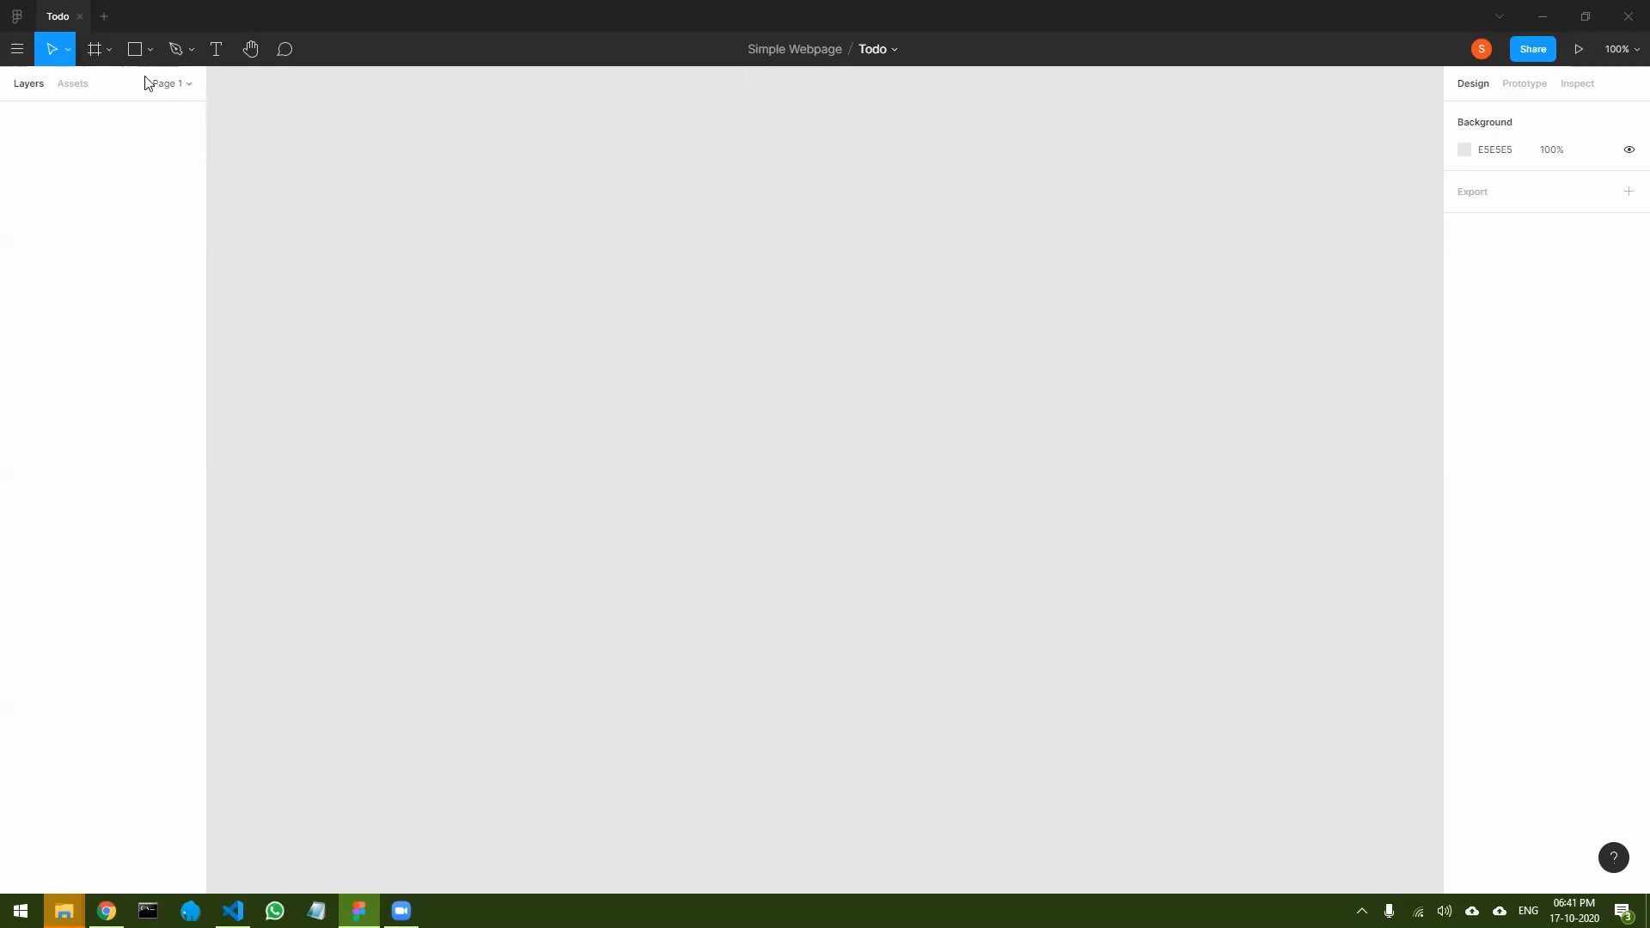
- Create a 1440 × 1024 desktop frame from the Desktop presets on the empty canvas
left_click(92, 50)
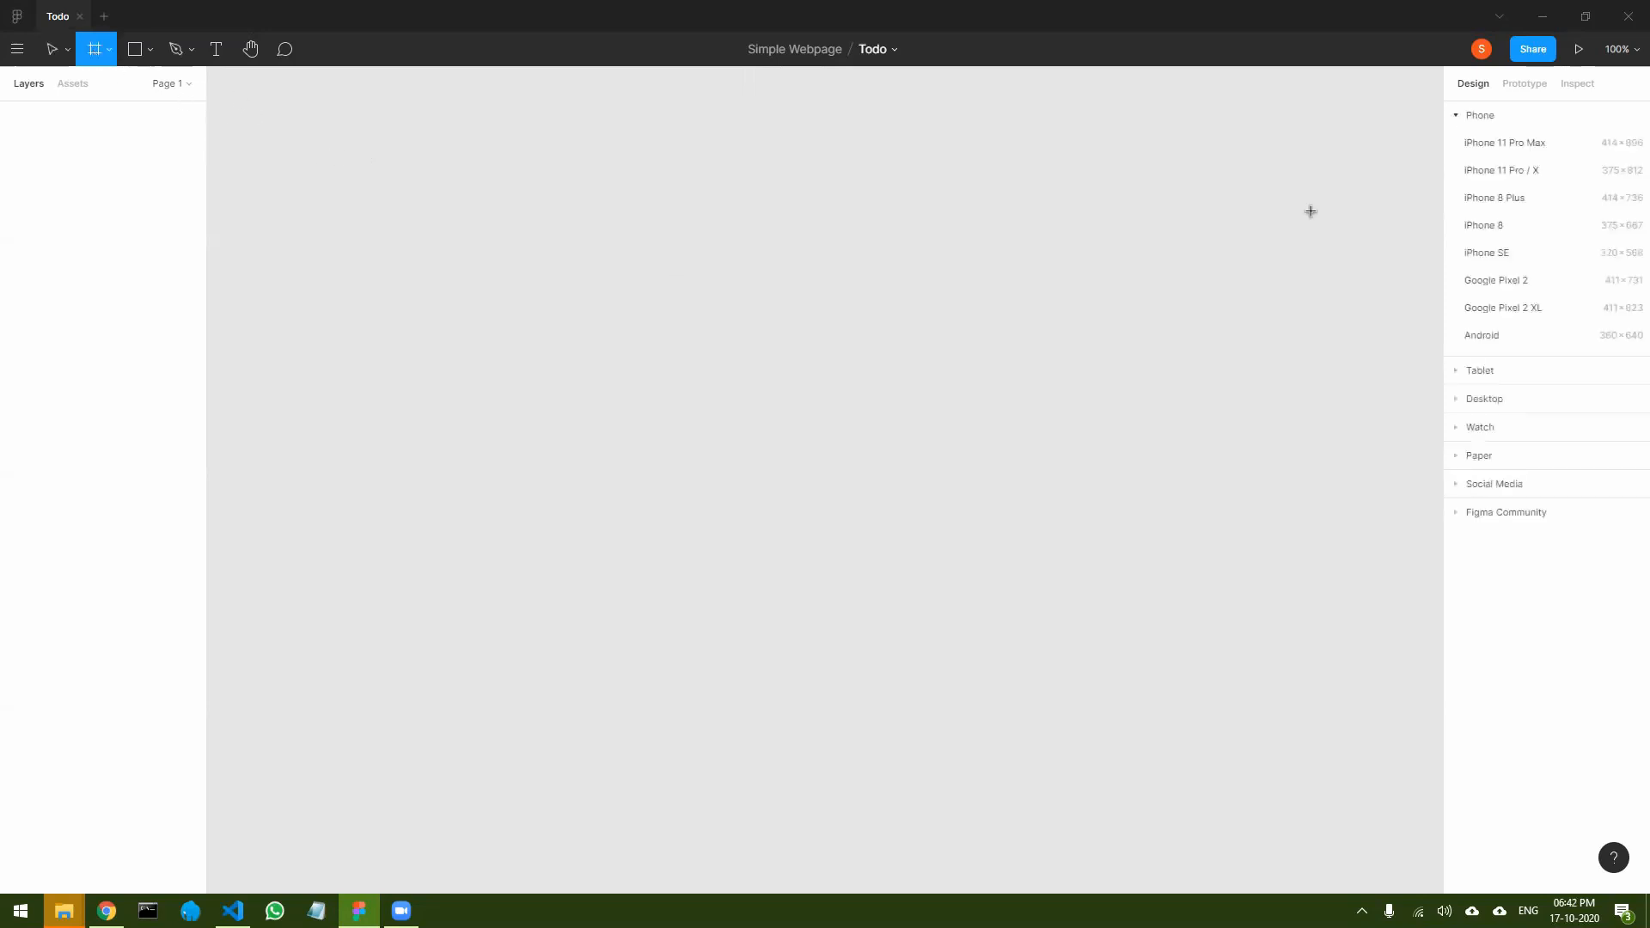
left_click(1482, 400)
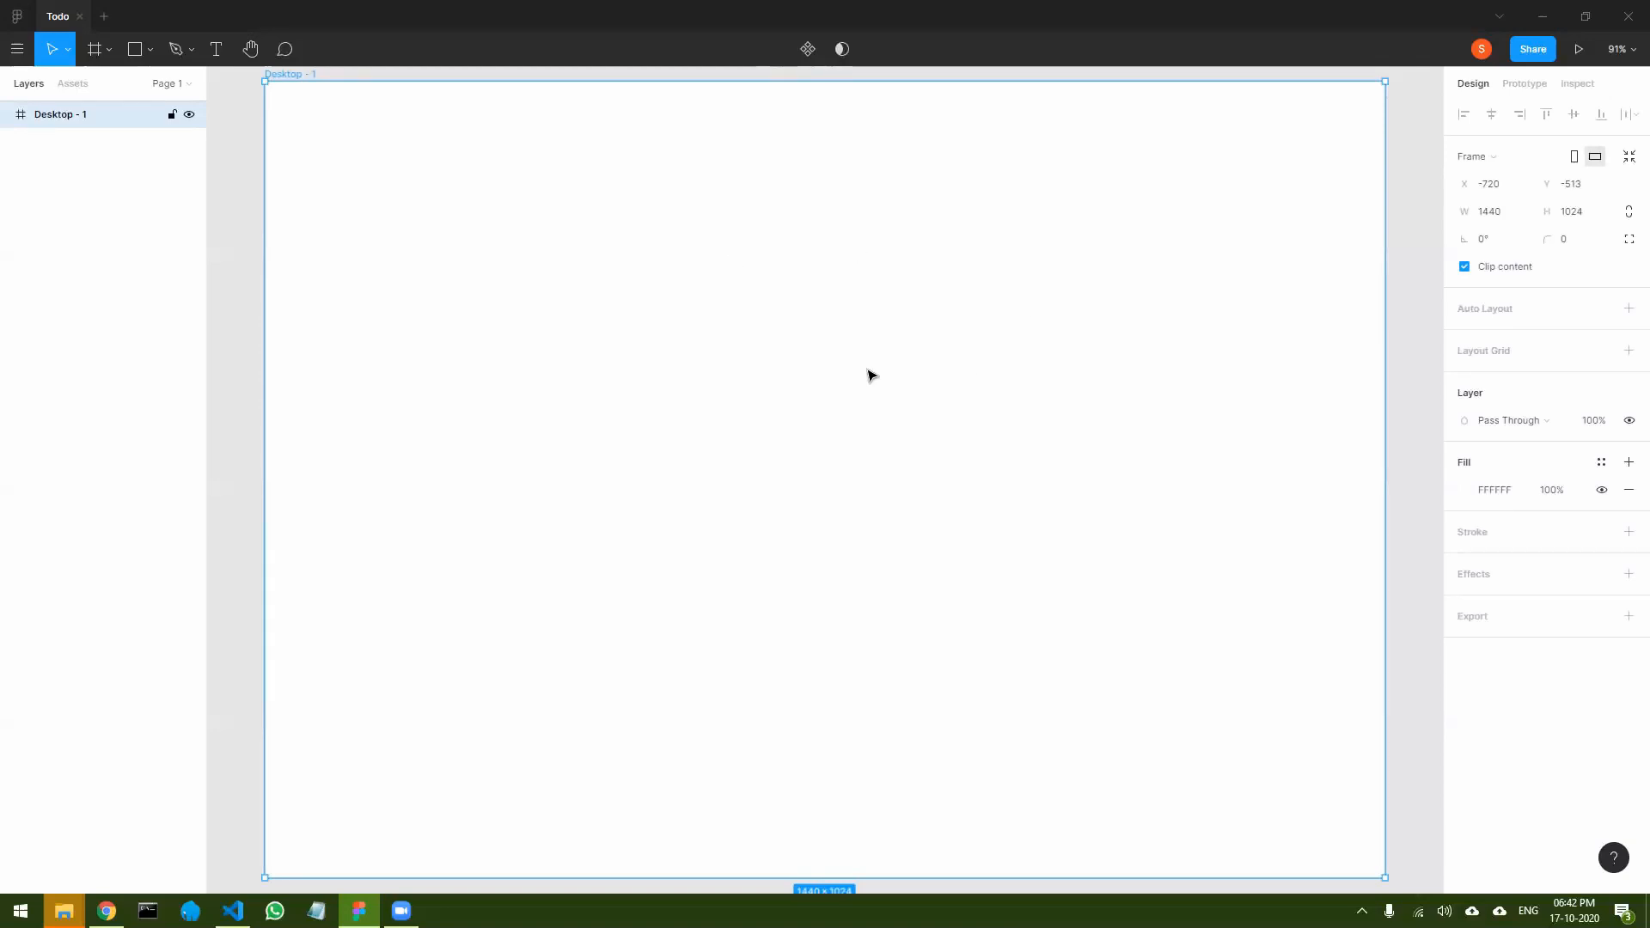
scroll(868, 374, "down", 3)
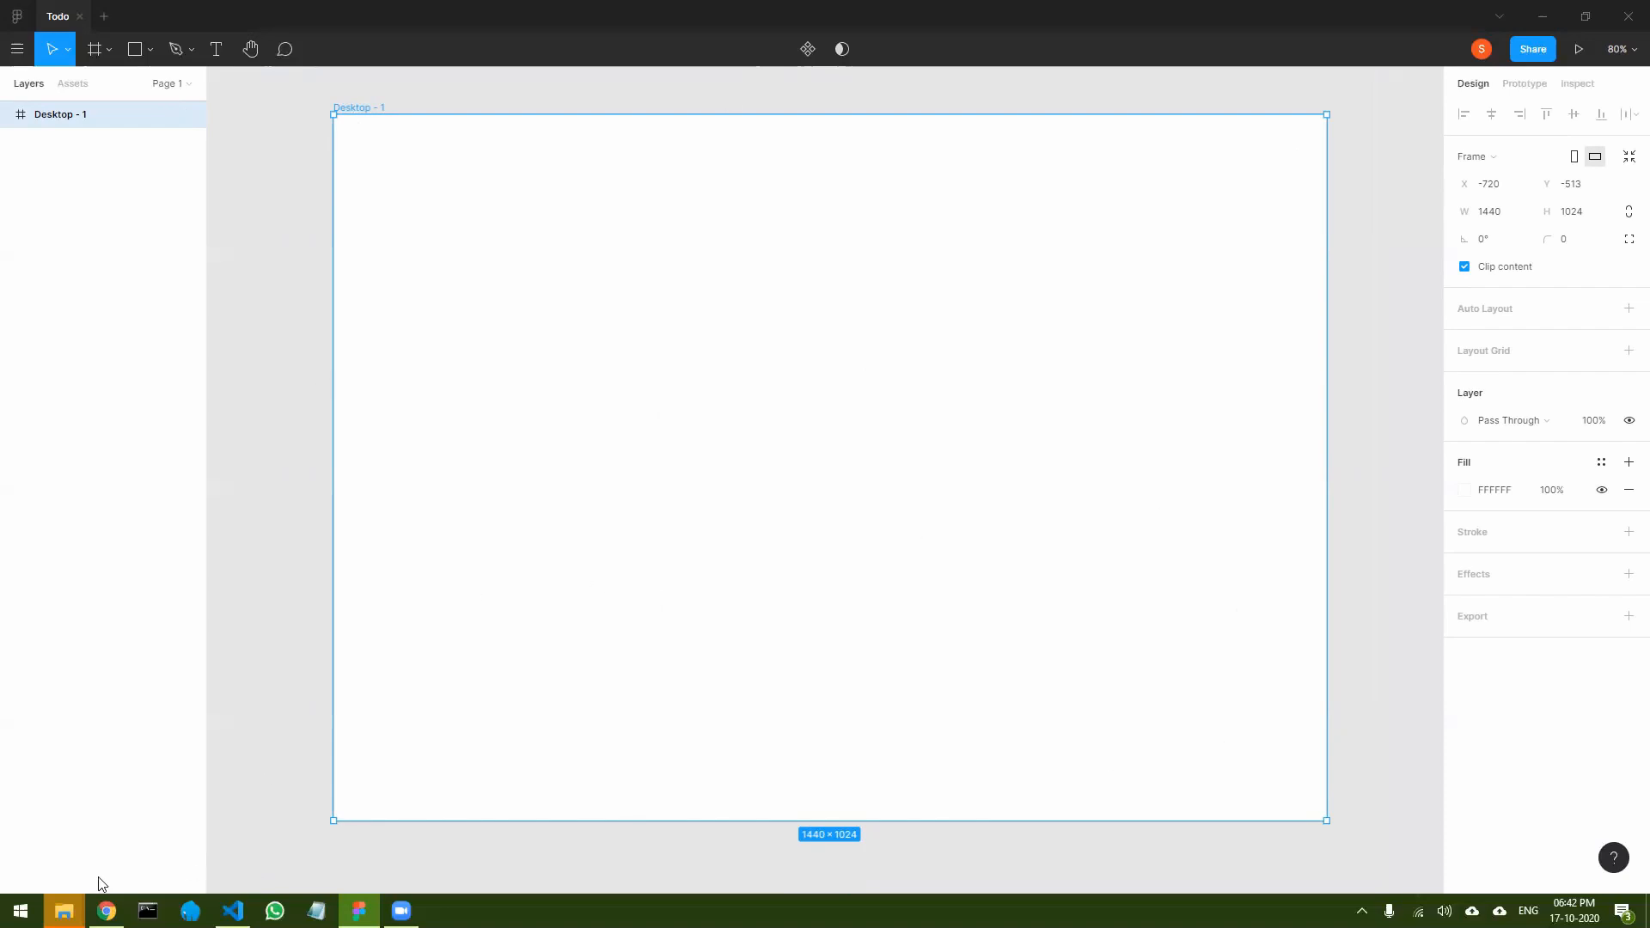
- Switch to ColorSpace in Chrome and set the first color of its two-color gradient generator to #472F9F
left_click(107, 911)
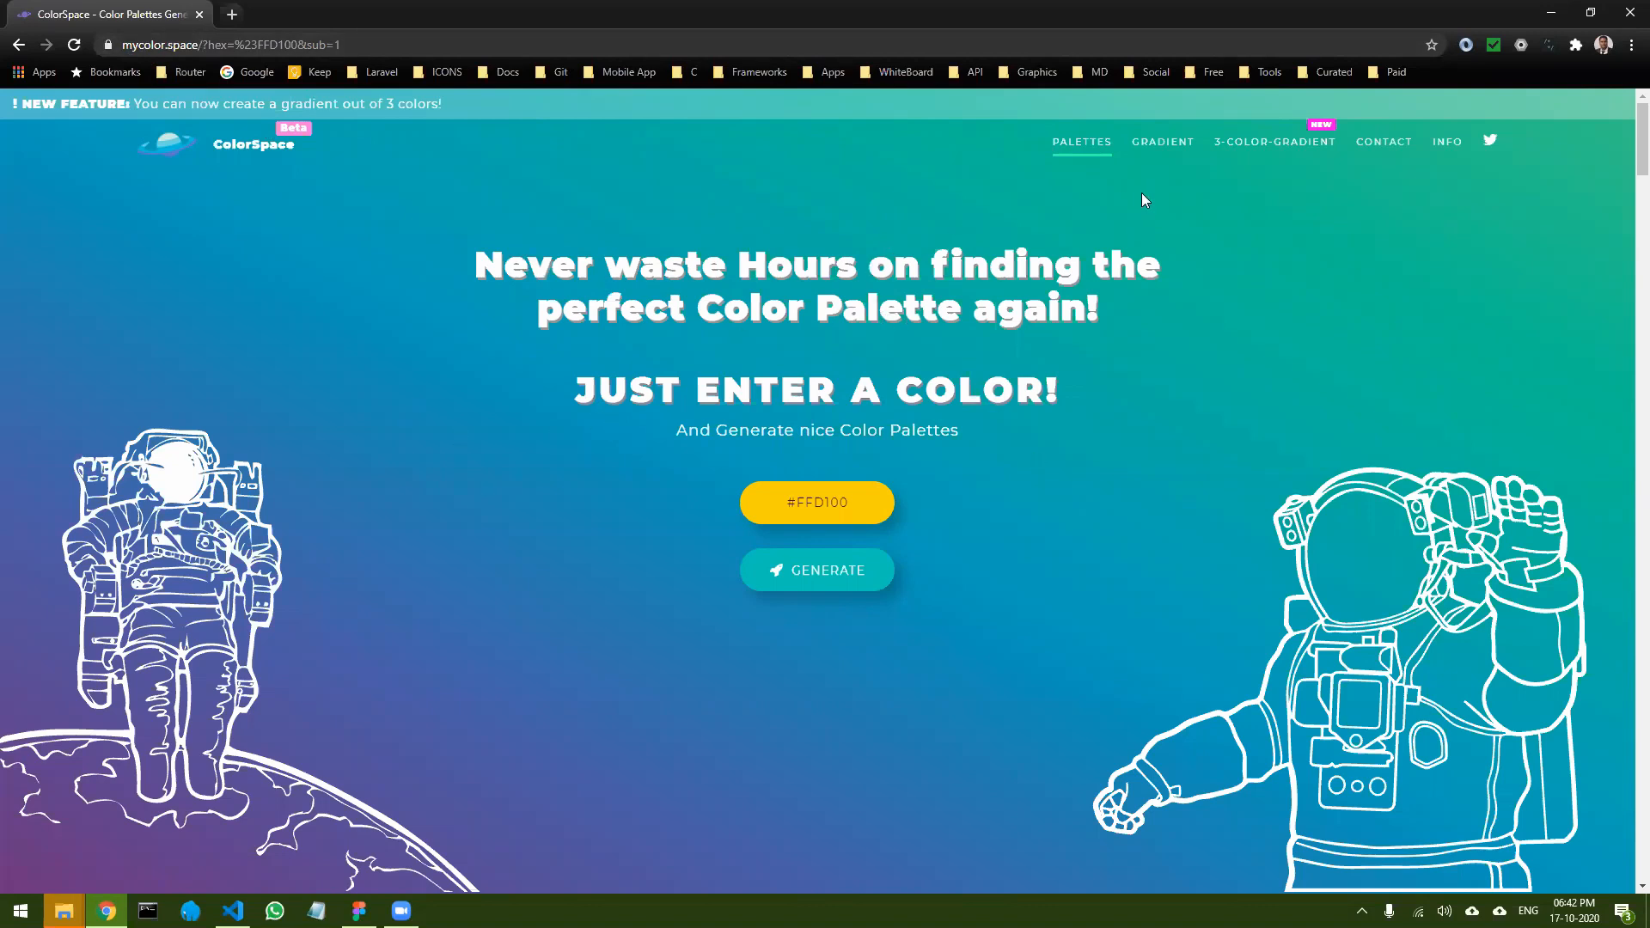
left_click(1167, 151)
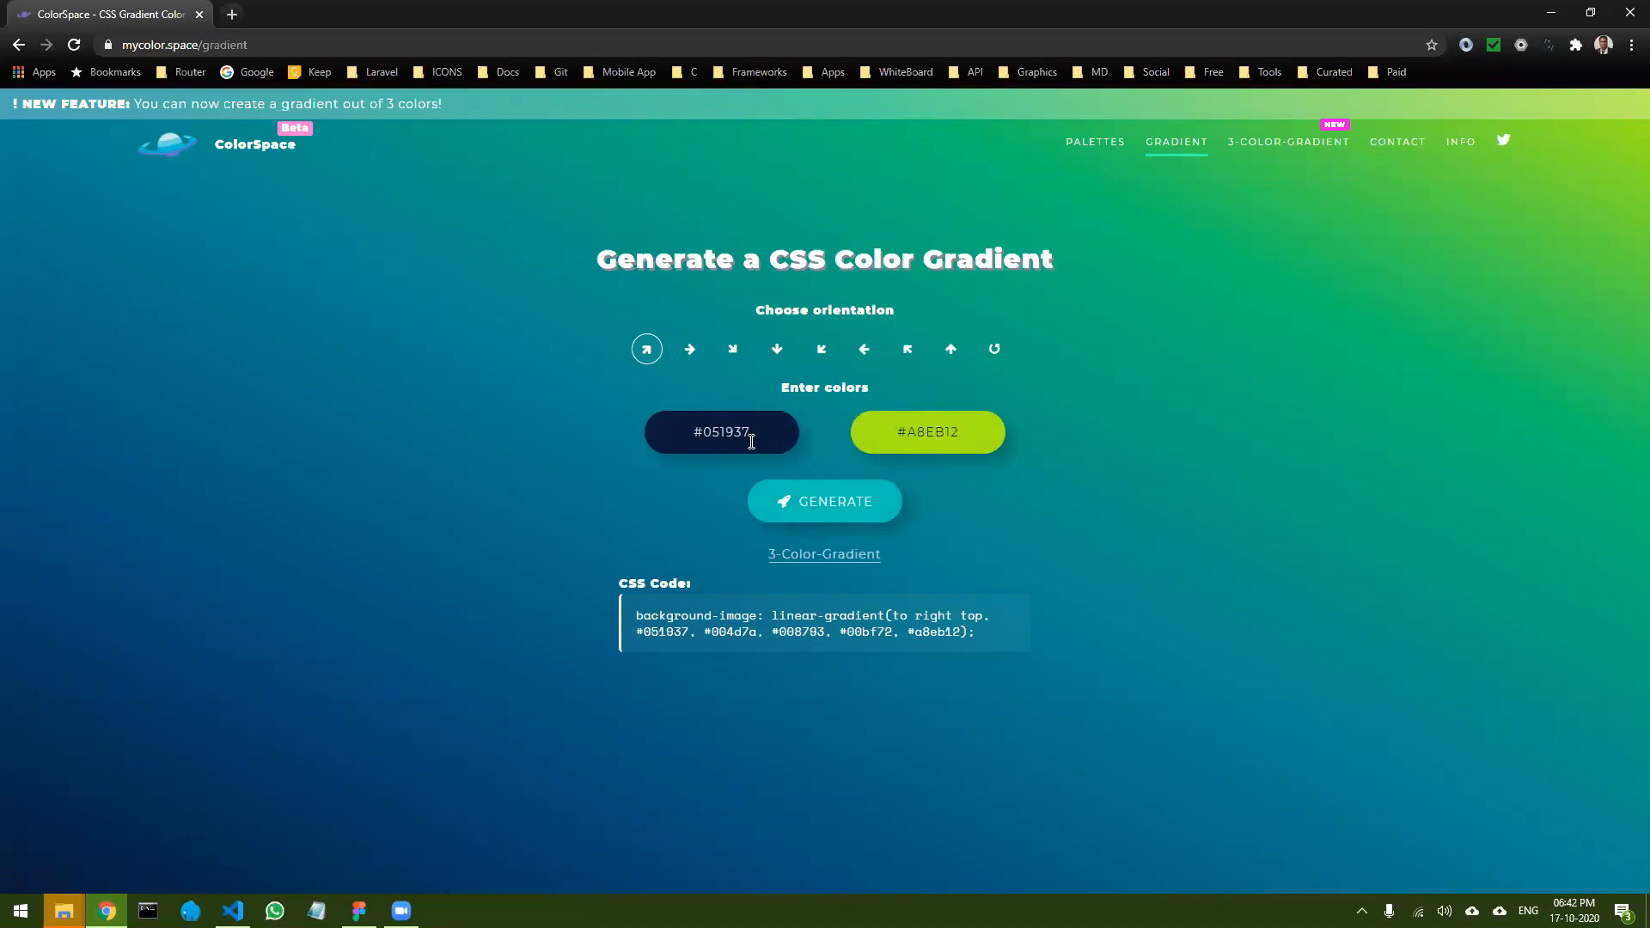
left_click(735, 436)
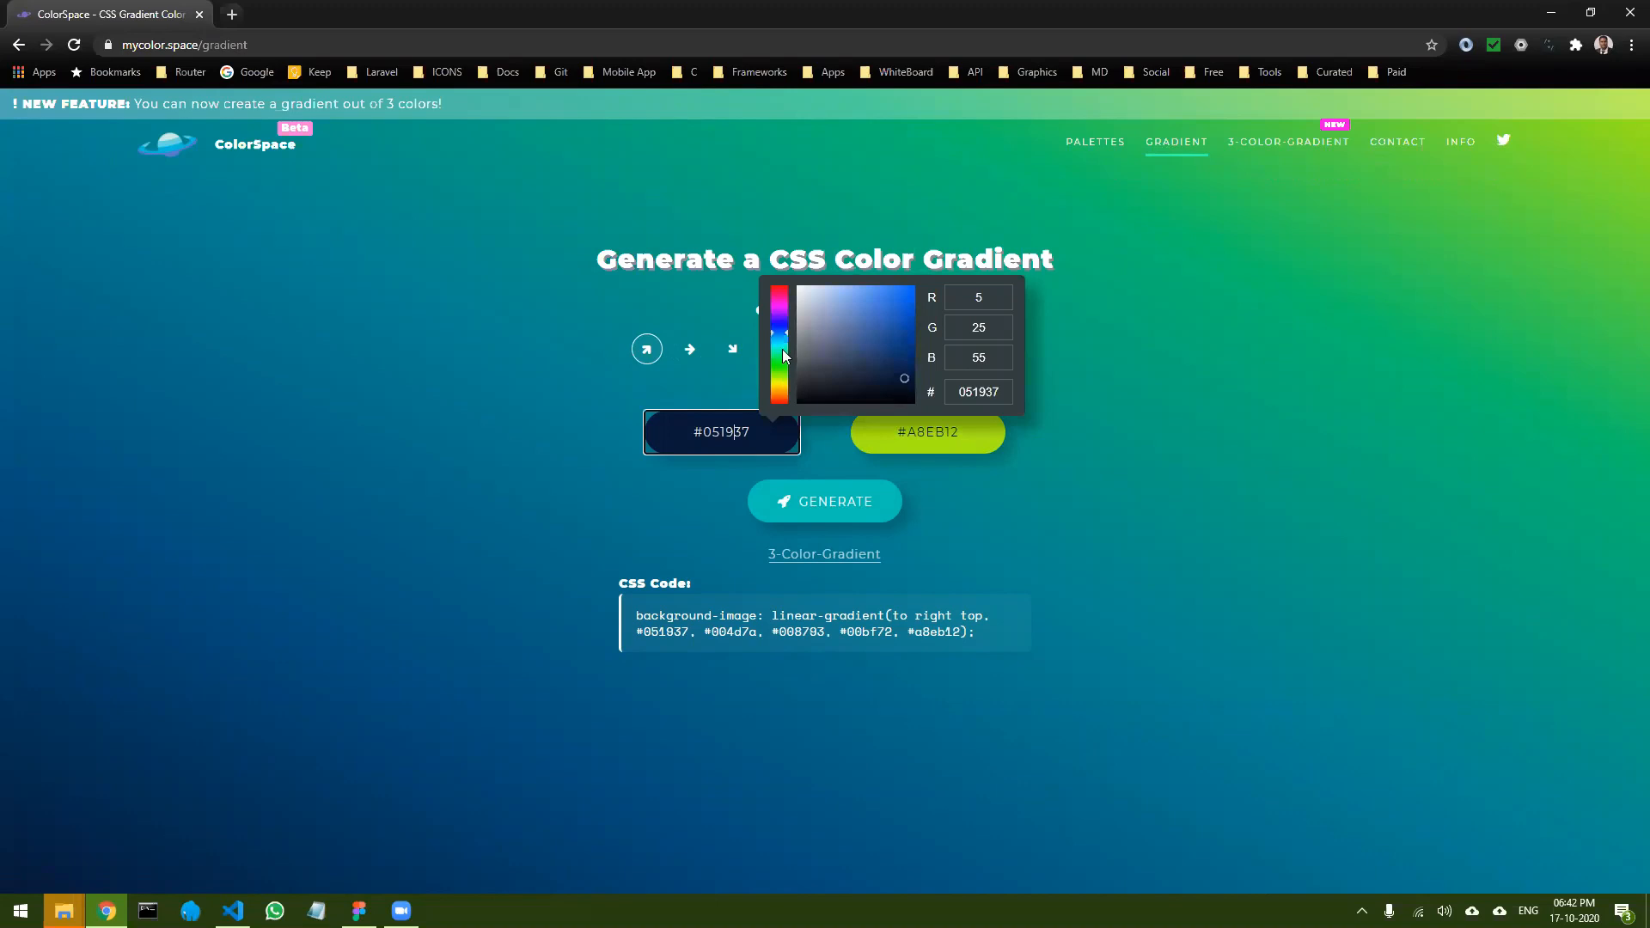
left_click_drag(779, 326, 780, 319)
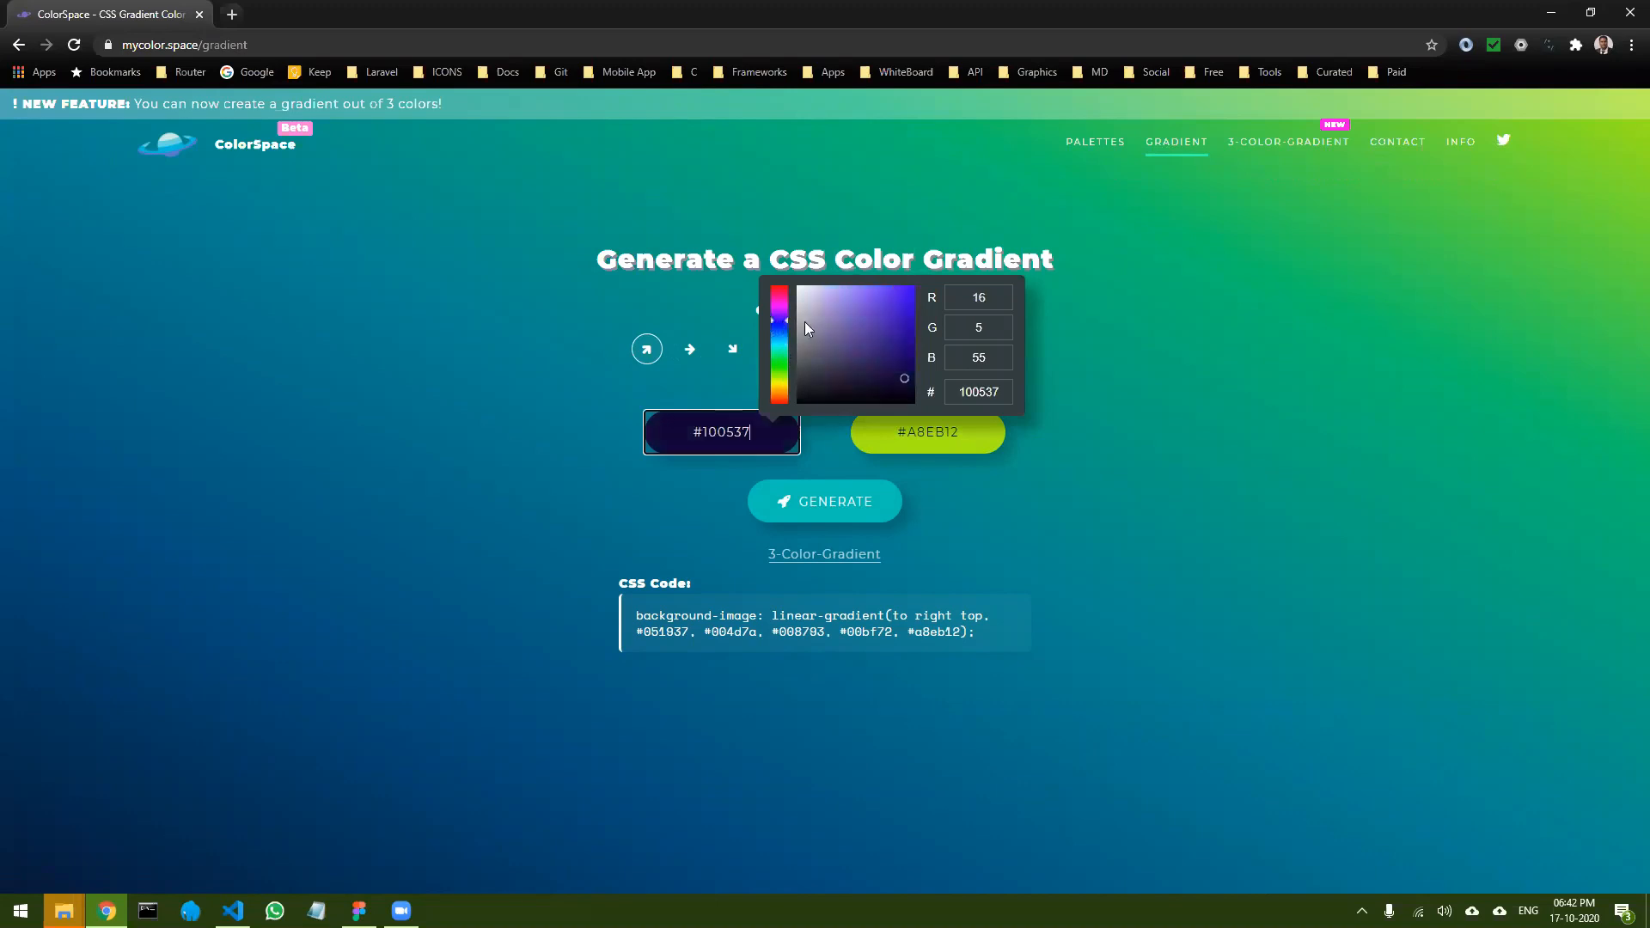
mouse_move(892, 338)
left_mouse_down()
mouse_move(867, 316)
mouse_move(880, 330)
left_mouse_up()
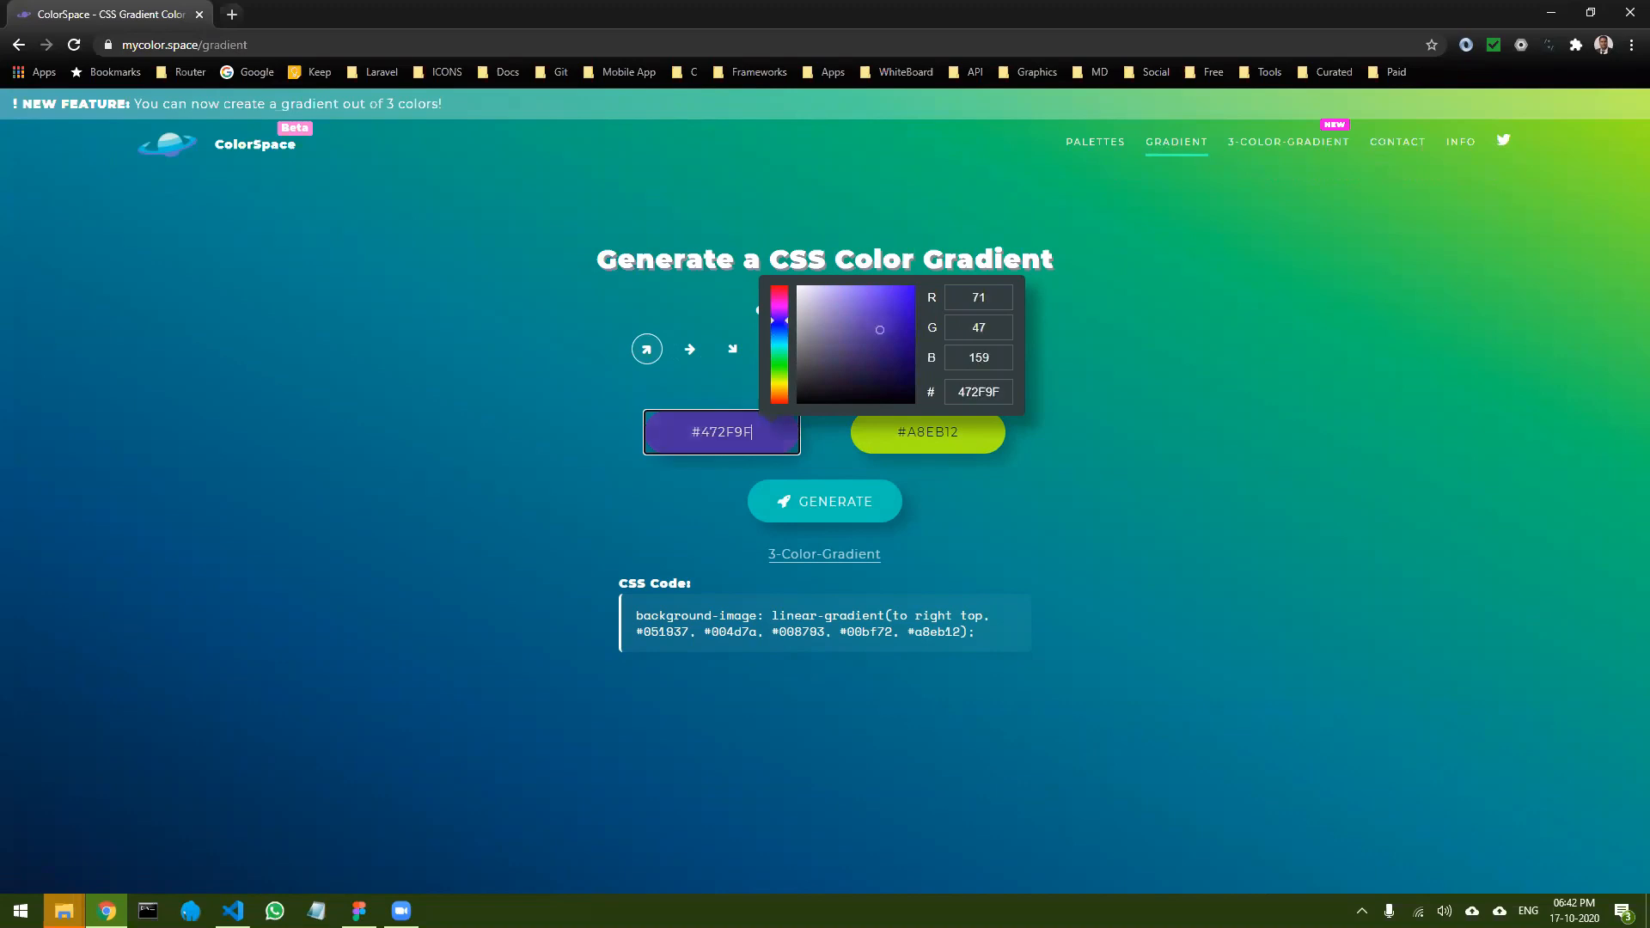
left_click(1093, 519)
- Set the second gradient color to #4EE000 and generate the CSS gradient
left_click(945, 432)
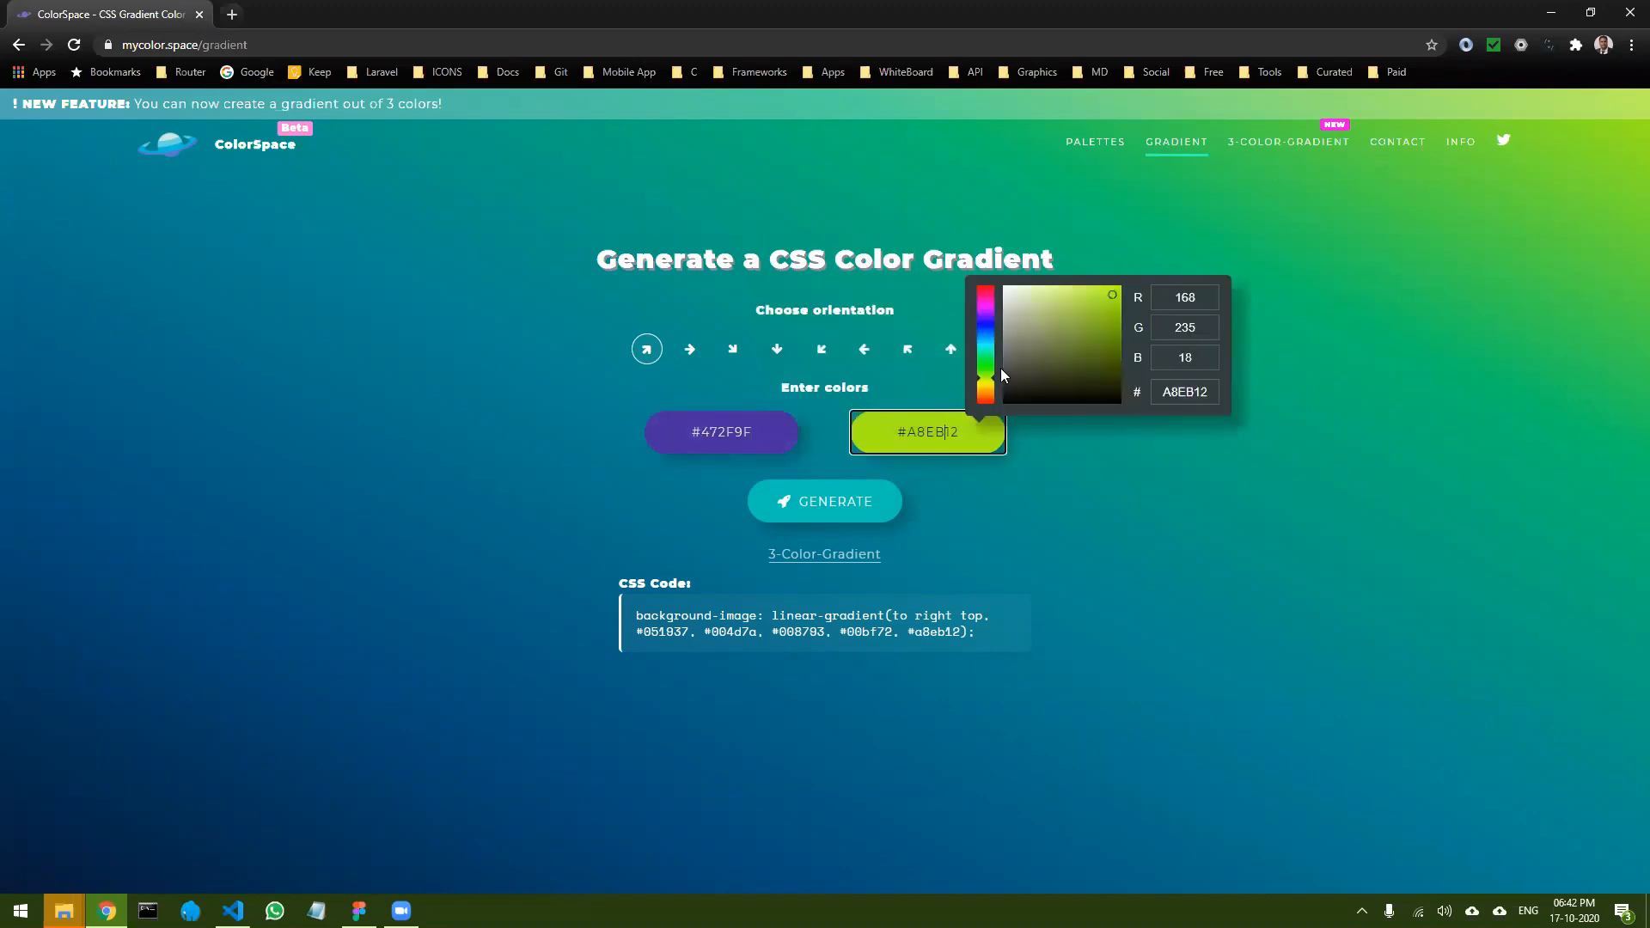
mouse_move(988, 378)
left_mouse_down()
mouse_move(1104, 360)
mouse_move(1136, 306)
left_mouse_up()
left_click(965, 486)
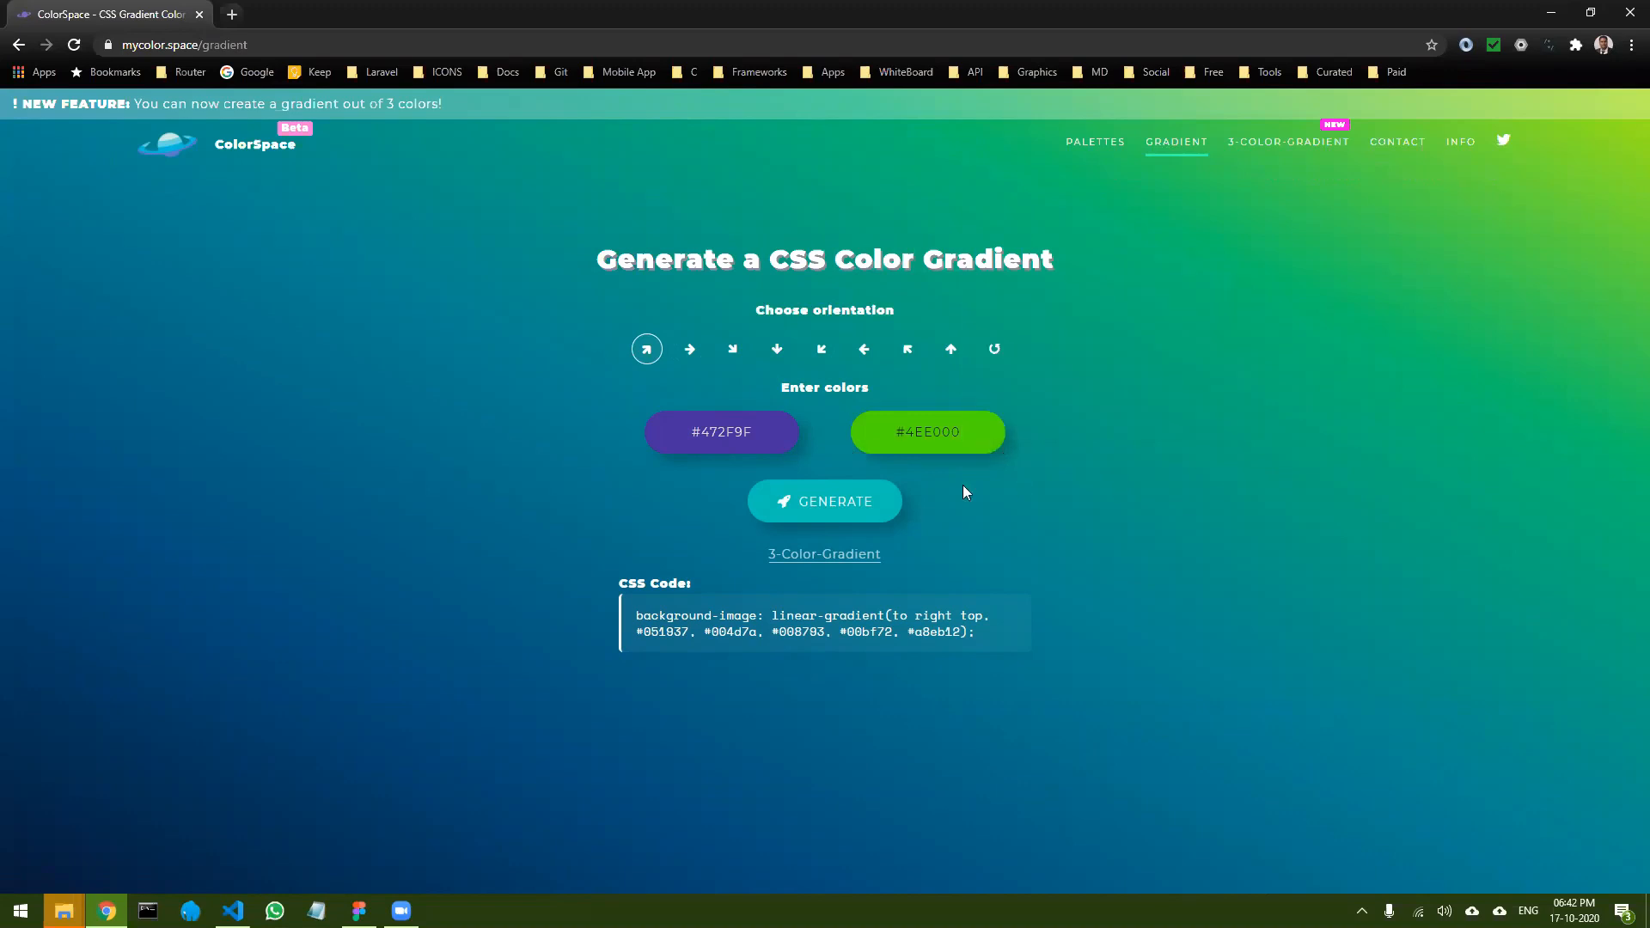
left_click(840, 506)
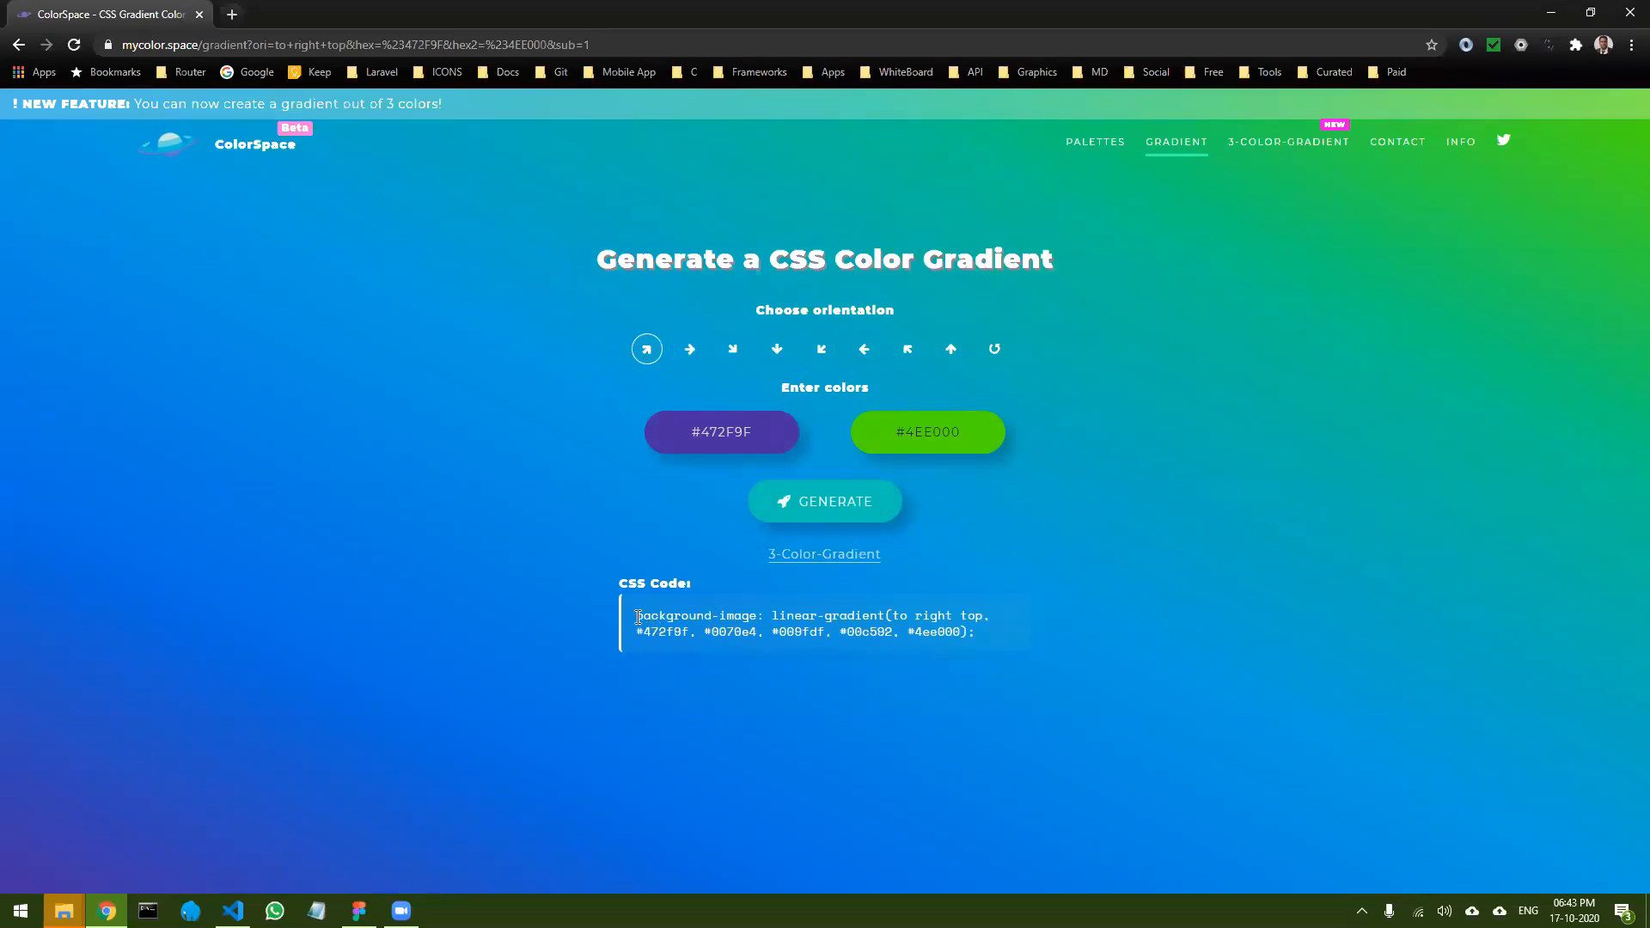
- Switch back to Figma, change the desktop frame's fill to a linear gradient and delete its transparent end stop
left_click_drag(738, 622, 951, 636)
key("ctrl+c")
mouse_move(359, 911)
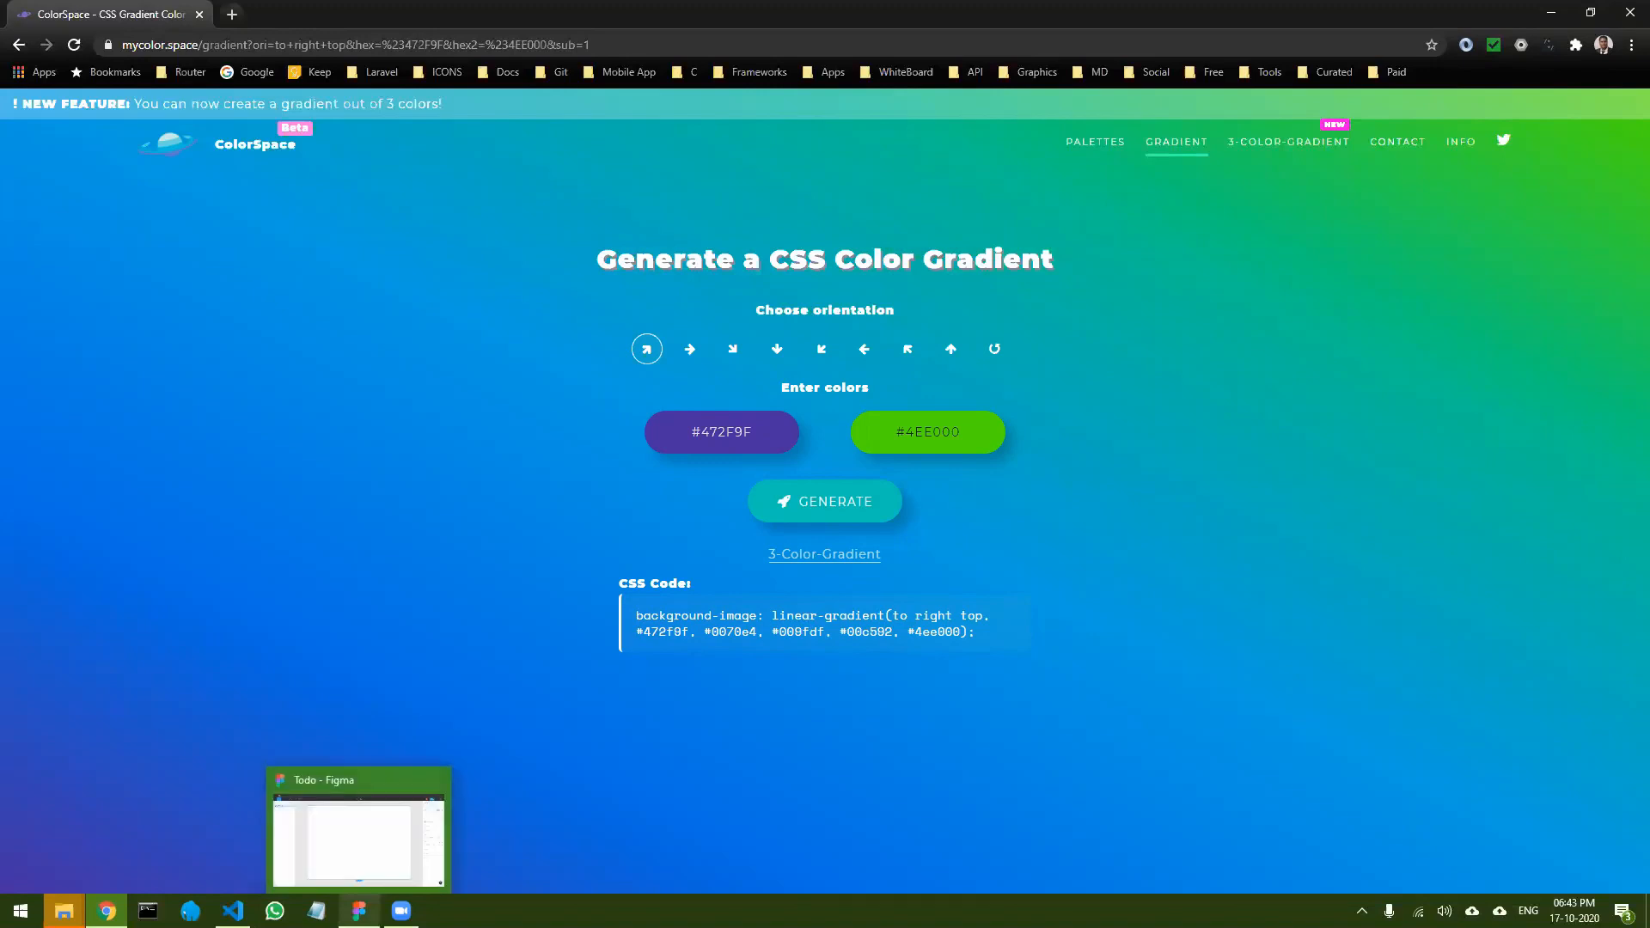
left_click(358, 825)
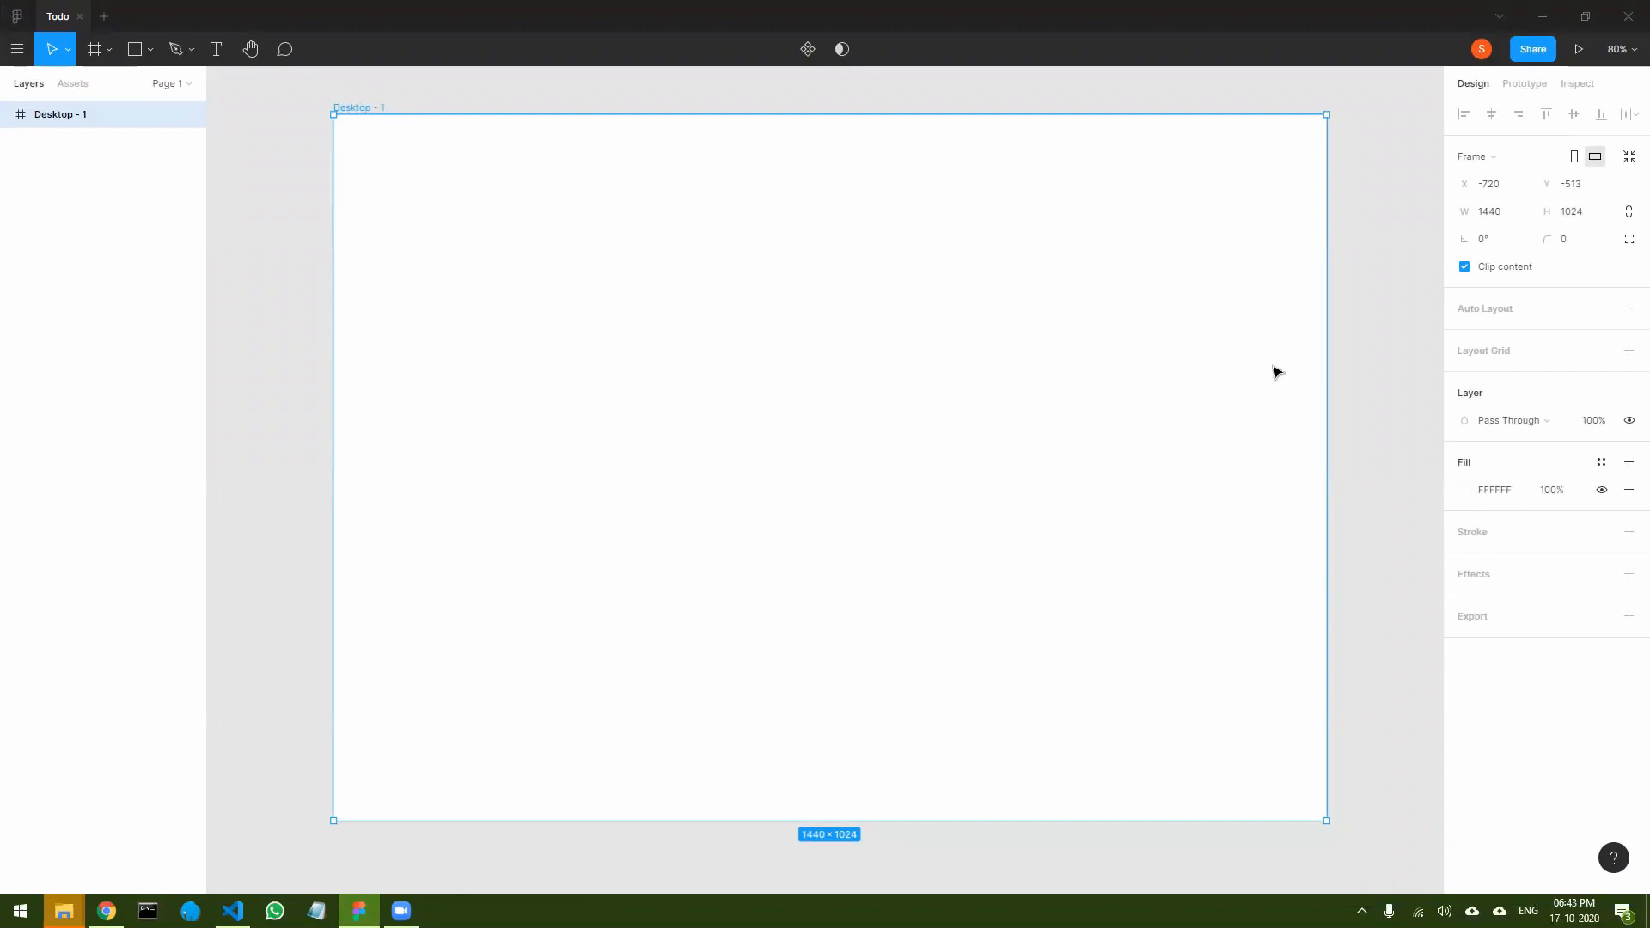
left_click(1464, 490)
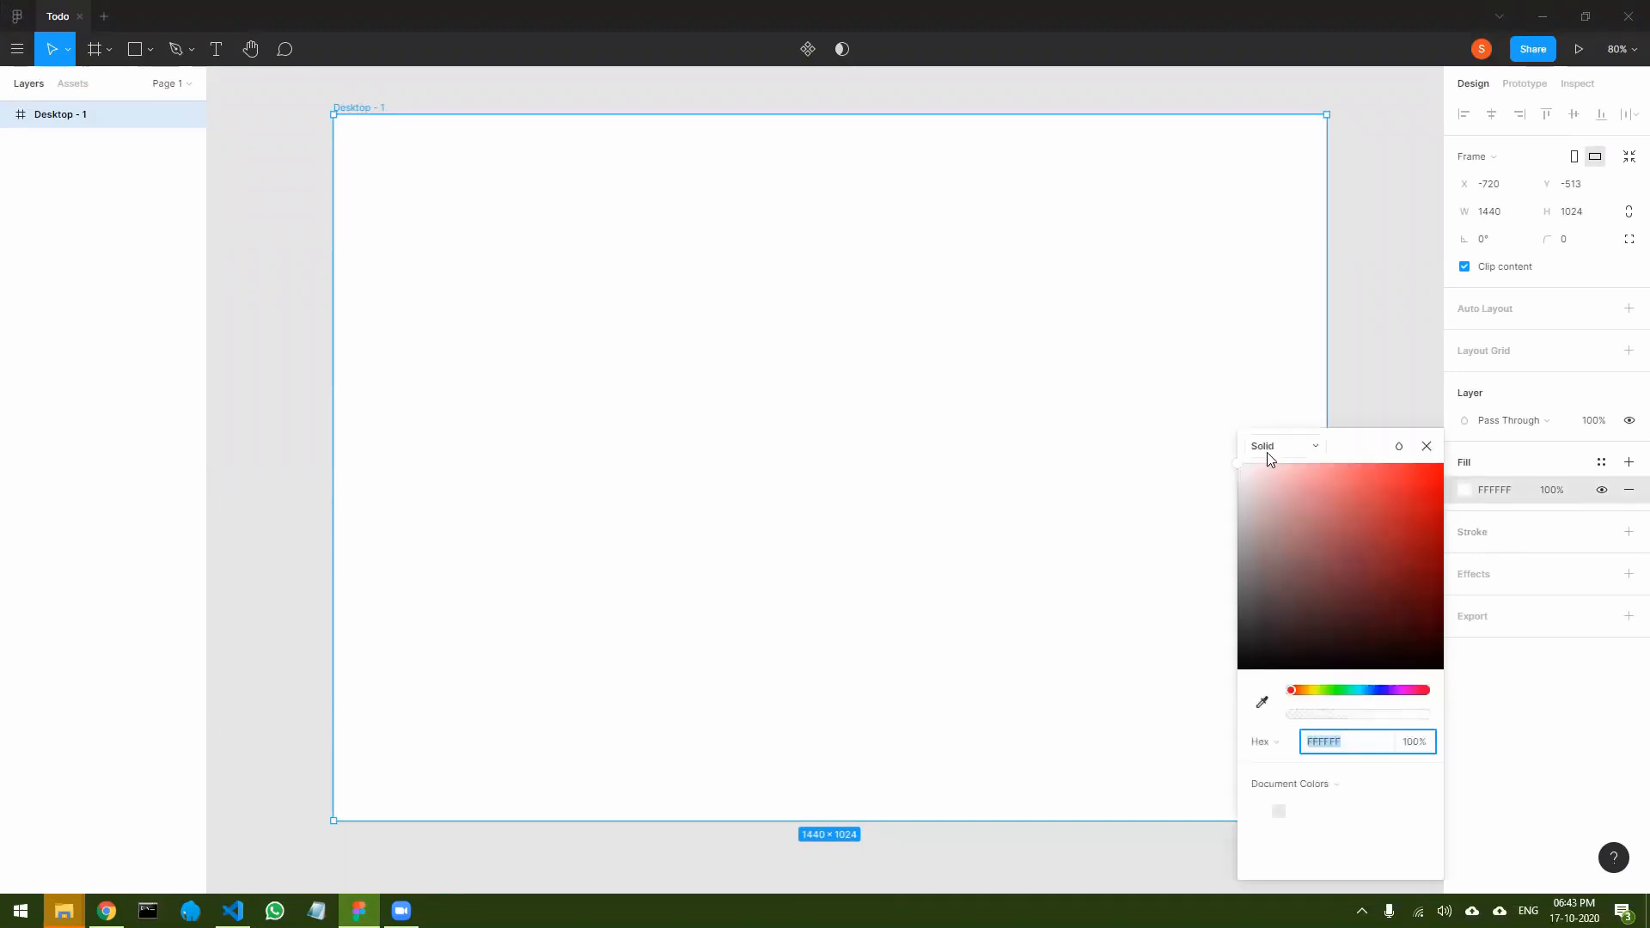
left_click(1304, 447)
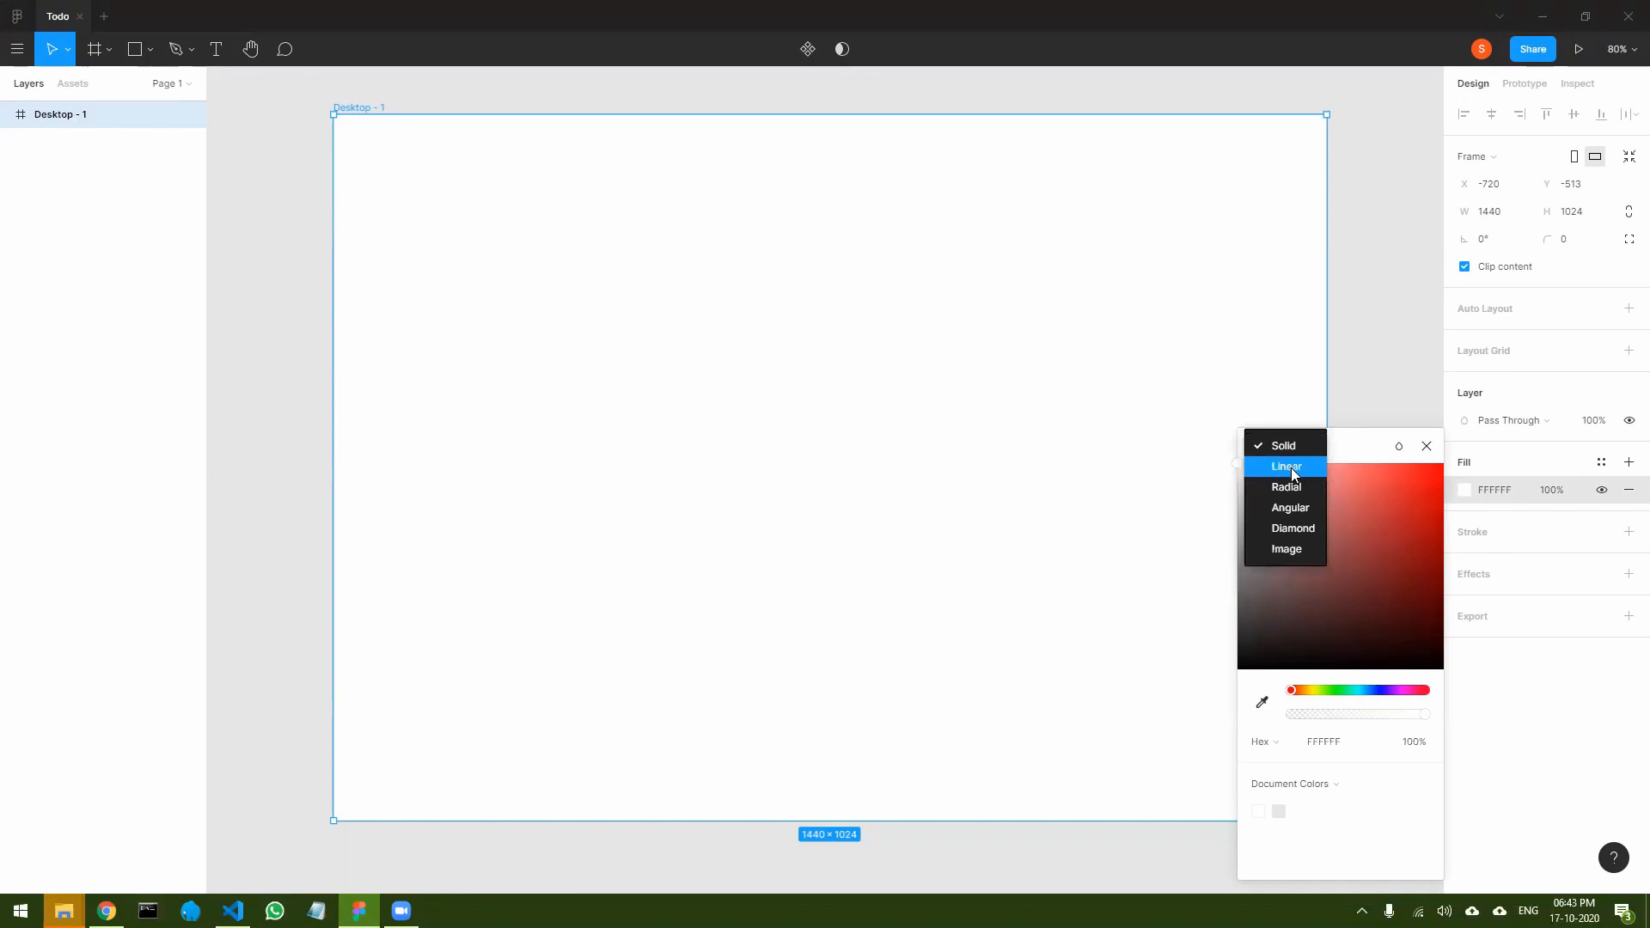
left_click(1289, 466)
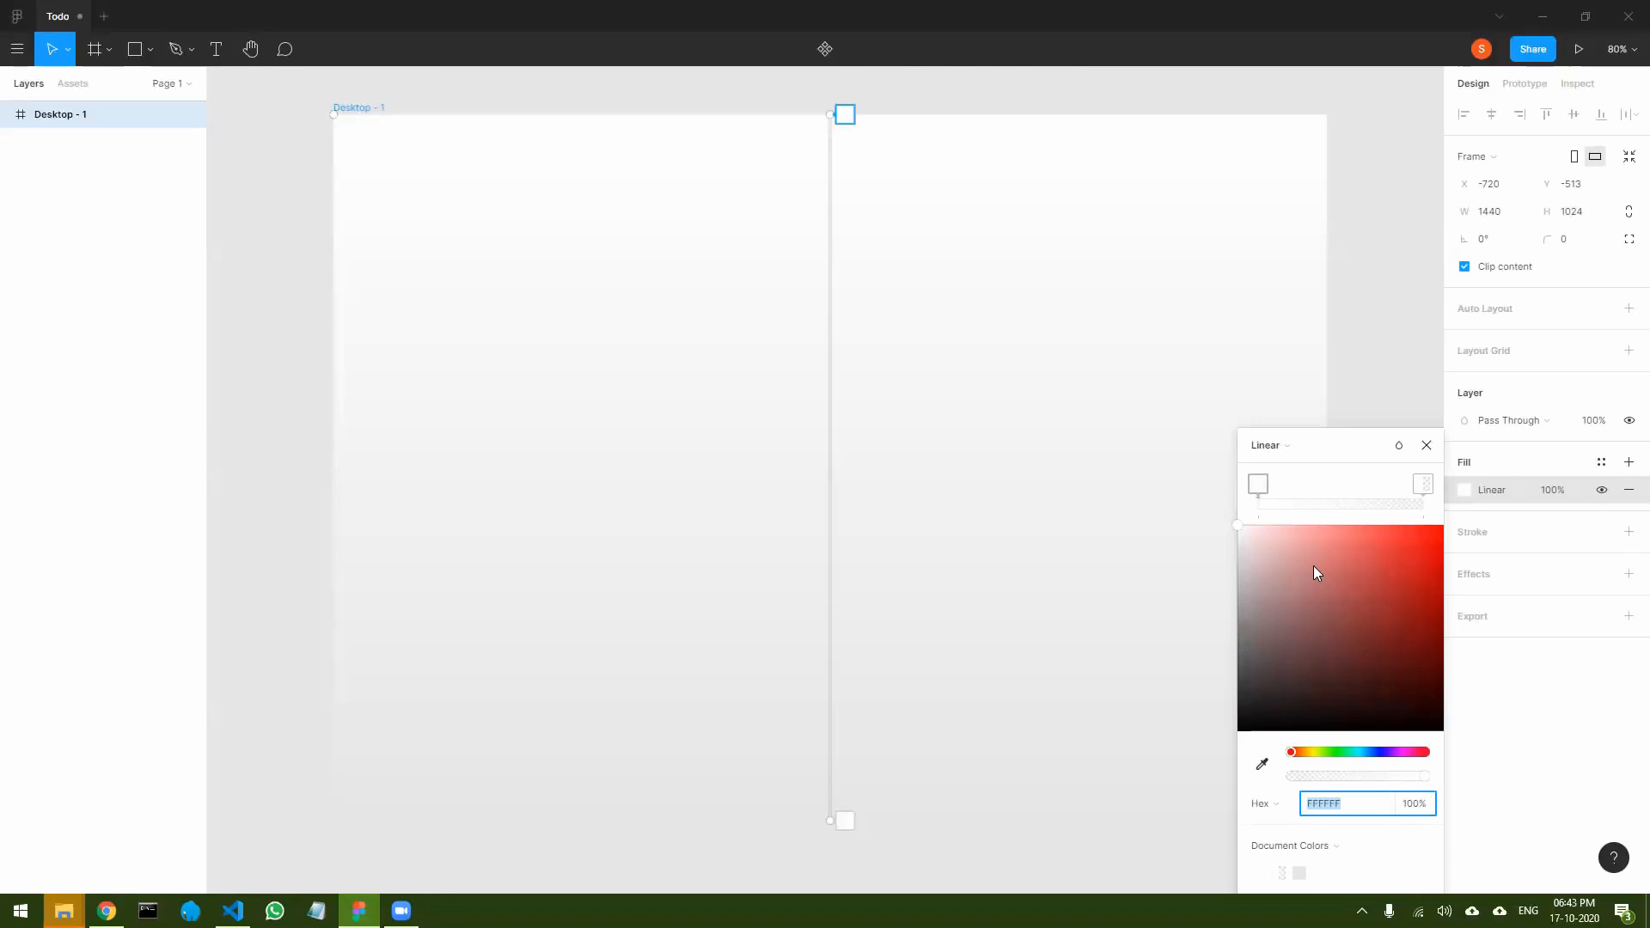
left_click(1423, 484)
key("Delete")
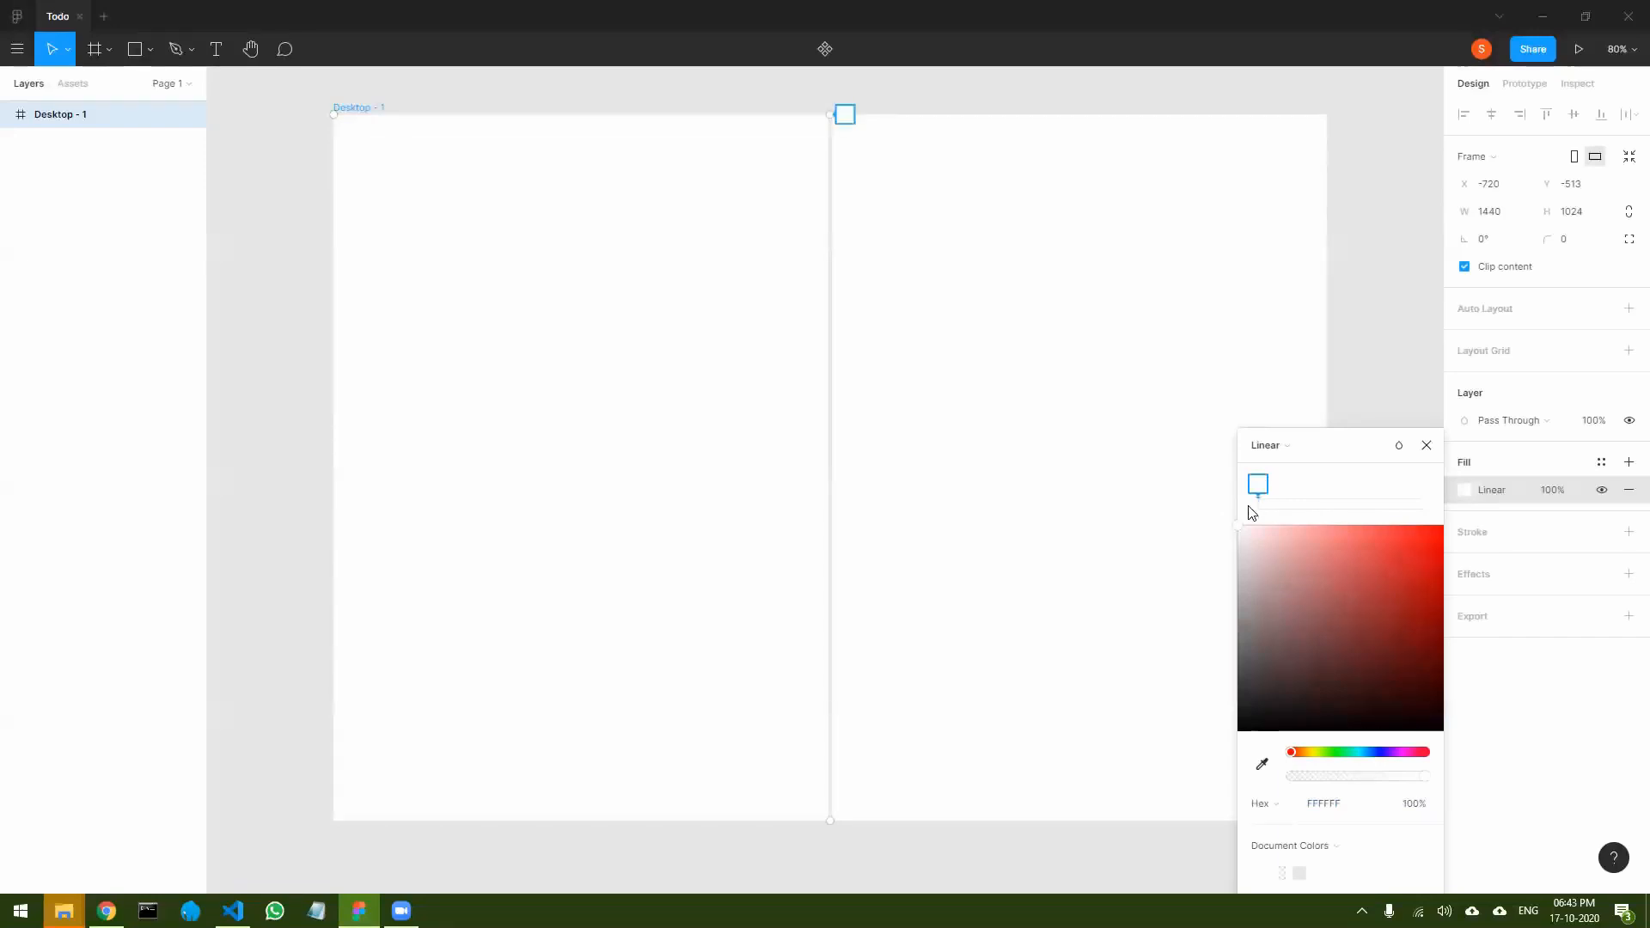
- Copy the generated CSS gradient code from ColorSpace in Chrome, paste it into Notepad and enlarge the text
key("alt+Tab")
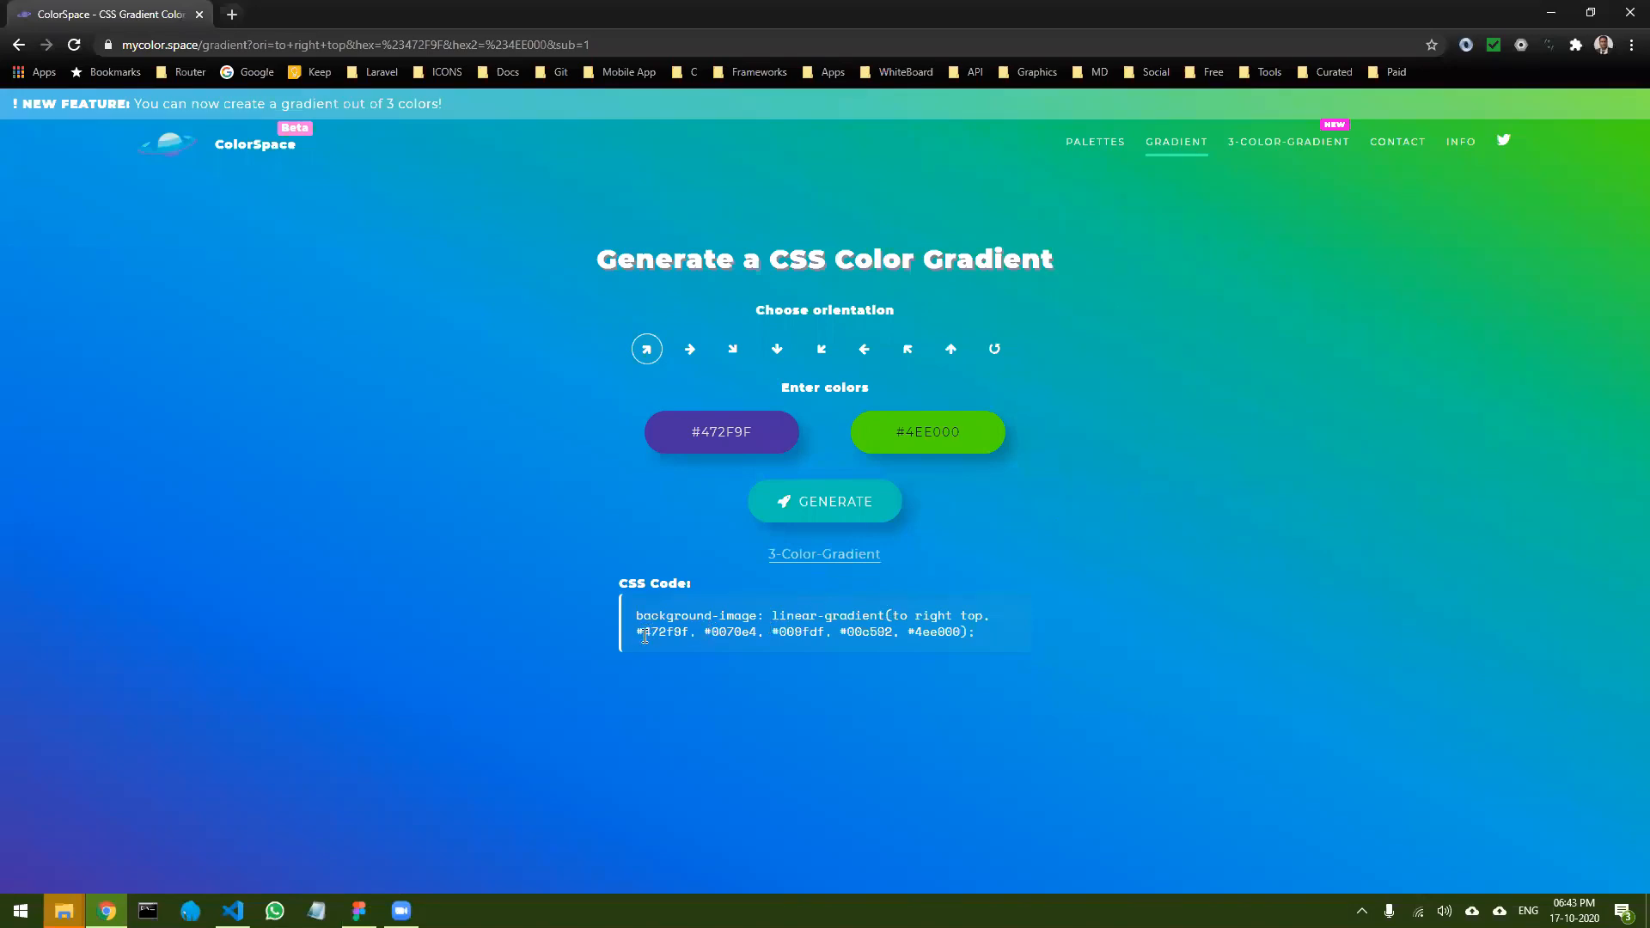
left_click_drag(646, 634, 739, 633)
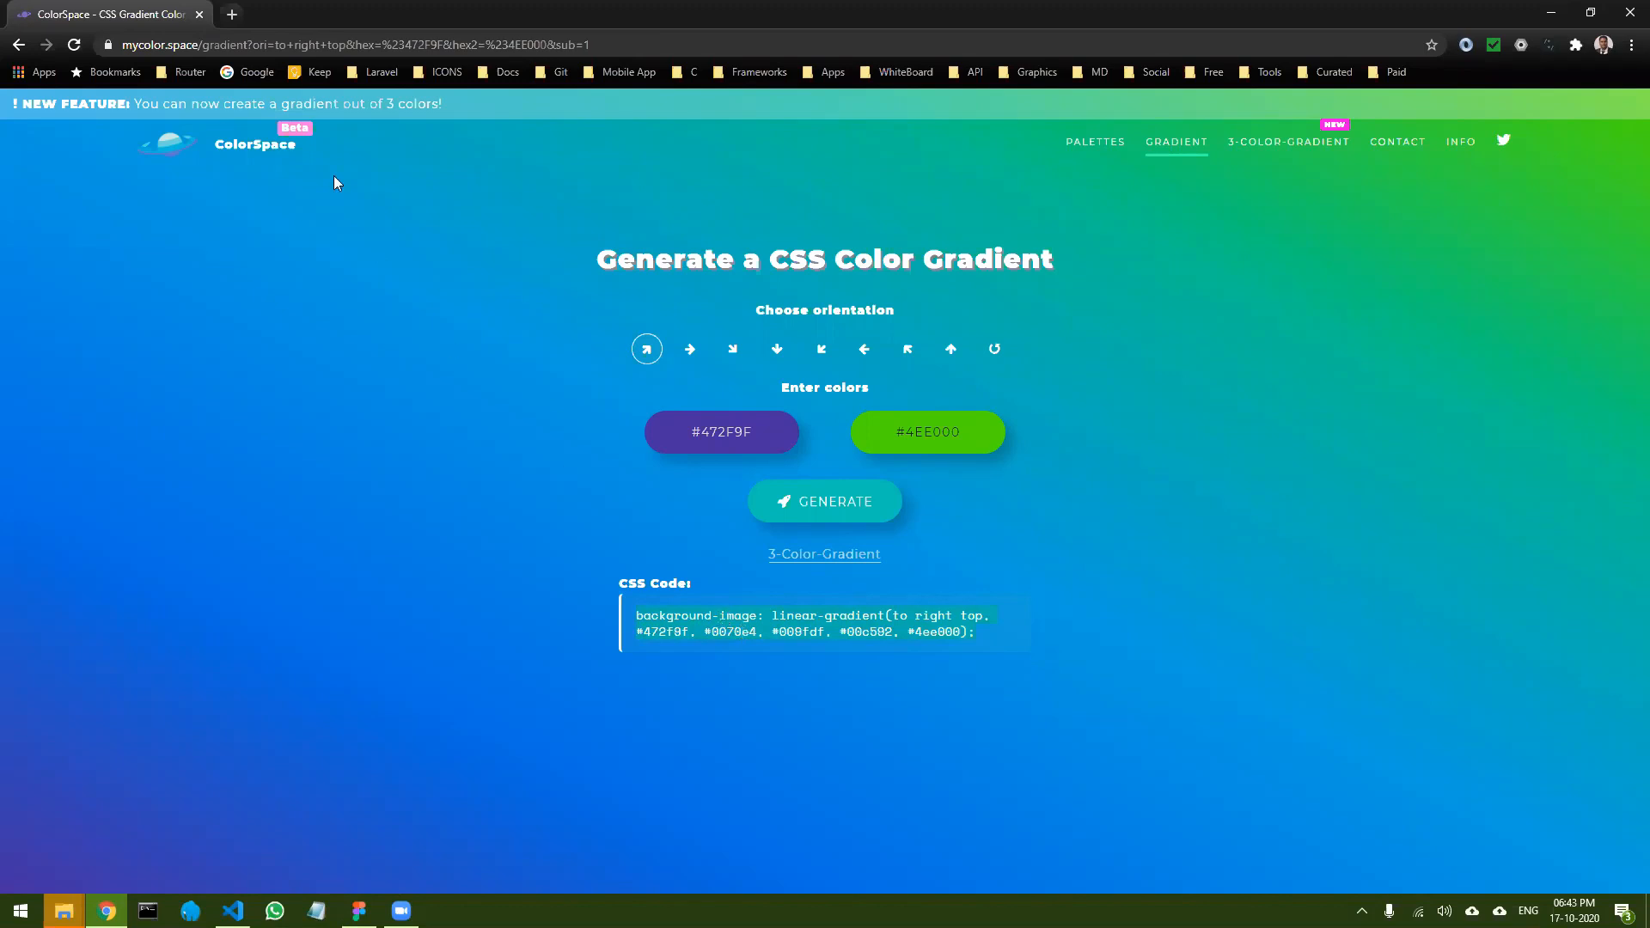
left_click(317, 910)
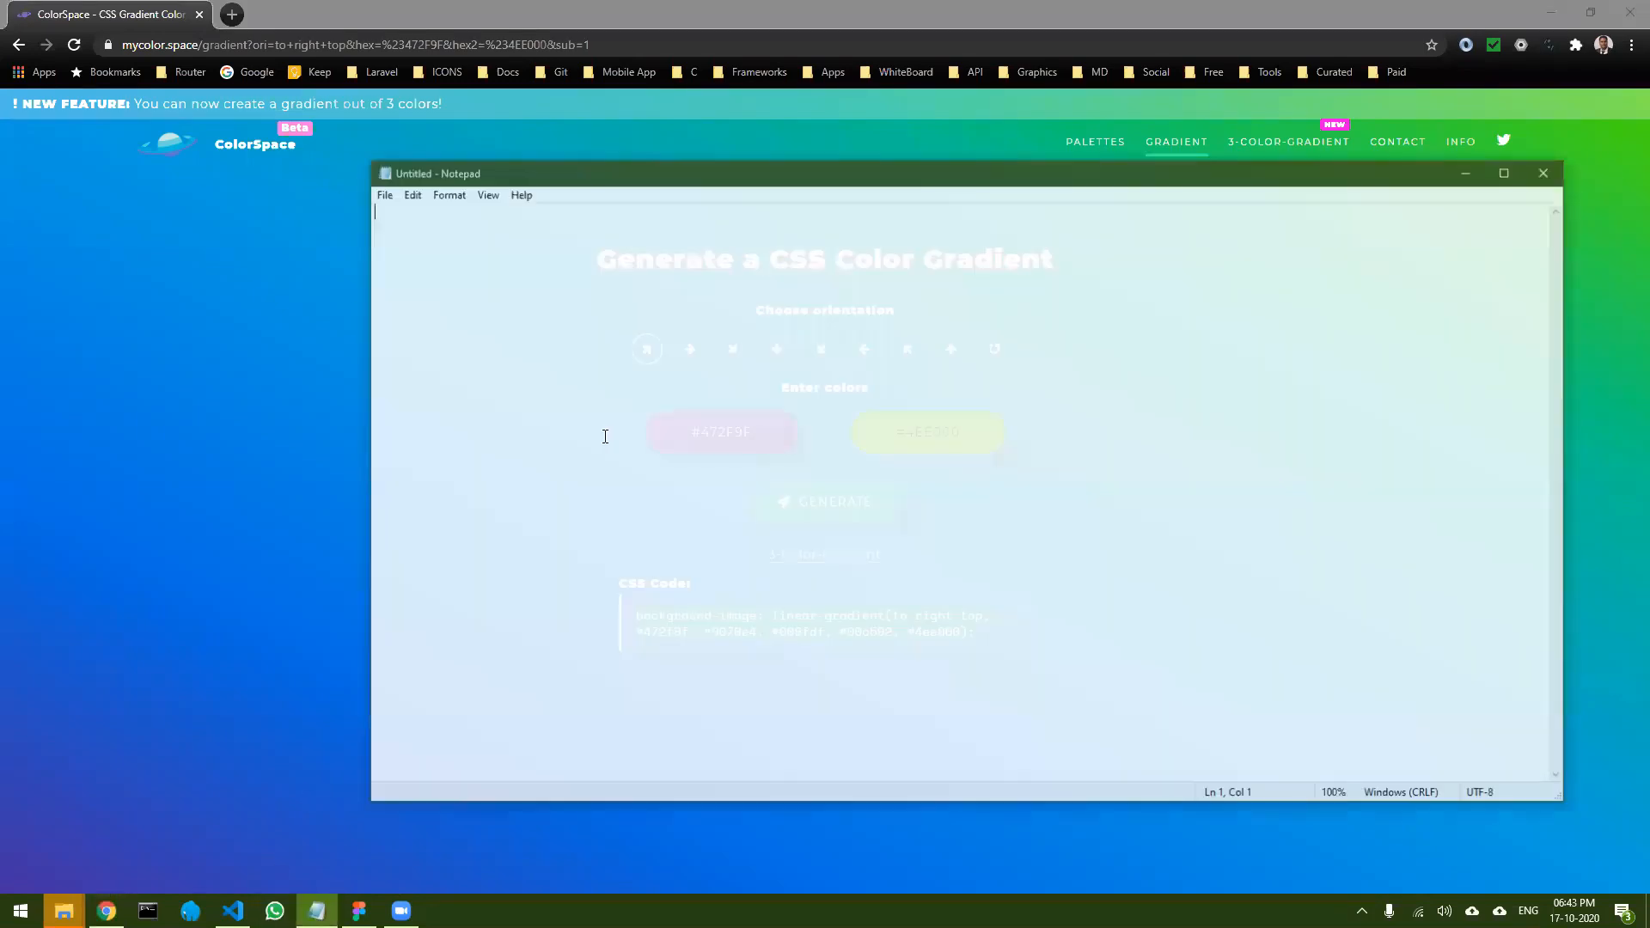
key("ctrl+v")
scroll(587, 327, "up", 9)
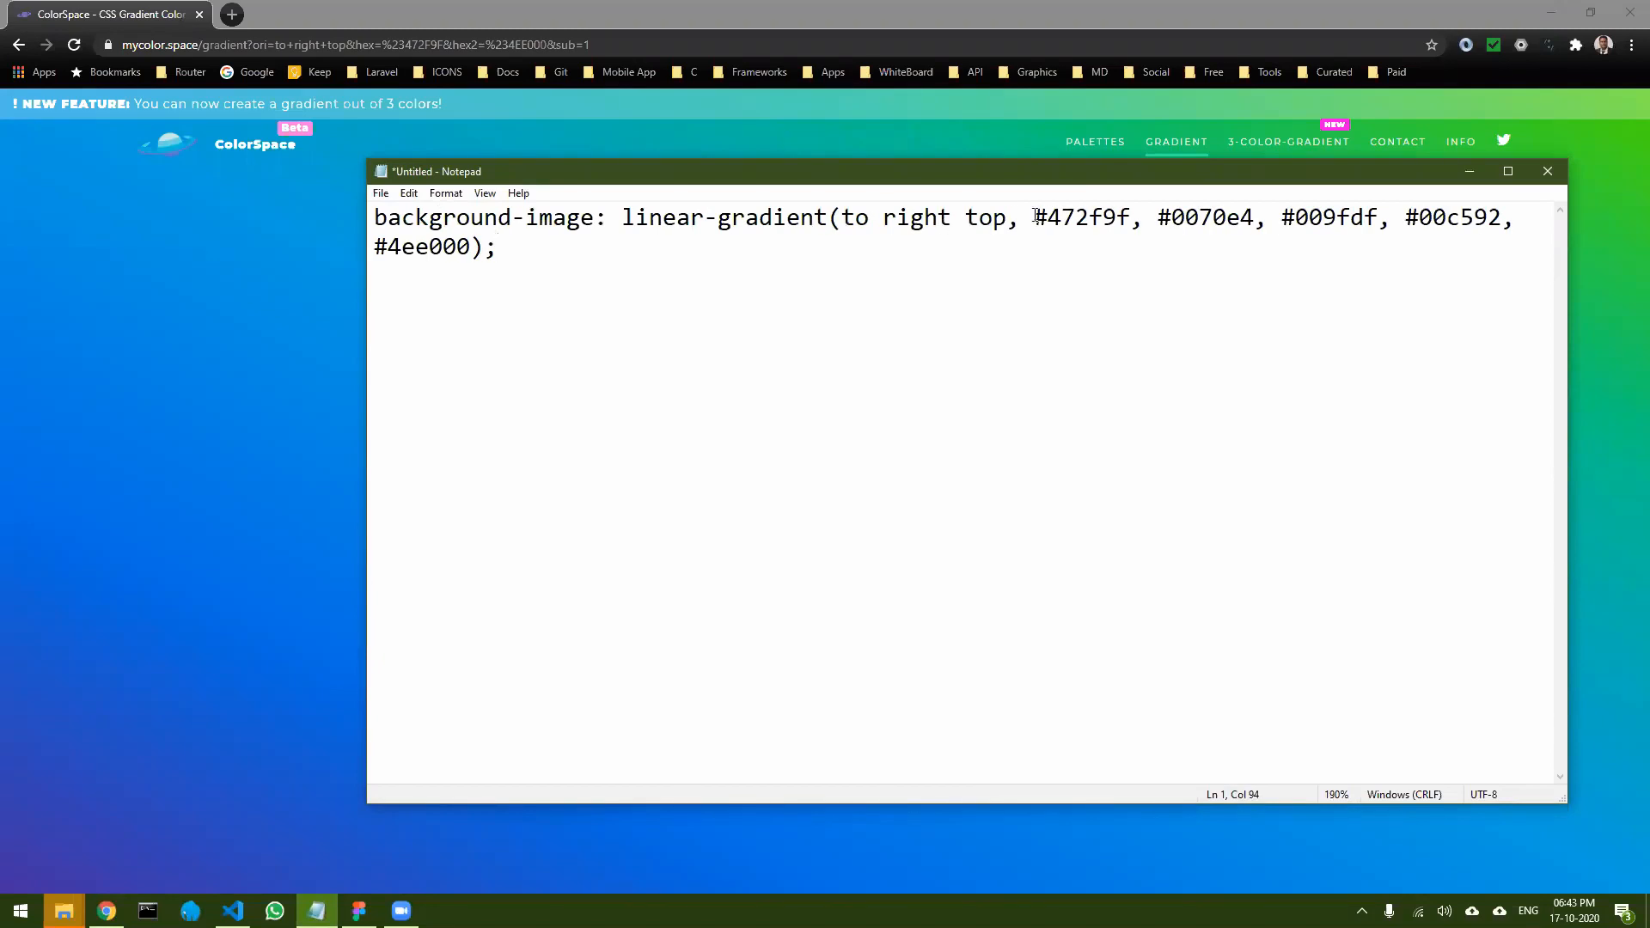
- Copy the color 472f9f from the Notepad code and apply it to the starting stop of the frame's gradient in Figma
left_click_drag(1046, 216, 1129, 216)
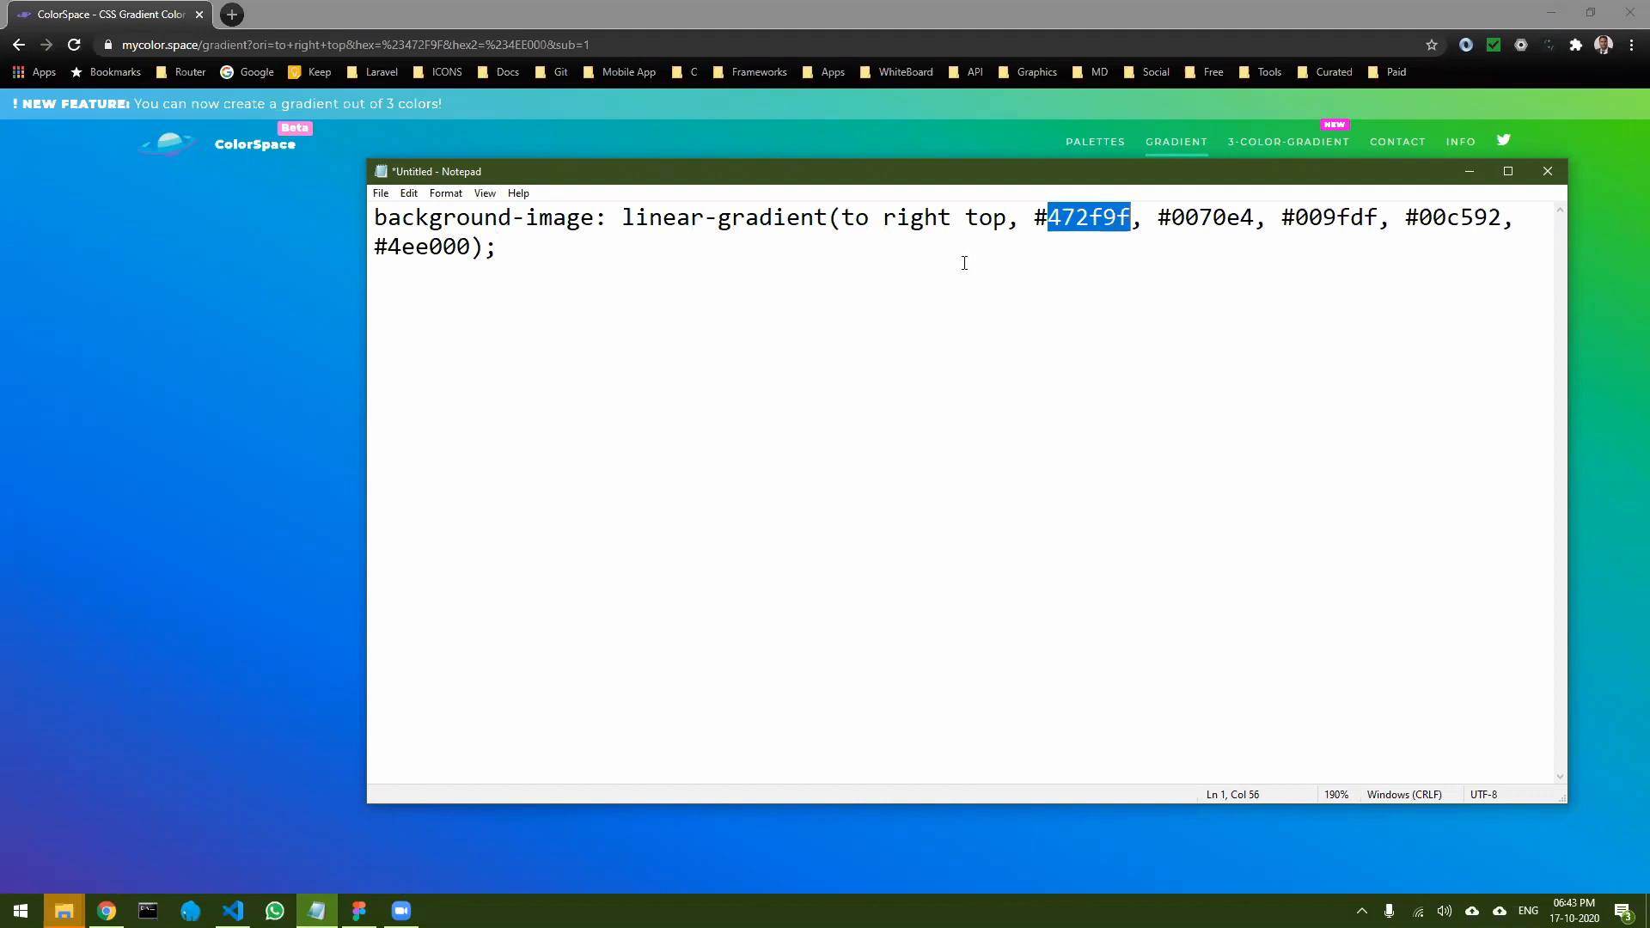
left_click(361, 902)
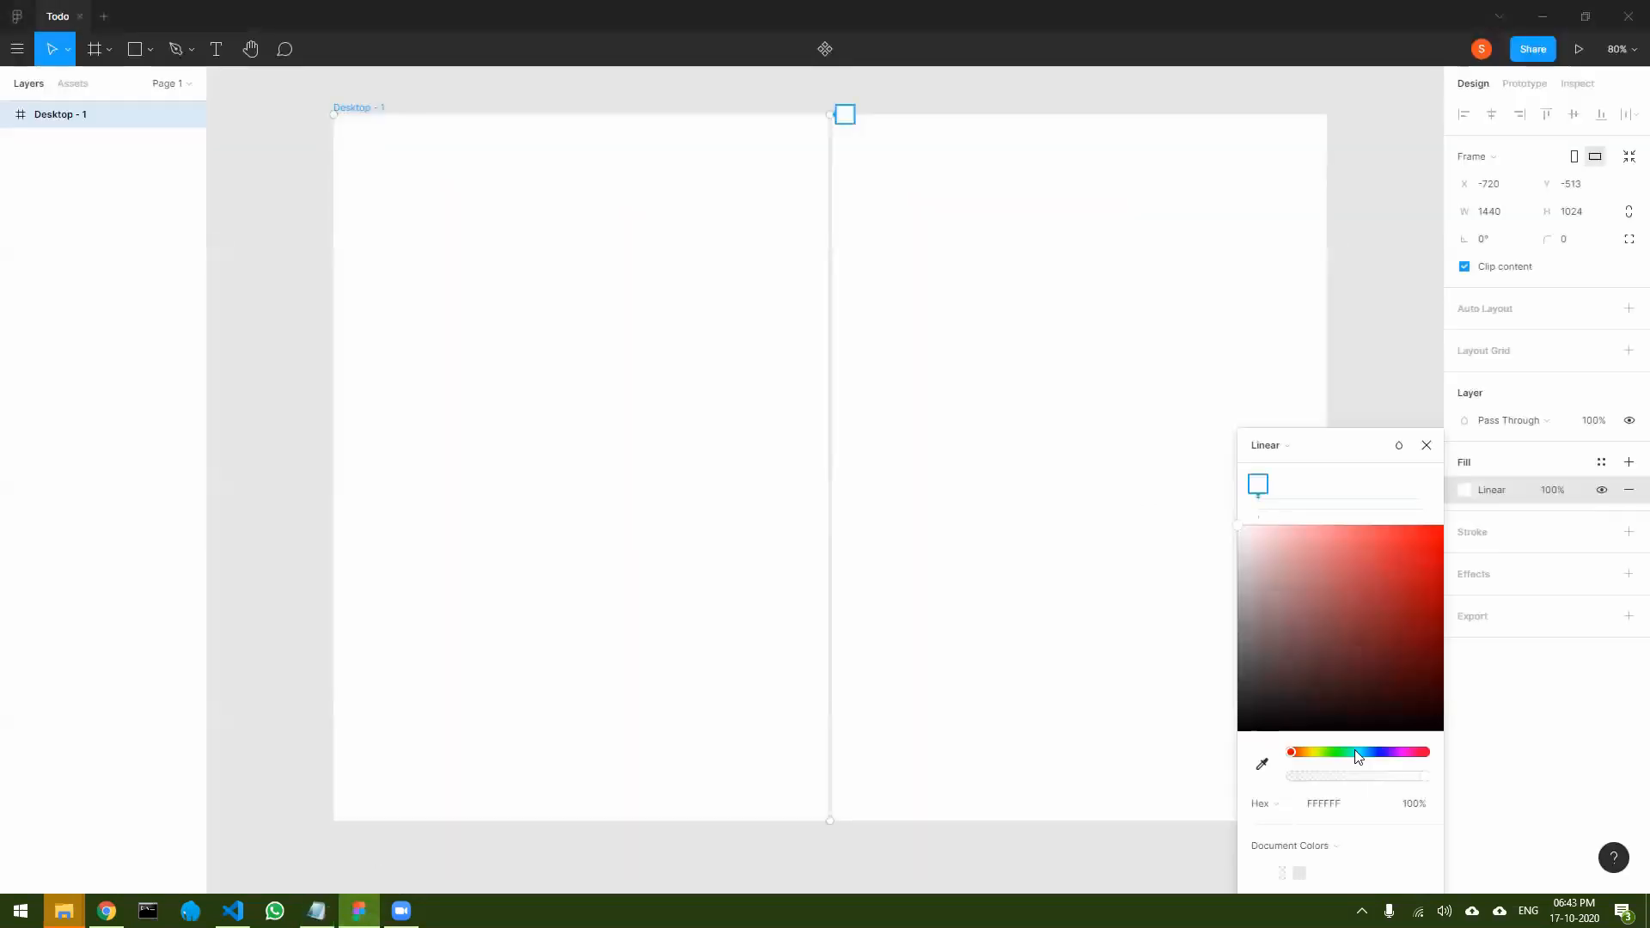
left_click(1328, 804)
key("ctrl+a")
type("472F9F")
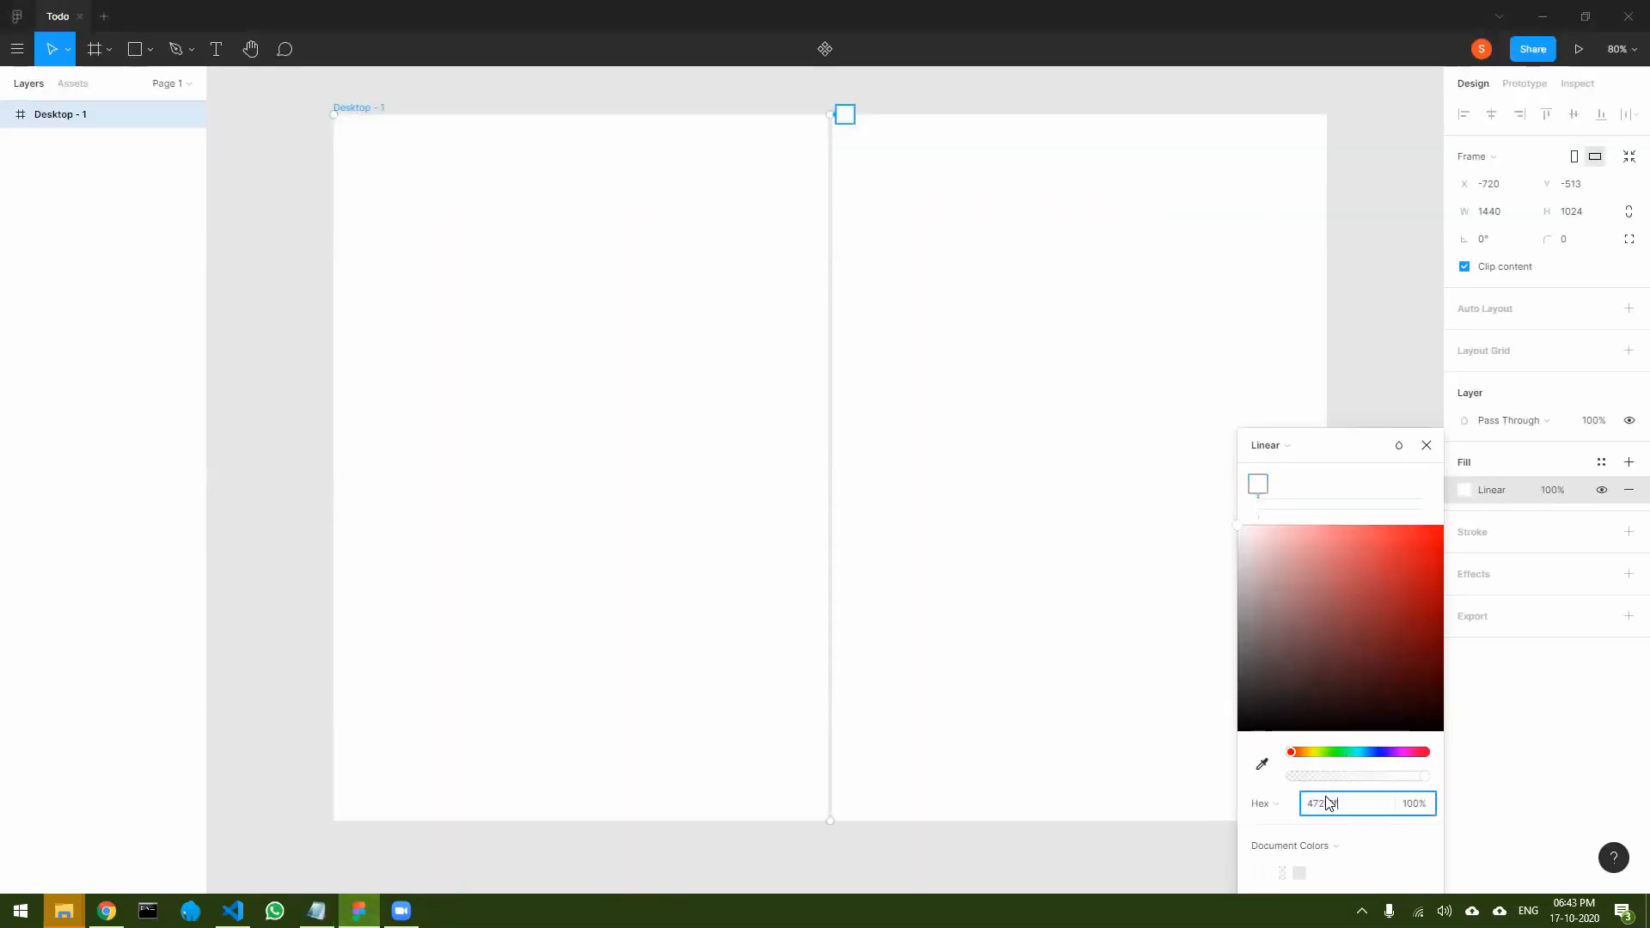
key("Return")
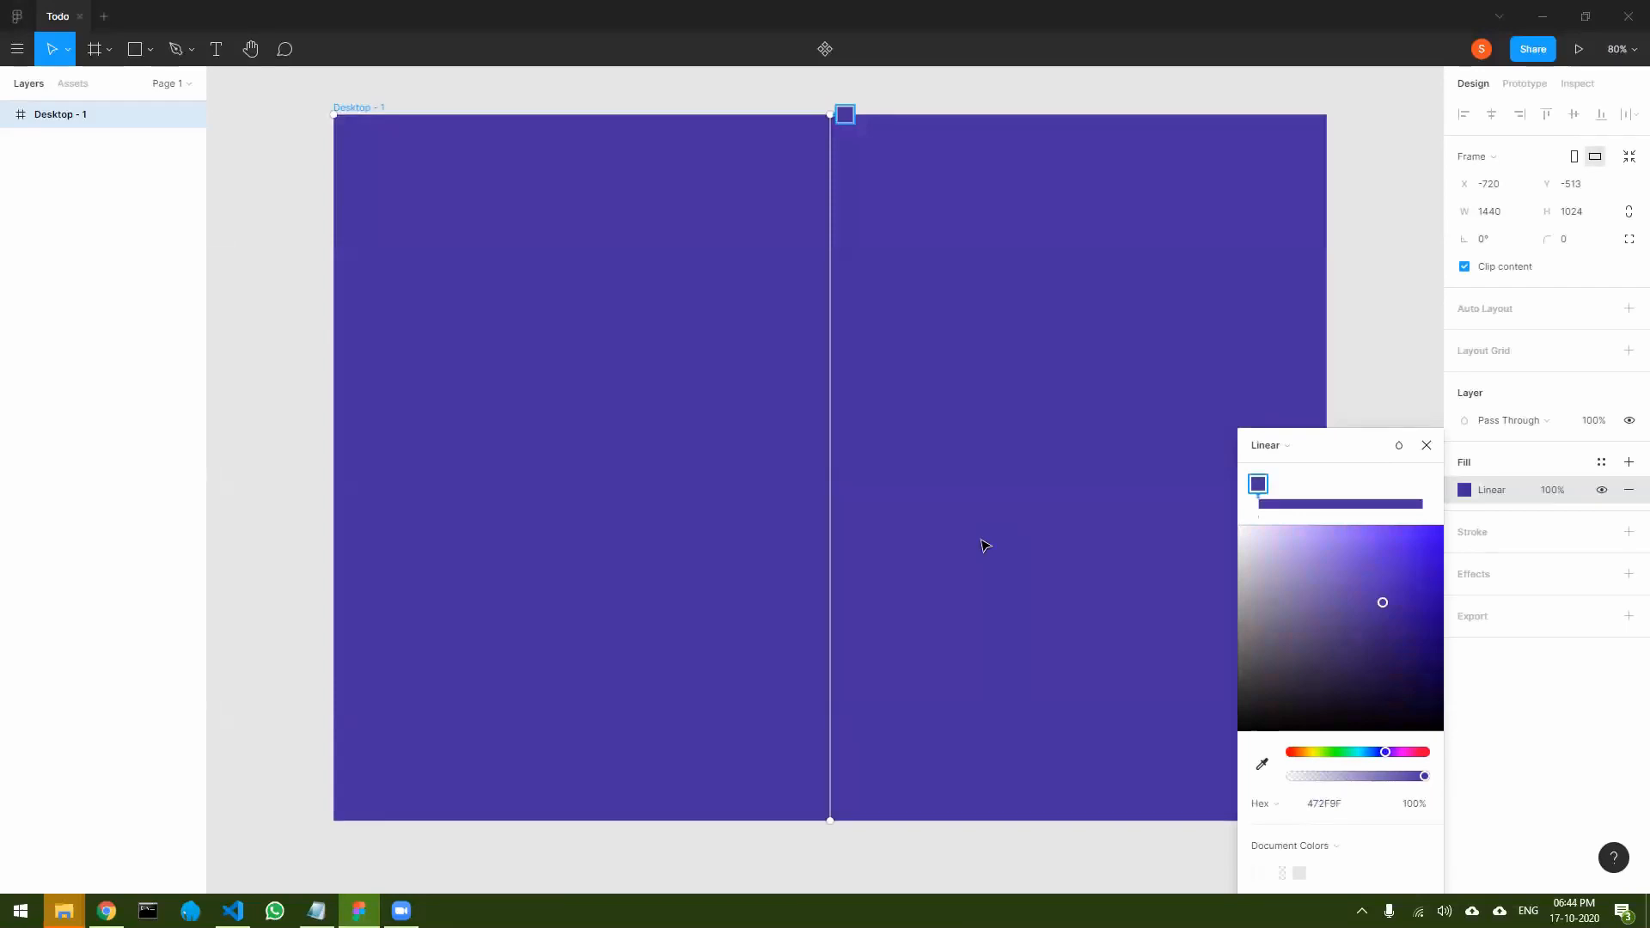
- Copy 0070e4 from Notepad and give that color to a new gradient stop about 30% along the frame's gradient in Figma
key("alt+Tab")
left_click_drag(1175, 211, 1254, 206)
key("ctrl+c")
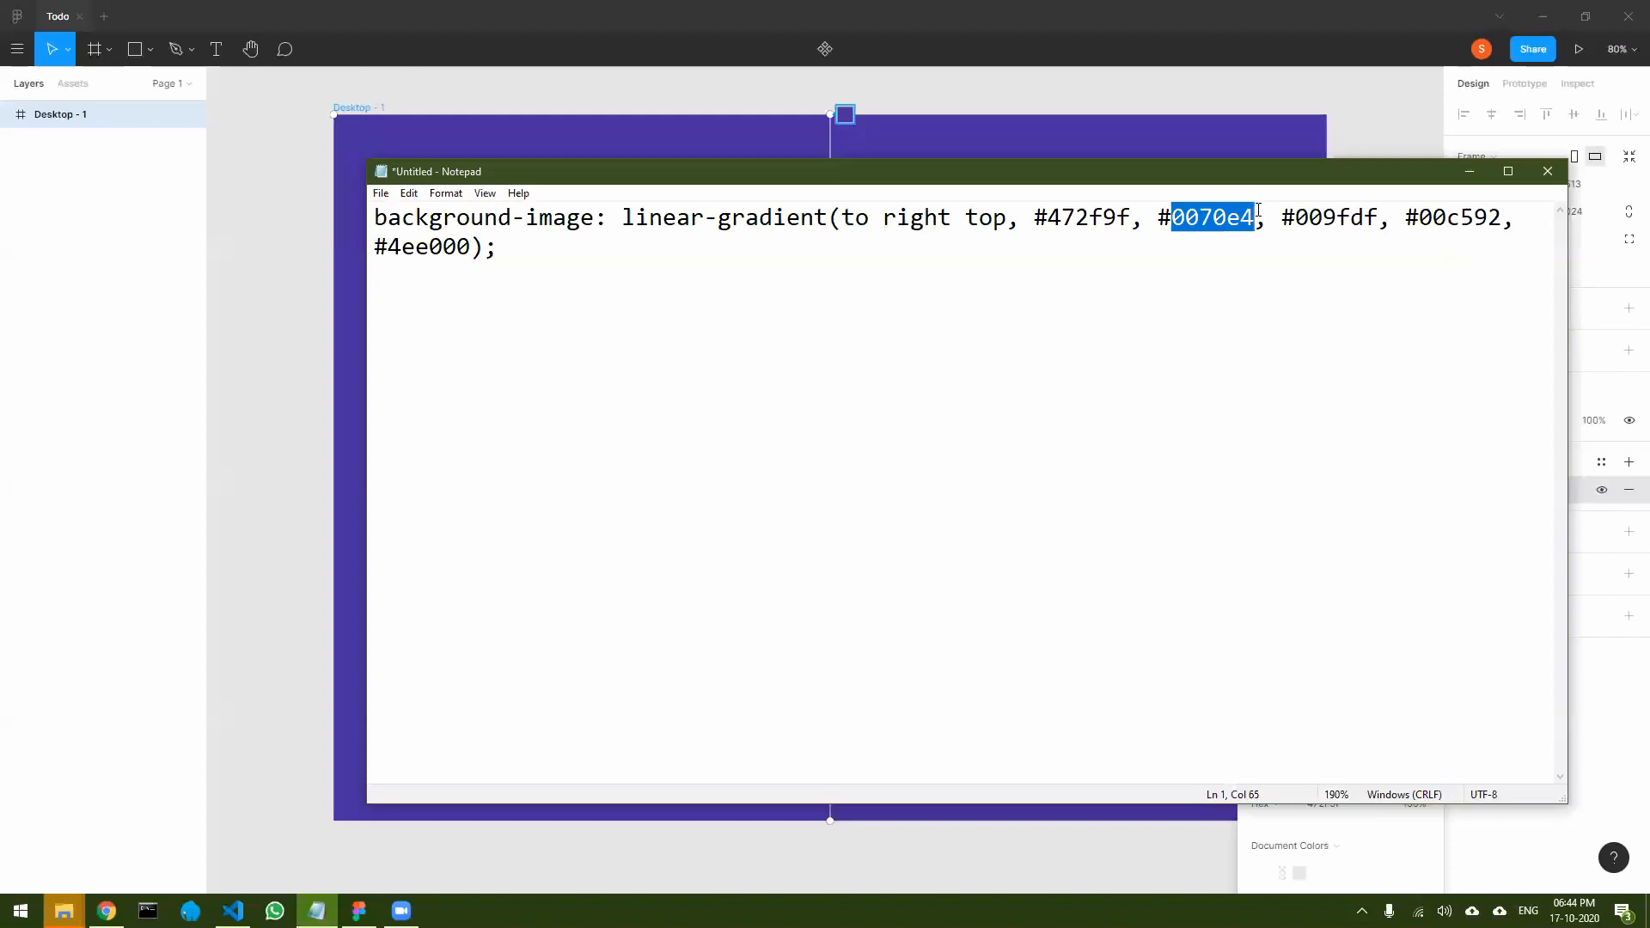
key("alt+Tab")
left_click(1308, 504)
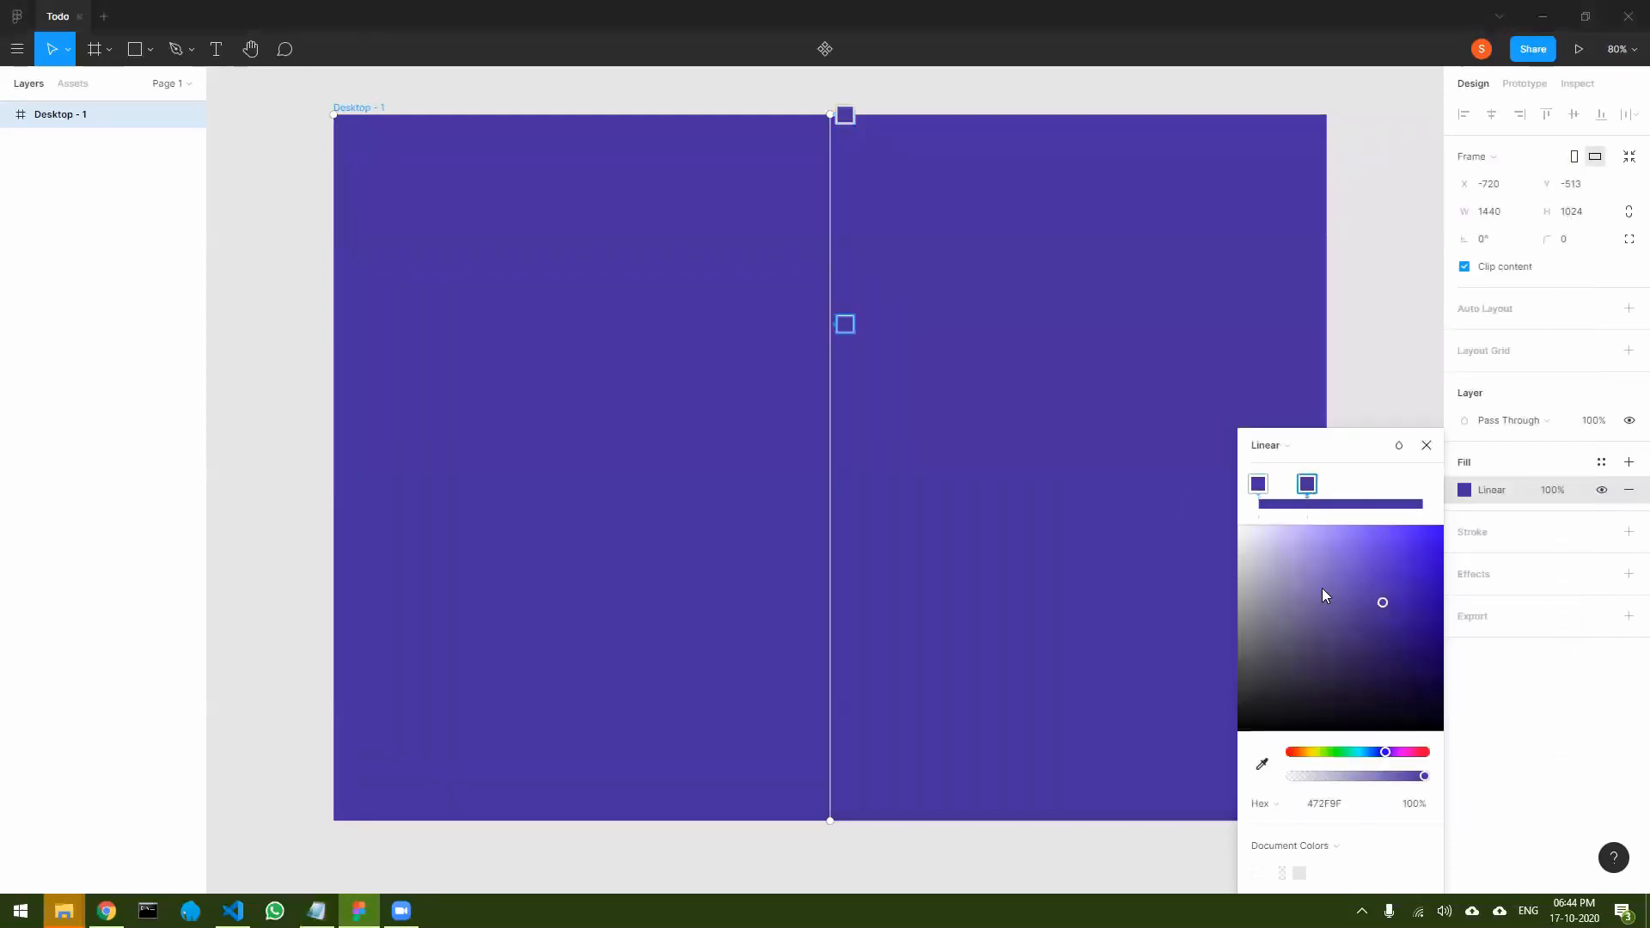
left_click(1315, 810)
key("ctrl+v")
key("Return")
- Copy 009fdf from Notepad and give that color to a new third stop about halfway along the gradient in Figma
key("alt+Tab")
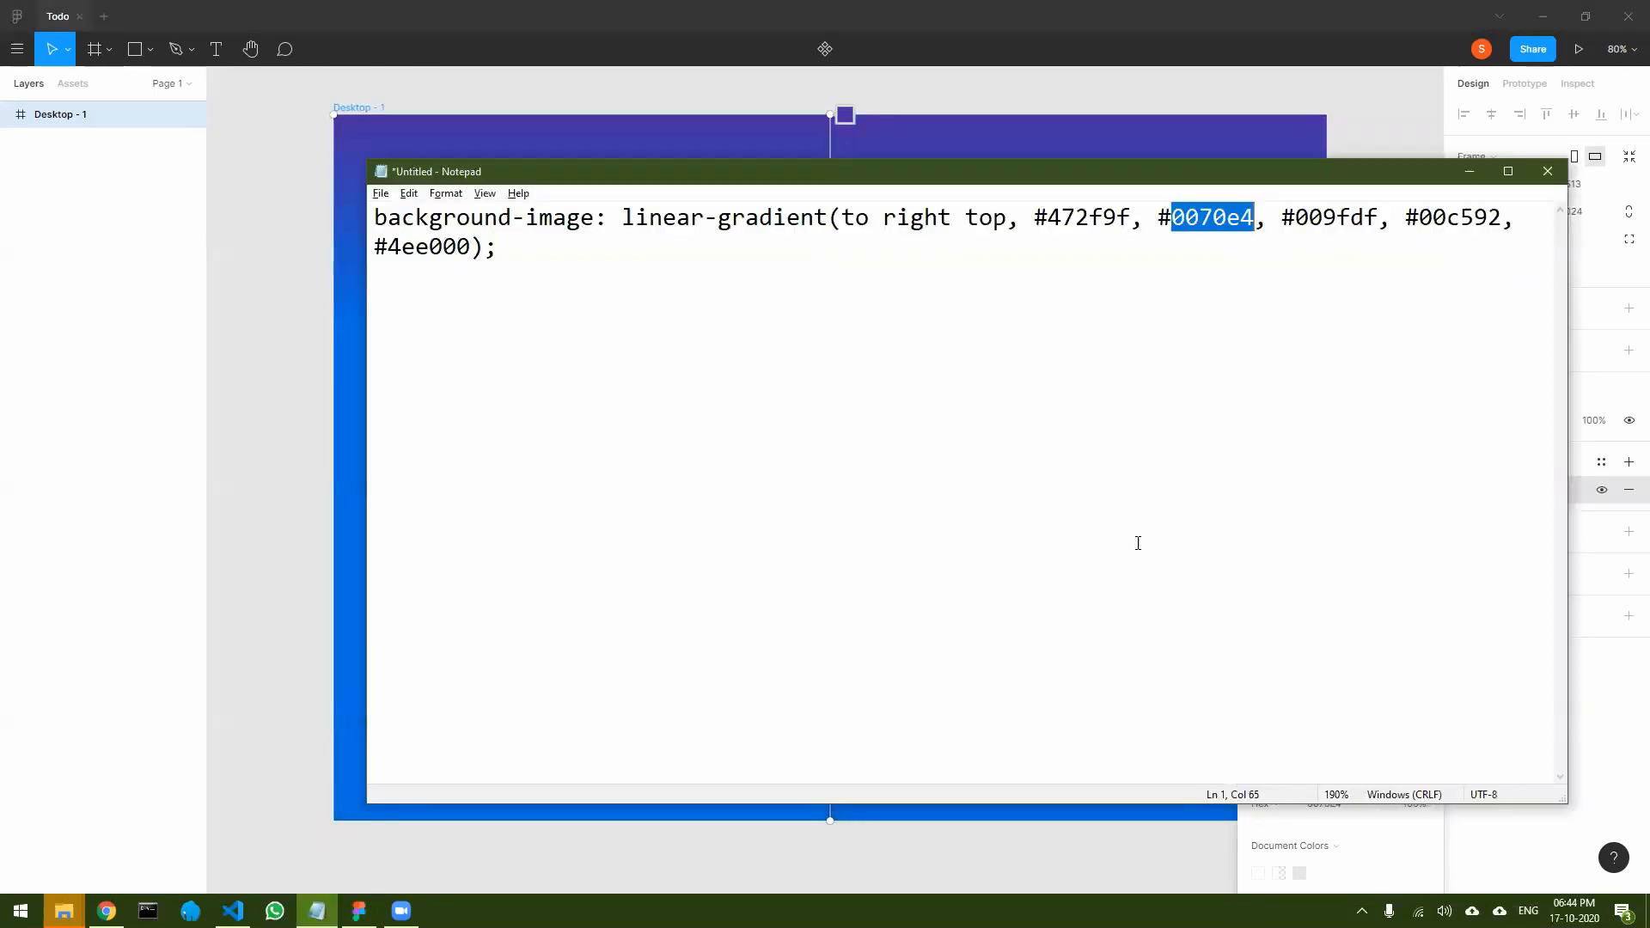
left_click_drag(1298, 215, 1380, 214)
key("ctrl+c")
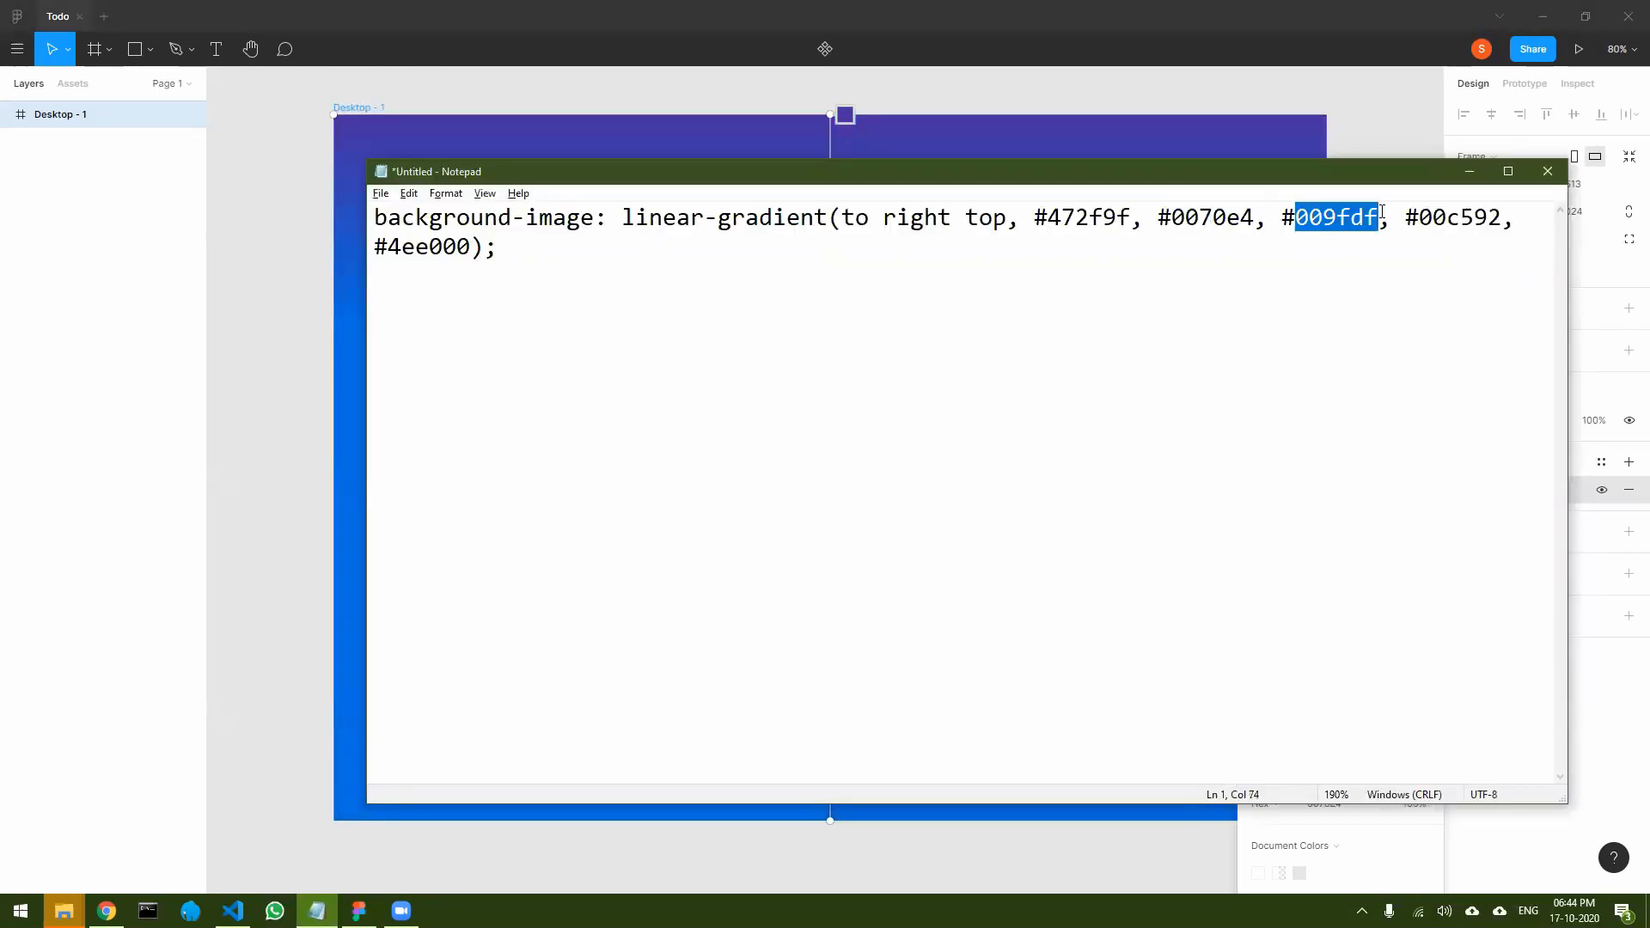
key("alt+Tab")
left_click(1341, 500)
left_click(1333, 804)
key("ctrl+v")
key("Return")
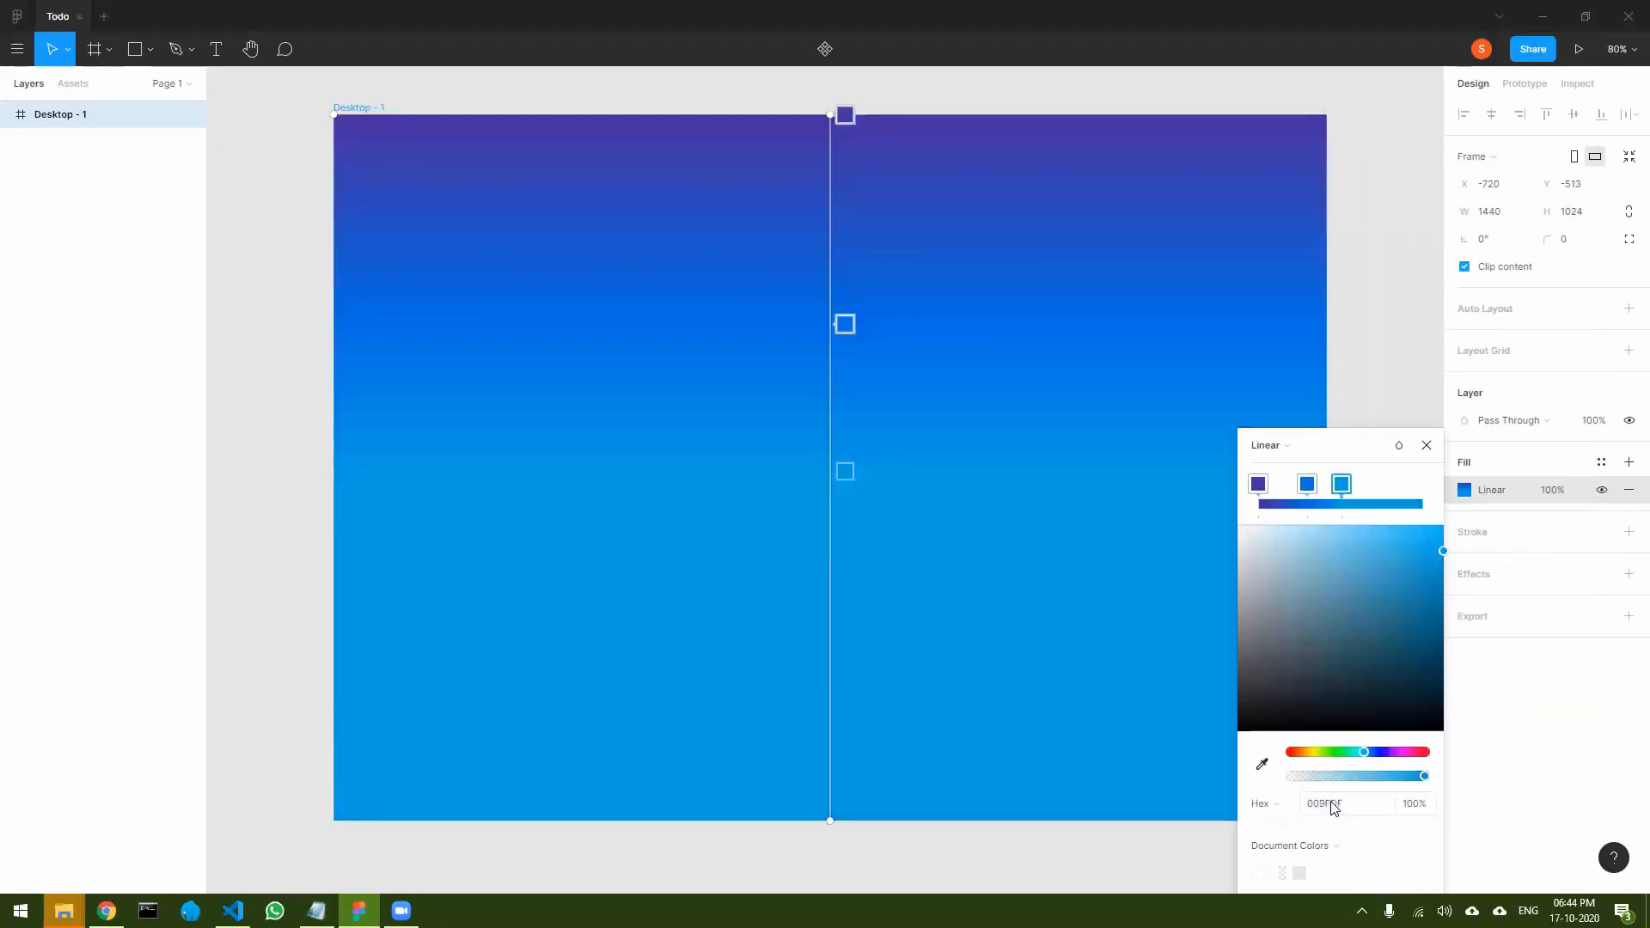
- Copy 00c592 from Notepad and give that color to a new fourth stop about three quarters along the gradient in Figma
key("alt+Tab")
left_click_drag(1419, 218, 1503, 220)
key("ctrl+c")
key("alt+Tab")
left_click(1381, 504)
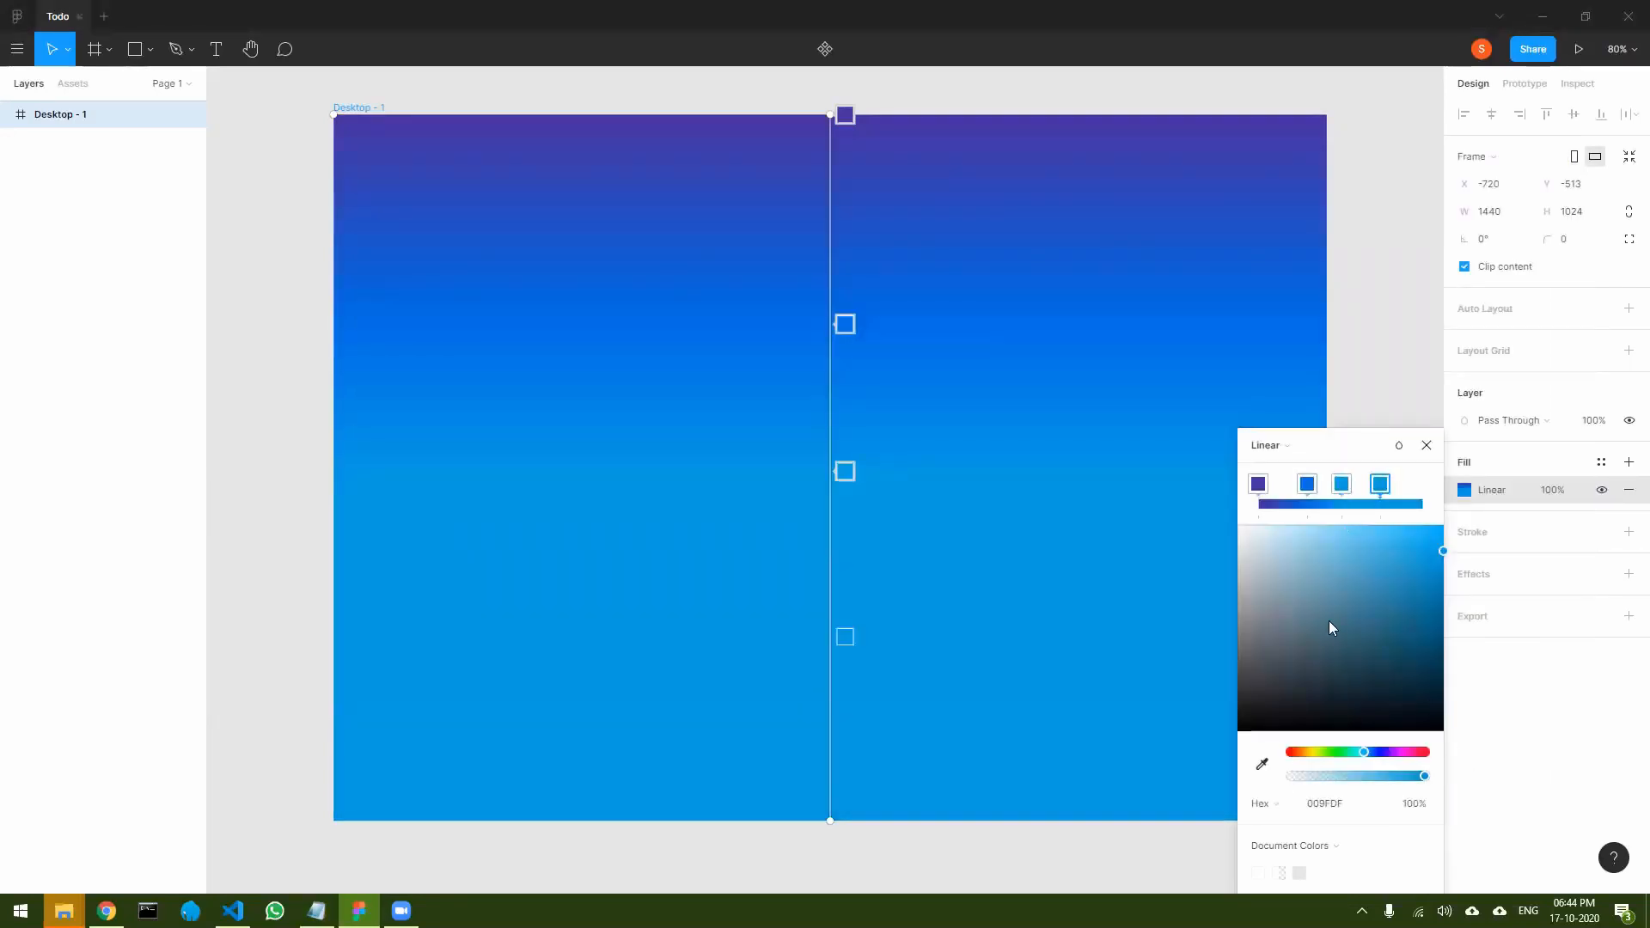
left_click(1324, 811)
key("ctrl+v")
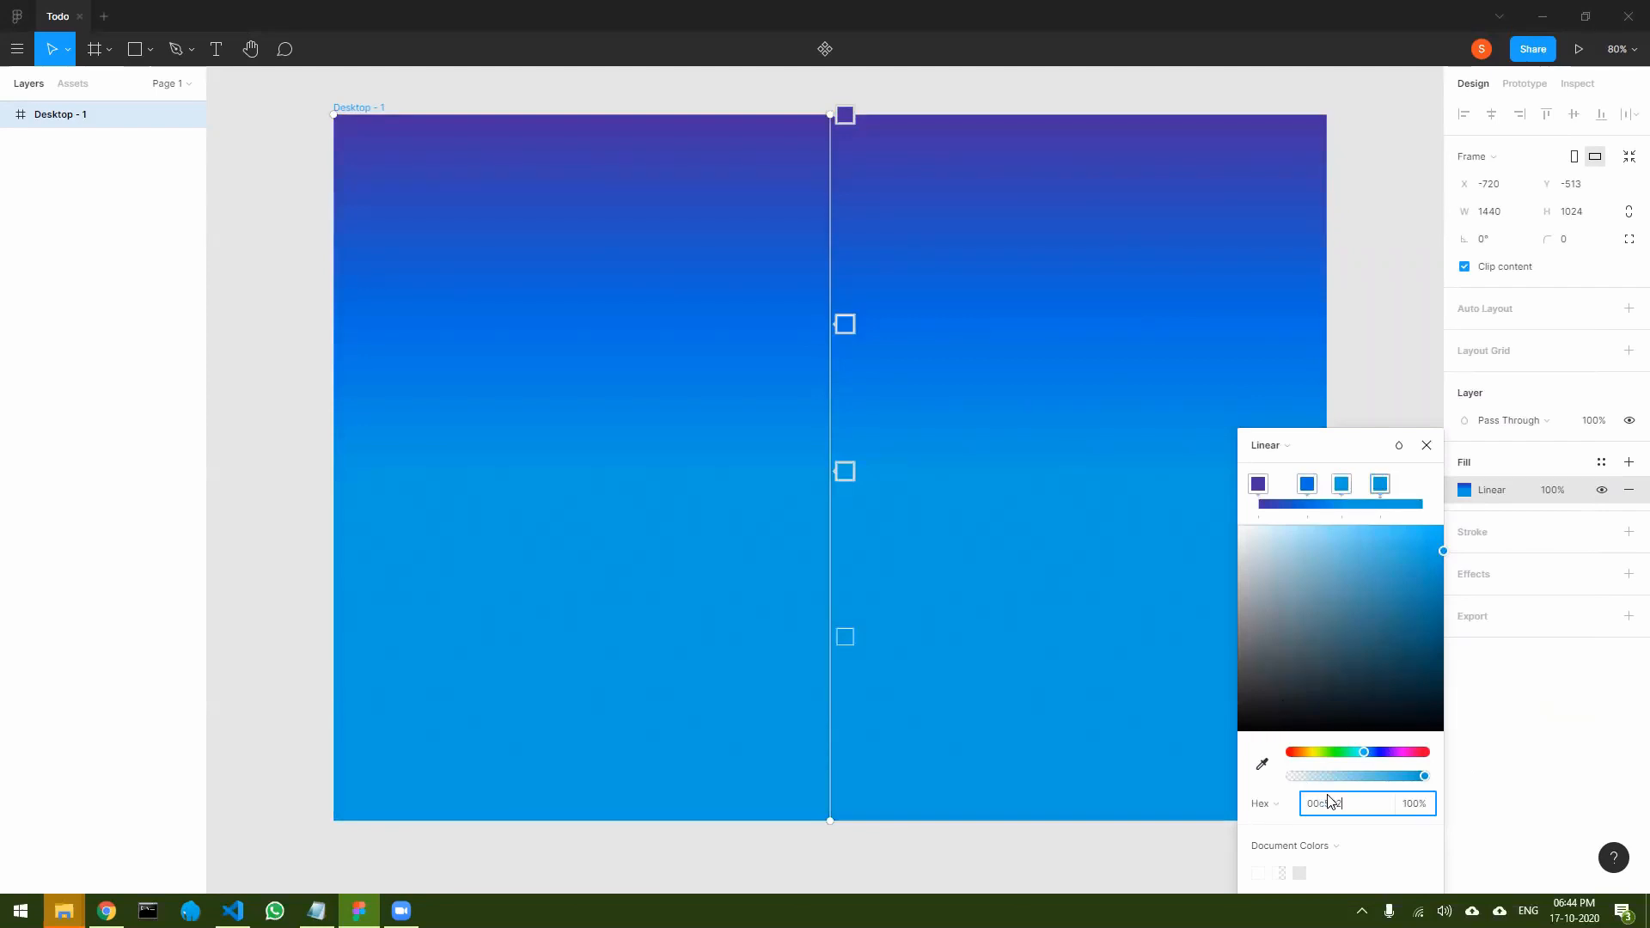
key("Return")
- Copy 4ee000 from Notepad and give that color to a new fifth stop at the end of the gradient in Figma
key("alt+Tab")
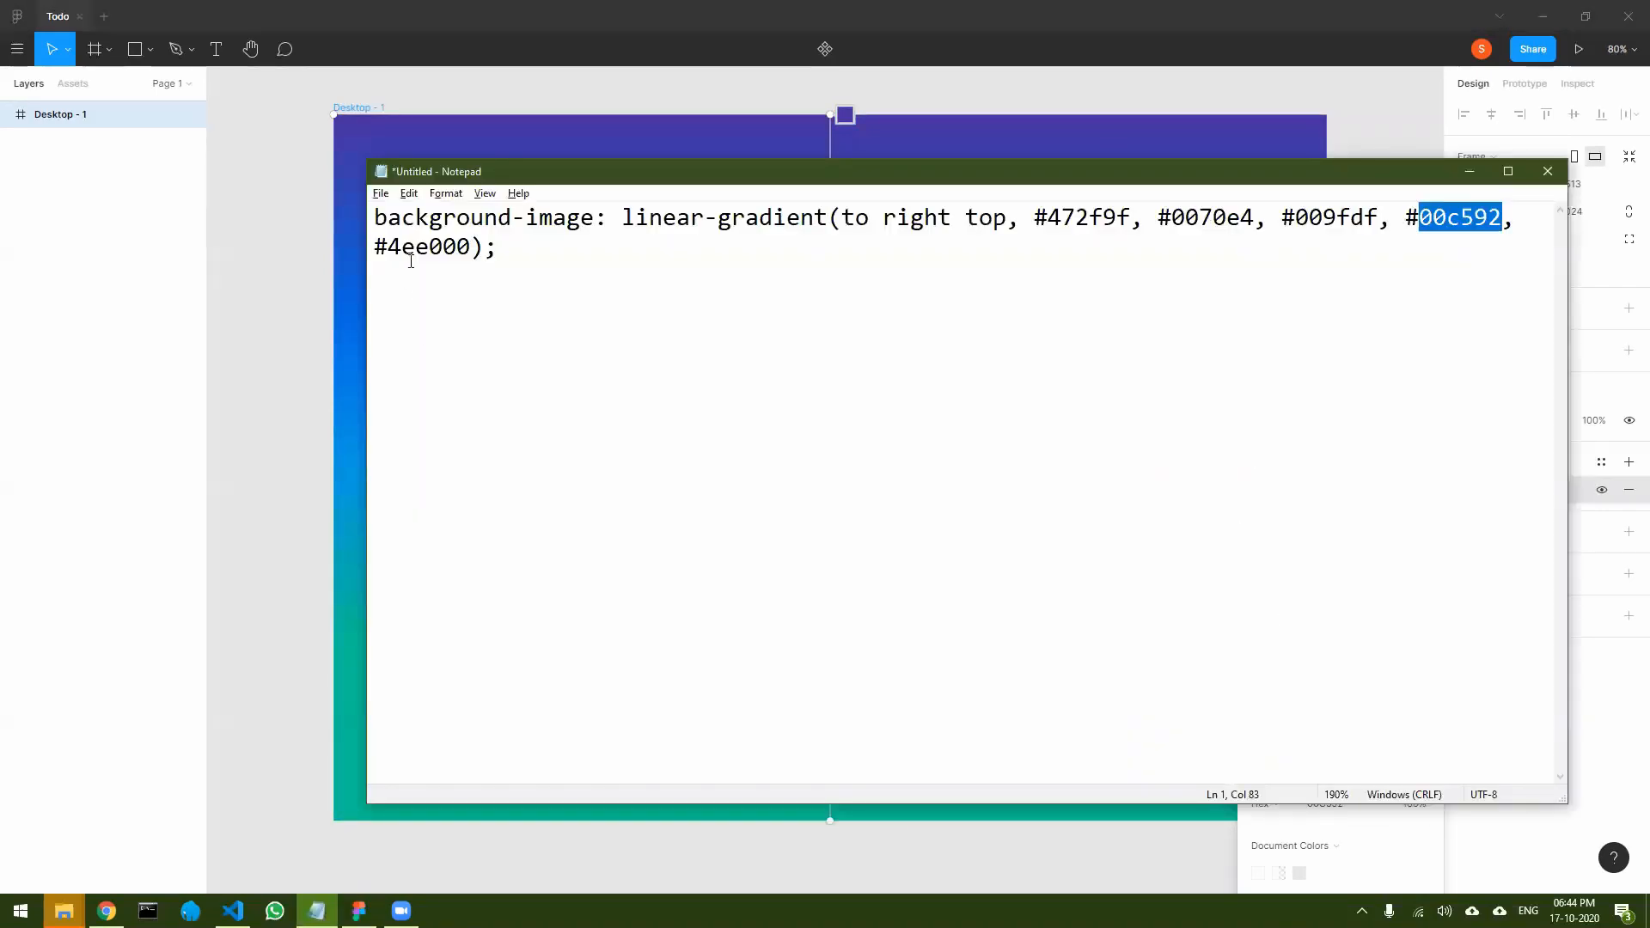
left_click_drag(391, 242, 466, 246)
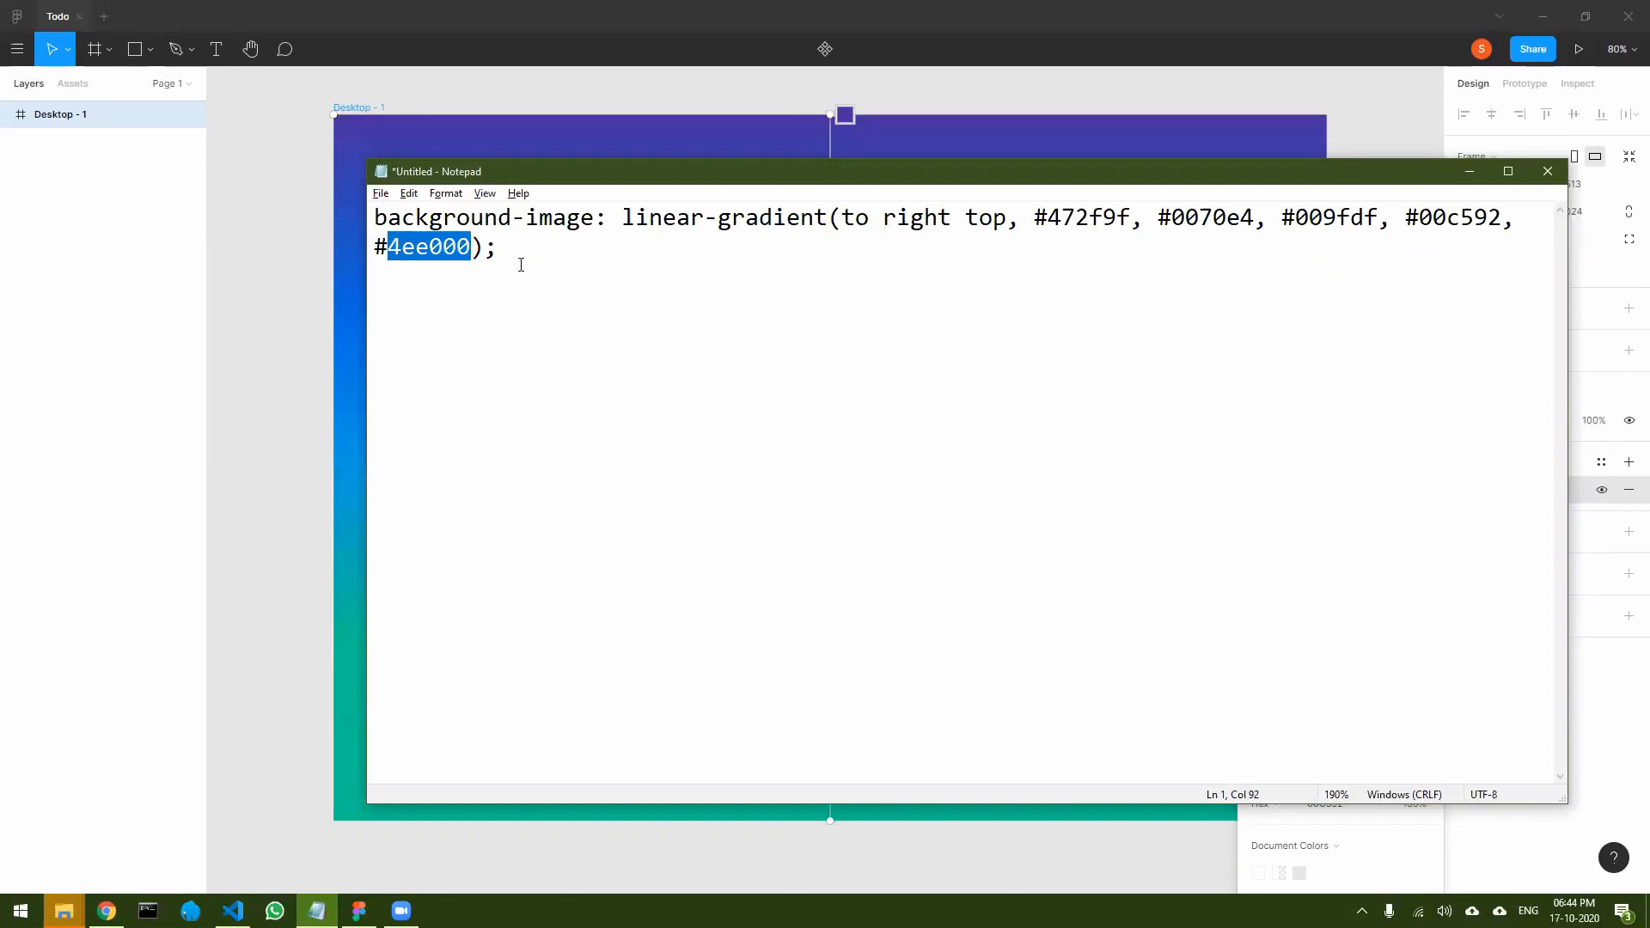
key("alt+Tab")
left_click(1423, 493)
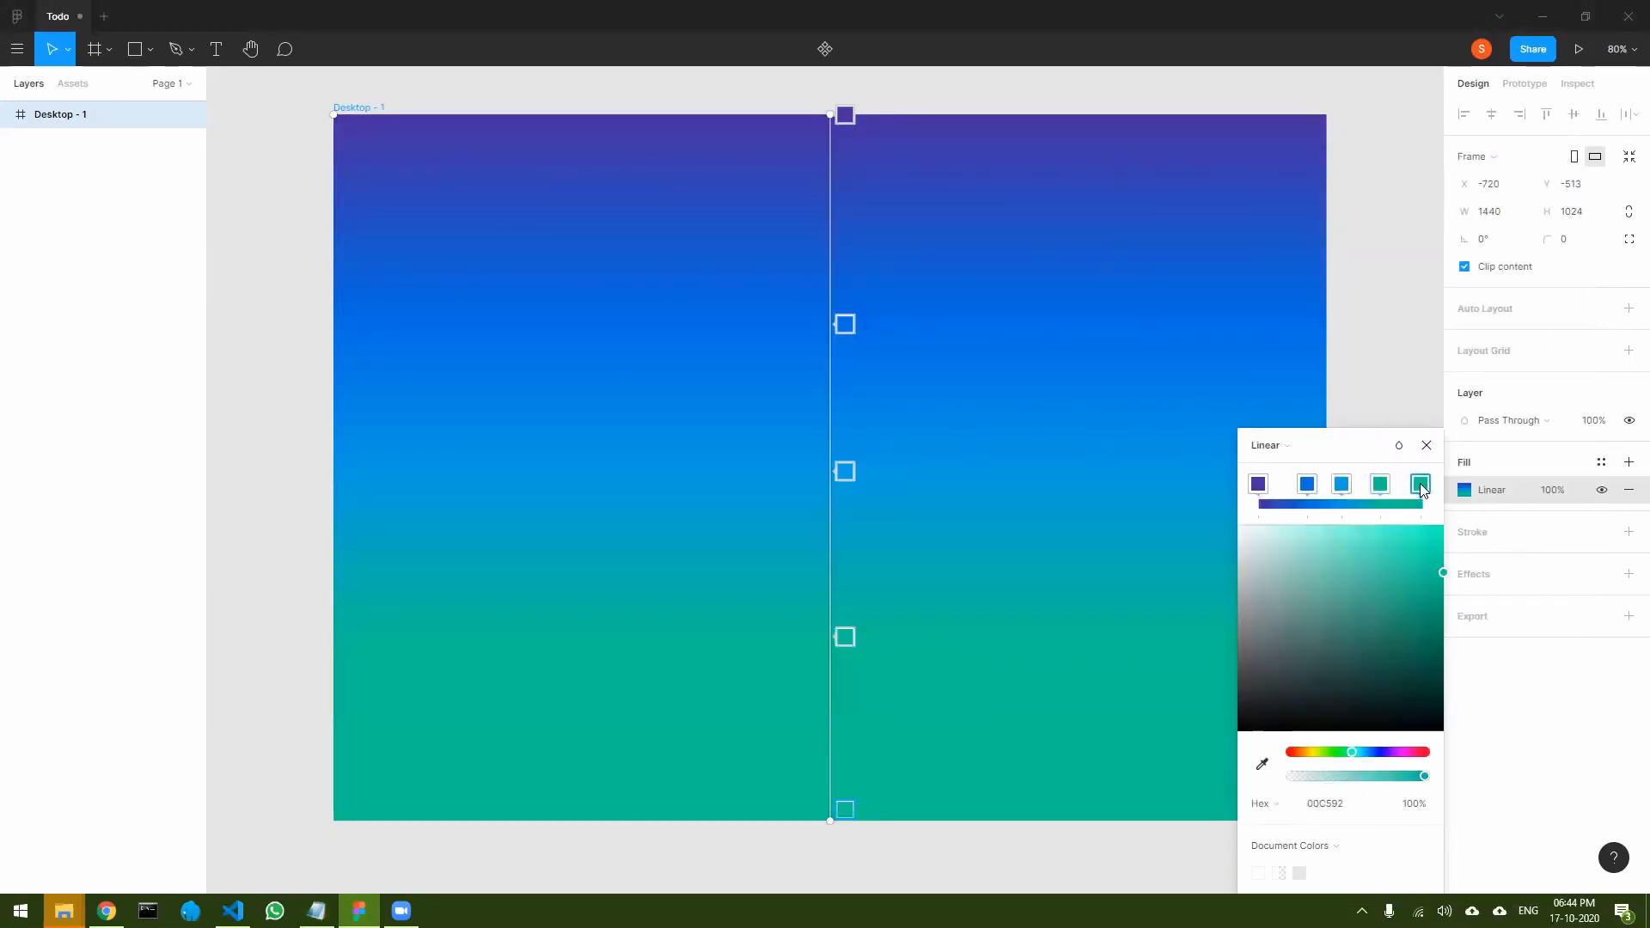
left_click(1335, 805)
key("ctrl+v")
key("Return")
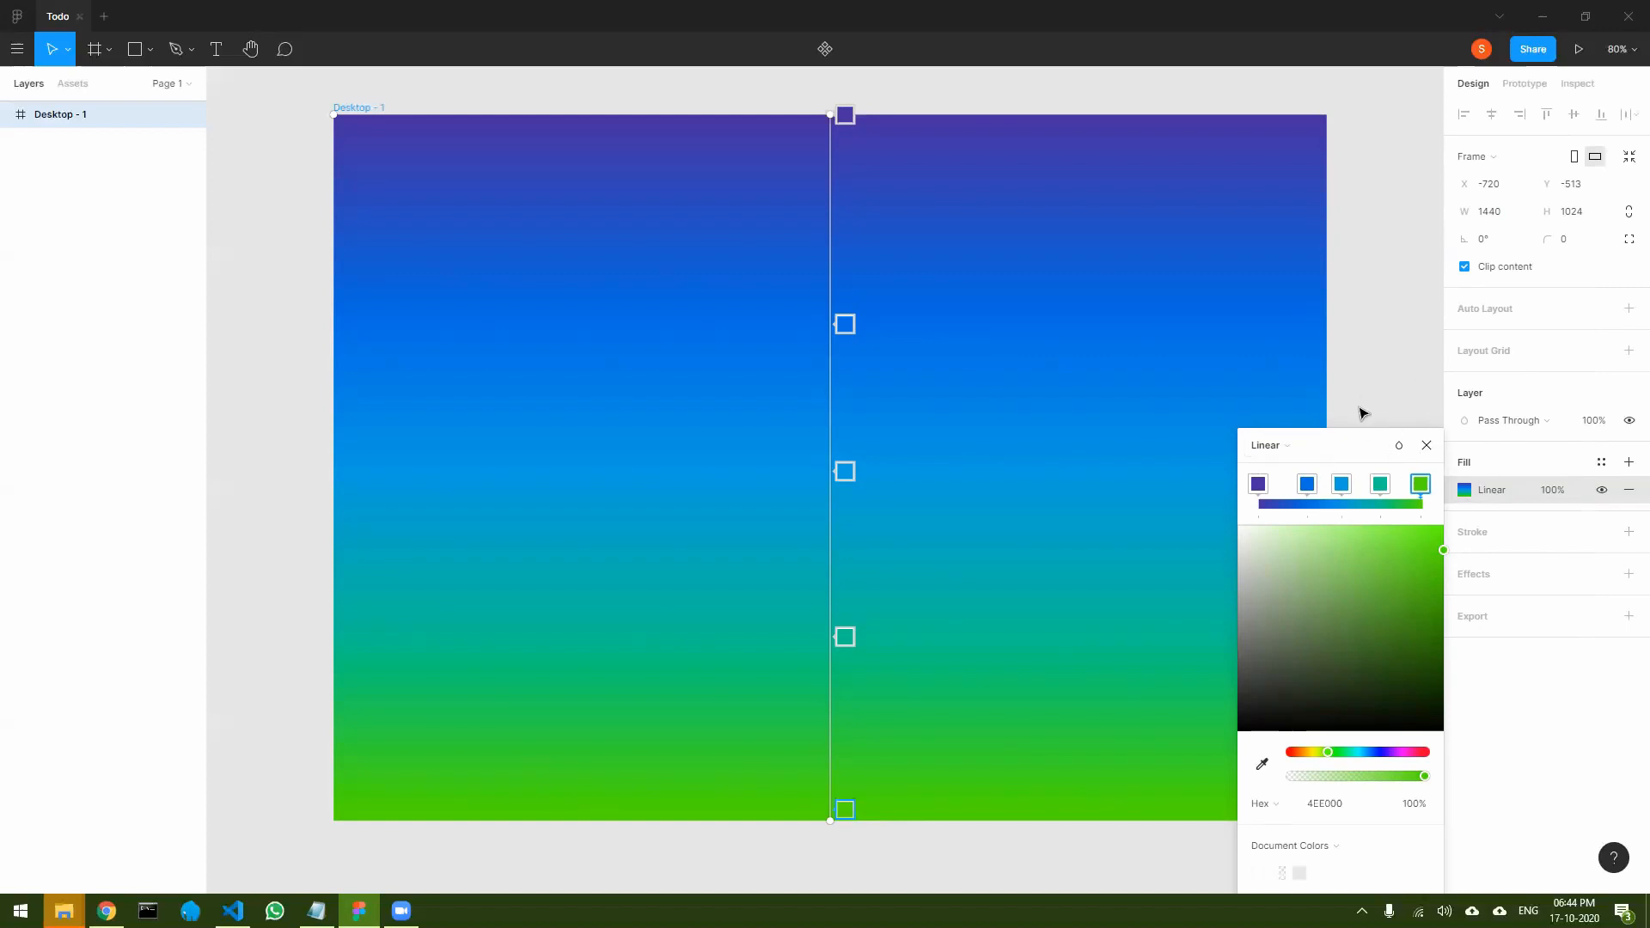
- Reorient the desktop frame's linear gradient diagonally, from its bottom-left corner to its top-right corner
left_click_drag(1430, 486, 1437, 477)
left_click_drag(830, 115, 333, 821)
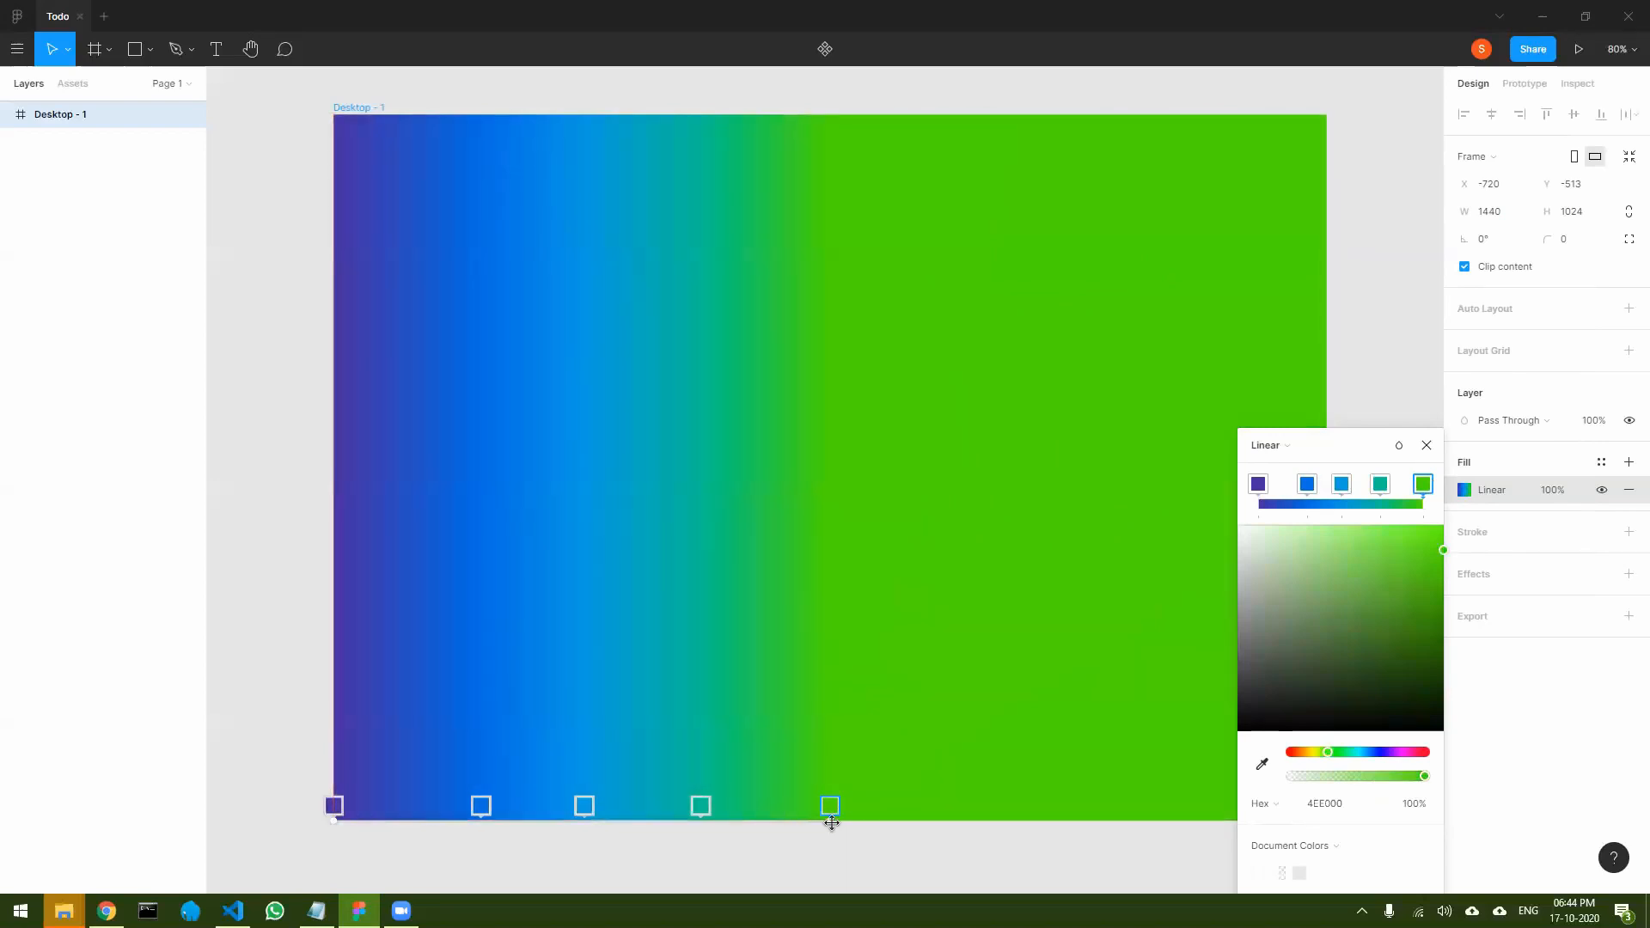
left_click_drag(830, 820, 1325, 262)
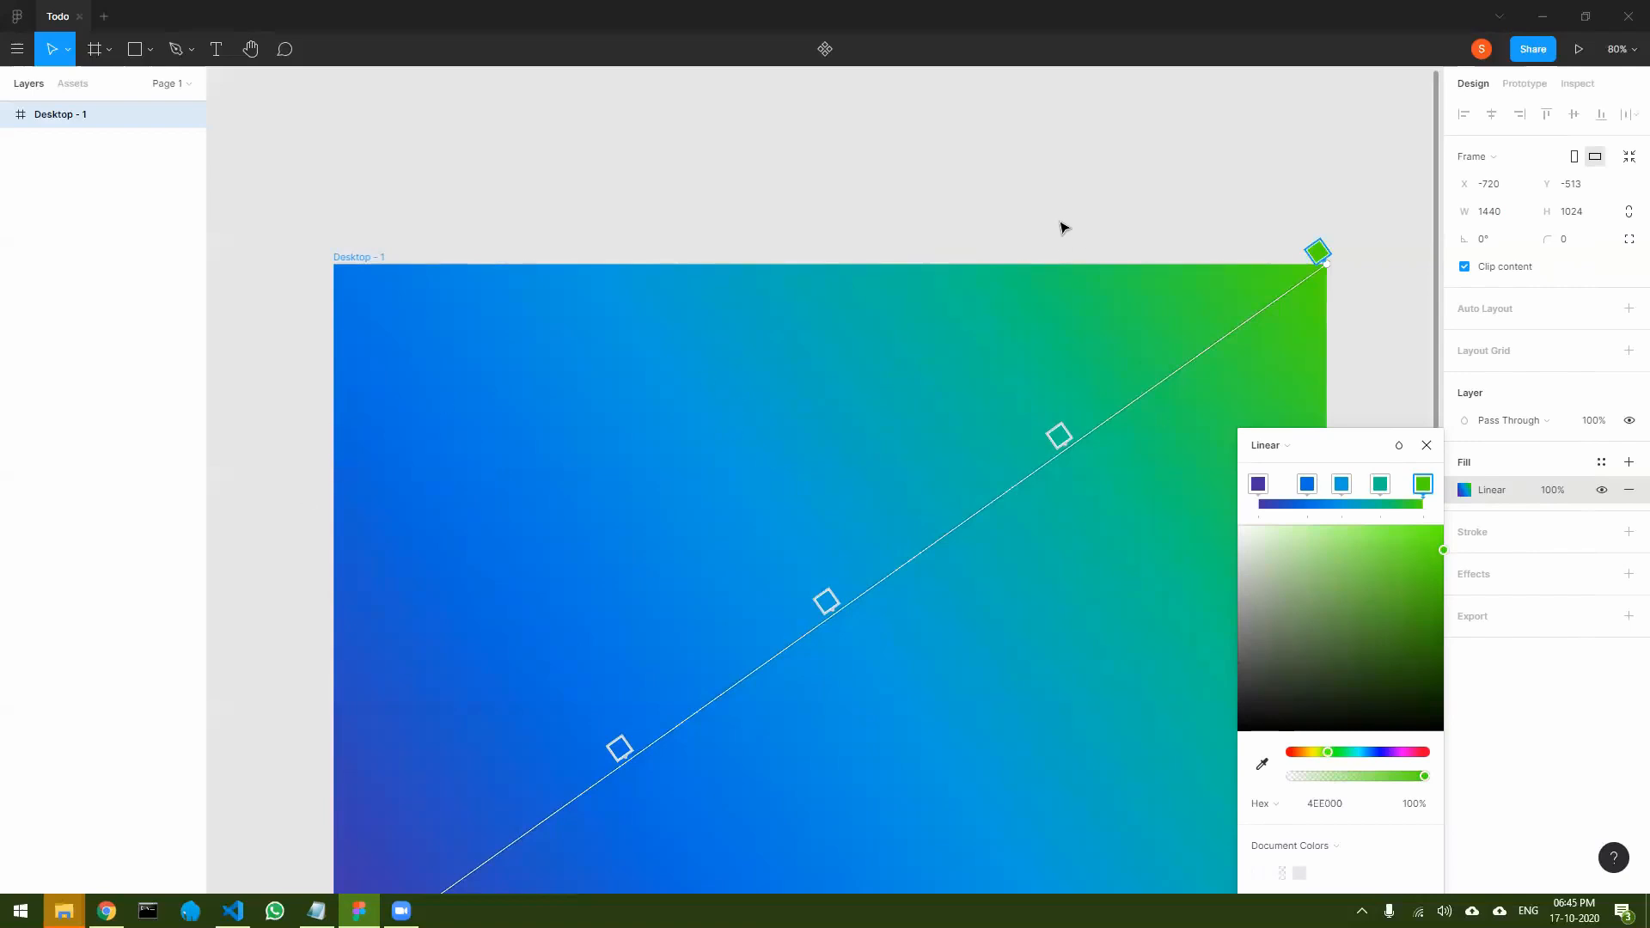
left_click(1426, 445)
left_click(679, 187)
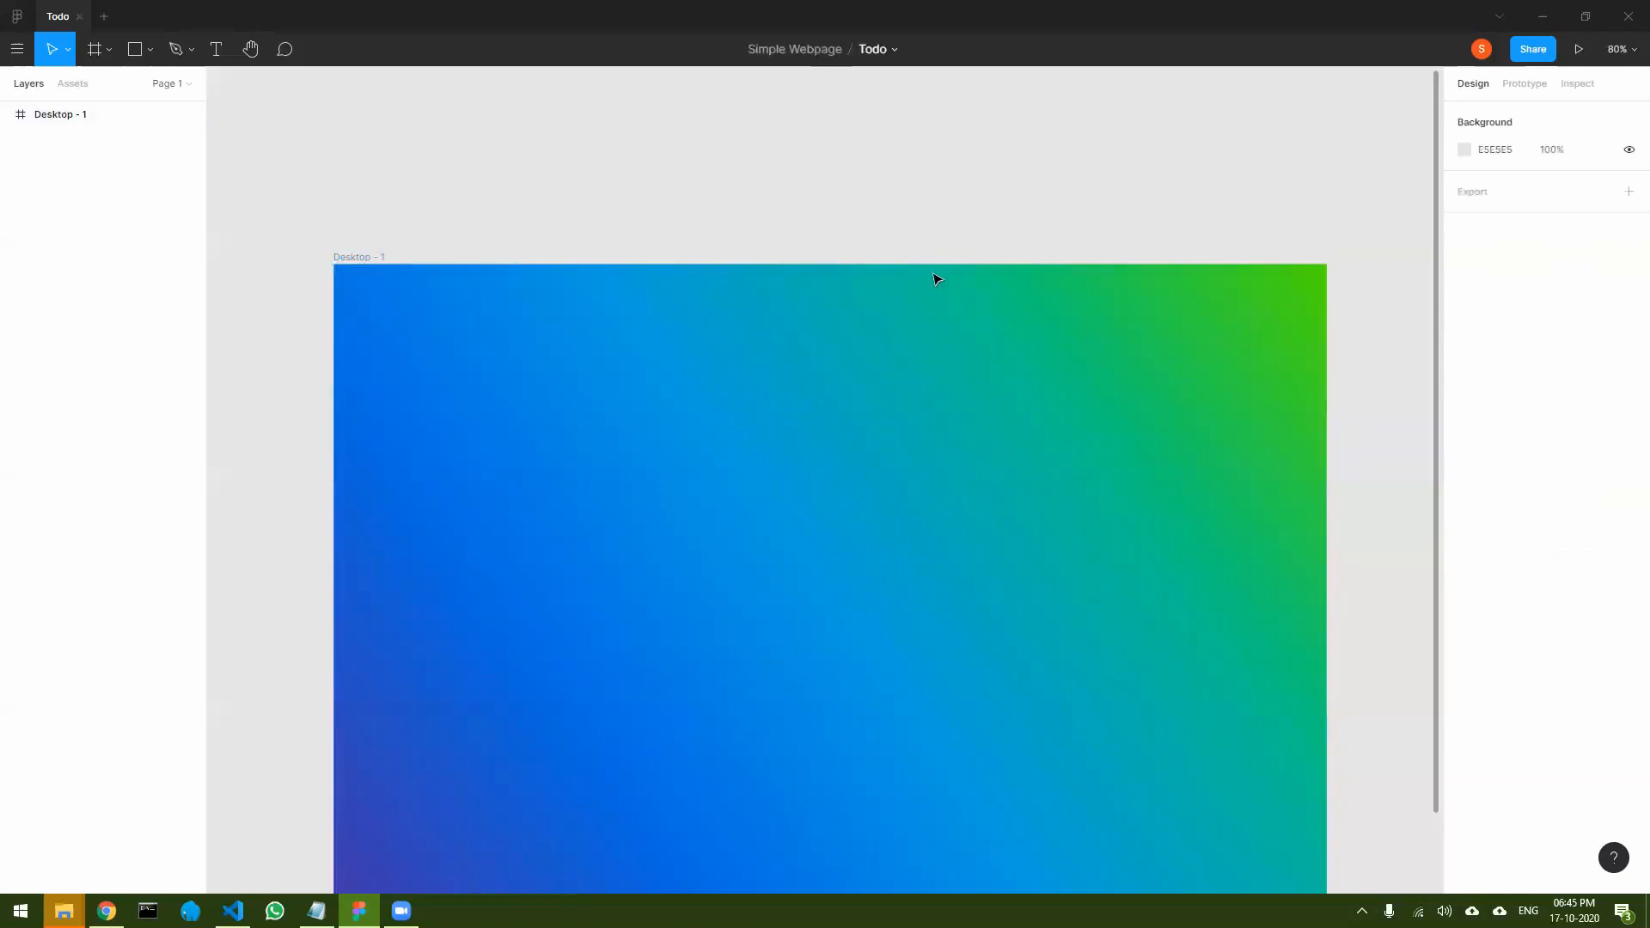
- Draw a rectangle about 498 × 114 in the upper part of the frame and center it horizontally
scroll(1097, 328, "down", 3)
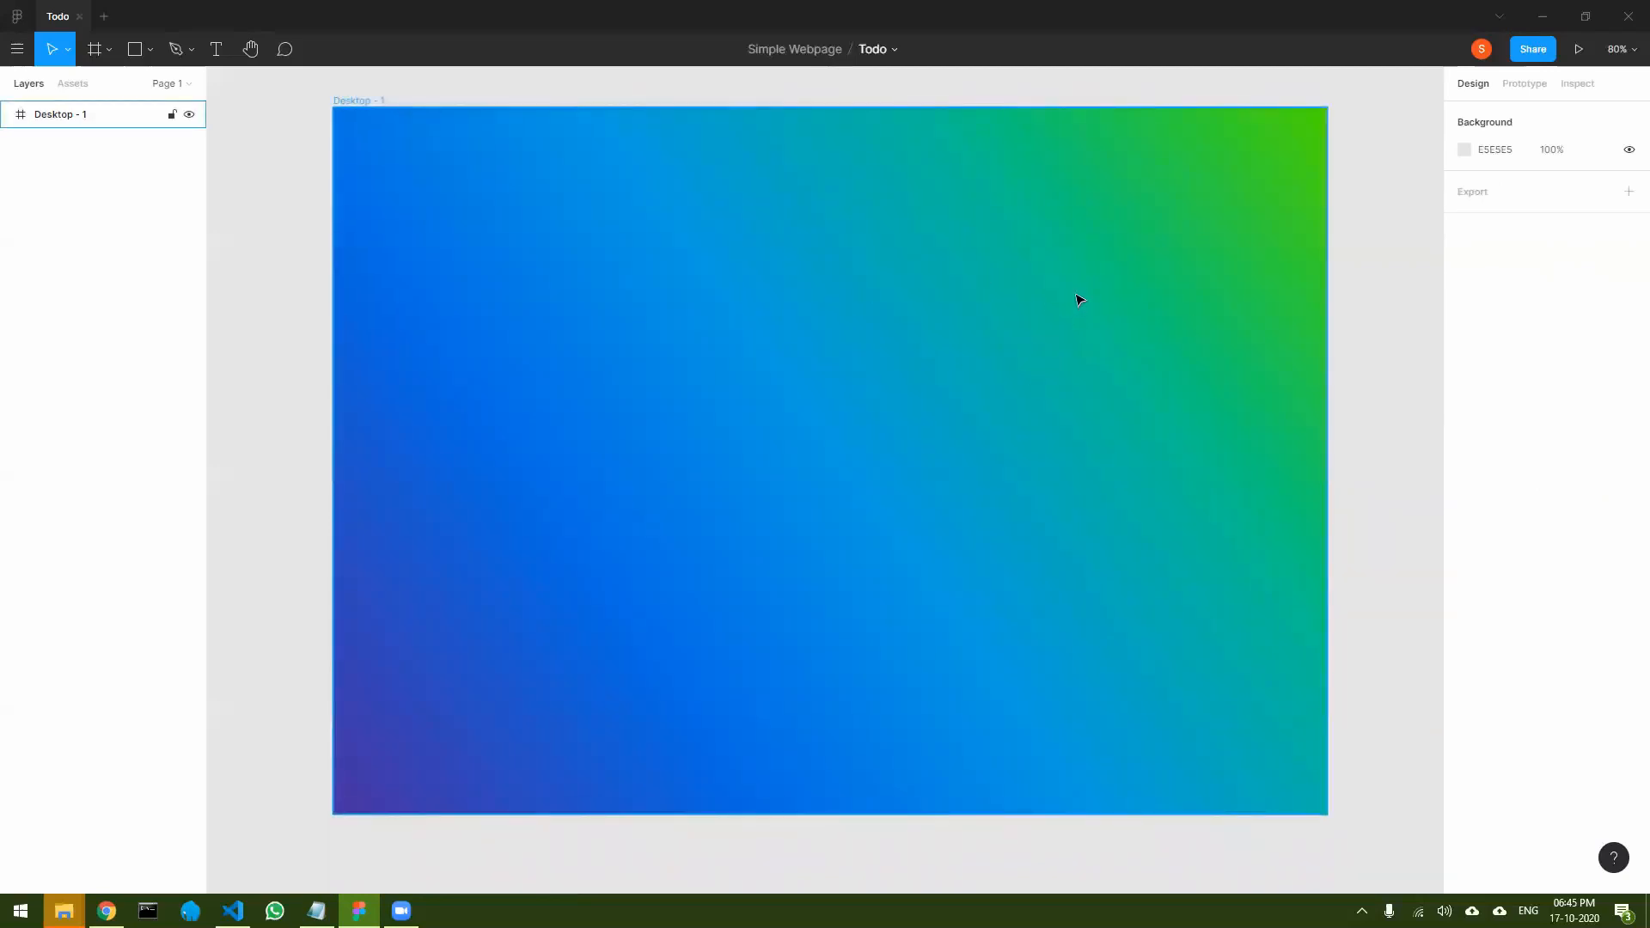
left_click(149, 52)
left_click(112, 90)
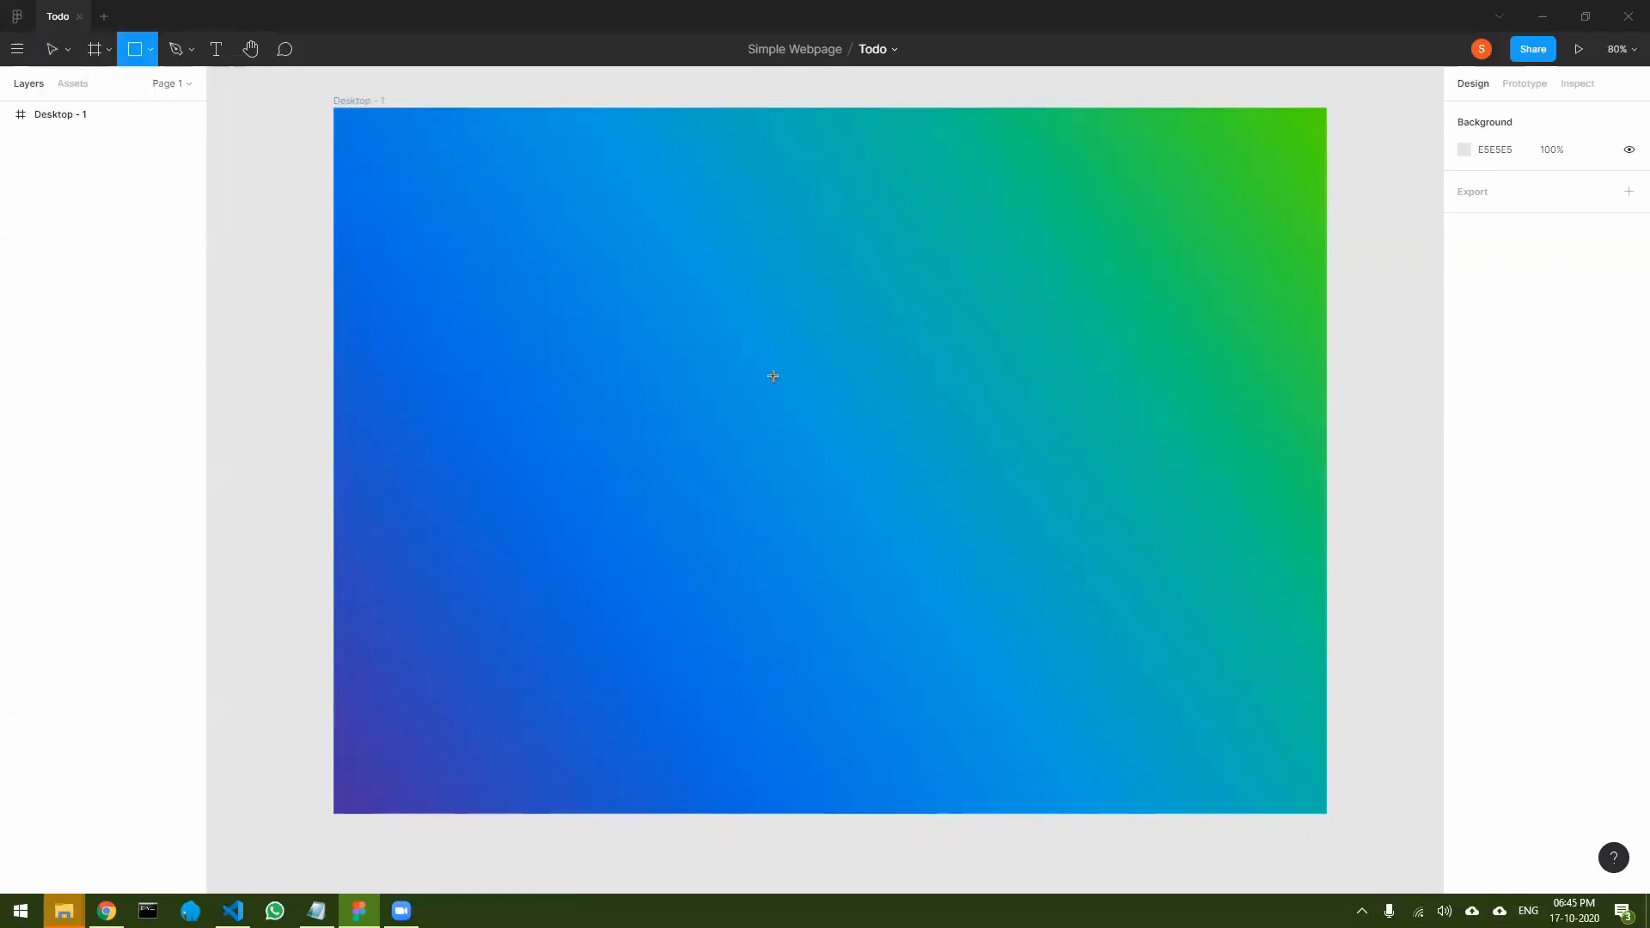
left_click_drag(642, 298, 986, 377)
mouse_move(833, 349)
left_mouse_down()
mouse_move(859, 353)
mouse_move(842, 348)
left_mouse_up()
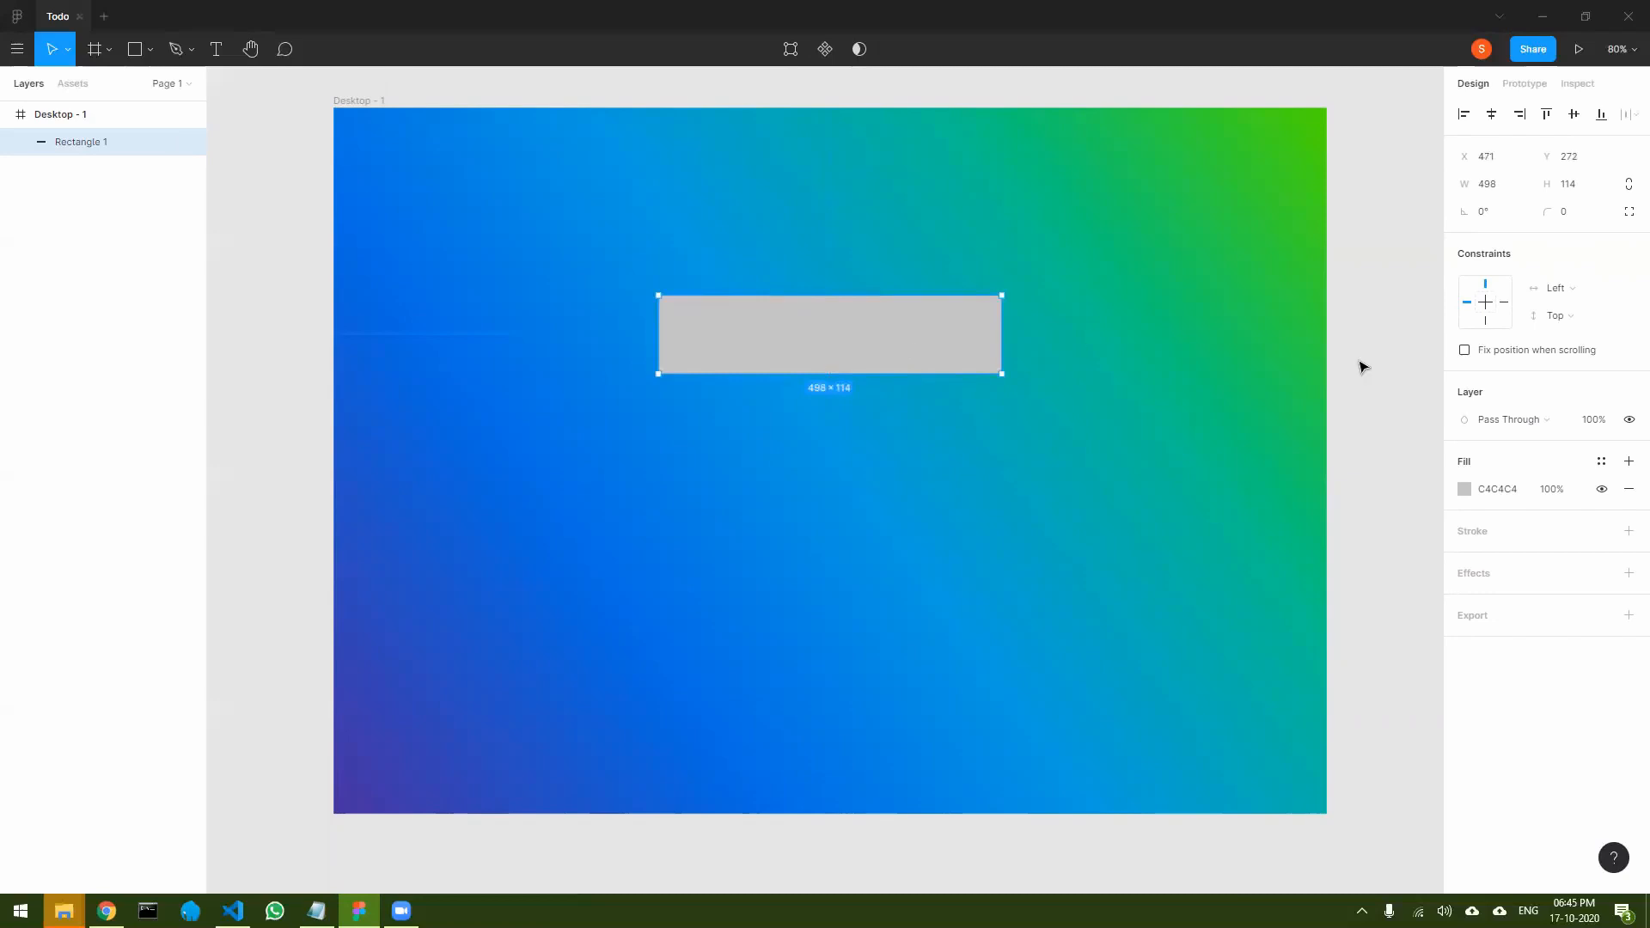
- Fill the rectangle with white FFFFFF at 51% opacity
left_click(1464, 489)
left_click_drag(1269, 514, 1216, 464)
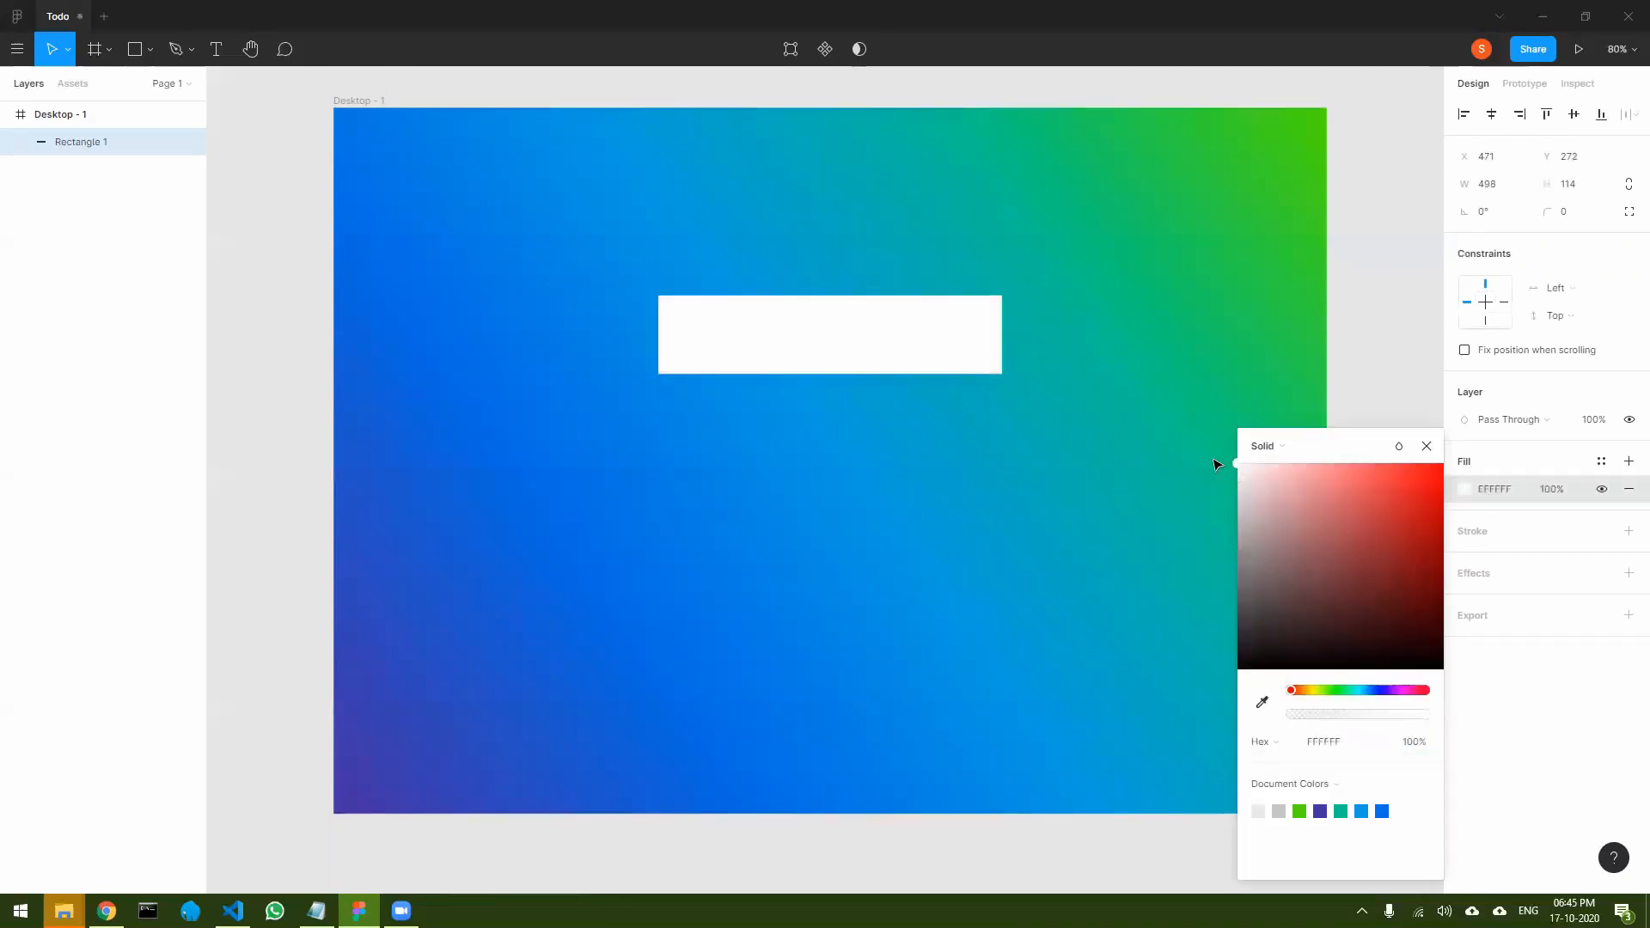
mouse_move(1384, 715)
left_mouse_down()
mouse_move(1321, 722)
mouse_move(1357, 721)
left_mouse_up()
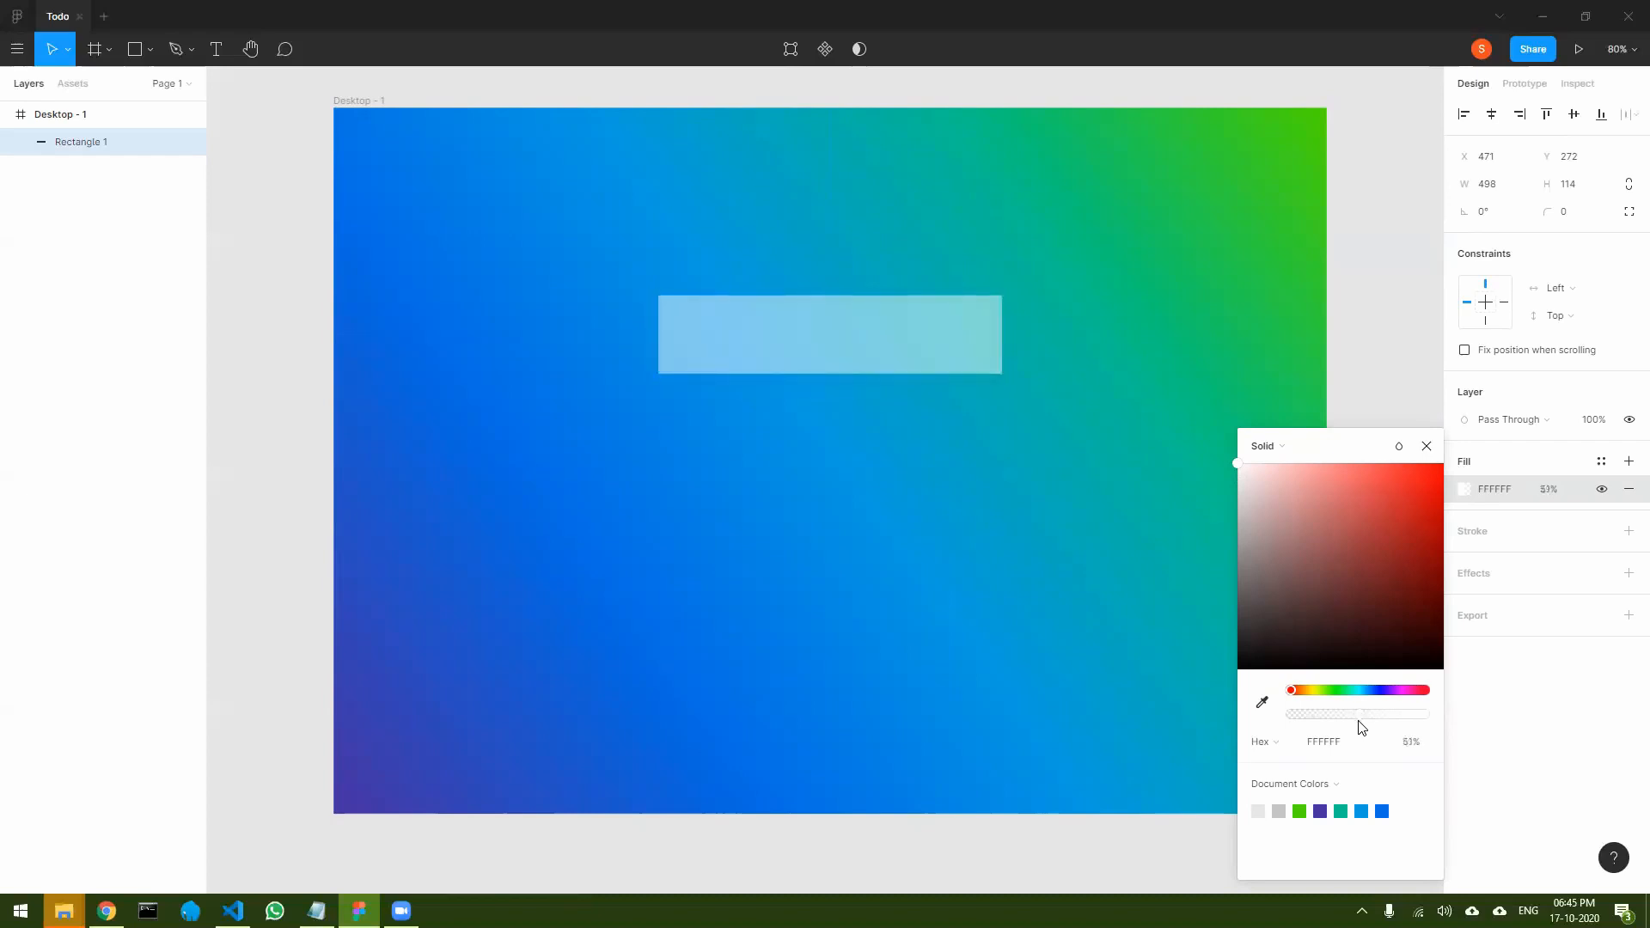
left_click(1428, 452)
- Round the translucent rectangle's corners with a radius of 10
left_click_drag(1547, 210, 40, 207)
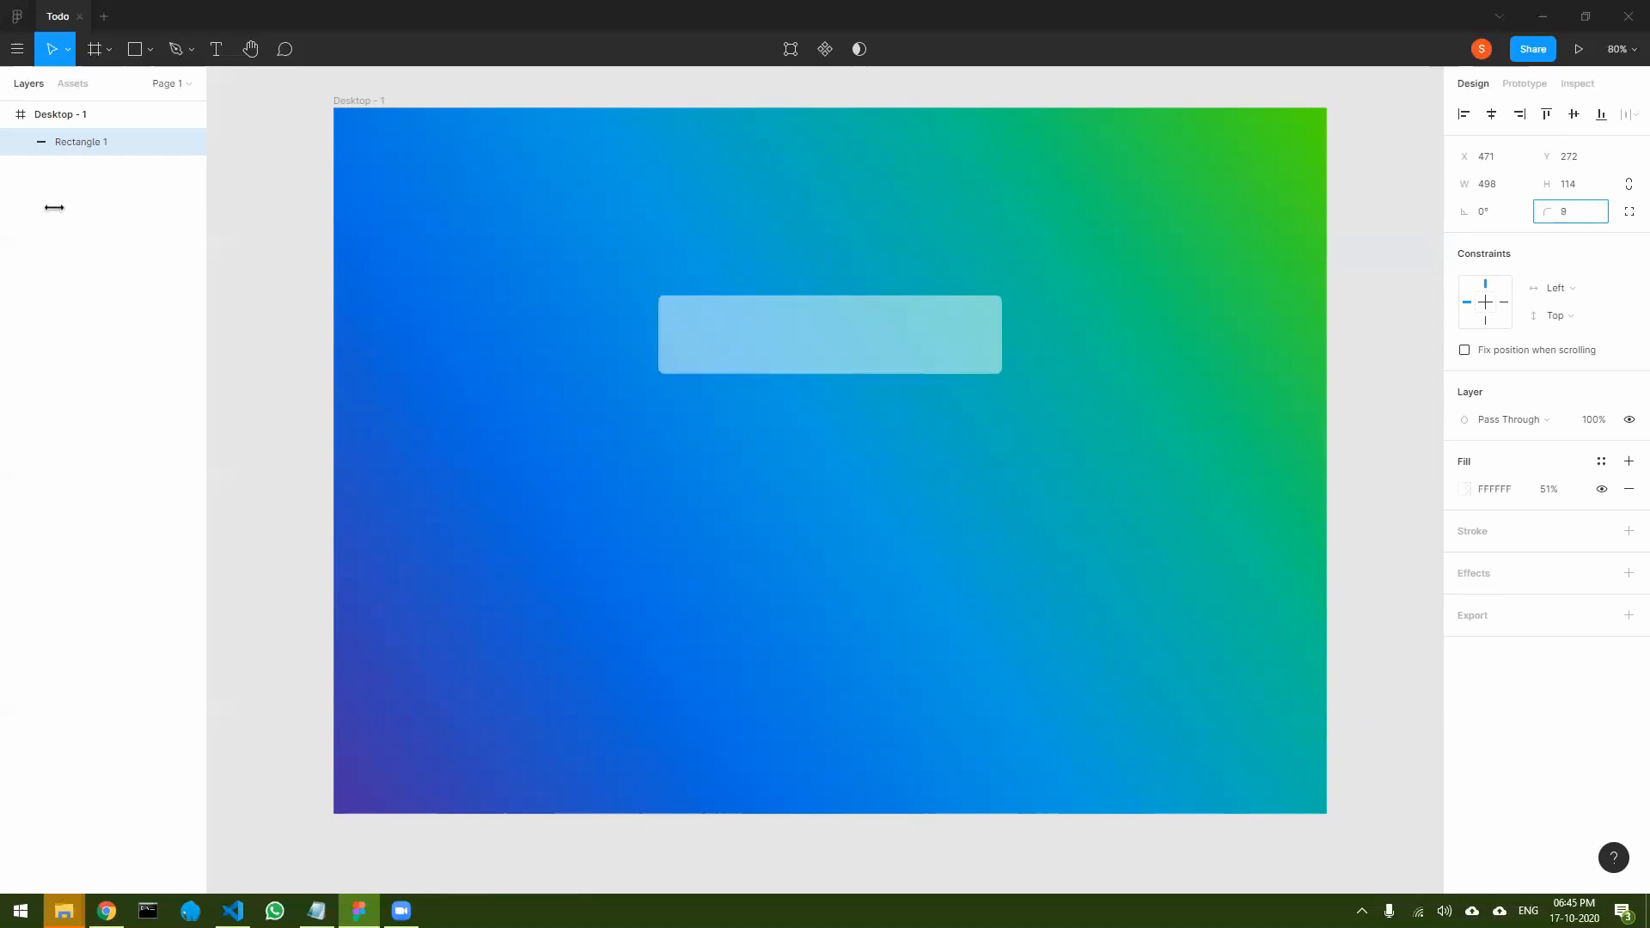
left_click_drag(66, 207, 66, 207)
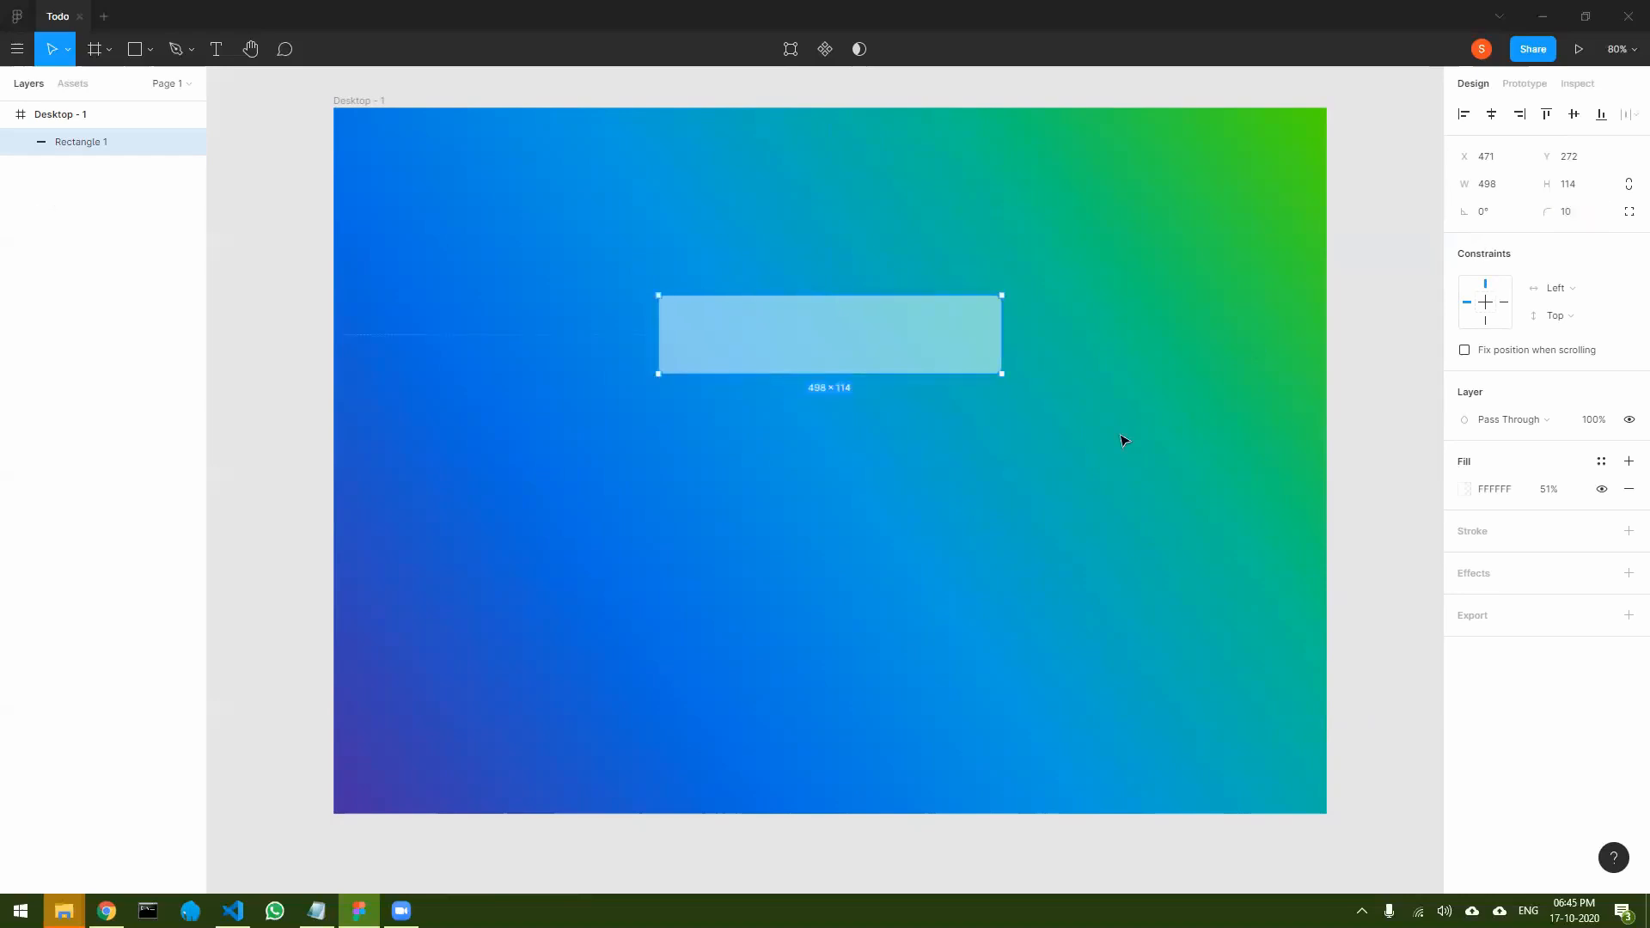
left_click(1132, 466)
- Reduce the translucent rectangle's height to 101 from its bottom edge
left_click(839, 343)
left_click(1011, 404)
left_click(833, 349)
left_click_drag(856, 370, 857, 365)
left_click(1097, 375)
left_click(808, 353)
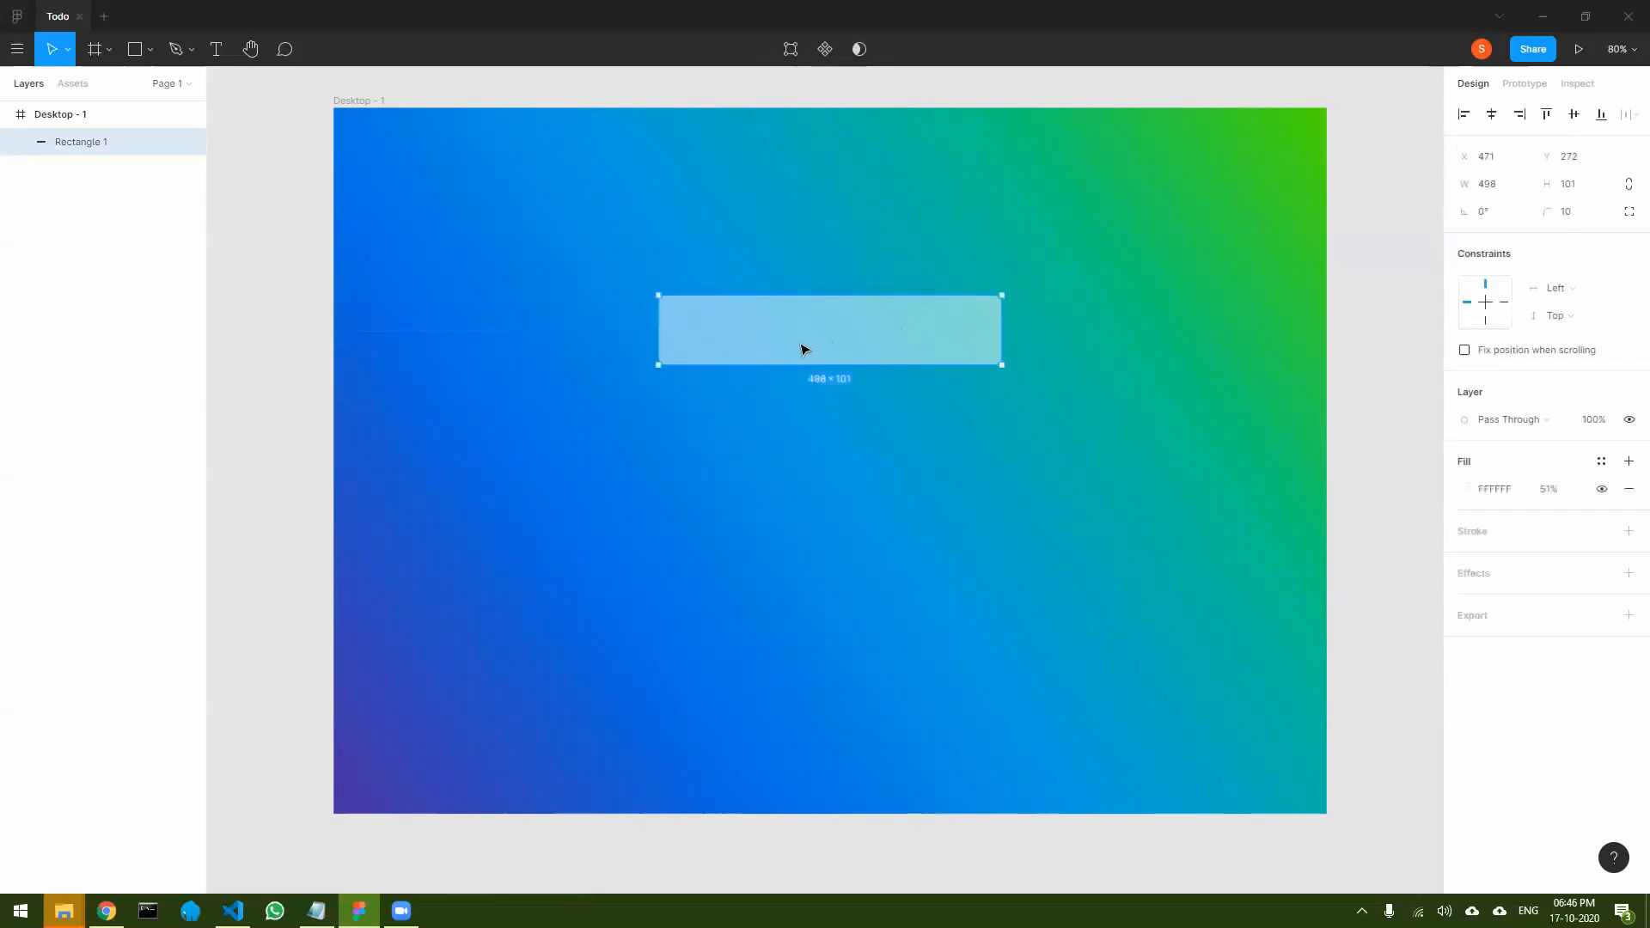
left_click(692, 468)
- Draw a second rectangle inside the translucent bar and size it to about 446 × 56
left_click(135, 52)
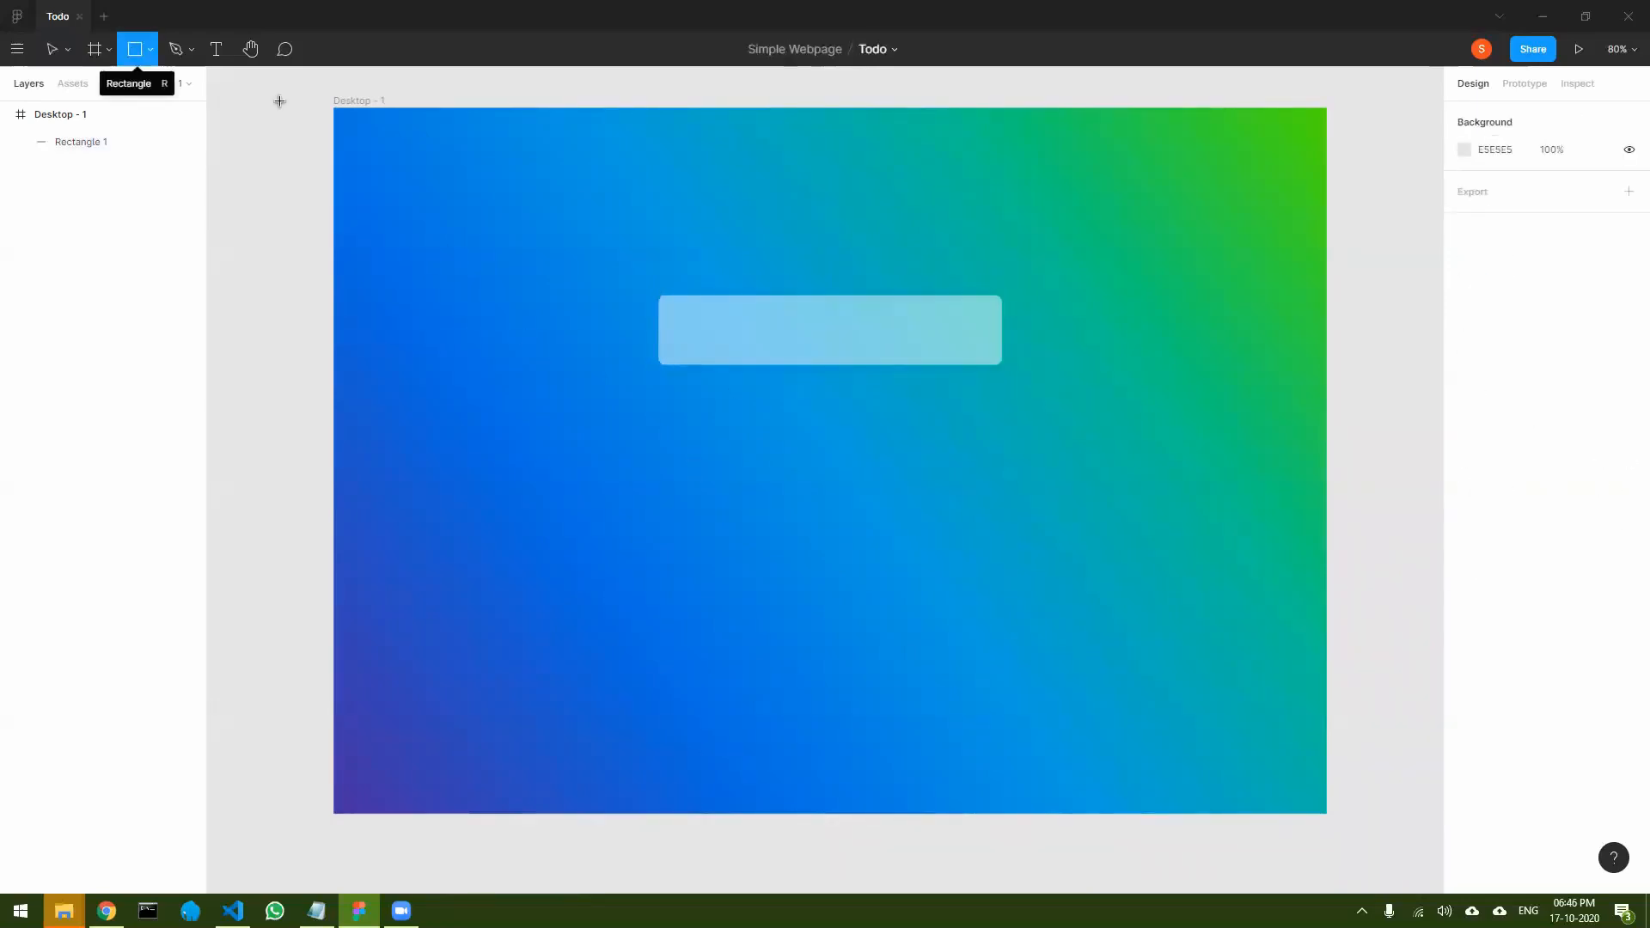
left_click_drag(675, 311, 983, 344)
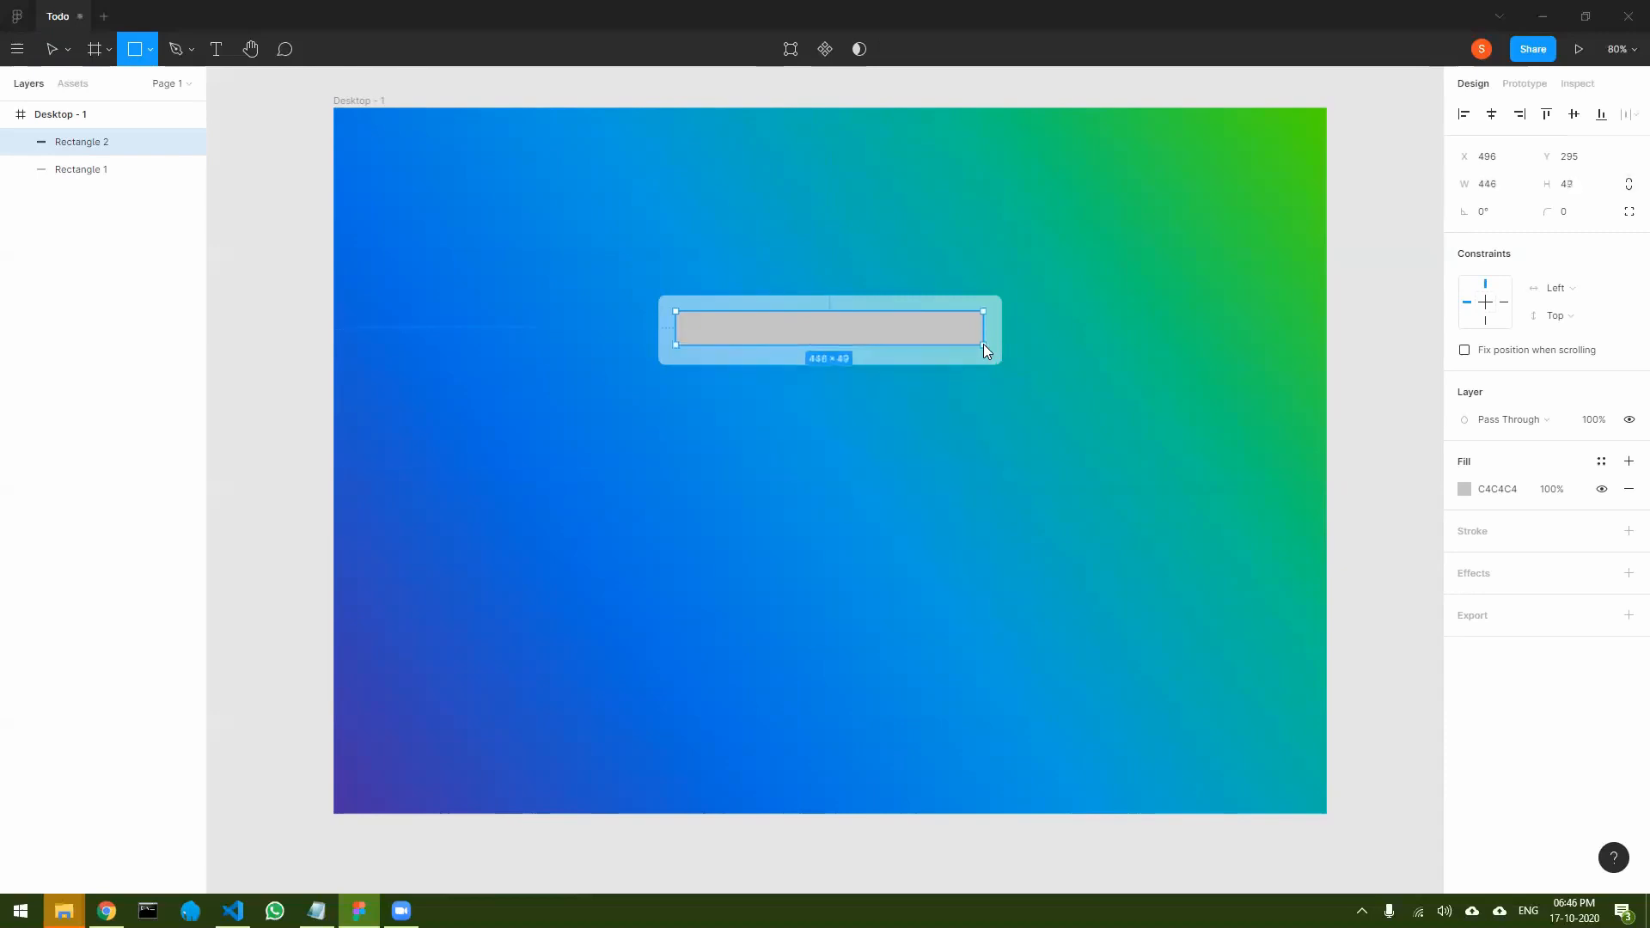
key("v")
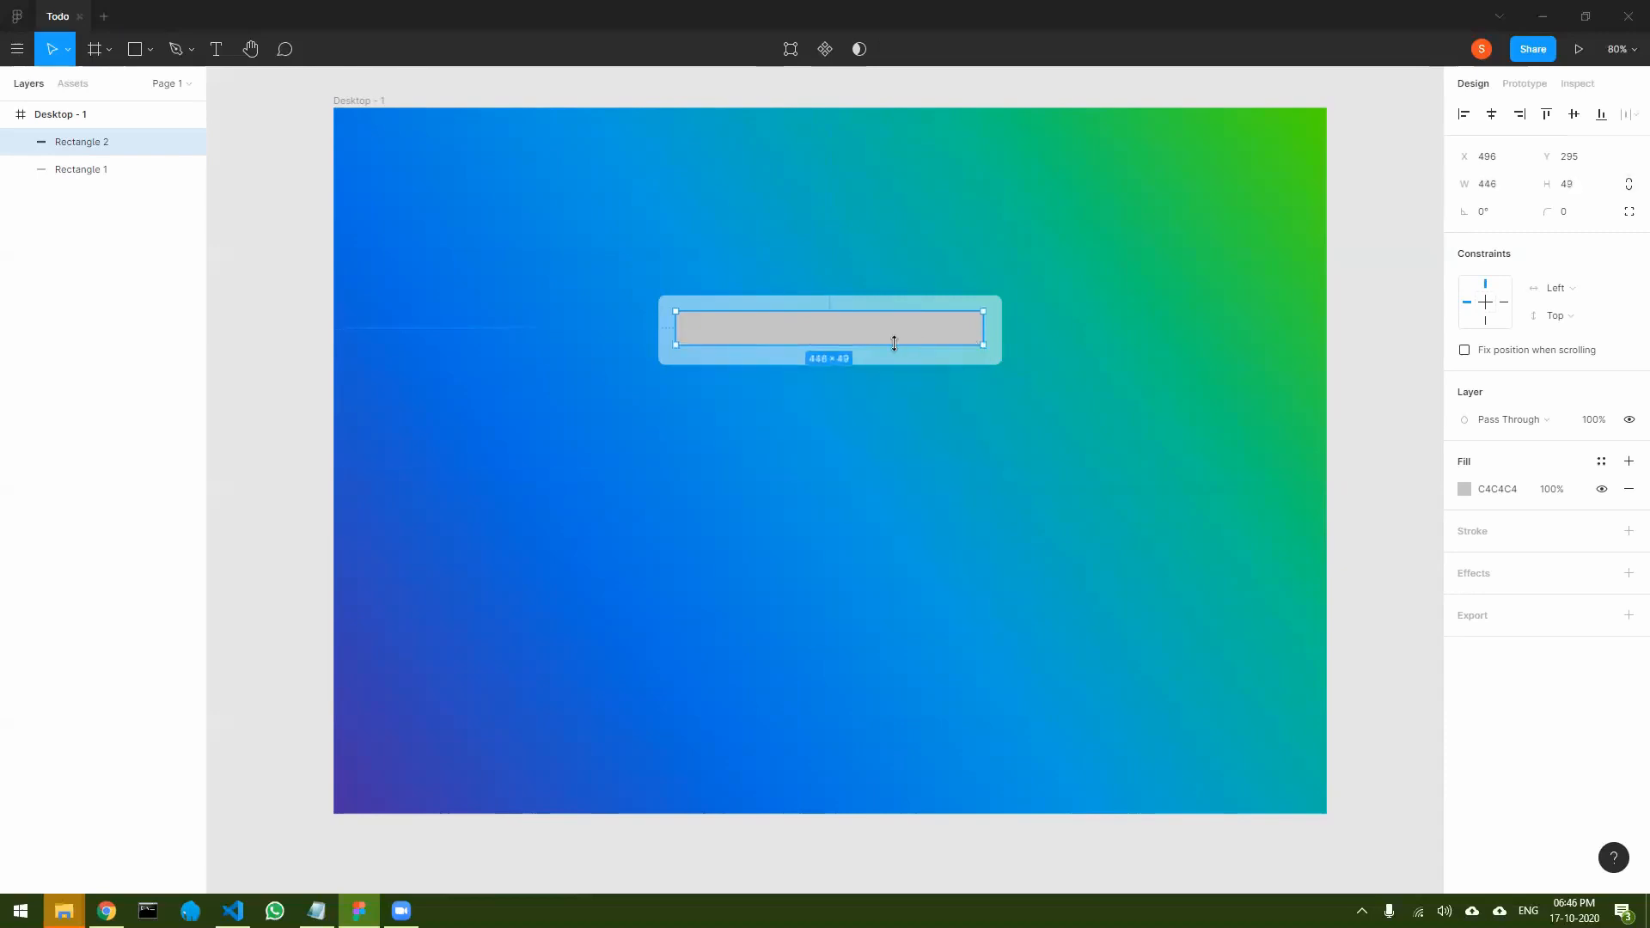
left_click_drag(875, 344, 875, 350)
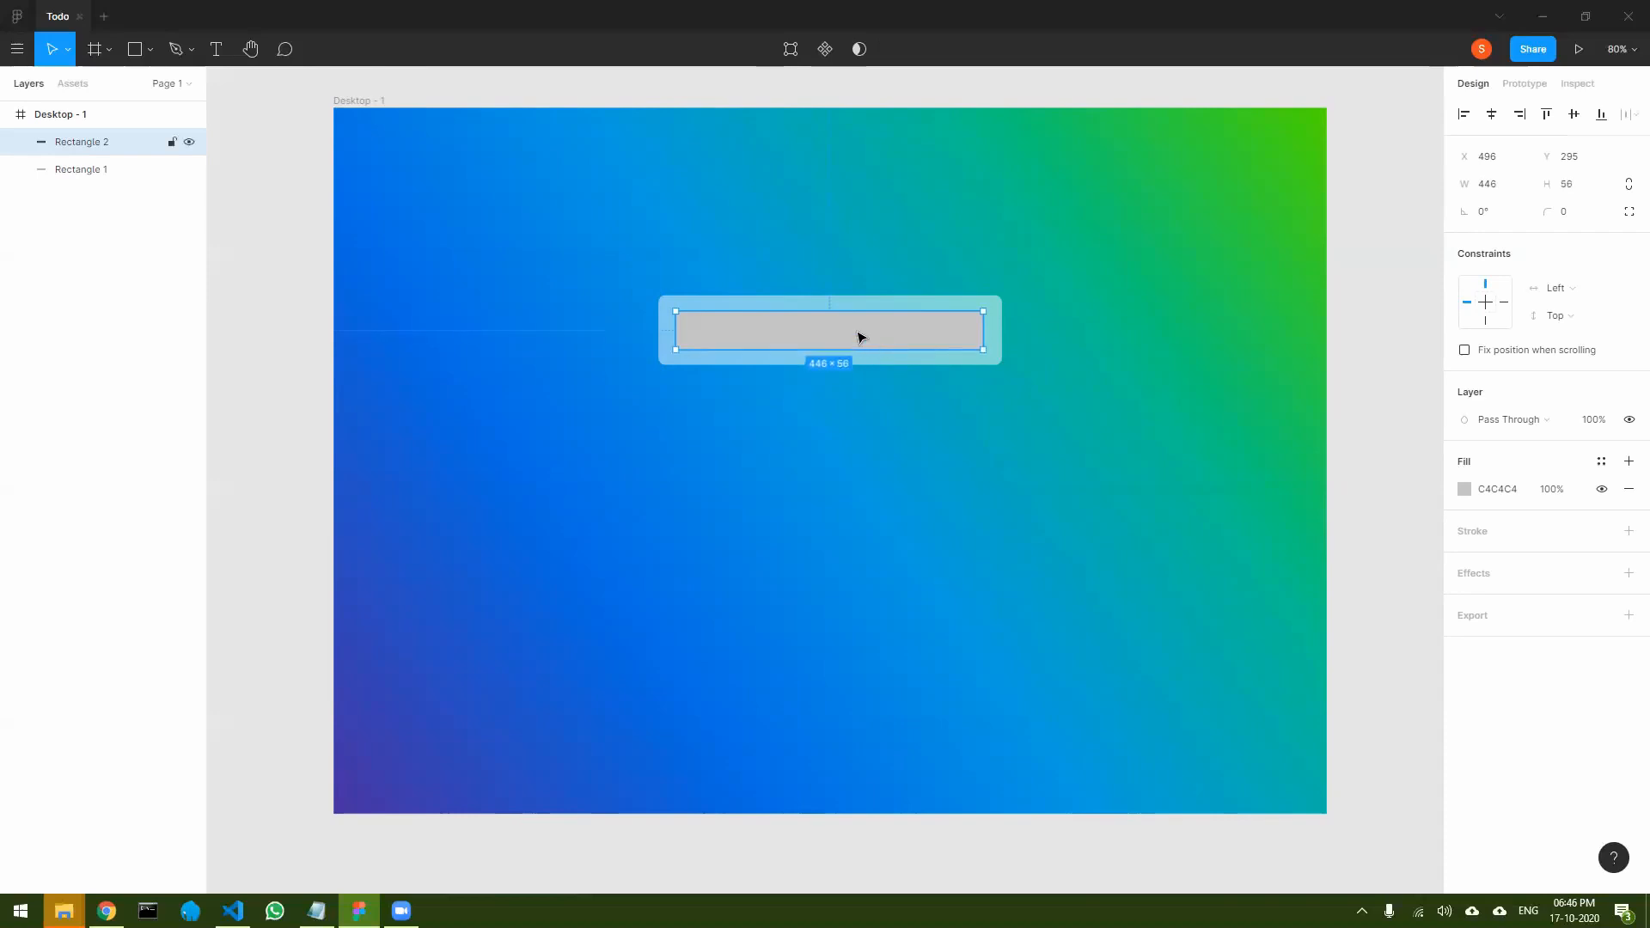
- Fill the inner rectangle with white FFFFFF and round its corners with a radius of 10
left_click(1464, 489)
left_click_drag(1385, 508, 1162, 439)
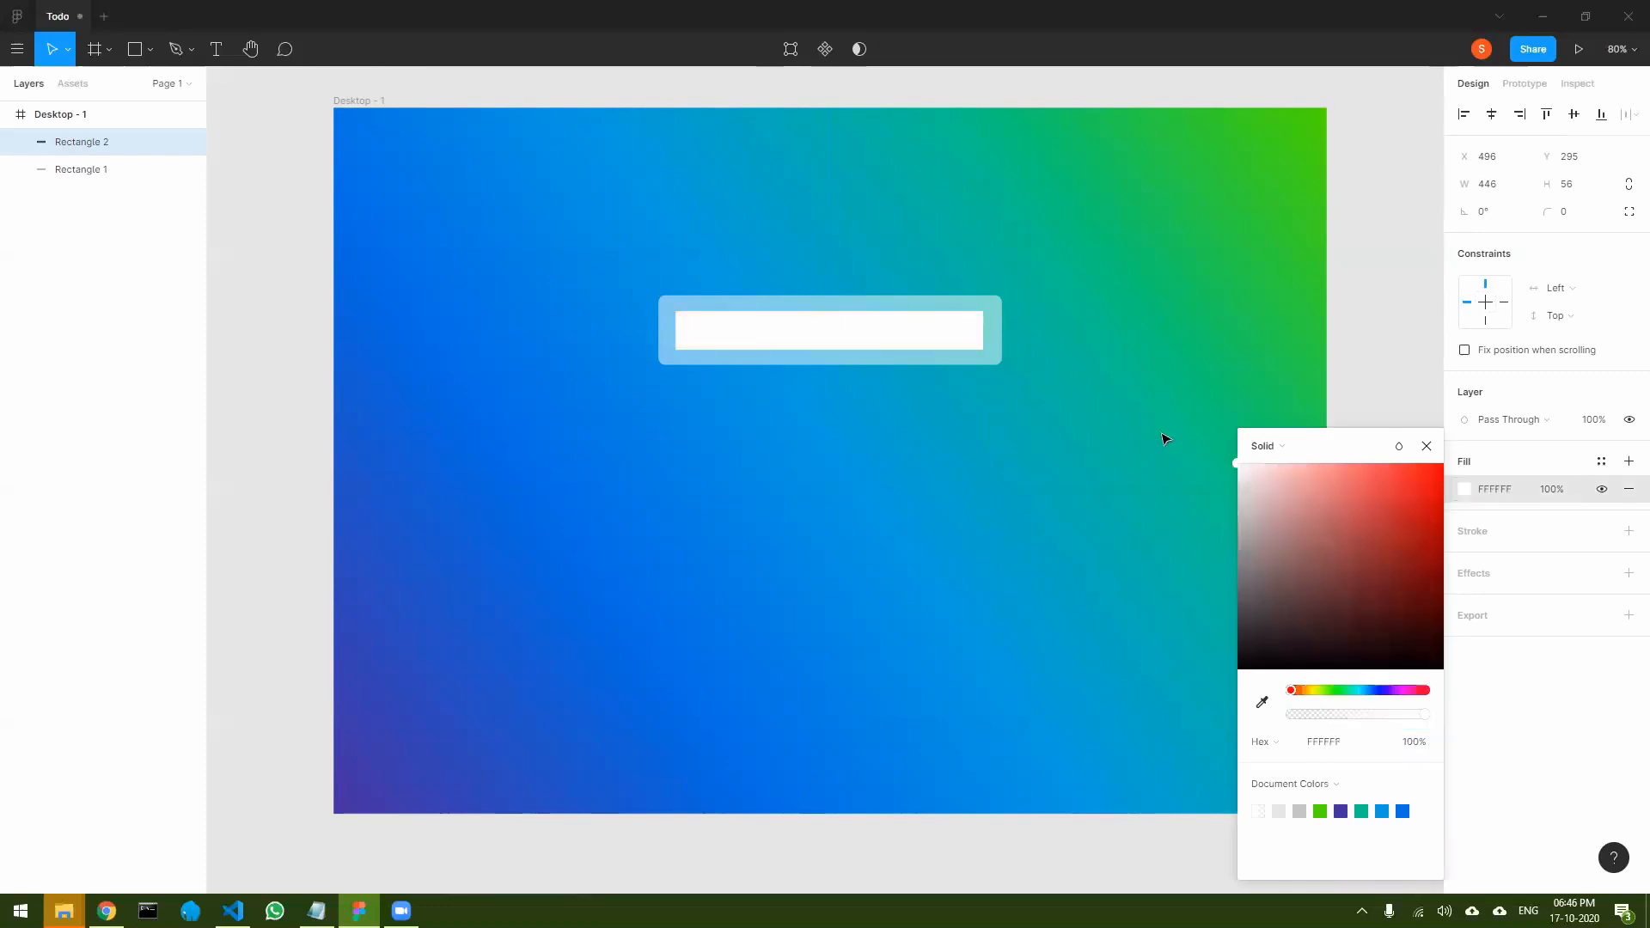
left_click(1426, 446)
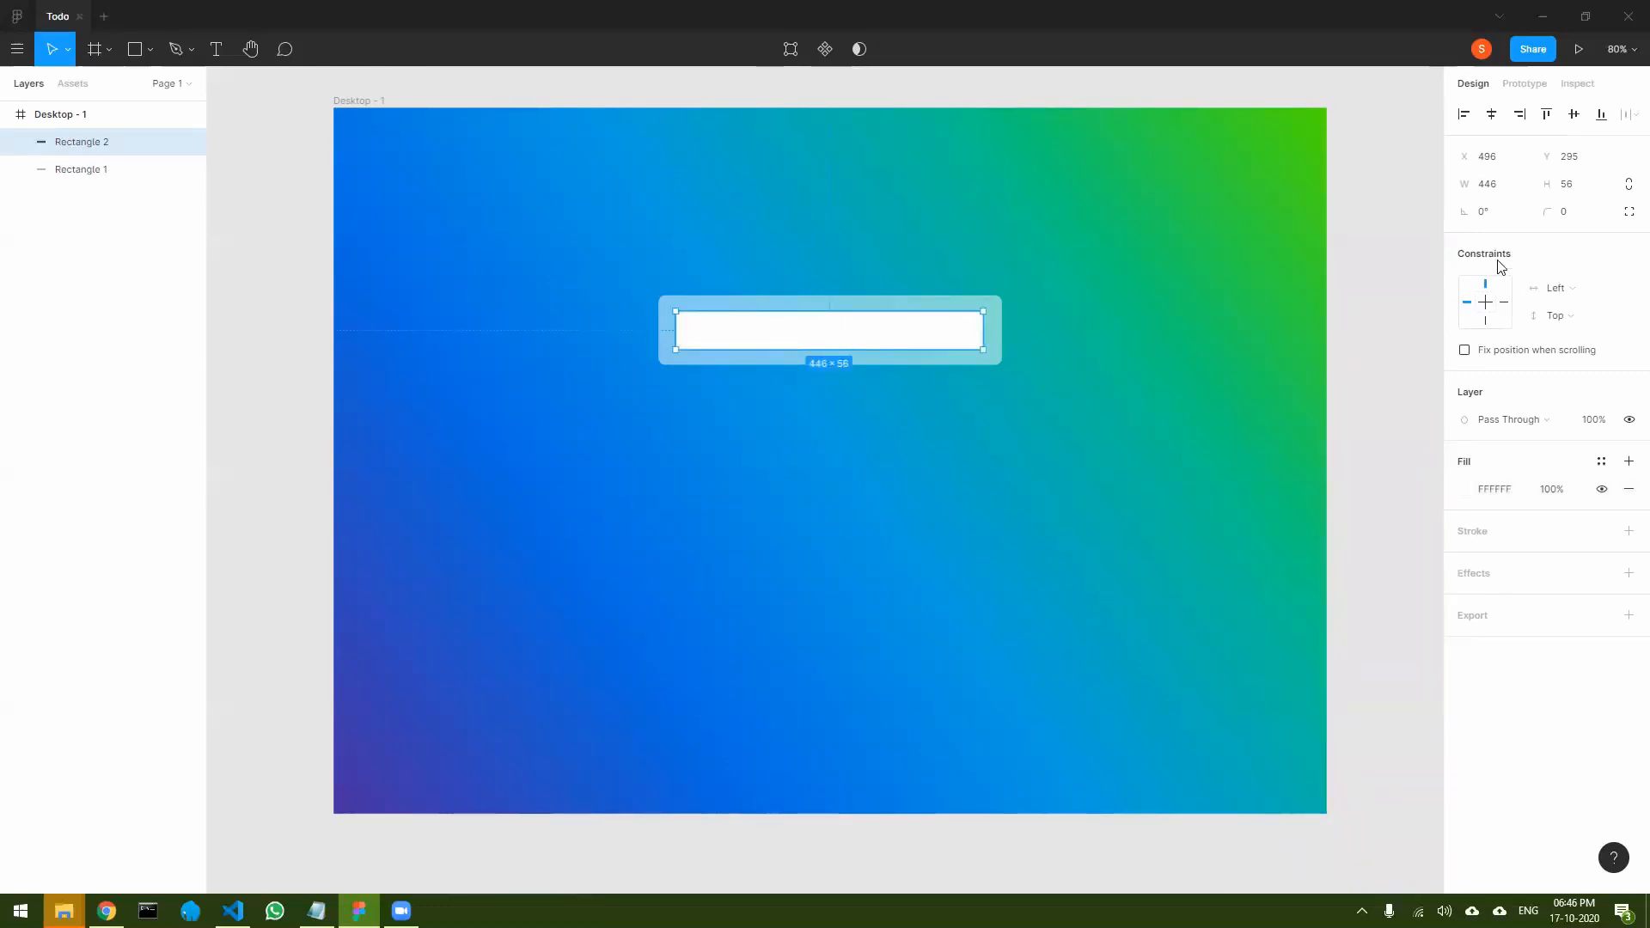
left_click_drag(1543, 218, 60, 217)
left_click(1080, 440)
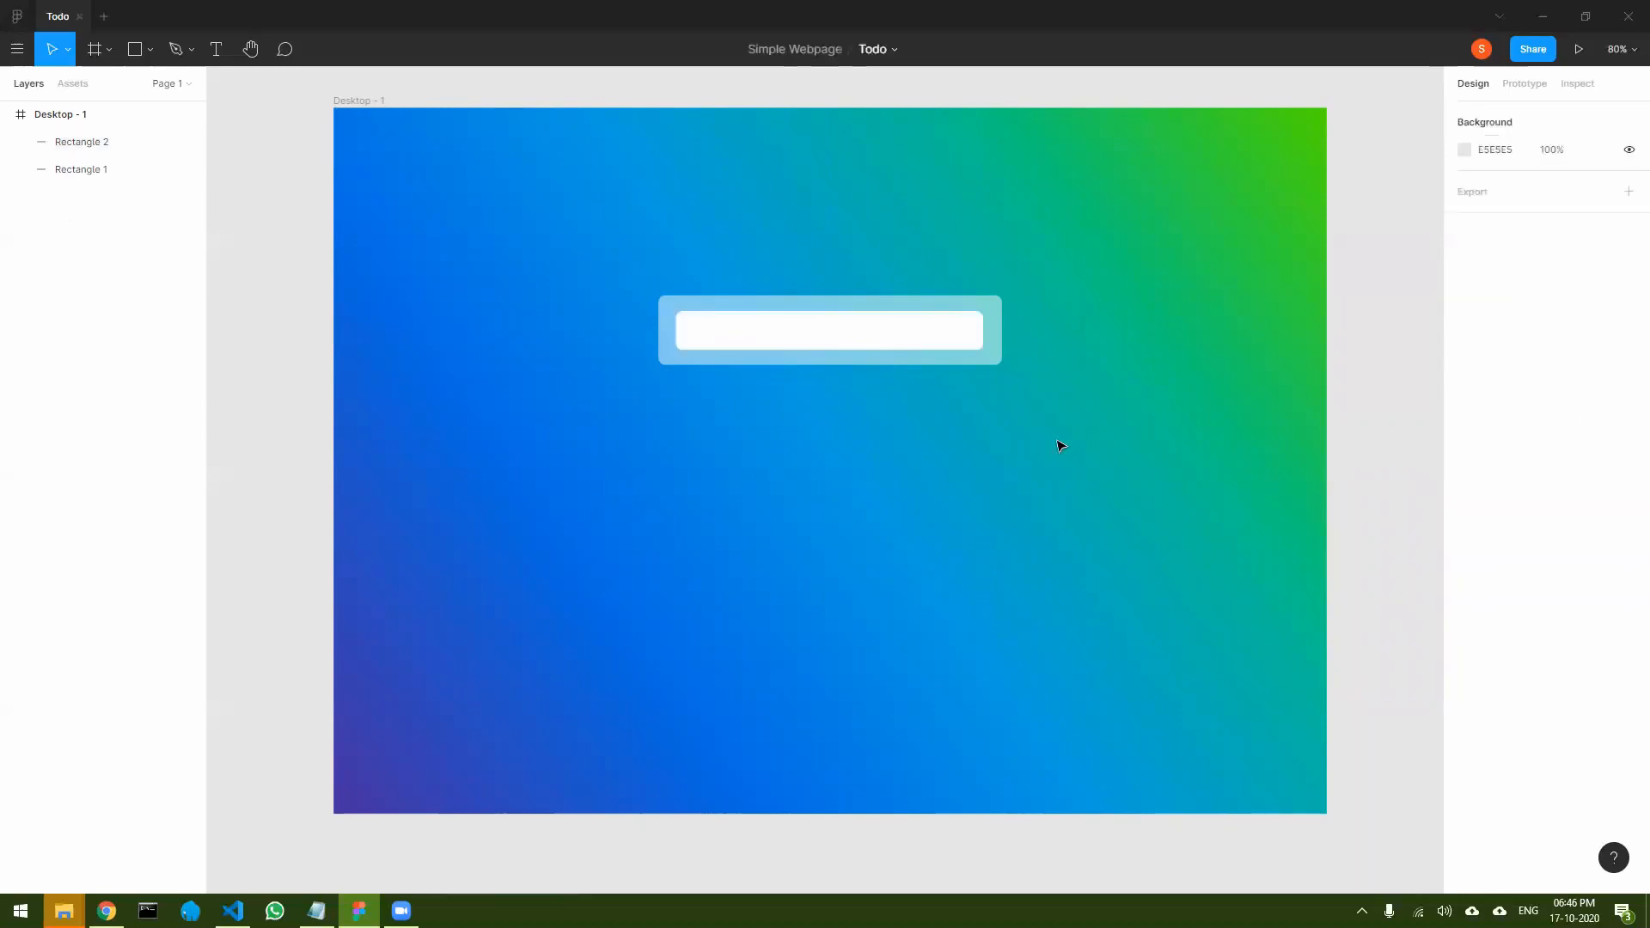
- Nudge the white rectangle to X 497, Y 294 so it sits centered in the translucent bar
left_click(803, 332)
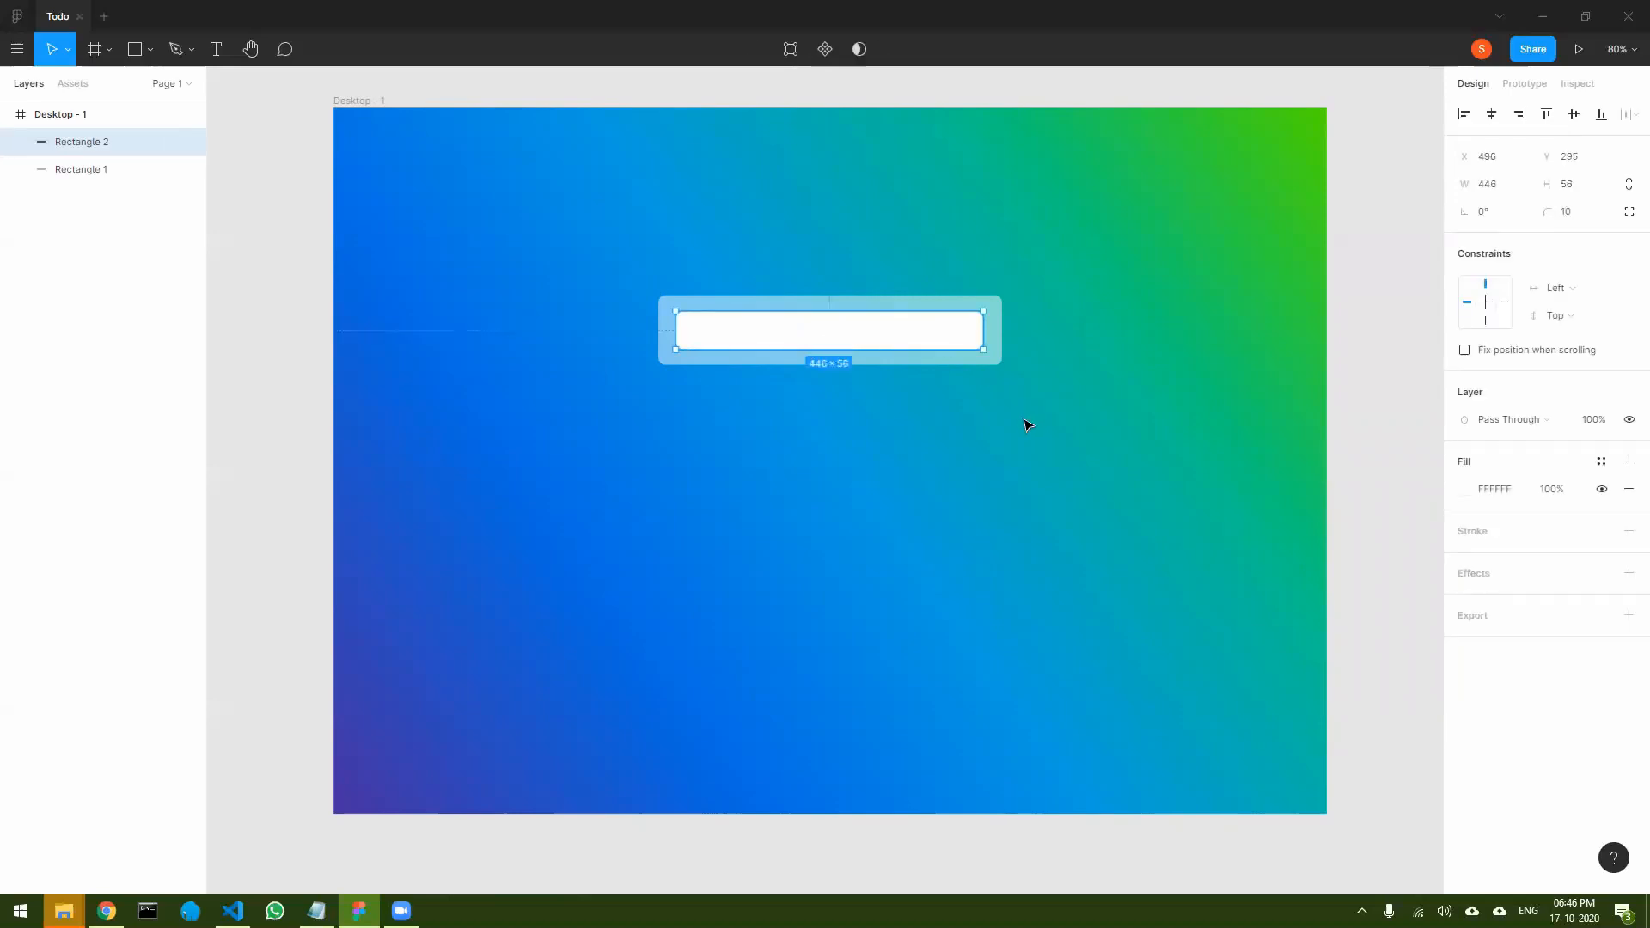
left_click_drag(865, 343, 866, 342)
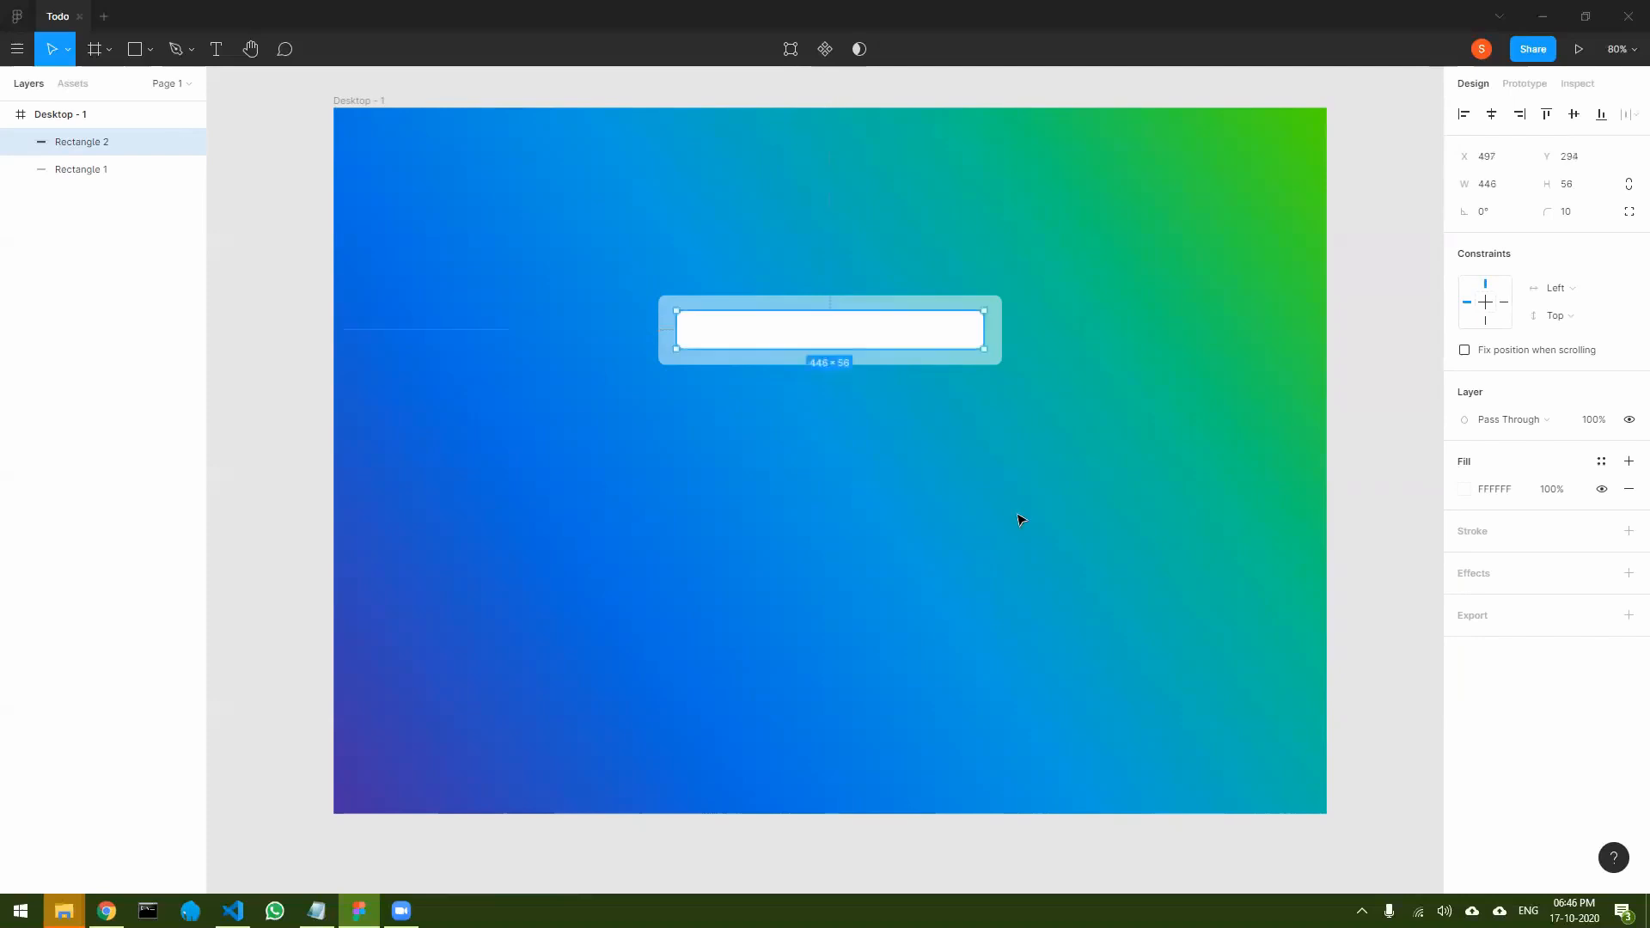
left_click(1021, 519)
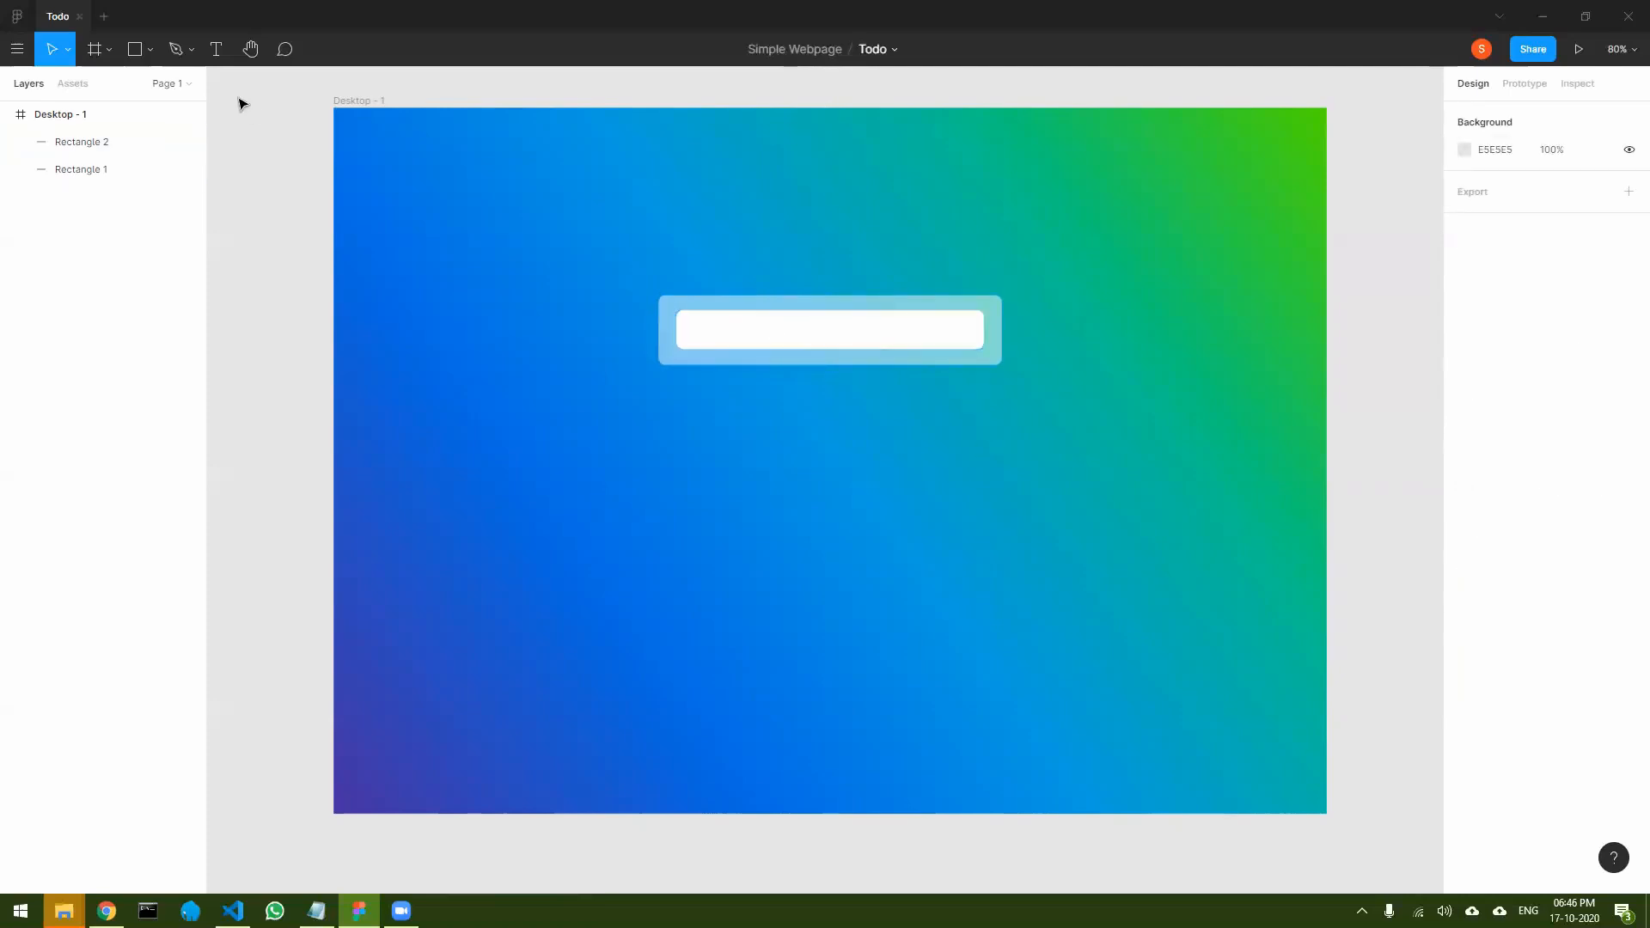
- Add the text "Add new Todo" at the left end of the white field with font size 25
left_click(217, 53)
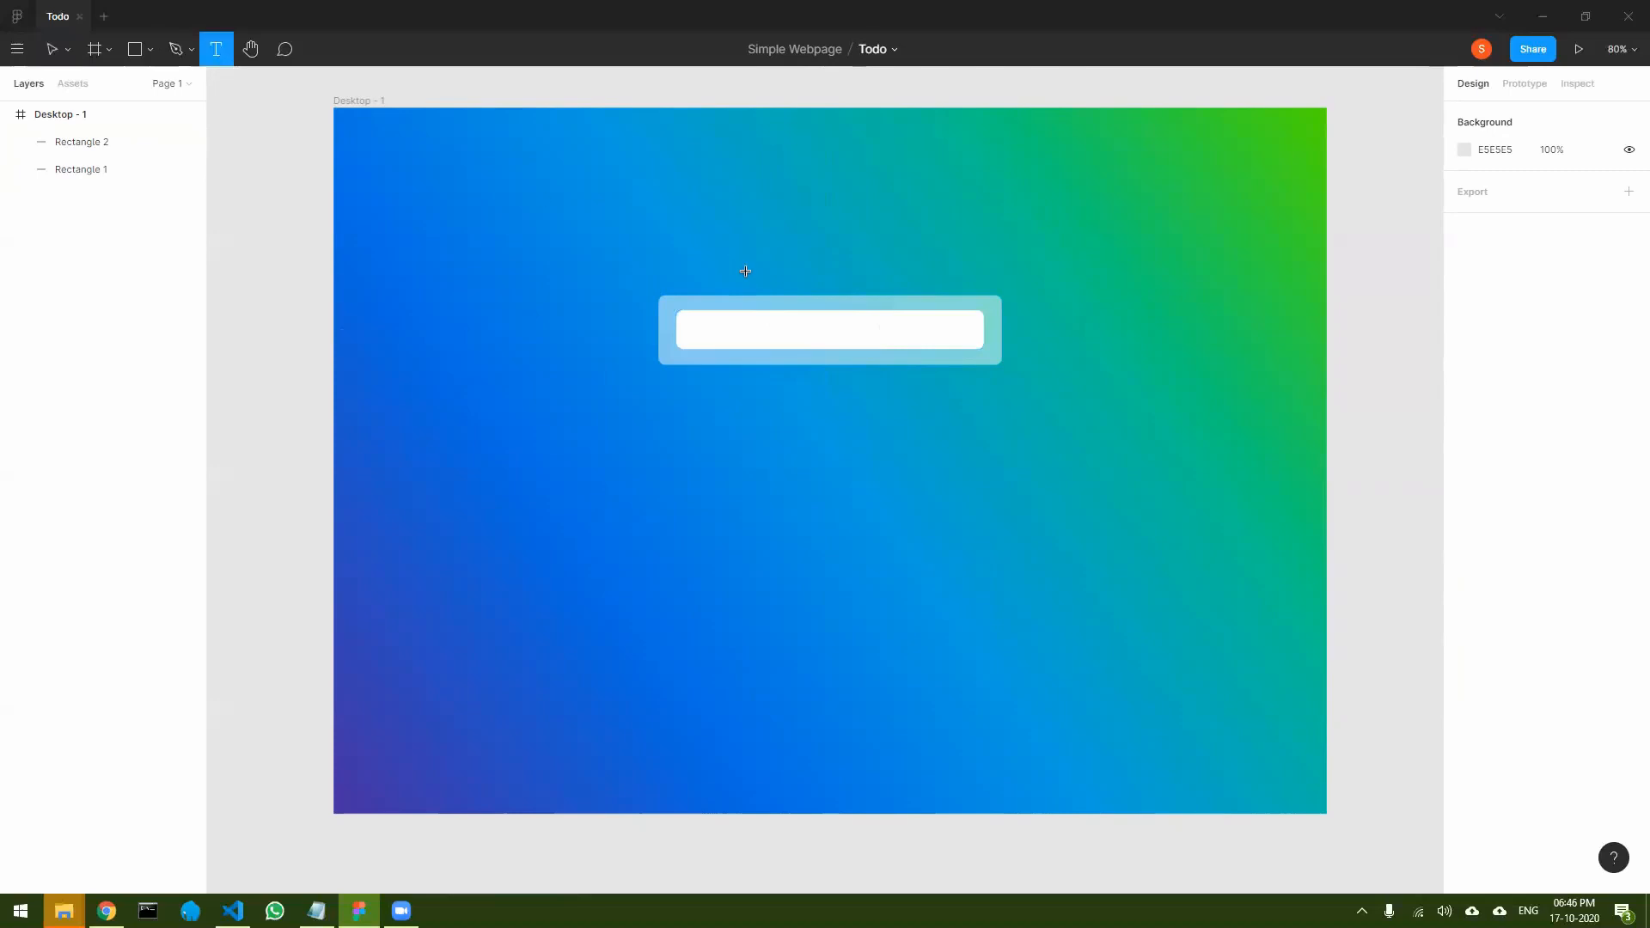
left_click(693, 328)
type("Add new")
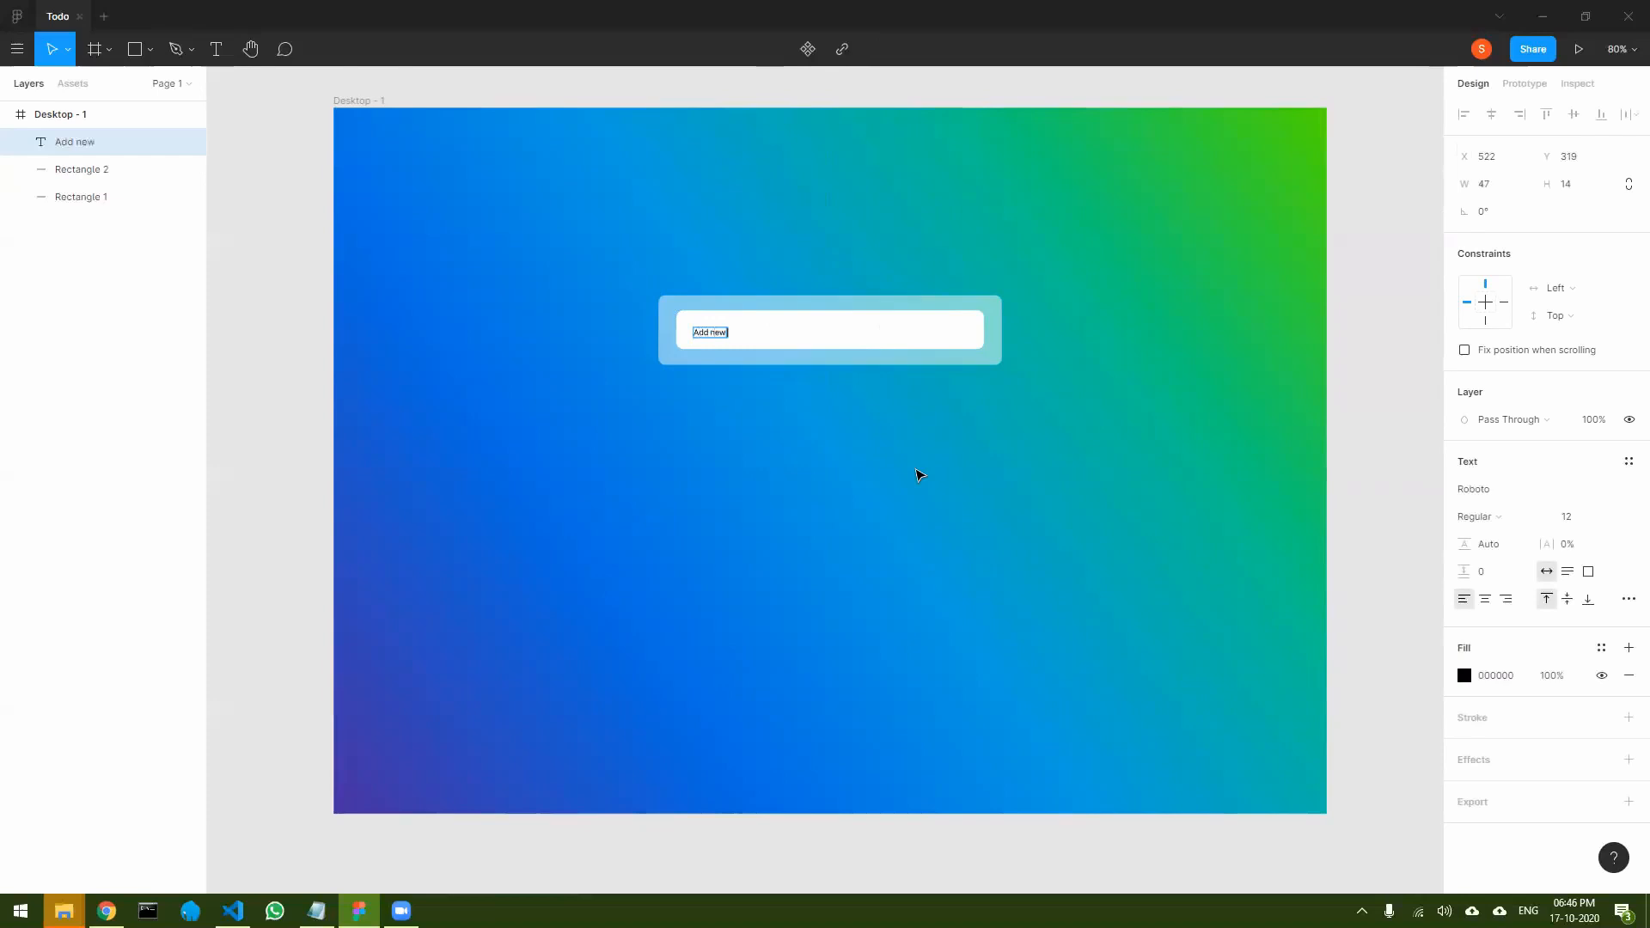
type(" Todo")
triple_click(718, 331)
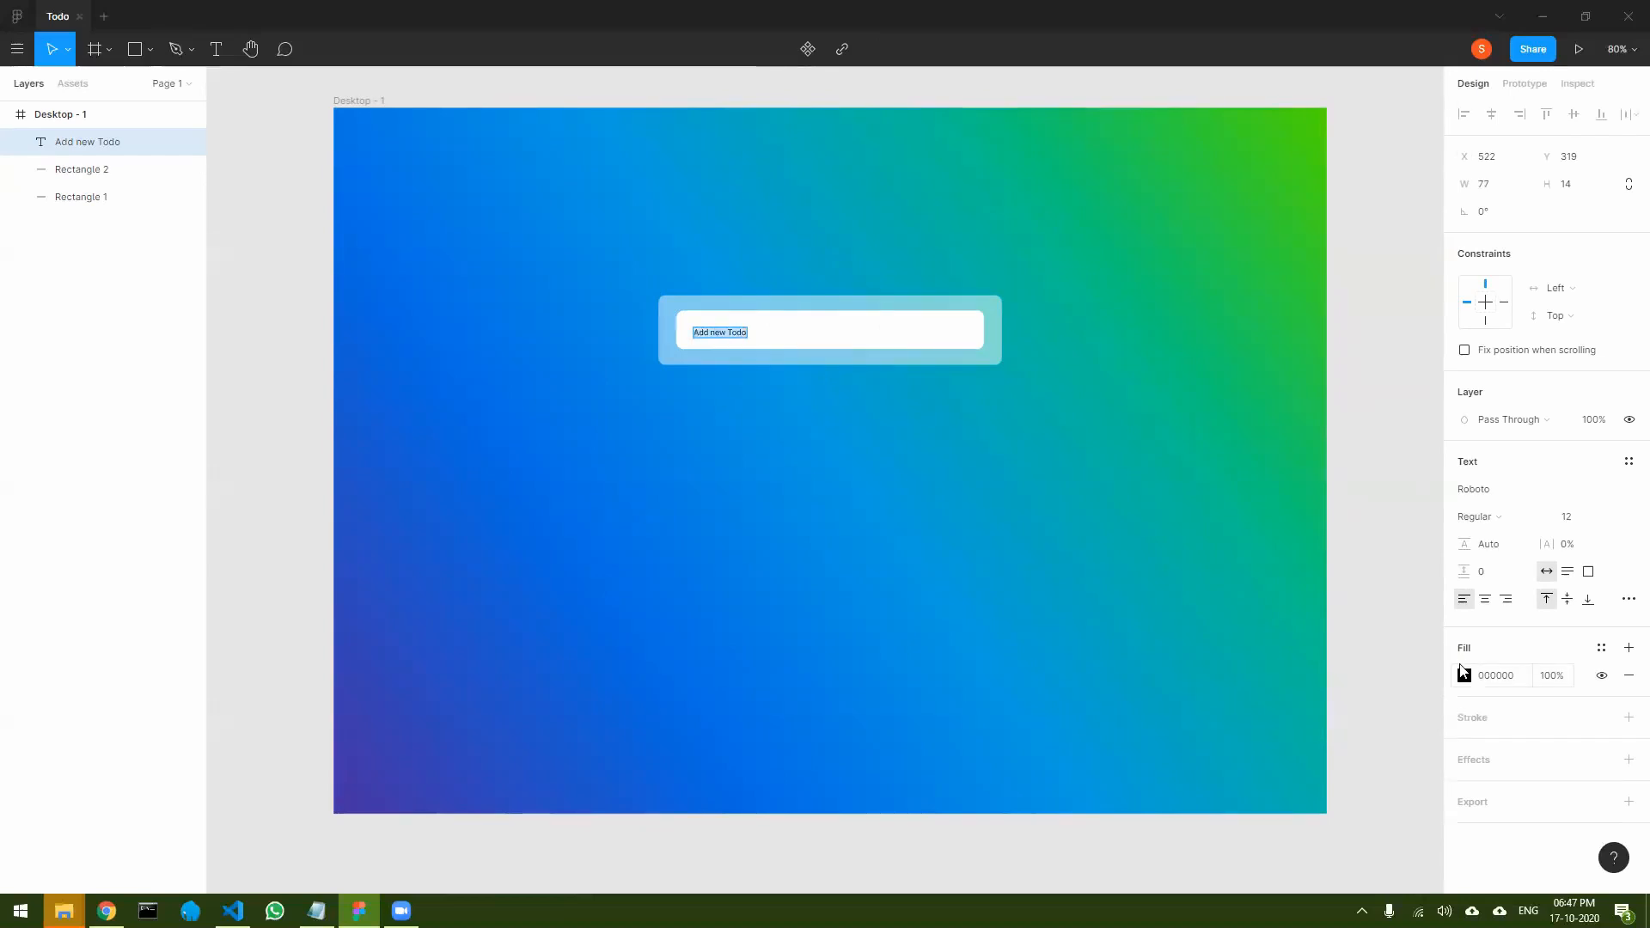
left_click(1569, 518)
type("25")
key("Return")
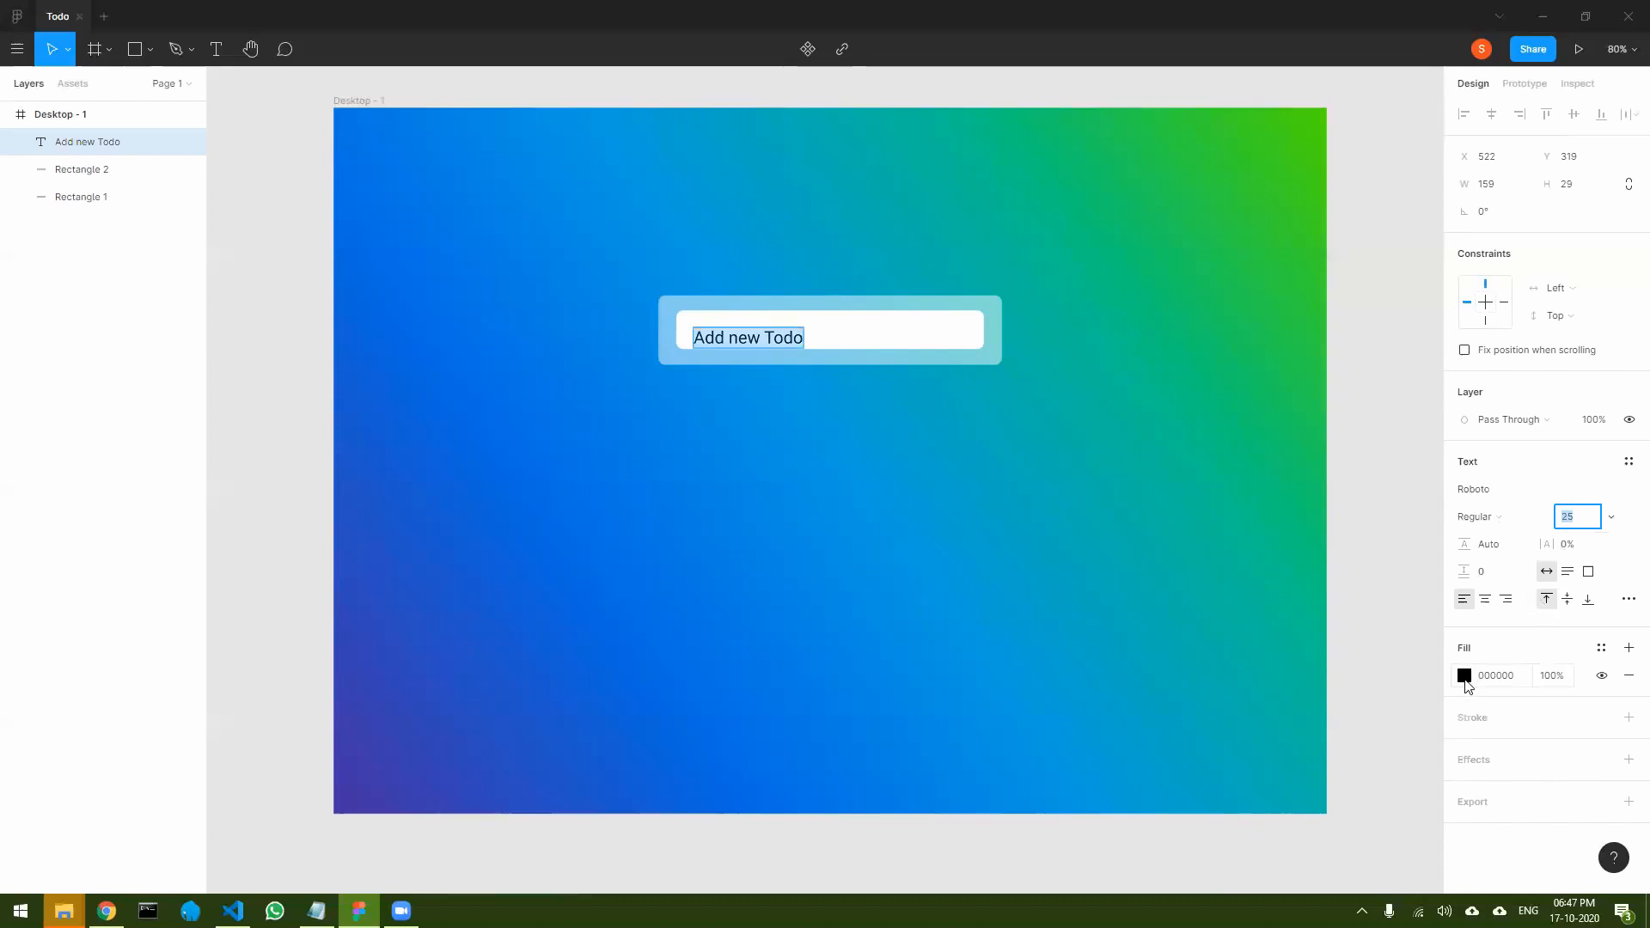
- Color the "Add new Todo" text gray 9F9F9F and center it vertically in the white field
left_click(1464, 675)
left_click_drag(1246, 530, 1180, 553)
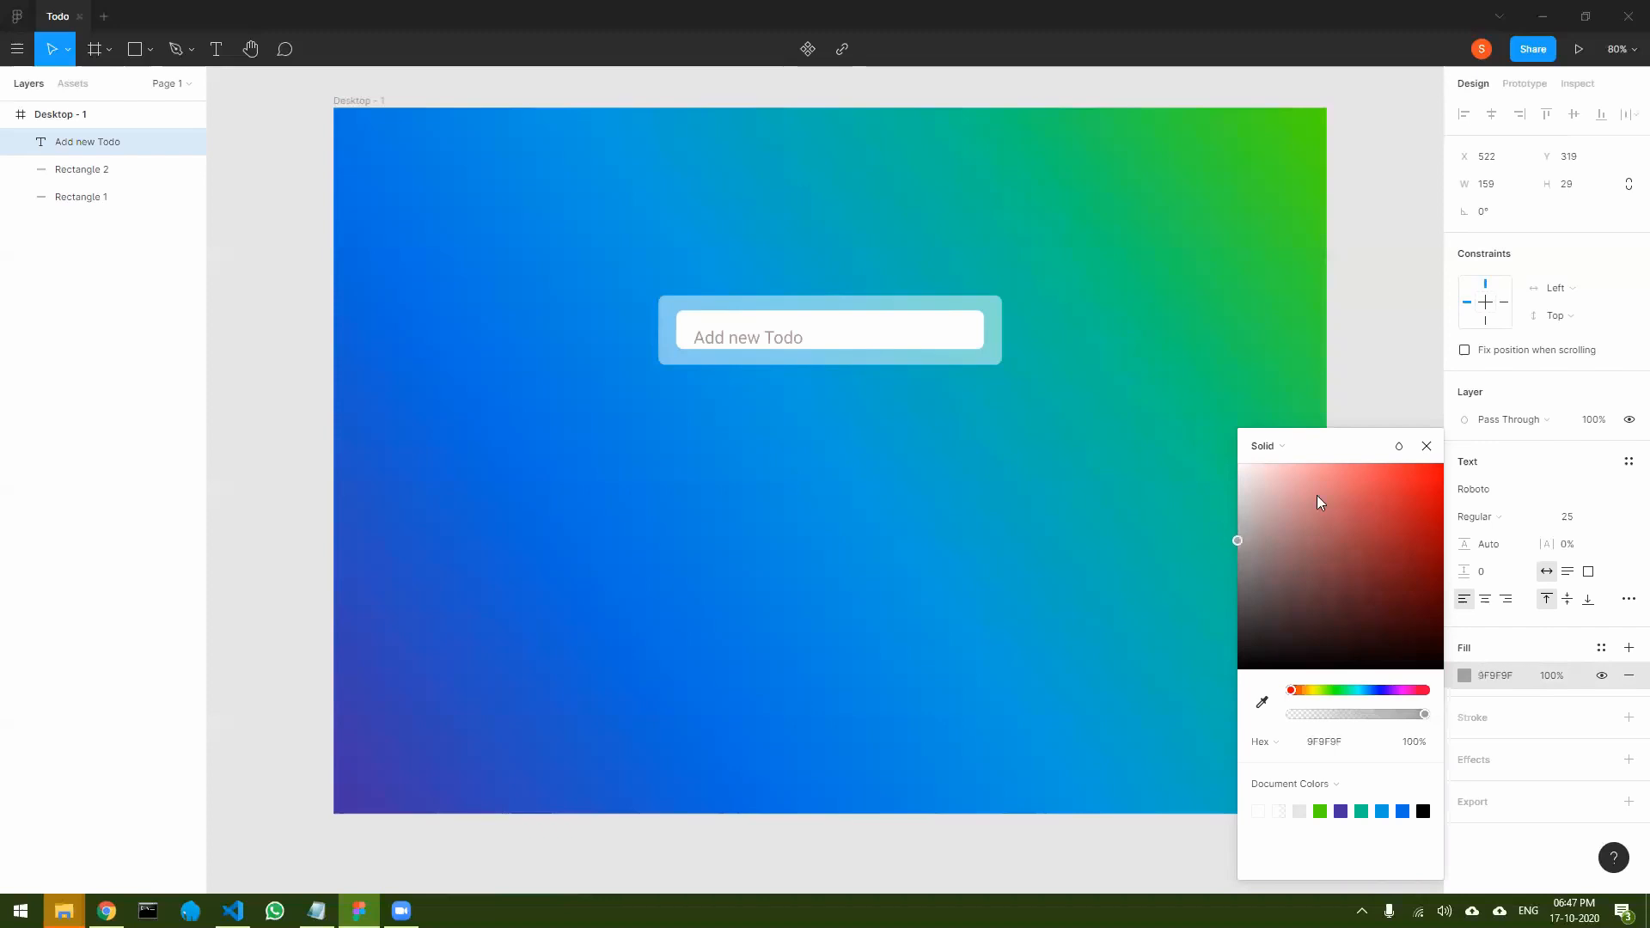
left_click(1428, 447)
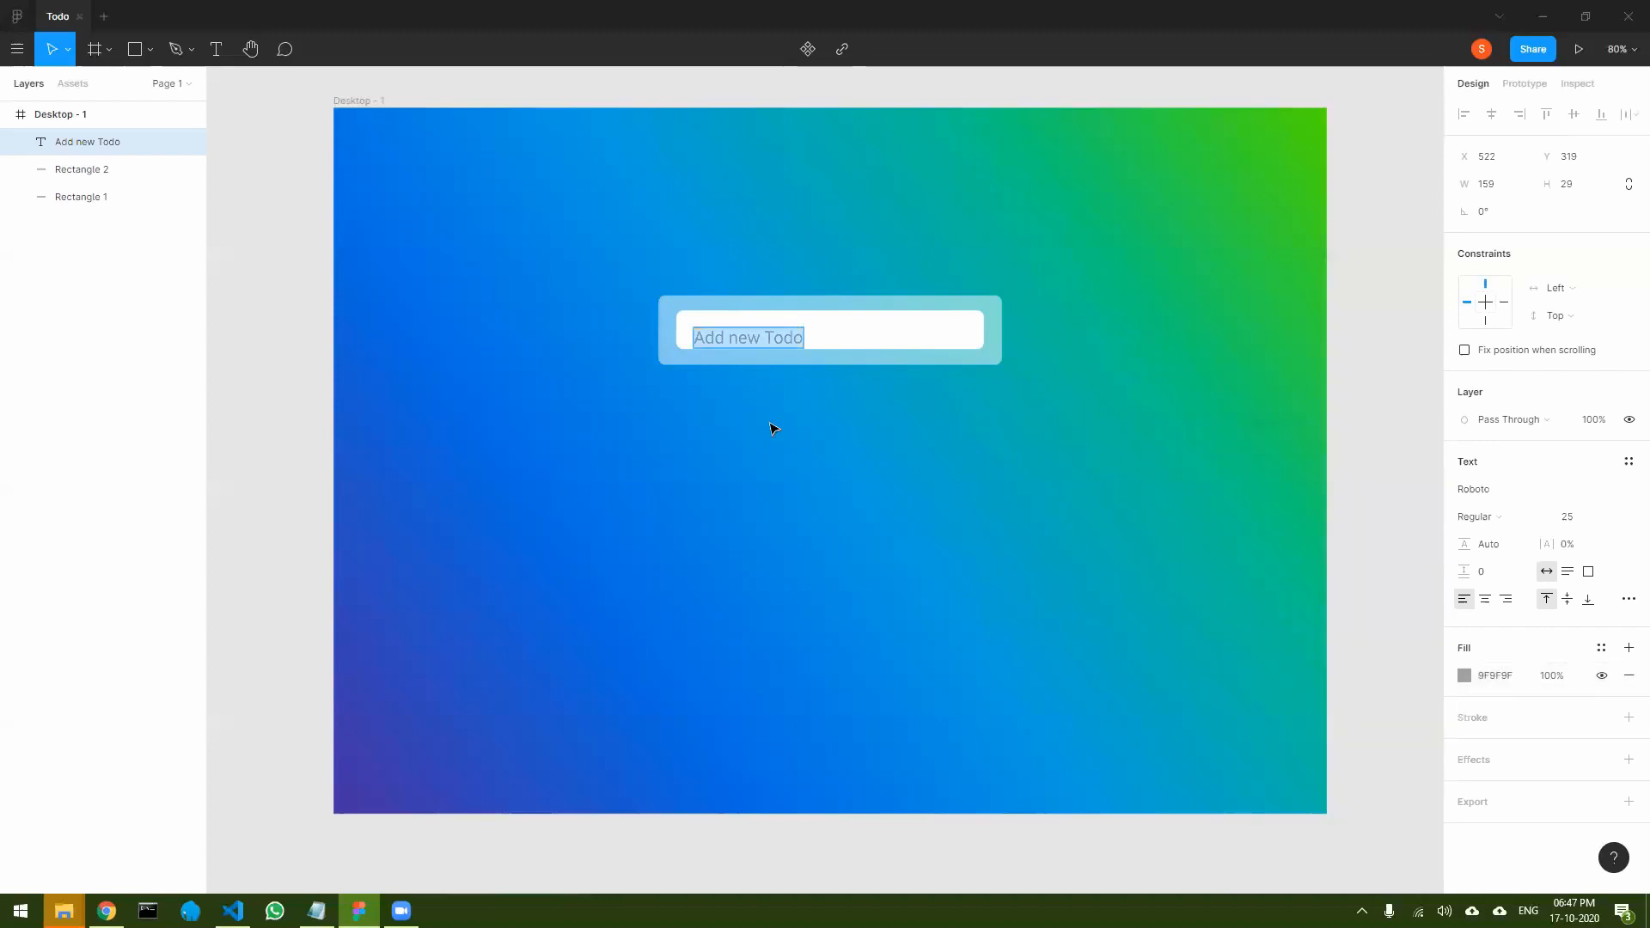
left_click_drag(770, 340, 769, 335)
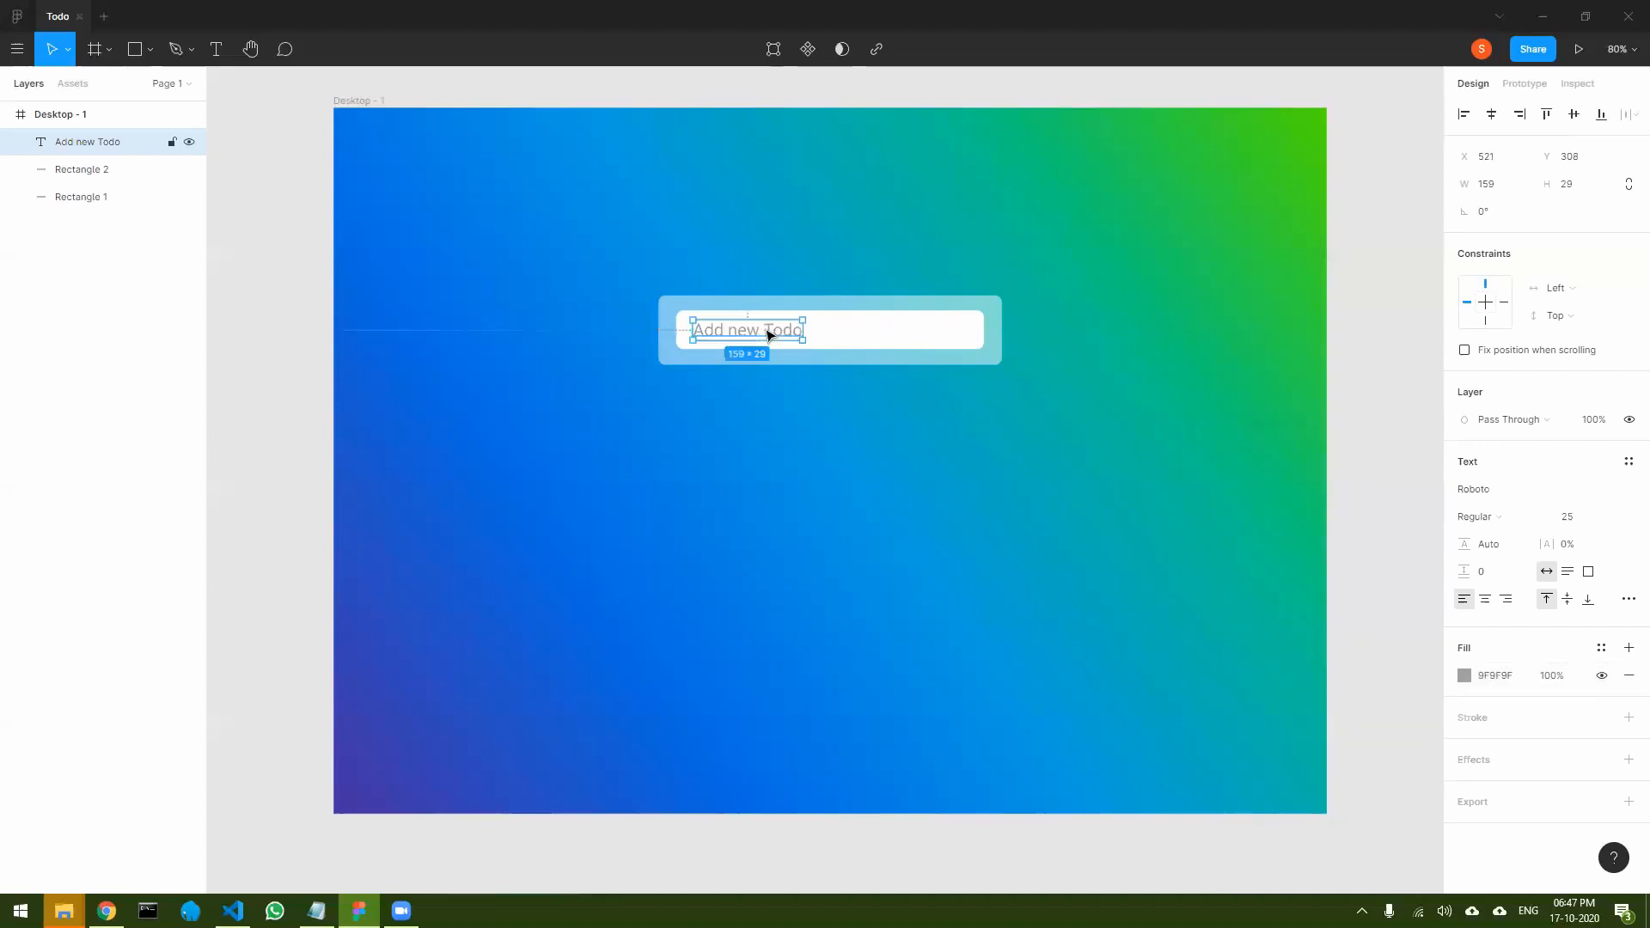
key("Escape")
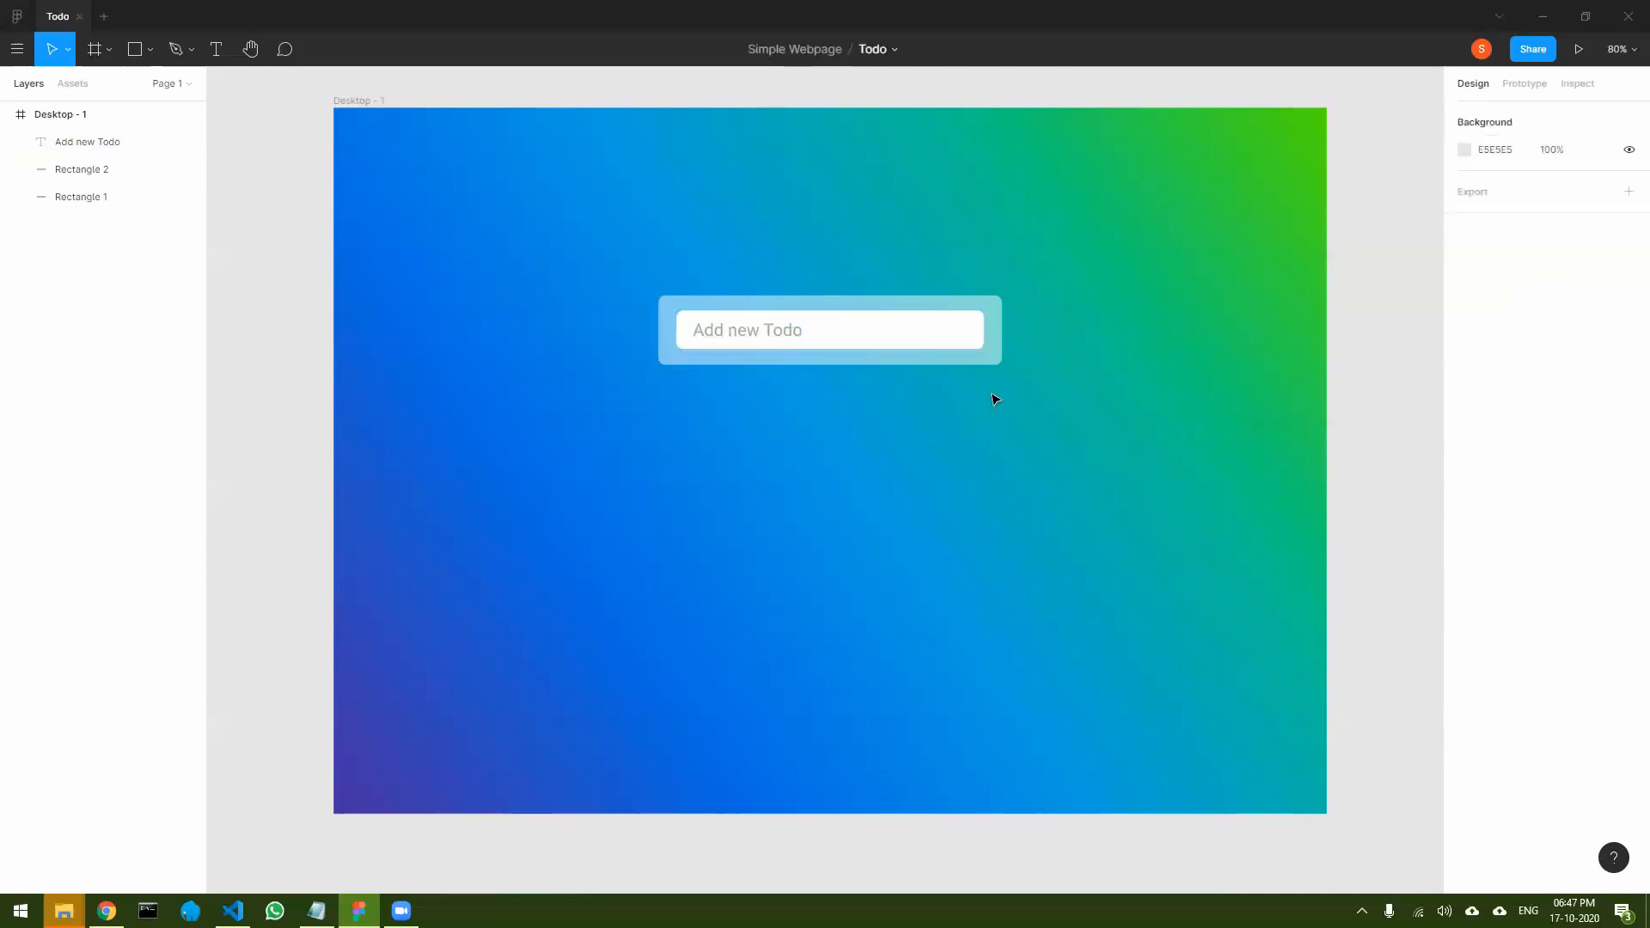
- Draw a rectangle about 51 × 35 at the white field's right end and set its corner radius to 9
left_click(140, 52)
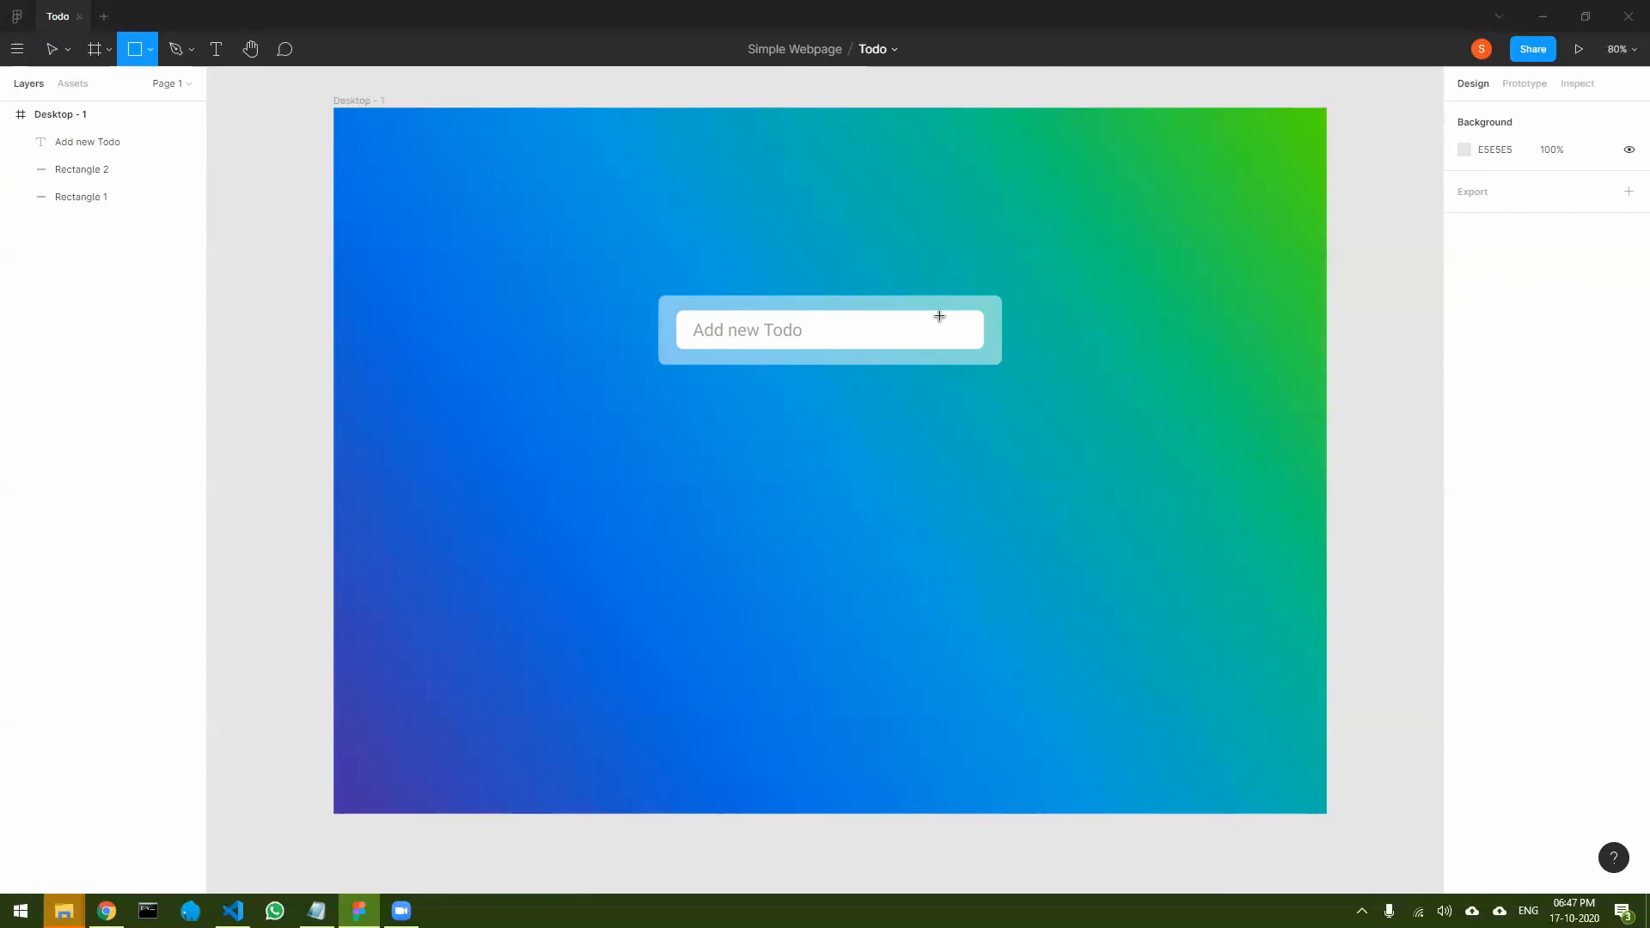
mouse_move(940, 317)
left_mouse_down()
mouse_move(975, 348)
mouse_move(958, 318)
left_mouse_up()
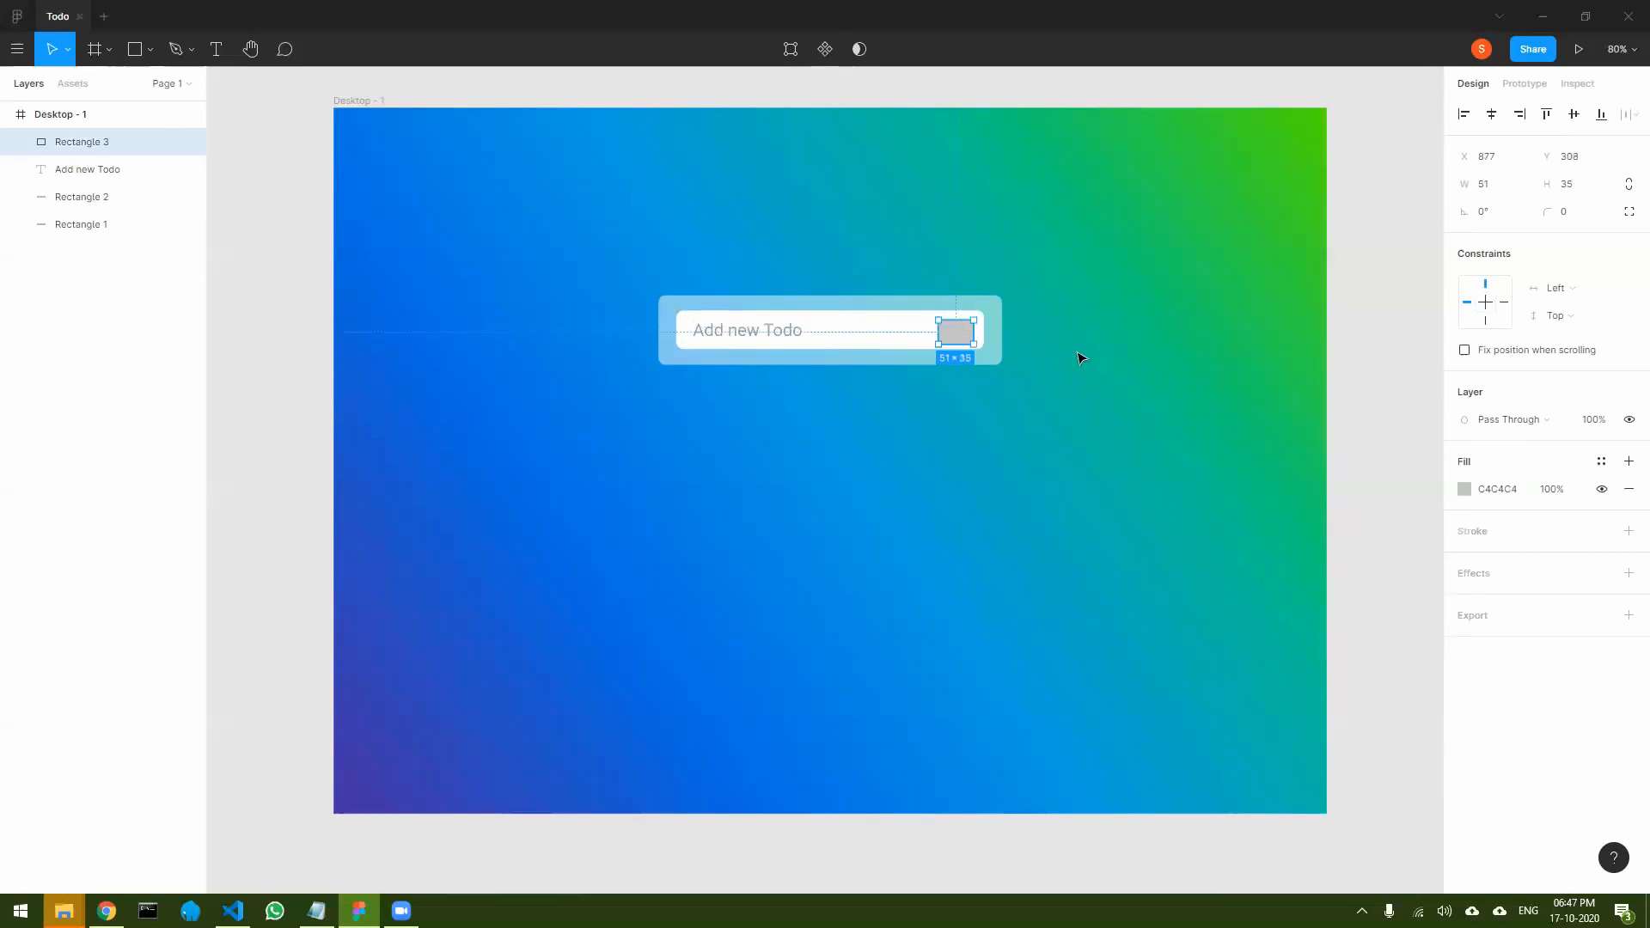
left_click_drag(1544, 214, 48, 209)
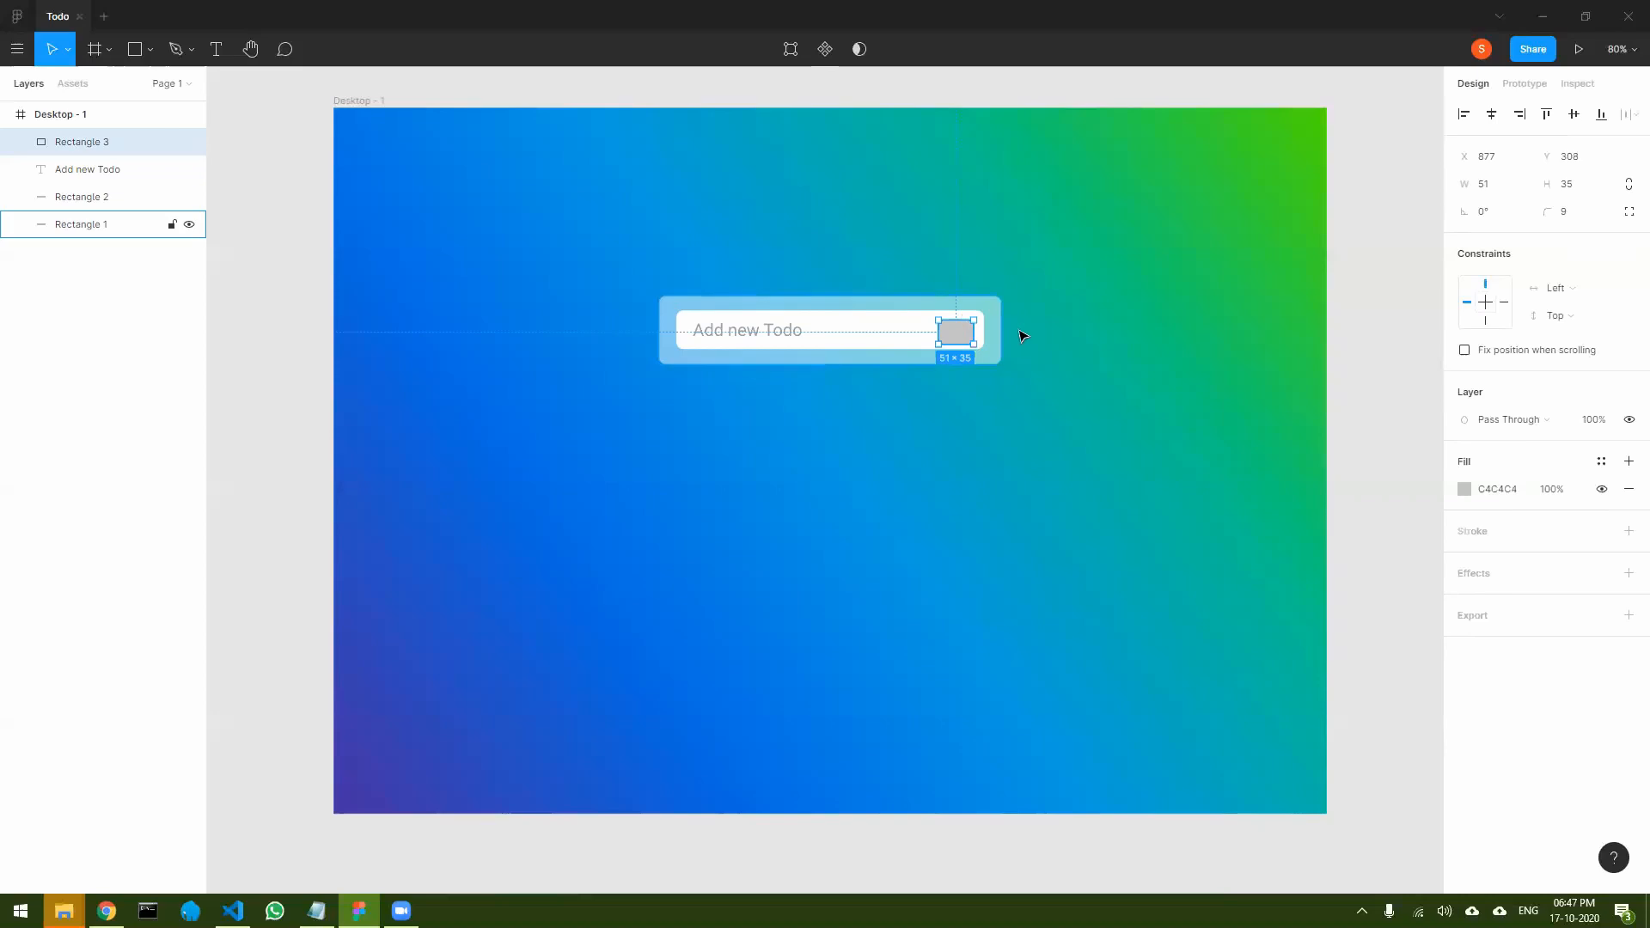
- Extend the small gray rectangle upward to a height of 41 and move it to X 880, Y 302
scroll(991, 327, "up", 8)
left_click_drag(809, 304, 812, 282)
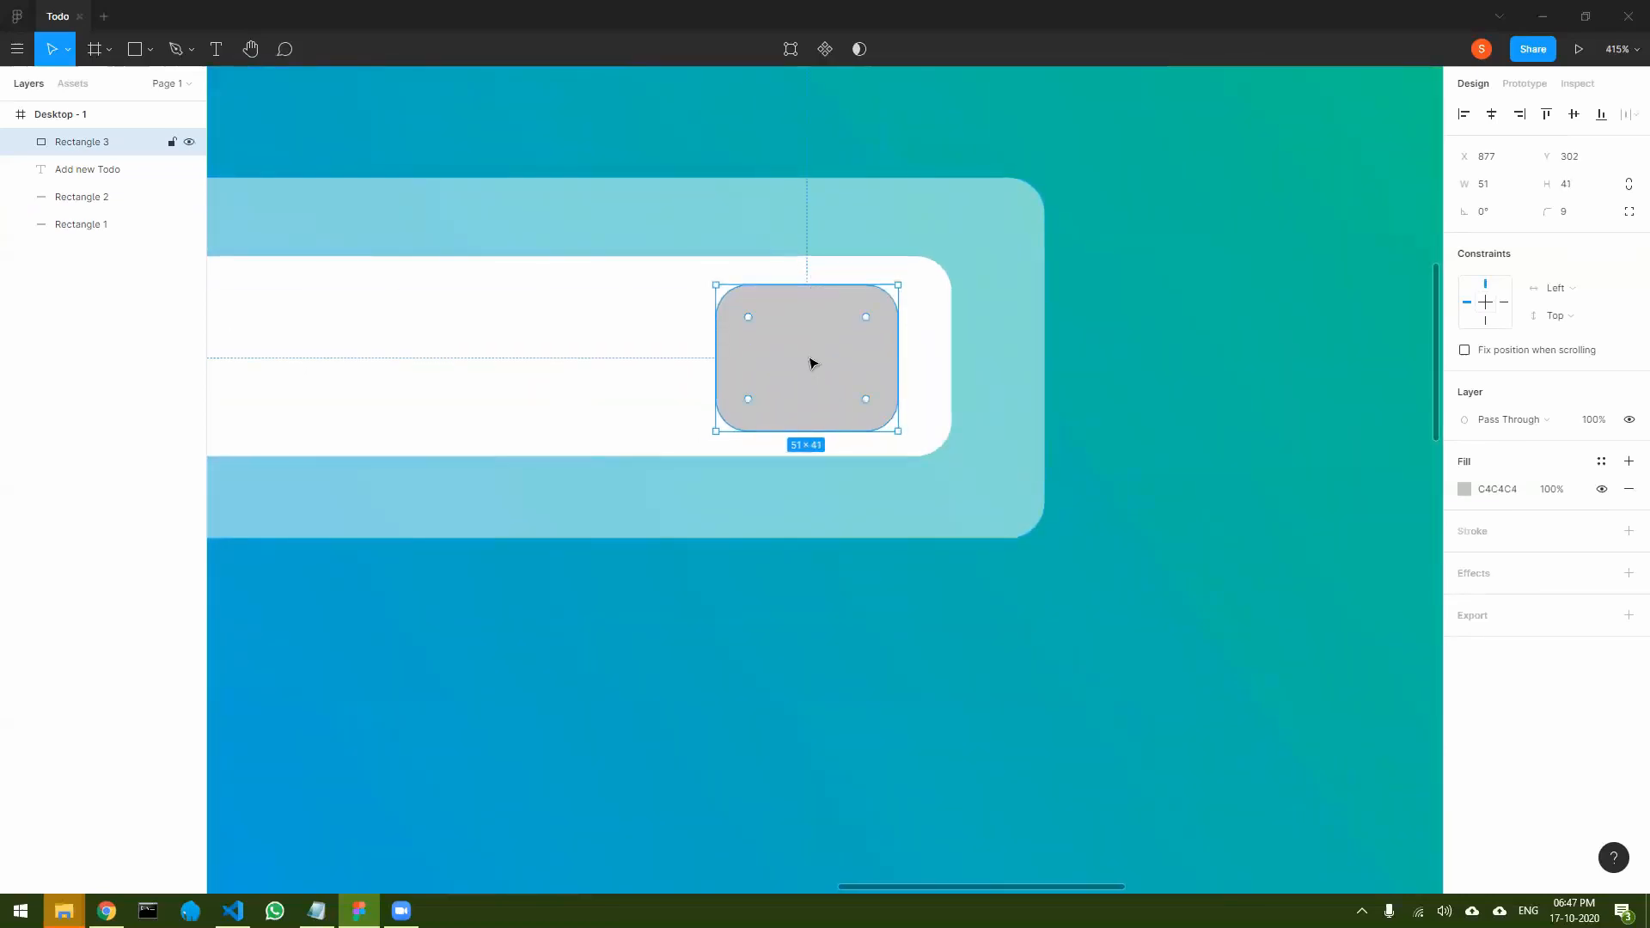
left_click_drag(810, 361, 823, 364)
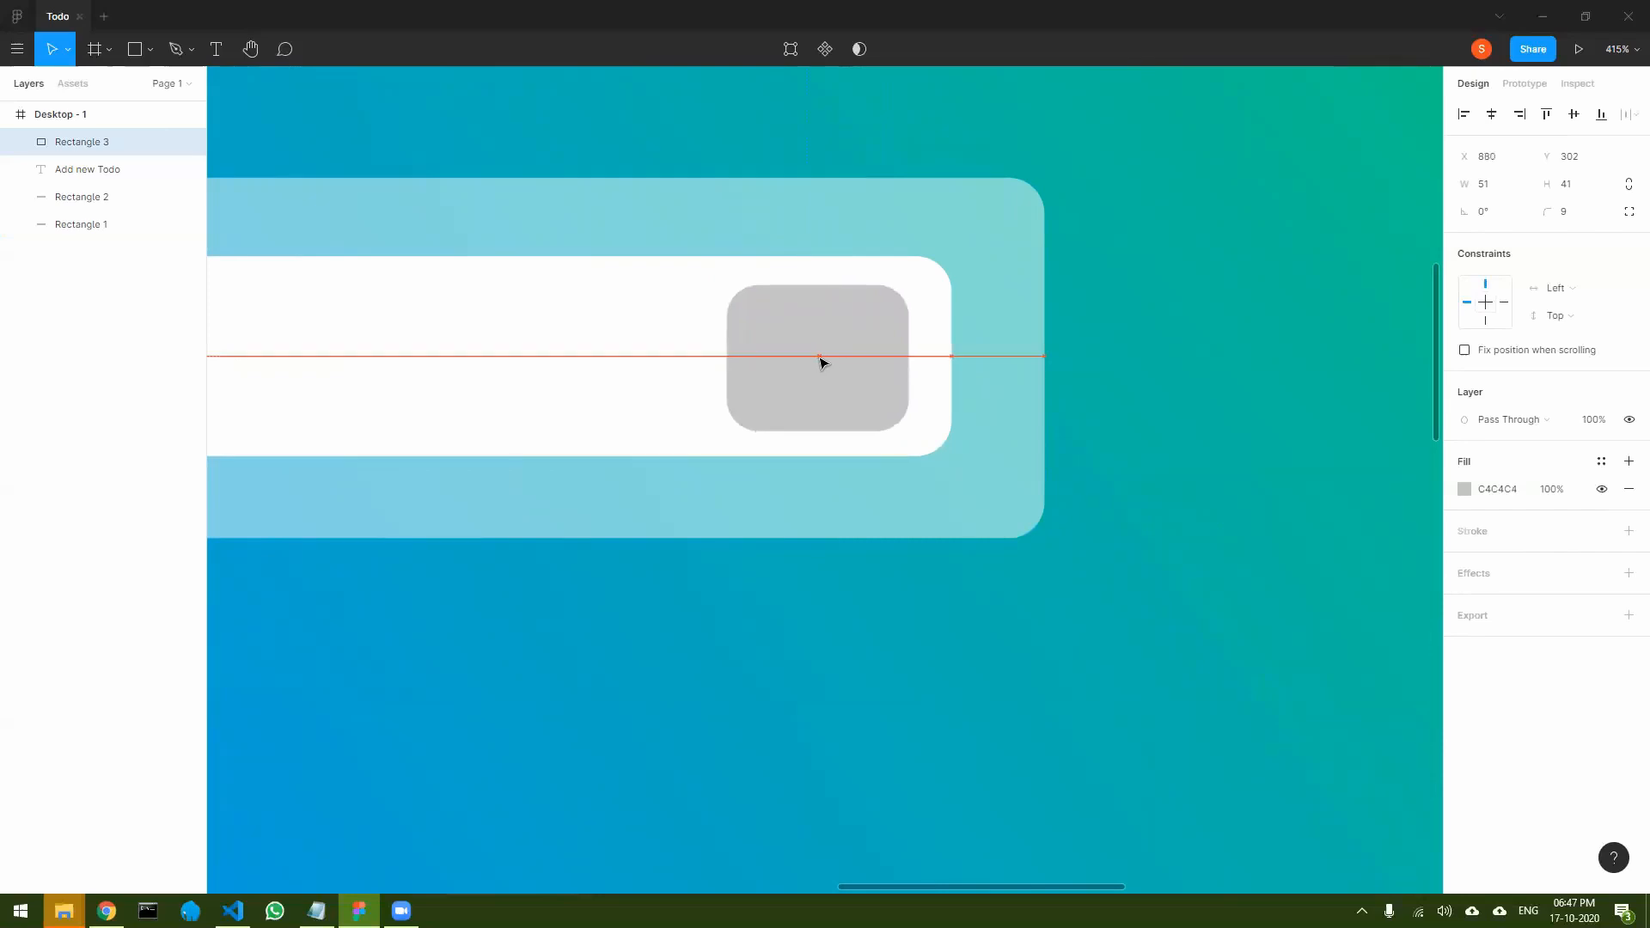
left_click_drag(821, 361, 820, 361)
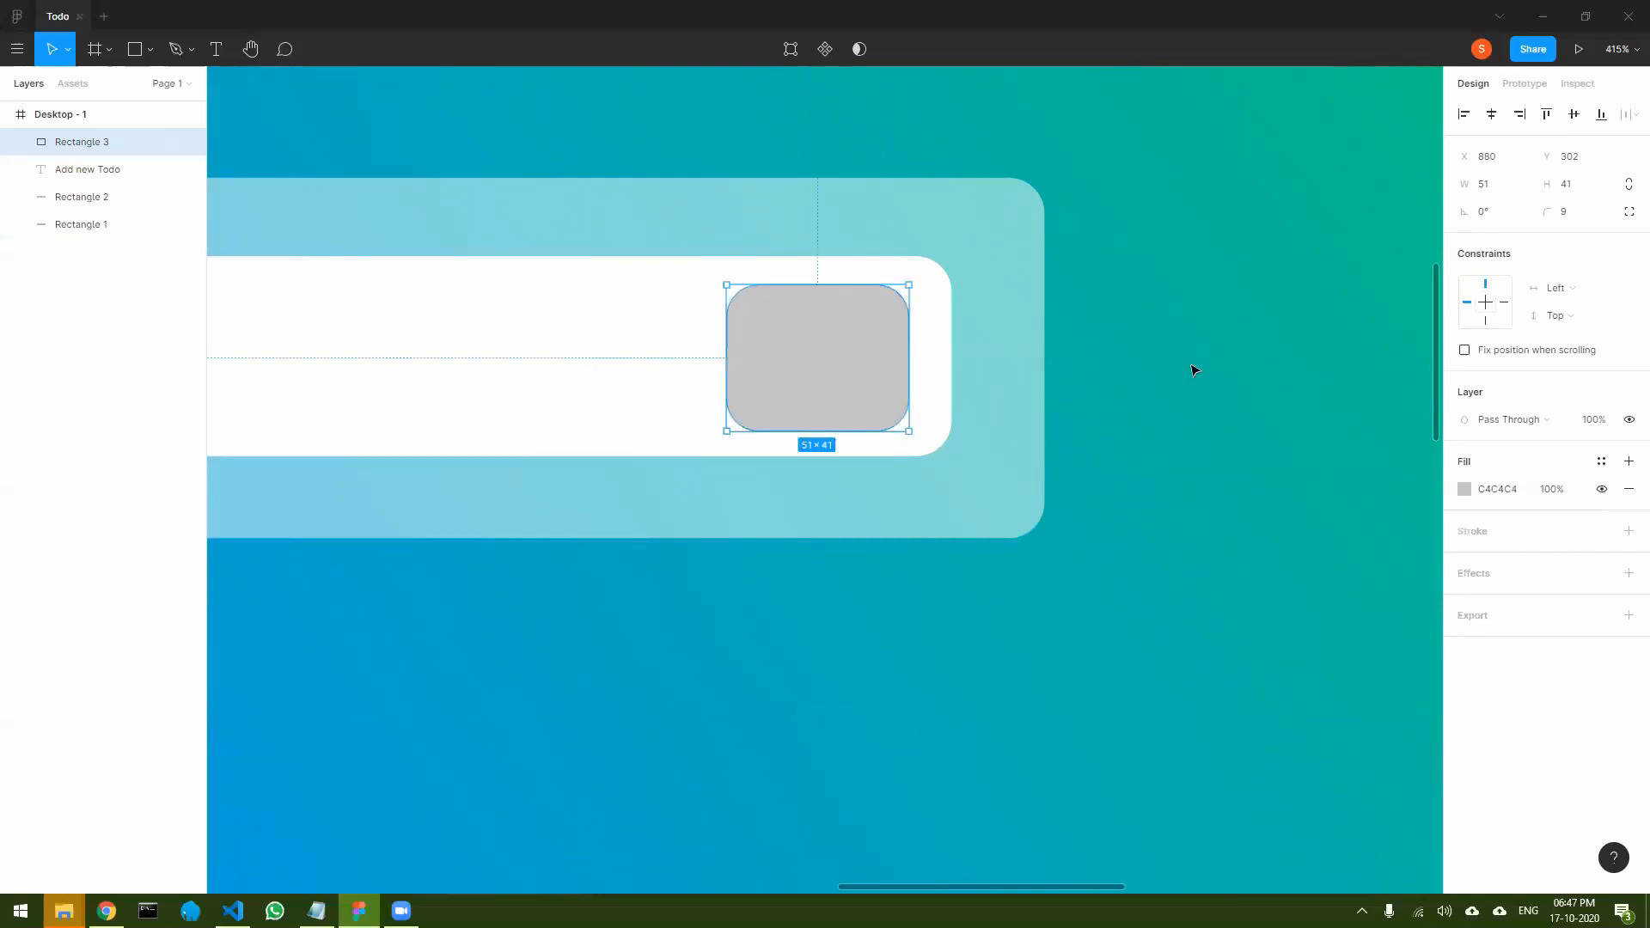
- Change the fill of the small rounded rectangle in the white field to dark gray 5C5C5C
left_click(1194, 370)
left_click(825, 368)
left_click(1189, 482)
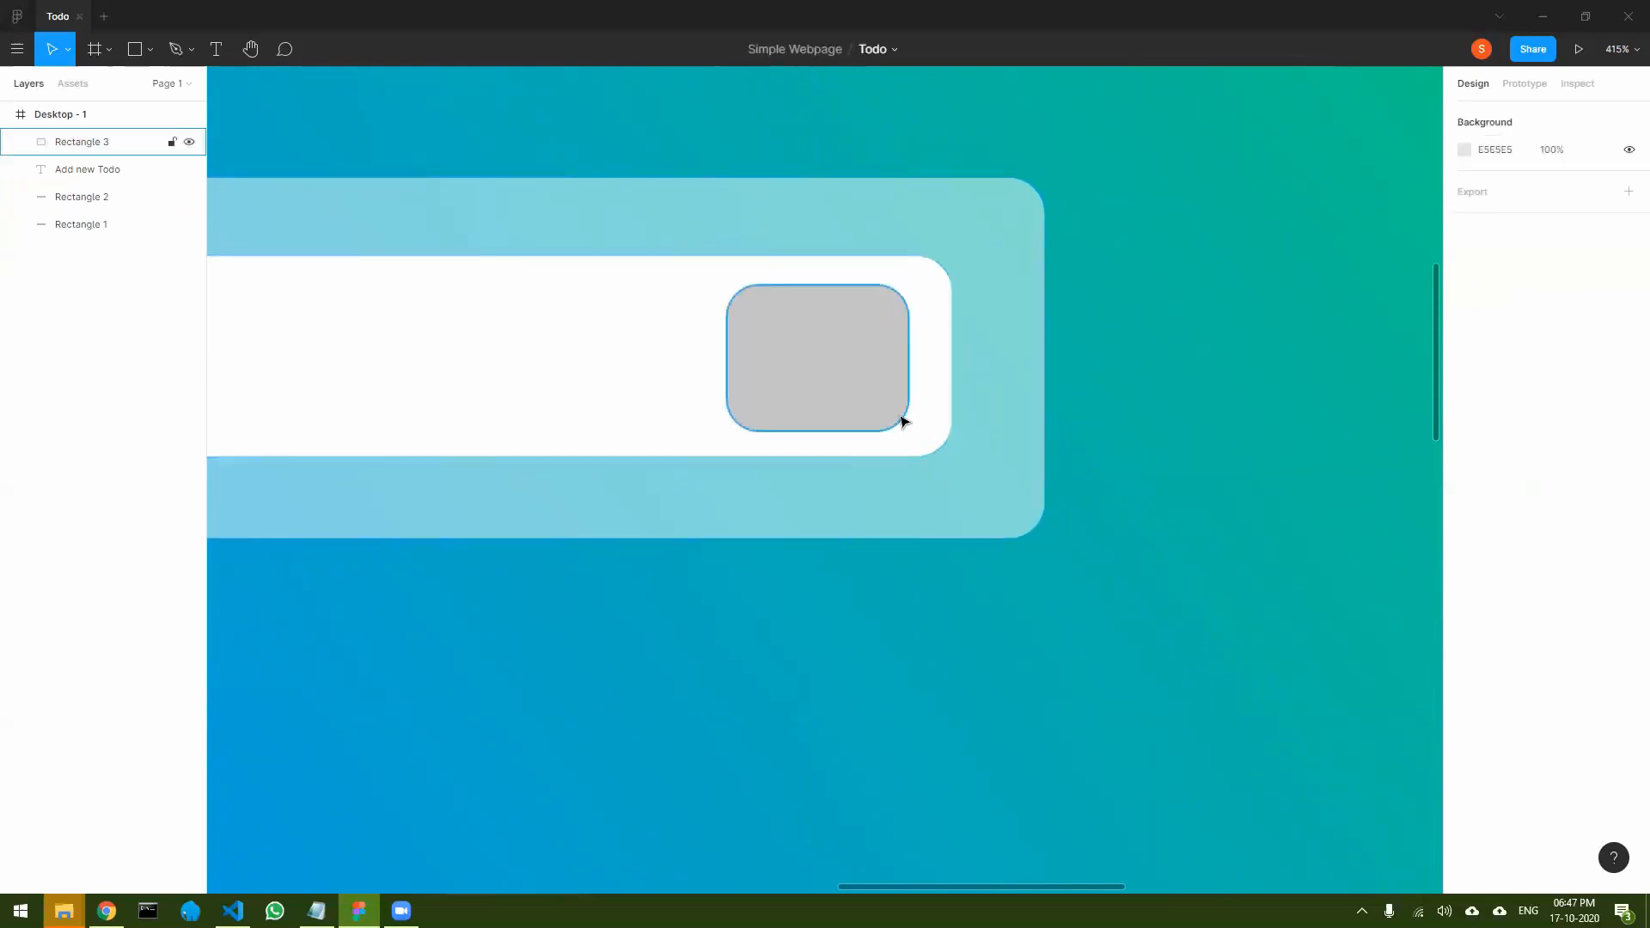
left_click(827, 380)
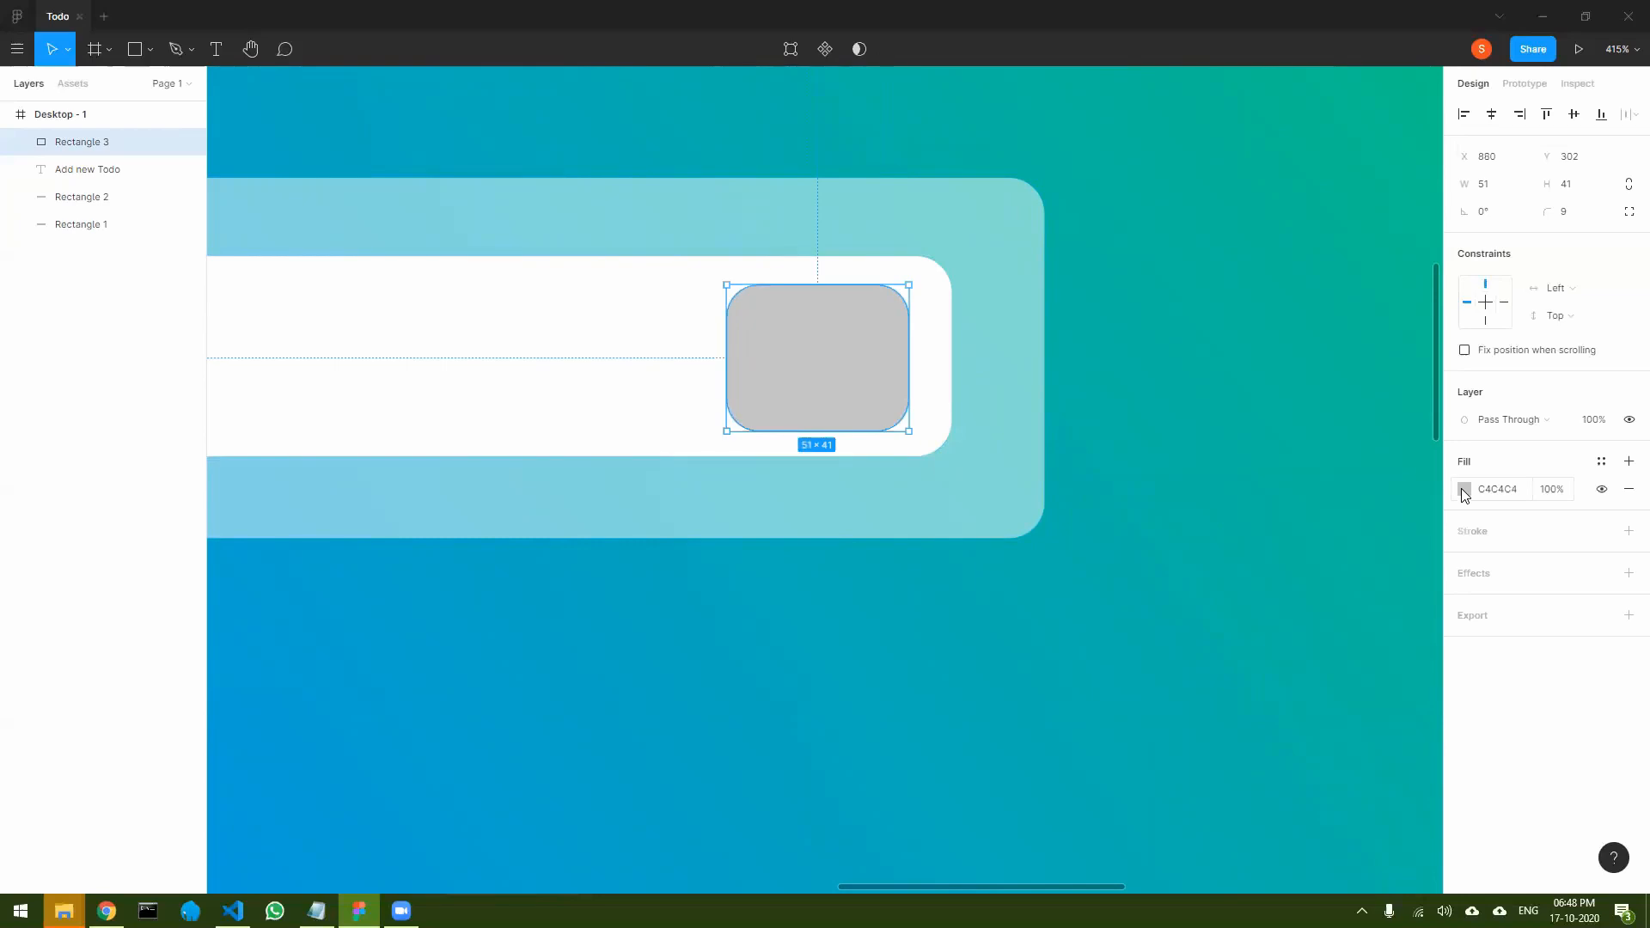
left_click(1464, 490)
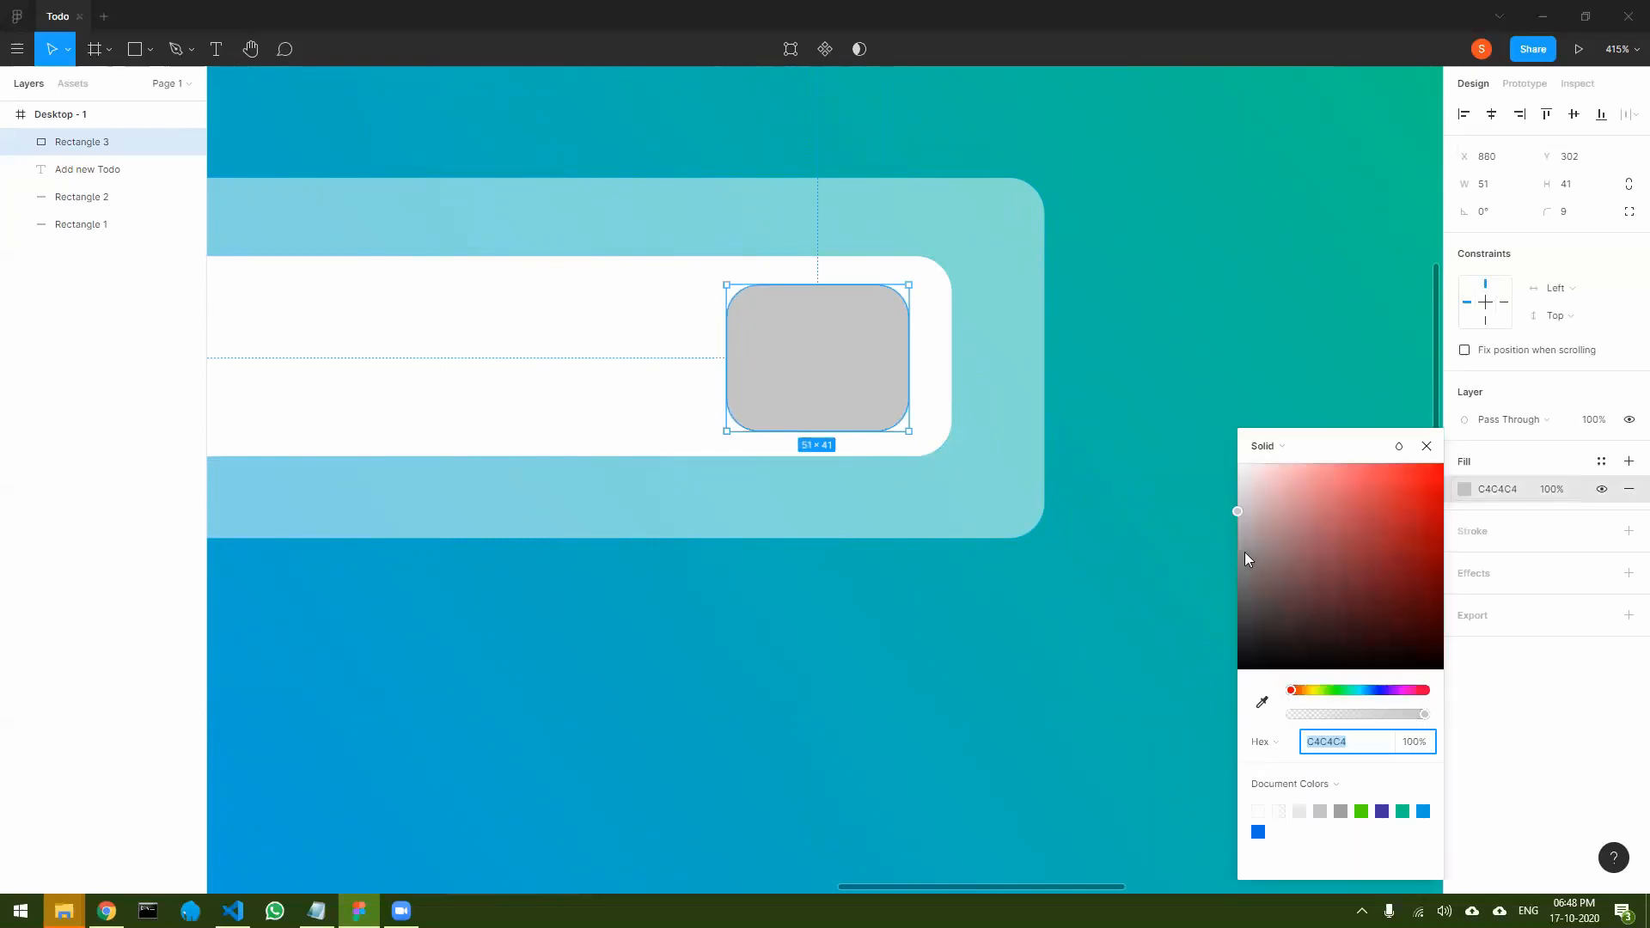
left_click_drag(1242, 528, 1177, 607)
left_click(1326, 744)
type("222")
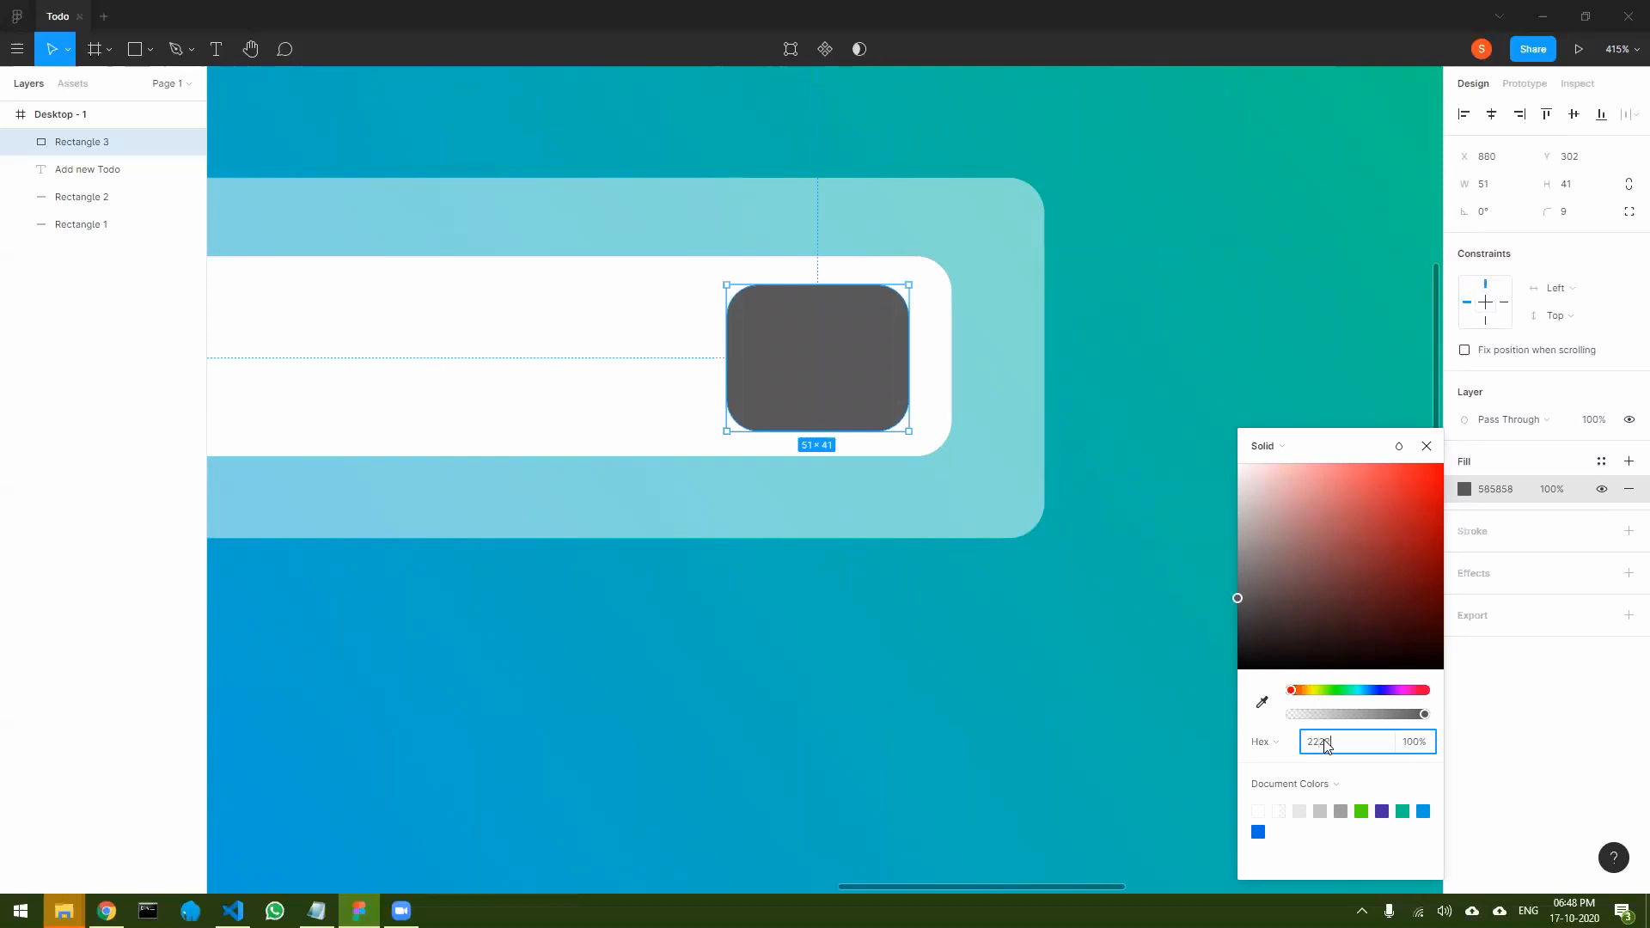
key("Return")
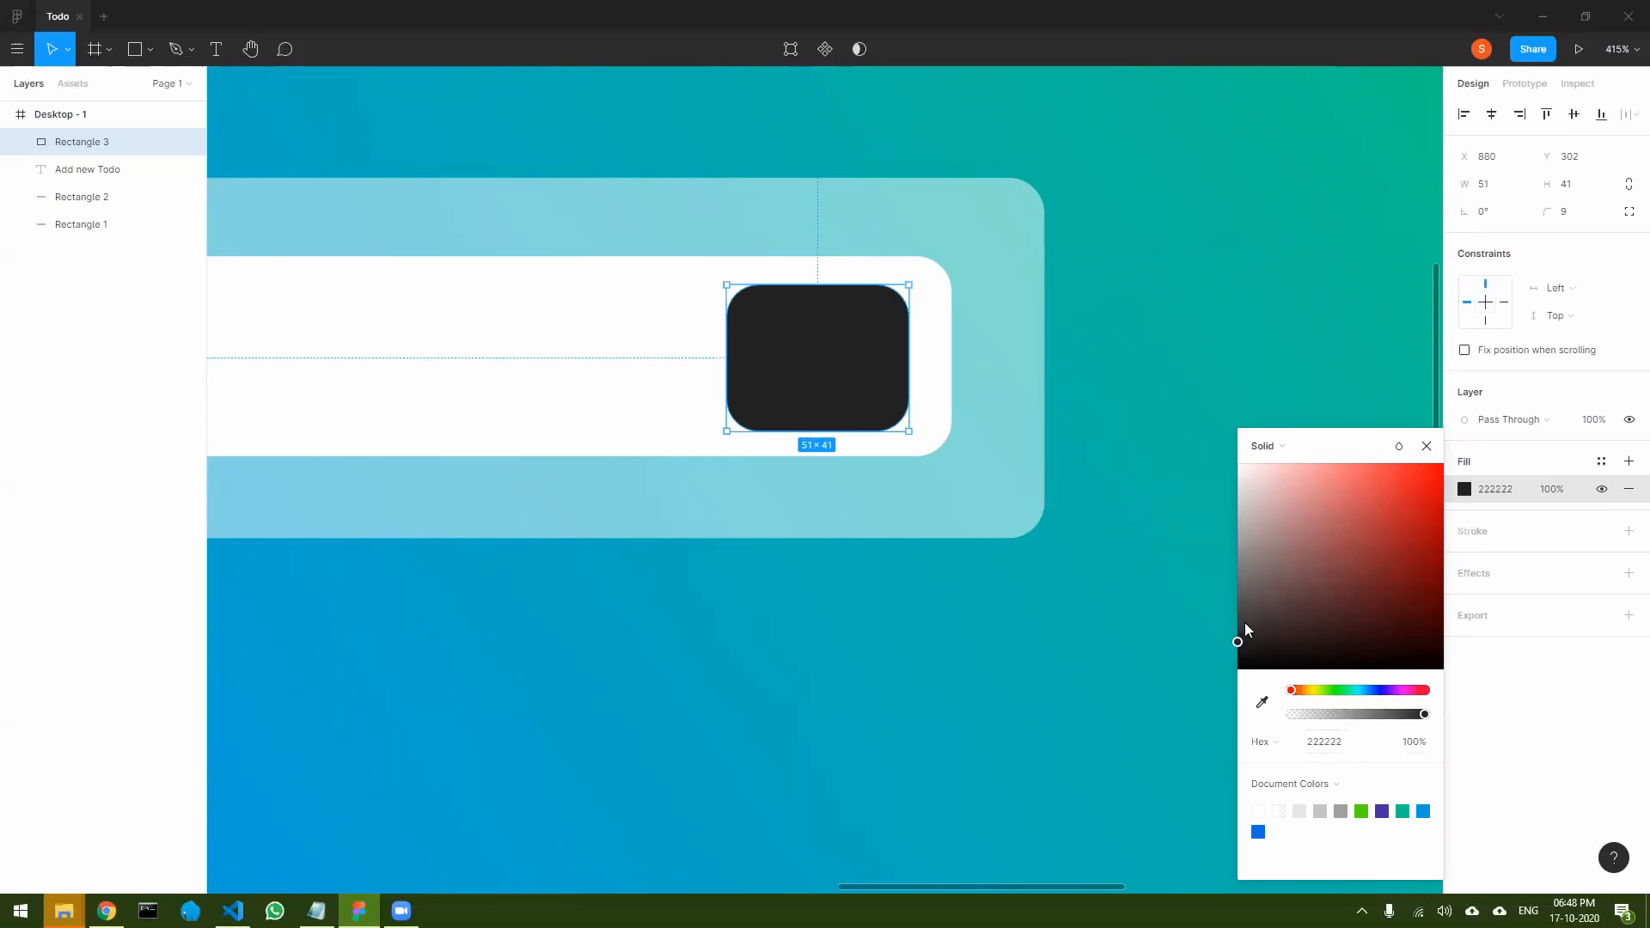
left_click_drag(1248, 630, 1227, 601)
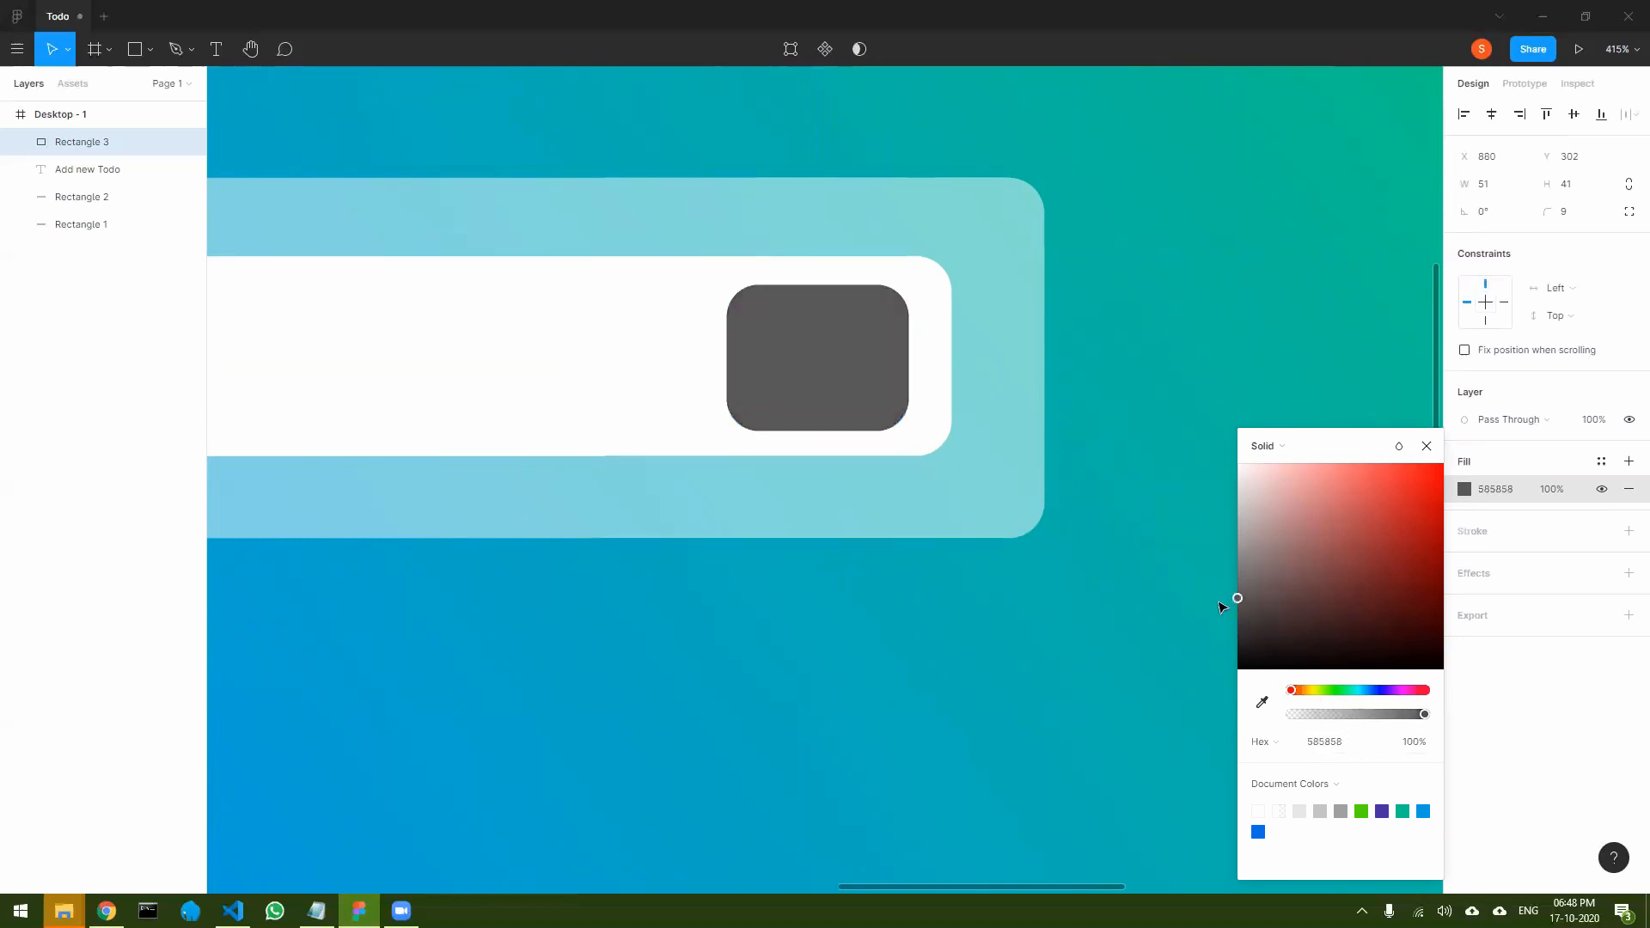
left_click(1426, 446)
left_click(1056, 612)
- Add a "+" text with font size 25 on the dark gray rounded rectangle
left_click(849, 367)
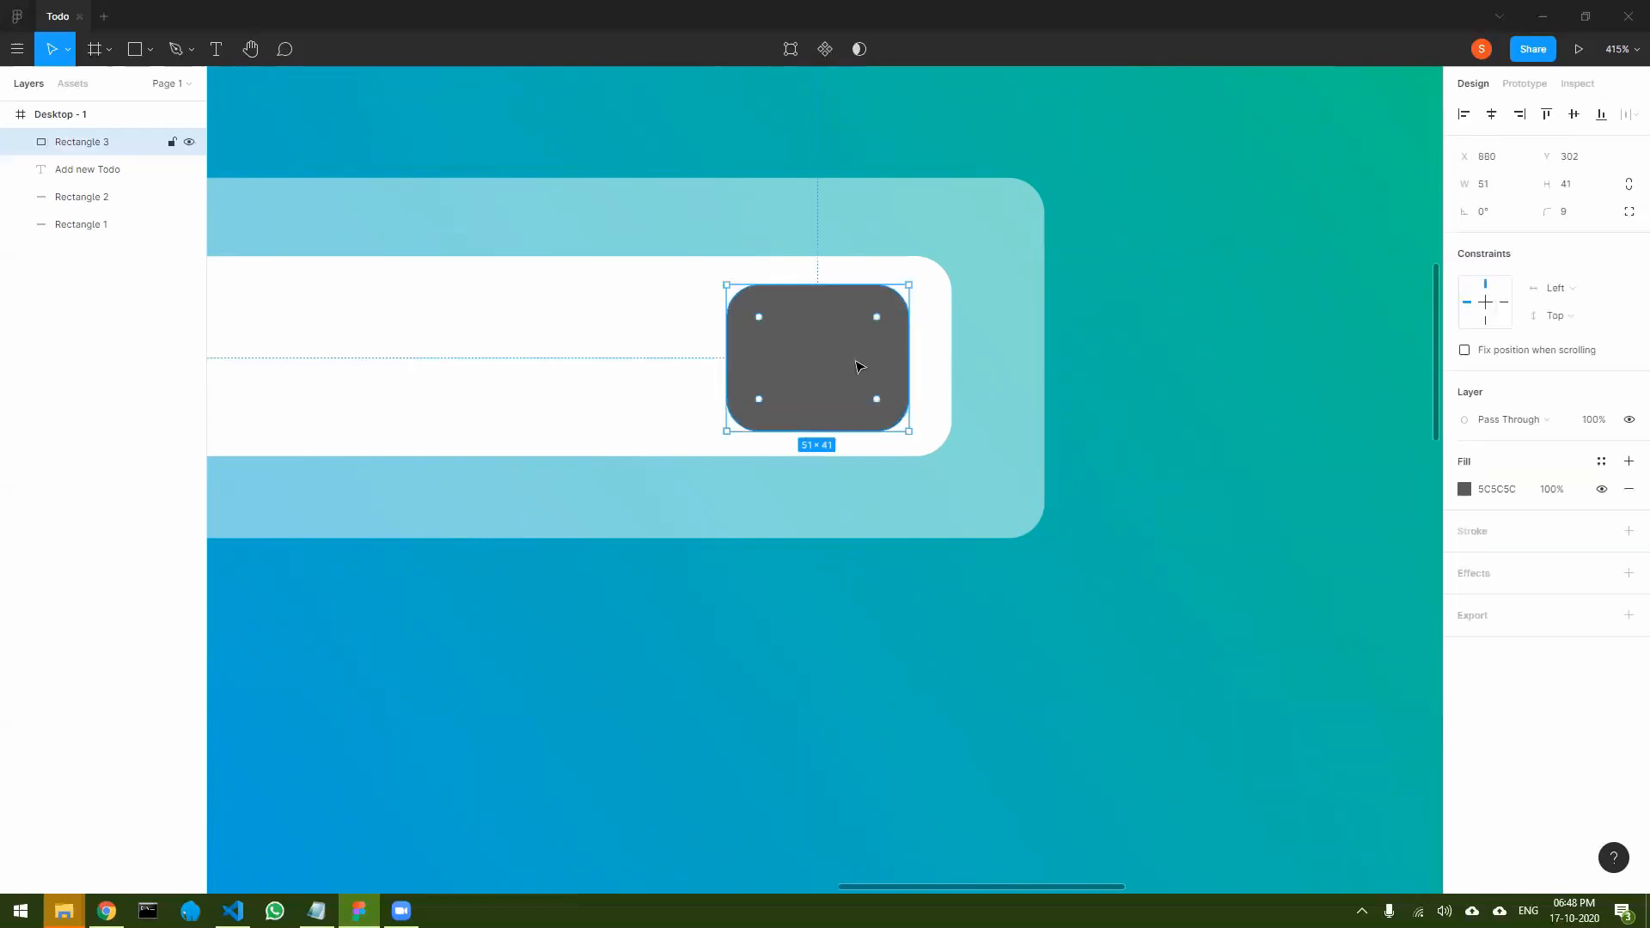
left_click(207, 57)
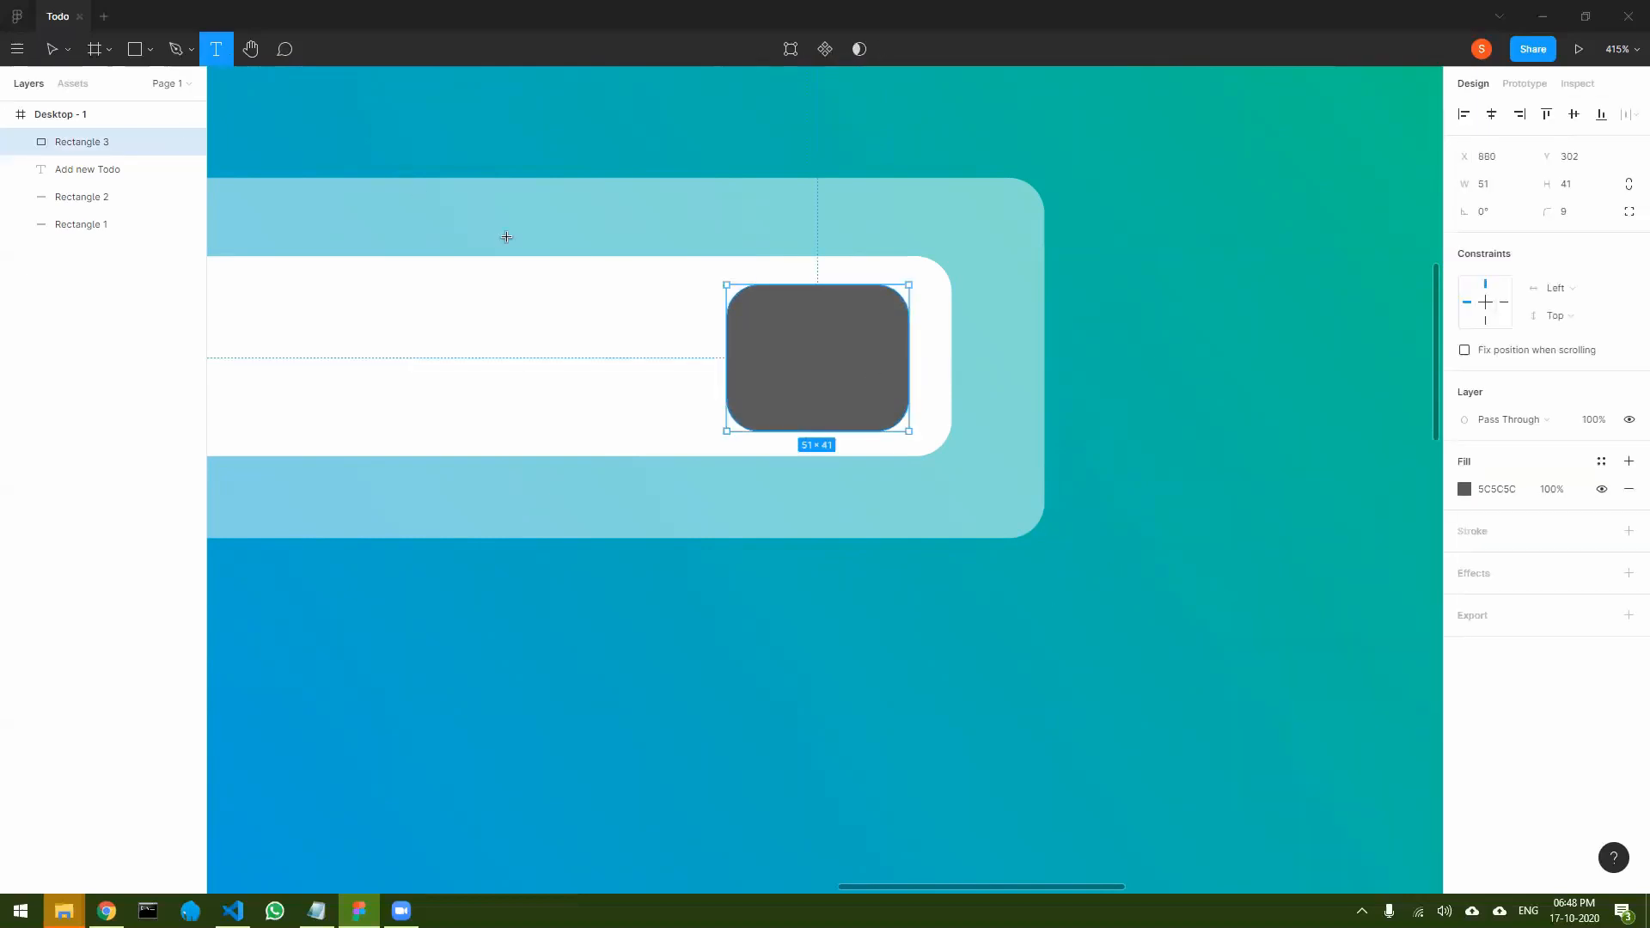
left_click(816, 348)
type("+")
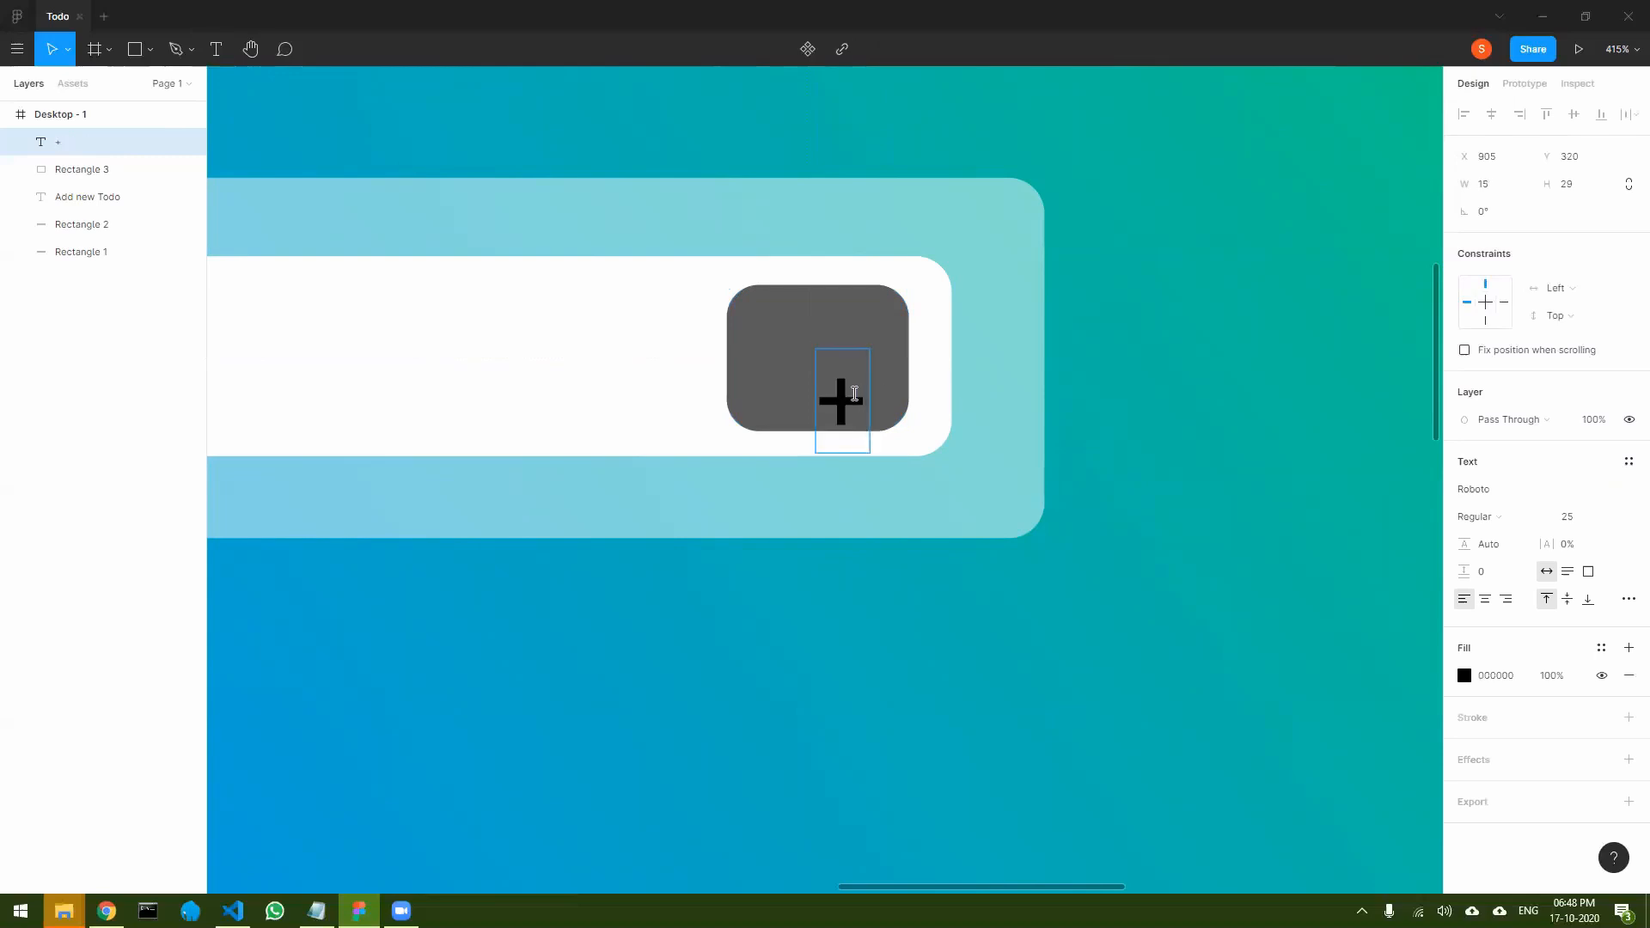
- Color the "+" text light gray EAEAEA and center it on the dark gray rectangle
double_click(853, 393)
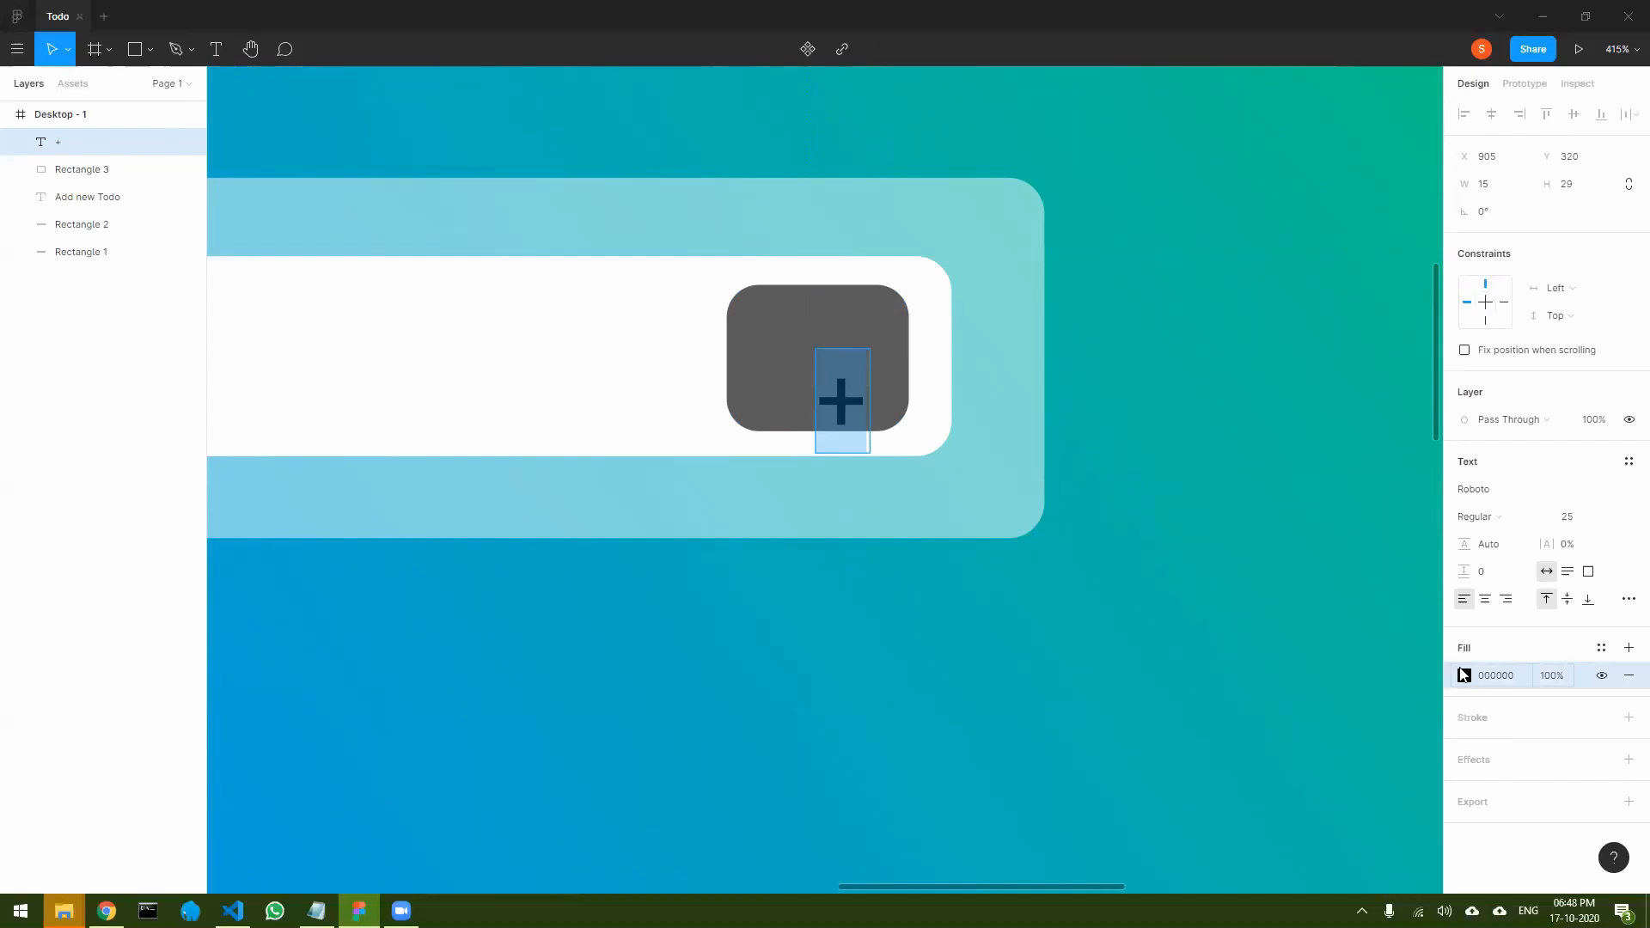
left_click(1464, 676)
left_click_drag(1315, 550, 1137, 487)
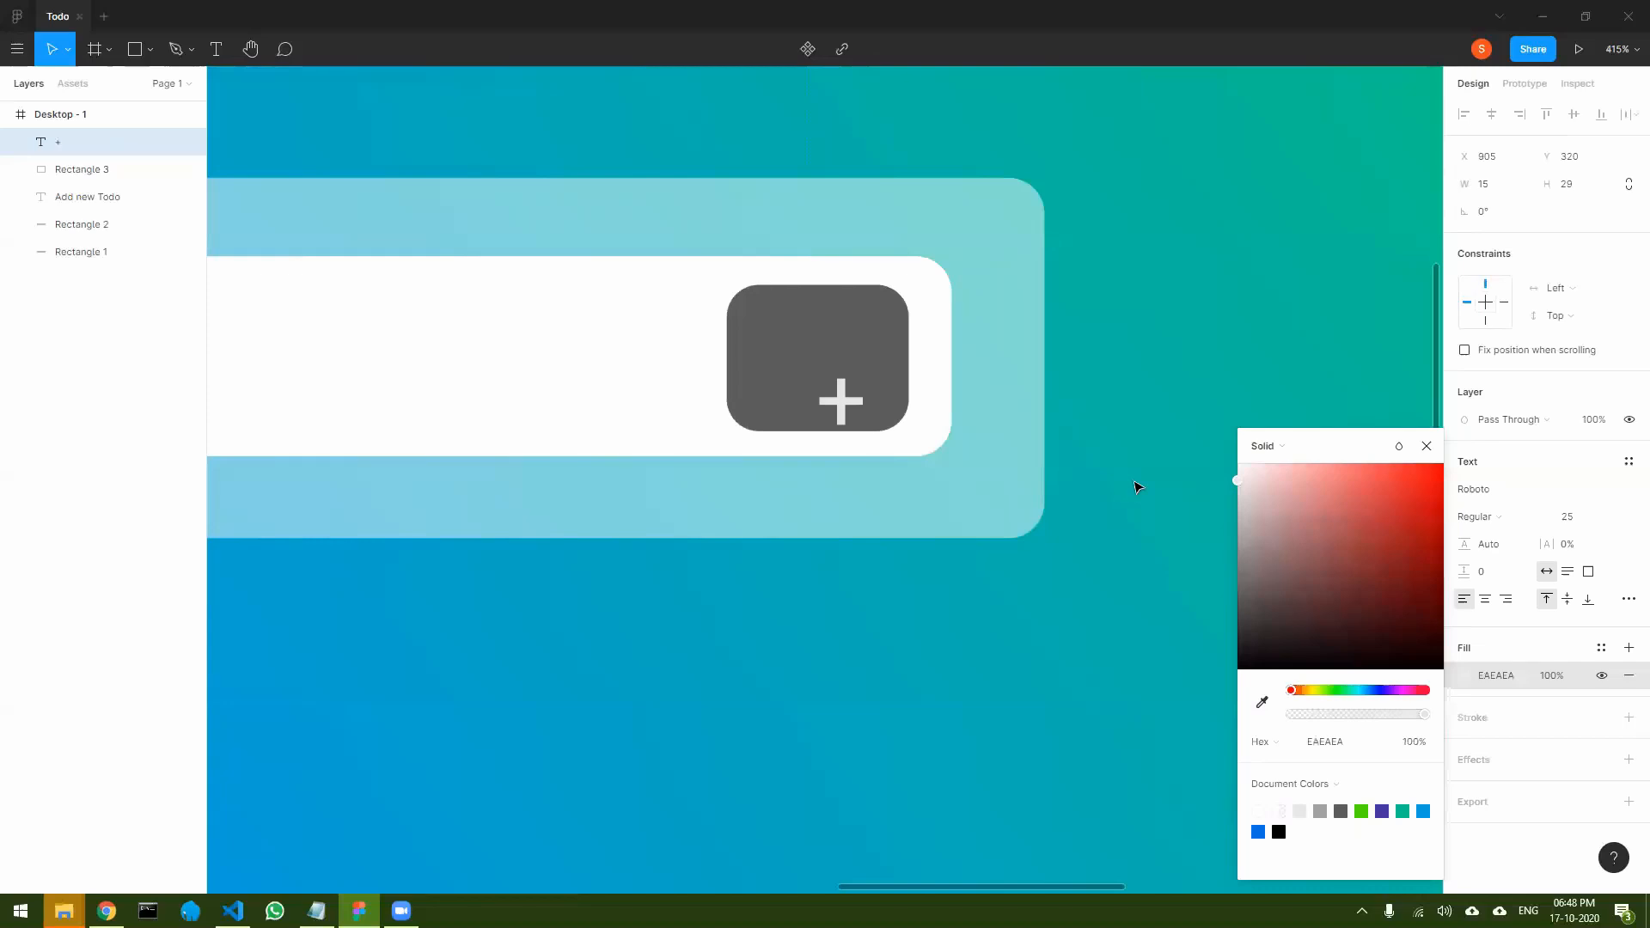
left_click(1424, 448)
left_click_drag(835, 389, 810, 347)
left_click(1194, 494)
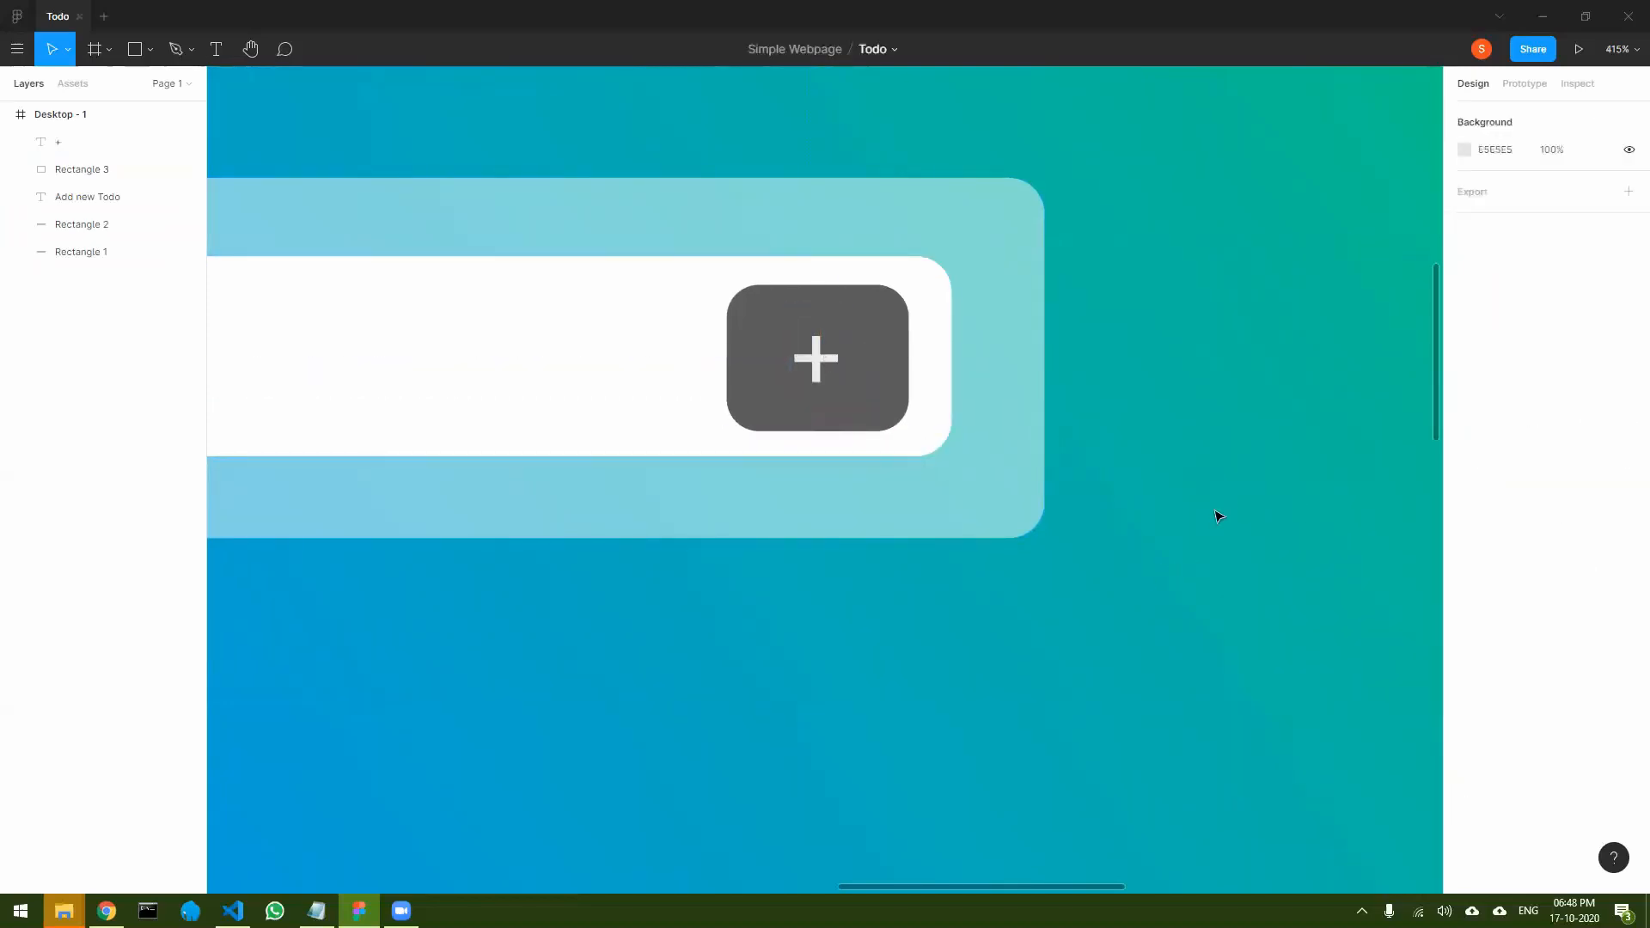
- Group the "+" text with its dark gray rectangle and name the group Button
scroll(597, 632, "down", 5)
left_click_drag(612, 727, 917, 542)
scroll(916, 541, "down", 3)
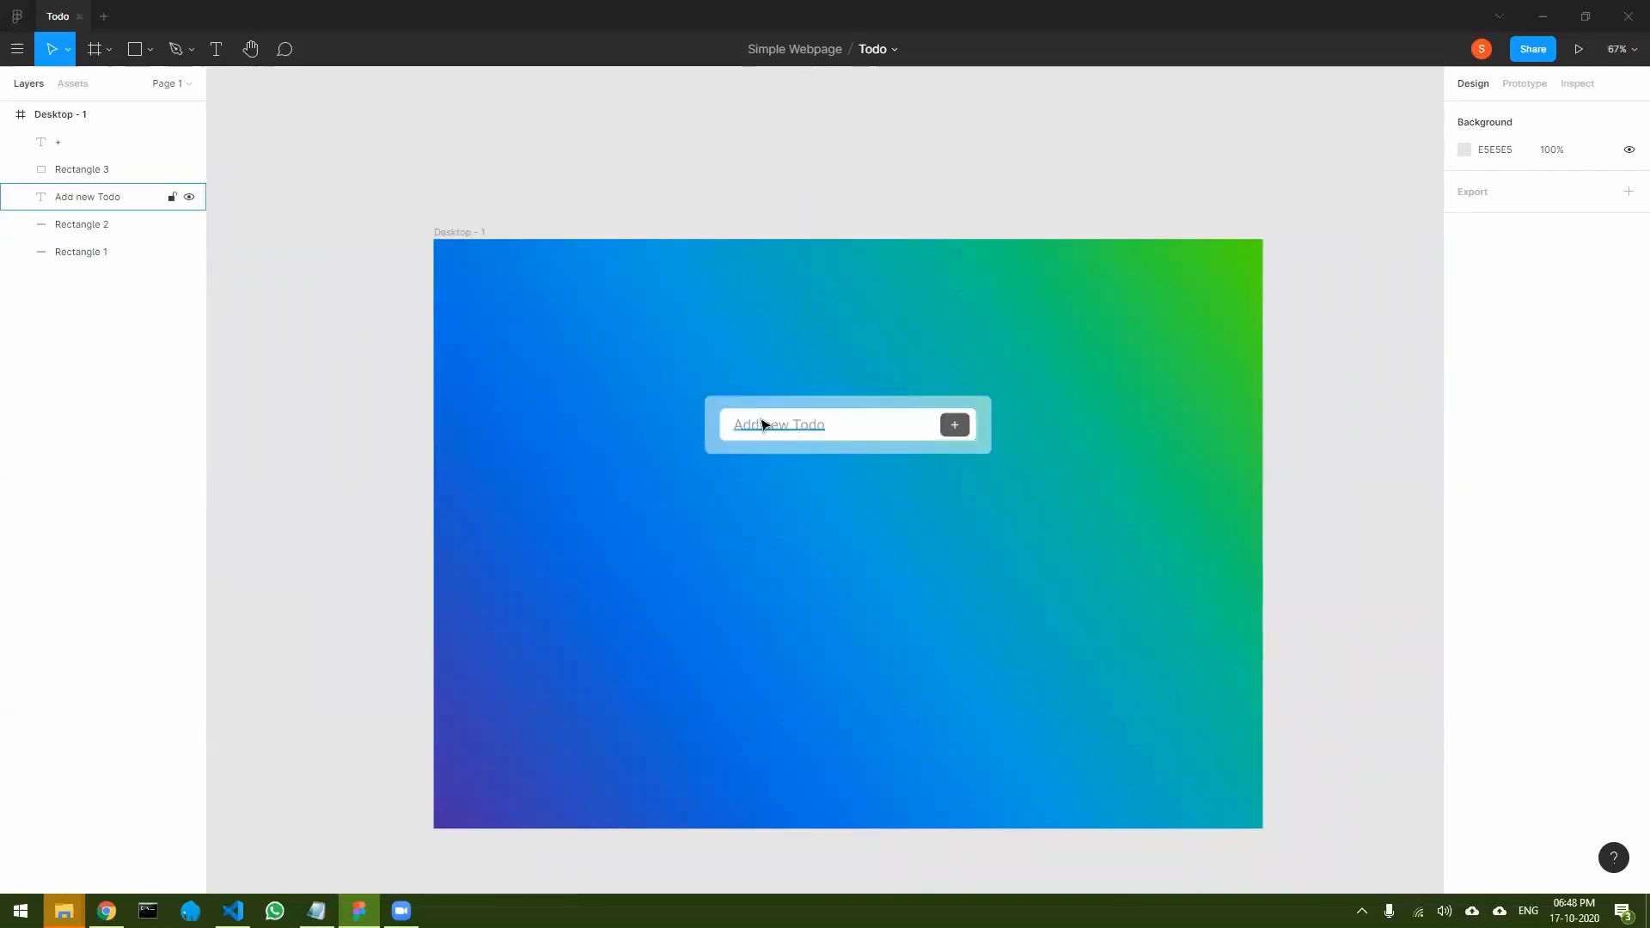
left_click(804, 428)
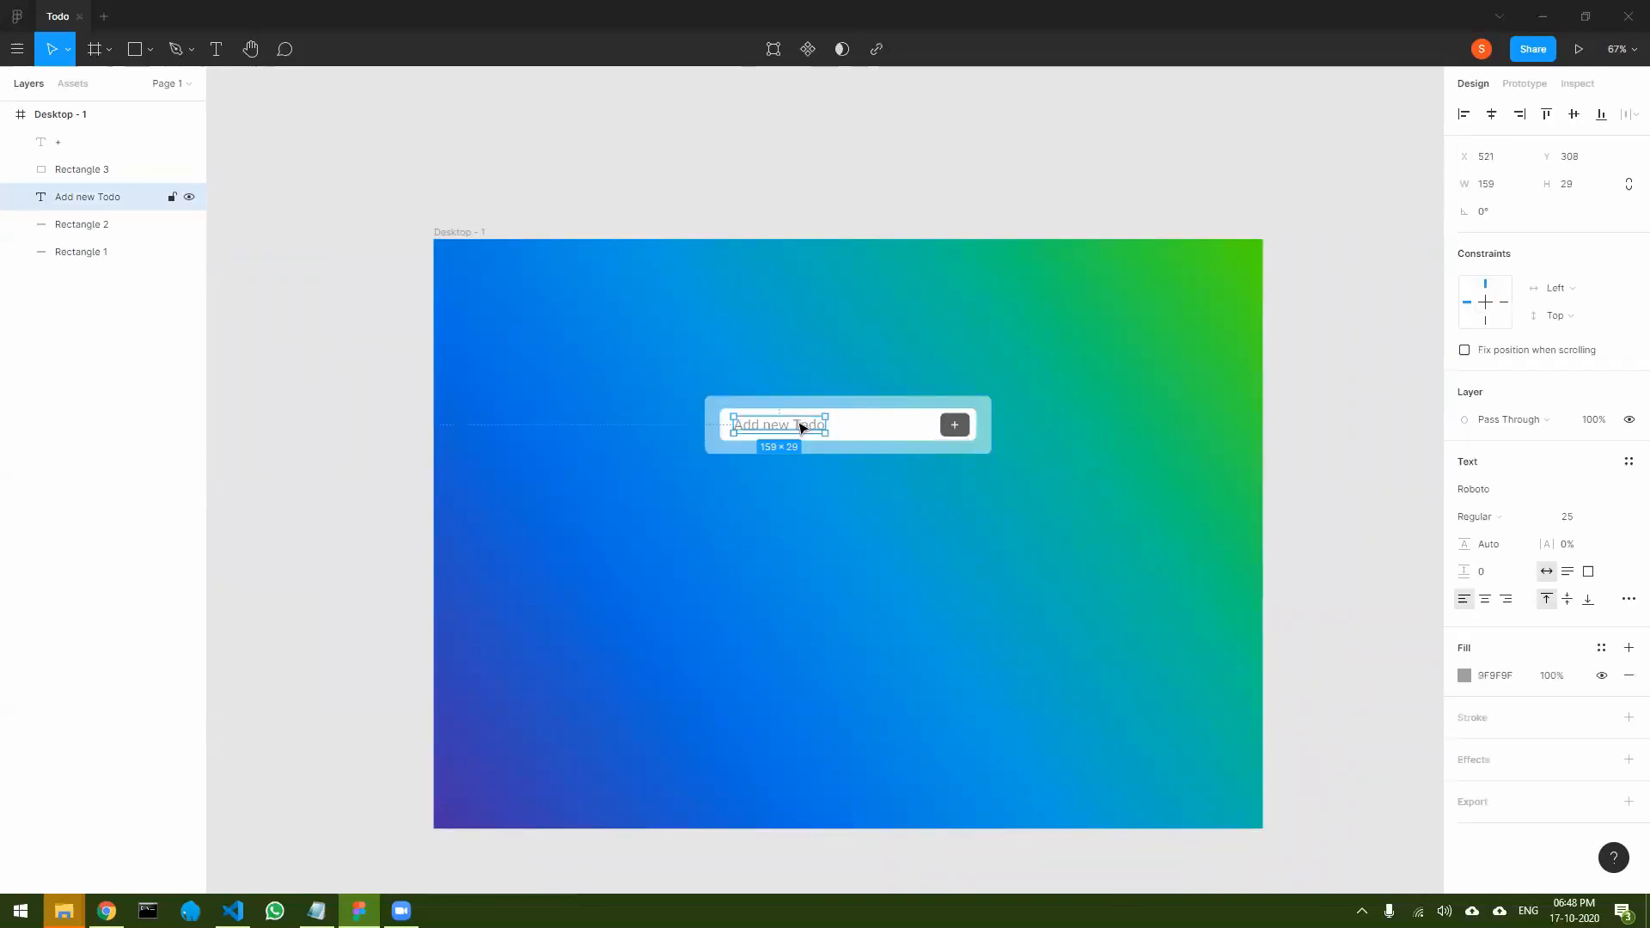
left_click(957, 424)
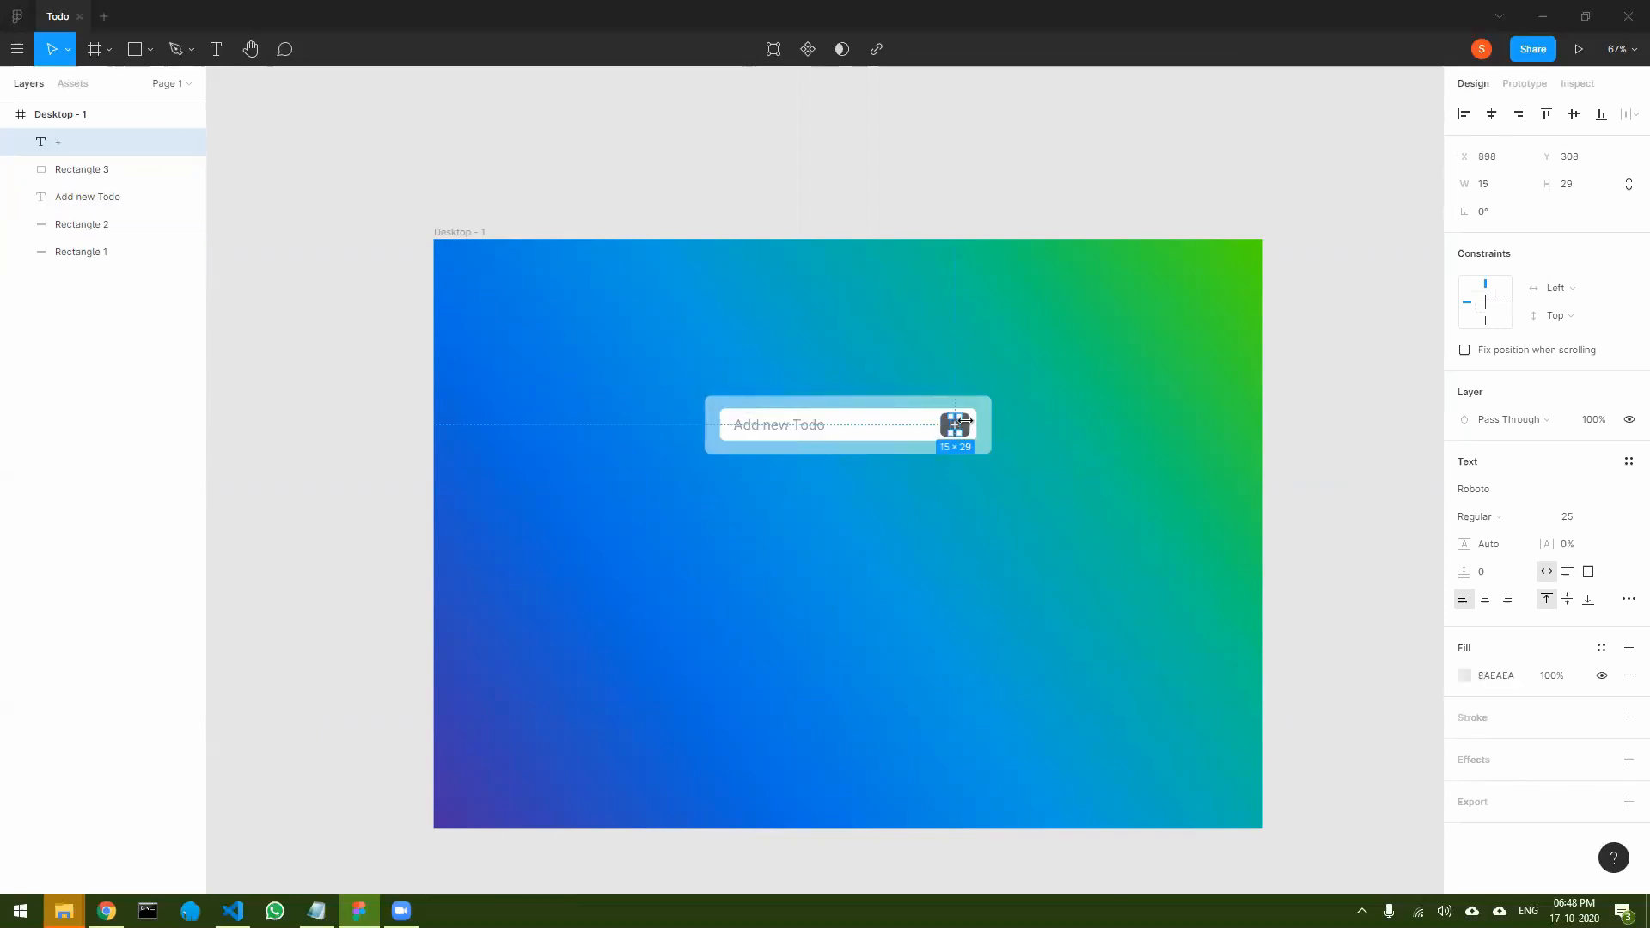
scroll(1081, 435, "up", 5)
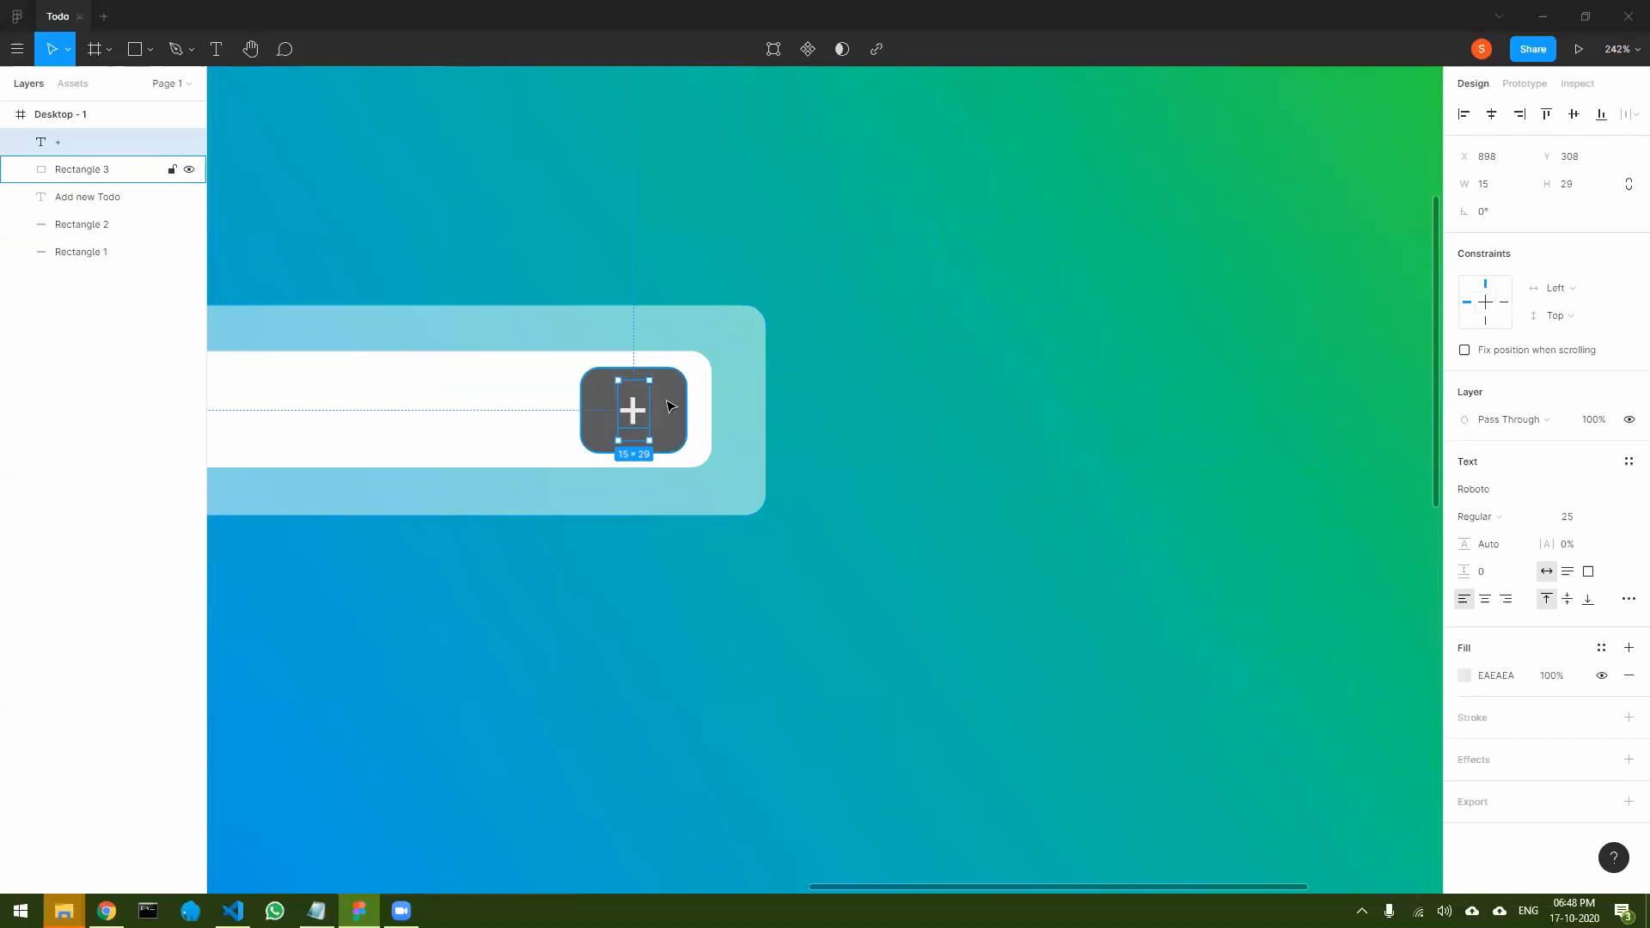
left_click(671, 407, "shift")
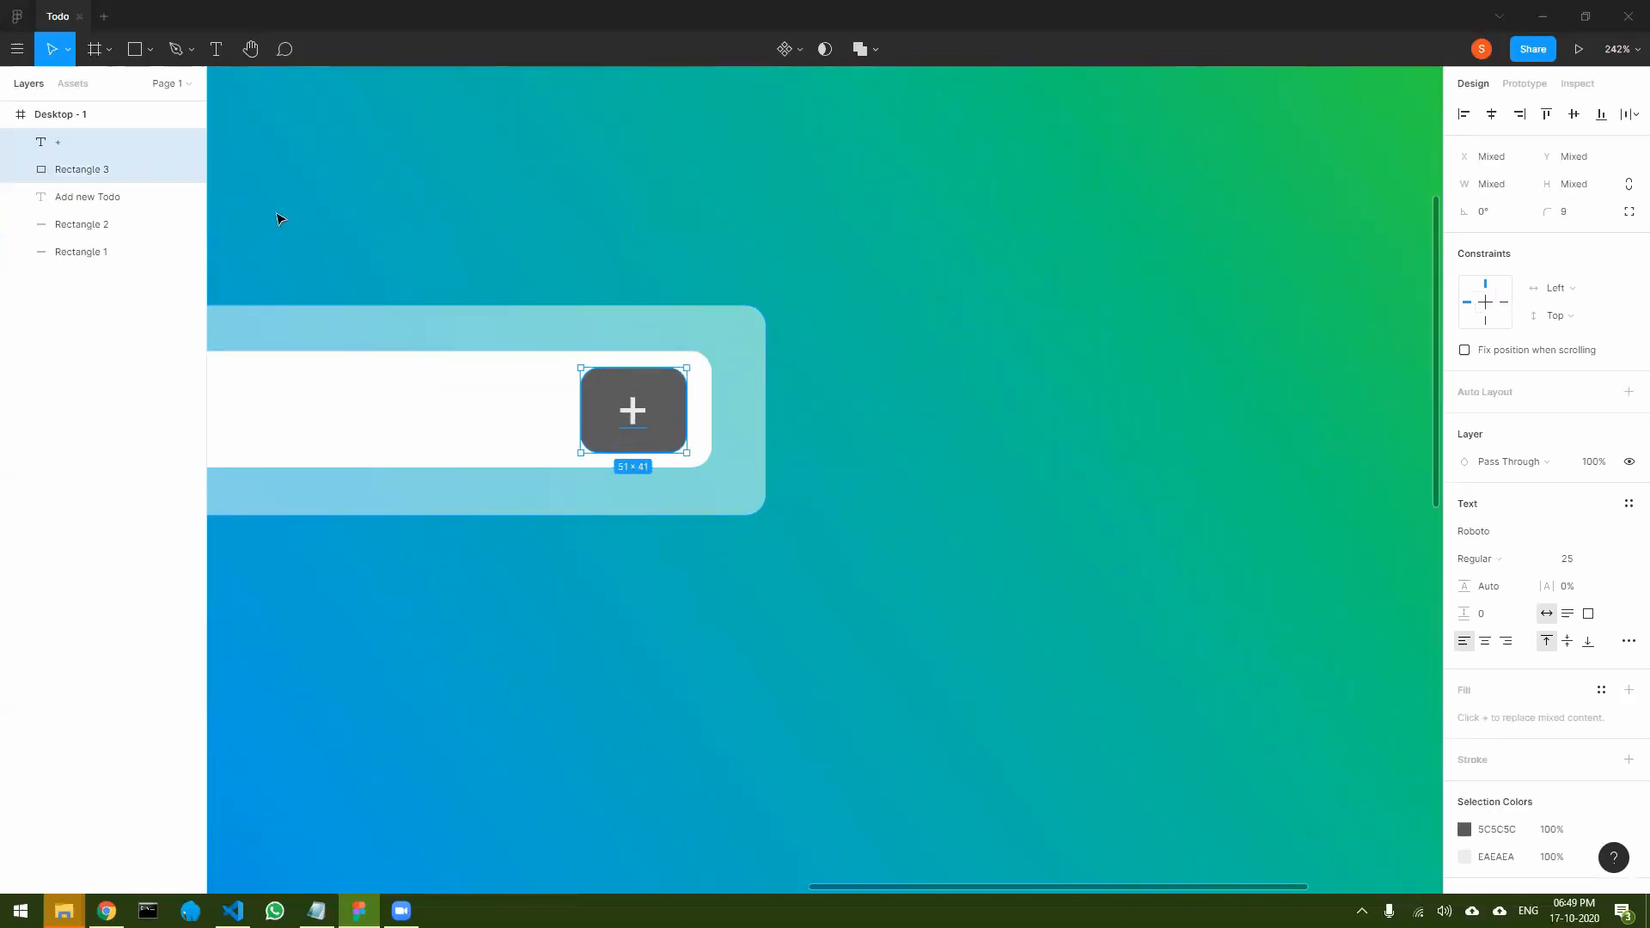
key("ctrl+g")
double_click(68, 142)
type("Button")
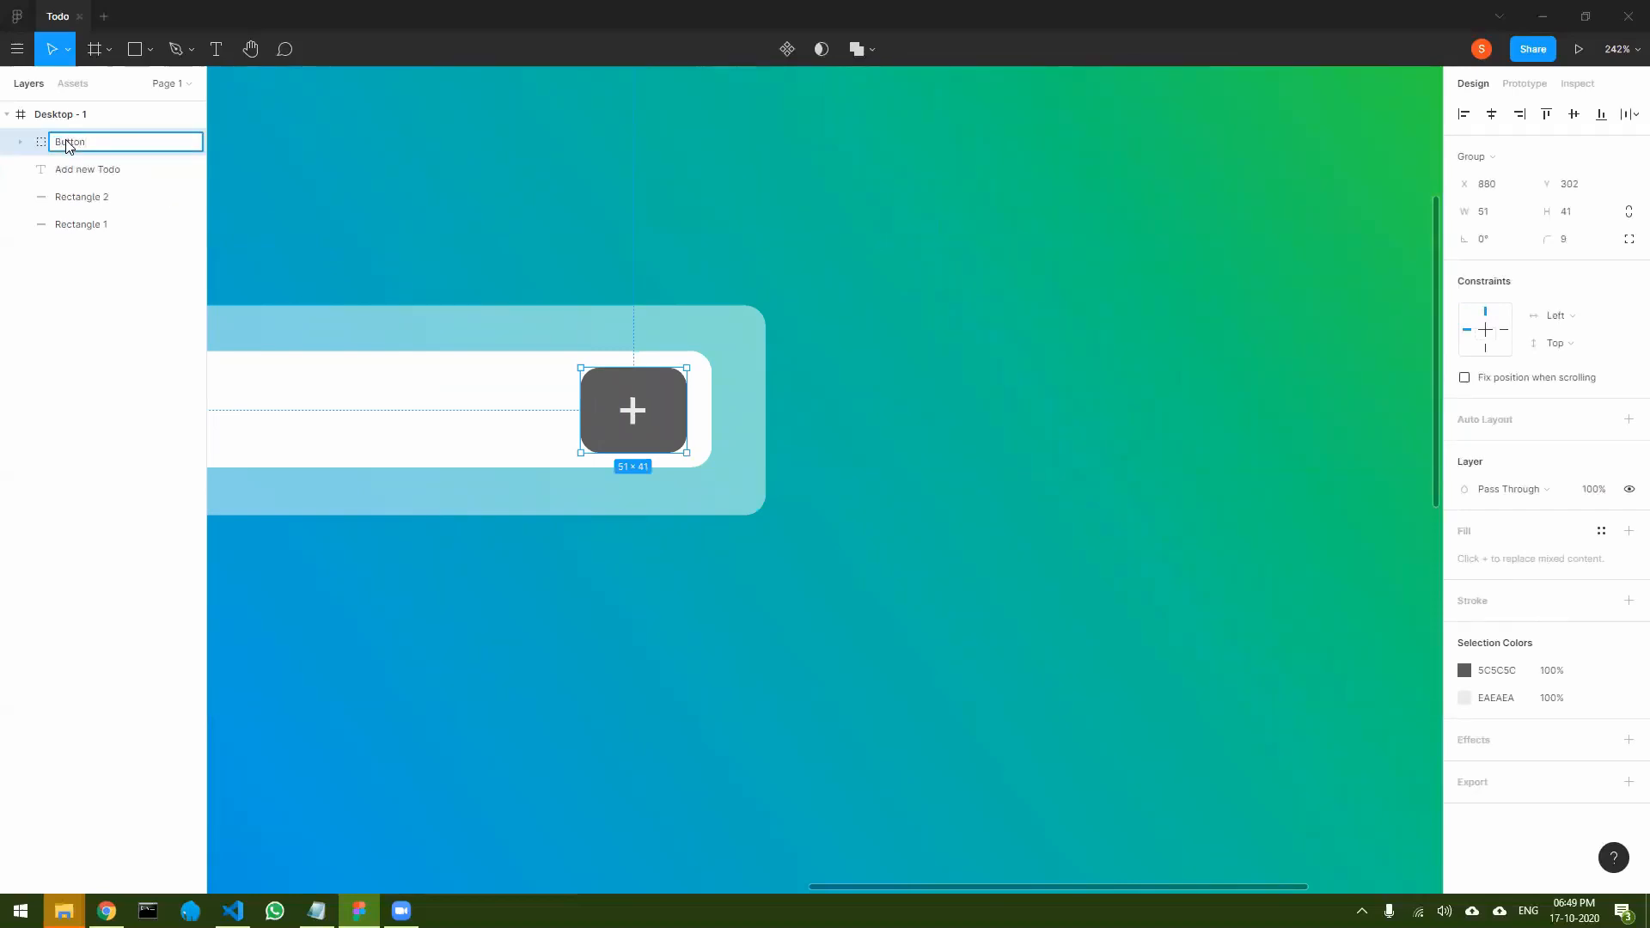
key("Return")
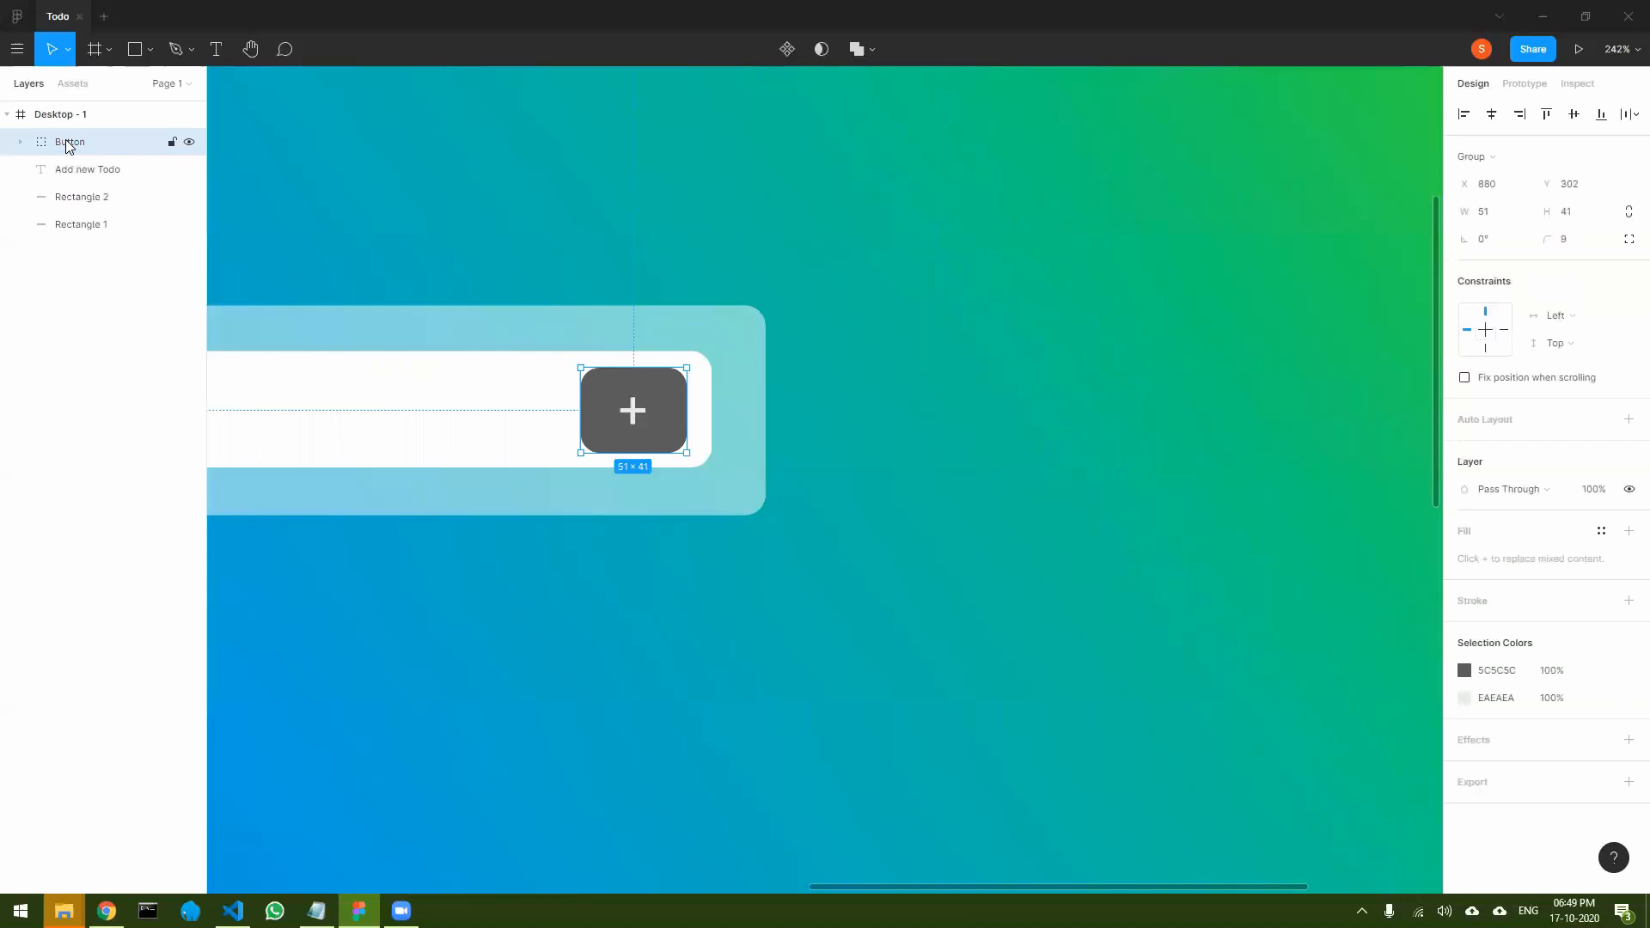
- Group the "Add new Todo" text, the white field rectangle and the Button group together
left_click_drag(393, 641, 924, 608)
left_click(666, 391)
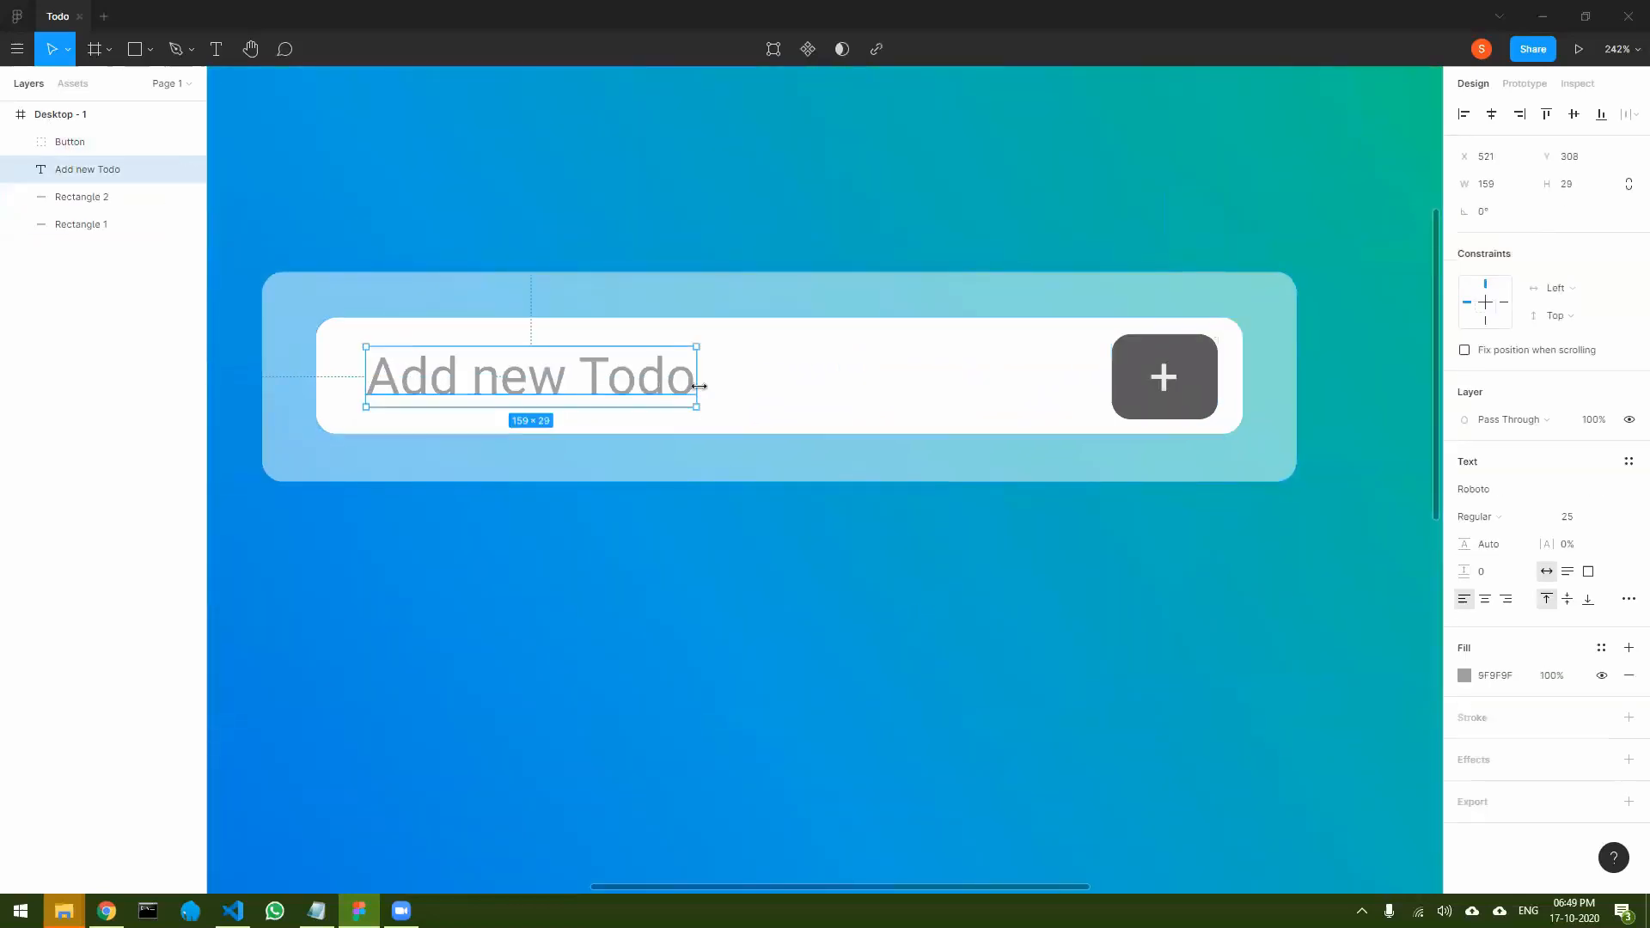
left_click(805, 389, "shift")
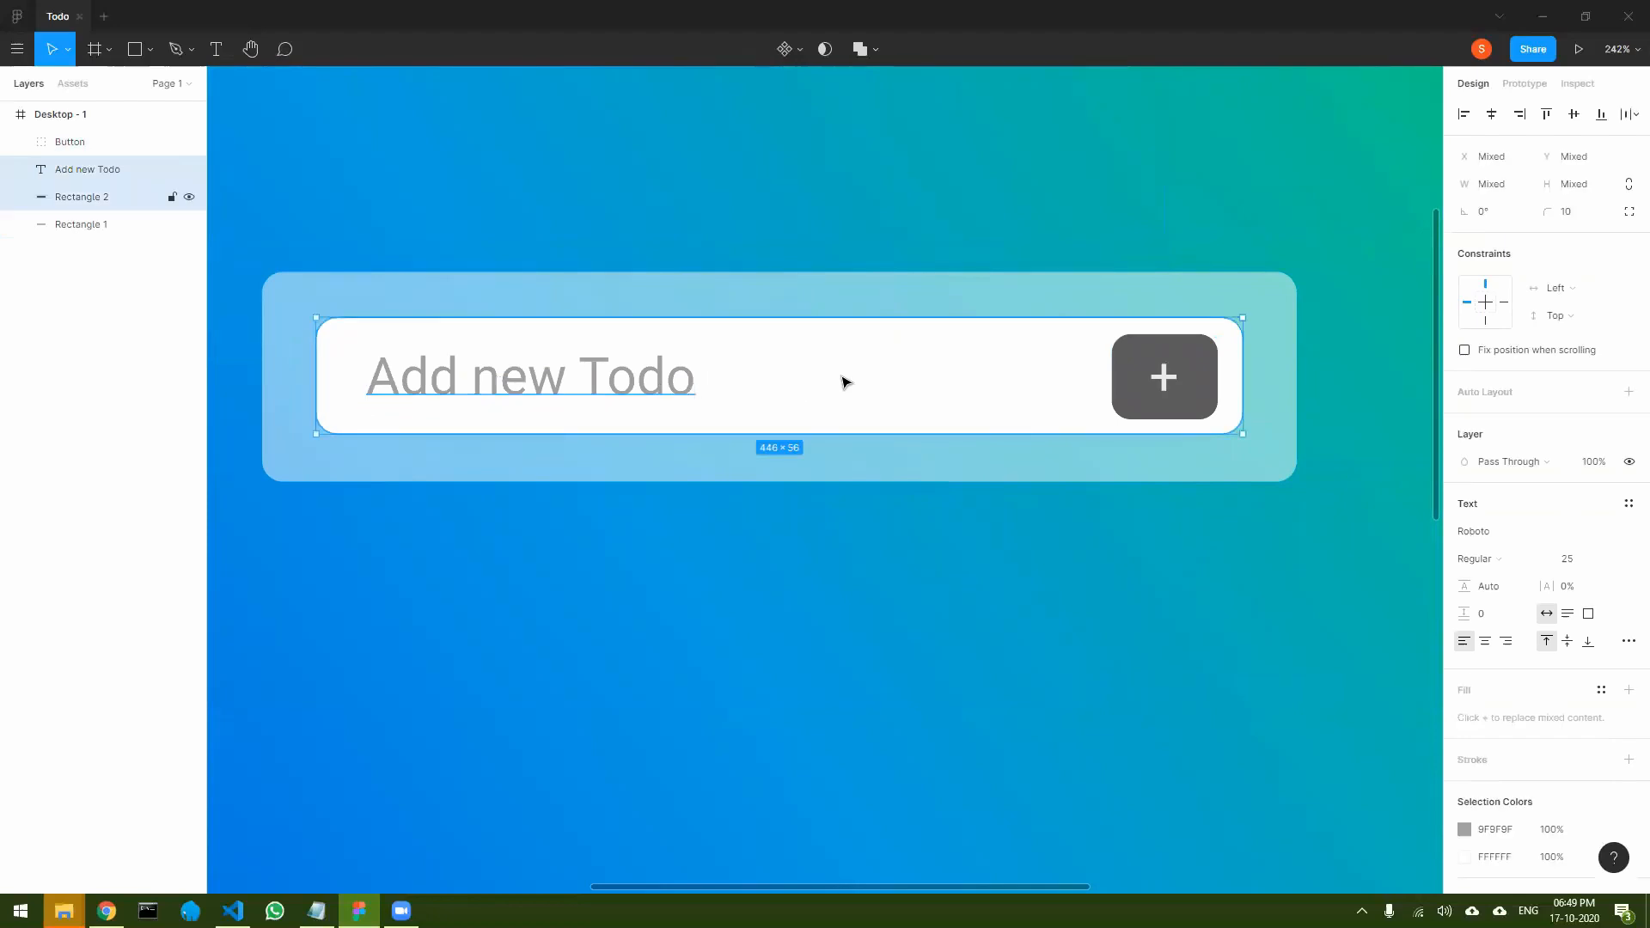
left_click(1126, 380, "shift")
key("ctrl+g")
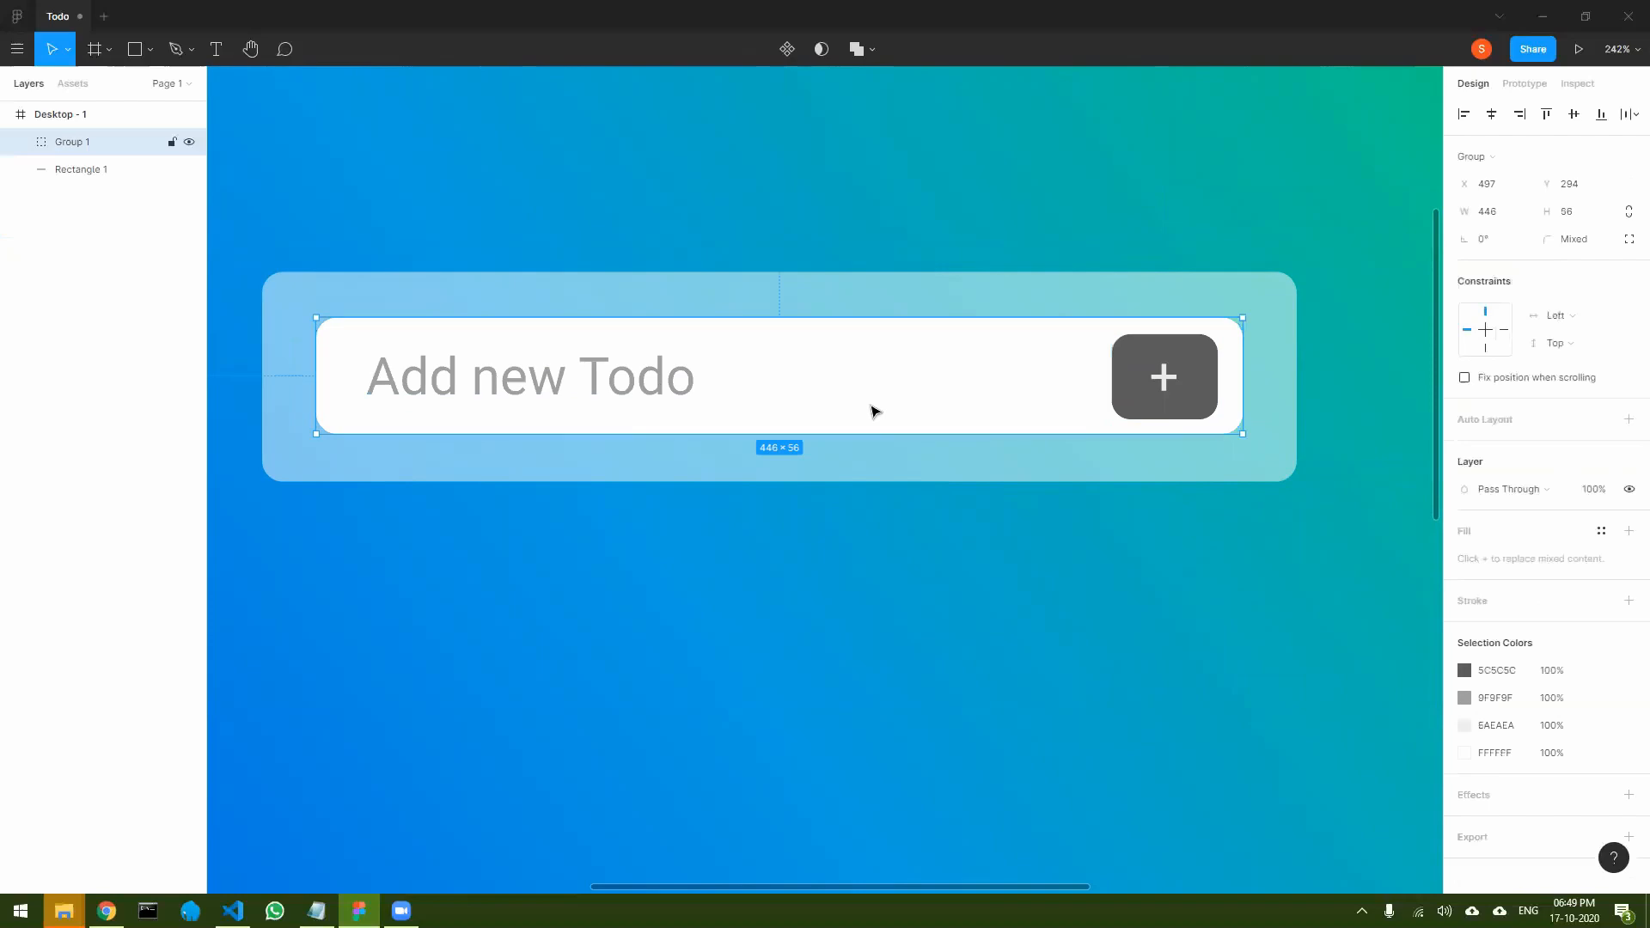
- Rename the group containing the white field, its text and the button as Input
key("n")
key("p")
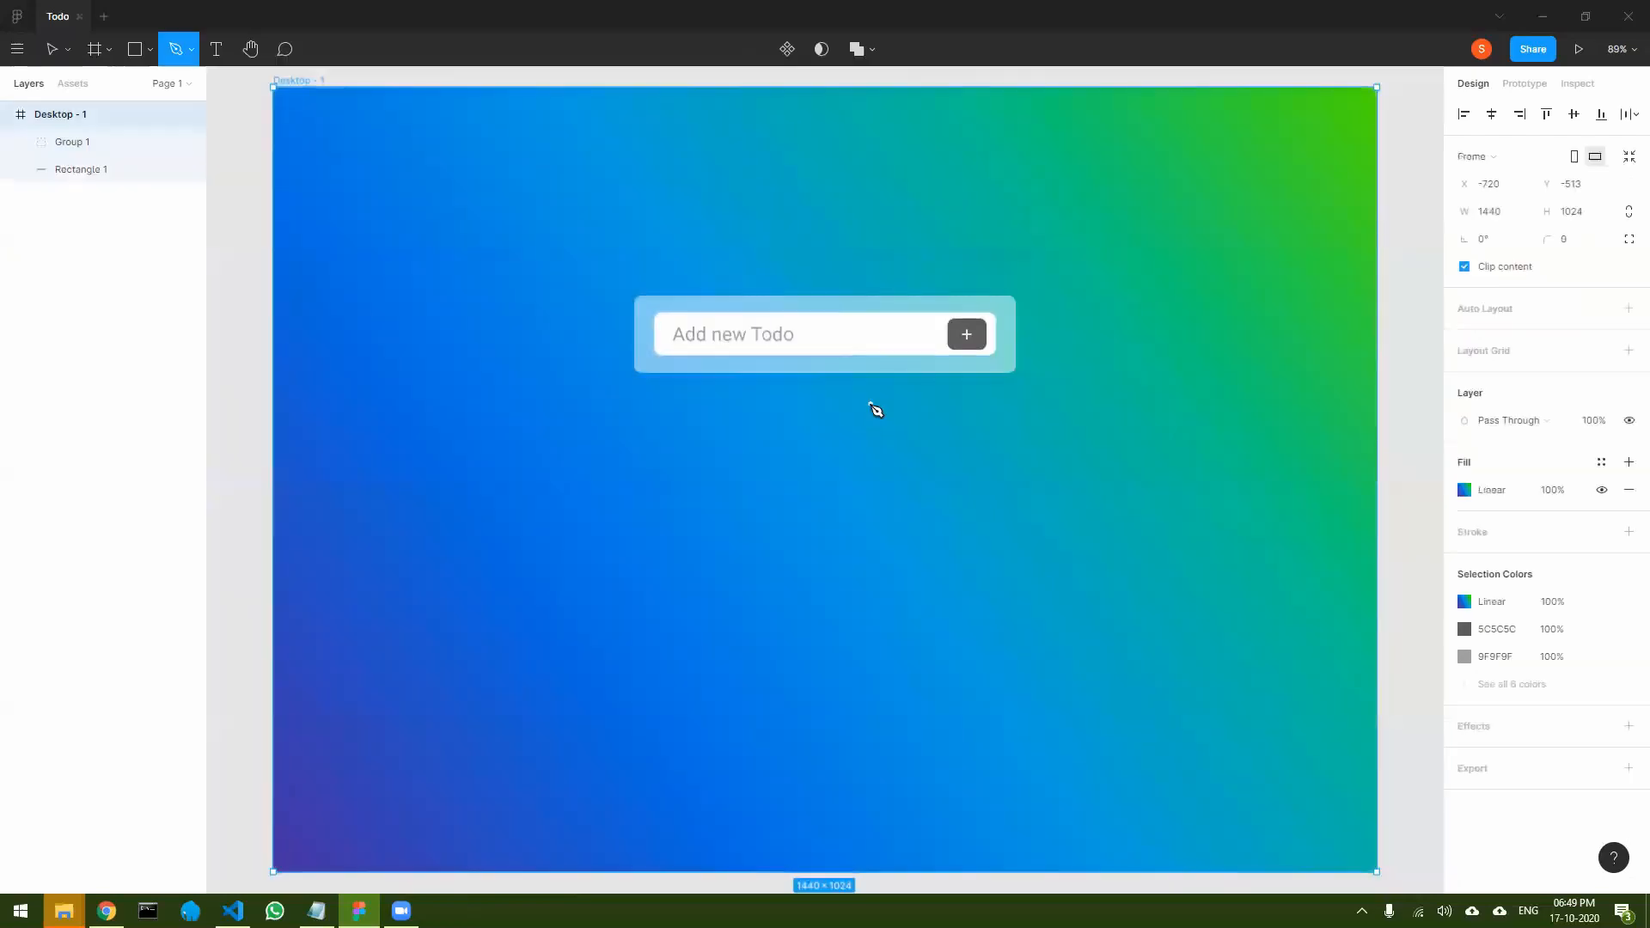
key("t")
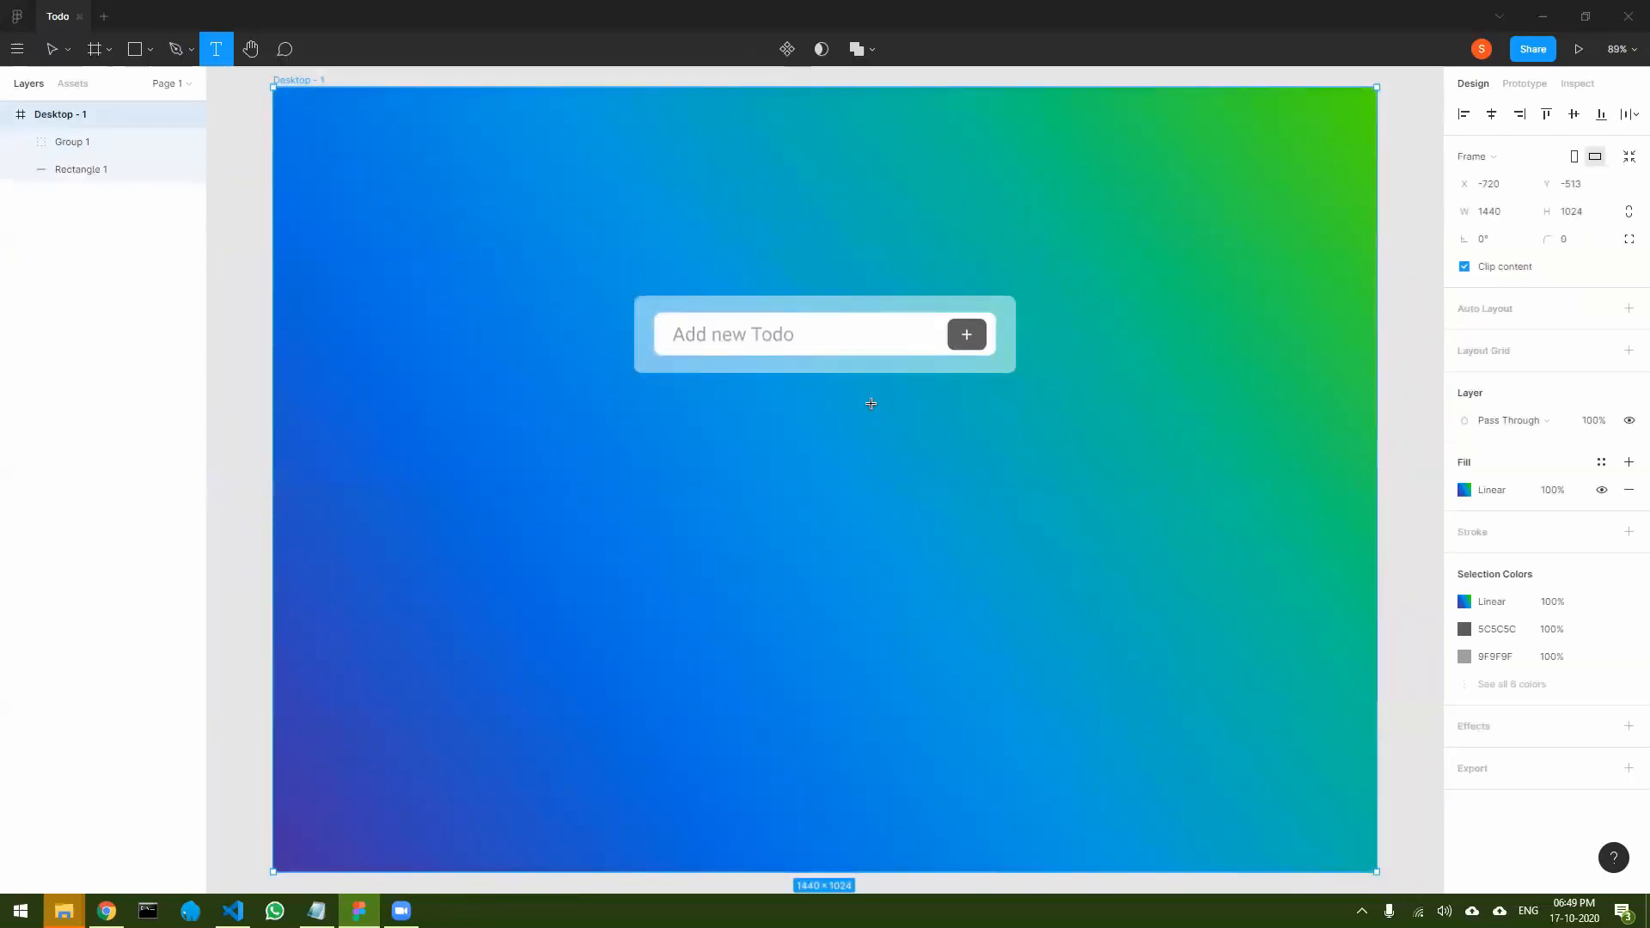
left_click(89, 146)
double_click(88, 146)
type("Input")
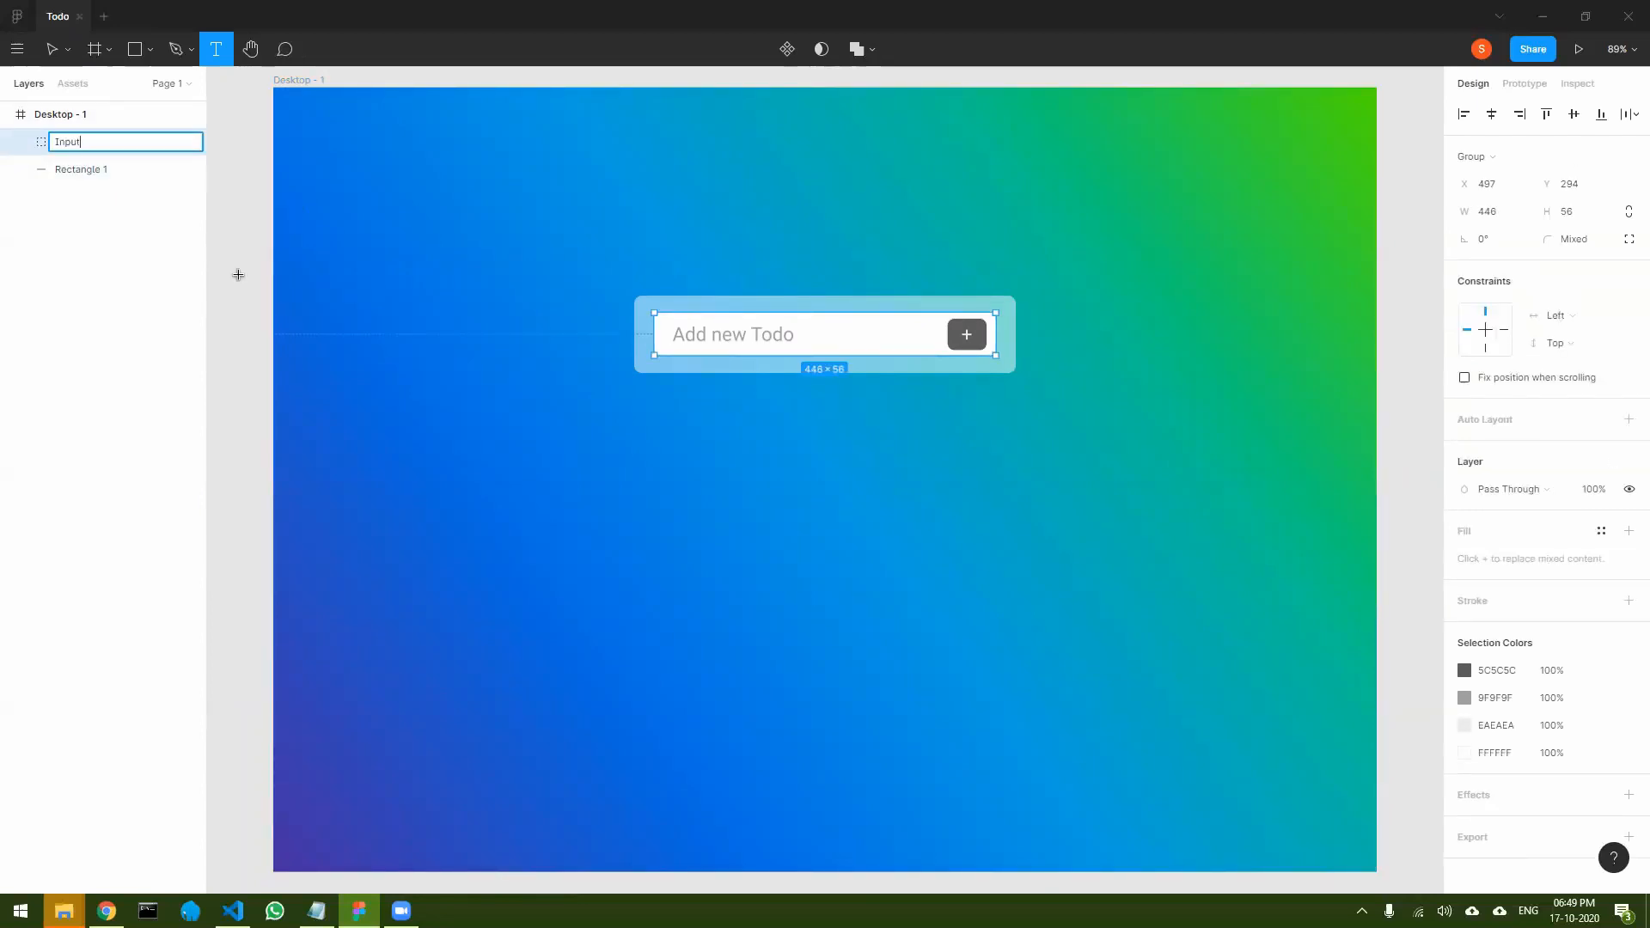
key("Return")
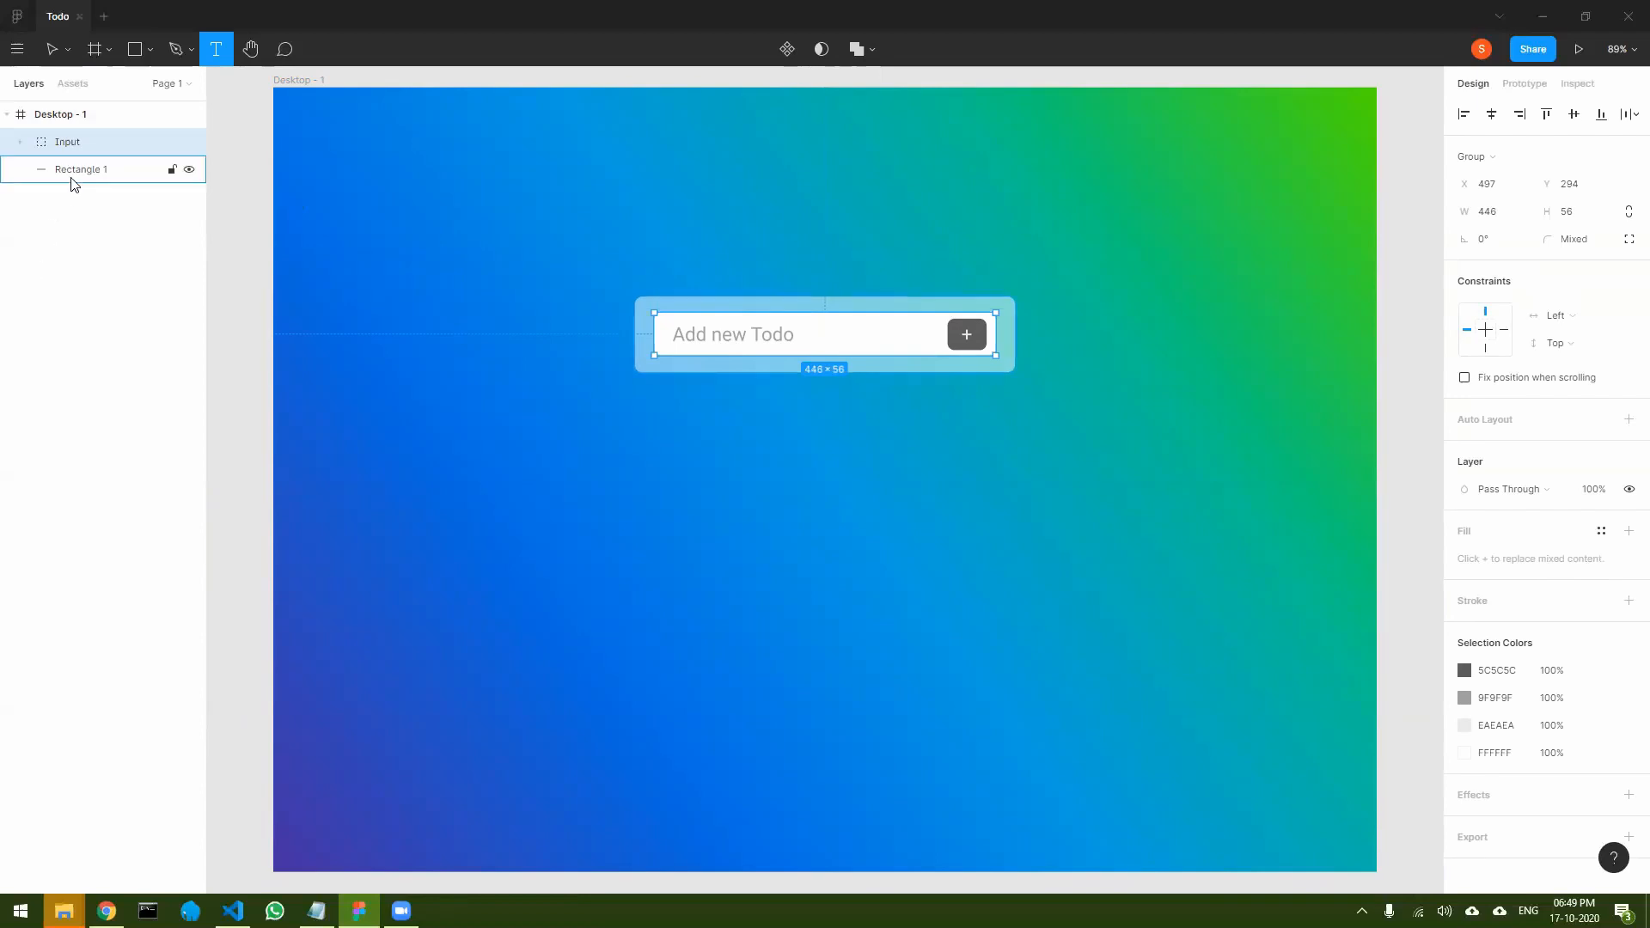
- Group the Input group with the translucent rectangle behind it and name the new group Form
left_click(102, 169)
left_click(76, 143, "shift")
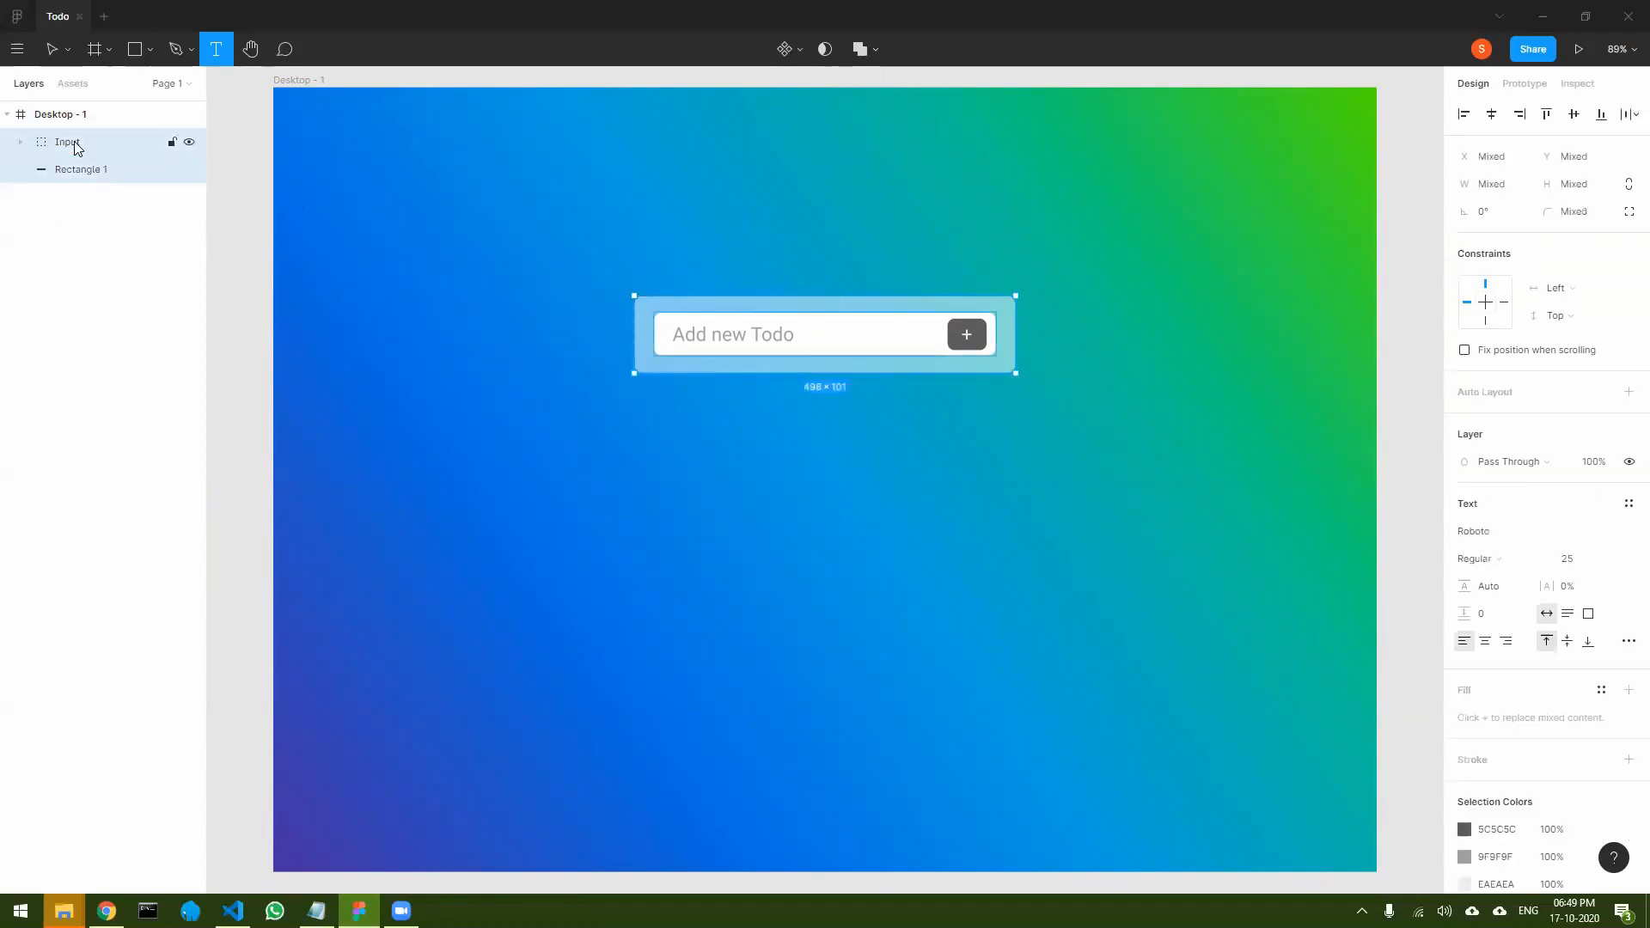
key("ctrl+g")
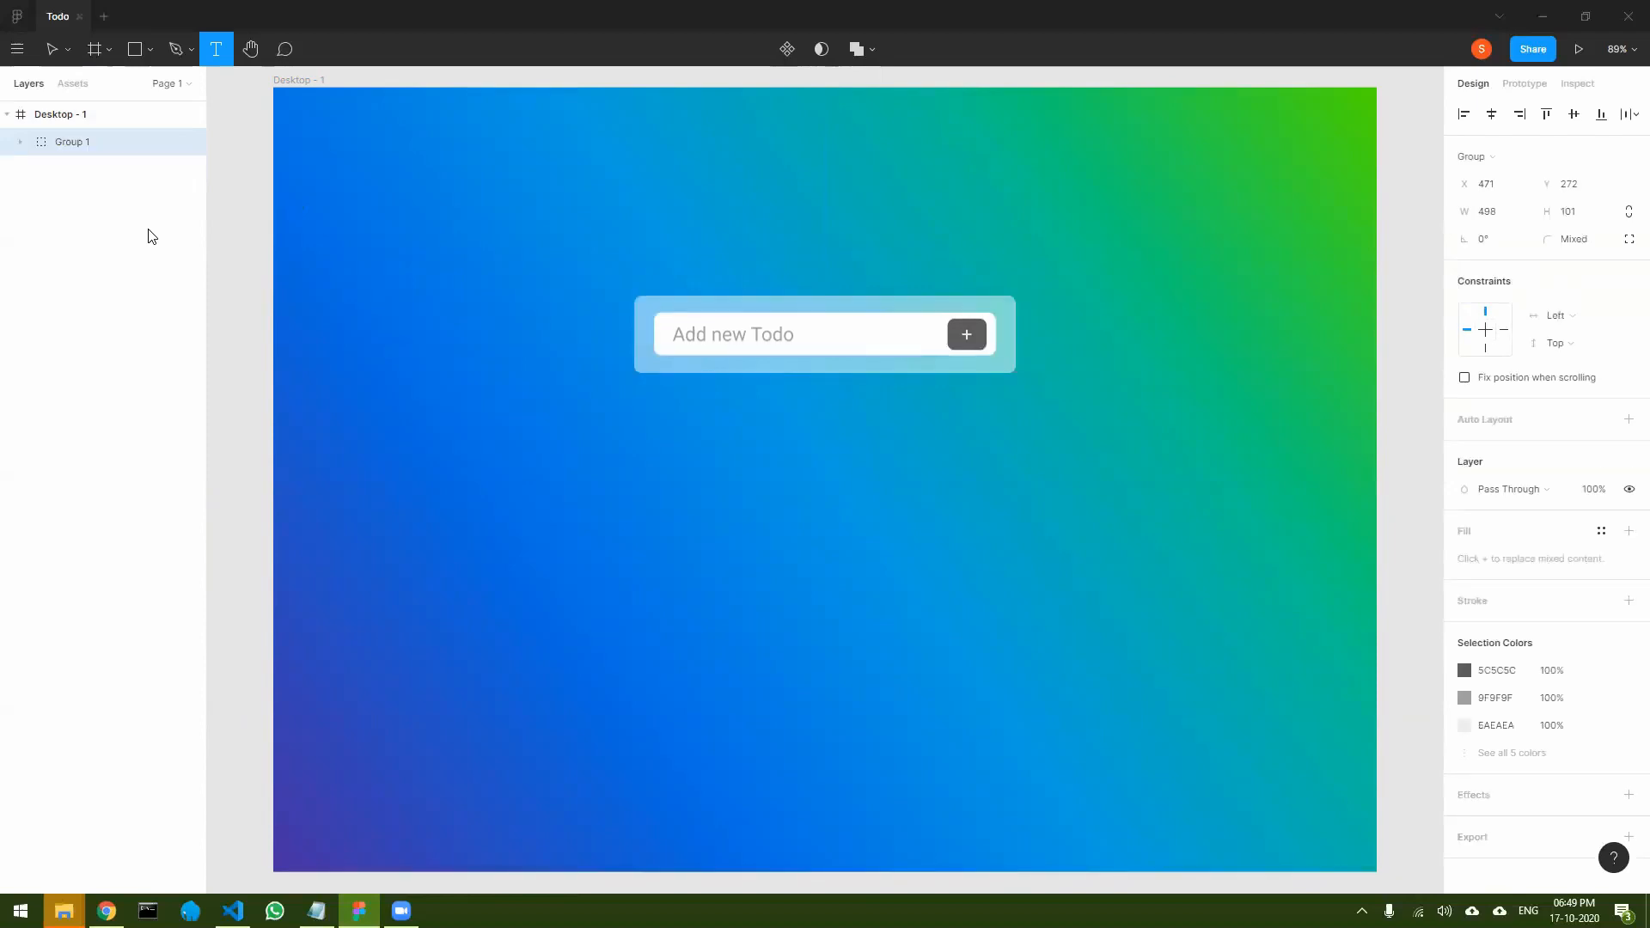
double_click(74, 146)
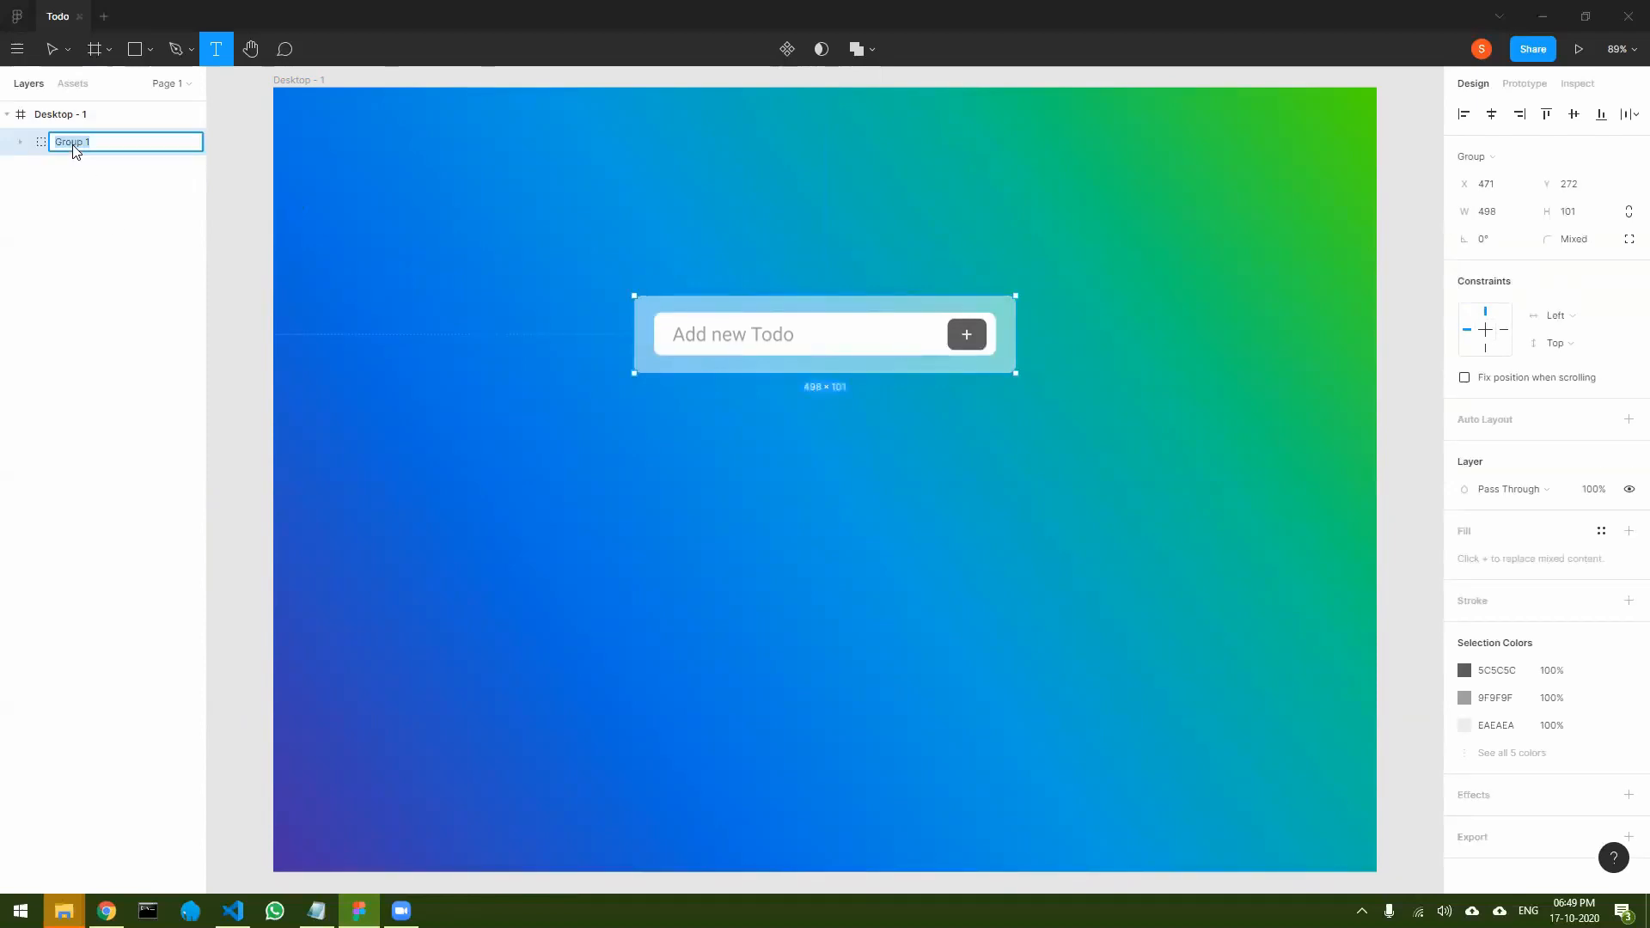
type("Form")
key("Return")
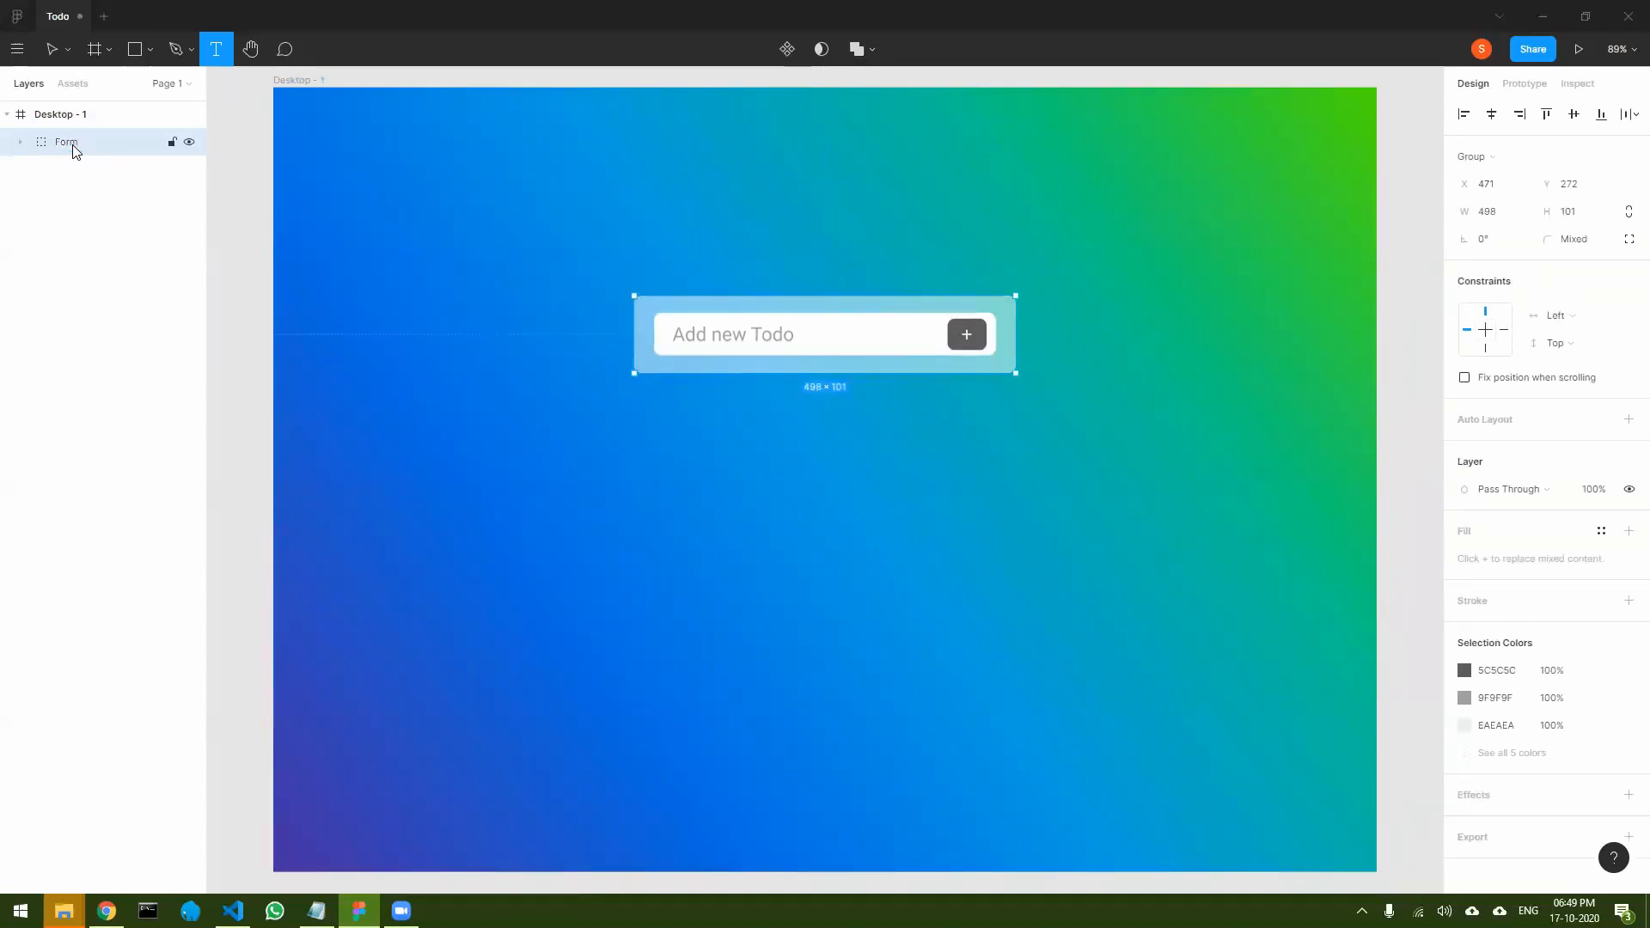
- Draw a 498 × 385 rectangle below the form, aligned to its width, and fill it with white FFFFFF
left_click(681, 461)
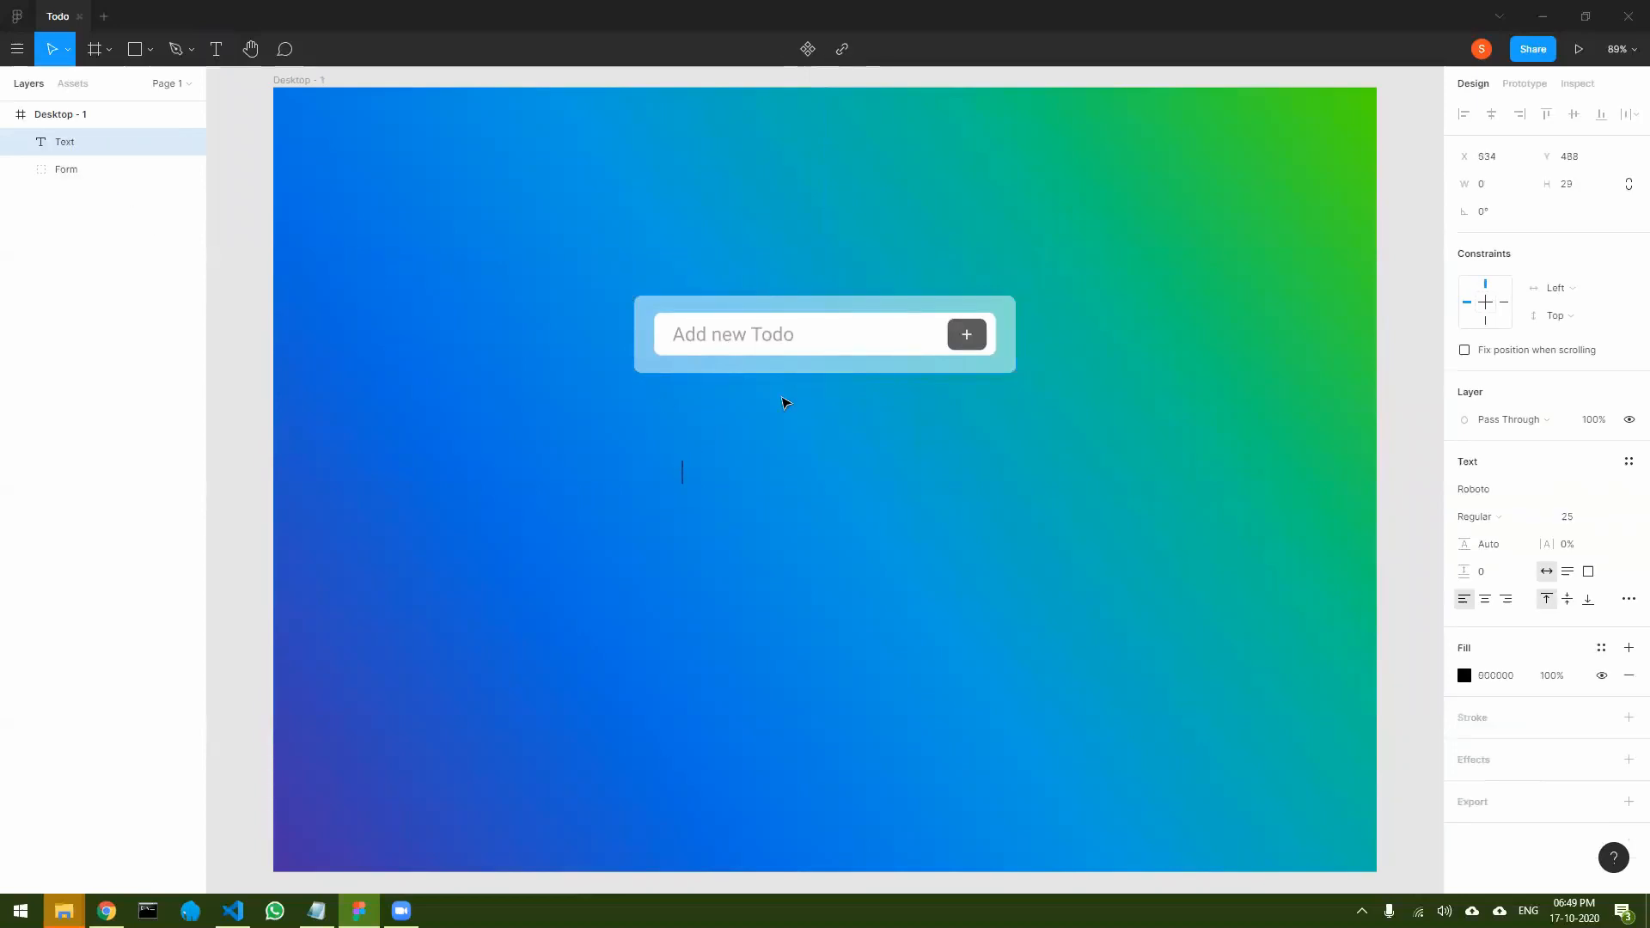
left_click(795, 412)
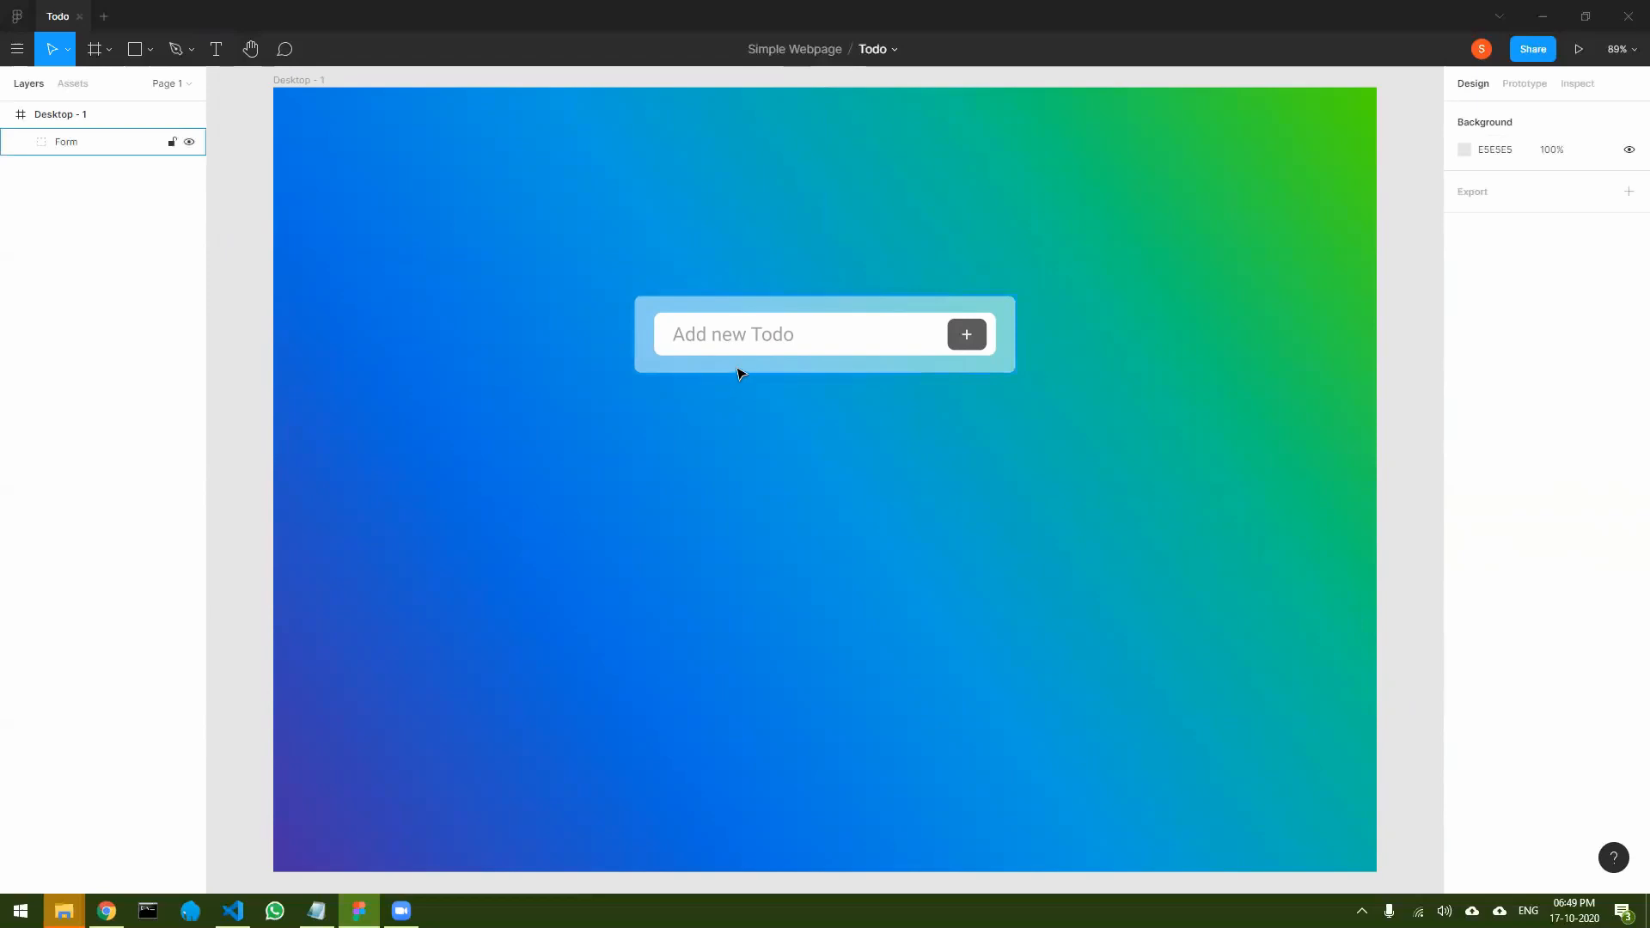
left_click(134, 49)
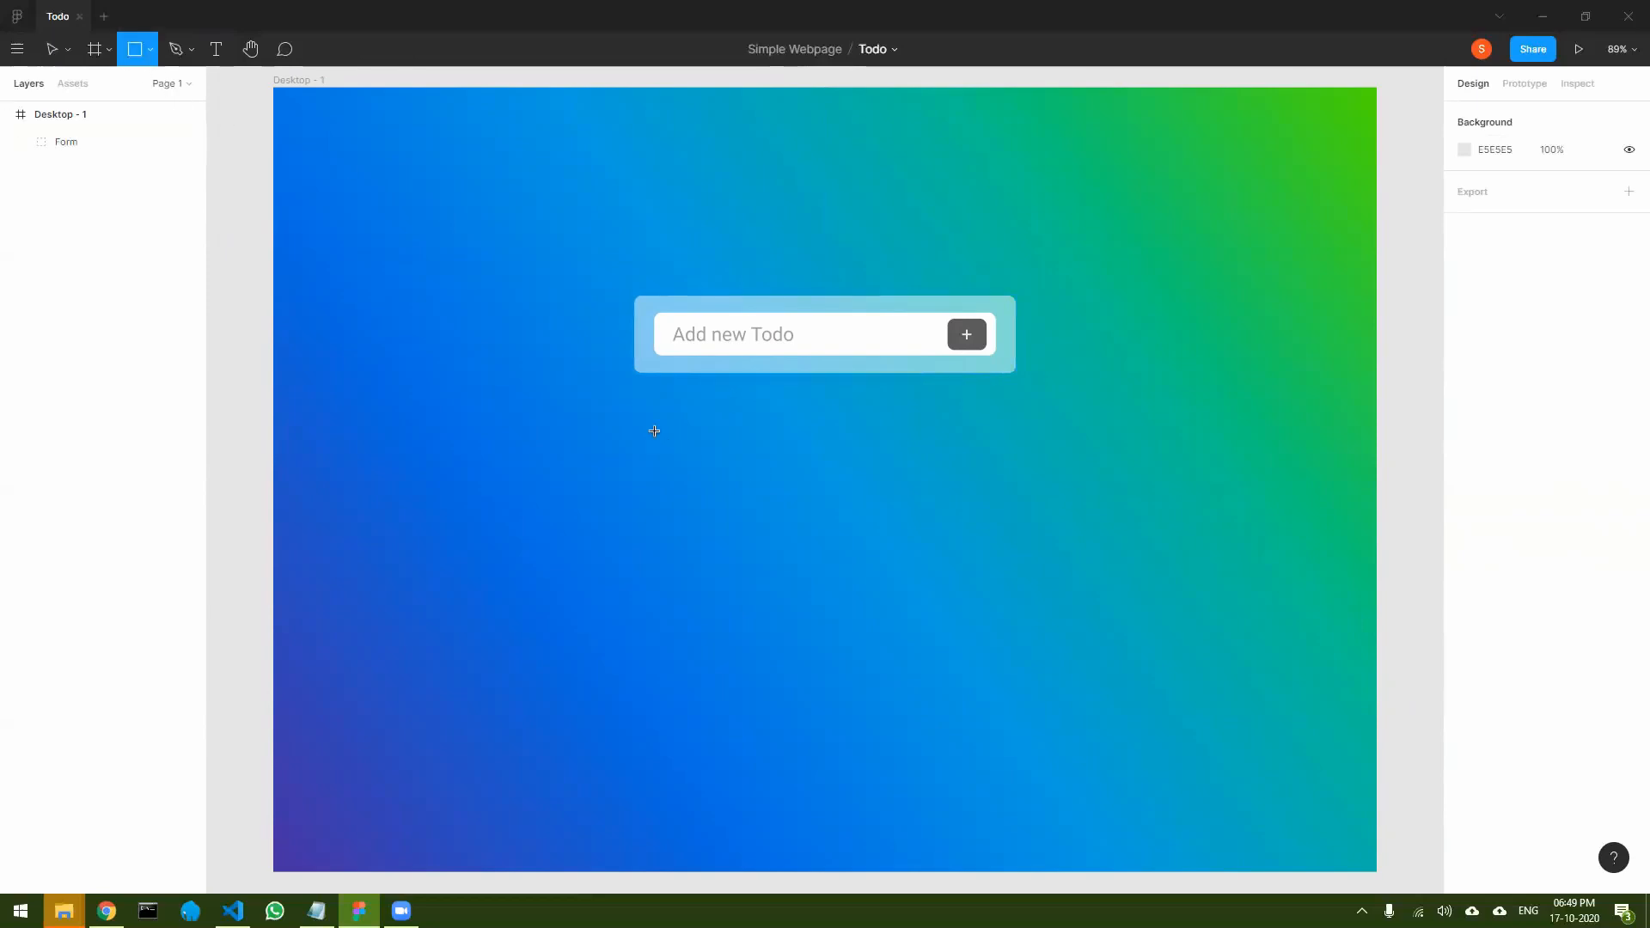
mouse_move(640, 400)
left_mouse_down()
mouse_move(884, 547)
mouse_move(1010, 691)
left_mouse_up()
left_click_drag(638, 525, 630, 524)
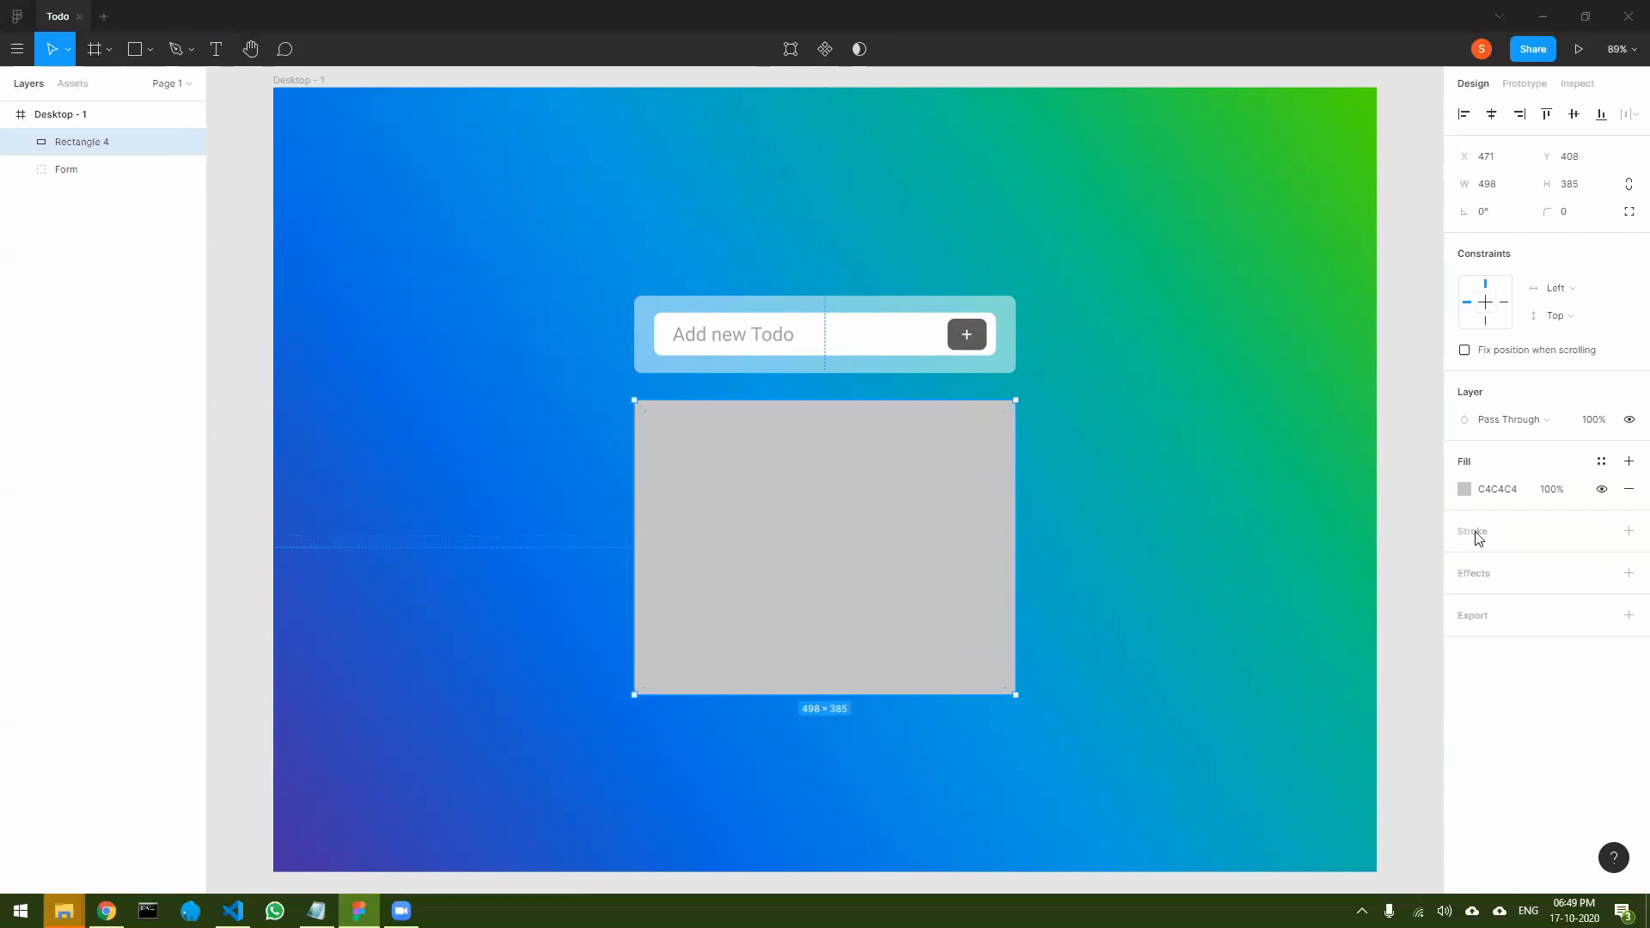
left_click(1464, 489)
left_click_drag(1356, 549, 1162, 448)
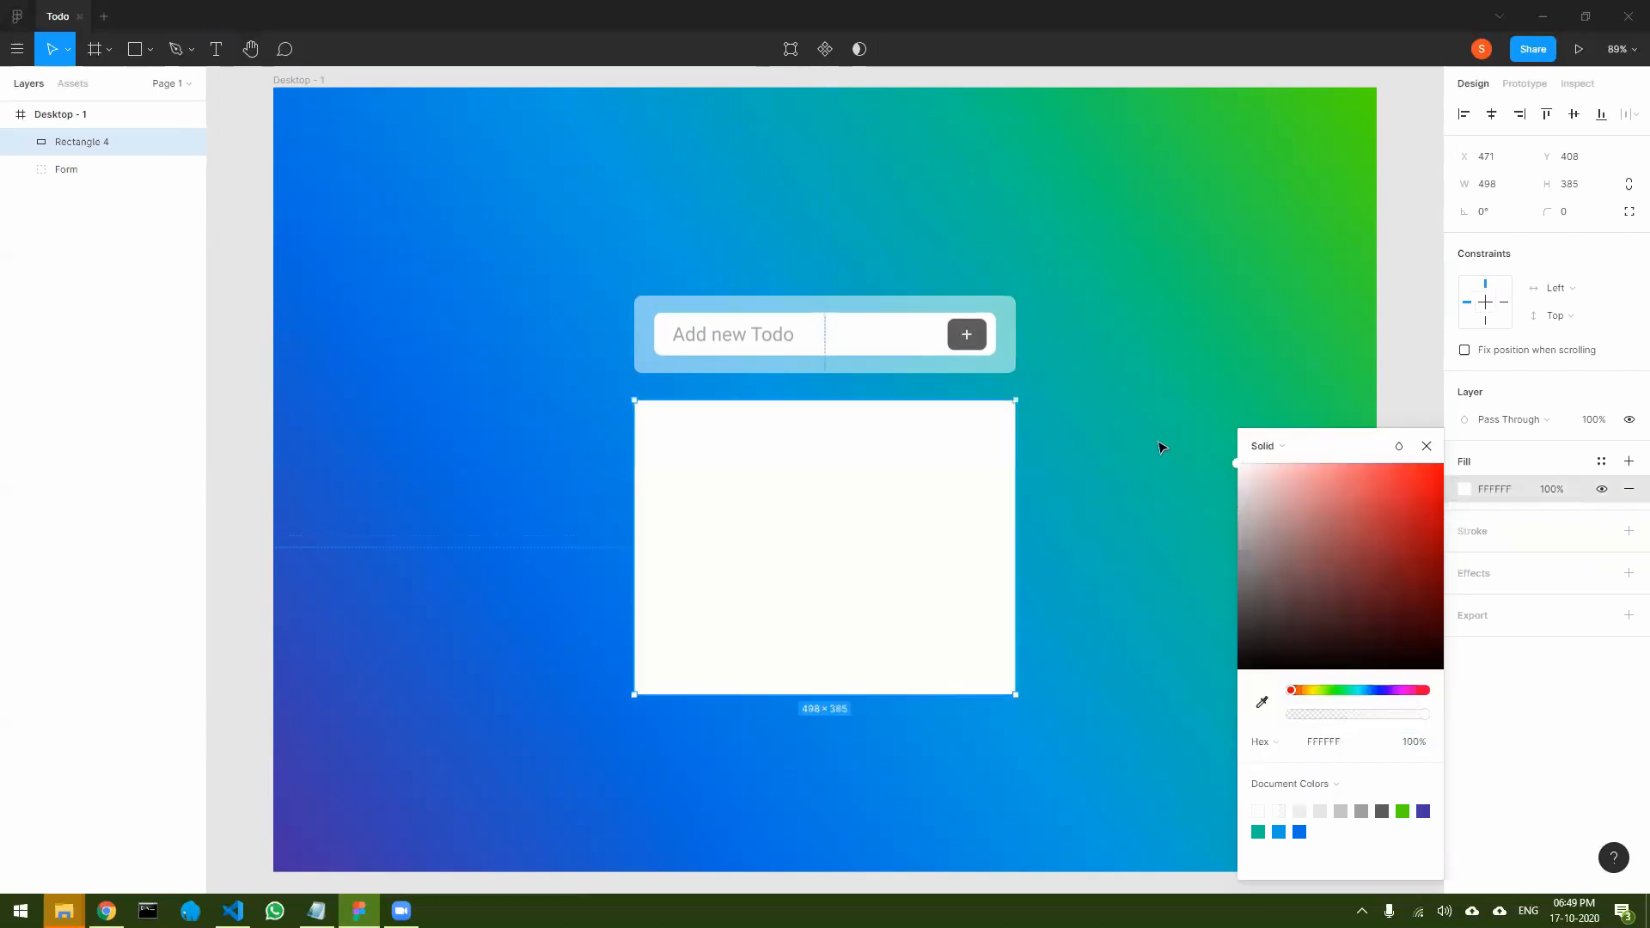
- Reduce the white panel's fill opacity to 51% and round its corners to a radius of 10
left_click_drag(1399, 714, 1363, 720)
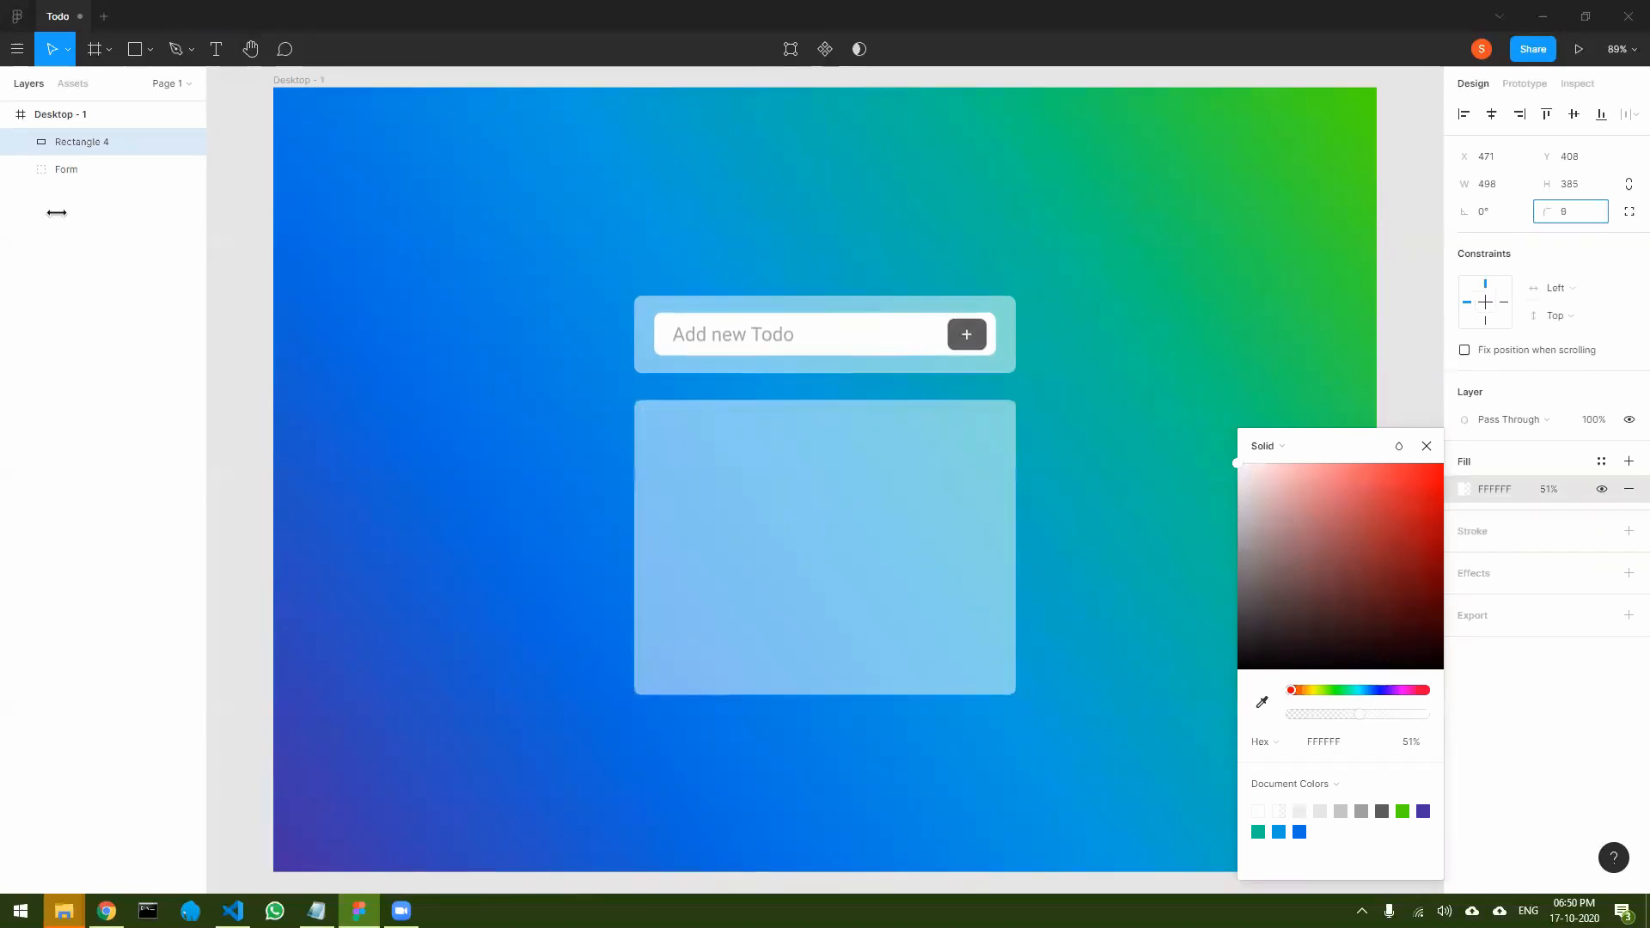
left_click_drag(1537, 214, 1544, 213)
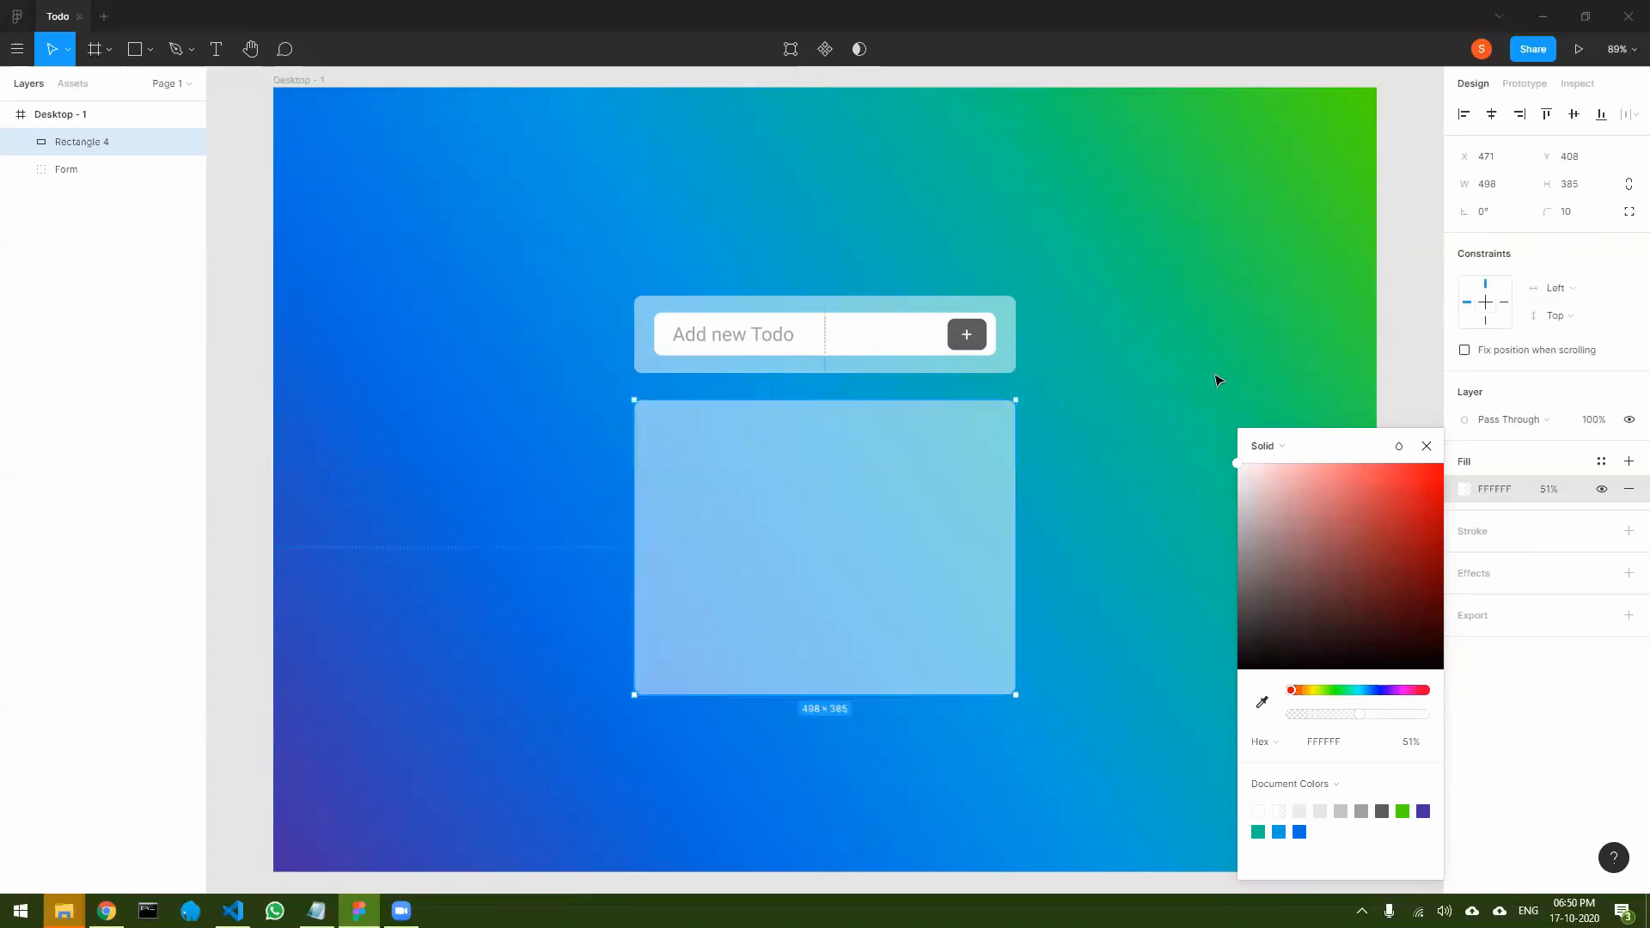
left_click(1135, 424)
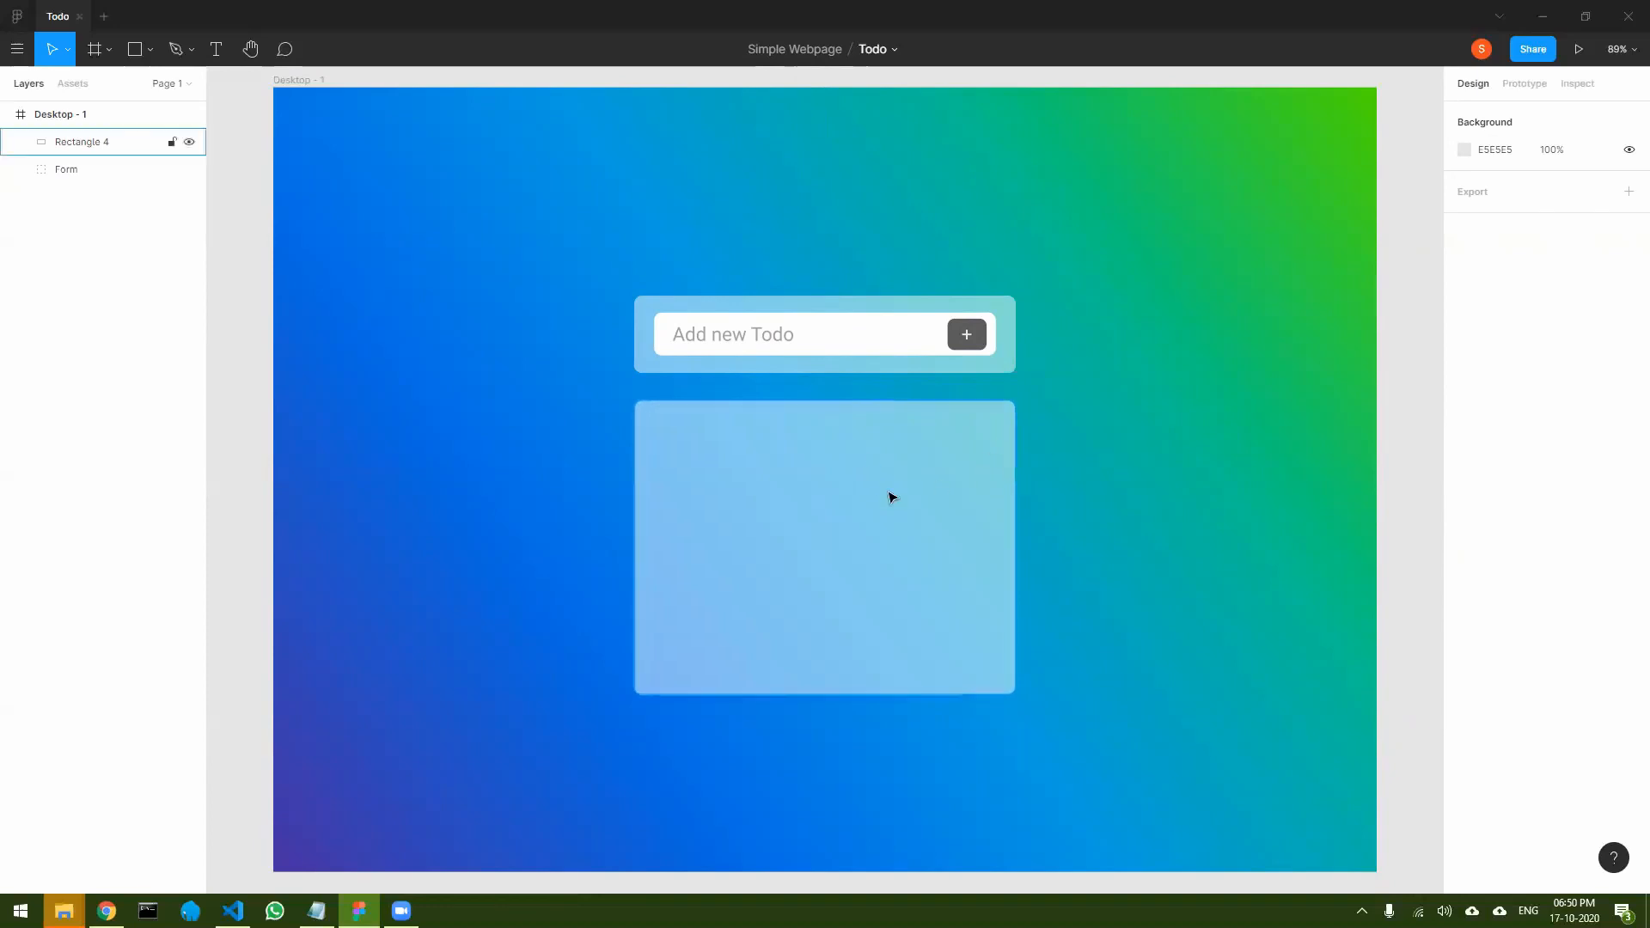
left_click(892, 494)
left_click(1154, 478)
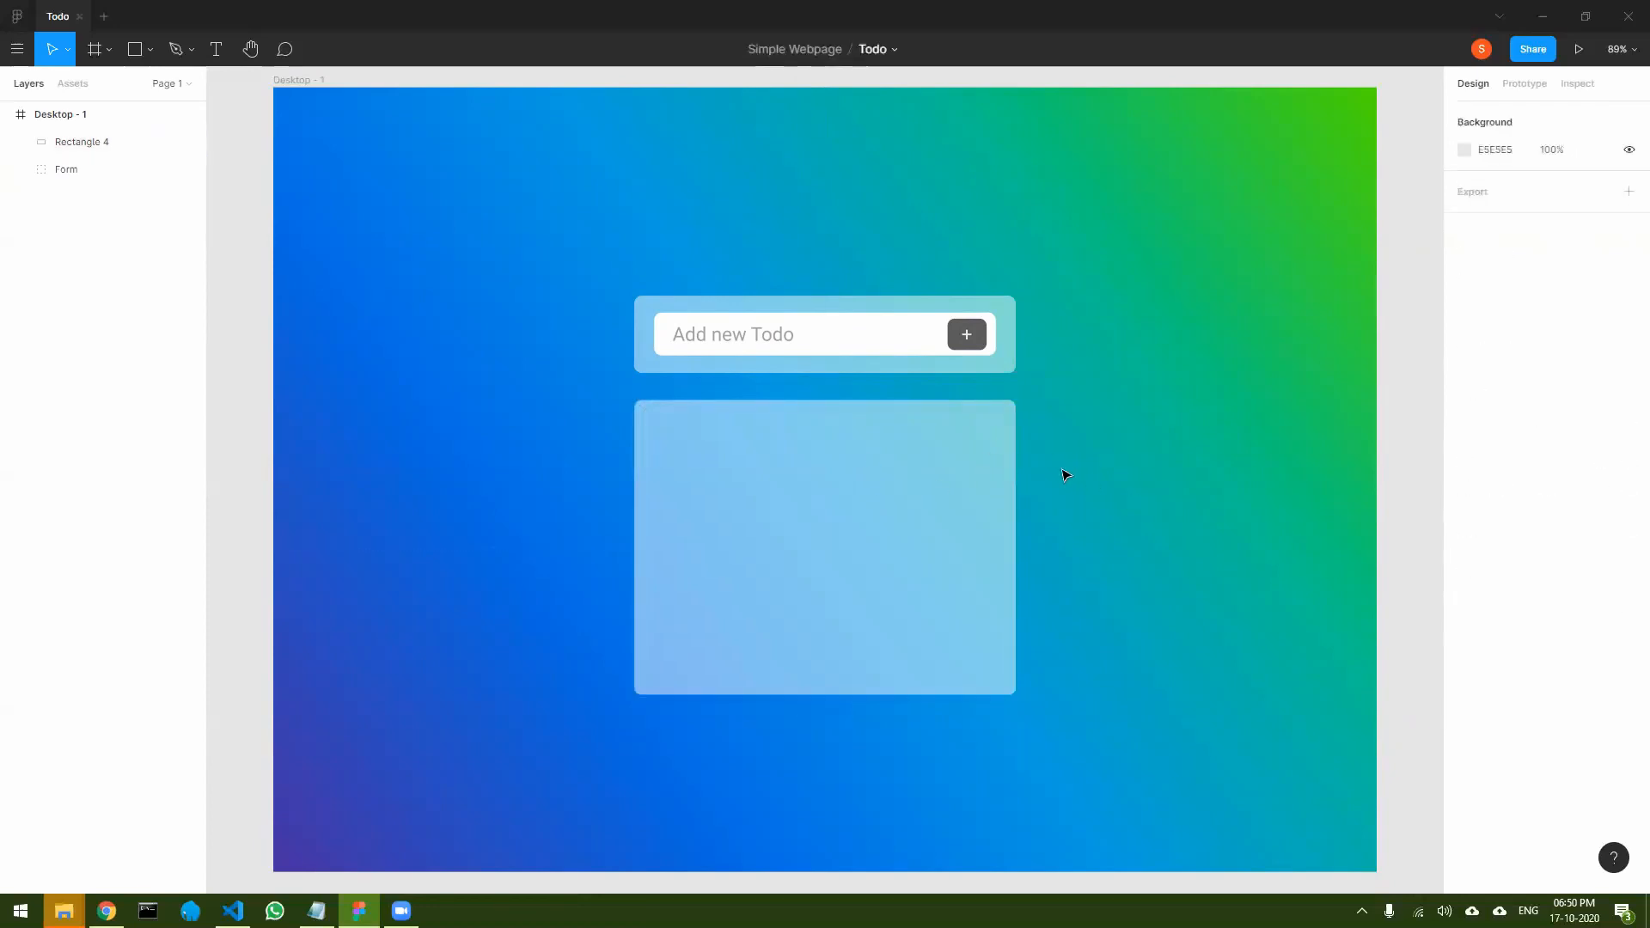
- Add the heading text "Todo’s" in the upper-left corner of the translucent panel
left_click(215, 49)
left_click(662, 427)
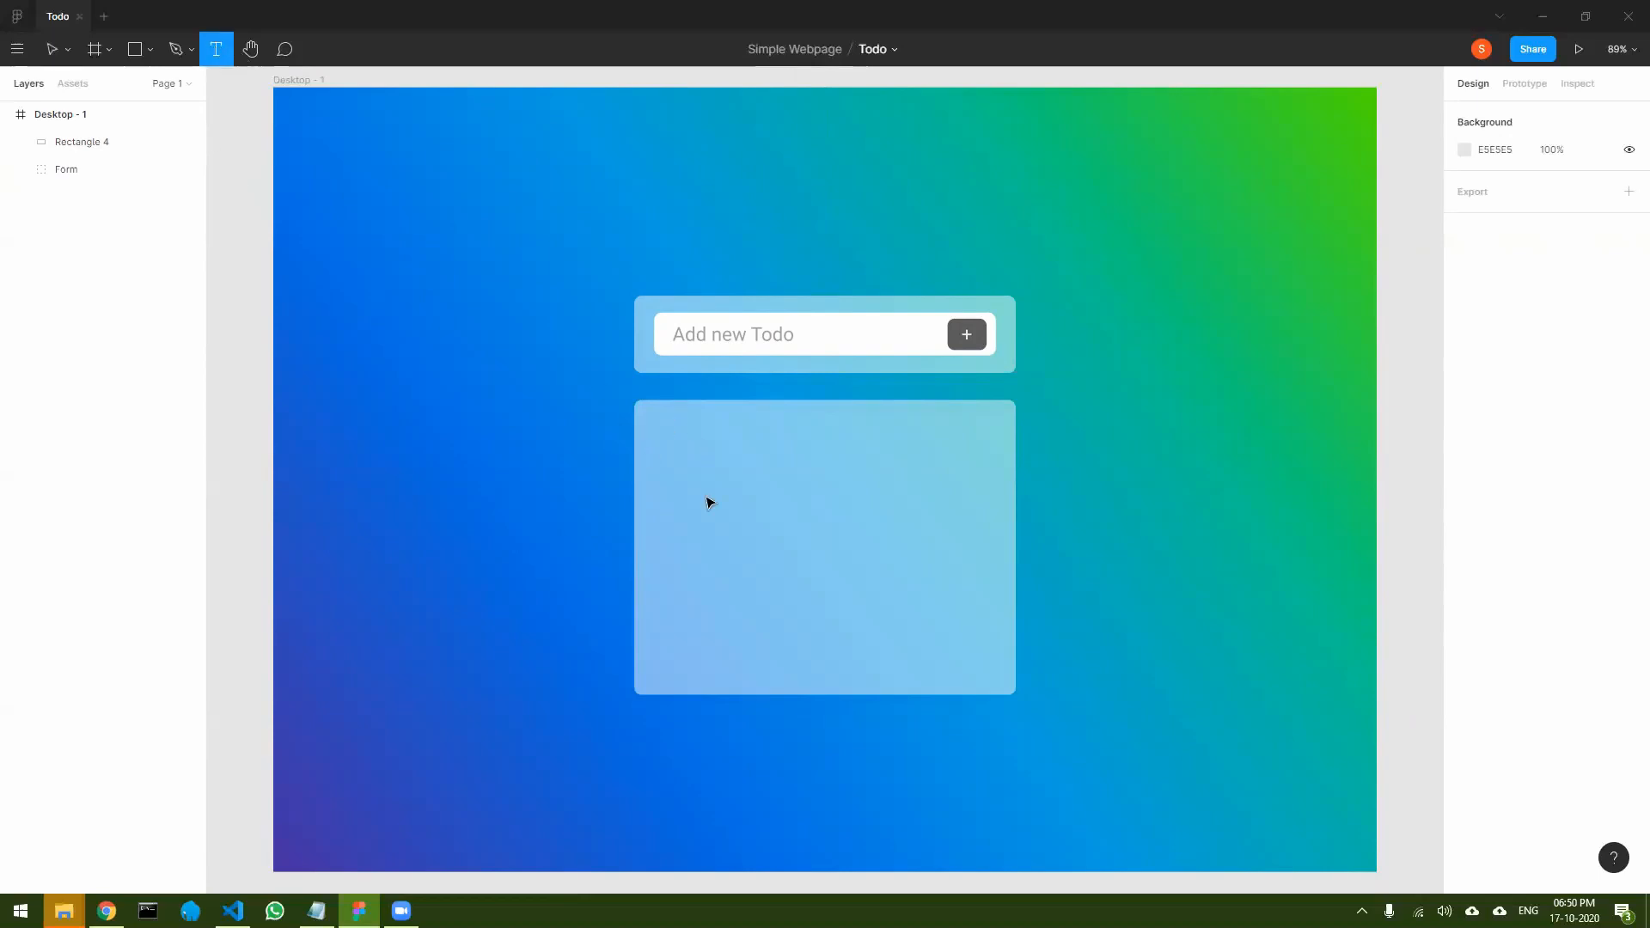
type("Todo")
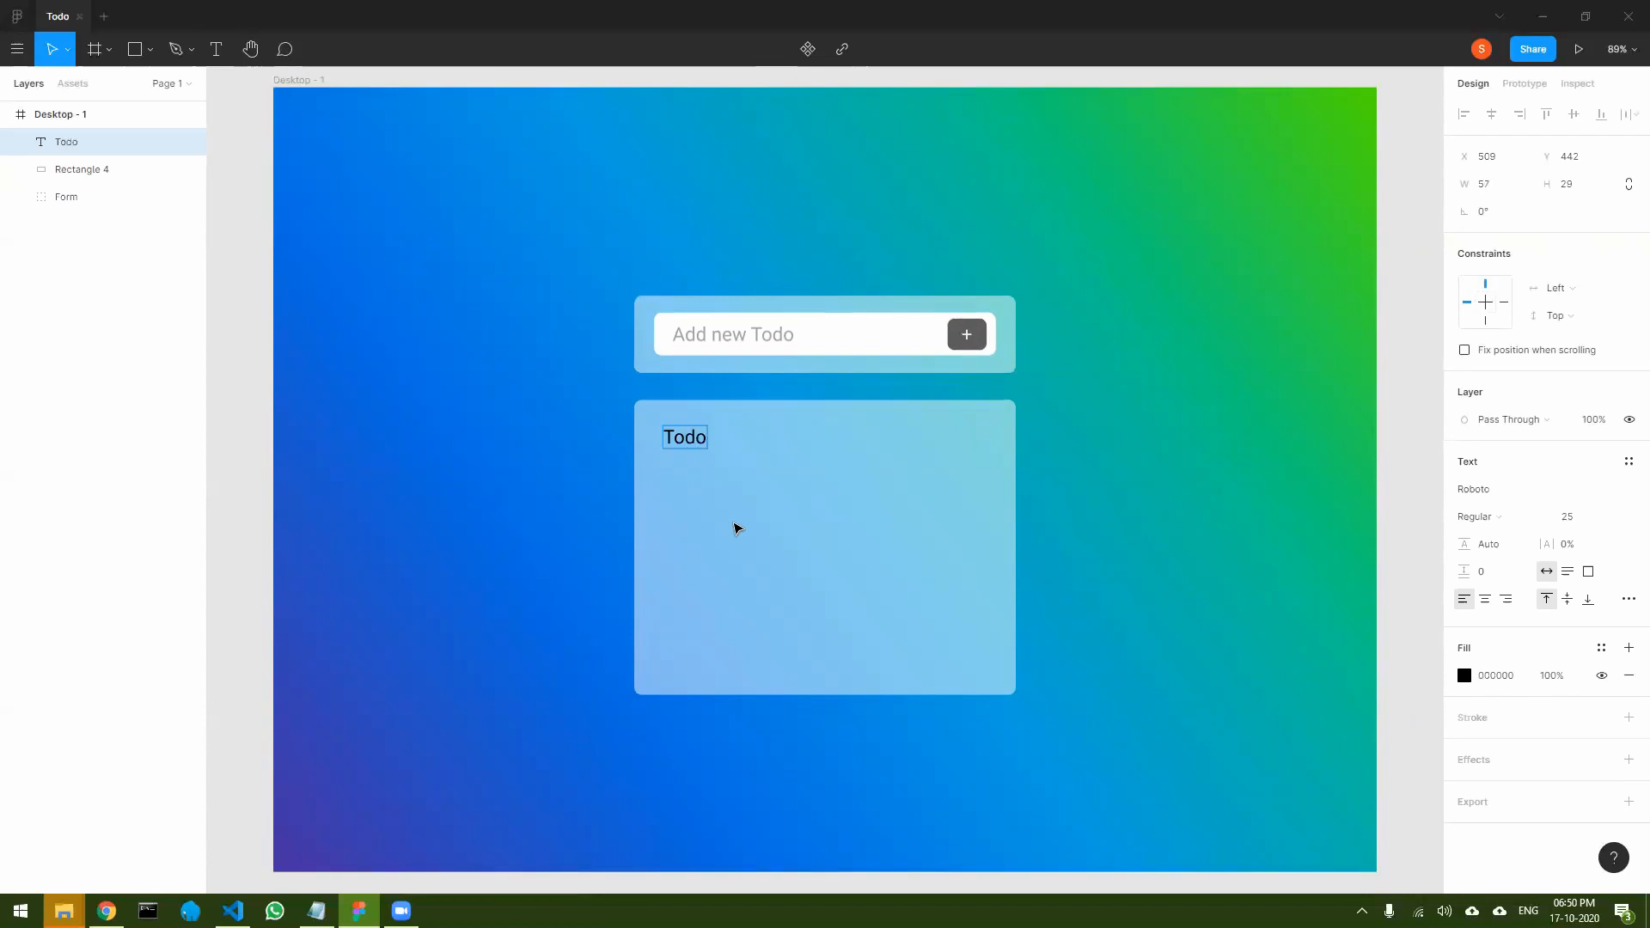
type("’s")
key("Escape")
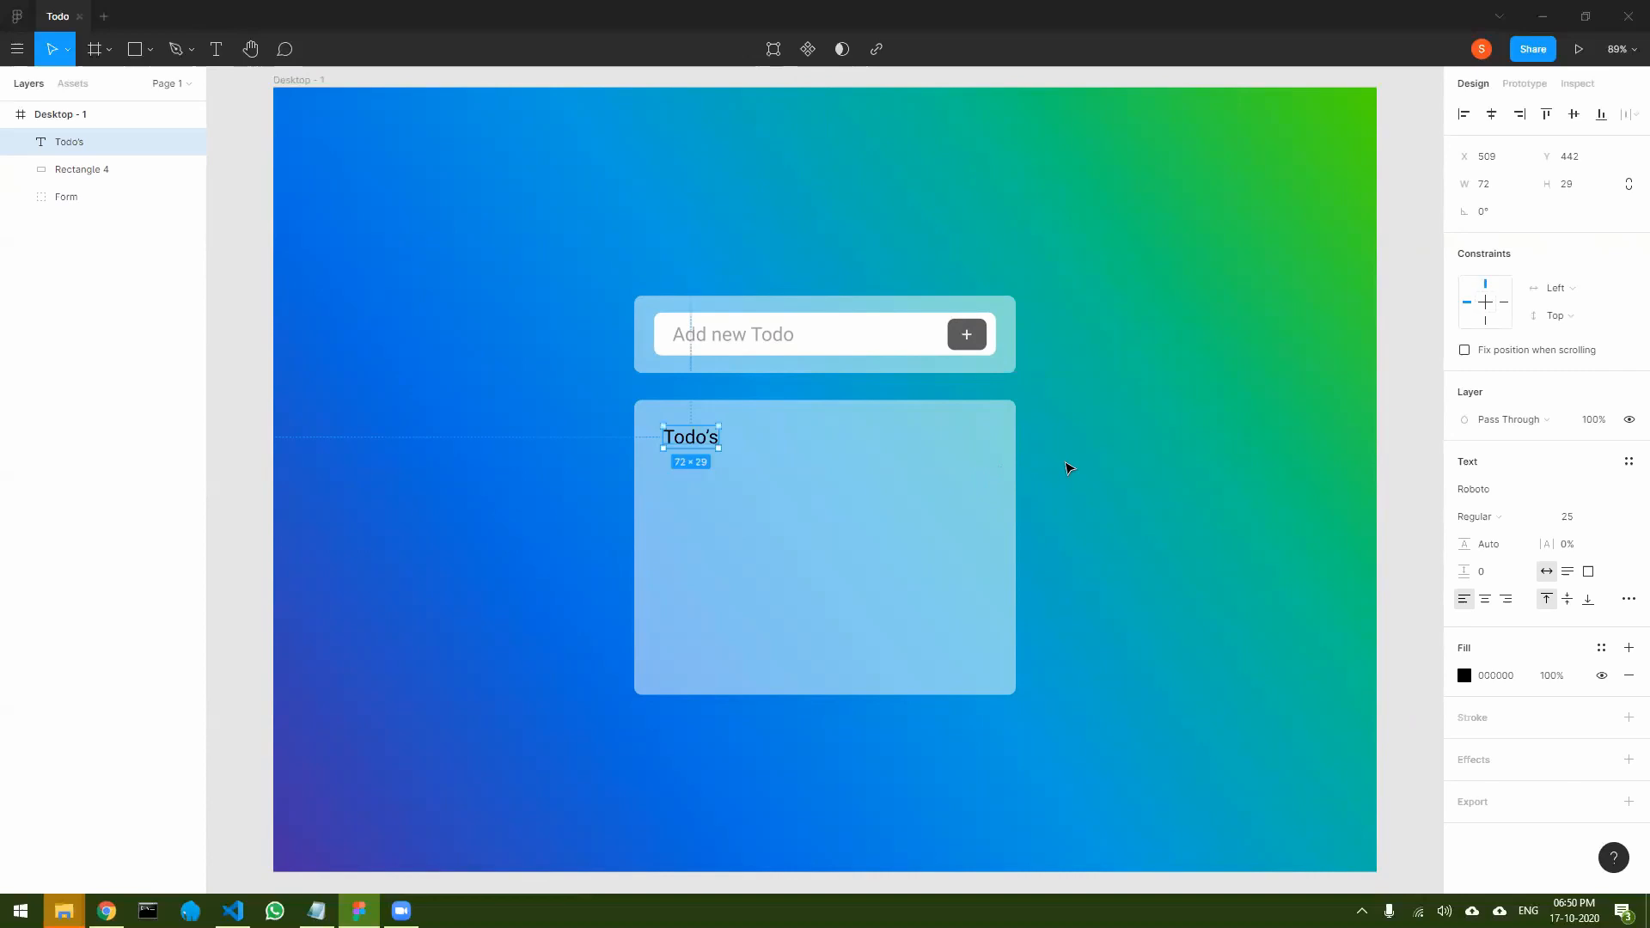
left_click(1036, 500)
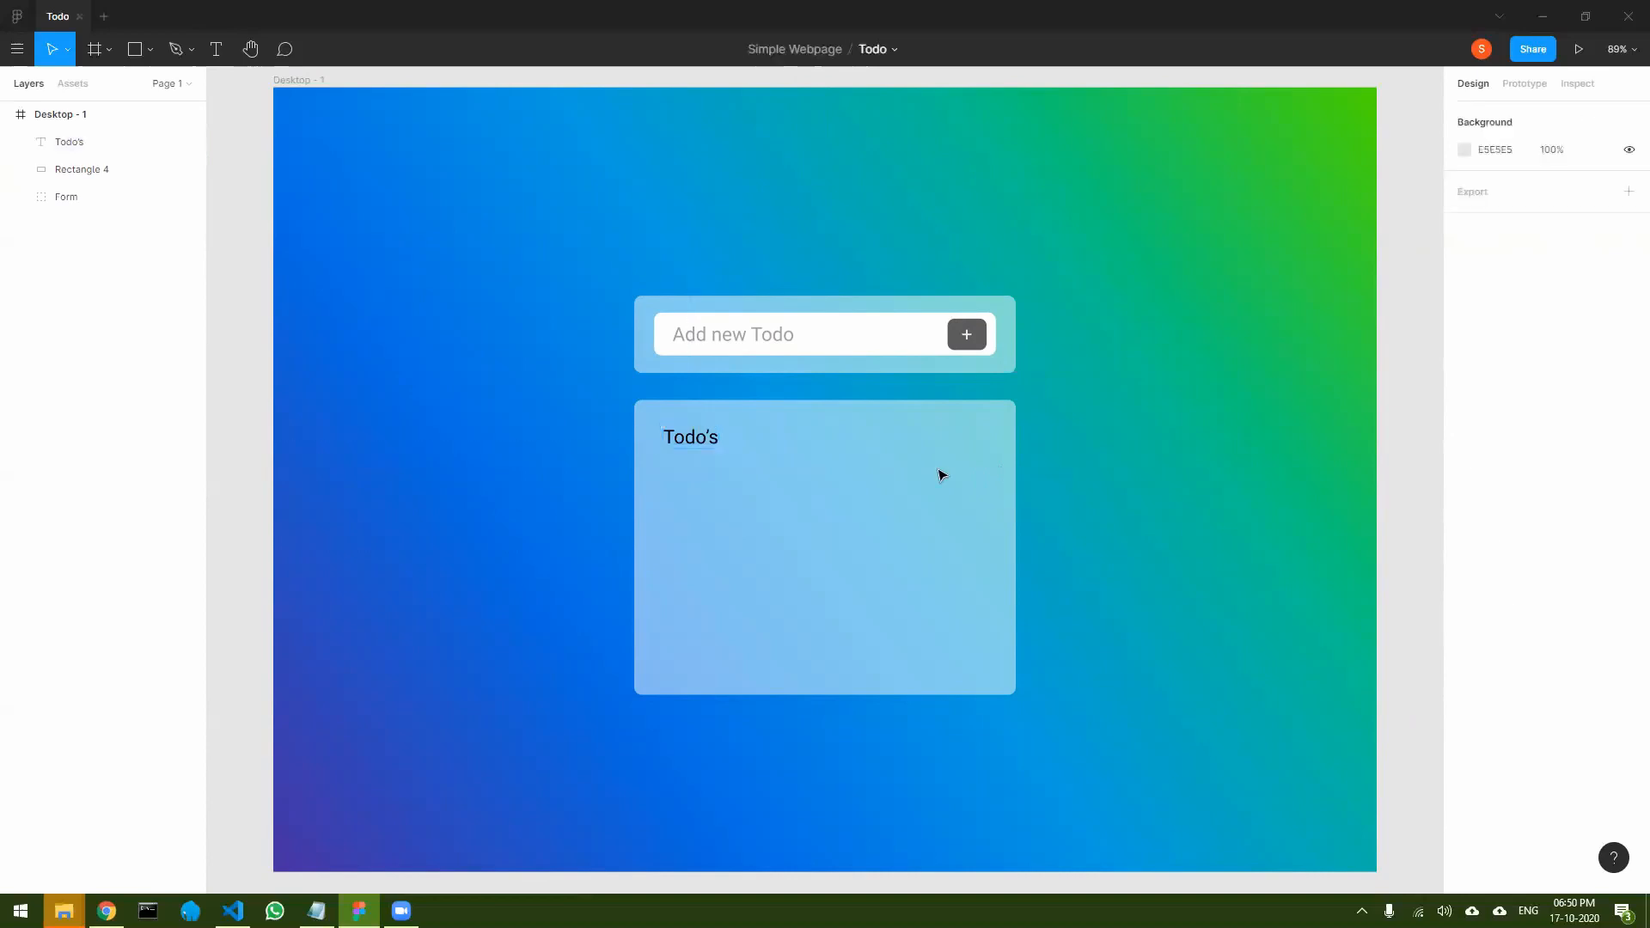
- Set the "Todo’s" heading to Bold with a font size of 32
left_click(695, 441)
double_click(696, 442)
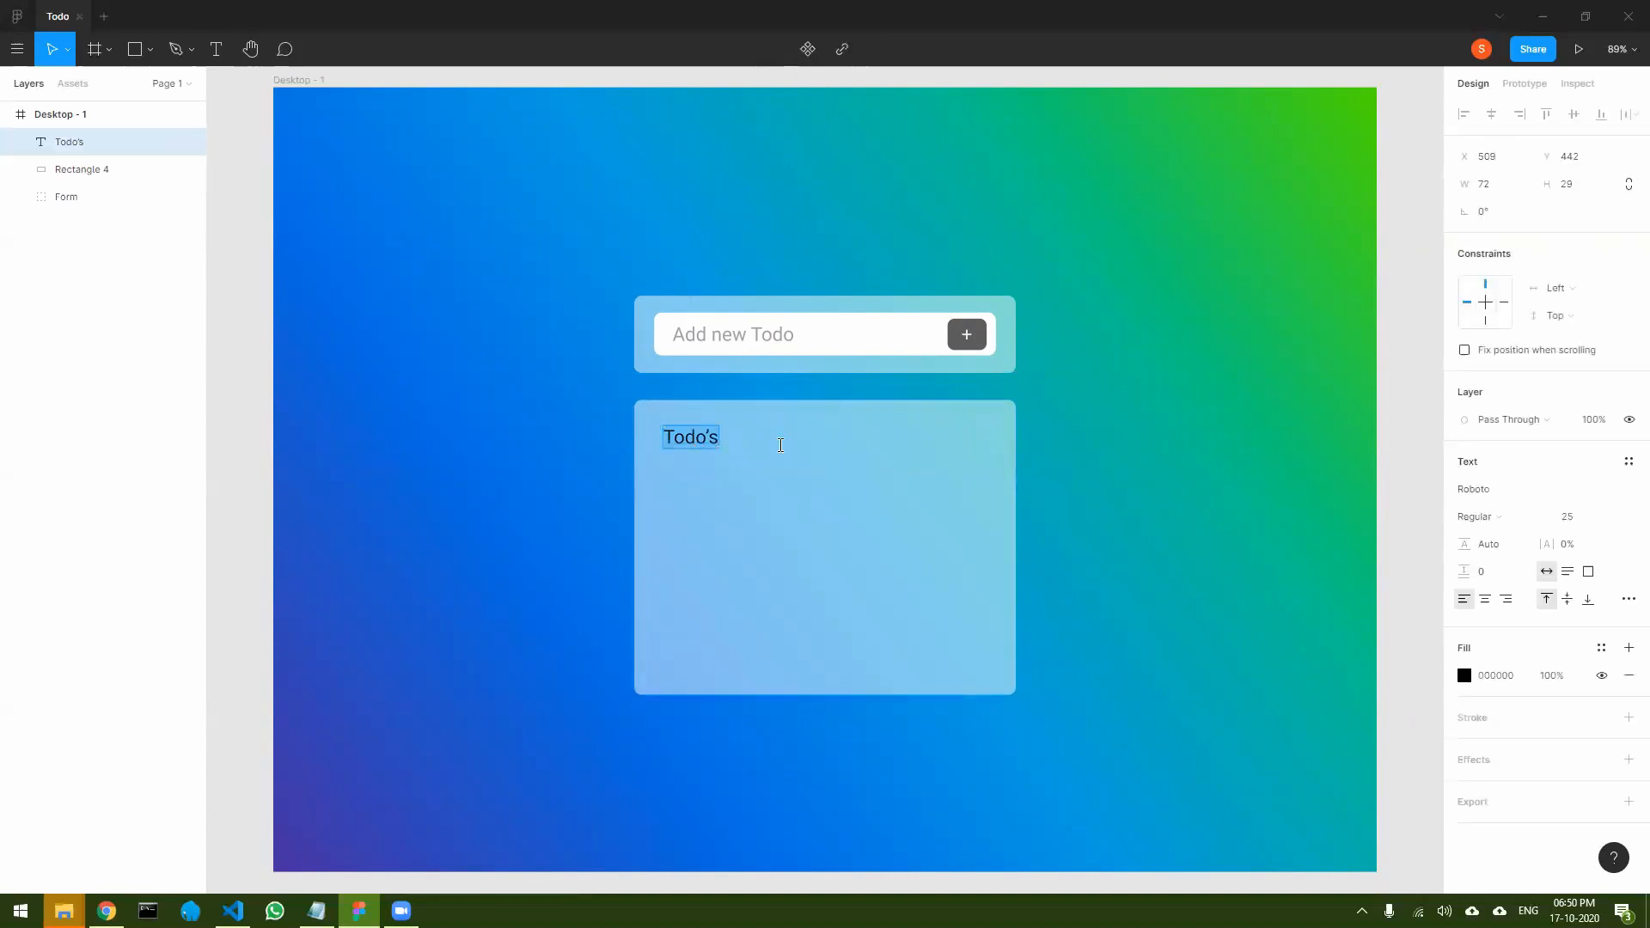
left_click(1490, 515)
left_click(1500, 558)
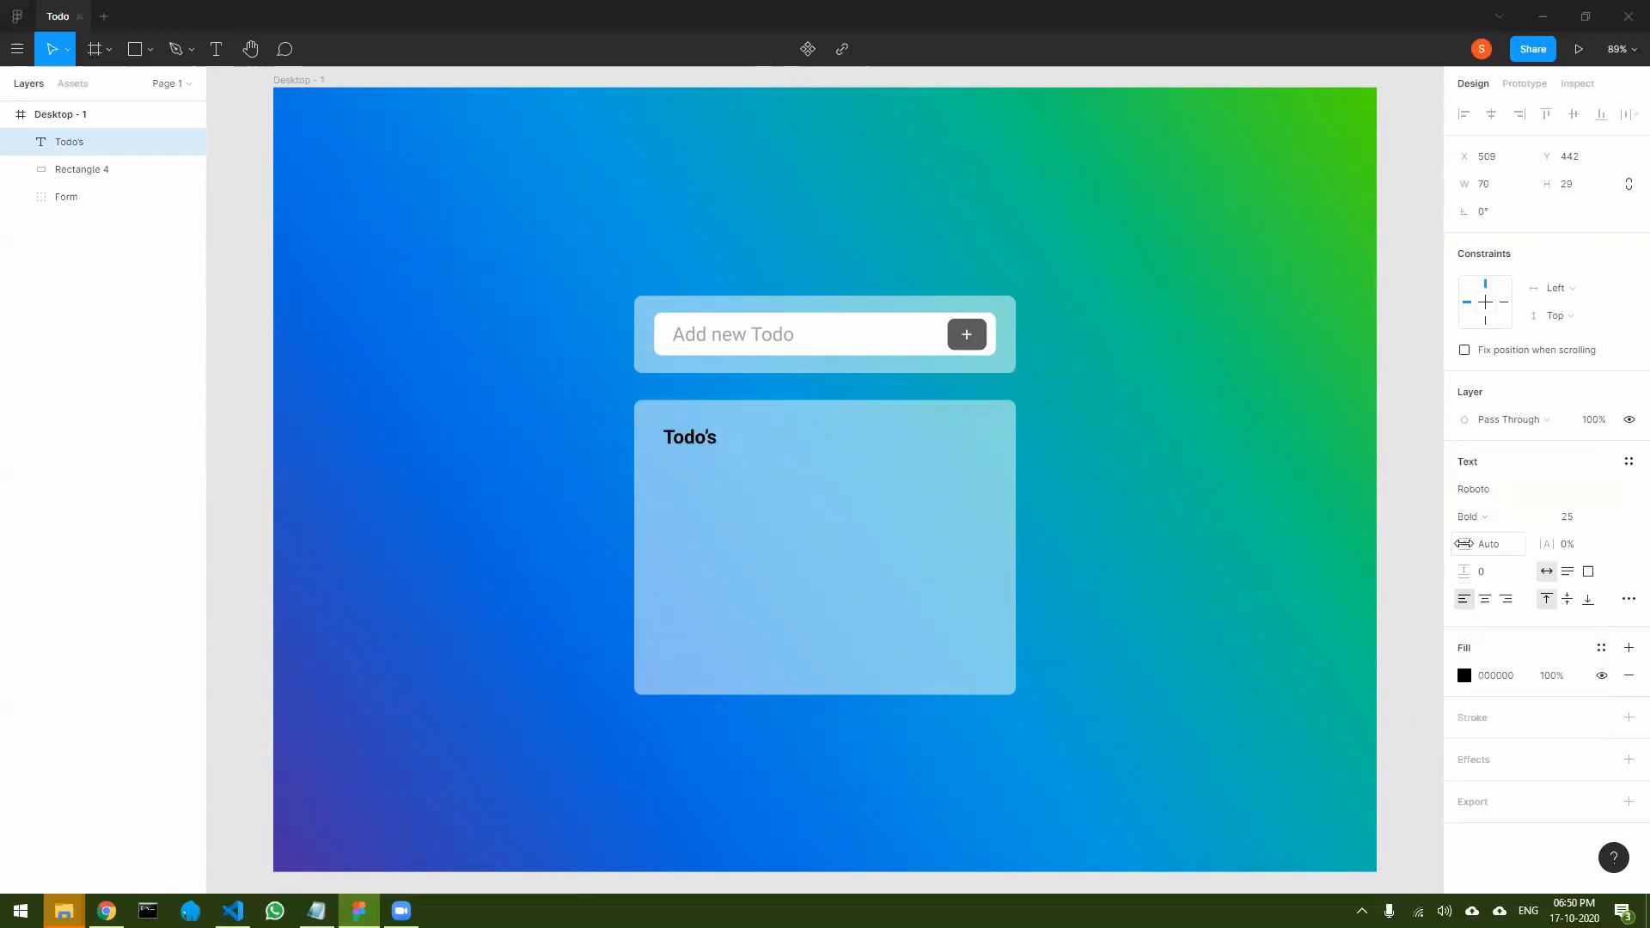
left_click(1565, 517)
type("27")
key("Return")
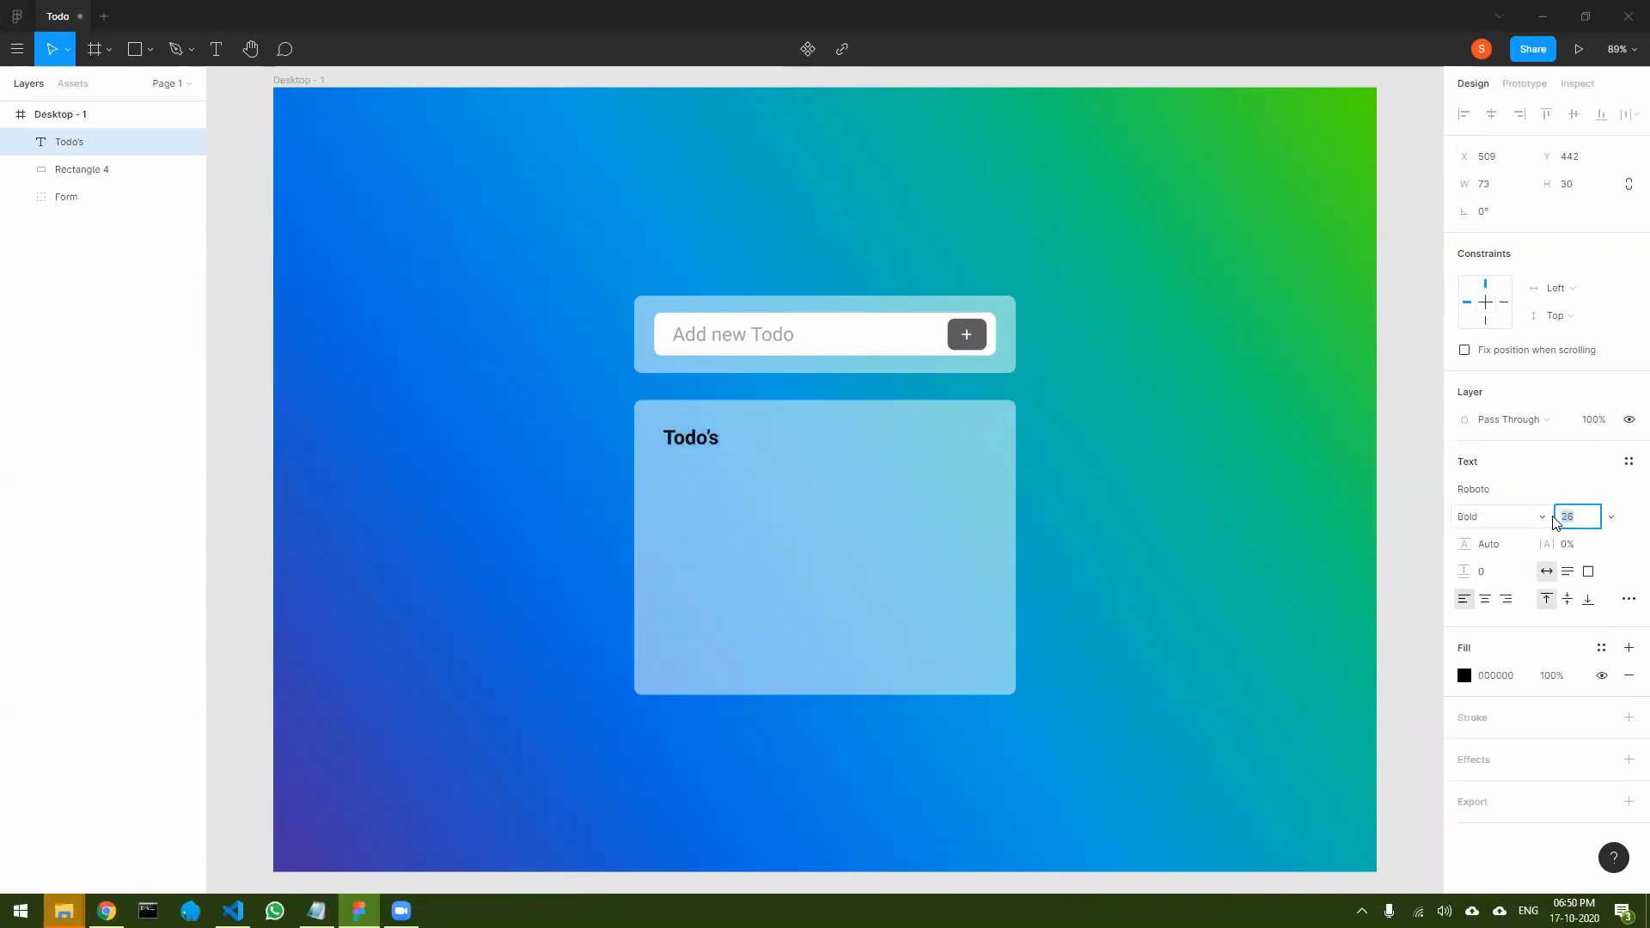
key("Up")
key("Up")
key("Up")
key("Up")
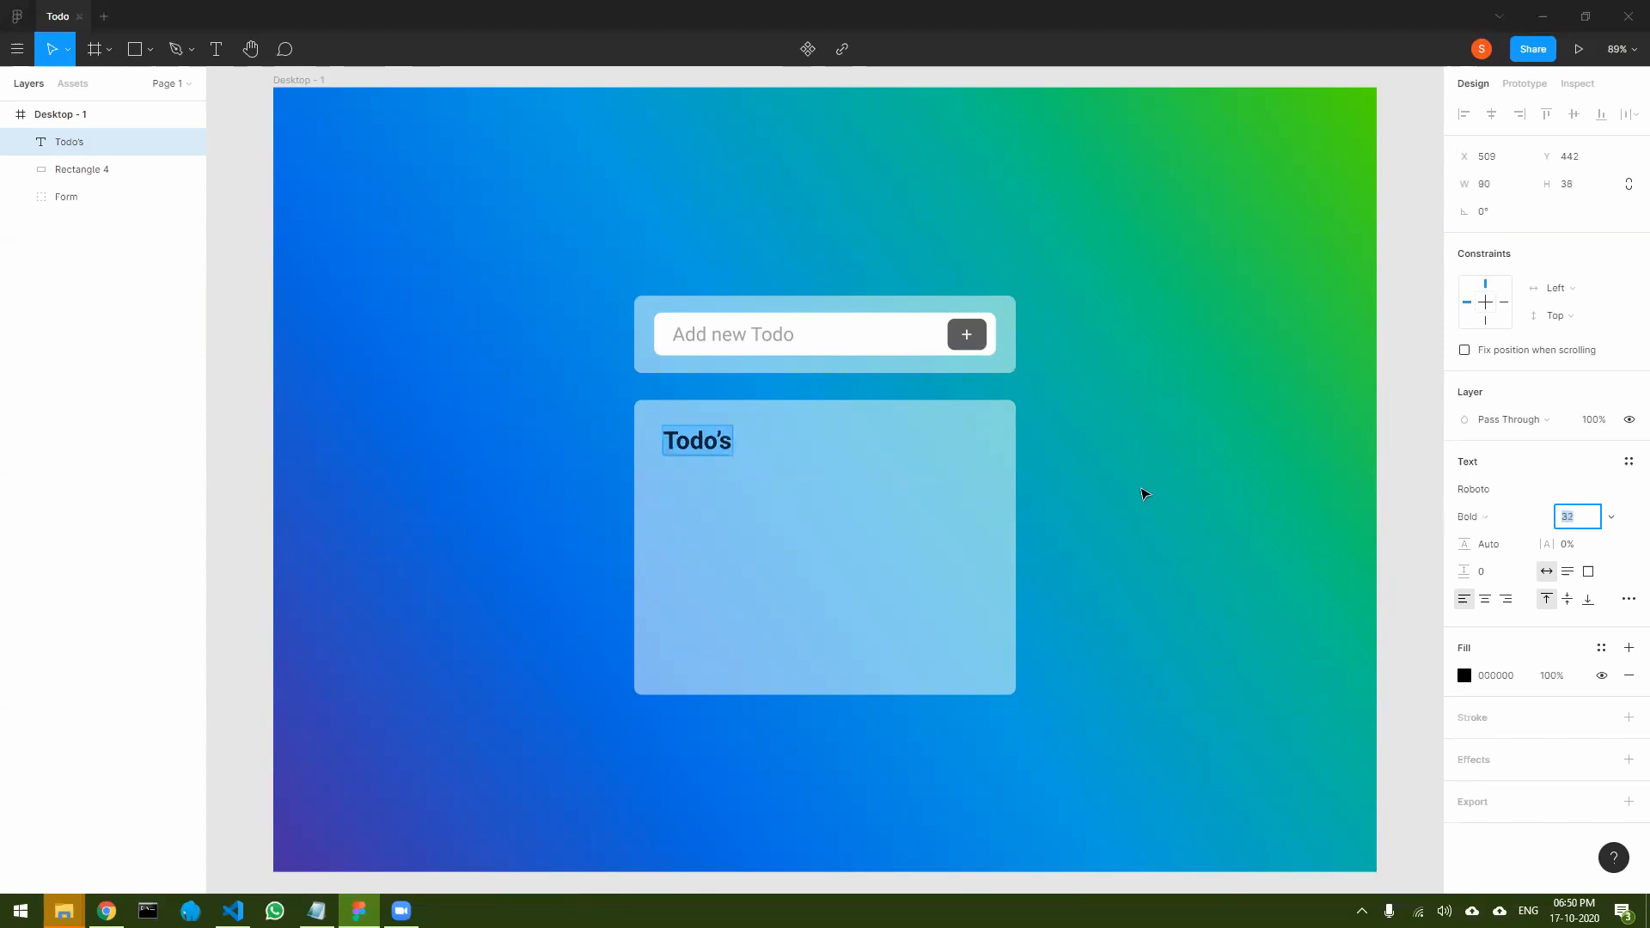
- Change the "Todo’s" heading's fill to dark grey 343434
left_click(1459, 681)
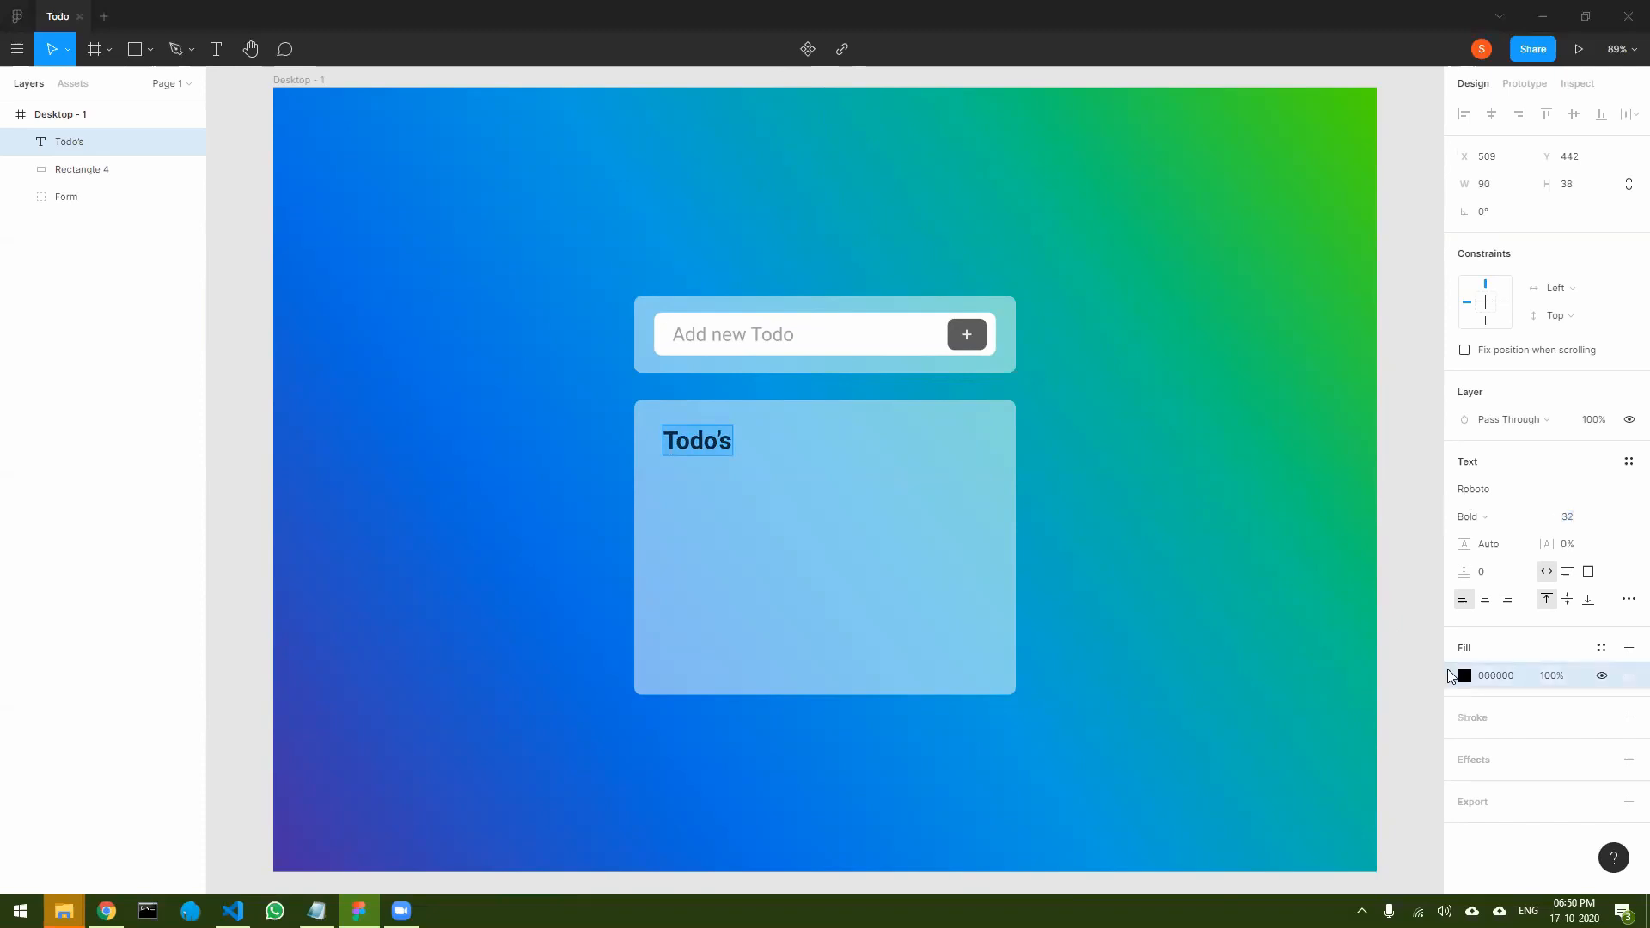
left_click(1463, 676)
left_click(1238, 632)
left_click_drag(1195, 633, 1189, 634)
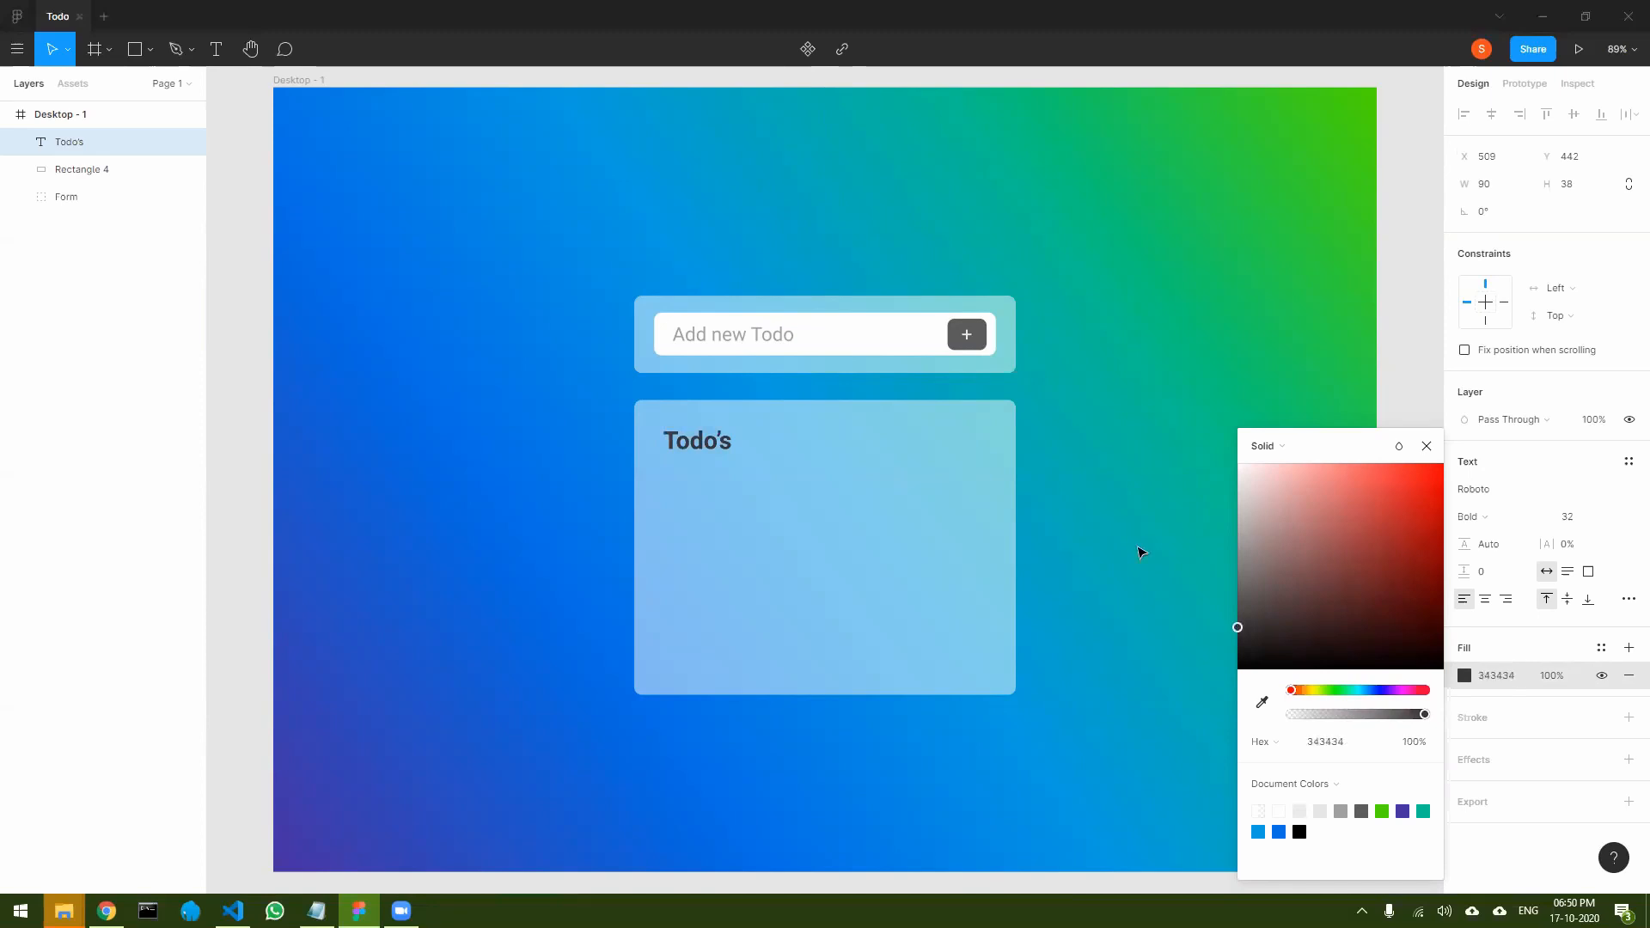
left_click(1426, 454)
left_click(1046, 515)
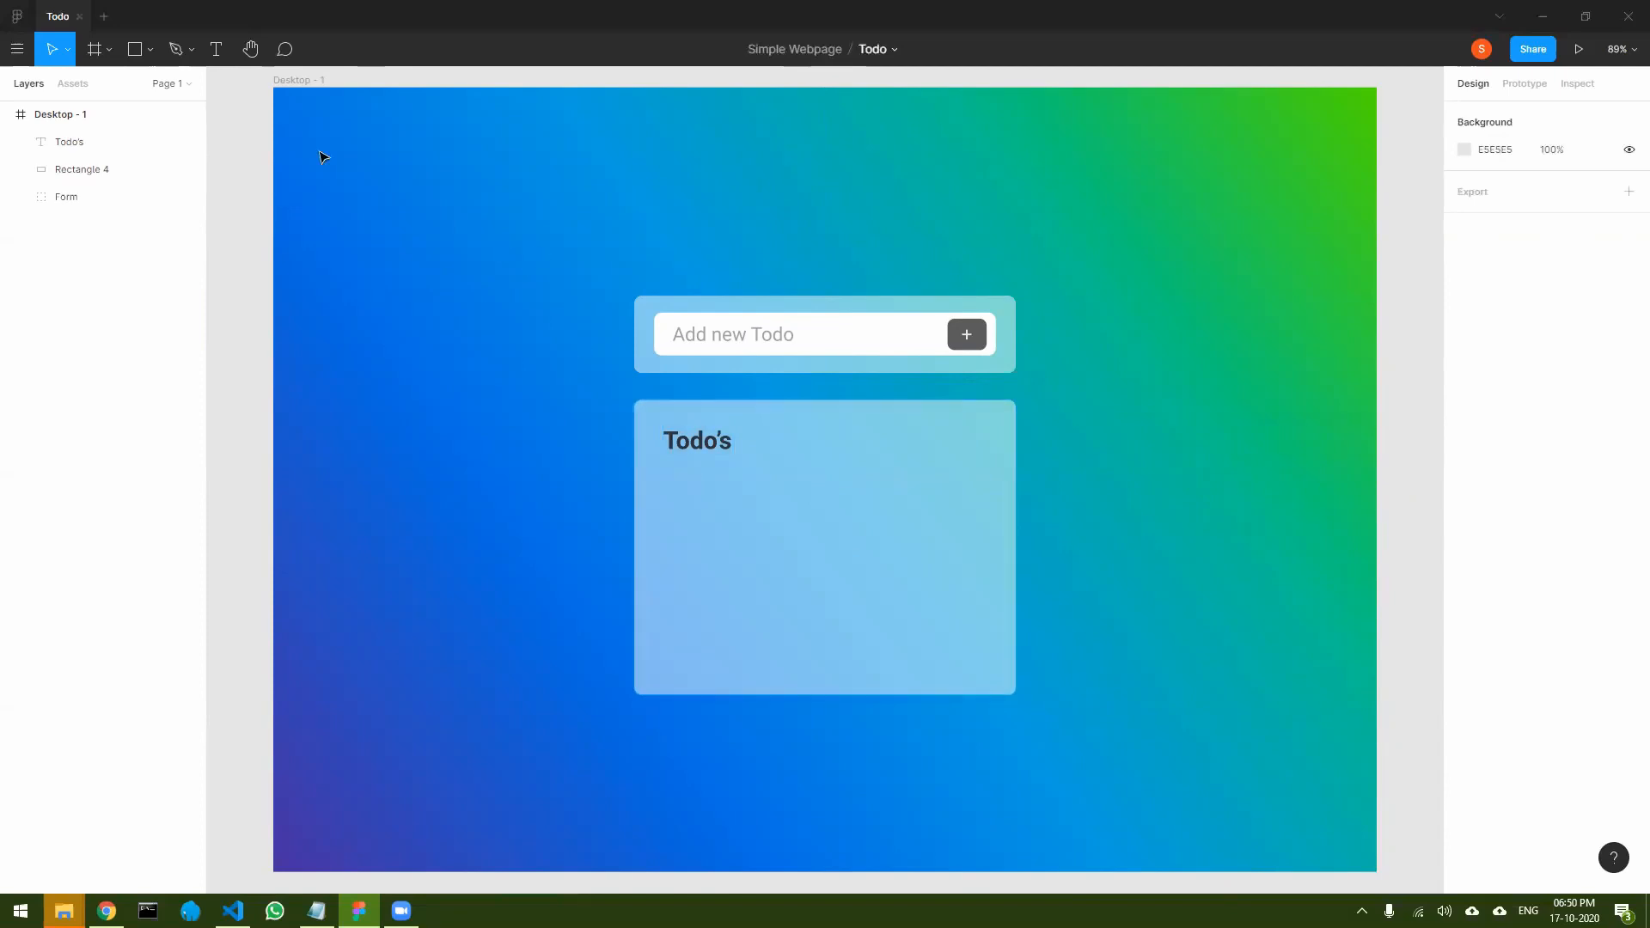
- Add the text "4 Total, 1 Complete and 3 Pending" just below the "Todo’s" heading
left_click(216, 49)
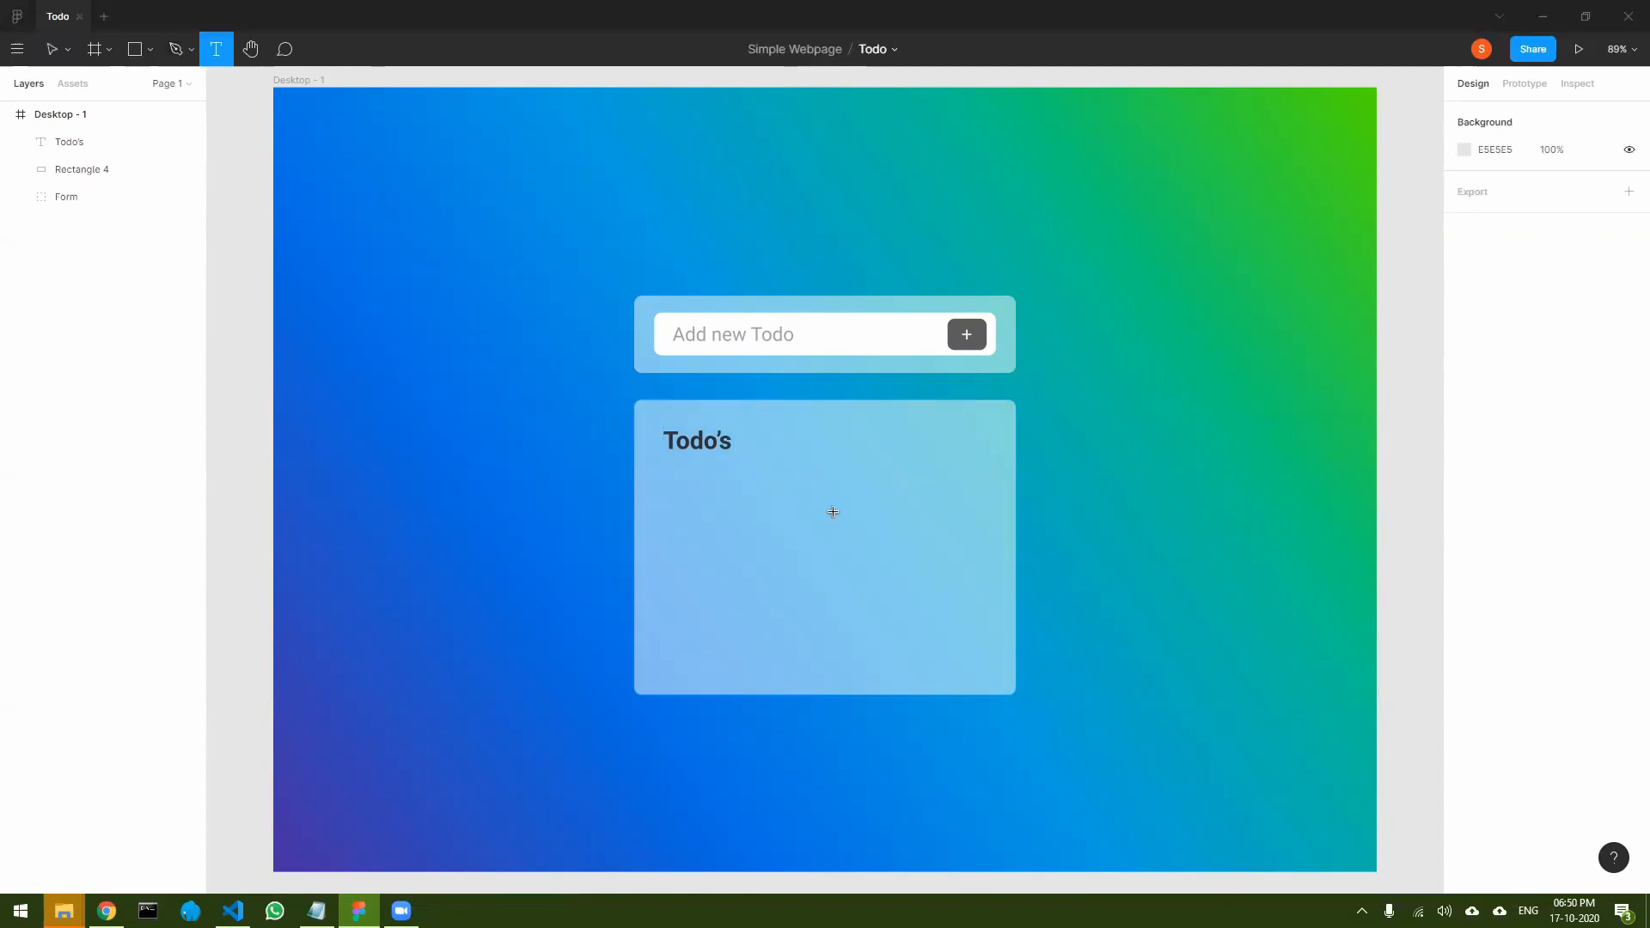
left_click(671, 463)
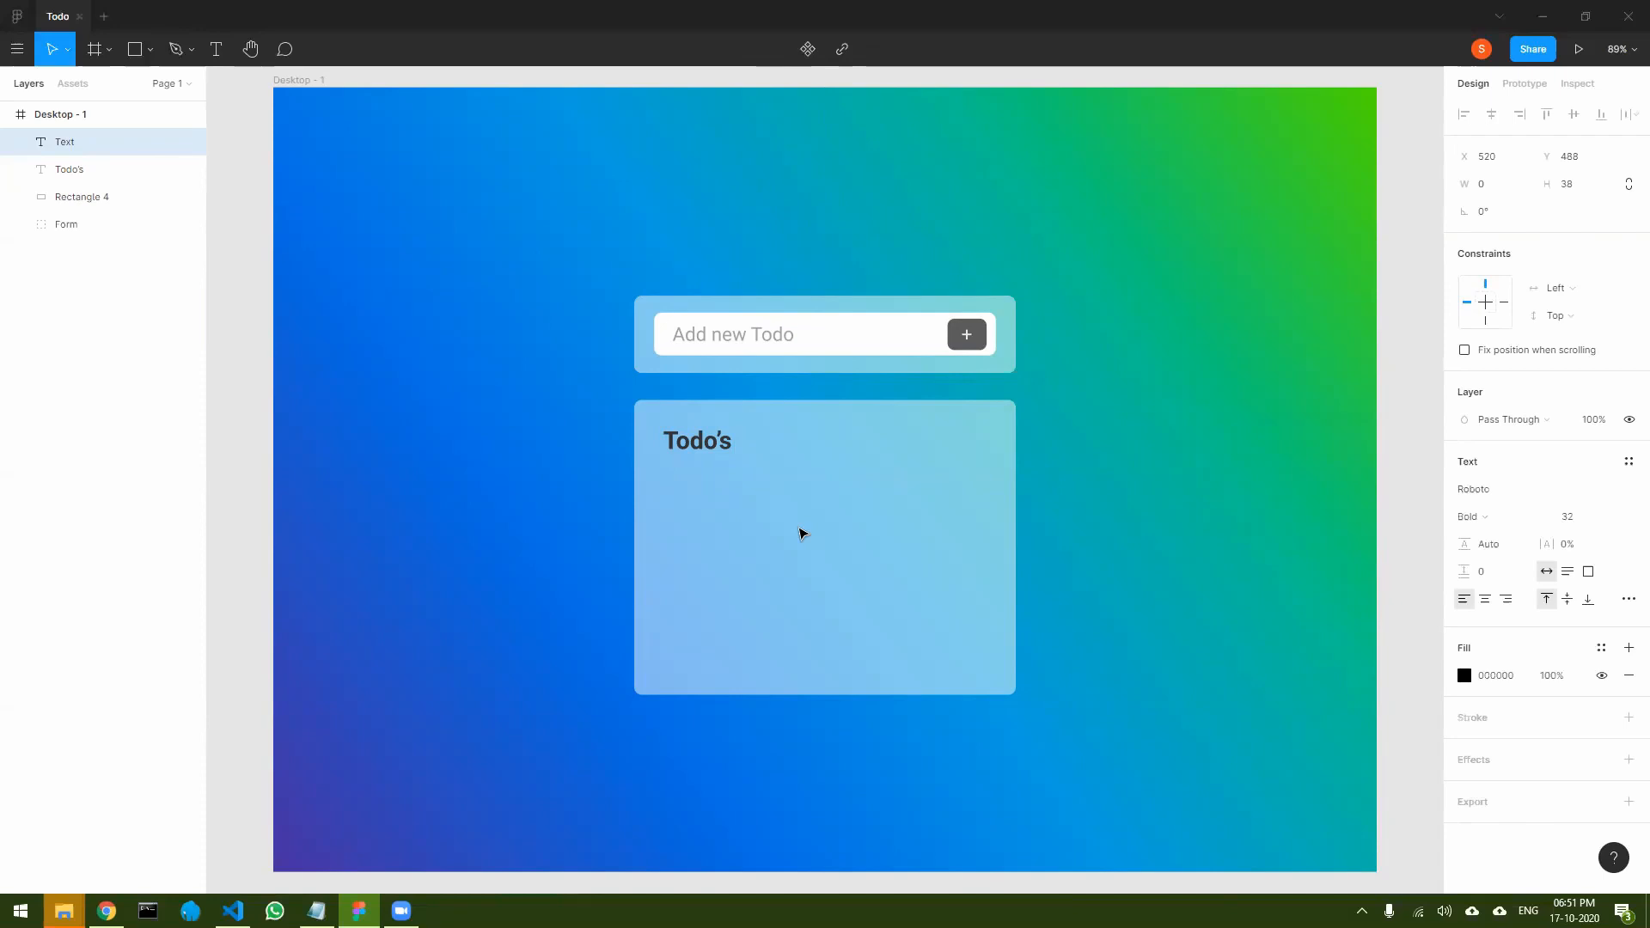
type("4 Total")
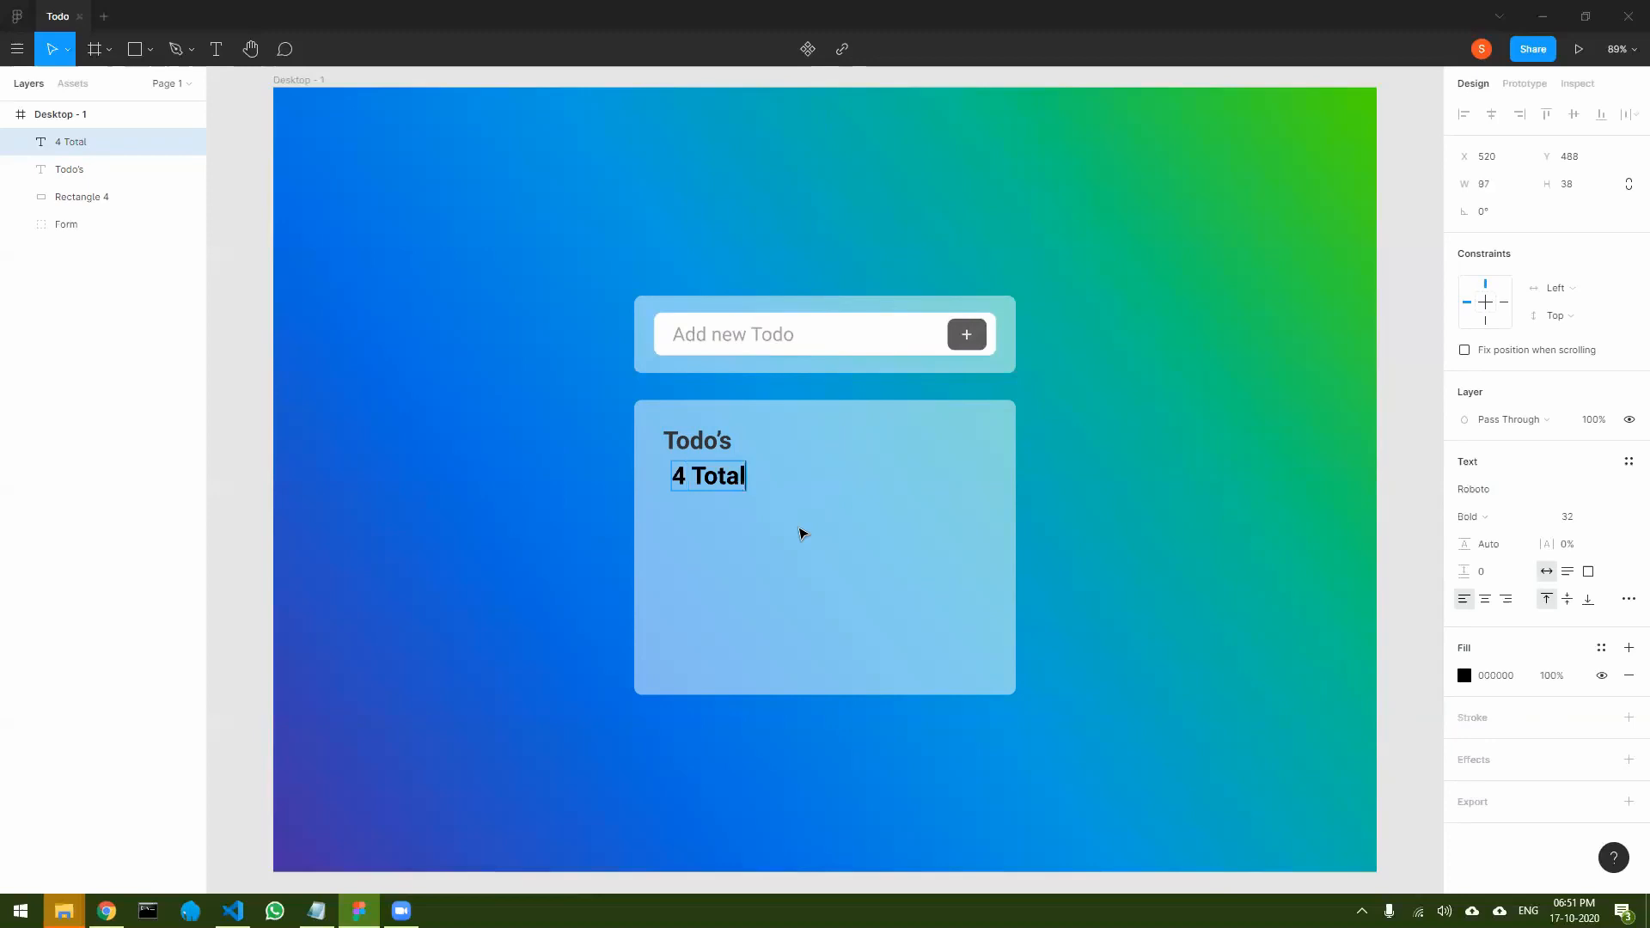
type(", 1 Complete")
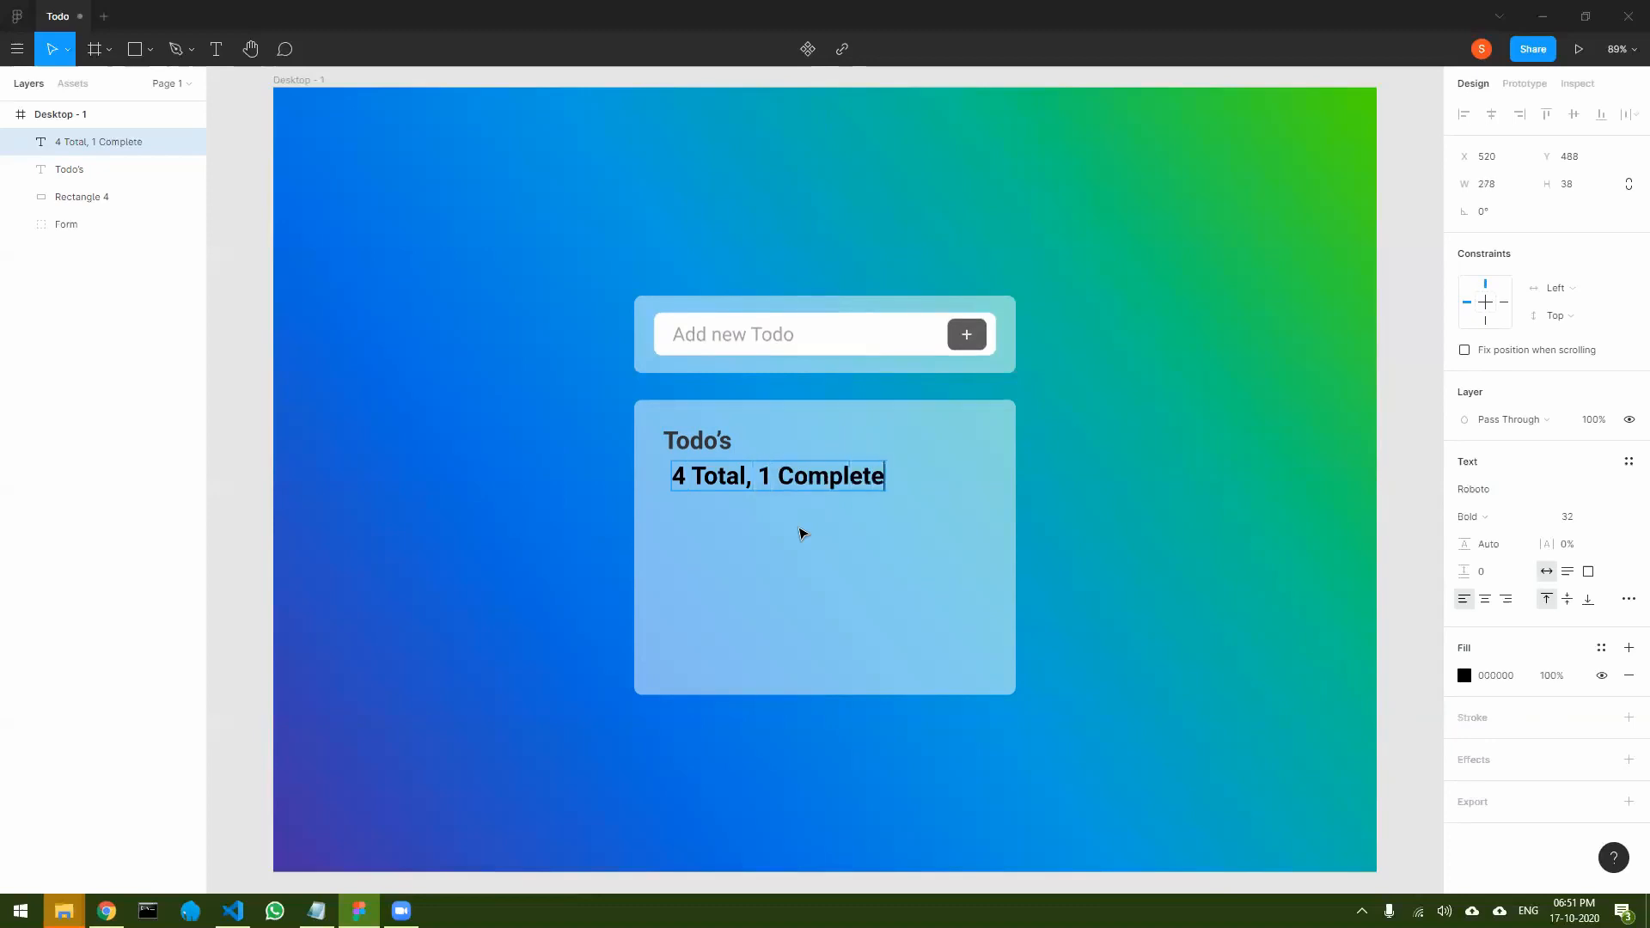
type(" and 3 Pending")
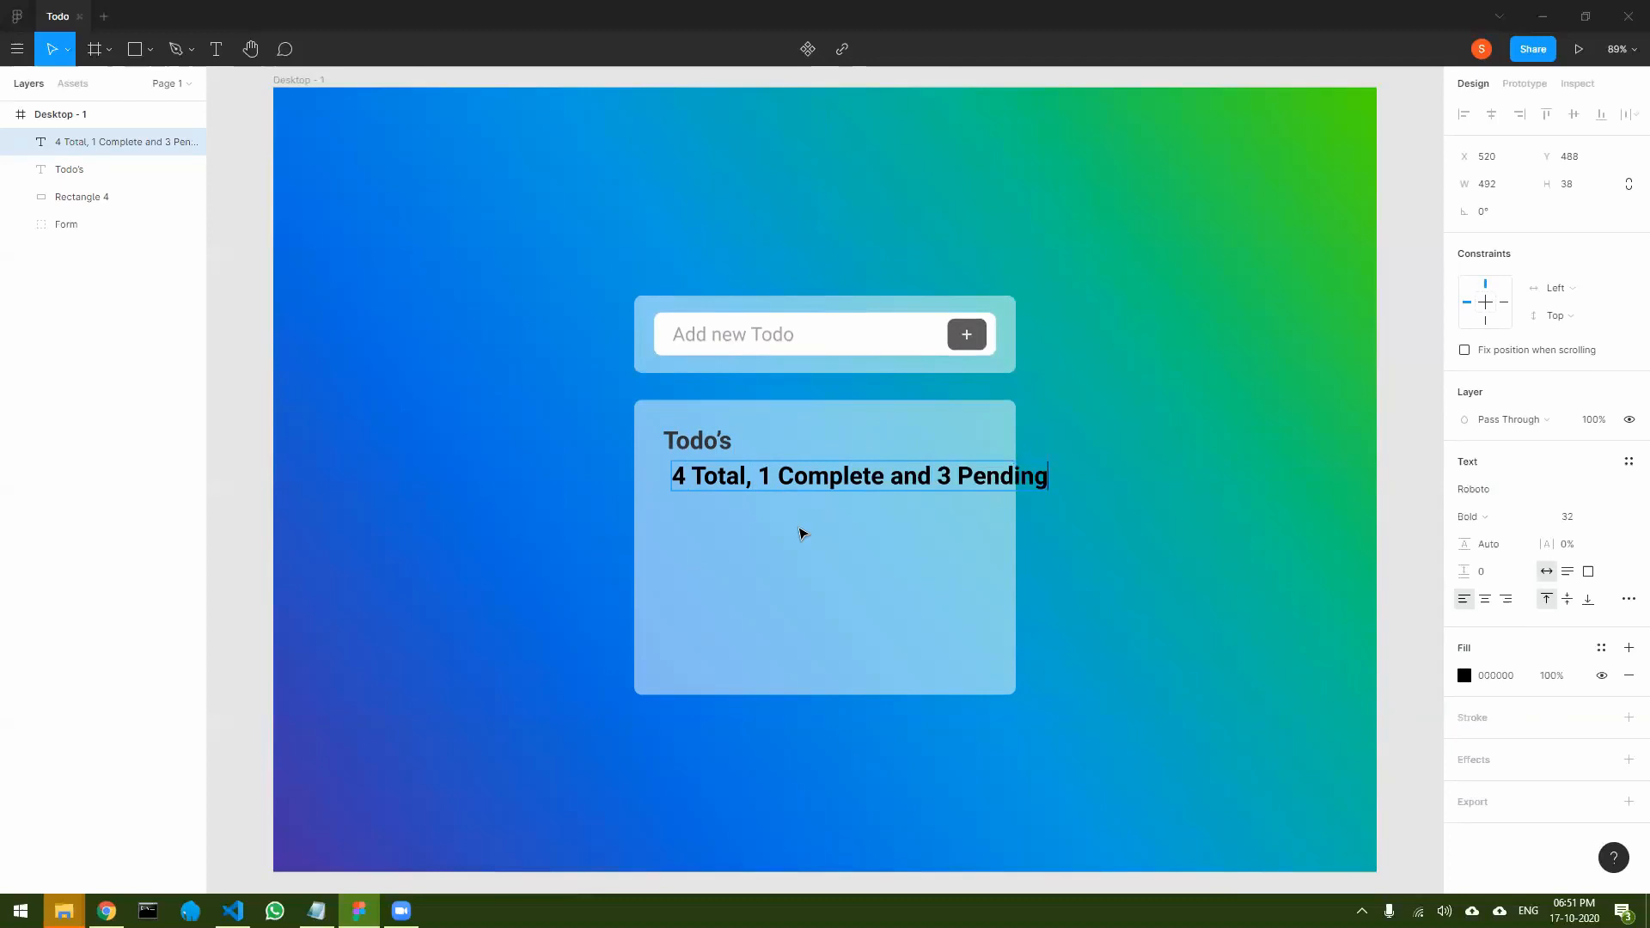
- Set the font size of the todo summary line to 14
key("ctrl+a")
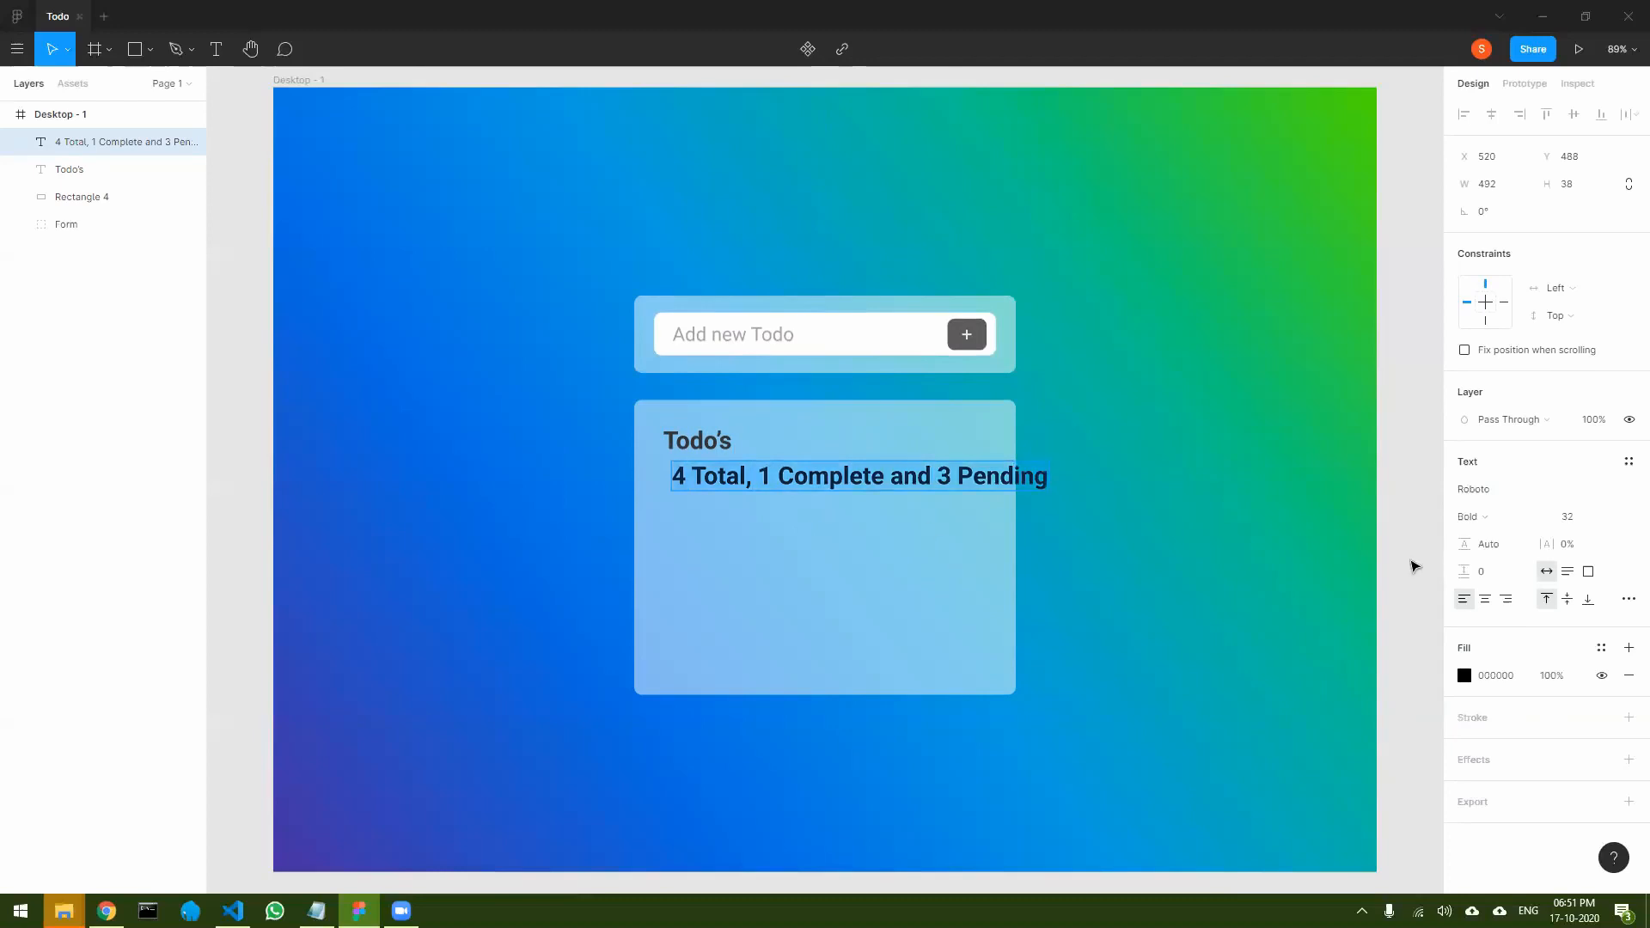
left_click(1567, 516)
type("25")
key("Return")
type("16")
key("Return")
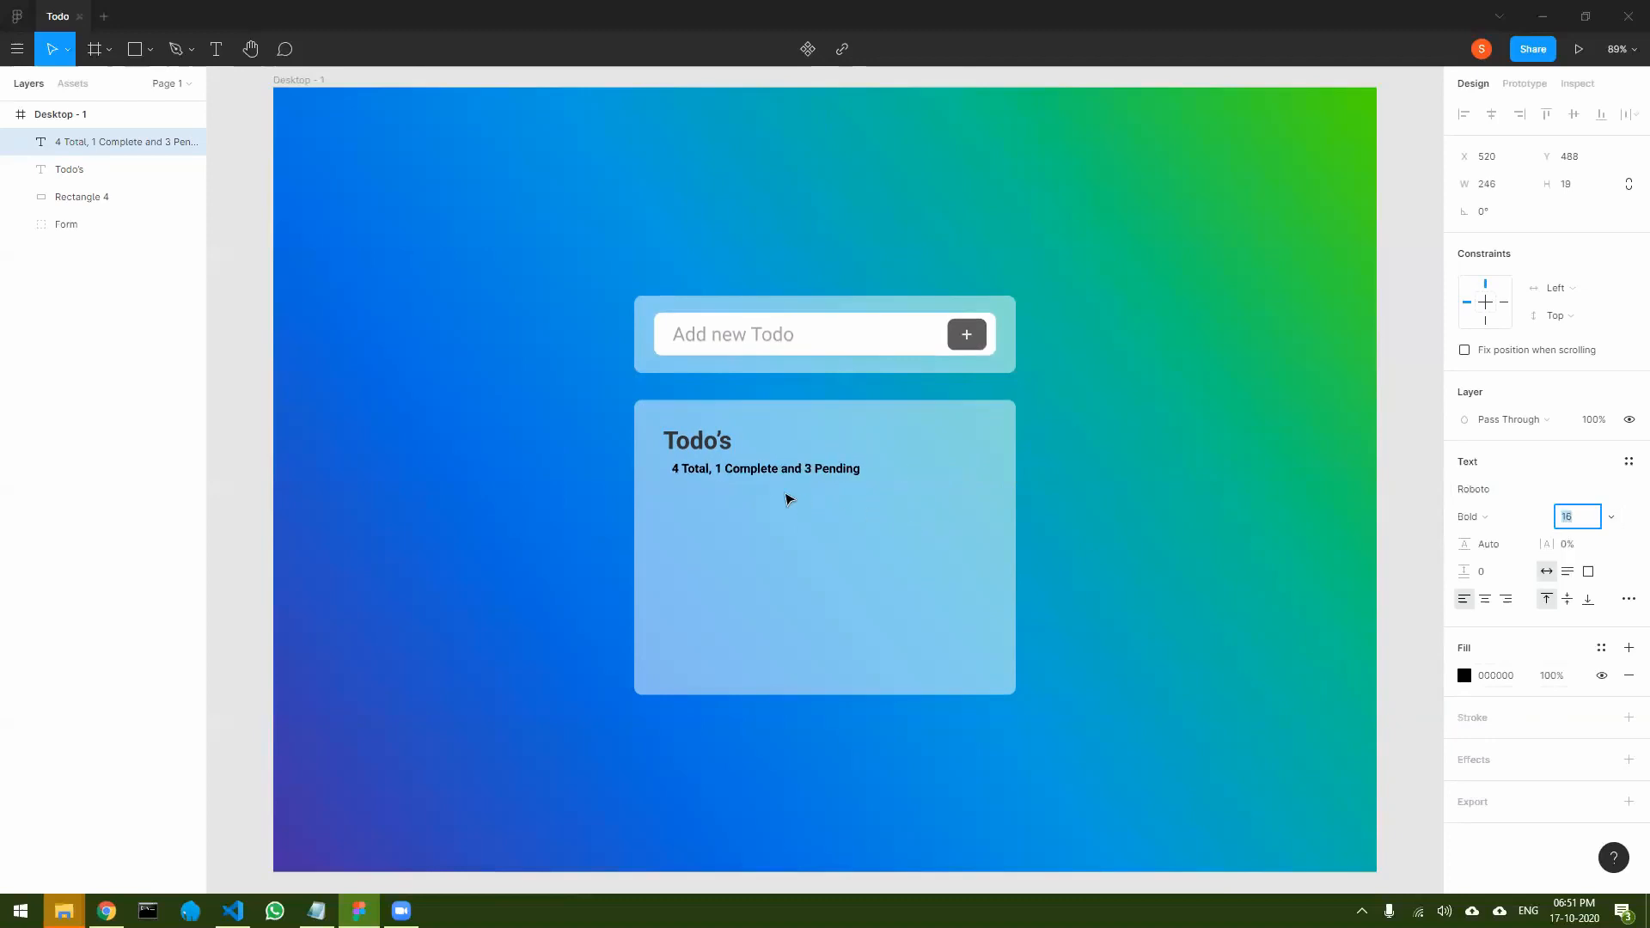
key("Down")
key("Down")
key("Down")
key("Down")
key("Up")
key("Up")
- Change the fill of the todo summary line to dark grey 404040
double_click(756, 468)
left_click(1463, 676)
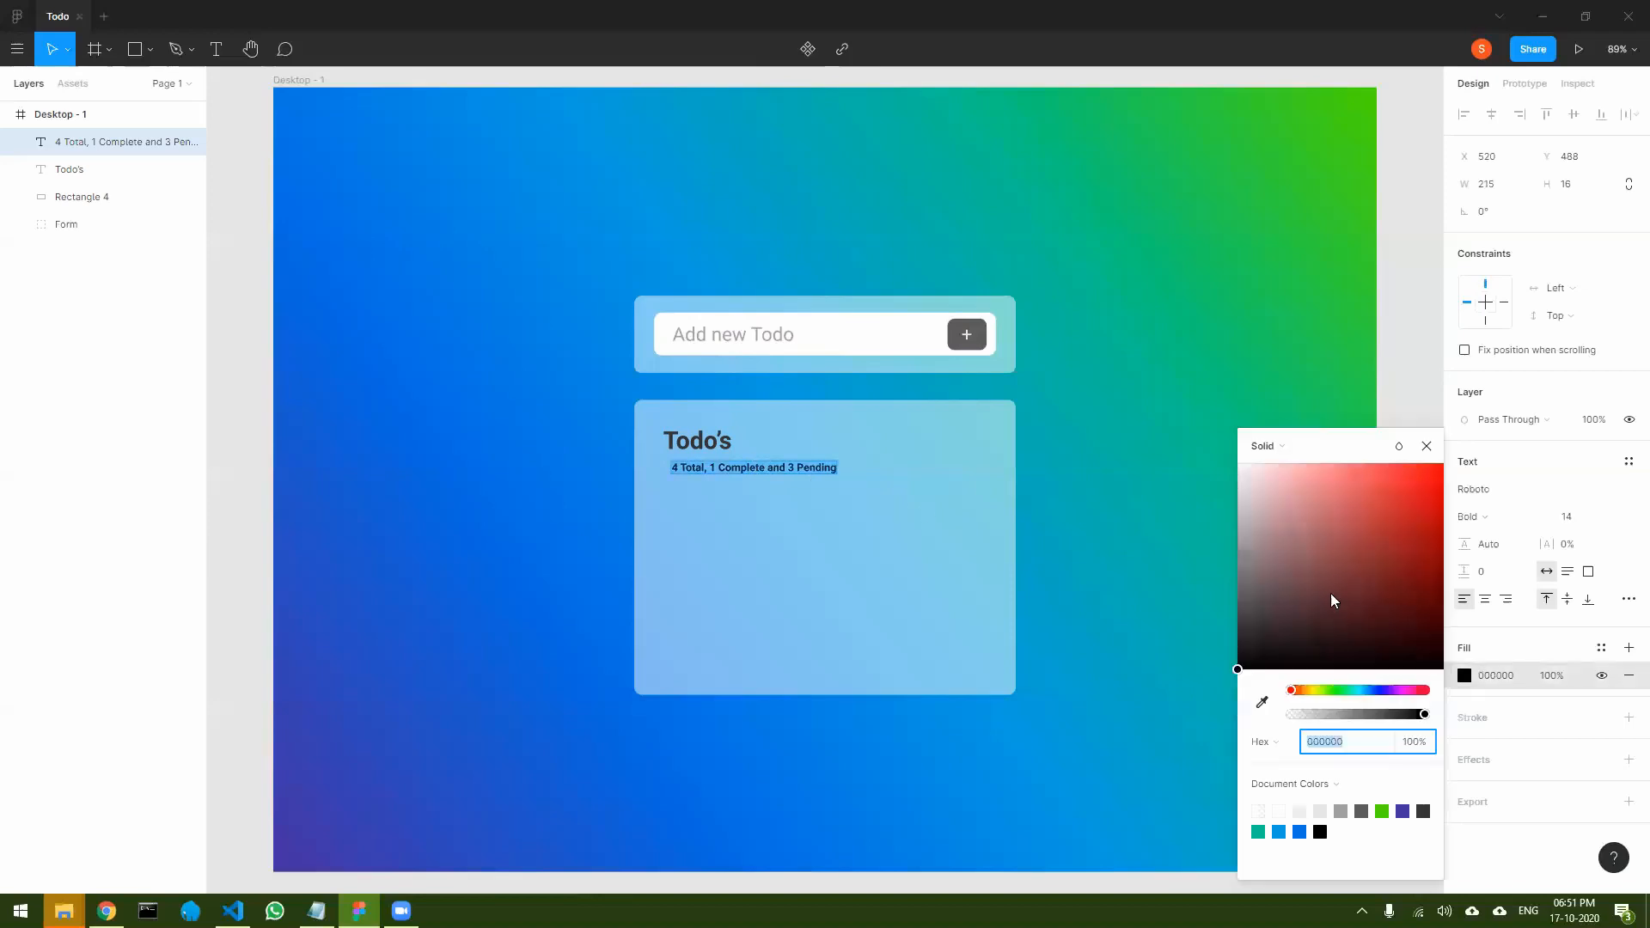
type("AAAAAA")
key("Return")
left_click_drag(1150, 550, 1102, 611)
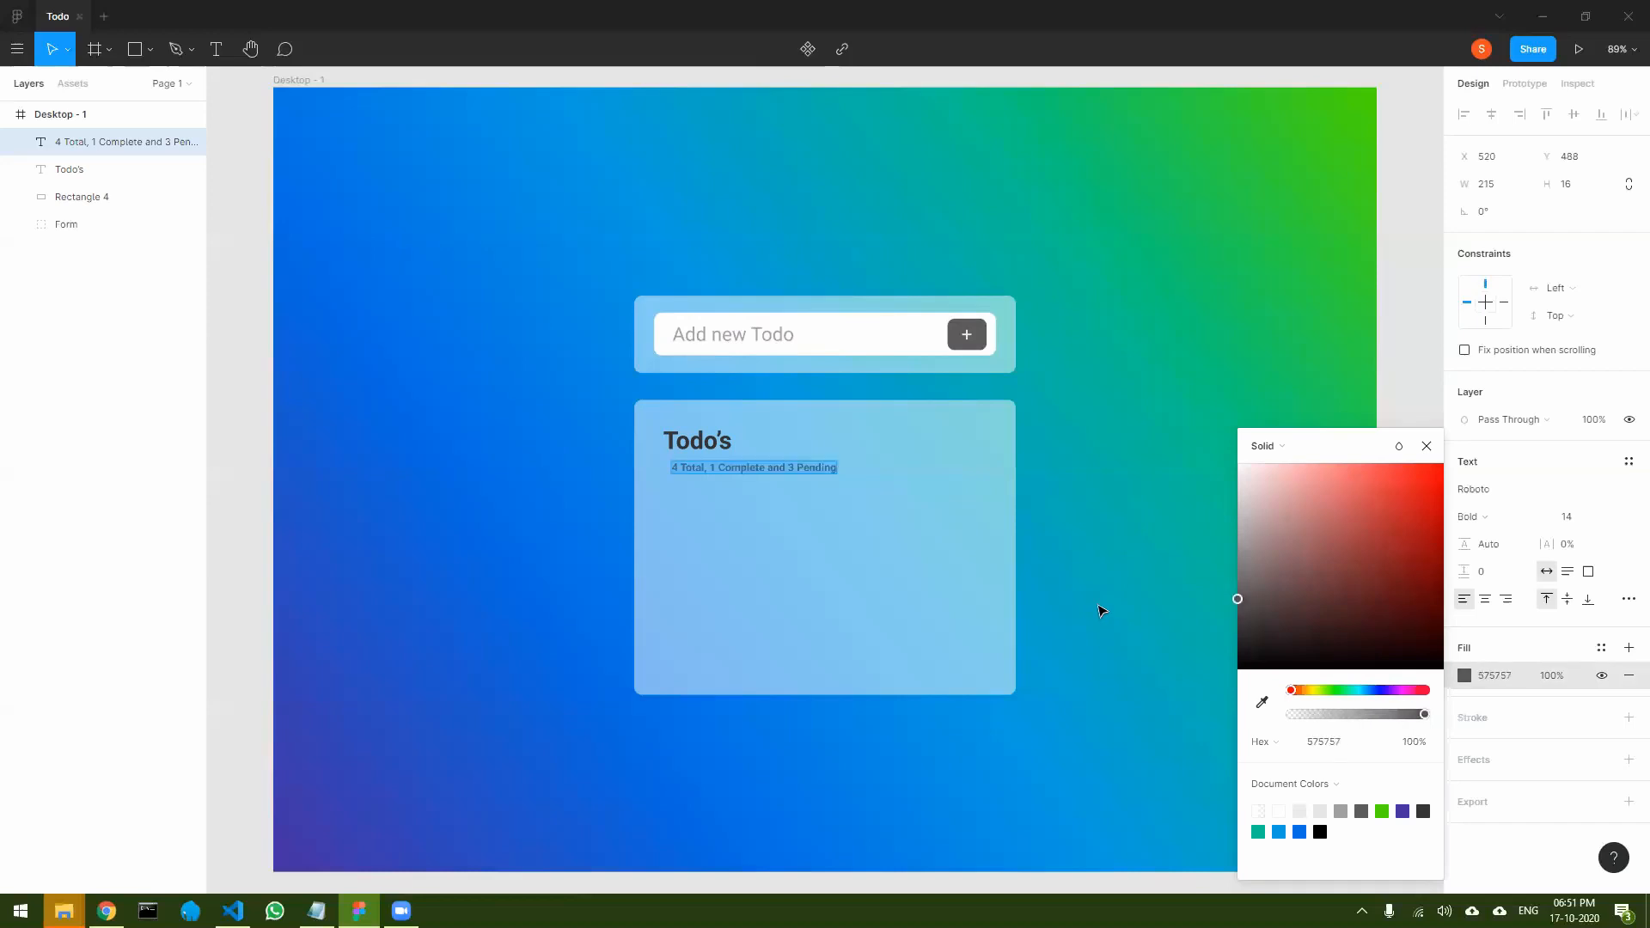
mouse_move(1102, 611)
left_mouse_down()
mouse_move(1083, 552)
mouse_move(1087, 632)
left_mouse_up()
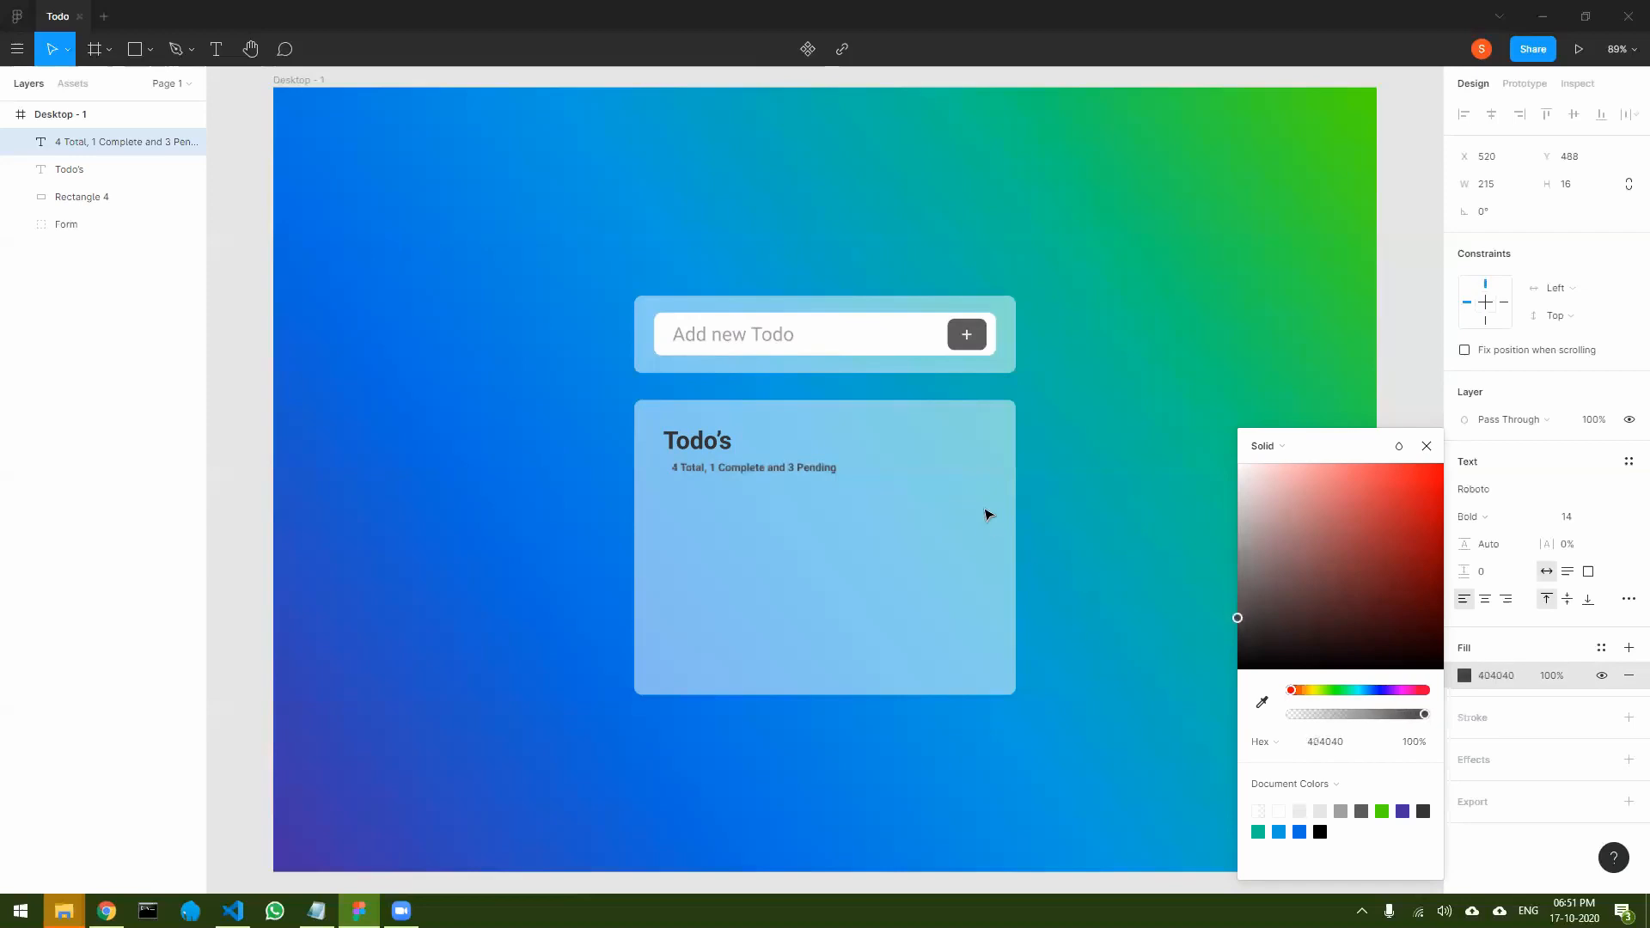
left_click(1427, 446)
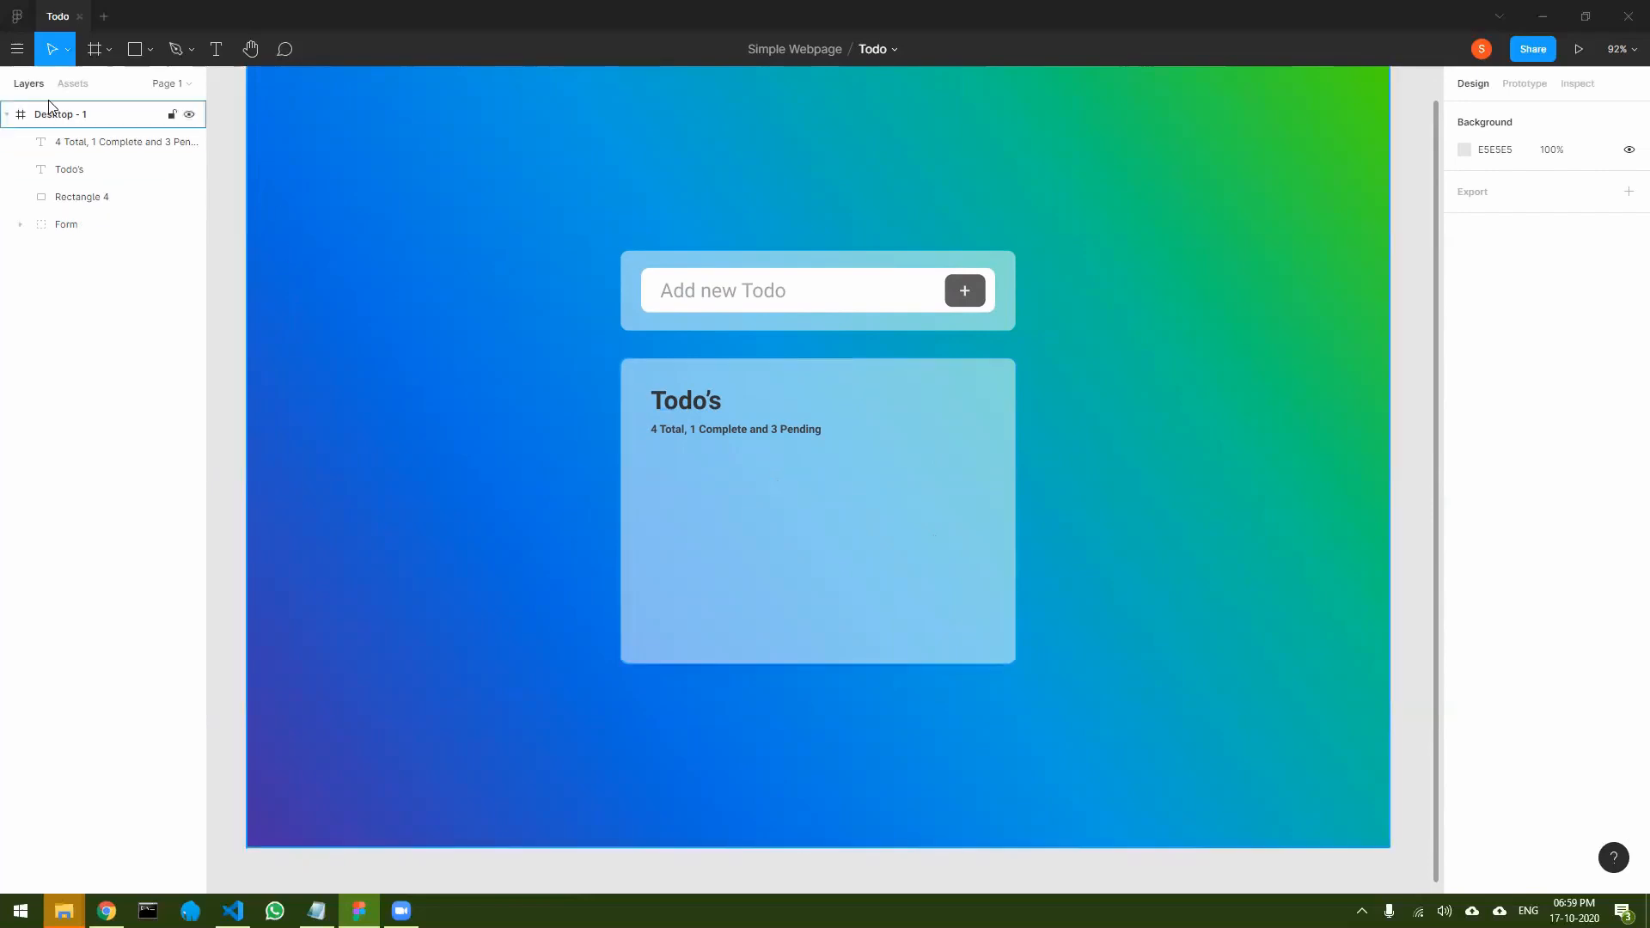
- Run the Table Generator plugin and specify 5 rows, 3 columns and a cell width of 100
left_click(16, 49)
mouse_move(121, 301)
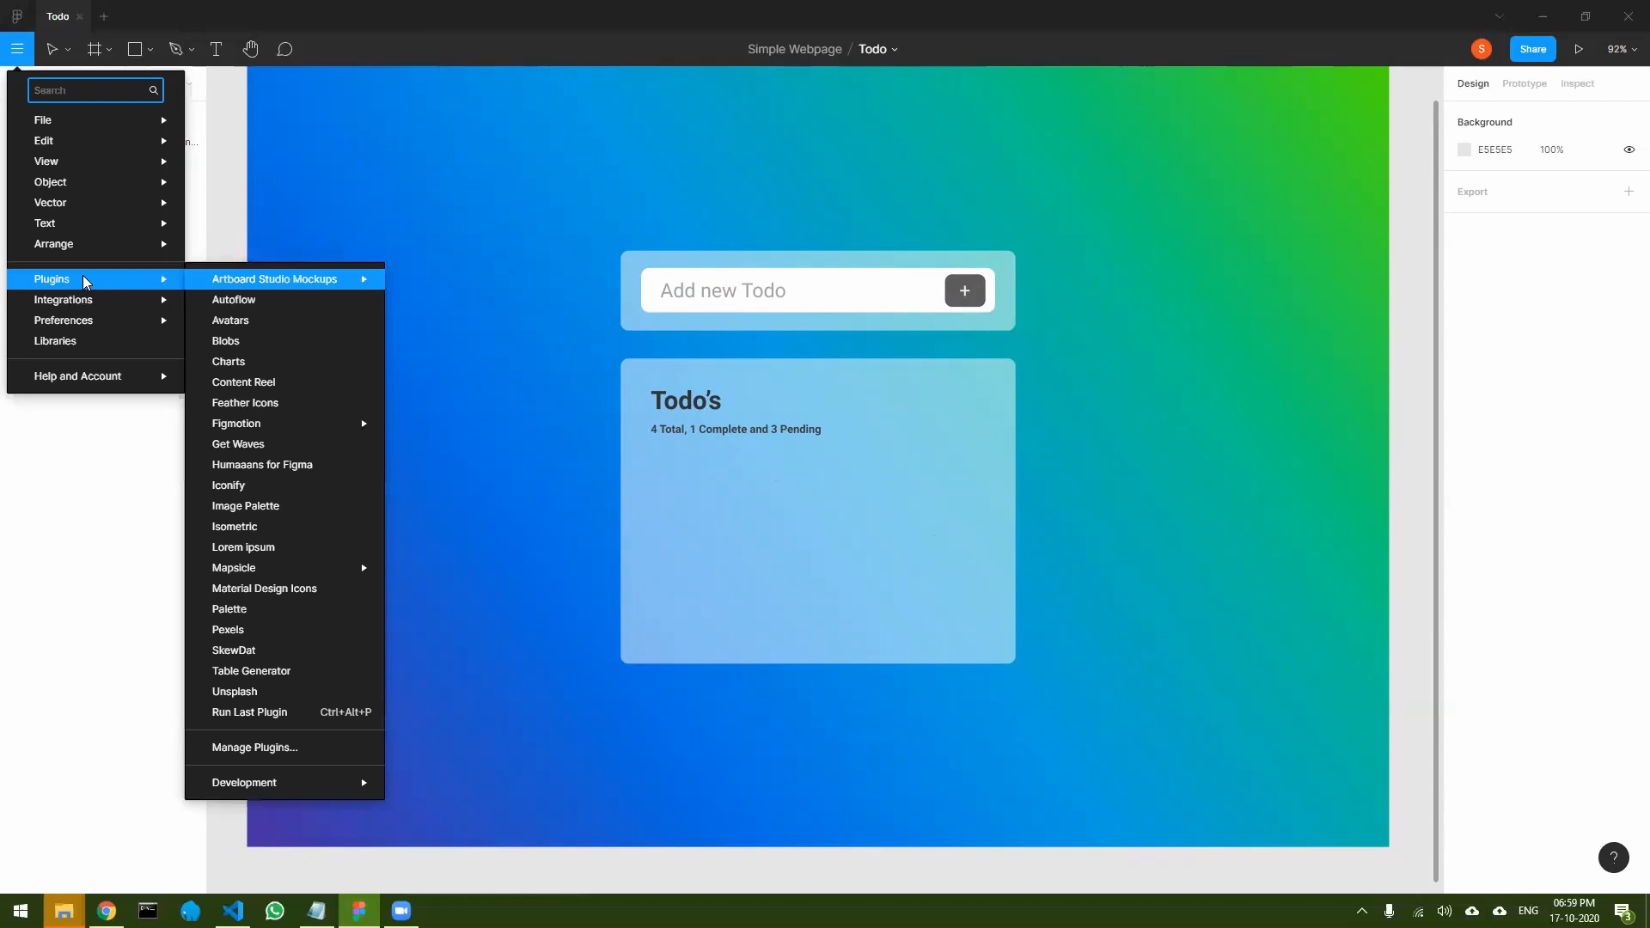
left_click(275, 675)
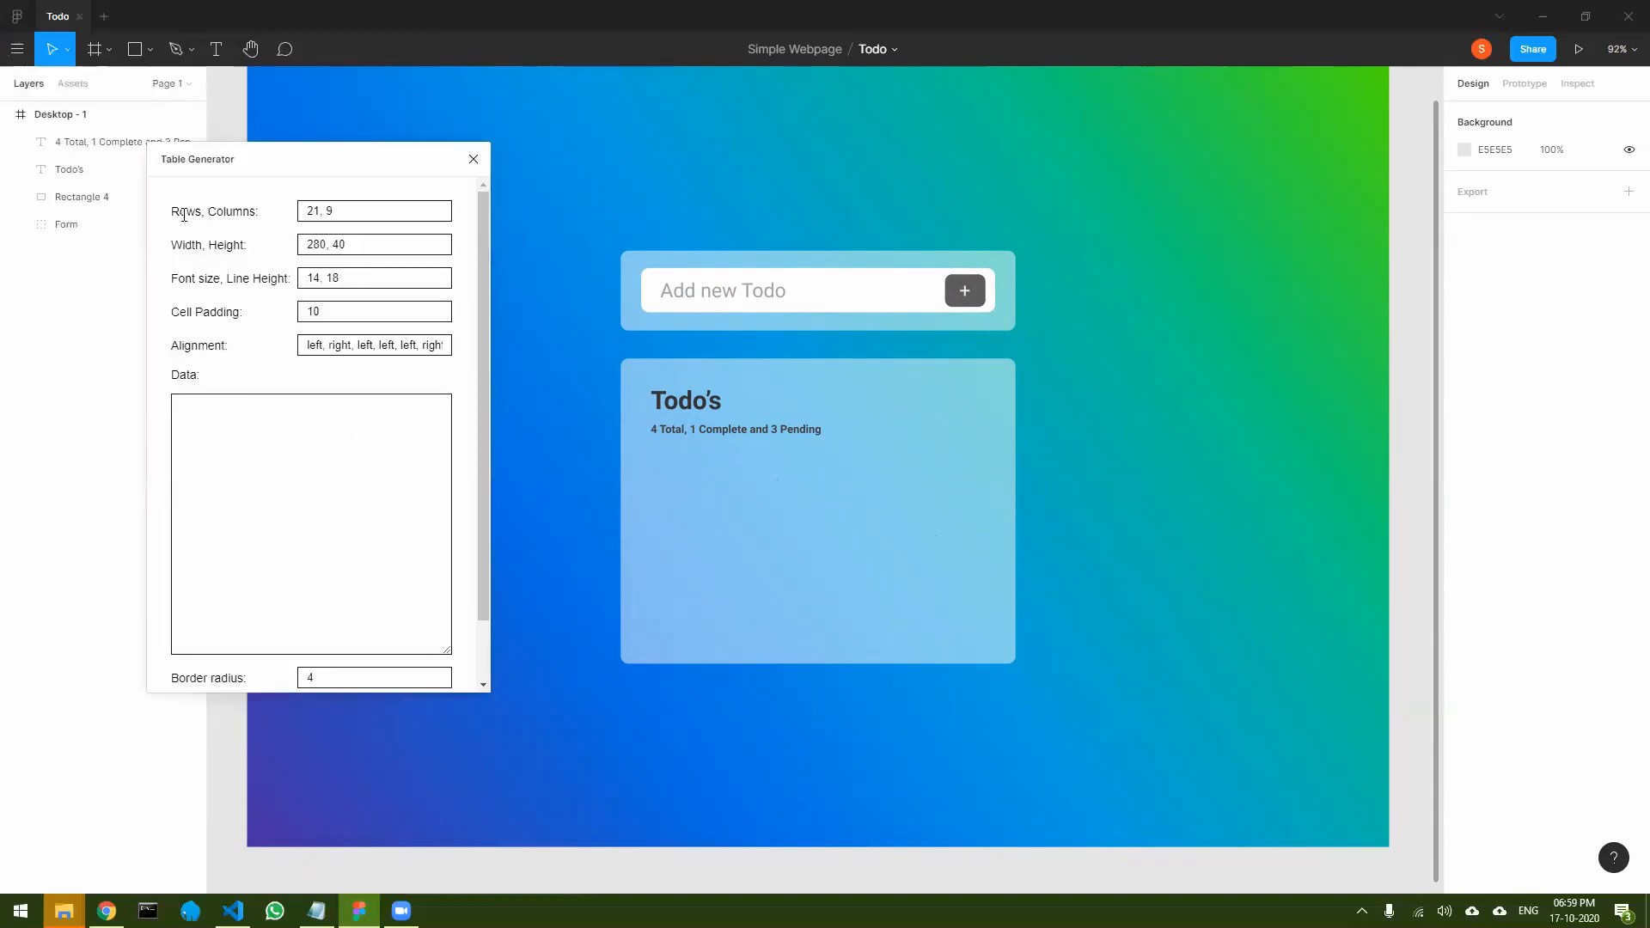
left_click_drag(318, 209, 291, 216)
type("5")
left_click(321, 210)
double_click(325, 244)
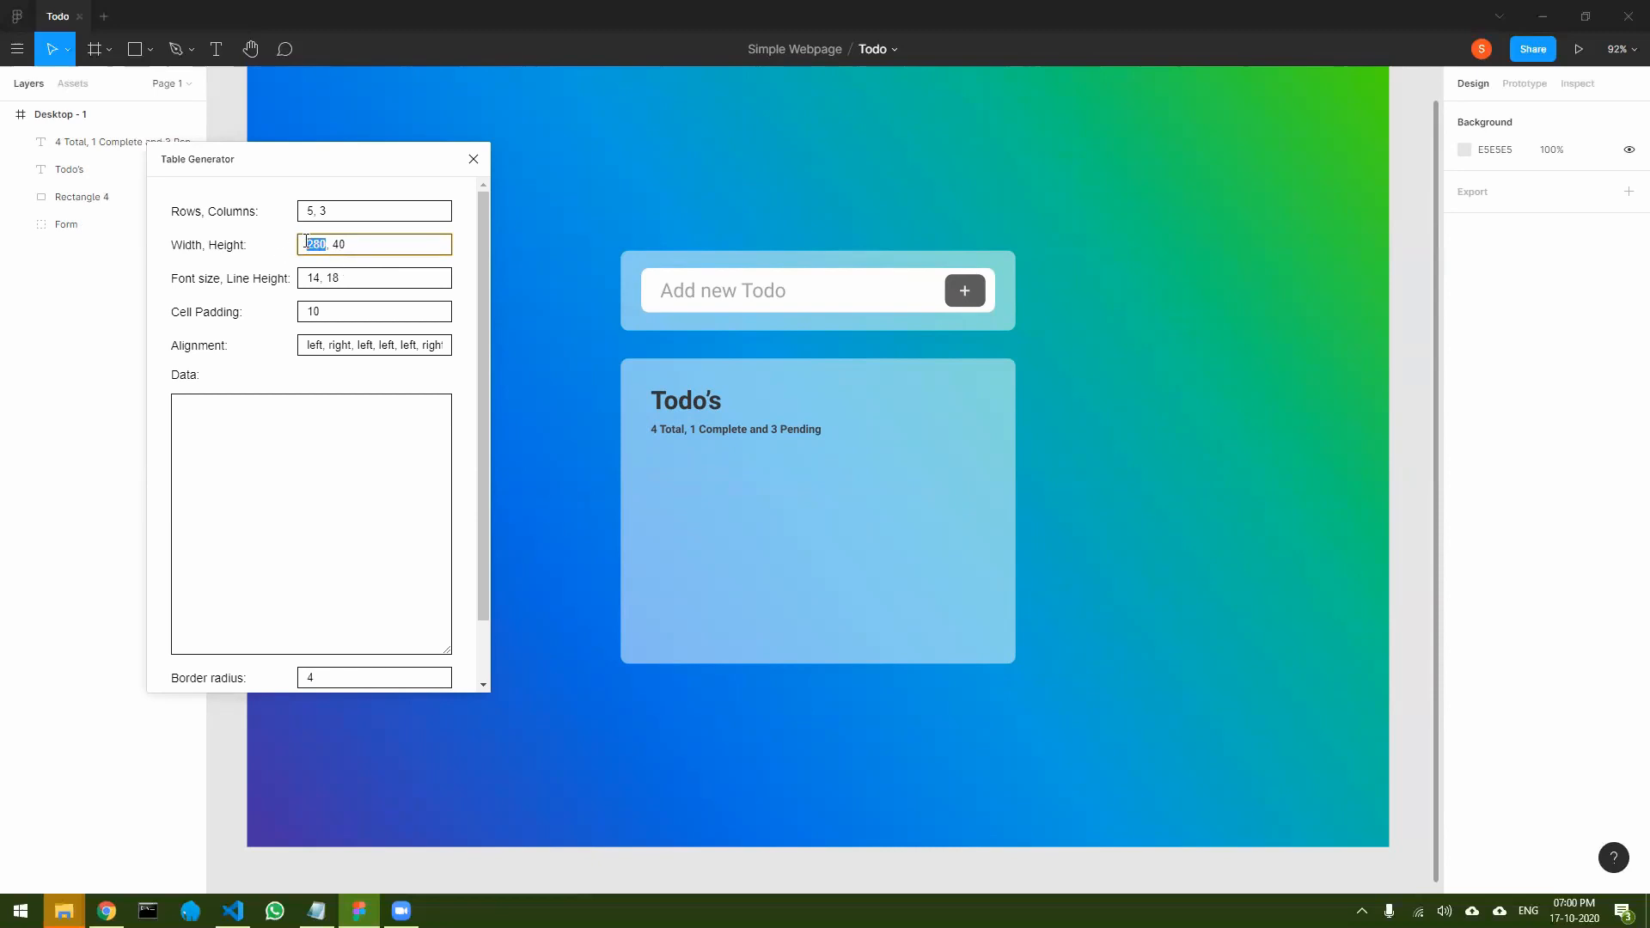
type("100")
- Set the table's column alignment to center, left, center
left_click(326, 342)
key("ctrl+a")
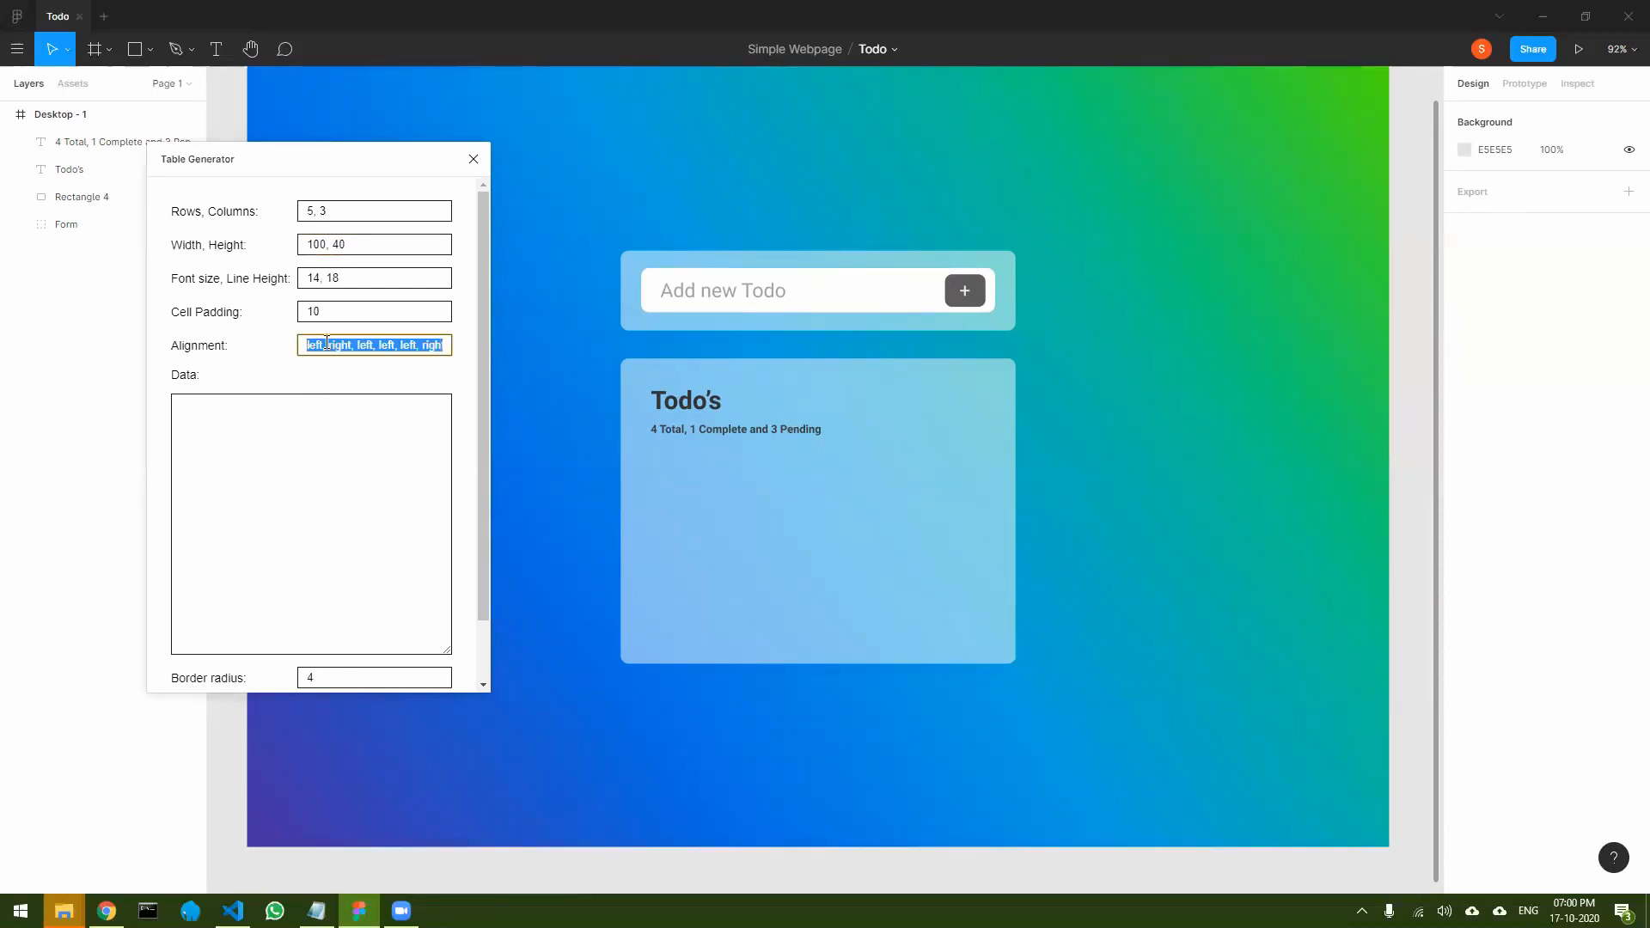
type("center, left, center")
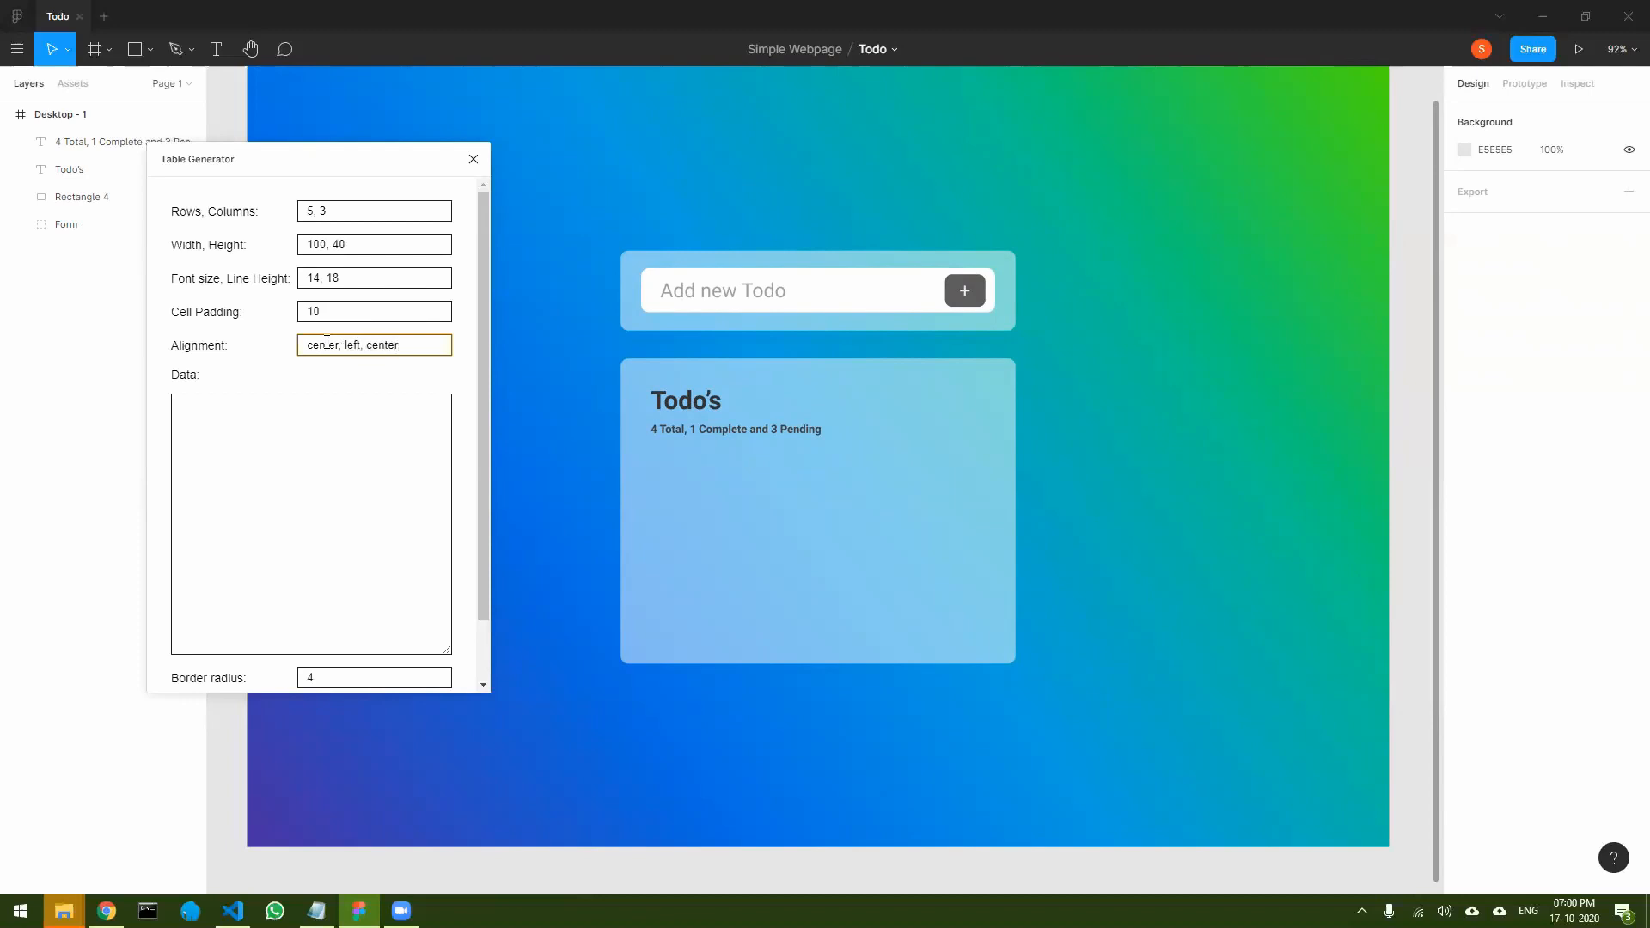
- Enter the table data with header #, Todo Title, Status and Pending rows 1 Drink Milk, 2 Make Breakfast, 3 Eat Lunch, 4 Sleep
left_click(311, 428)
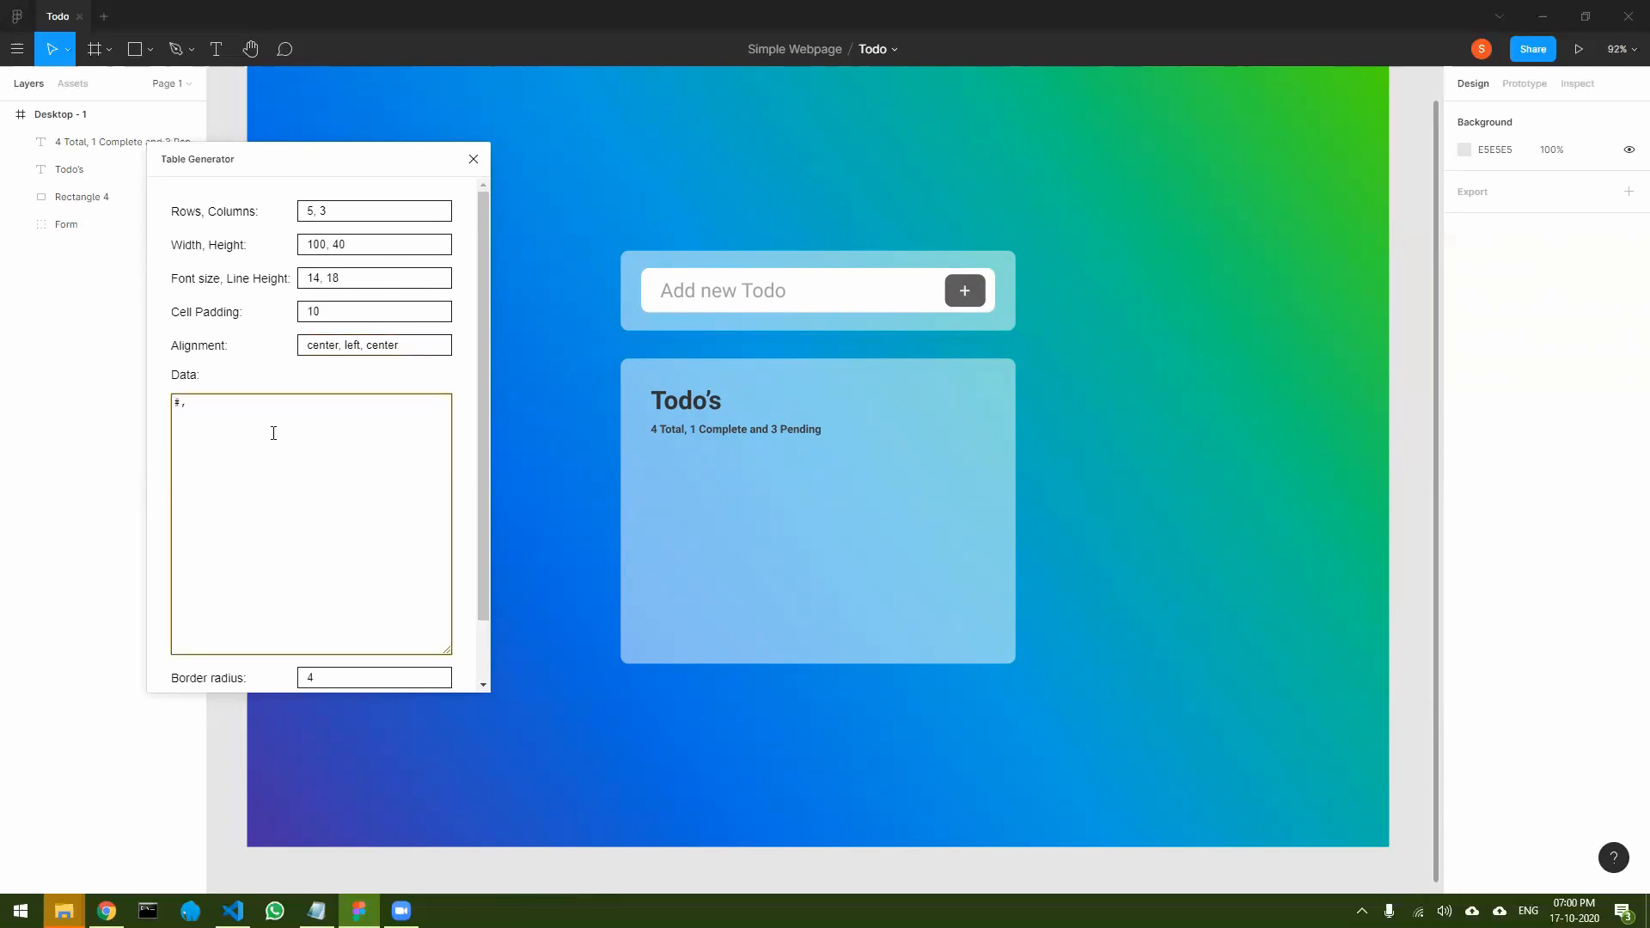
type("#,Todo Title, Status")
key("Return")
type("1, Drink Milk, Pending 2, Make Breakfast, Pending")
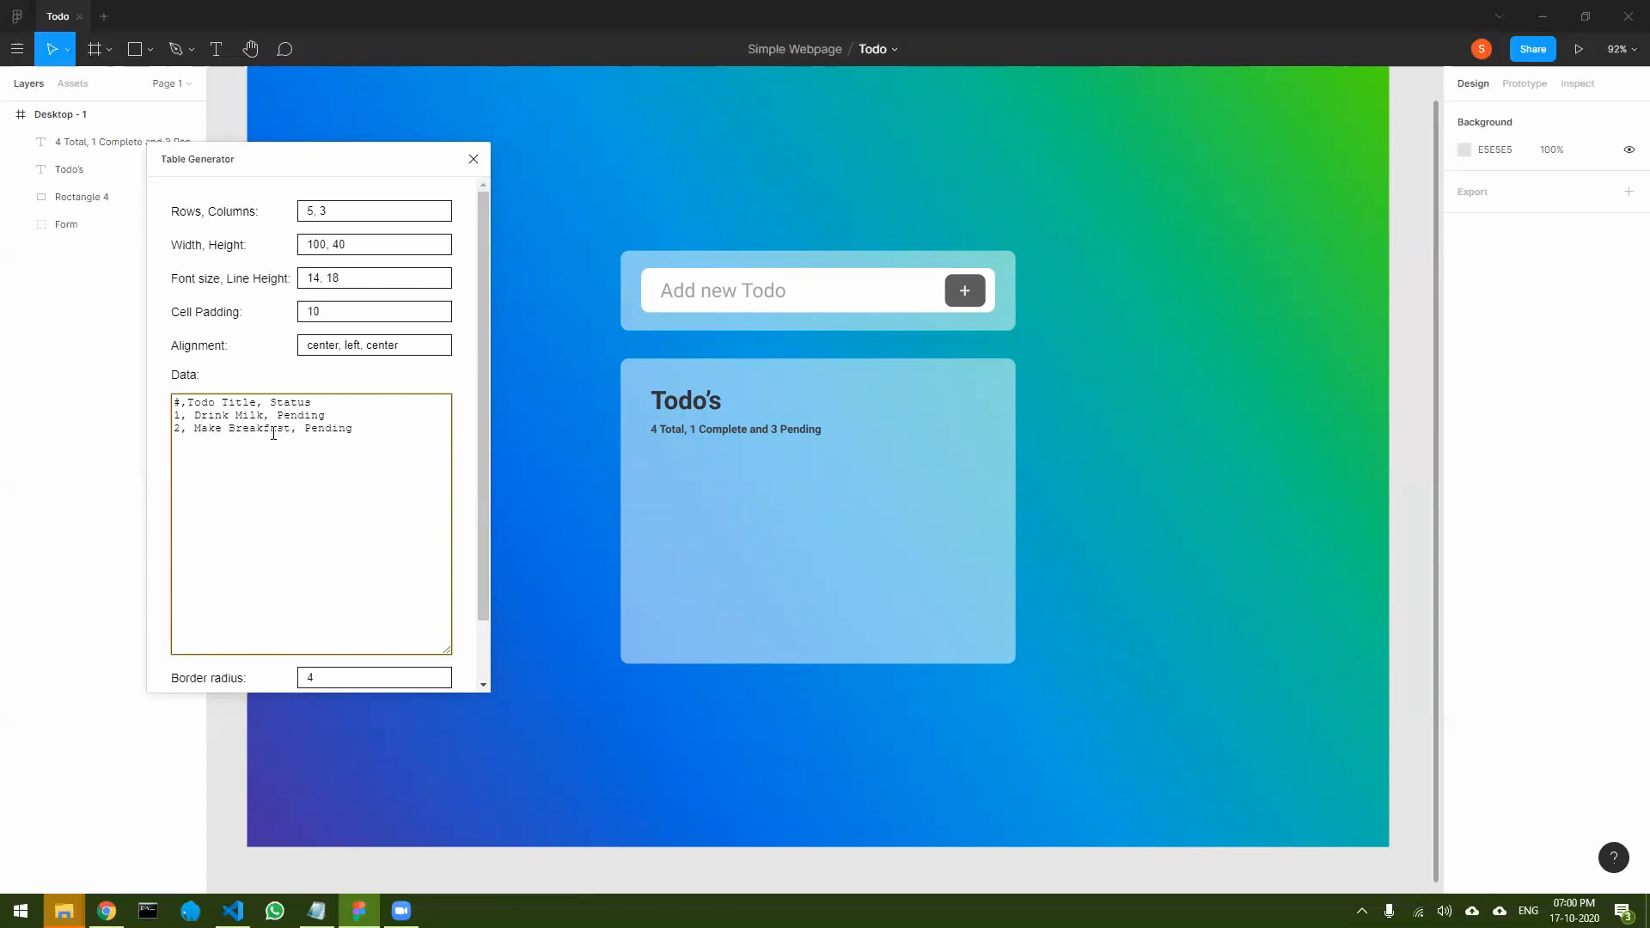
key("Return")
type("3, Eat Lunch, Pending")
key("Return")
type("4, Sleep, Pending")
- Set the table's border radius to 10 and create the table
scroll(324, 515, "down", 2)
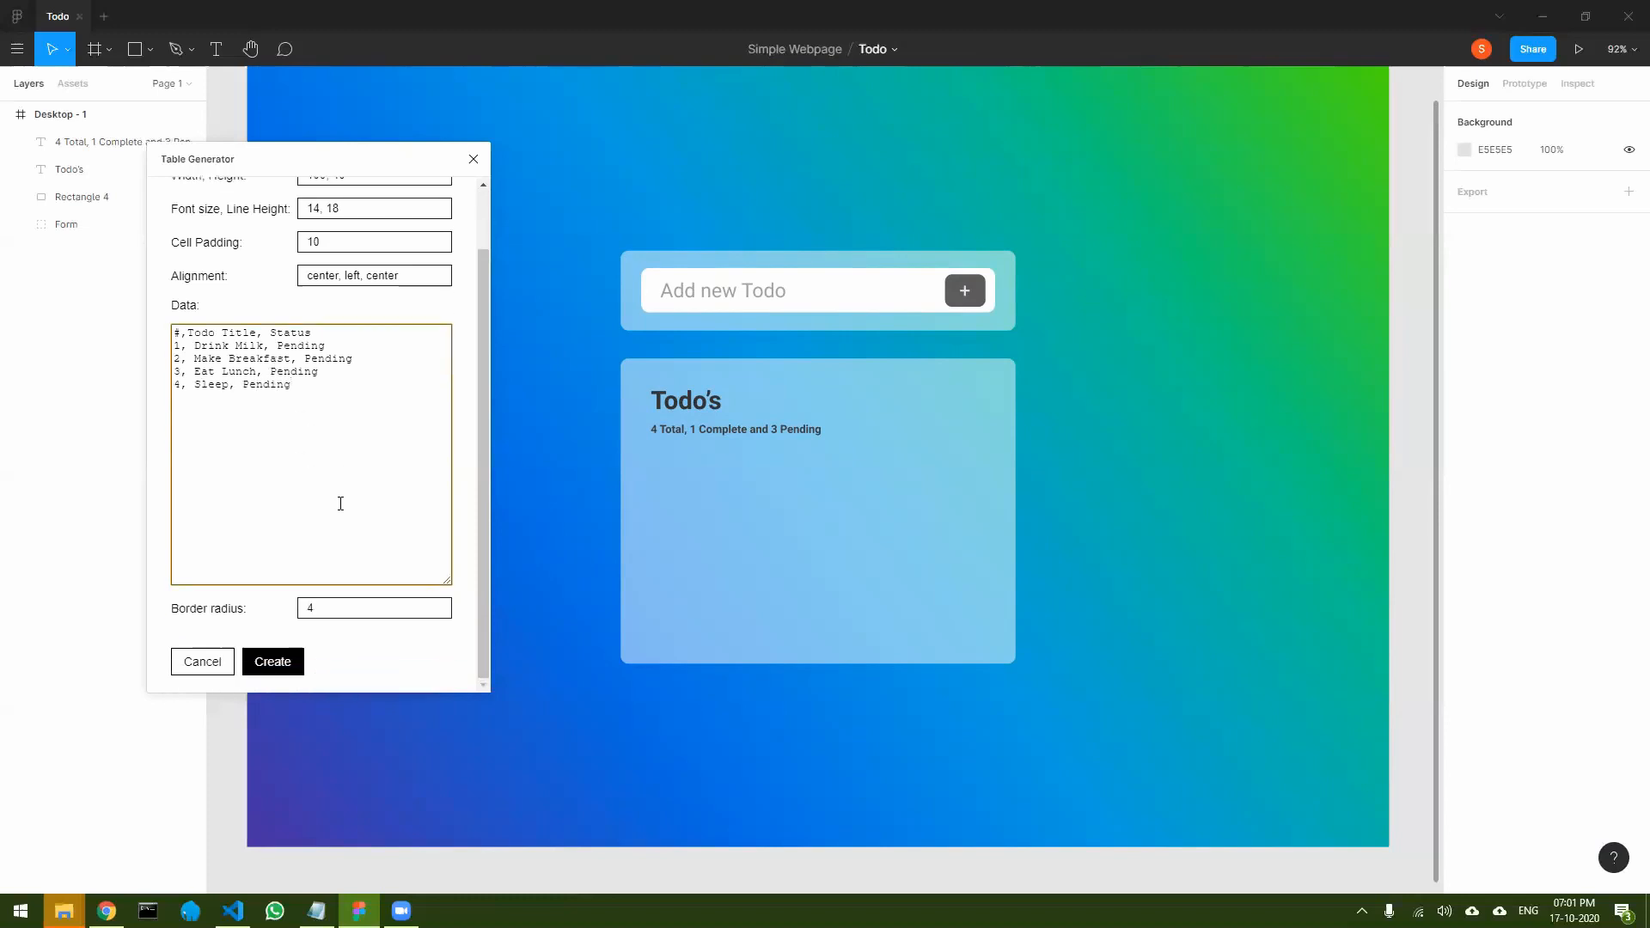
double_click(333, 611)
type("10")
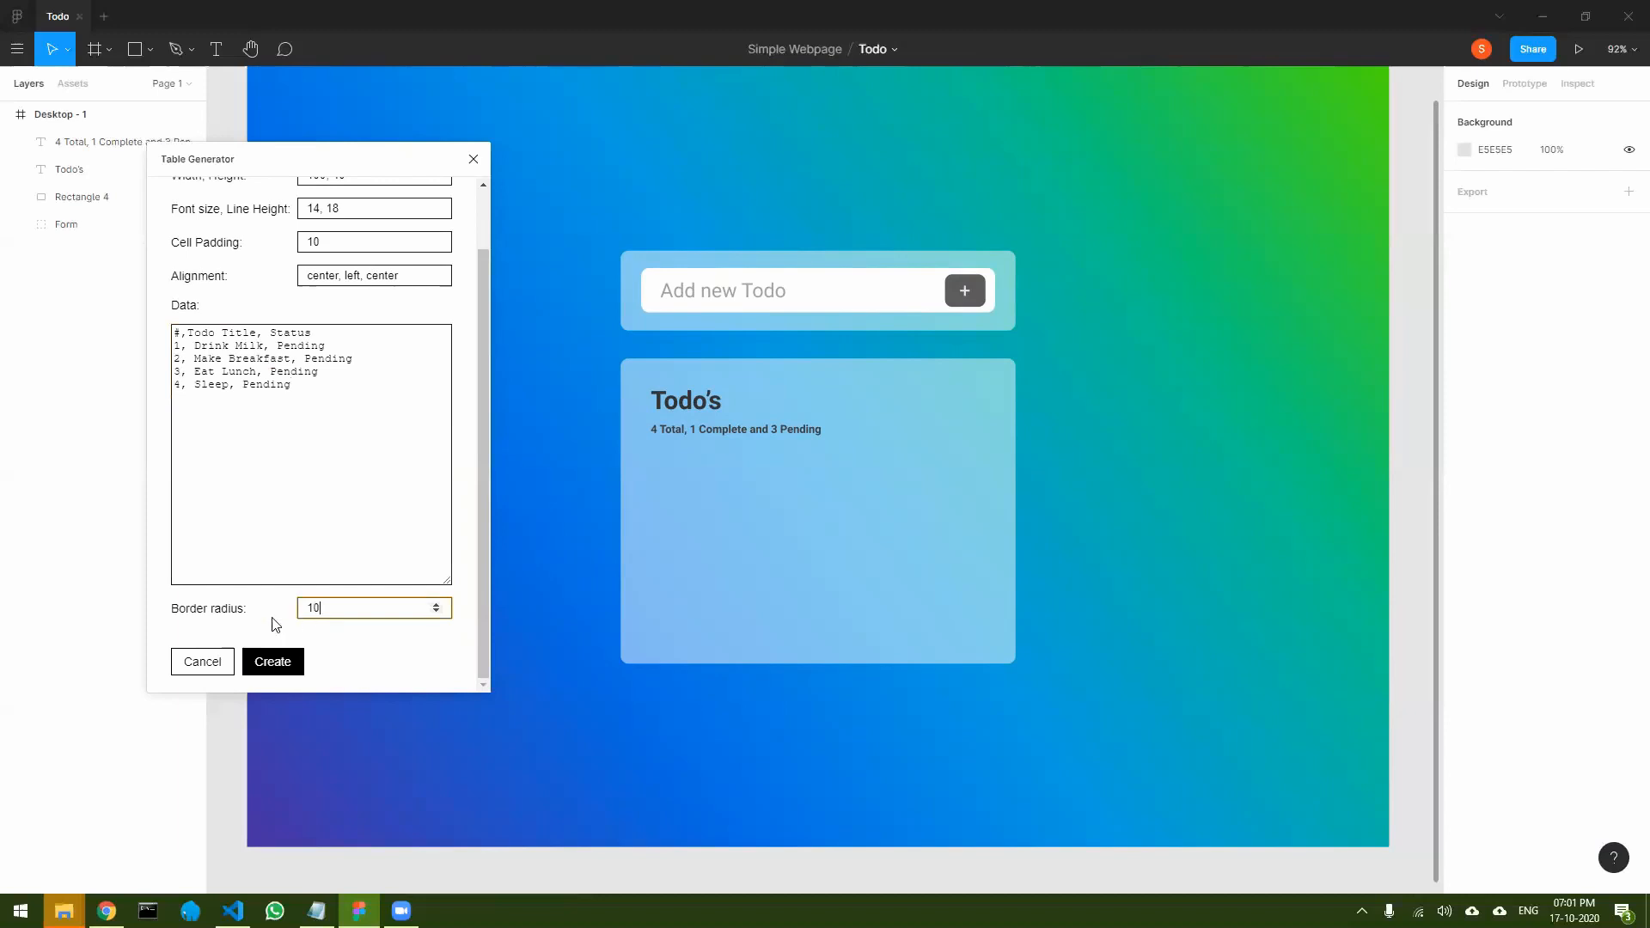
left_click(270, 662)
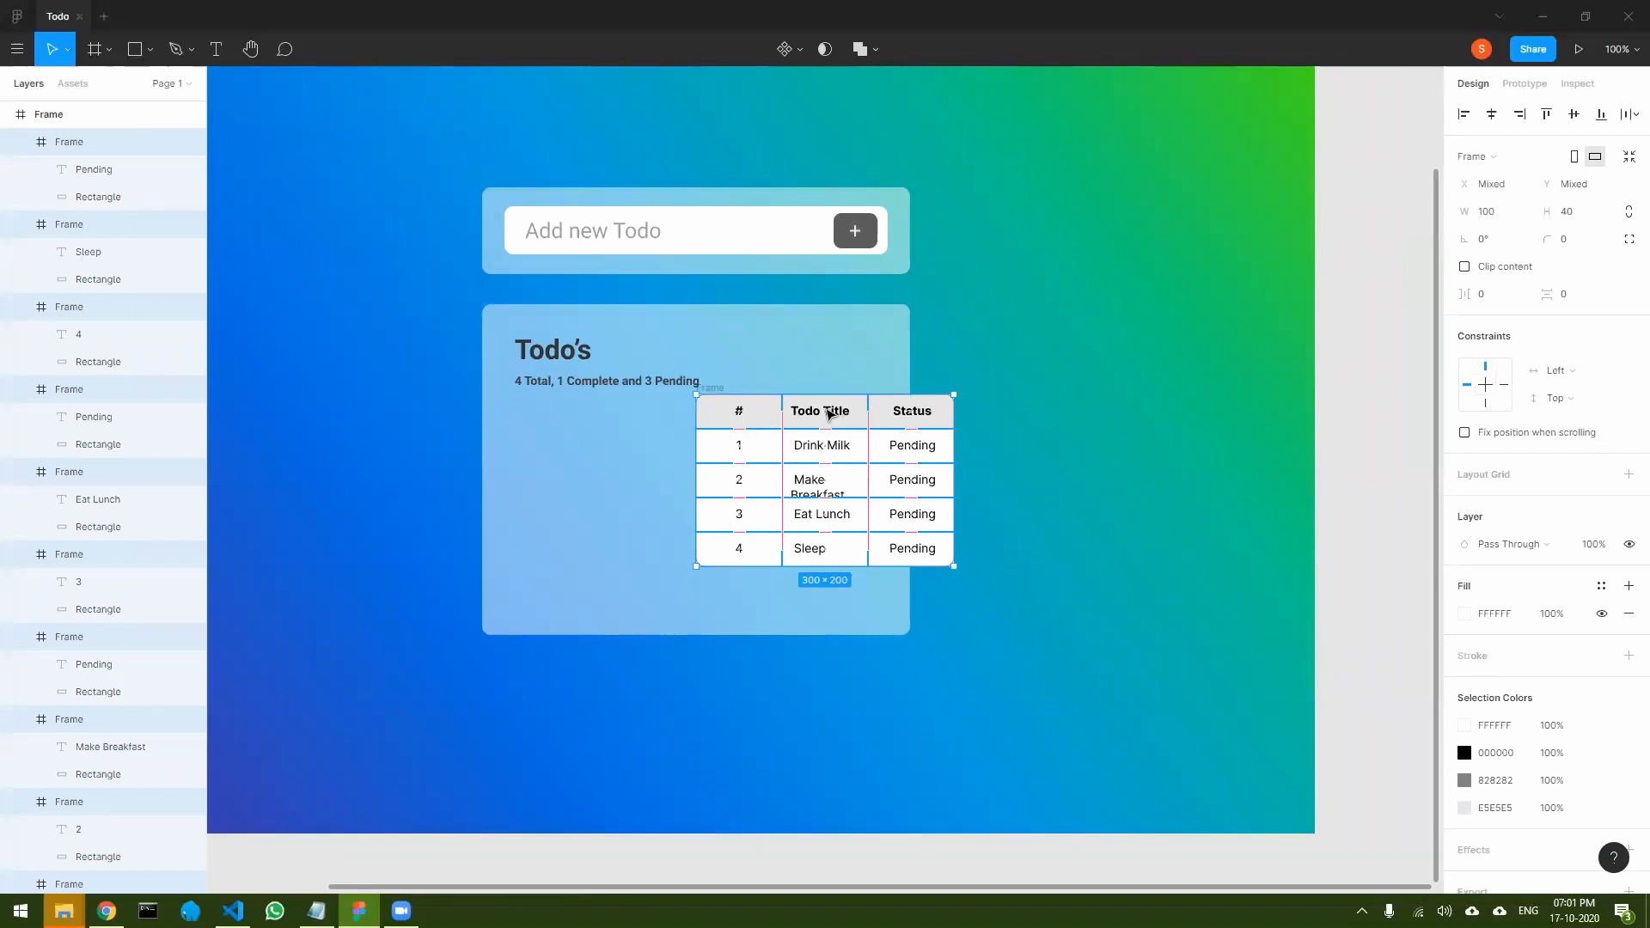
- Move the table into the Todo's panel beneath the summary line and delete the leftover white frame
left_click_drag(773, 411, 659, 428)
left_click(892, 447)
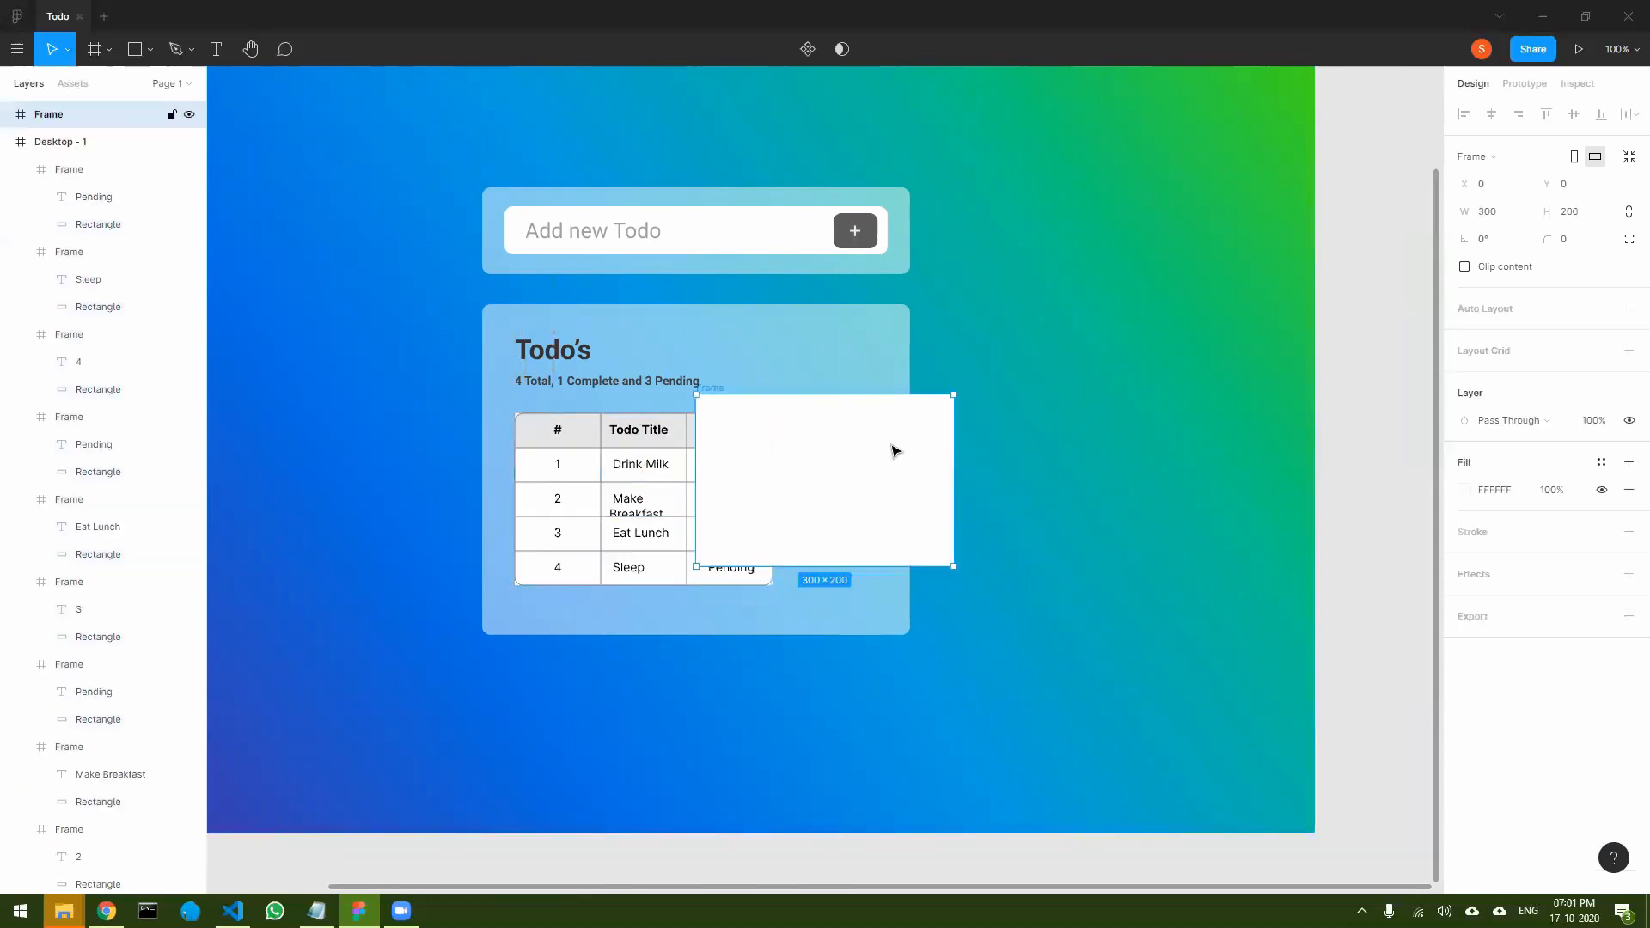
key("Delete")
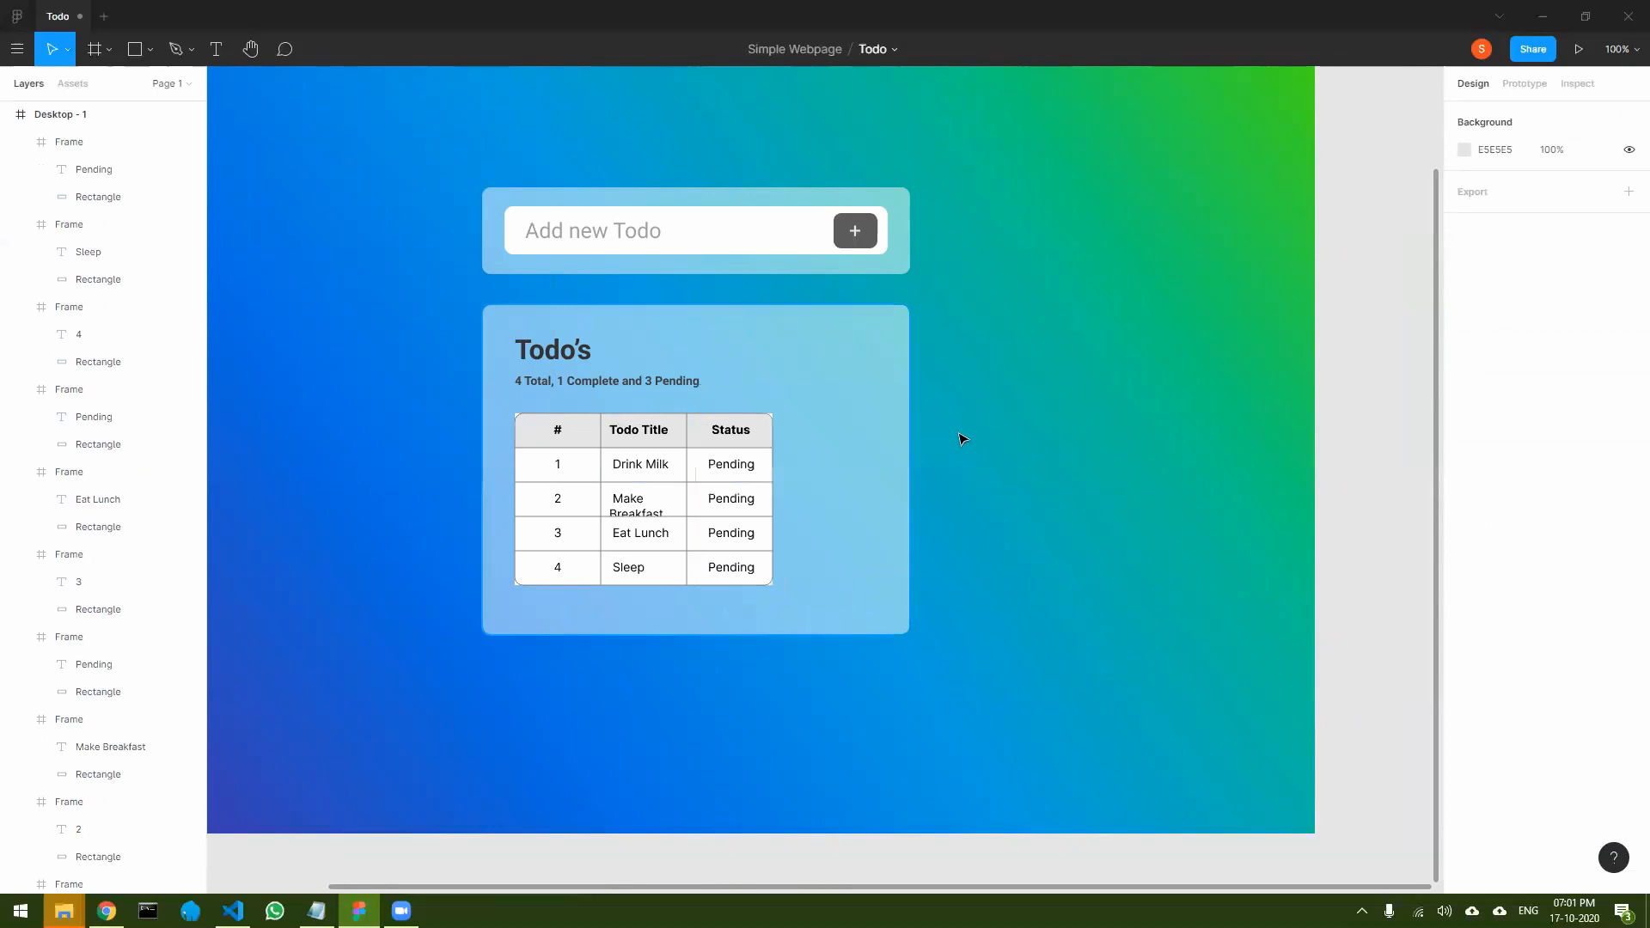
- Set the corner radius of the Status header cell's frame to 10
left_click(553, 436)
scroll(546, 442, "up", 2)
scroll(545, 445, "up", 3)
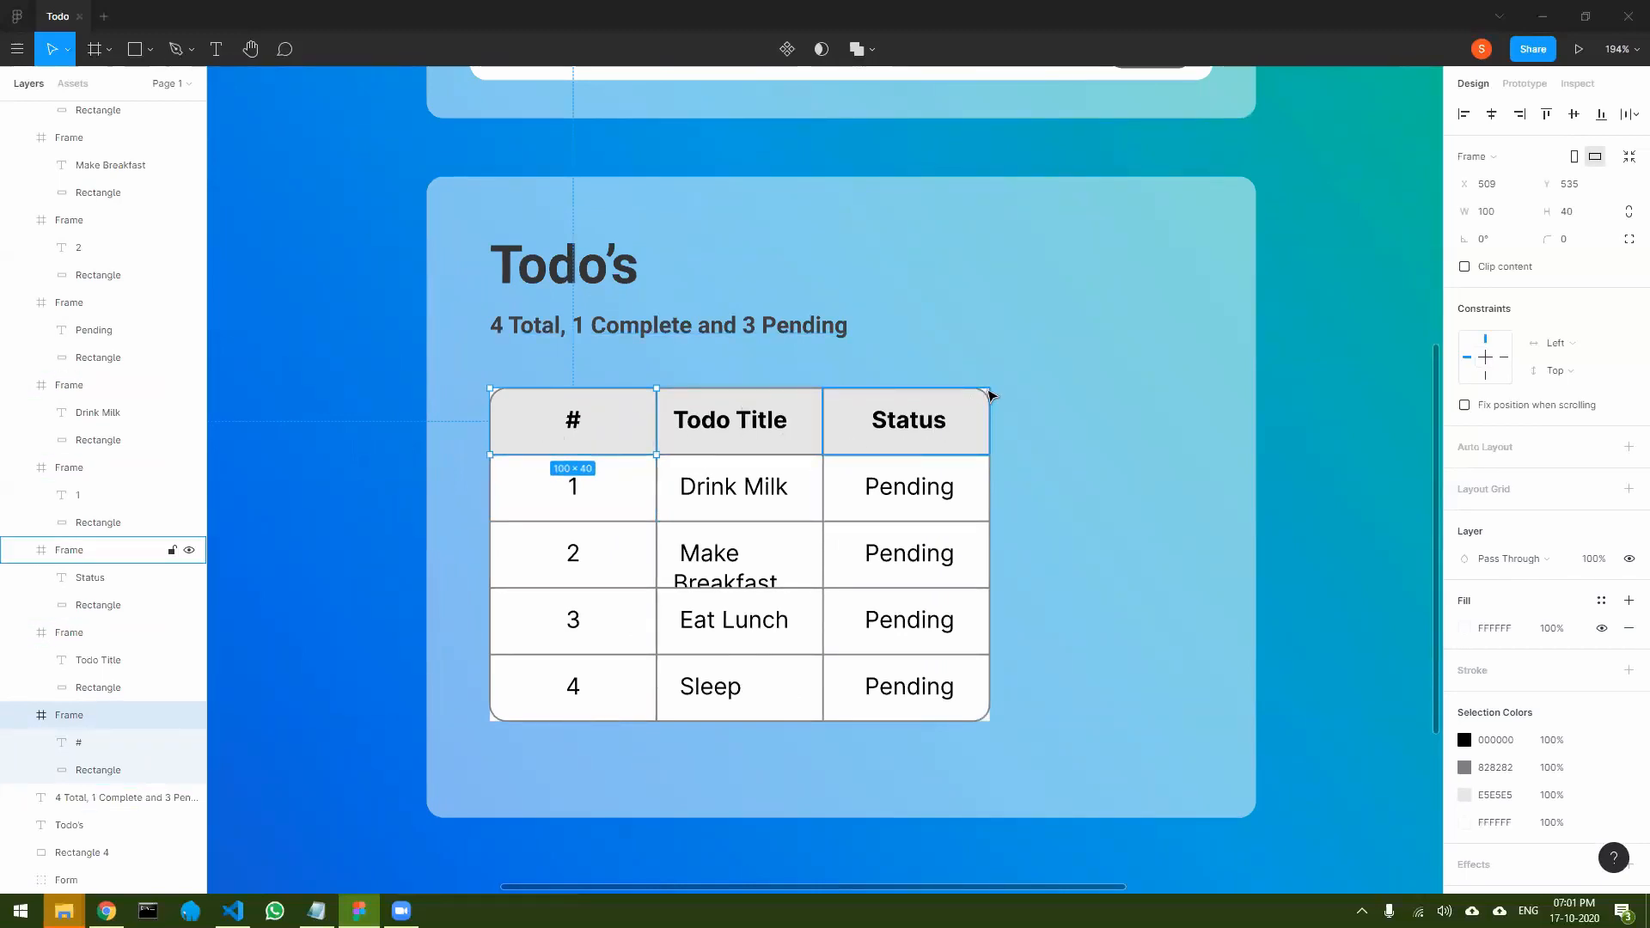
left_click(984, 395)
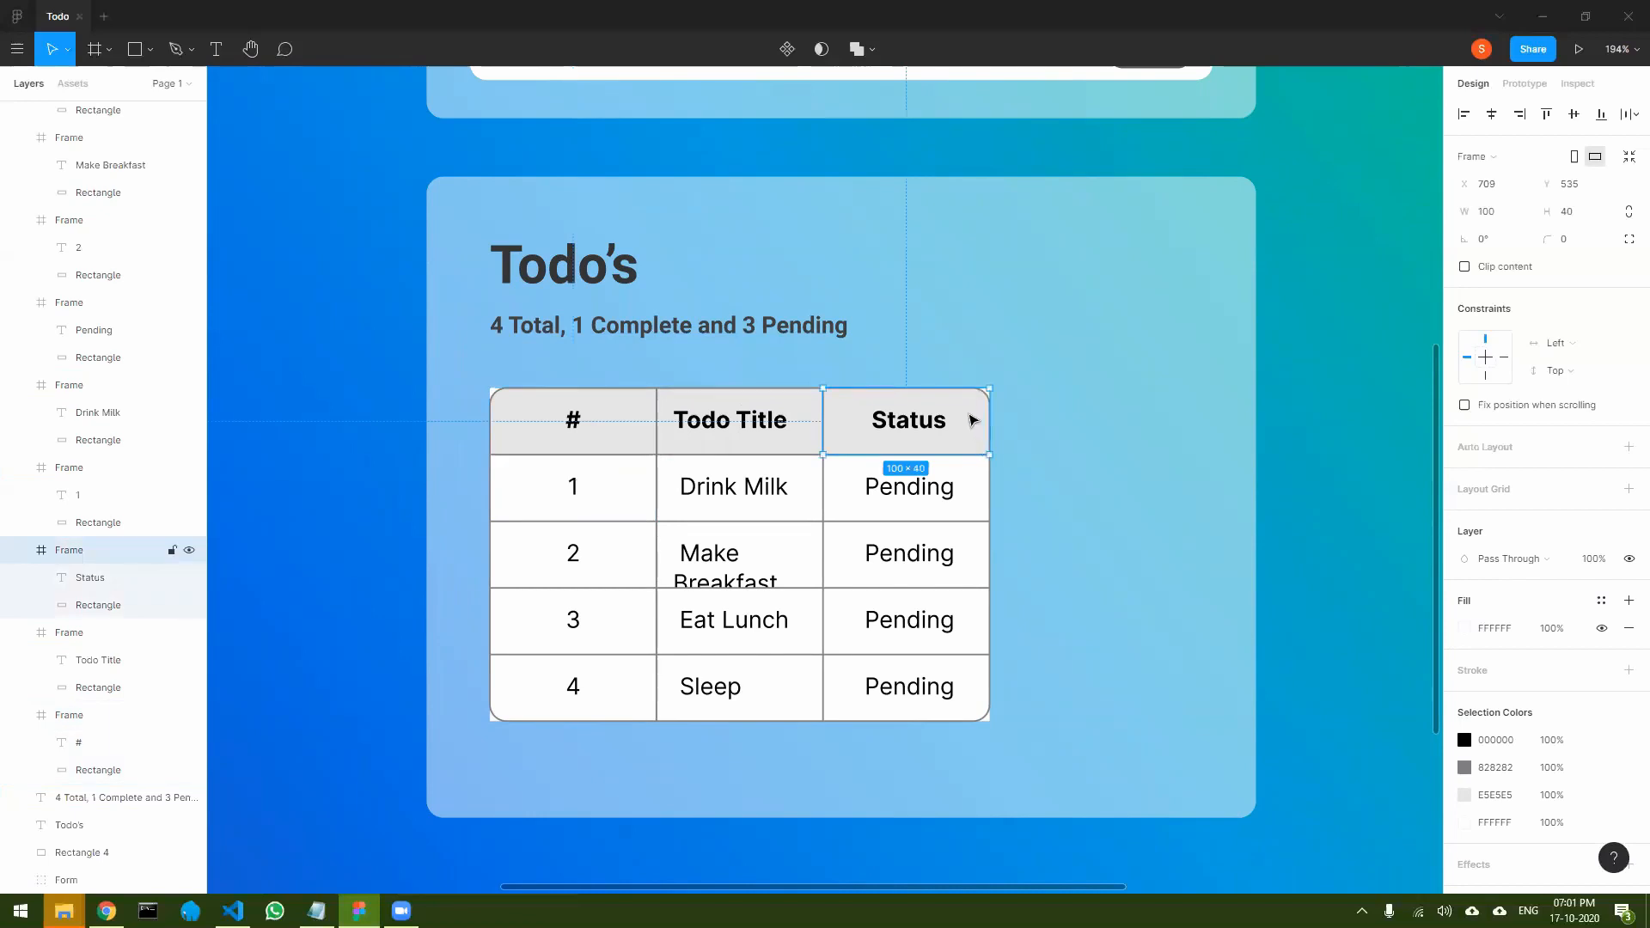
left_click(95, 582)
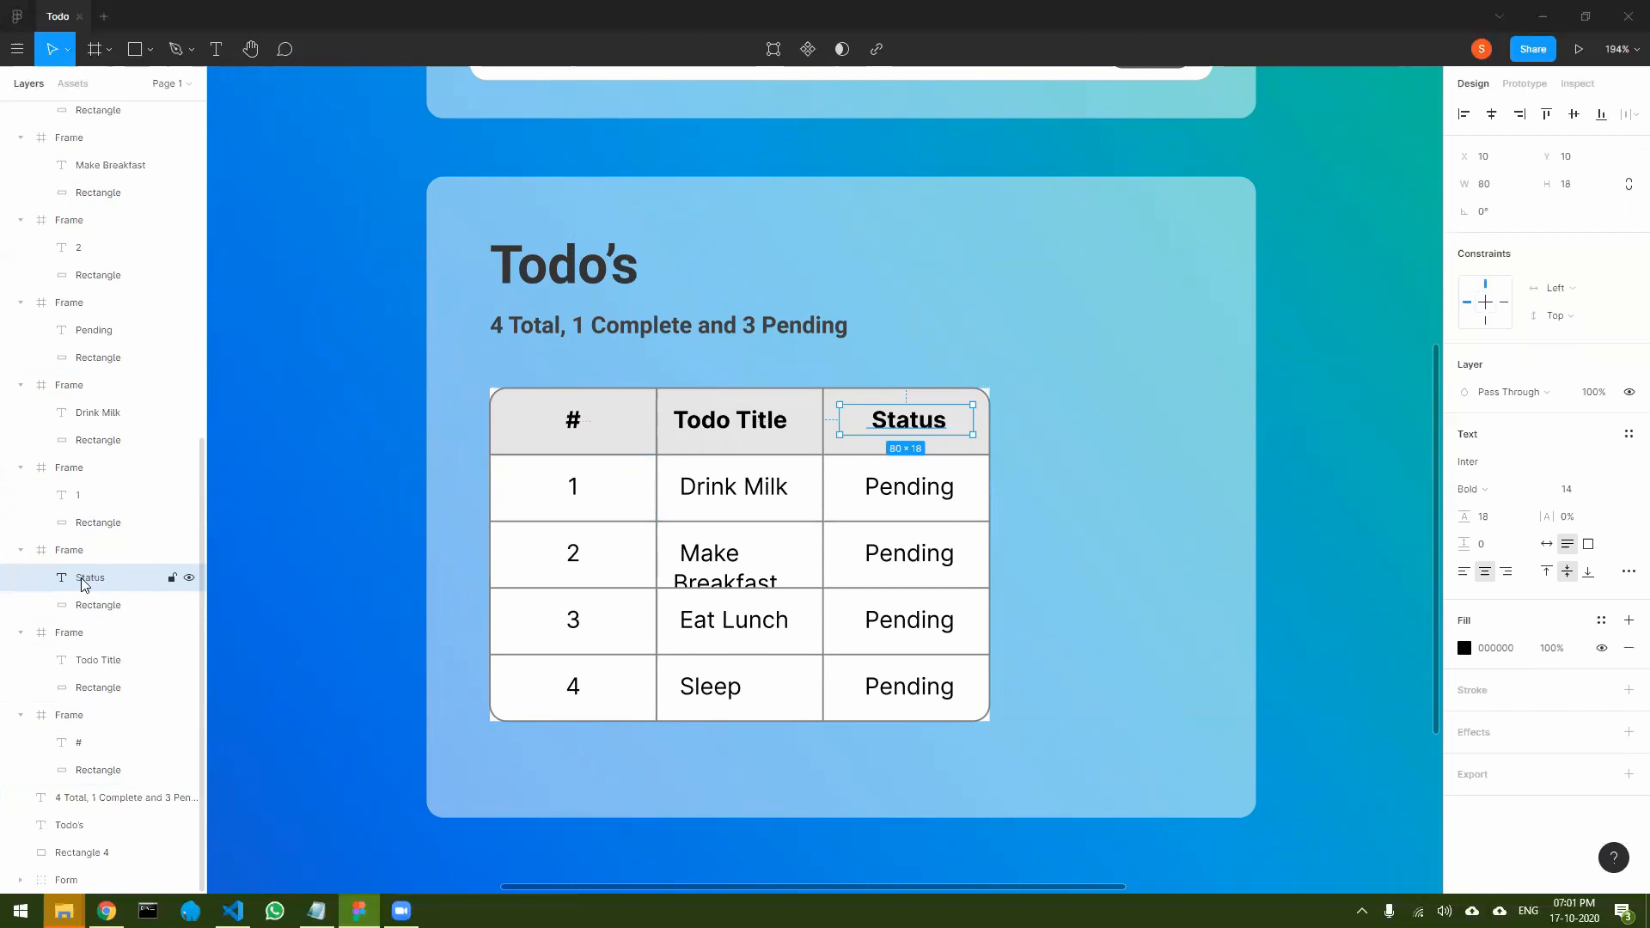
left_click(98, 607)
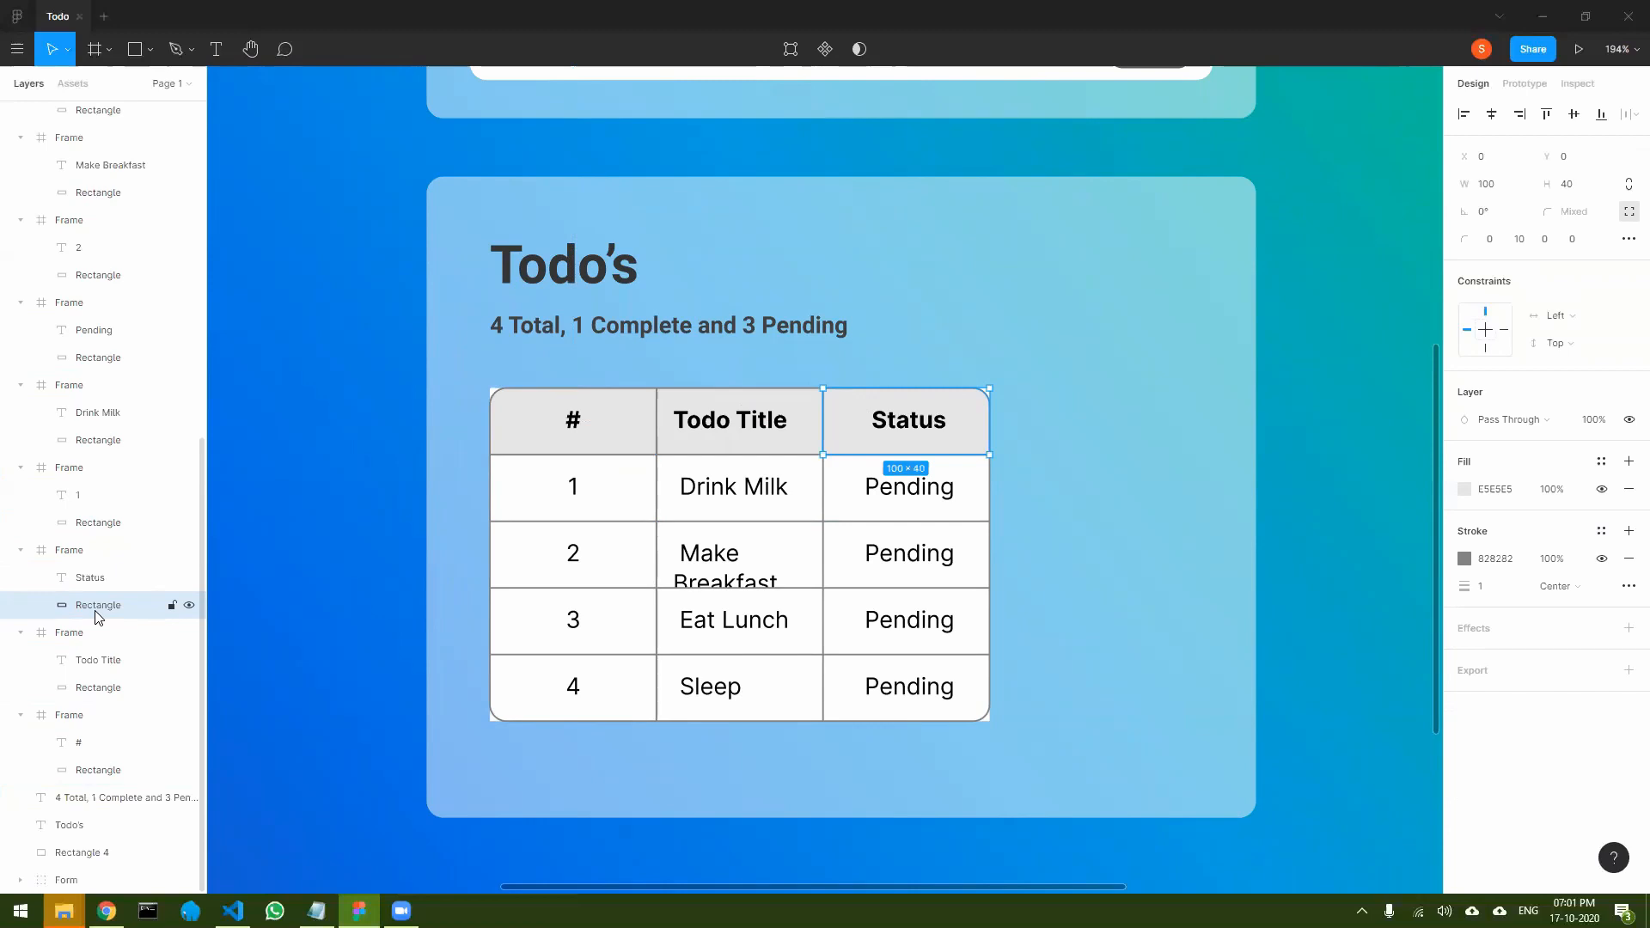
left_click(77, 551)
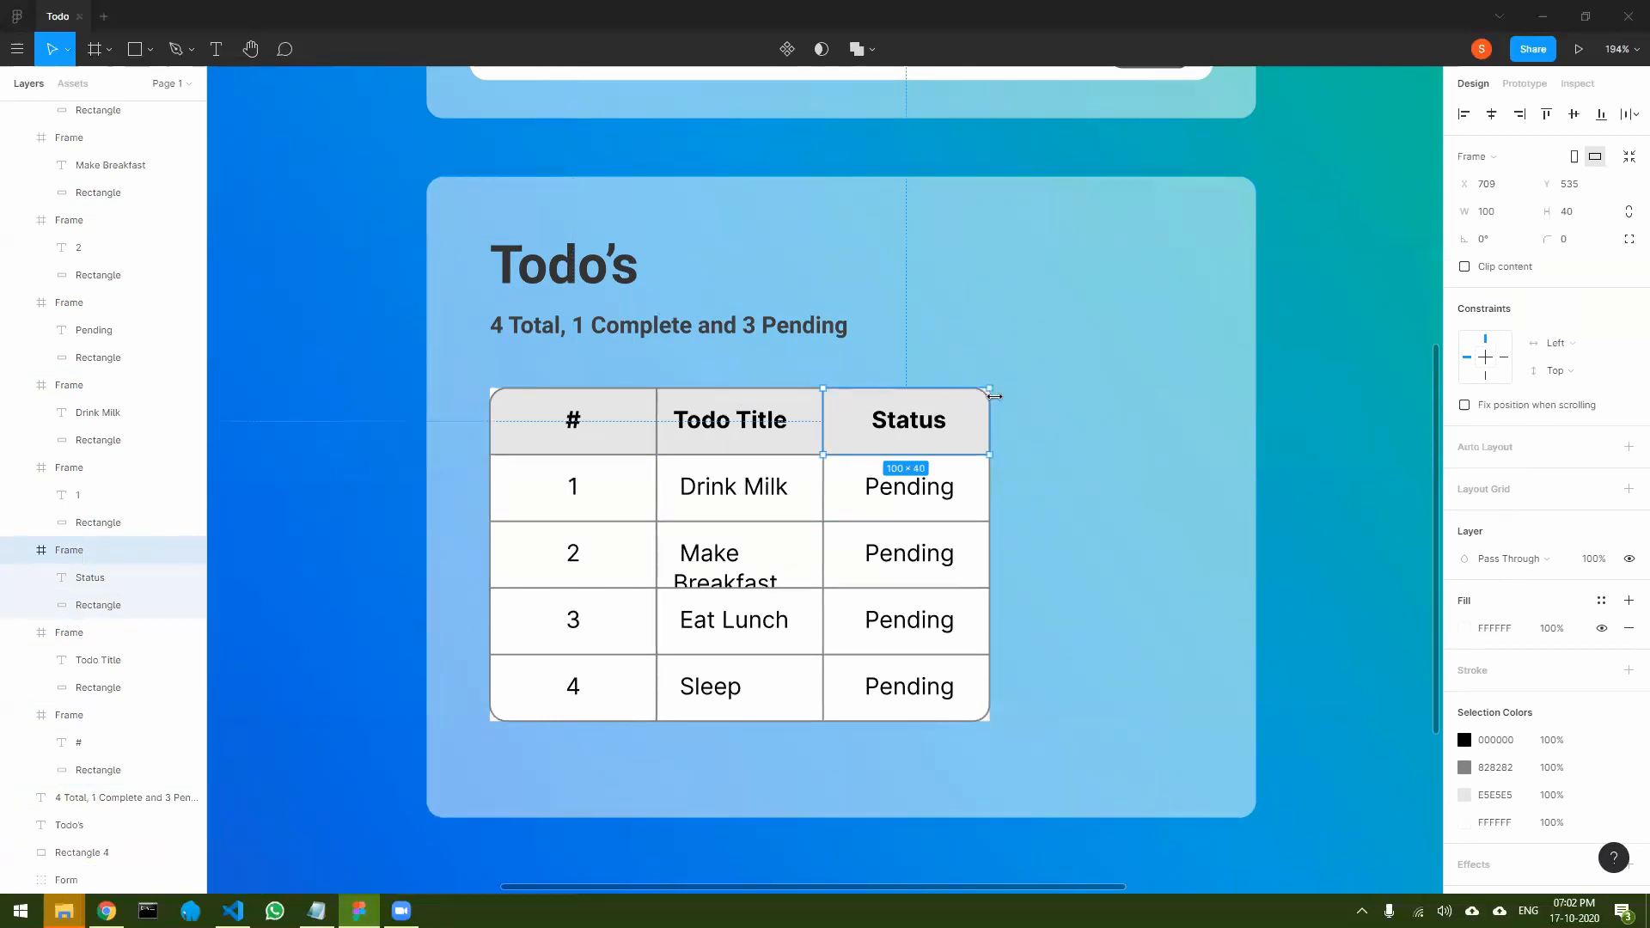
left_click(1565, 242)
type("10")
key("Return")
- Set the corner radius of the # header cell's frame to 10
left_click(545, 414)
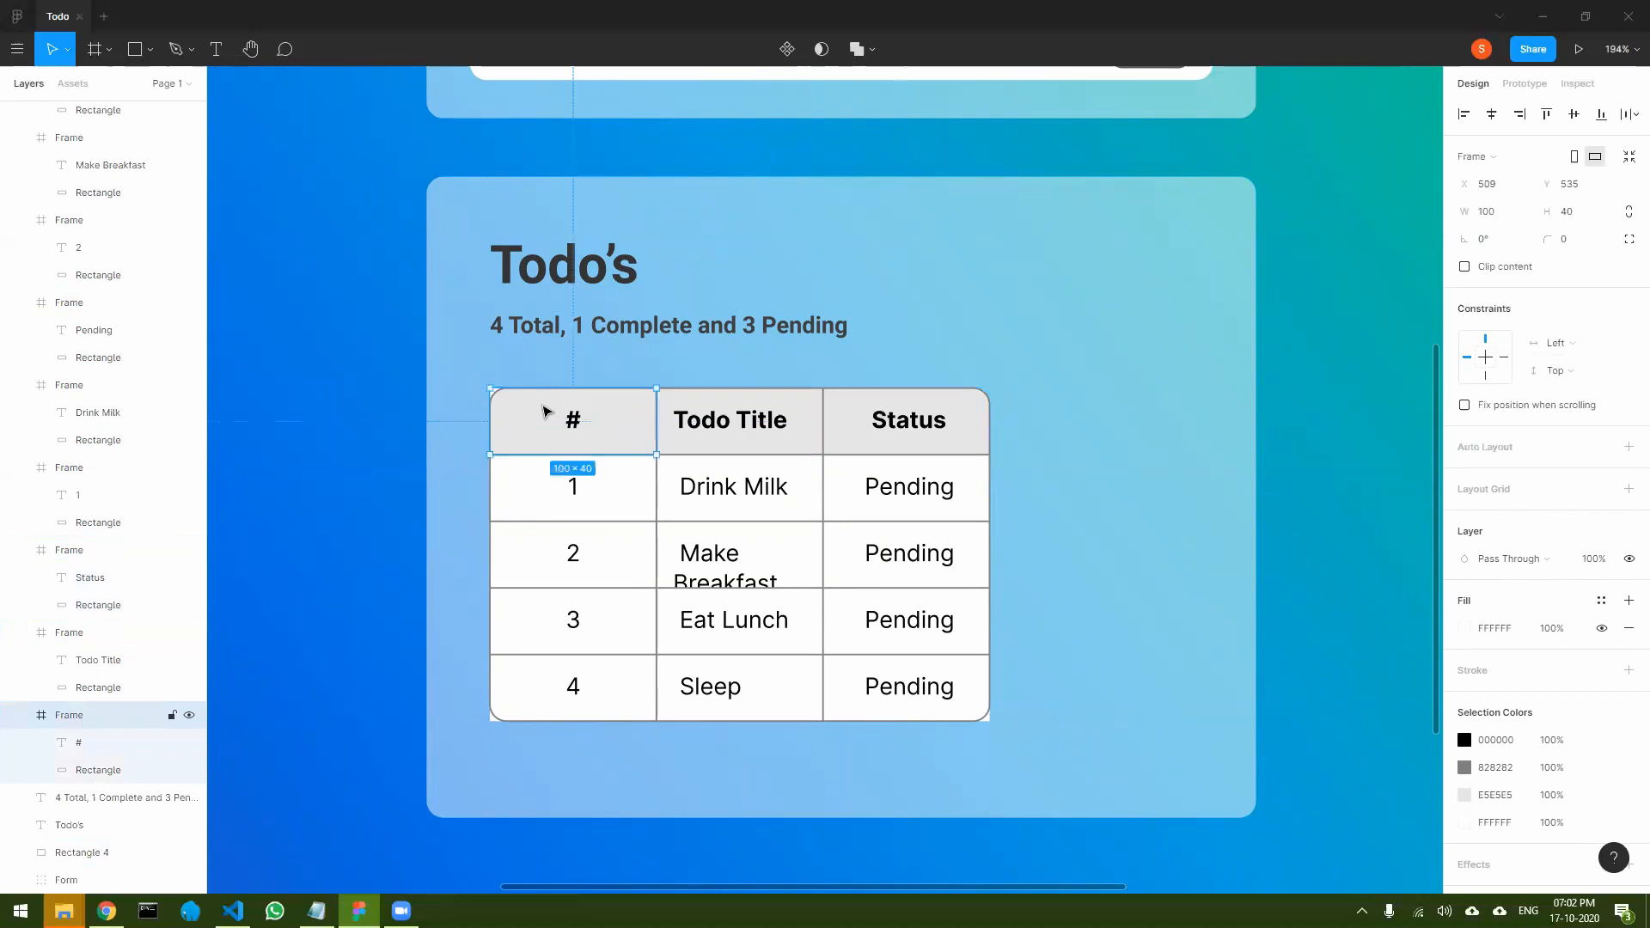
left_click(1567, 248)
type("10")
key("Return")
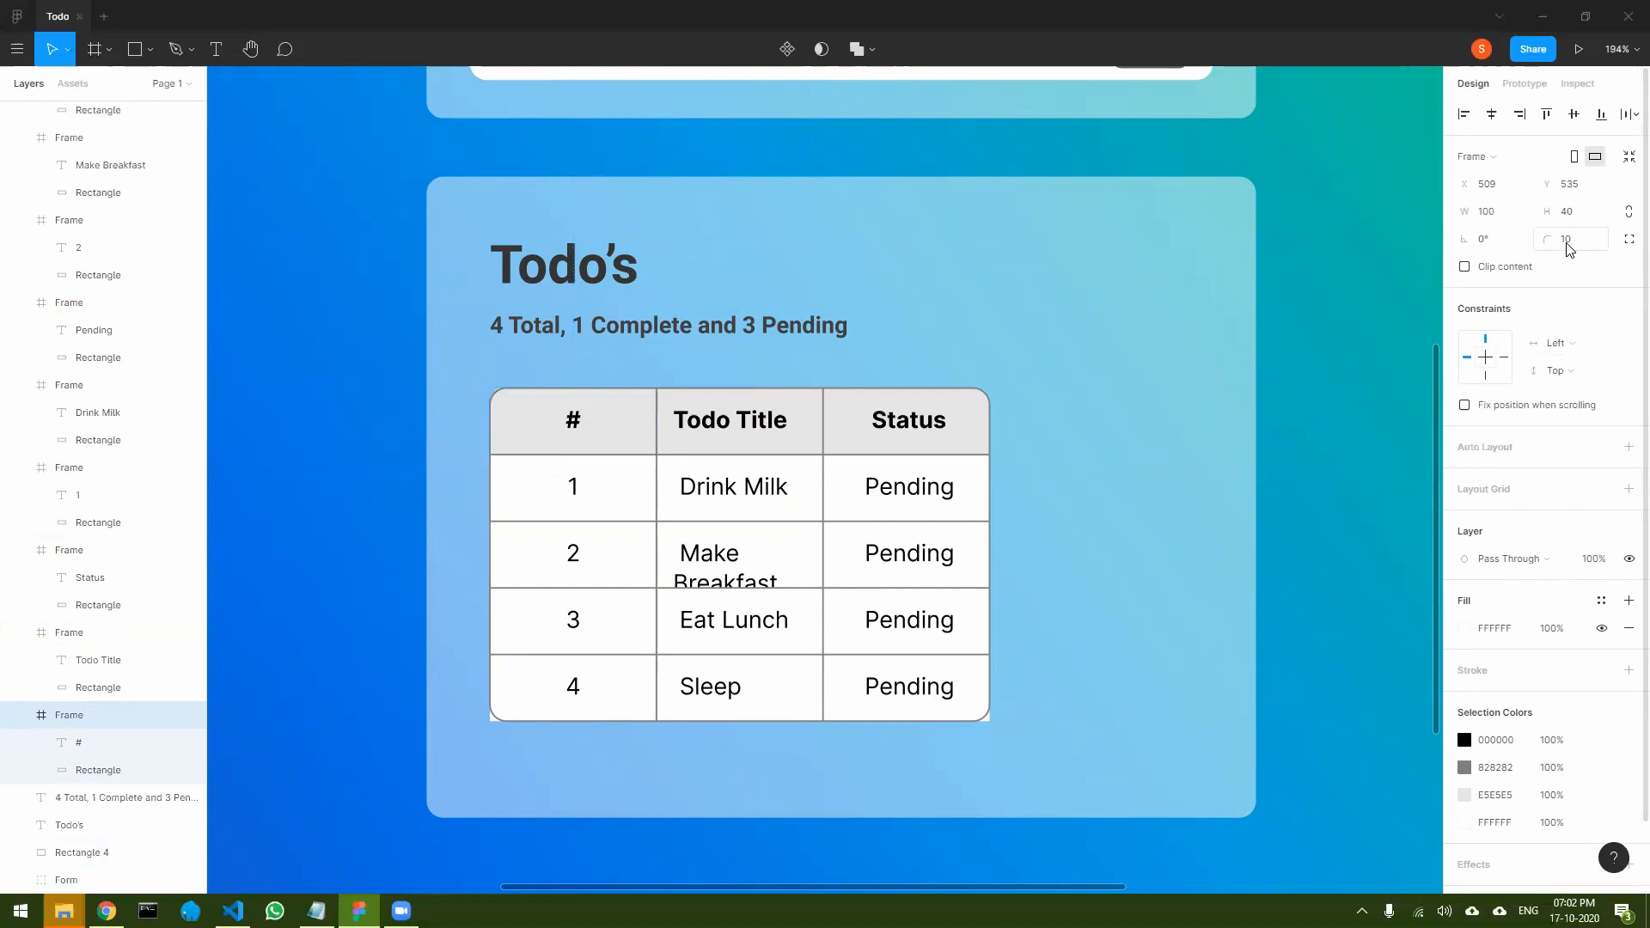
- Set the corner radius to 10 on the frames of the last row's 4 and Pending cells
left_click(606, 685)
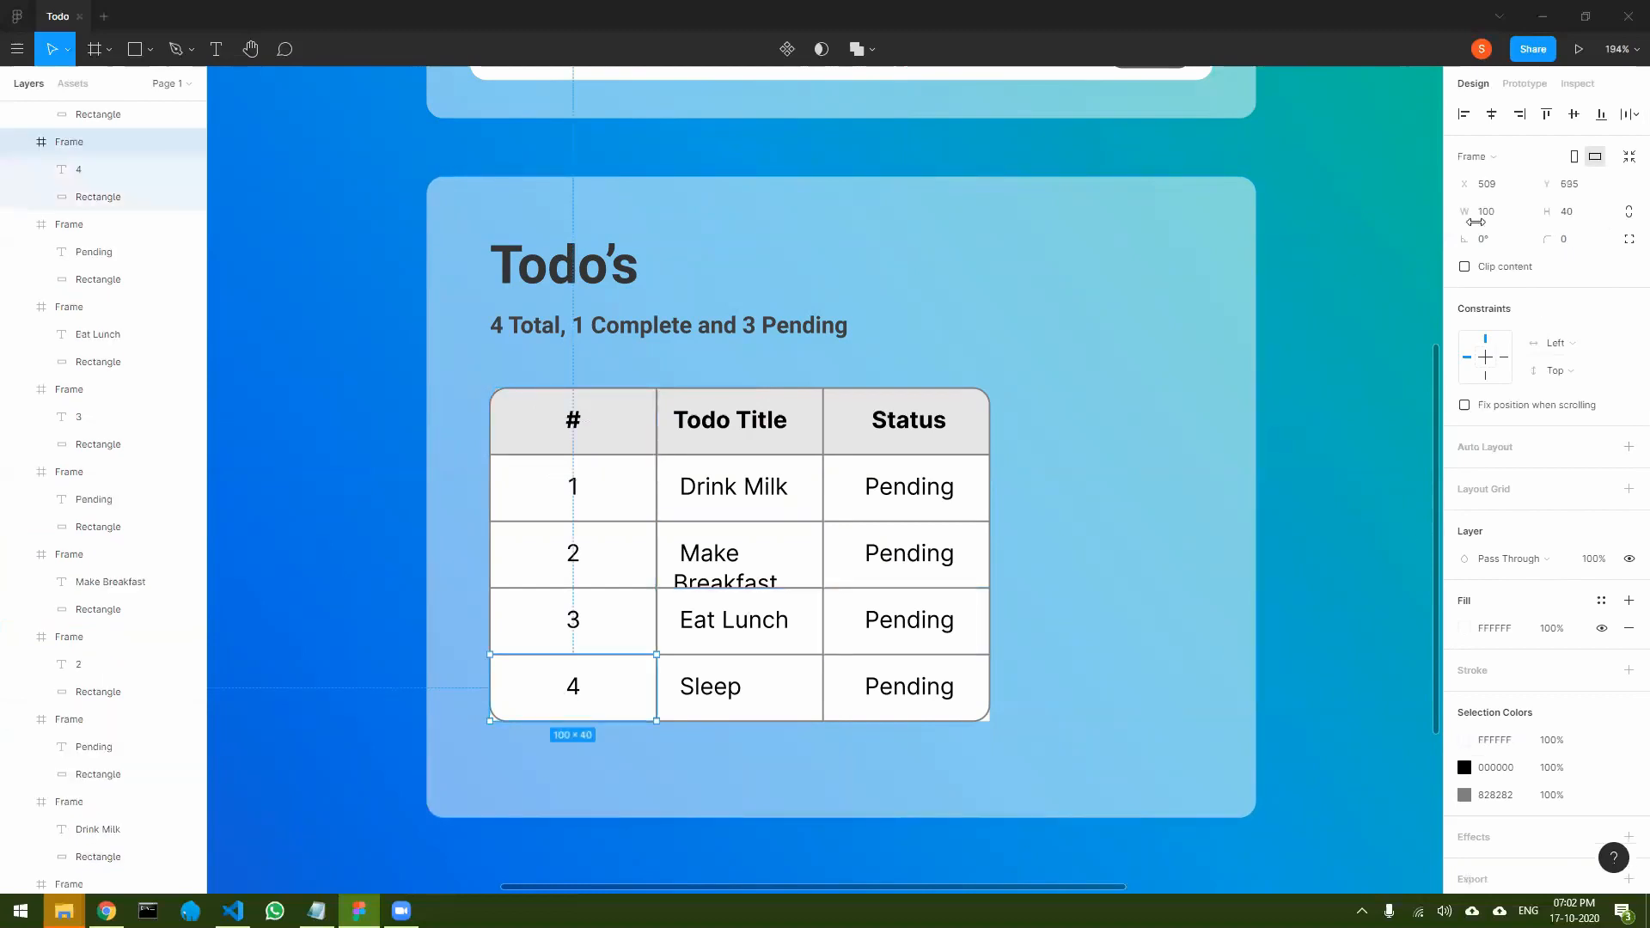
left_click(1563, 243)
type("10")
key("Return")
left_click(919, 679)
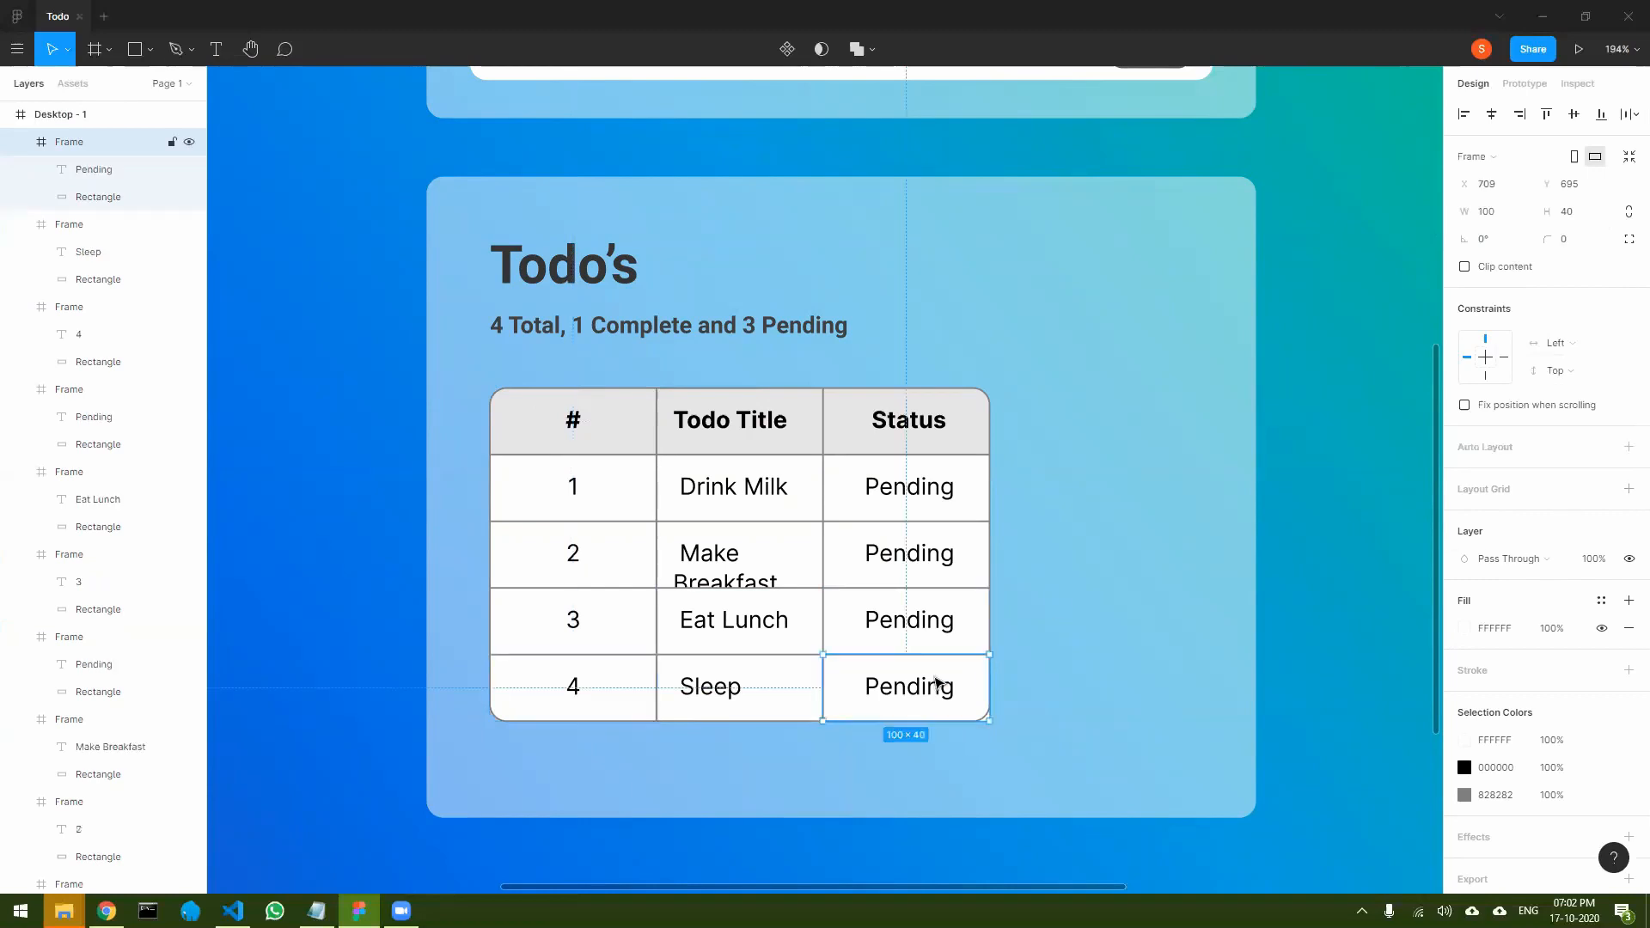
left_click(1574, 241)
type("10")
key("Return")
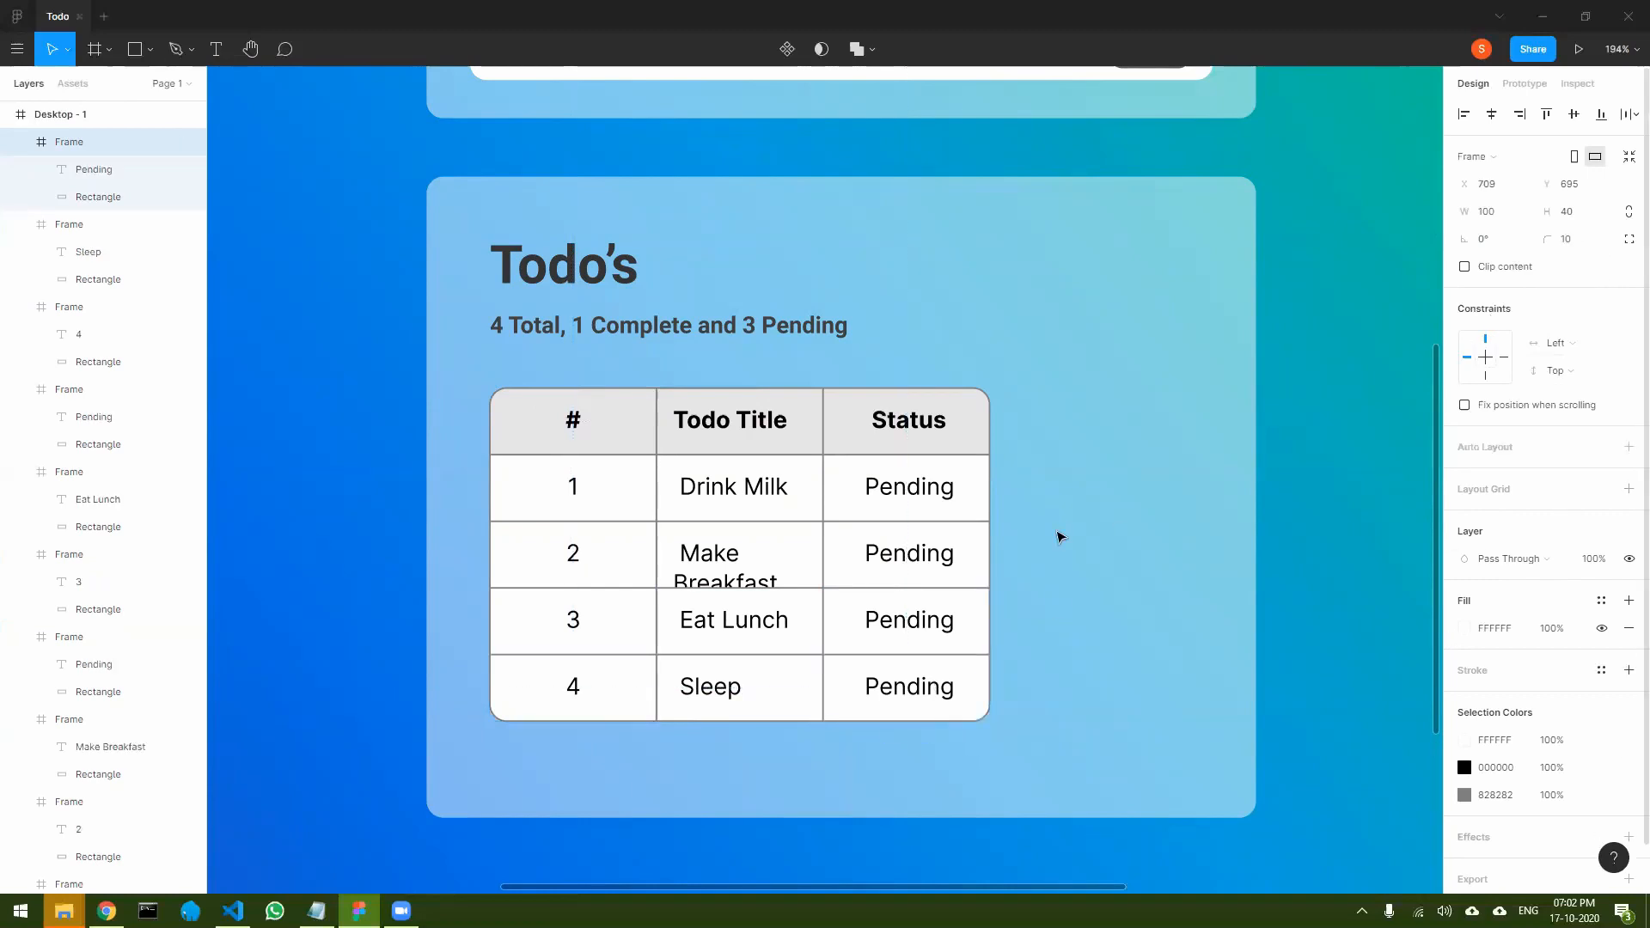
left_click(1038, 615)
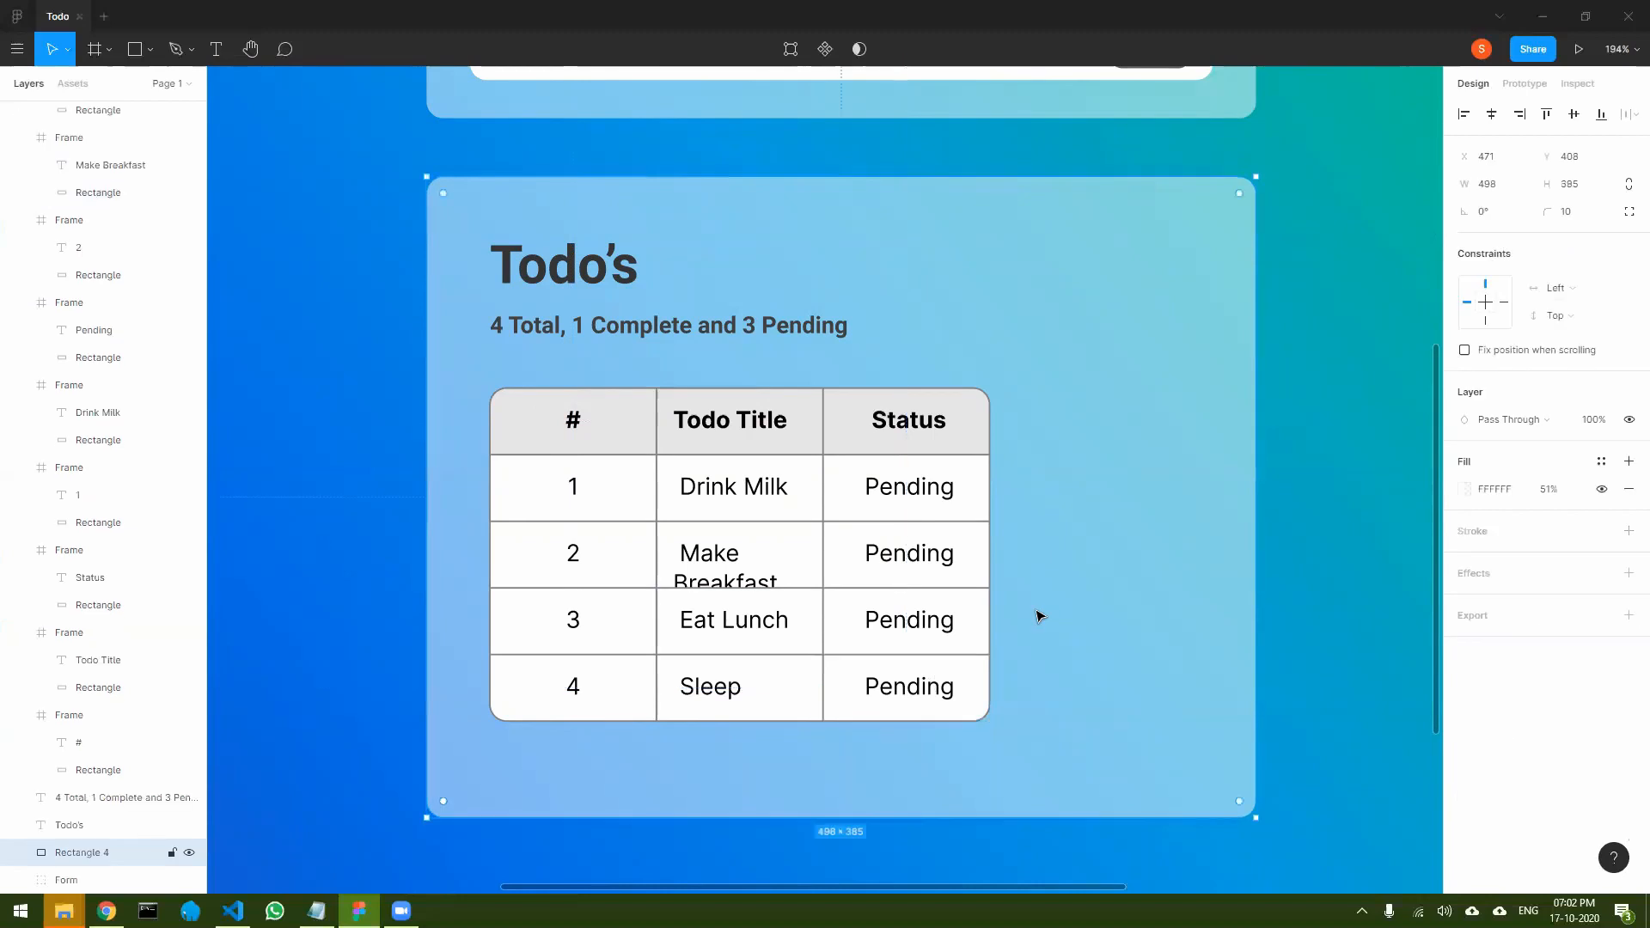
- Try to widen all five cells of the Todo Title column together
left_click(639, 420)
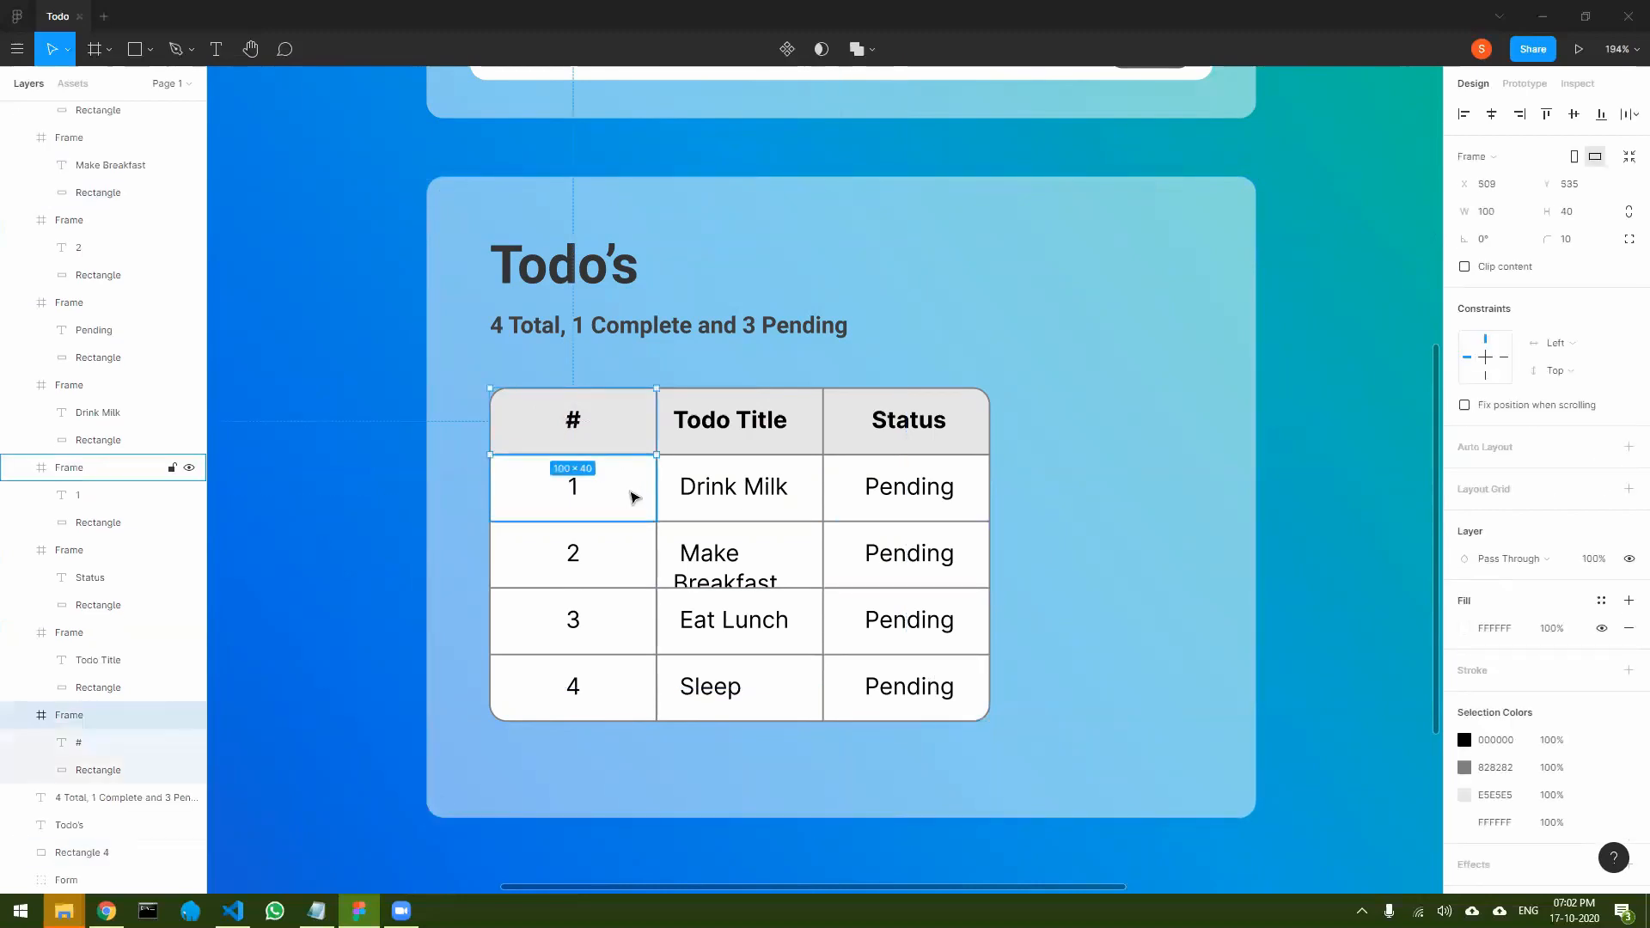
left_click(778, 429)
left_click(776, 505, "shift")
left_click(774, 568, "shift")
left_click(784, 628, "shift")
left_click(784, 687, "shift")
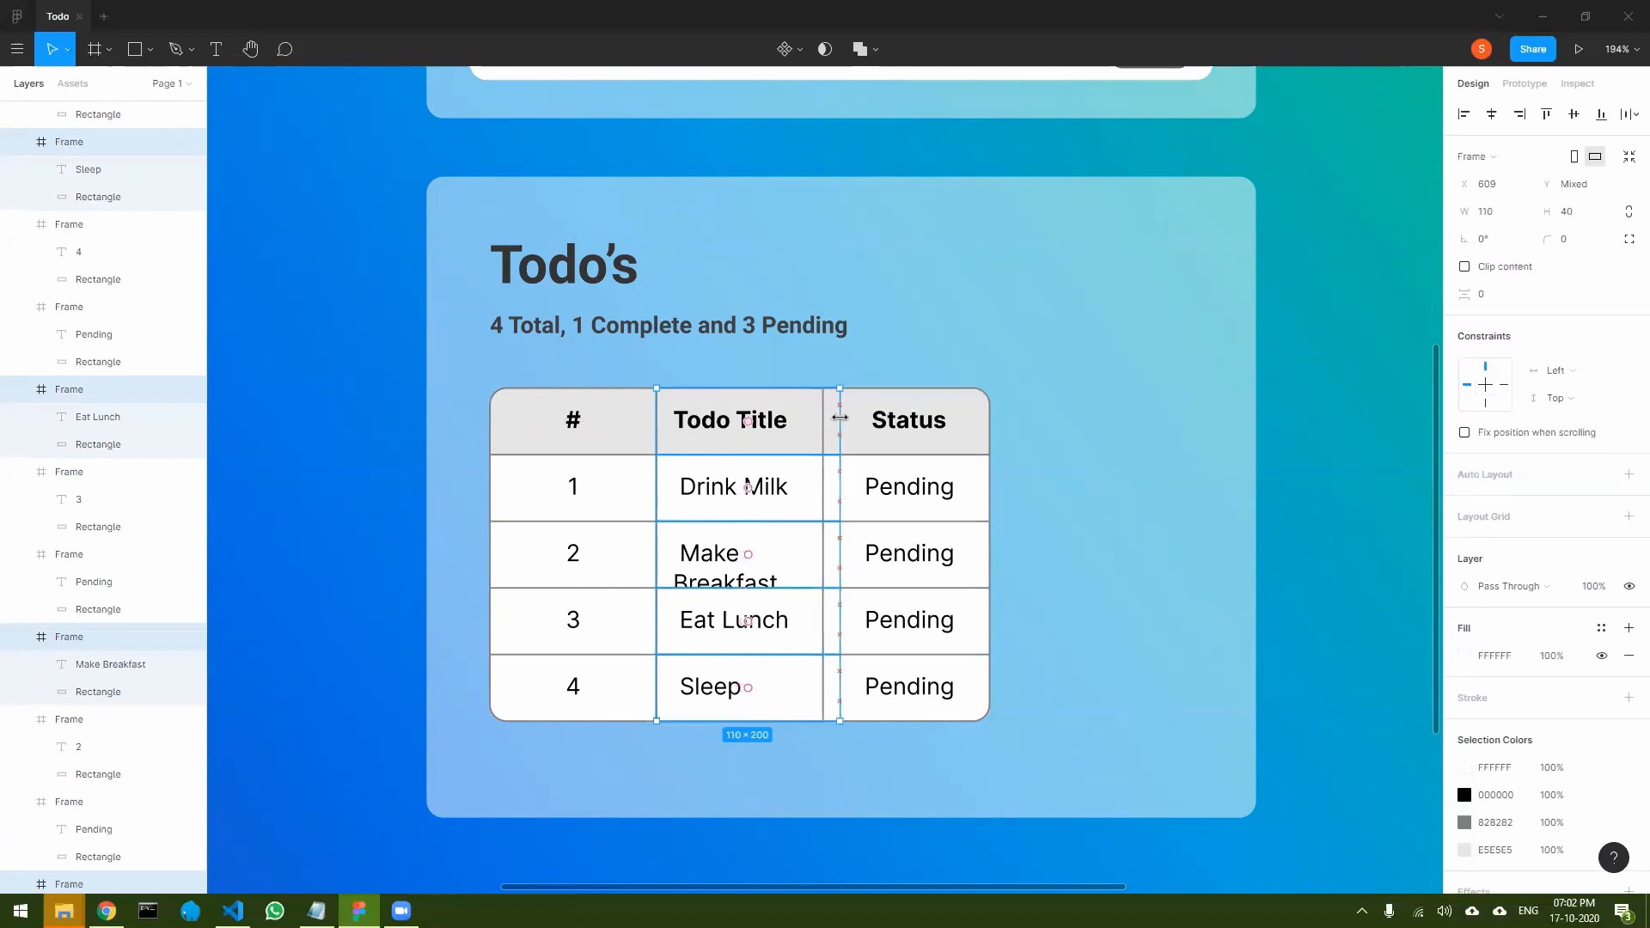
- Move the whole Status column close to the panel's right edge, at about X 843
left_click(913, 427)
left_click(924, 511, "shift")
left_click(926, 567, "shift")
left_click(925, 623, "shift")
left_click(926, 686, "shift")
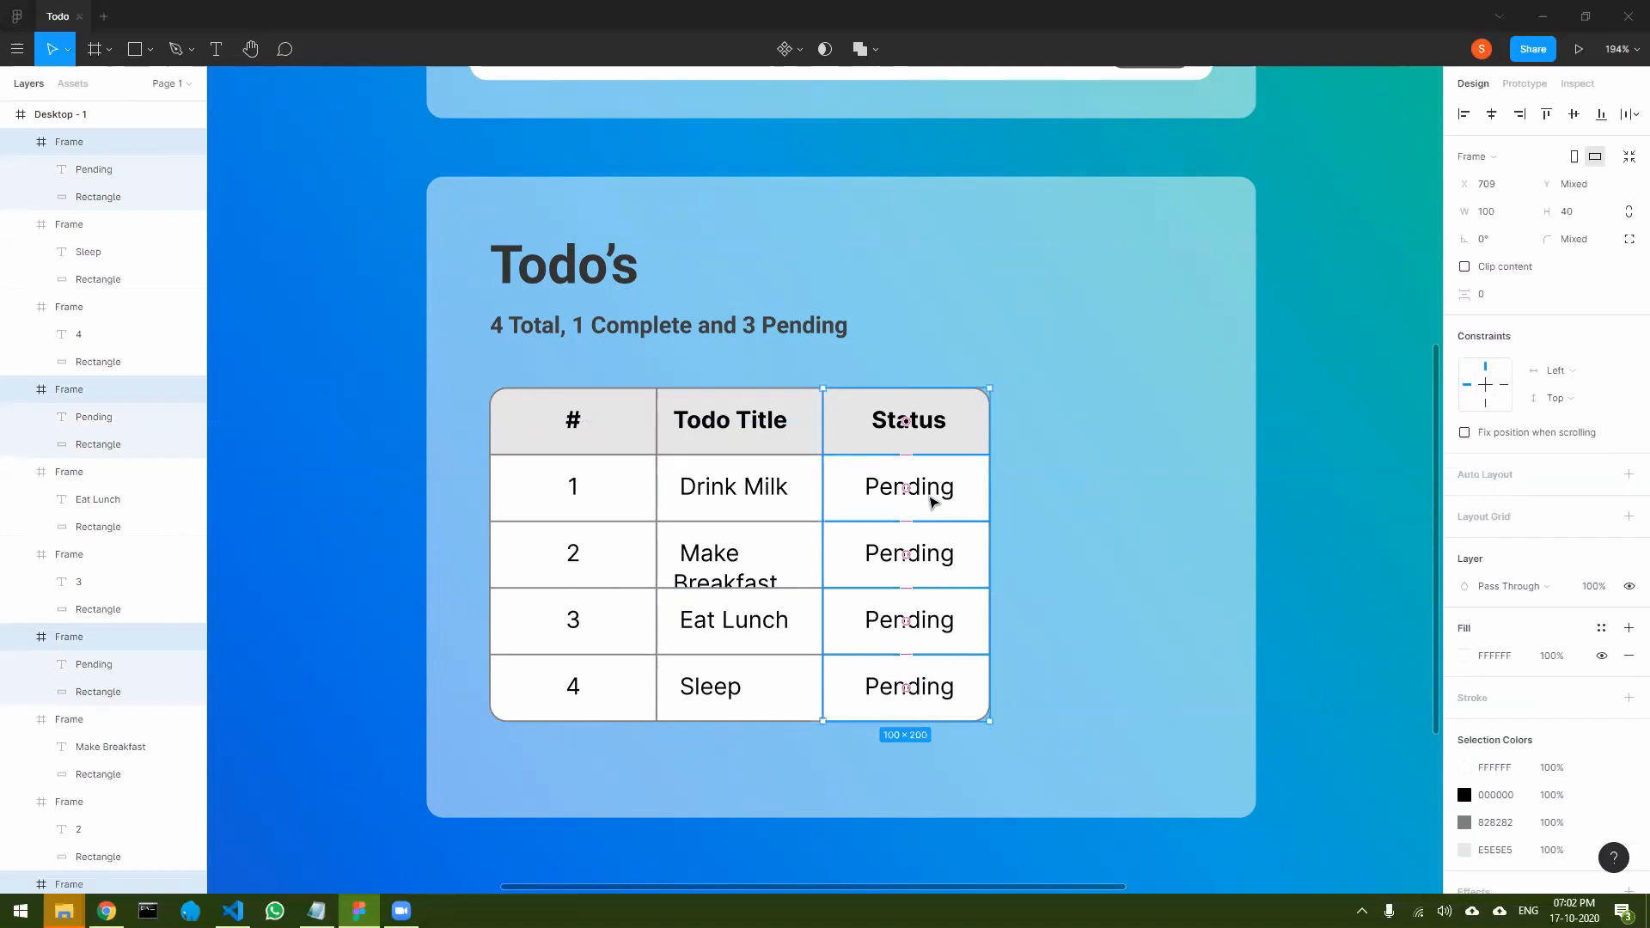
left_click_drag(934, 496, 1163, 490)
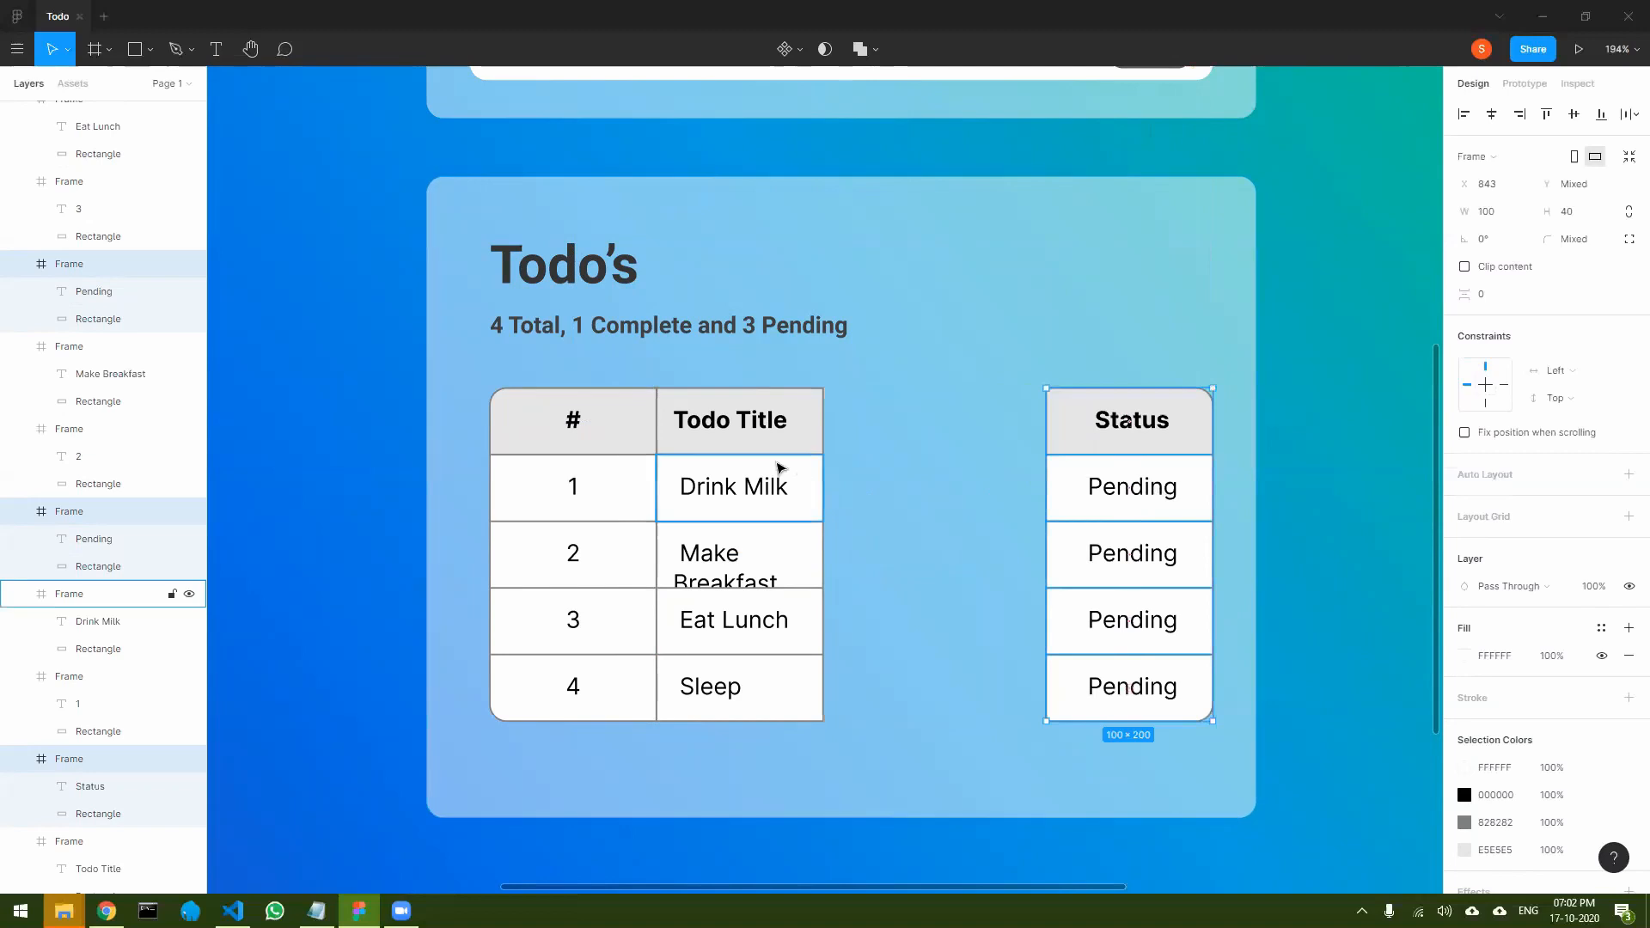
- Move the whole Todo Title column away from the # column so that it has a gap on both sides
left_click(575, 434)
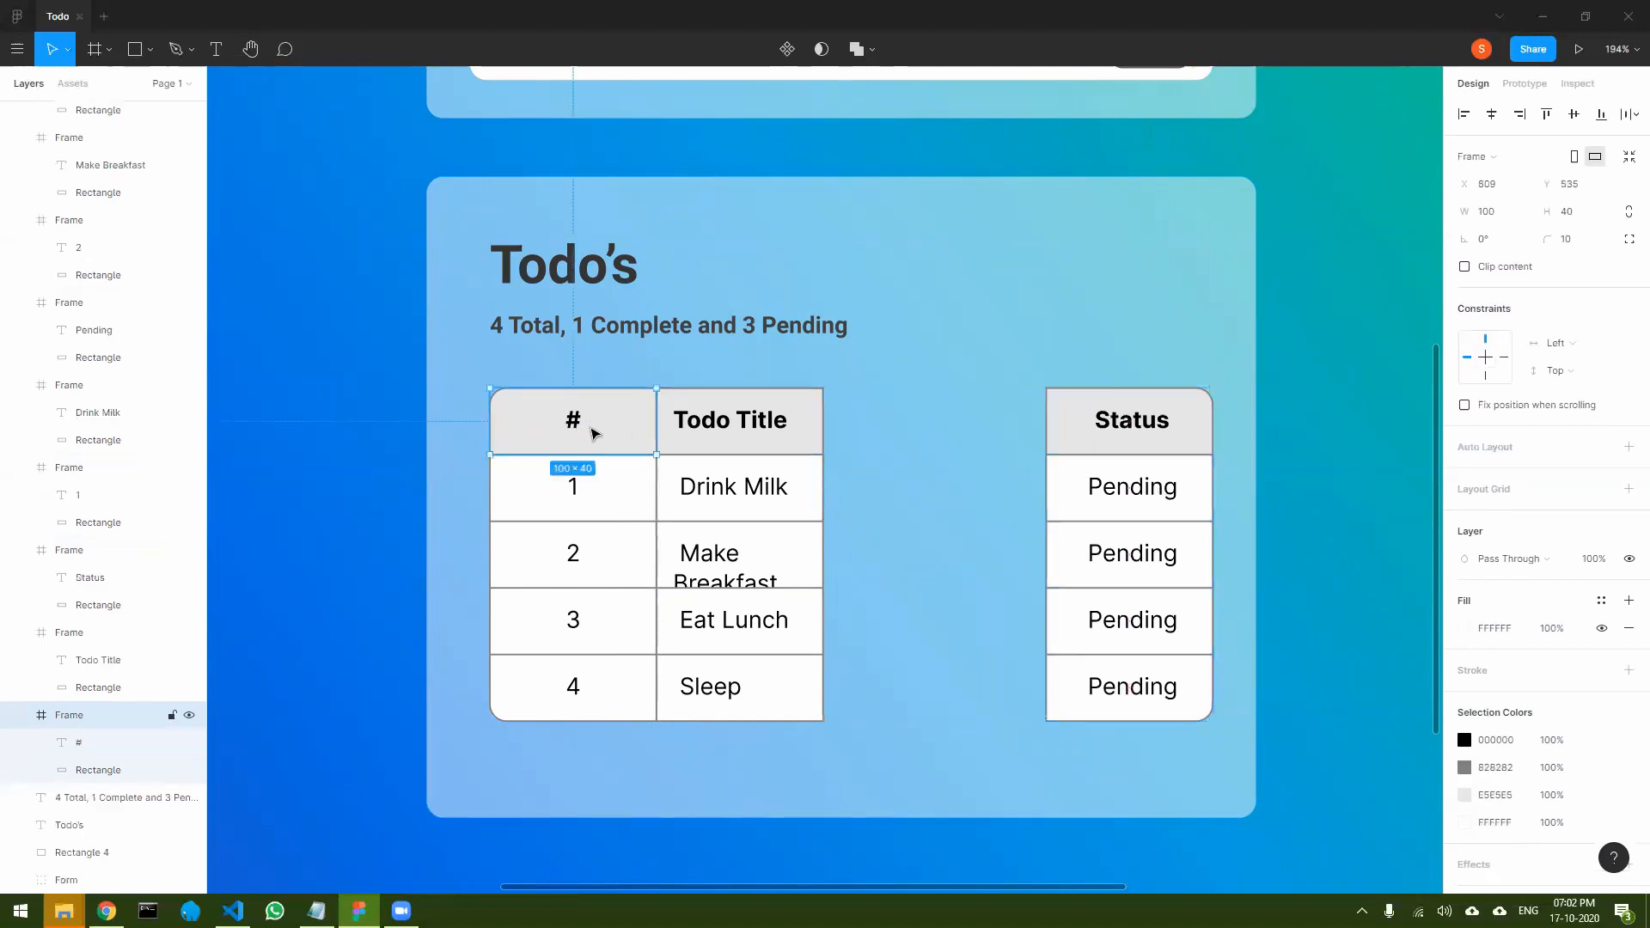
left_click(737, 422)
left_click(740, 487, "shift")
left_click(756, 583, "shift")
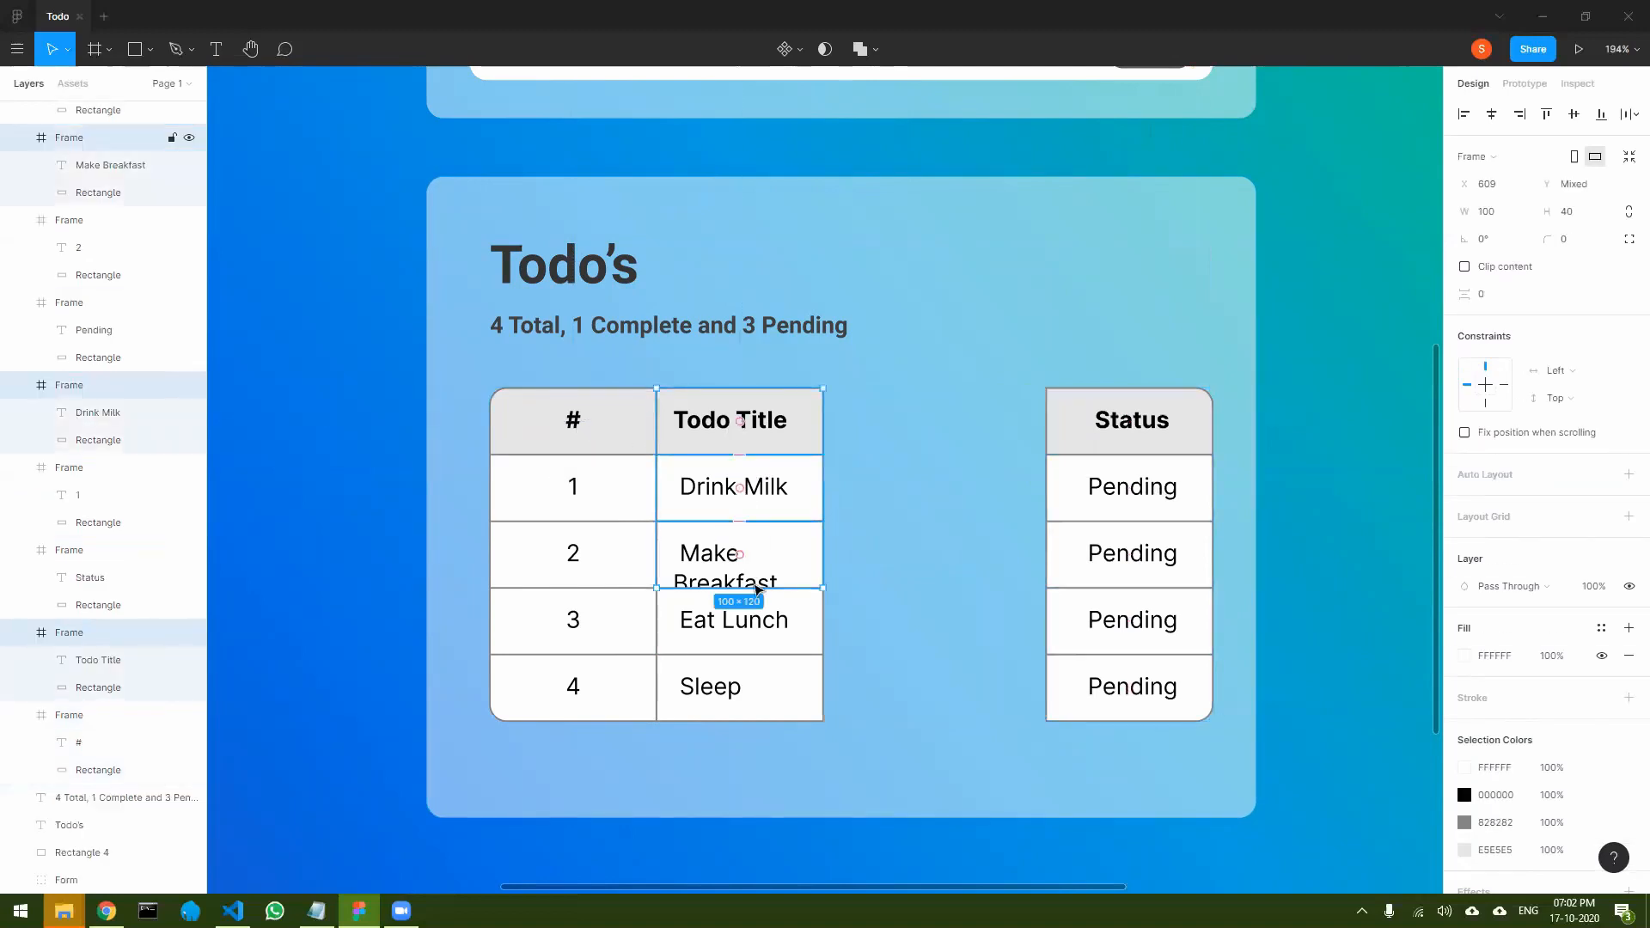
left_click(760, 621, "shift")
left_click(770, 692, "shift")
left_click_drag(791, 498, 885, 491)
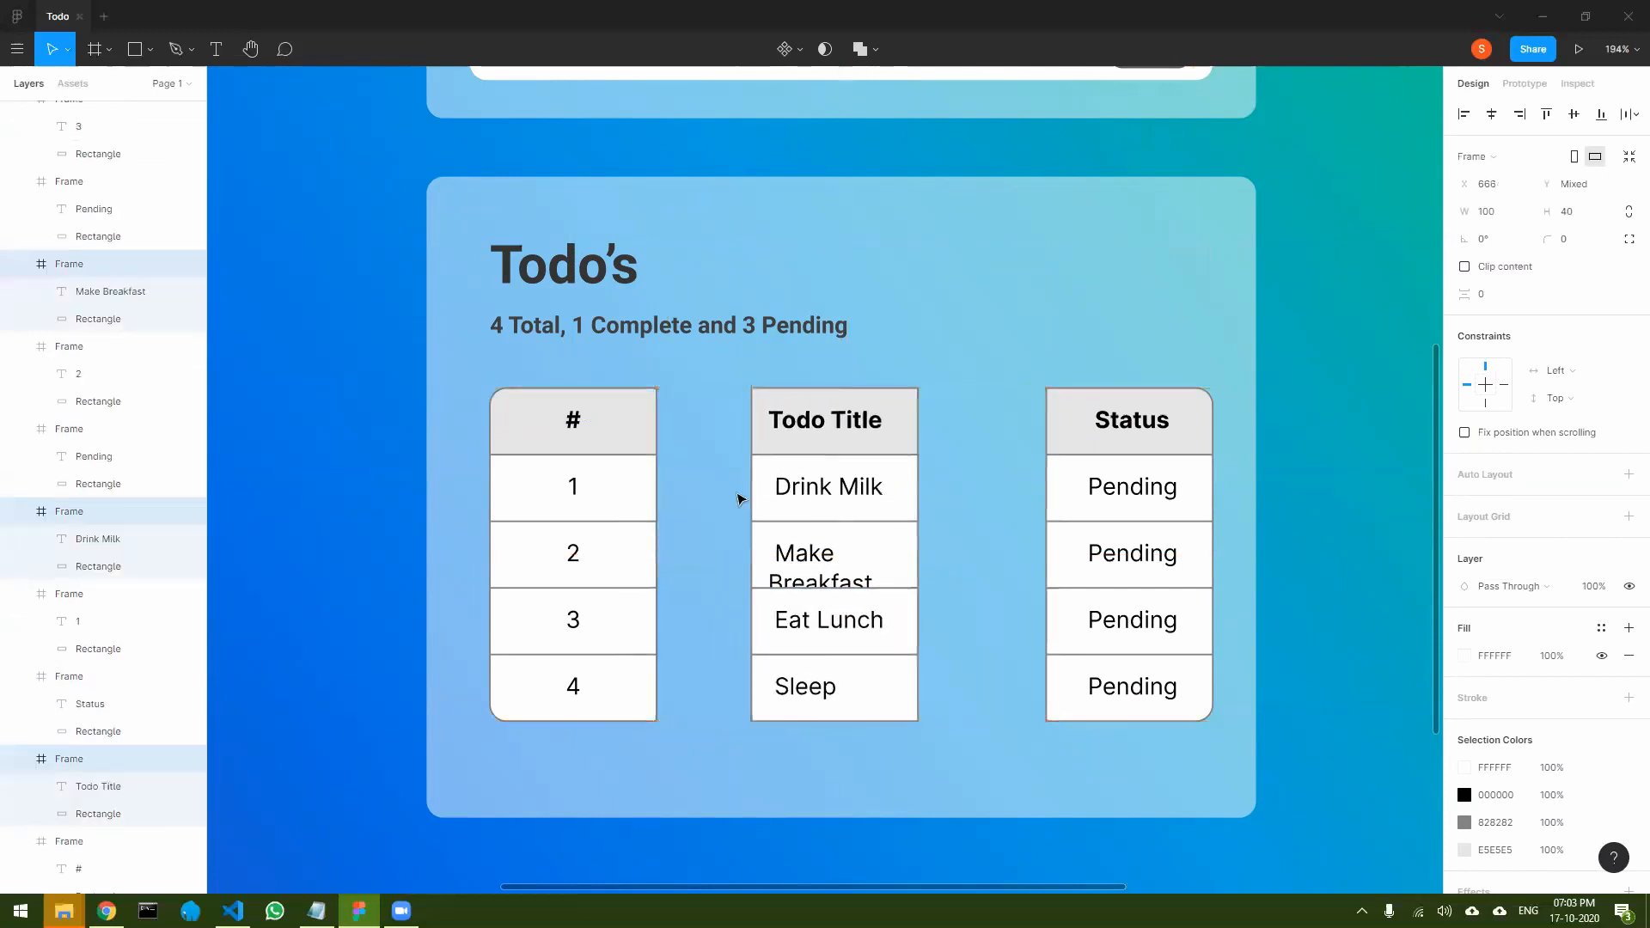
left_click(590, 482)
left_click(619, 427)
left_click(627, 482, "shift")
left_click(636, 581, "shift")
left_click(636, 640, "shift")
left_click(633, 692, "shift")
left_click_drag(612, 501, 611, 501)
left_click(693, 519)
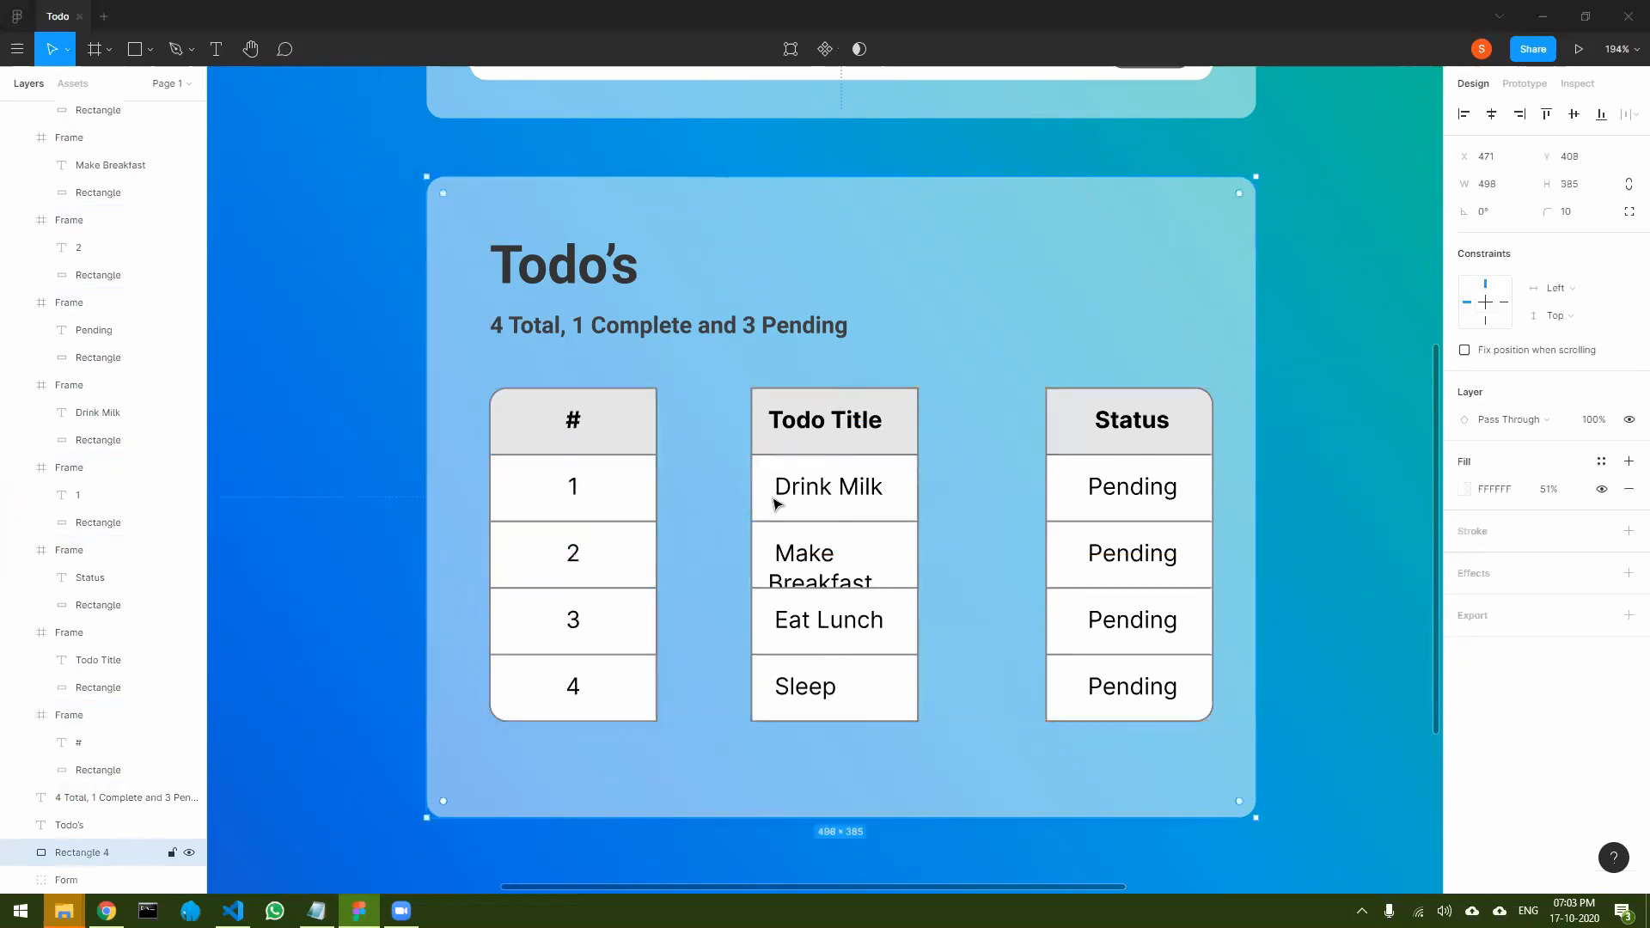
- Stretch the Todo Title header frame both ways to meet the # and Status columns, 234 wide
left_click(767, 423)
left_click_drag(752, 414, 658, 413)
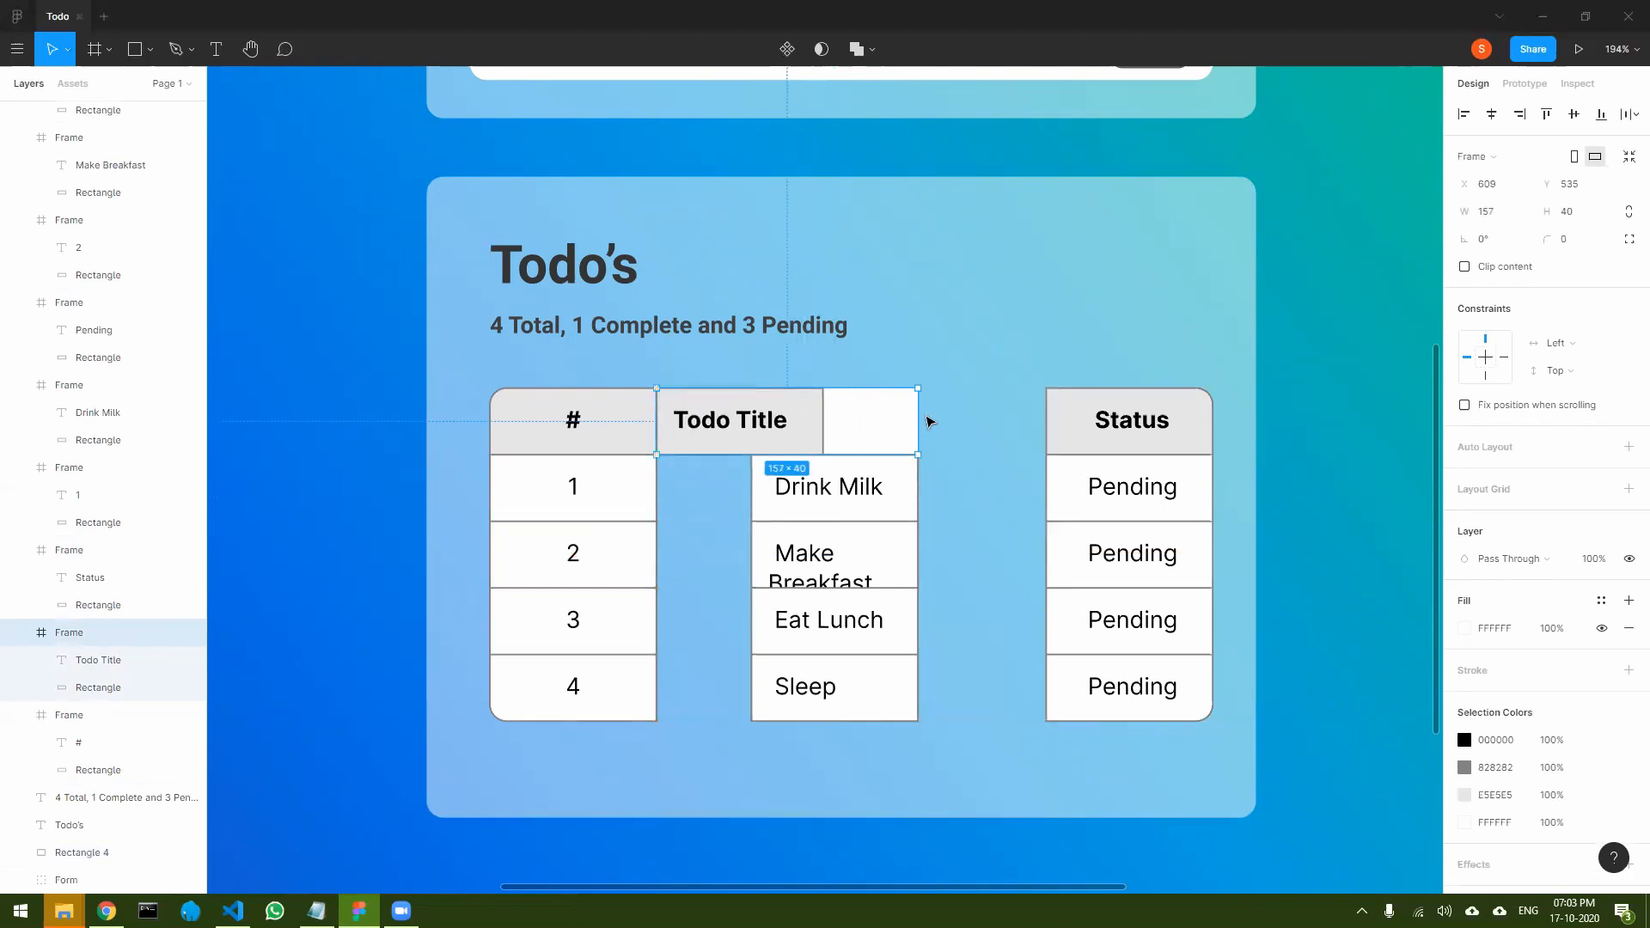
left_click_drag(922, 416, 1049, 417)
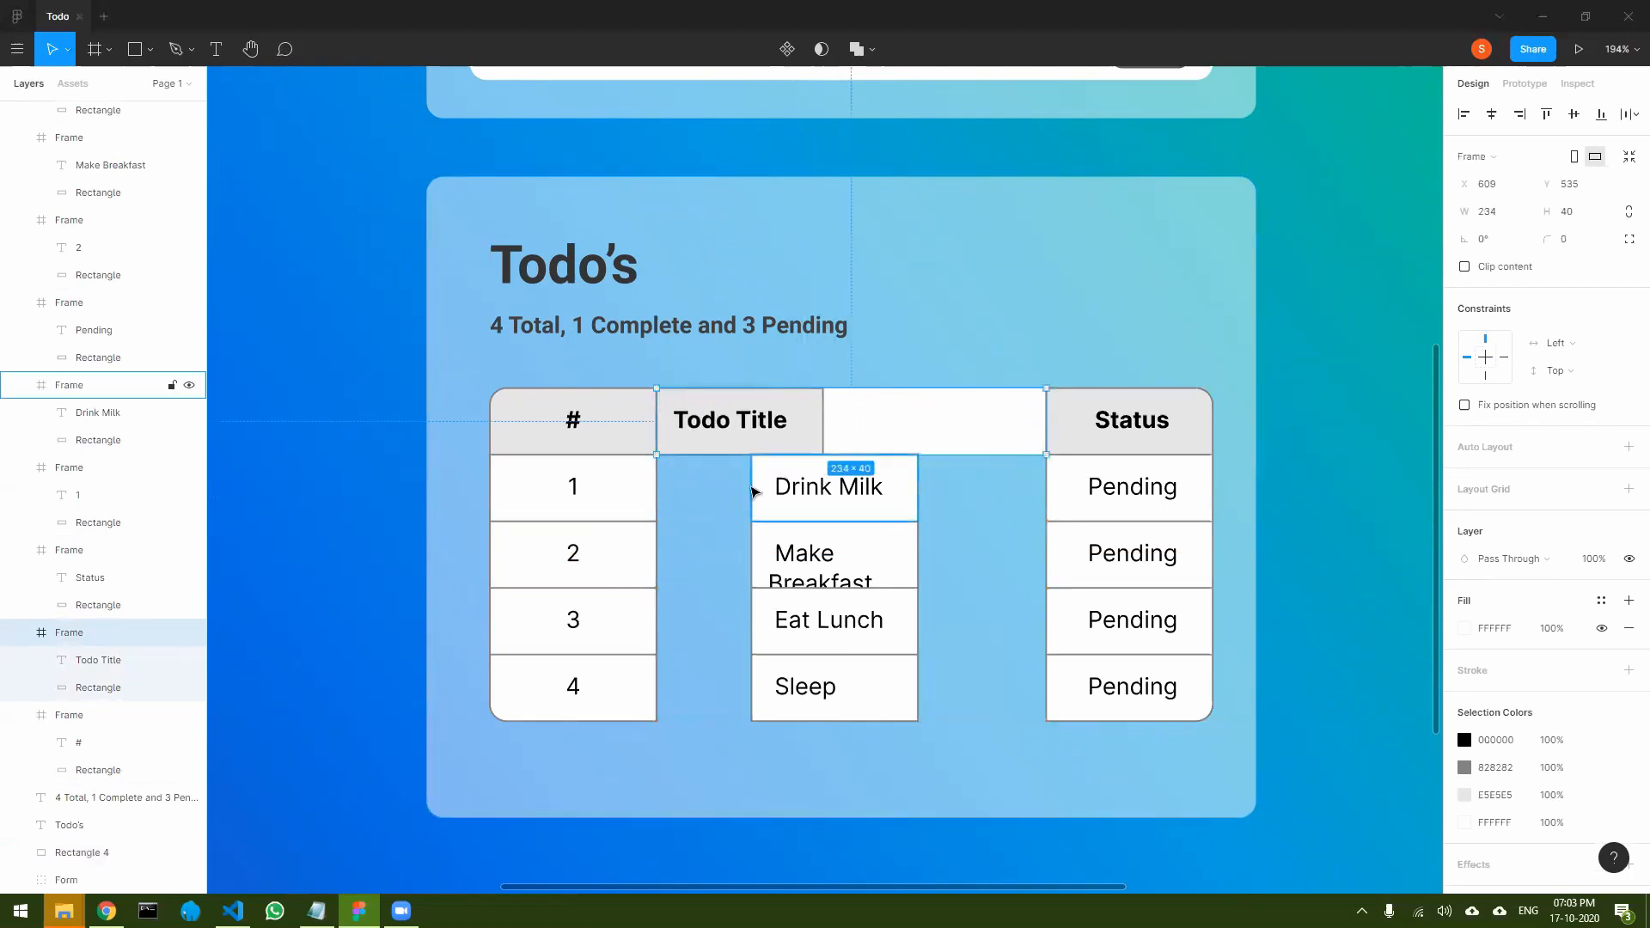
- Stretch the Drink Milk, Make Breakfast, Eat Lunch and Sleep frames to 234 wide, filling the gap between the # and Status columns
left_click(756, 488)
left_click_drag(752, 488, 657, 488)
left_click_drag(918, 488, 1046, 488)
left_click(758, 552)
left_click_drag(751, 550, 658, 551)
left_click_drag(918, 552, 1046, 550)
left_click(757, 621)
left_click_drag(751, 621, 658, 620)
left_click_drag(917, 620, 1047, 621)
left_click(760, 685)
left_click_drag(751, 686, 658, 686)
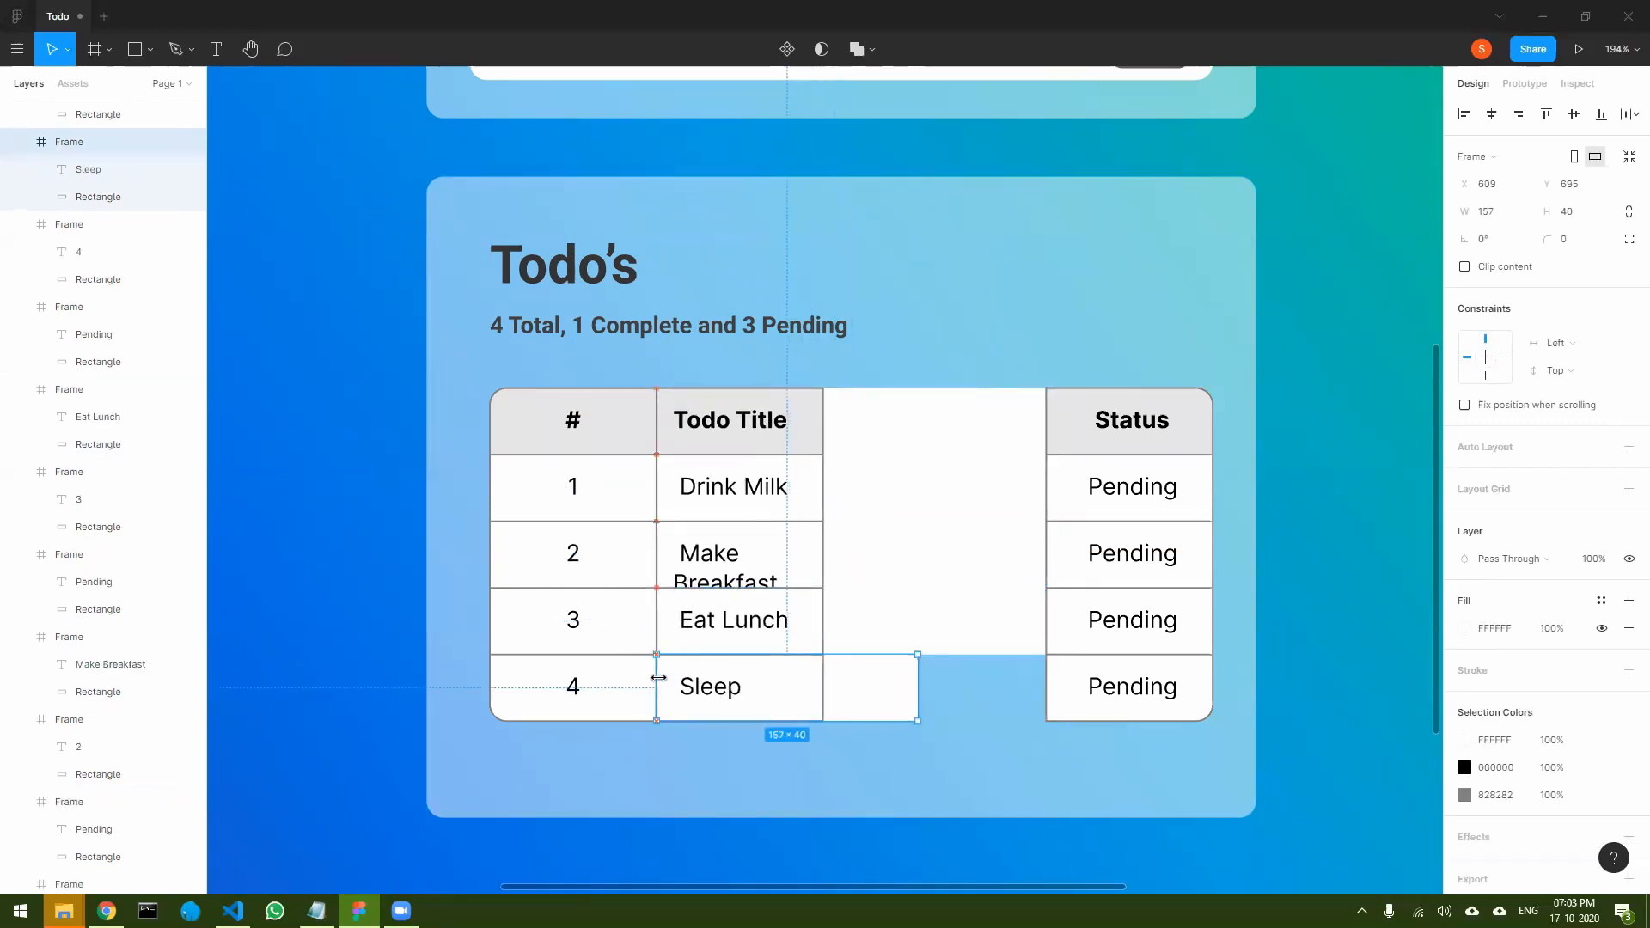
left_click_drag(917, 686, 1047, 685)
- Widen the background rectangles inside the five Todo Title column cells to their frames' full 234 width
double_click(798, 708)
left_click_drag(821, 685, 1046, 686)
left_click(810, 622)
left_click_drag(821, 621, 1042, 618)
left_click(811, 554)
left_click_drag(820, 554, 1047, 557)
double_click(811, 488)
left_click_drag(822, 481, 1047, 482)
double_click(815, 417)
left_click_drag(822, 418, 1047, 420)
- Widen the Make Breakfast text box so that its text fits on one line
left_click(898, 511)
double_click(714, 552)
left_click_drag(803, 561, 1030, 560)
left_click(917, 647)
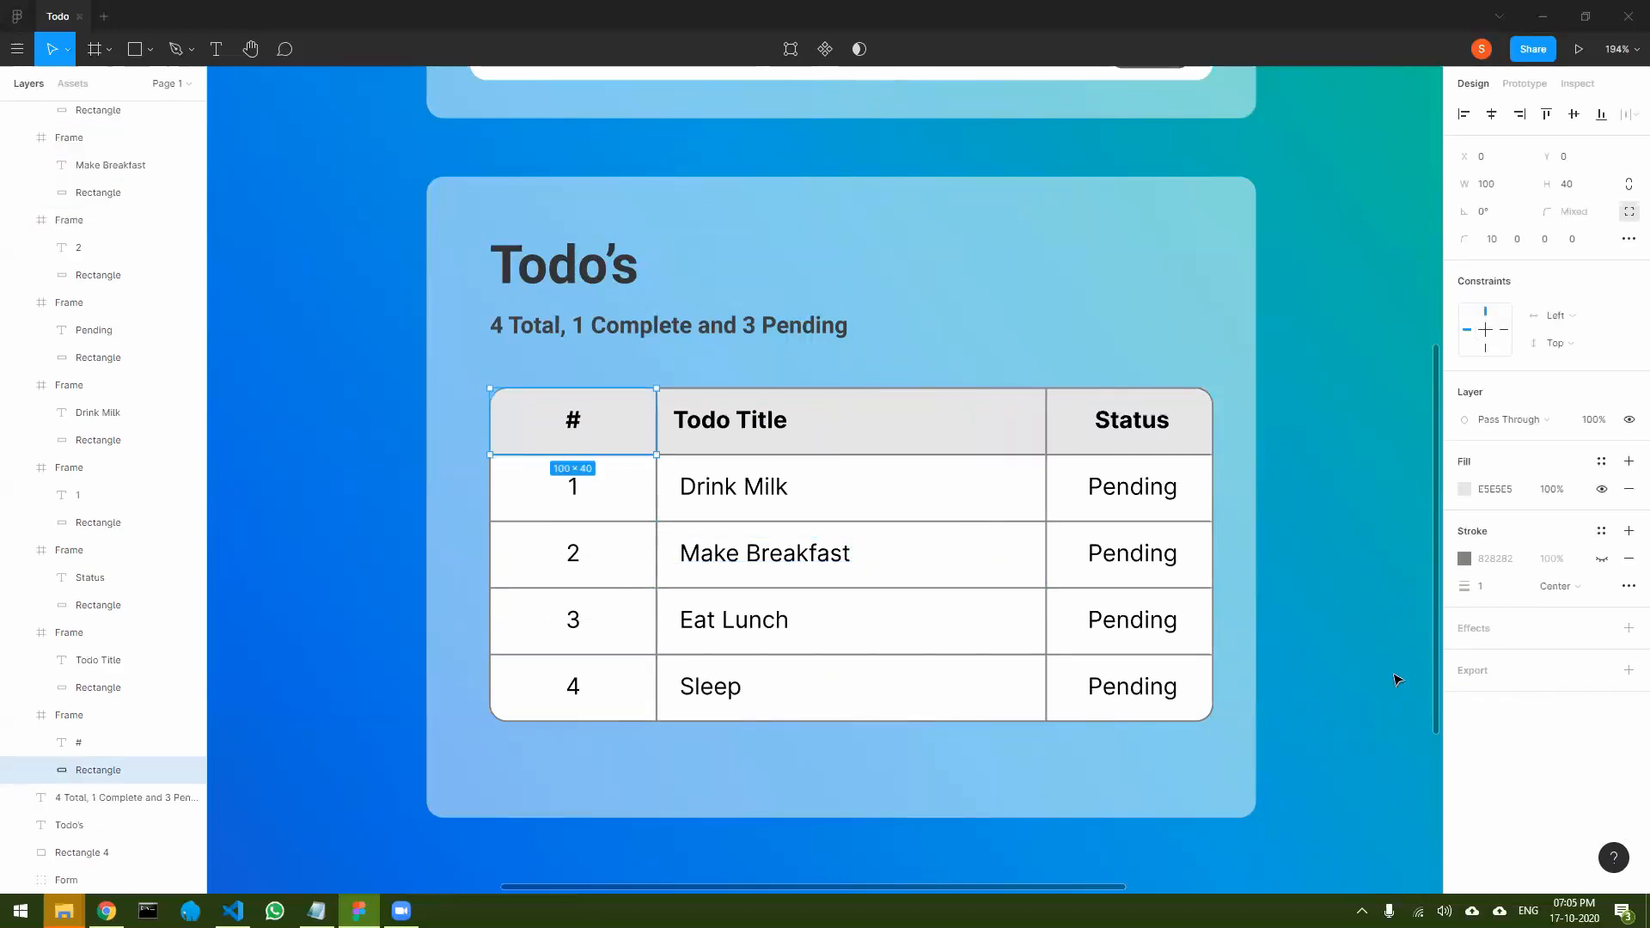
left_click(924, 442)
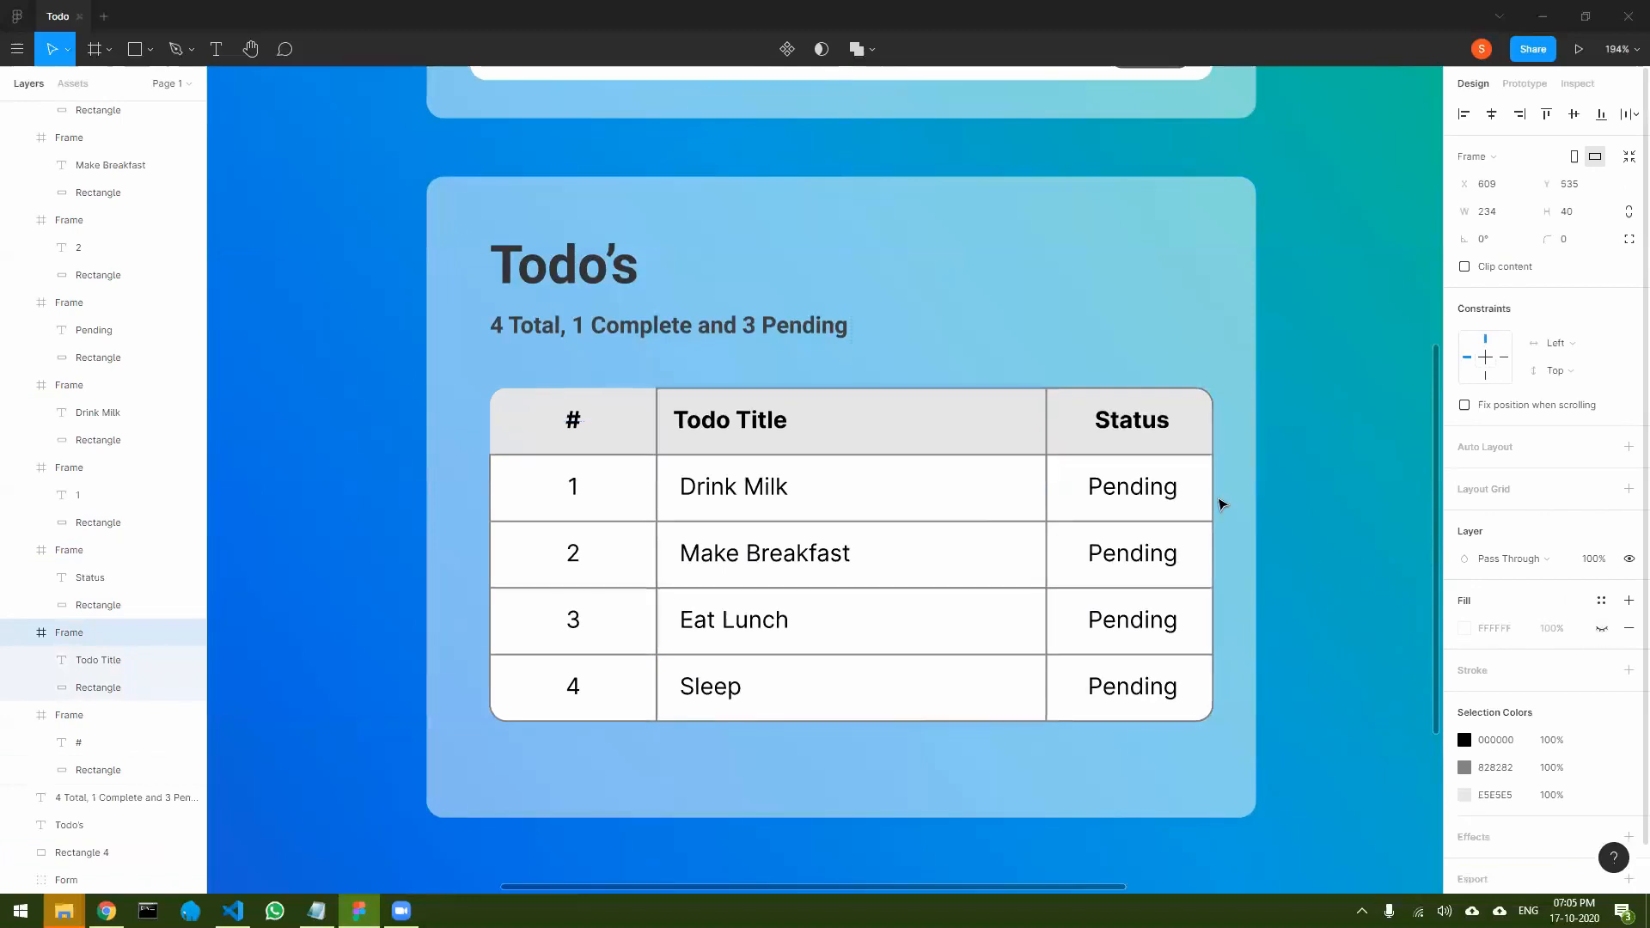
left_click(1602, 631)
left_click(1601, 629)
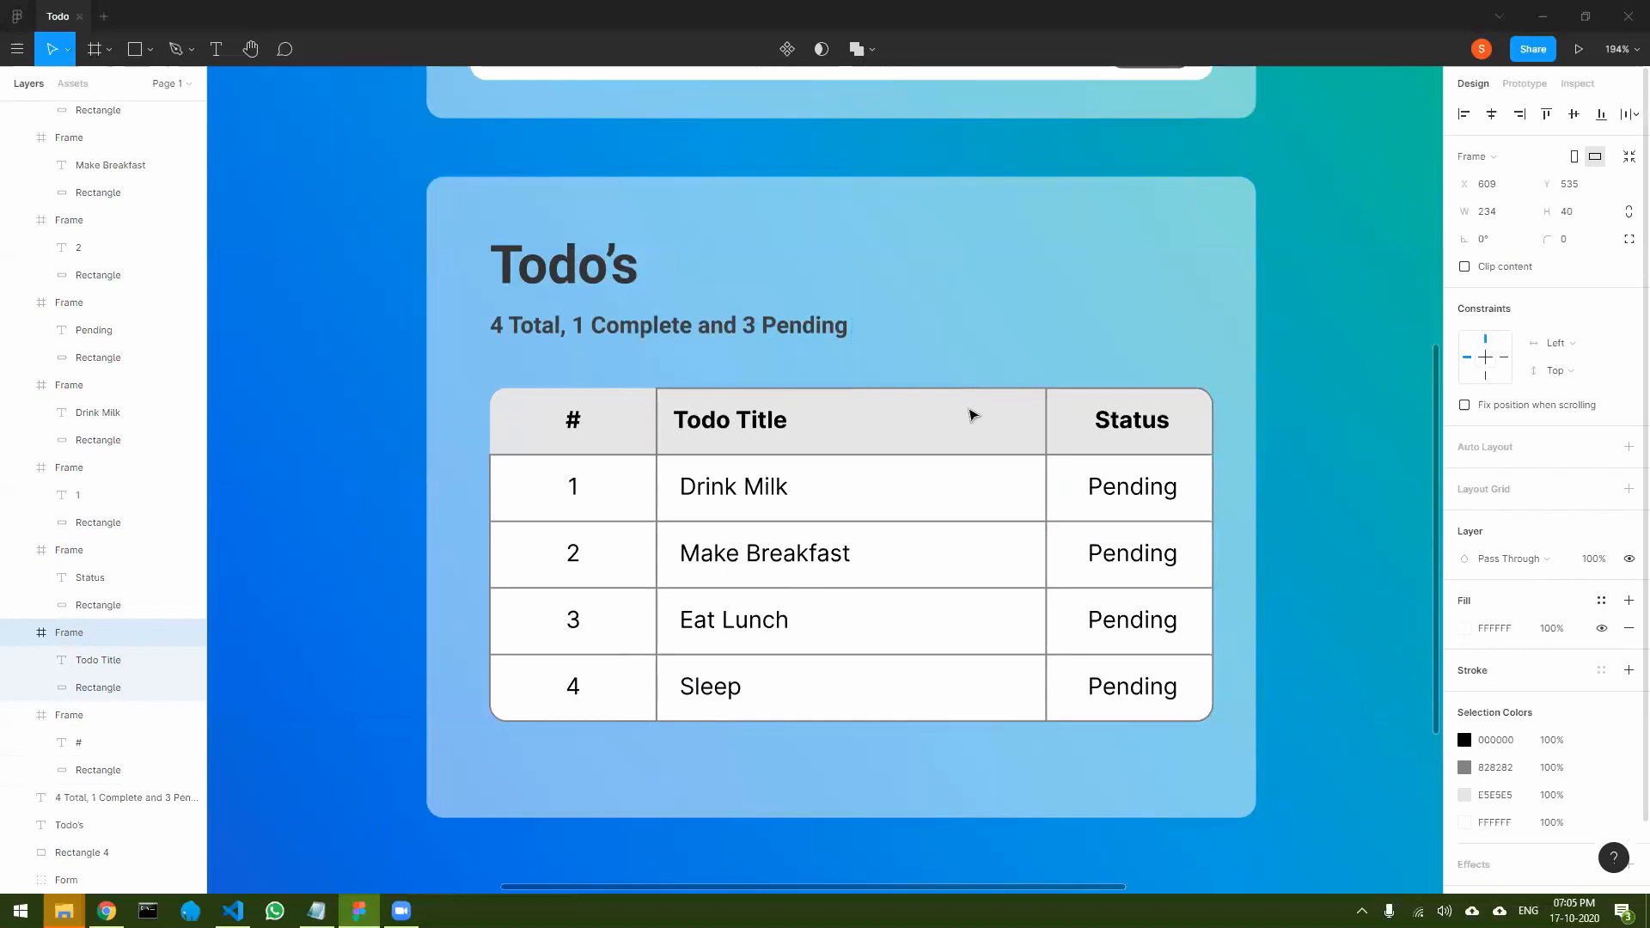
- Hide the stroke on the background rectangles of the Todo Title and Status header cells
double_click(929, 430)
left_click(1601, 531)
double_click(1178, 437)
left_click(1601, 559)
- Hide the stroke on the background rectangles of the three cells in the Drink Milk row
left_click(602, 491)
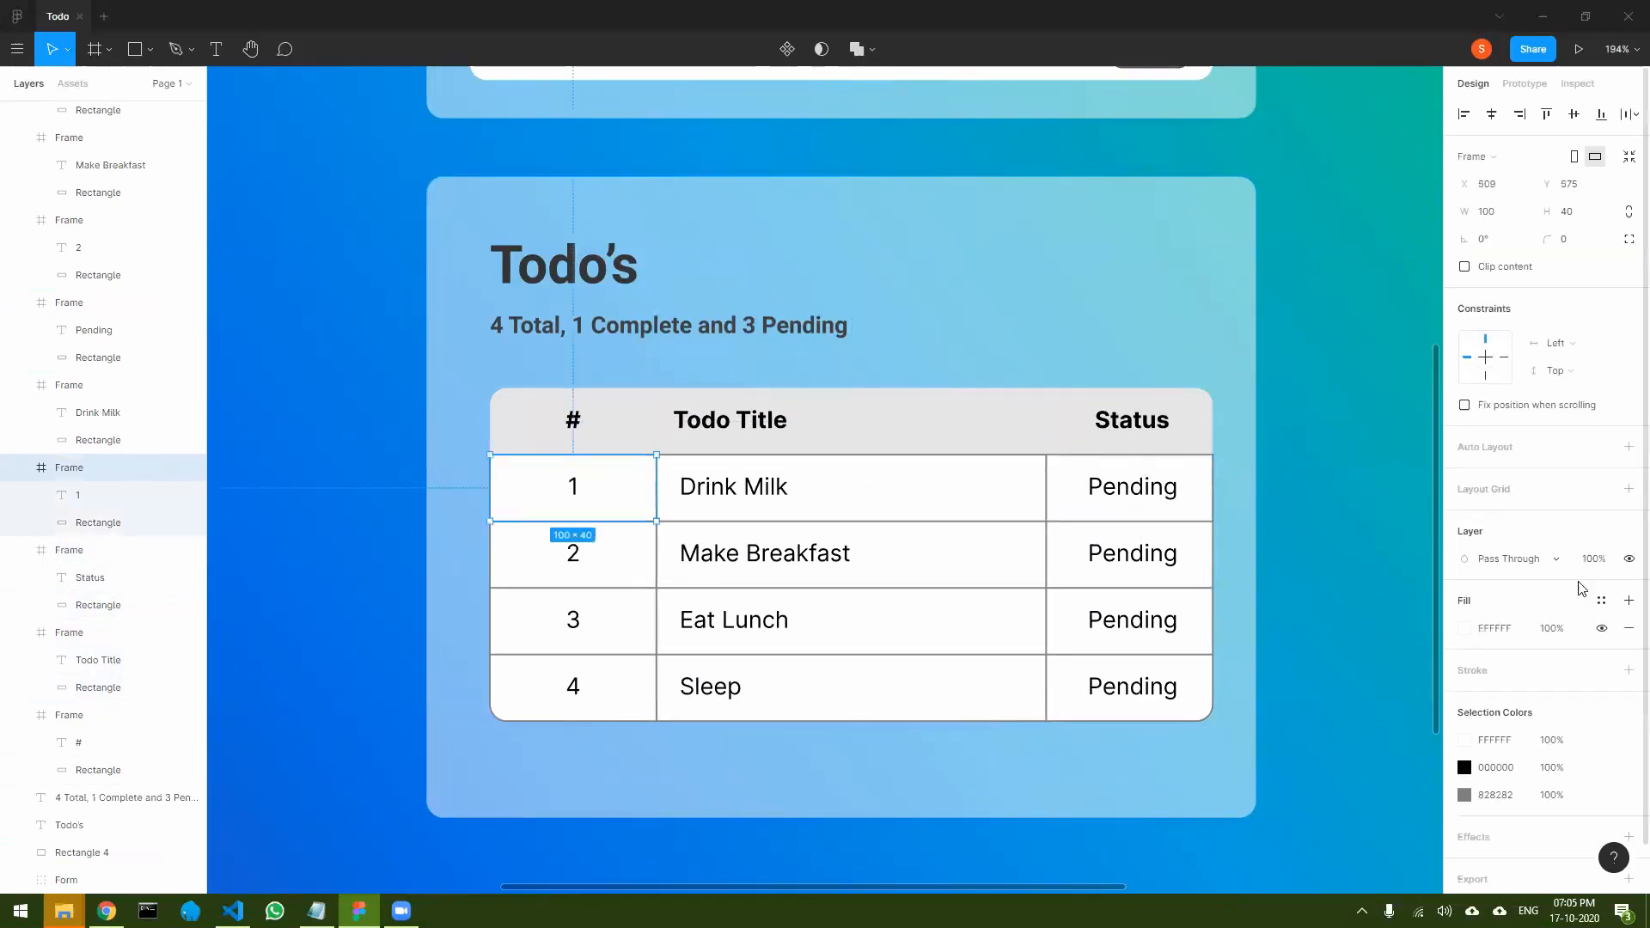
double_click(612, 501)
left_click(1600, 531)
double_click(893, 499)
left_click(1601, 531)
double_click(1196, 492)
left_click(1215, 508)
double_click(1202, 508)
left_click(1601, 531)
- Select the cells of the last three rows together and try to hide their strokes at once
double_click(1205, 551)
left_click(916, 562, "shift")
left_click(612, 564, "shift")
left_click(605, 634, "shift")
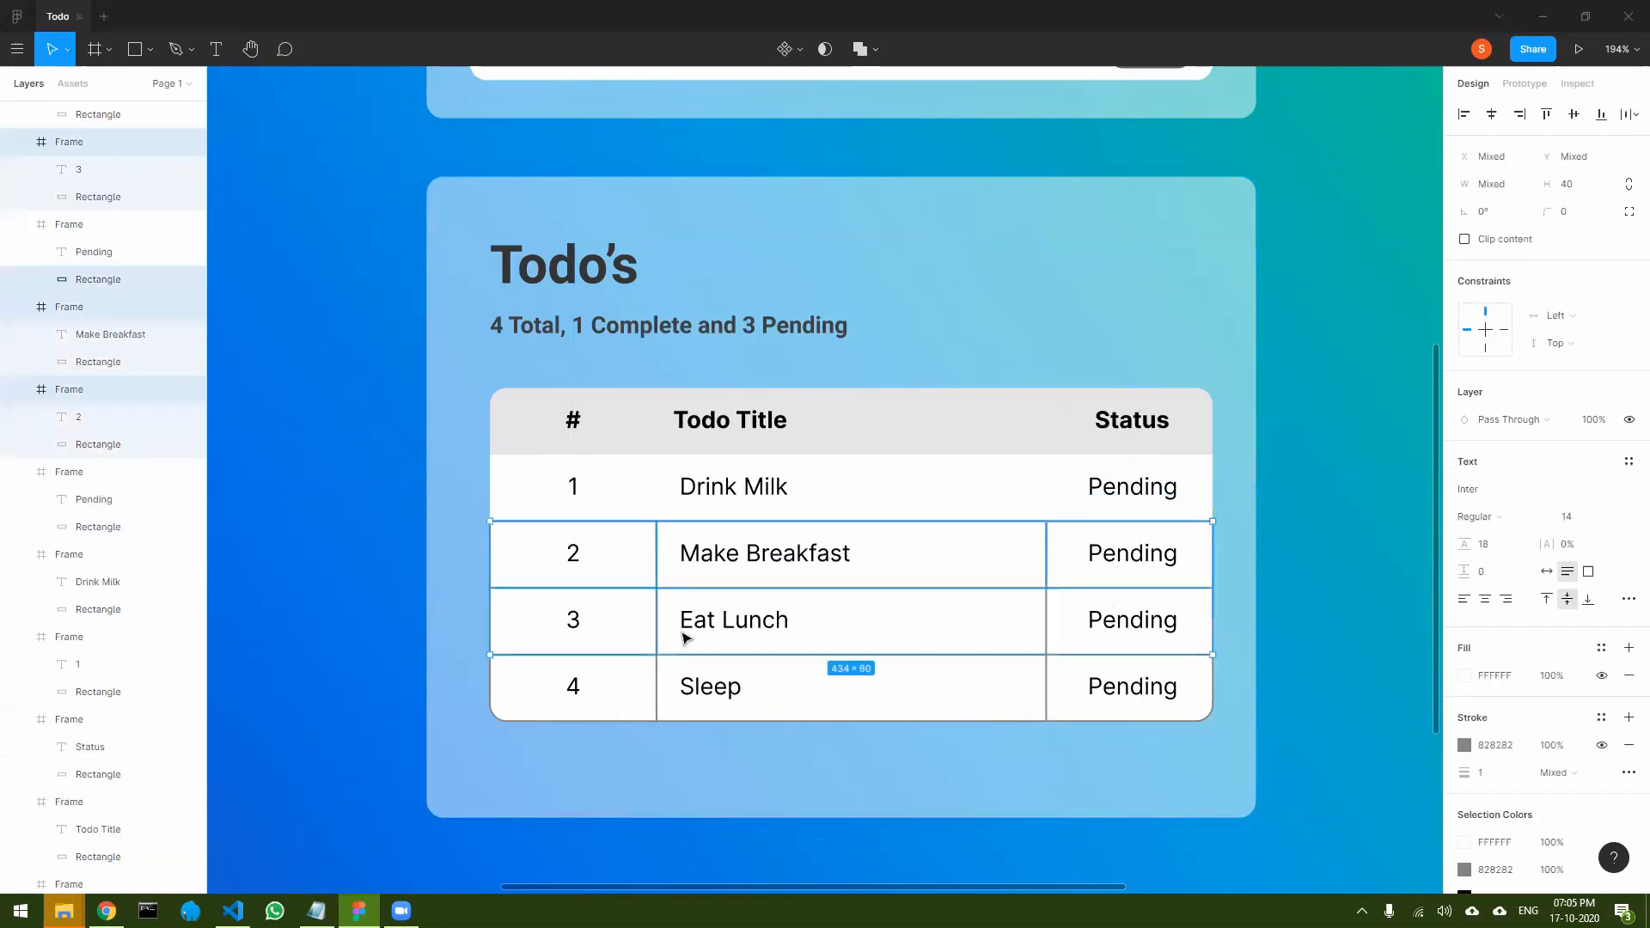
left_click(687, 639, "shift")
left_click(1109, 633, "shift")
left_click(1104, 683, "shift")
left_click(725, 678, "shift")
left_click(612, 685, "shift")
left_click(1601, 745)
left_click(1341, 688)
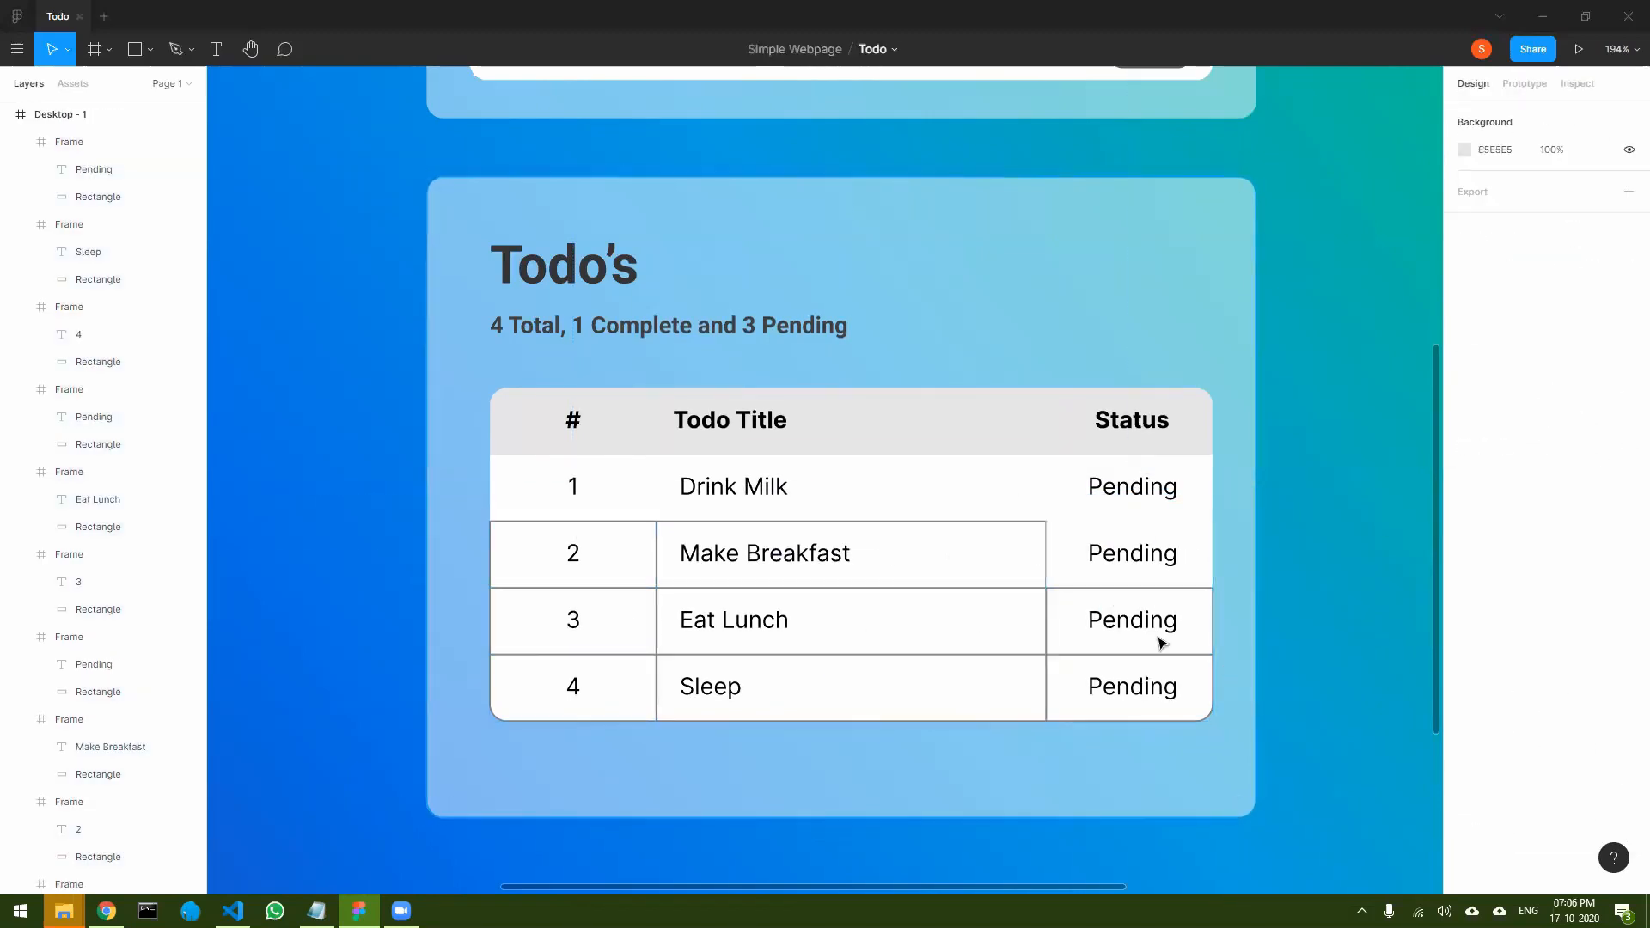
- Hide the stroke on the Eat Lunch cell's rectangle and on the Pending cell's rectangle in the same row
left_click(1160, 644)
double_click(1203, 644)
left_click(1601, 531)
double_click(979, 630)
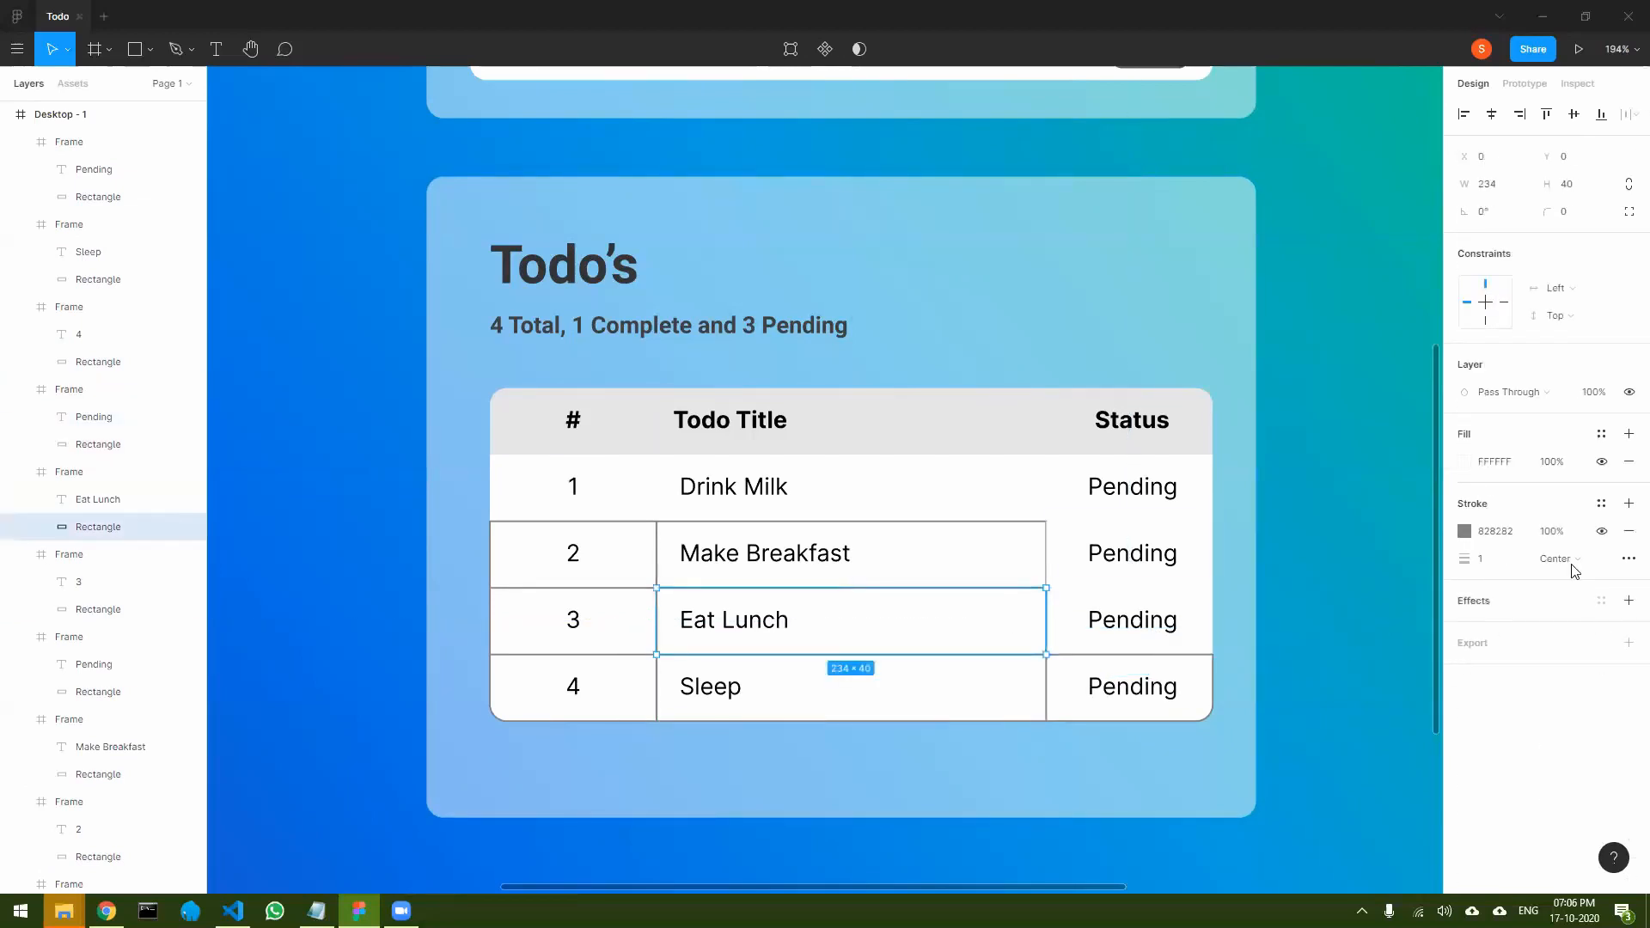
left_click(1600, 531)
- Hide the stroke on the rectangles of the # column cells 2 and 3
left_click(1004, 562)
double_click(640, 565)
left_click(1600, 531)
double_click(649, 634)
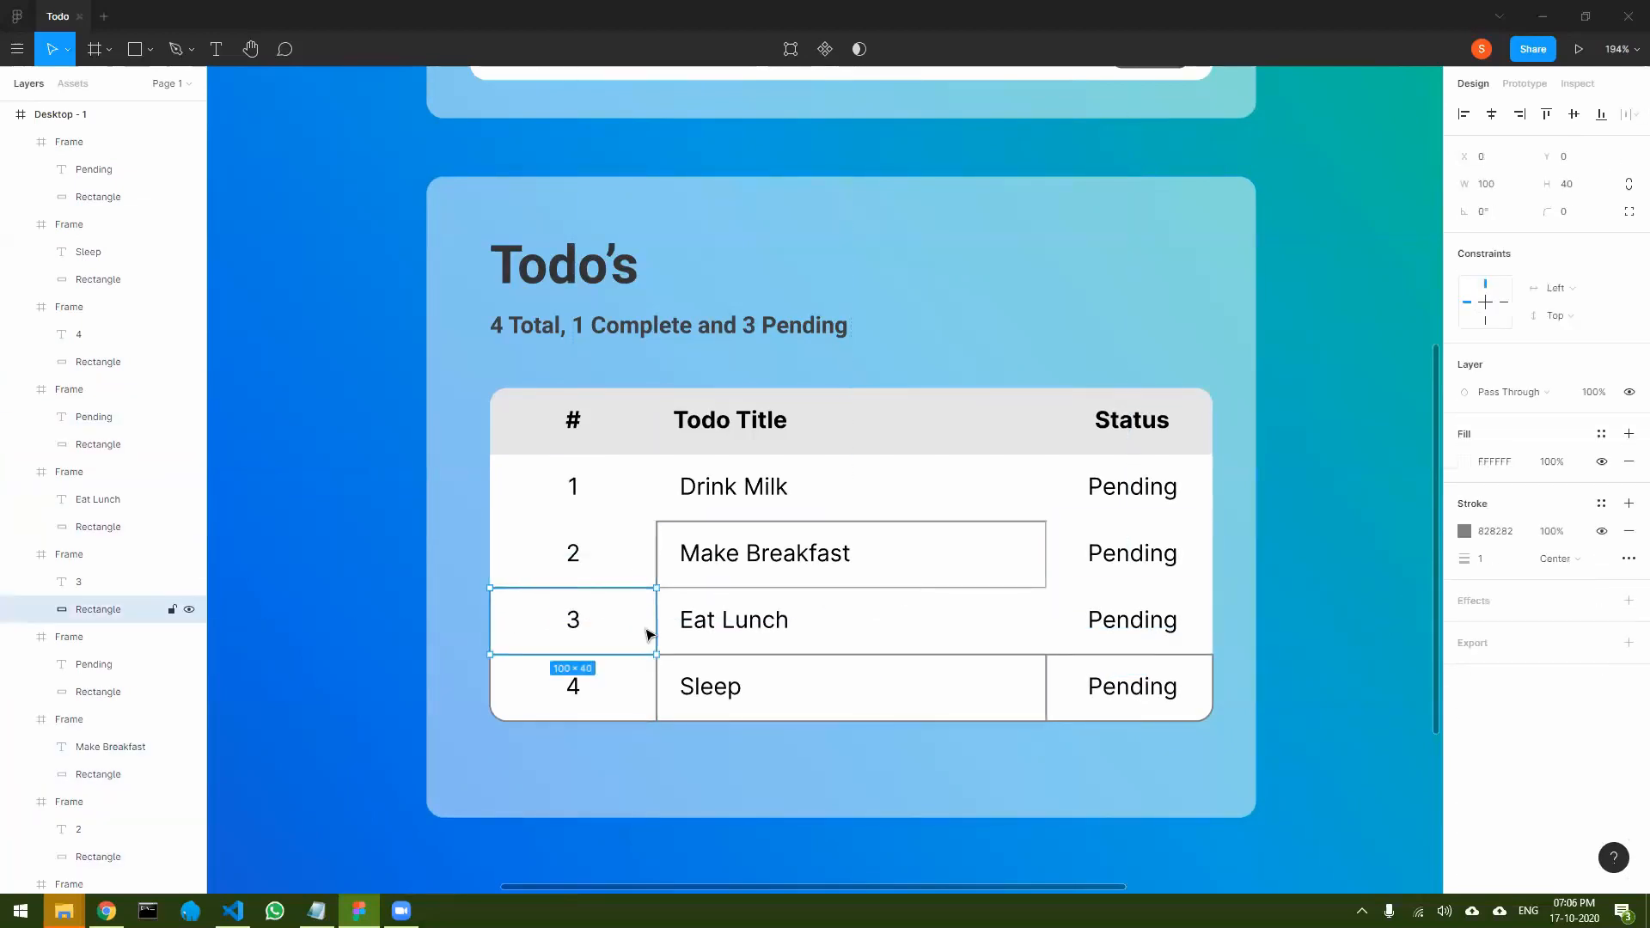
left_click(1601, 532)
- Hide the stroke on the background rectangles of the three cells in the Sleep row
double_click(633, 692)
left_click(1600, 559)
double_click(1014, 687)
left_click(1600, 531)
double_click(1195, 688)
left_click(1601, 559)
left_click(1349, 645)
- Hide the stroke on the Make Breakfast cell's background rectangle and clear the selection
left_click(983, 571)
left_click(1602, 628)
double_click(1018, 569)
left_click(1600, 531)
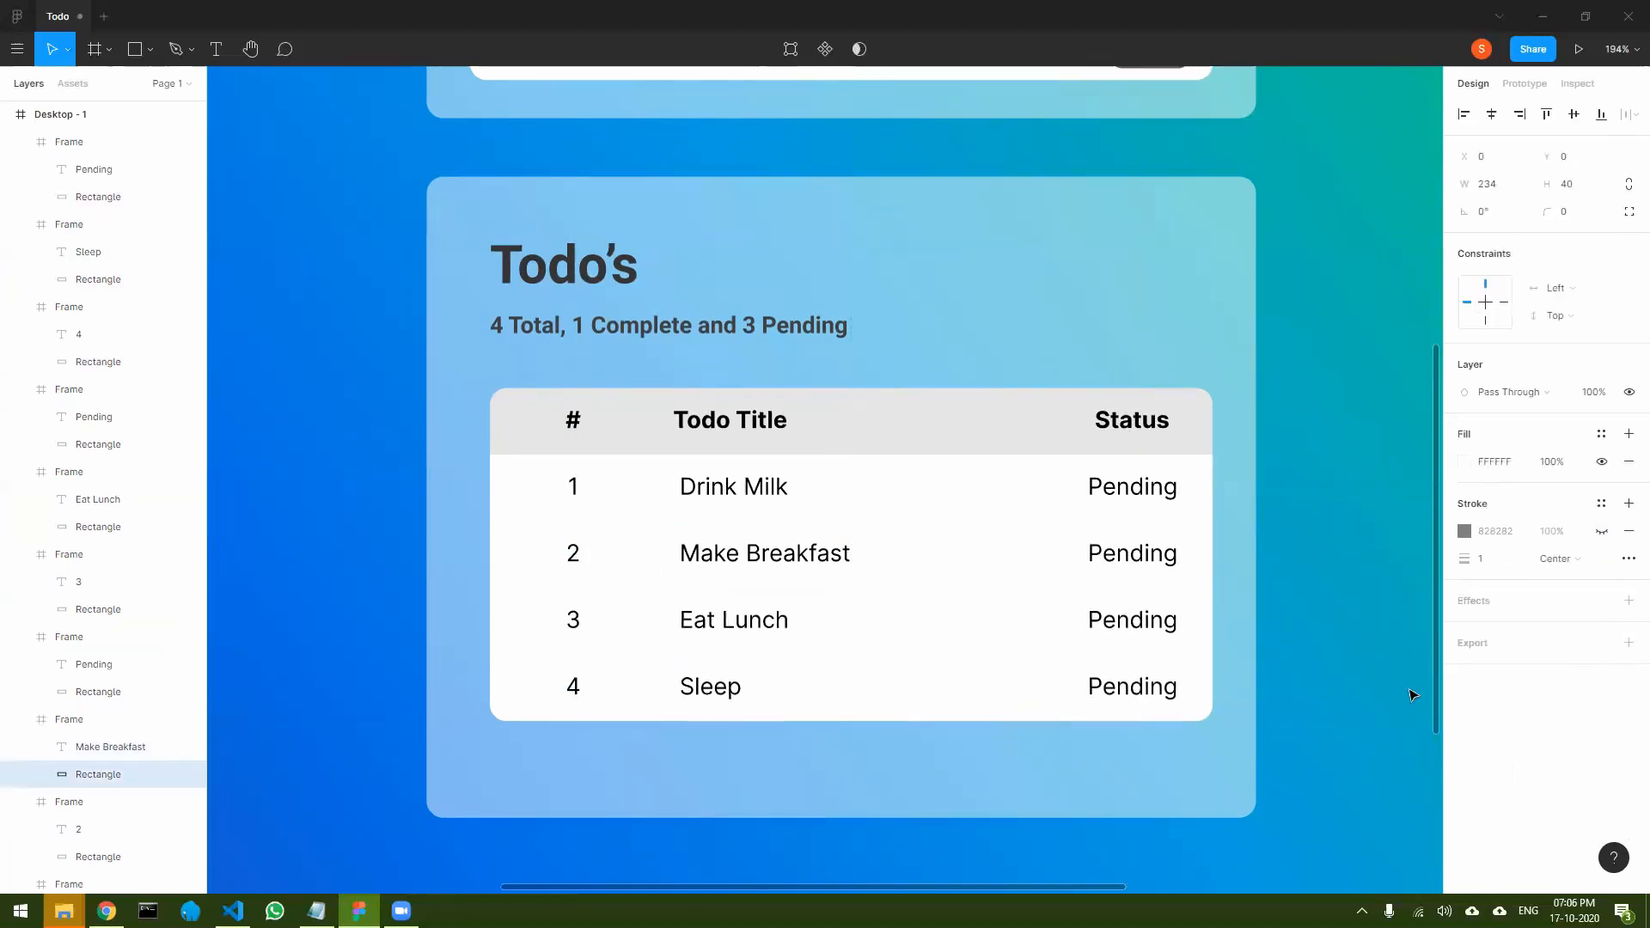
left_click(1411, 697)
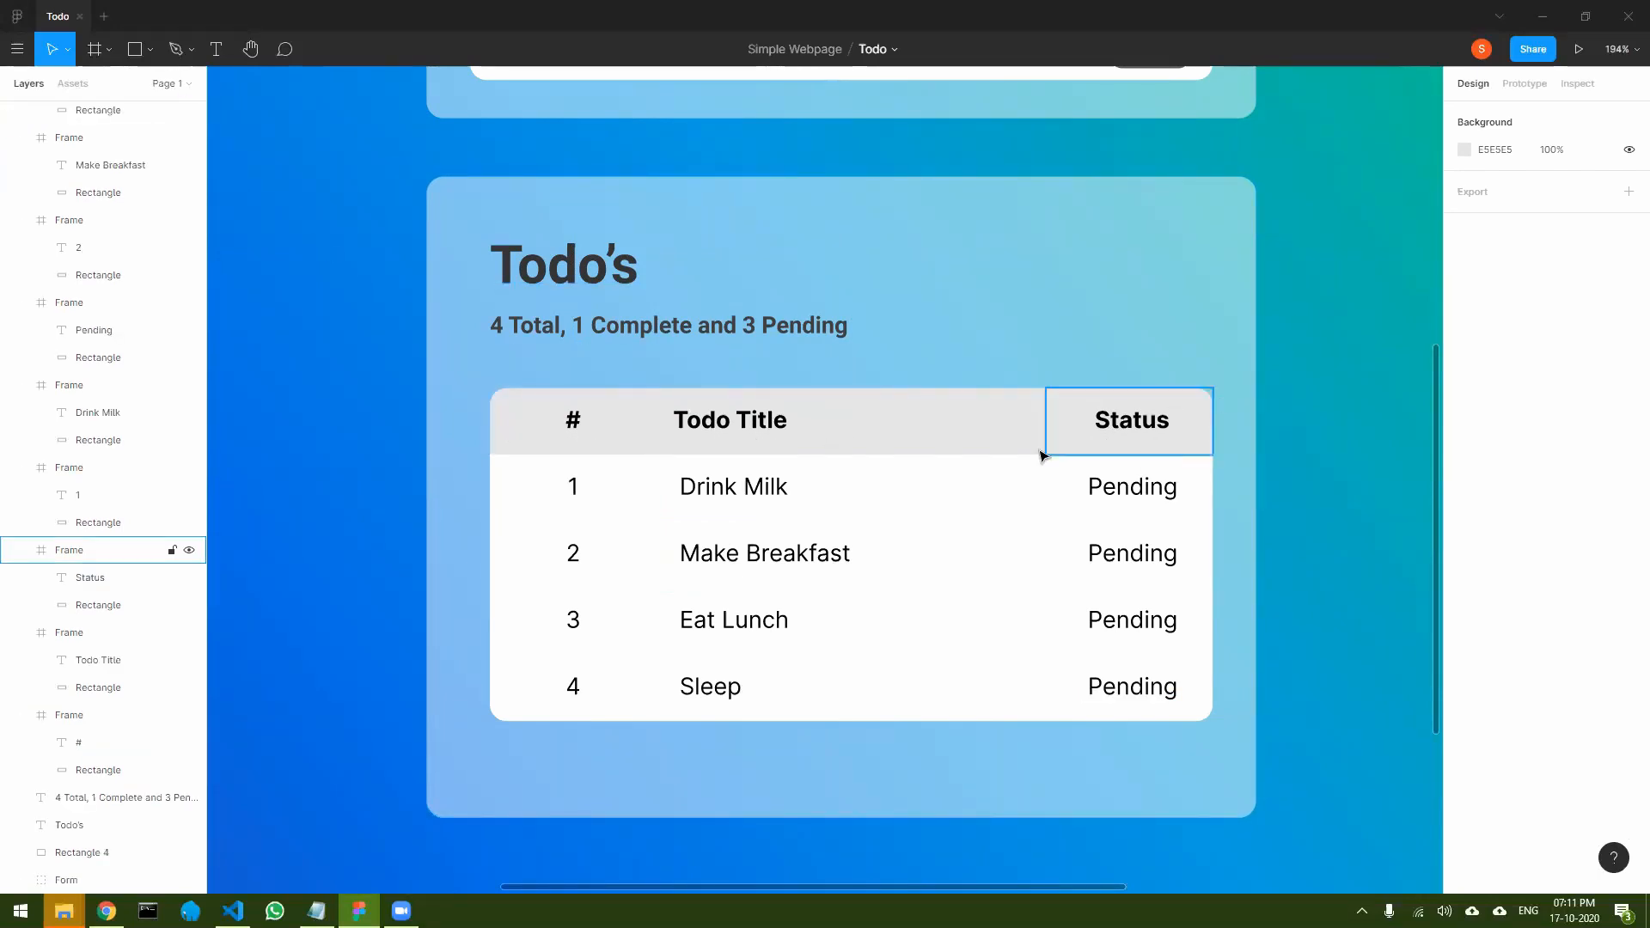
- Add a drop shadow effect to the three table header cells #, Todo Title and Status
left_click(636, 432)
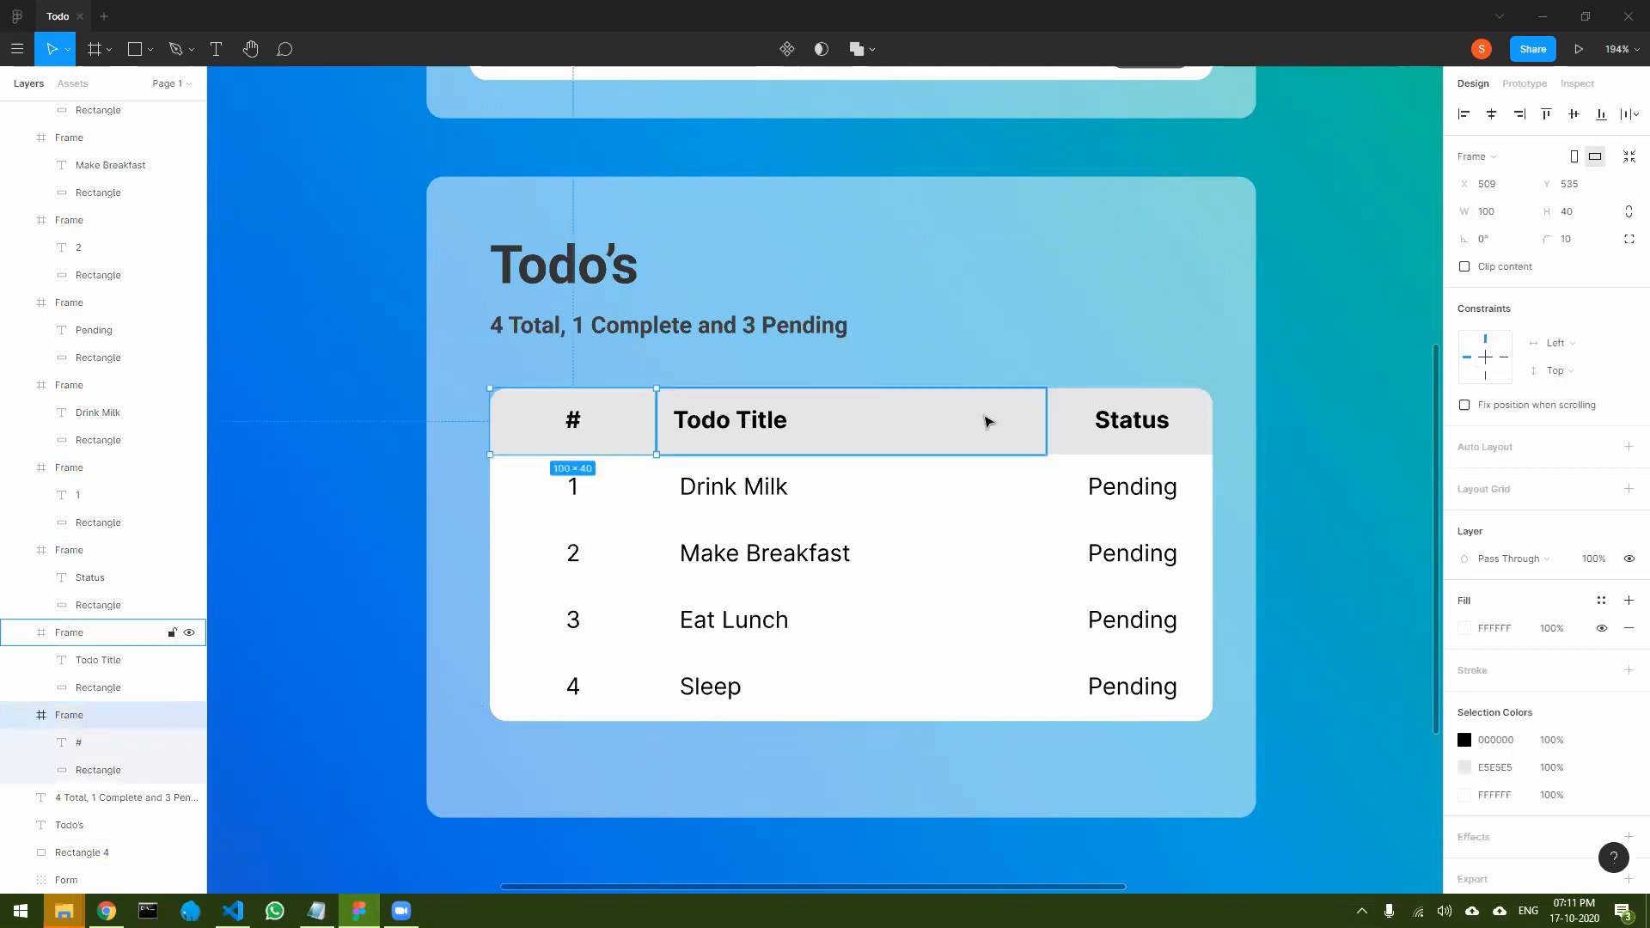
left_click(987, 421, "shift")
left_click(1096, 425, "shift")
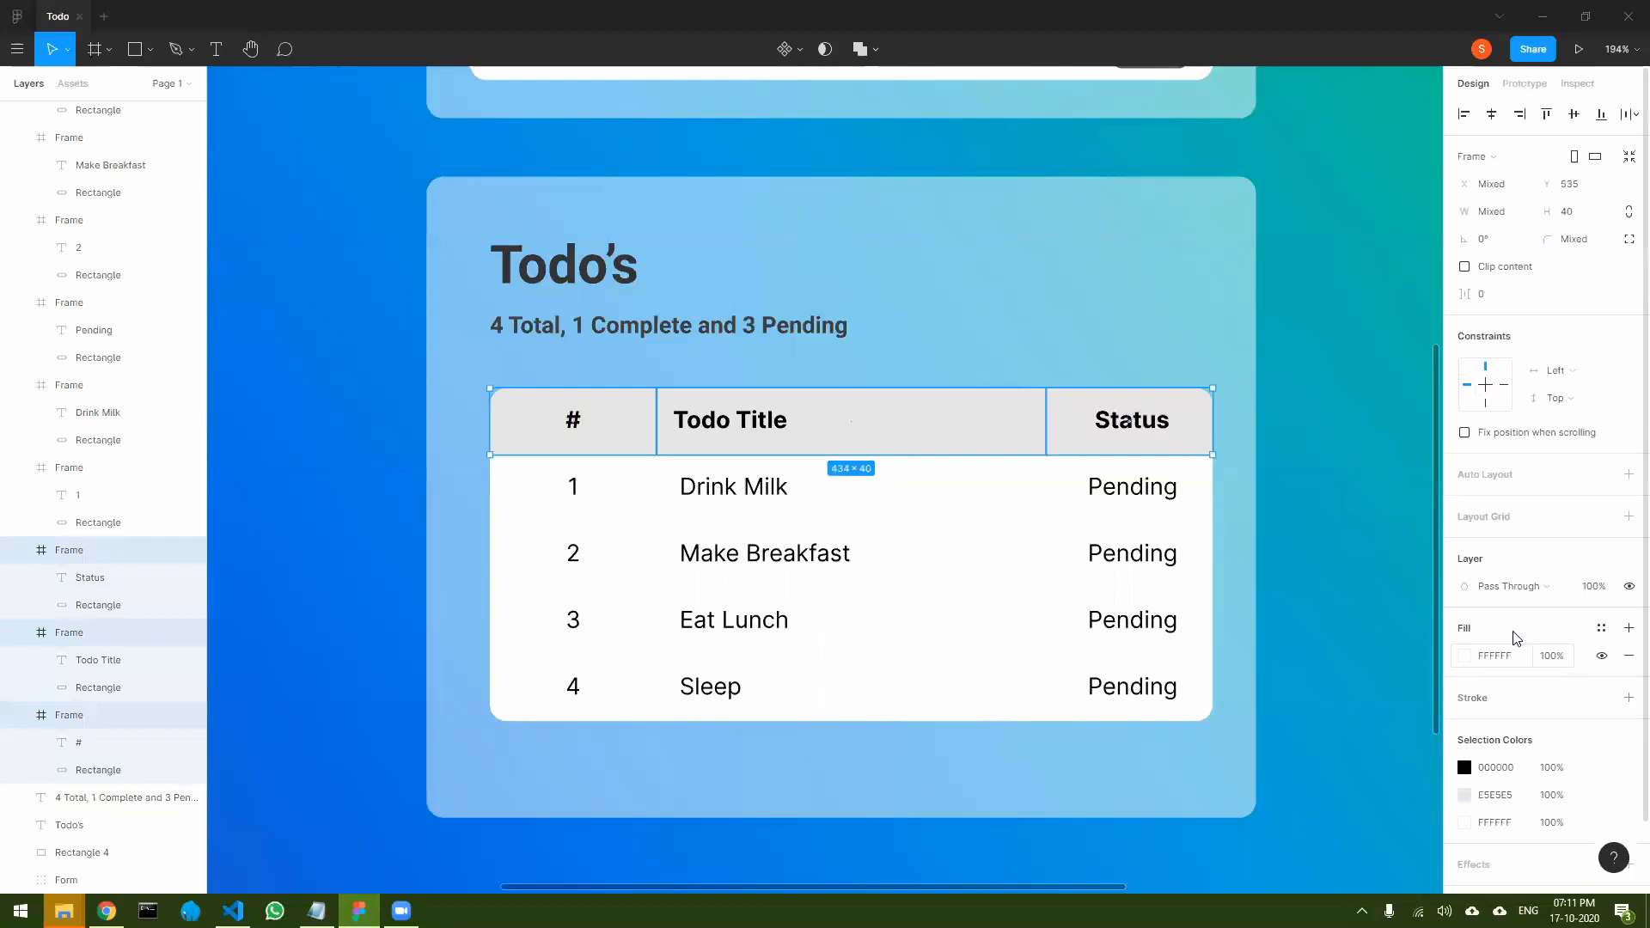
scroll(1517, 666, "down", 2)
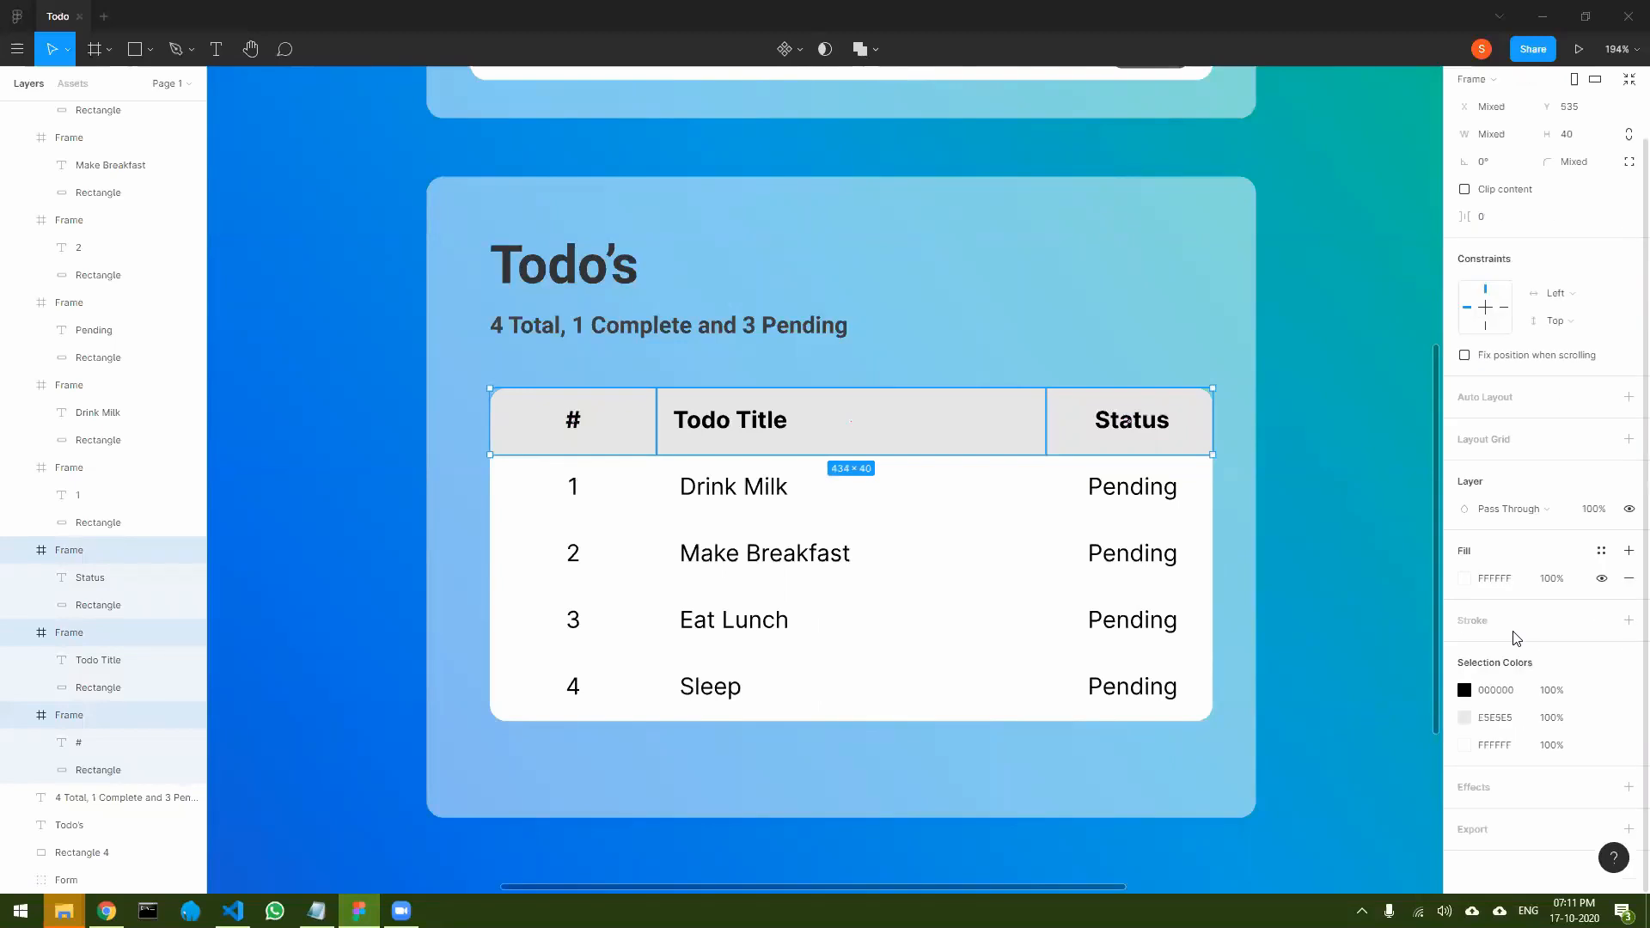
left_click(1626, 792)
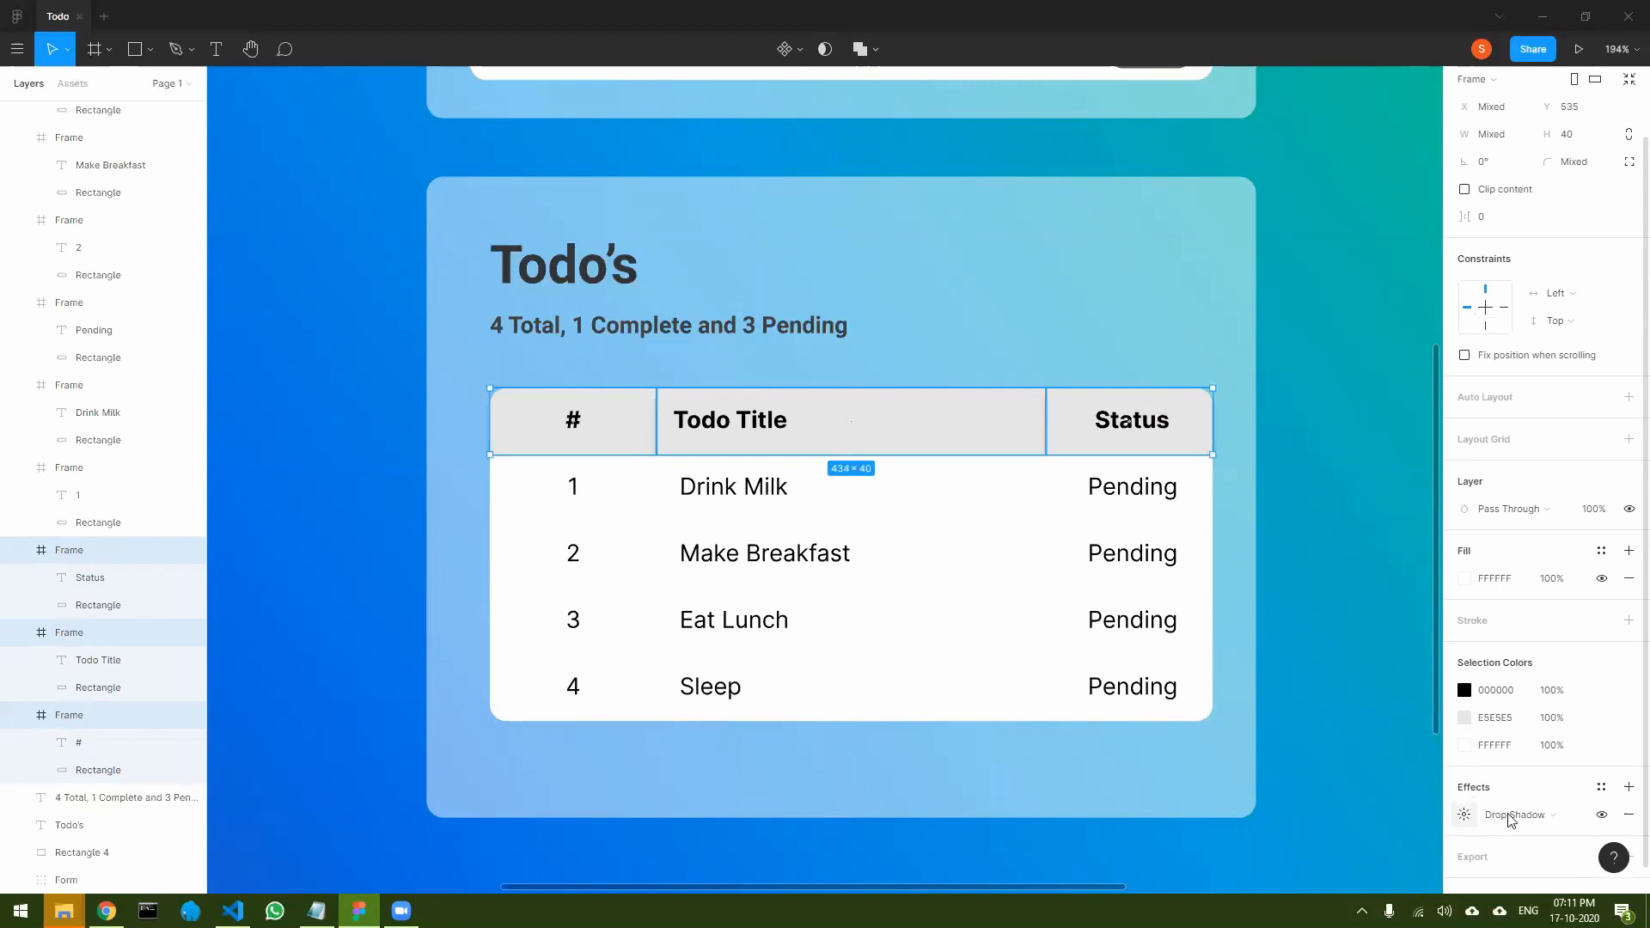
- Raise the header cells' black drop shadow colour to 100% opacity
left_click(1465, 814)
left_click(1279, 840)
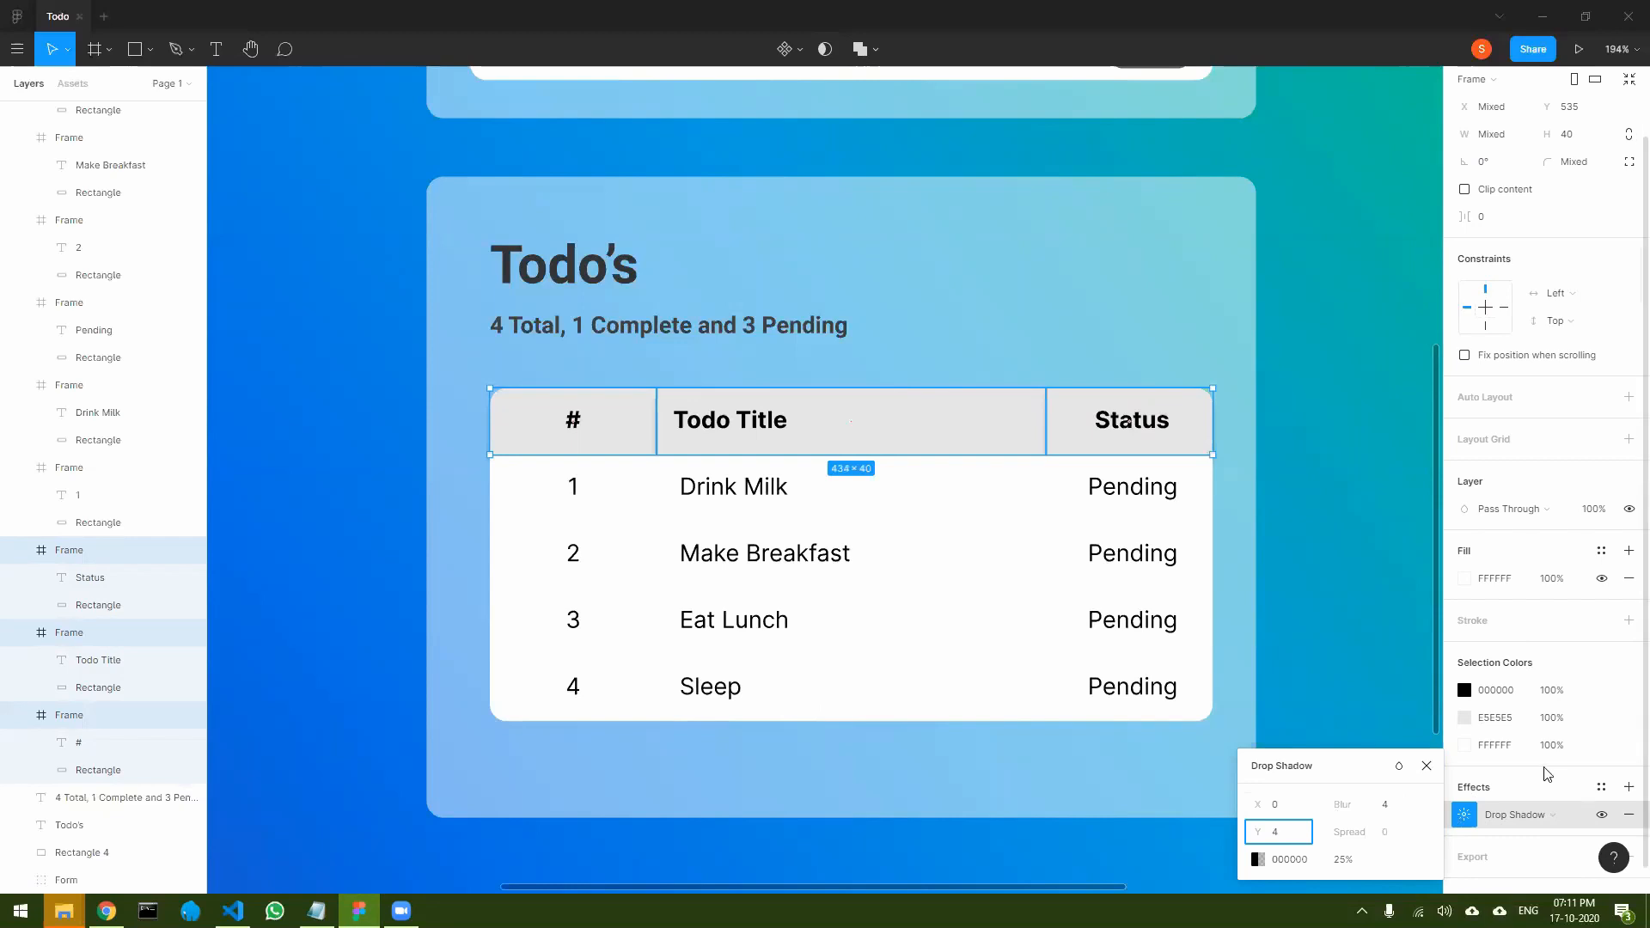
left_click(1390, 807)
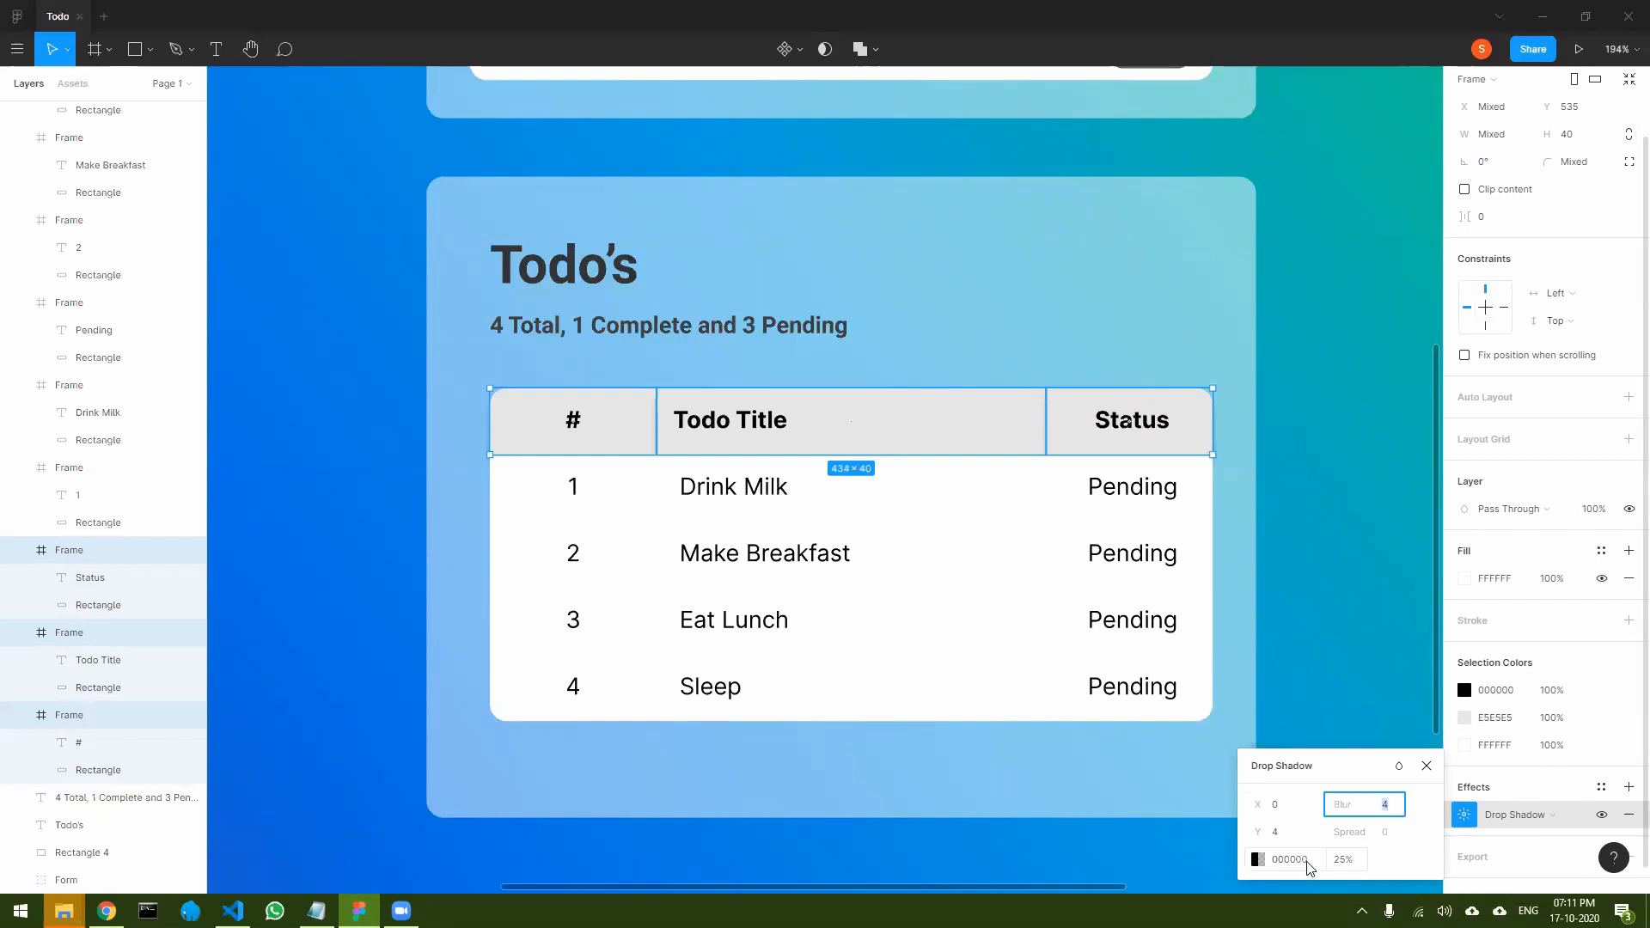
left_click(1258, 859)
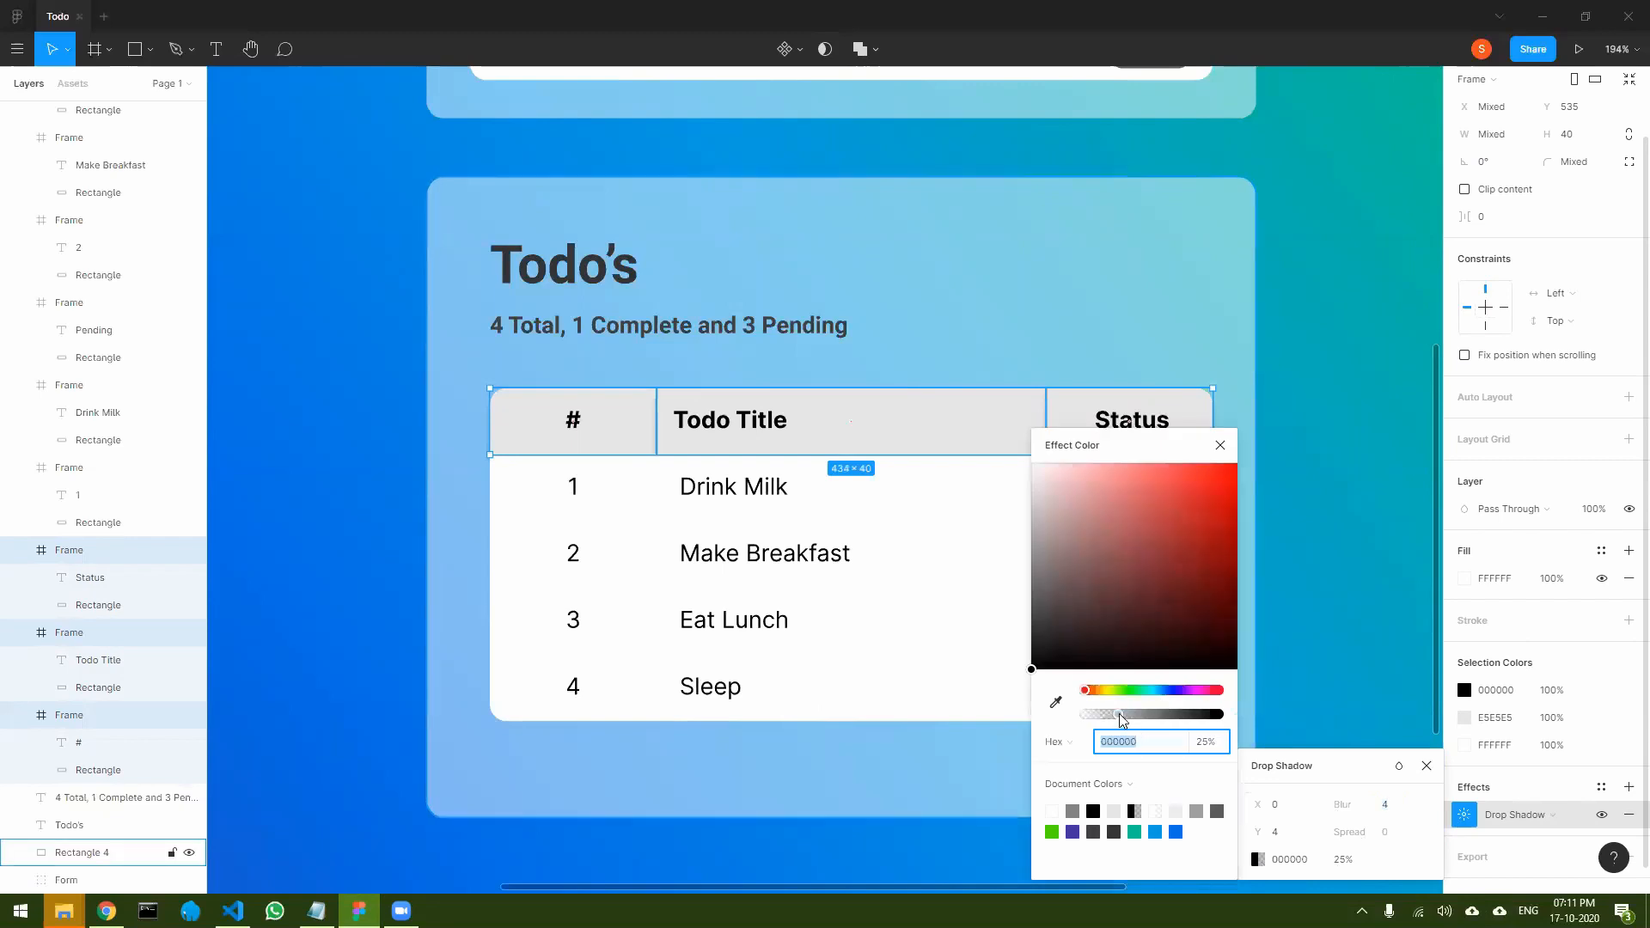
left_click_drag(1121, 721, 1221, 717)
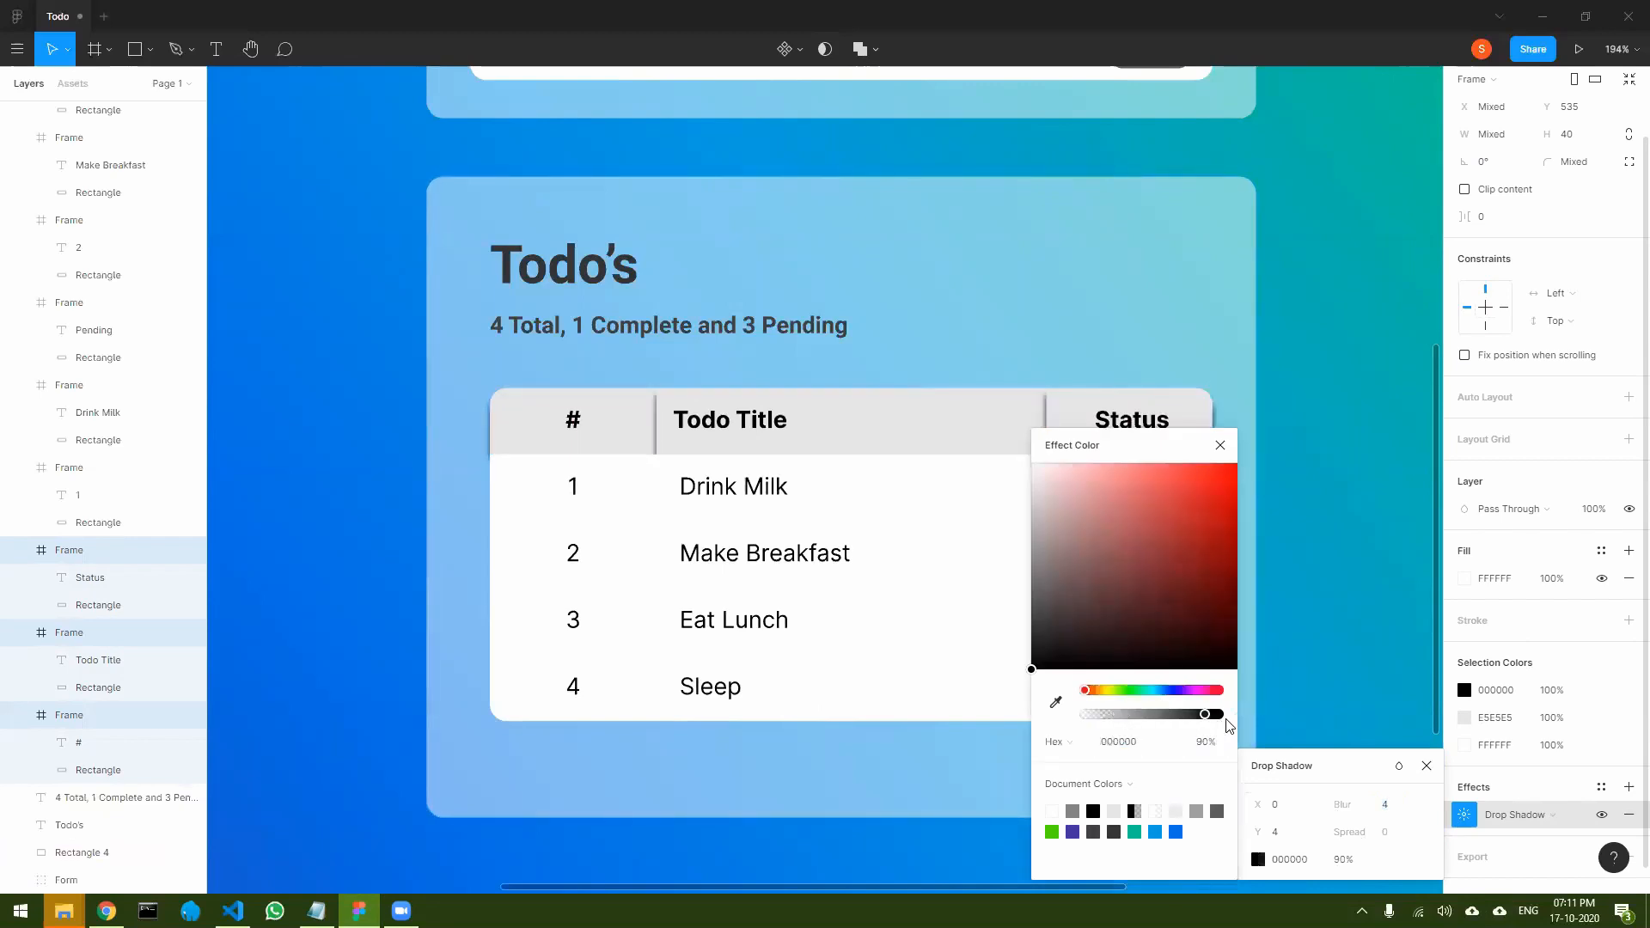
left_click(1224, 448)
- Reduce the header drop shadow's blur to 3 and then to 0
left_click(1389, 807)
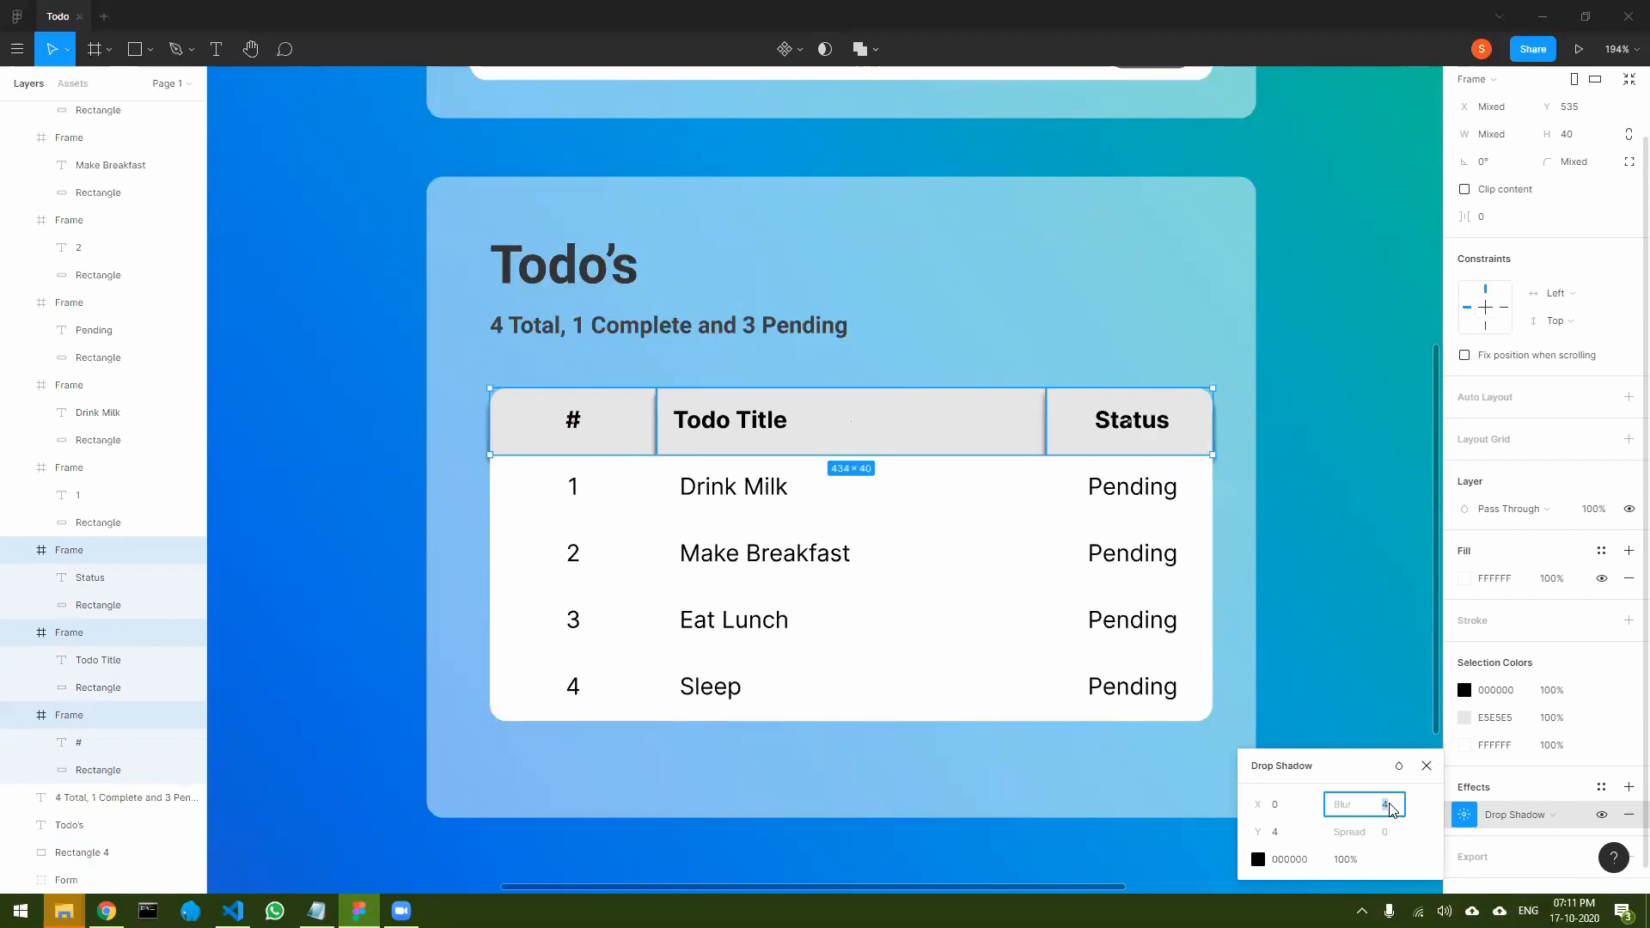
type("3")
left_click(1286, 837)
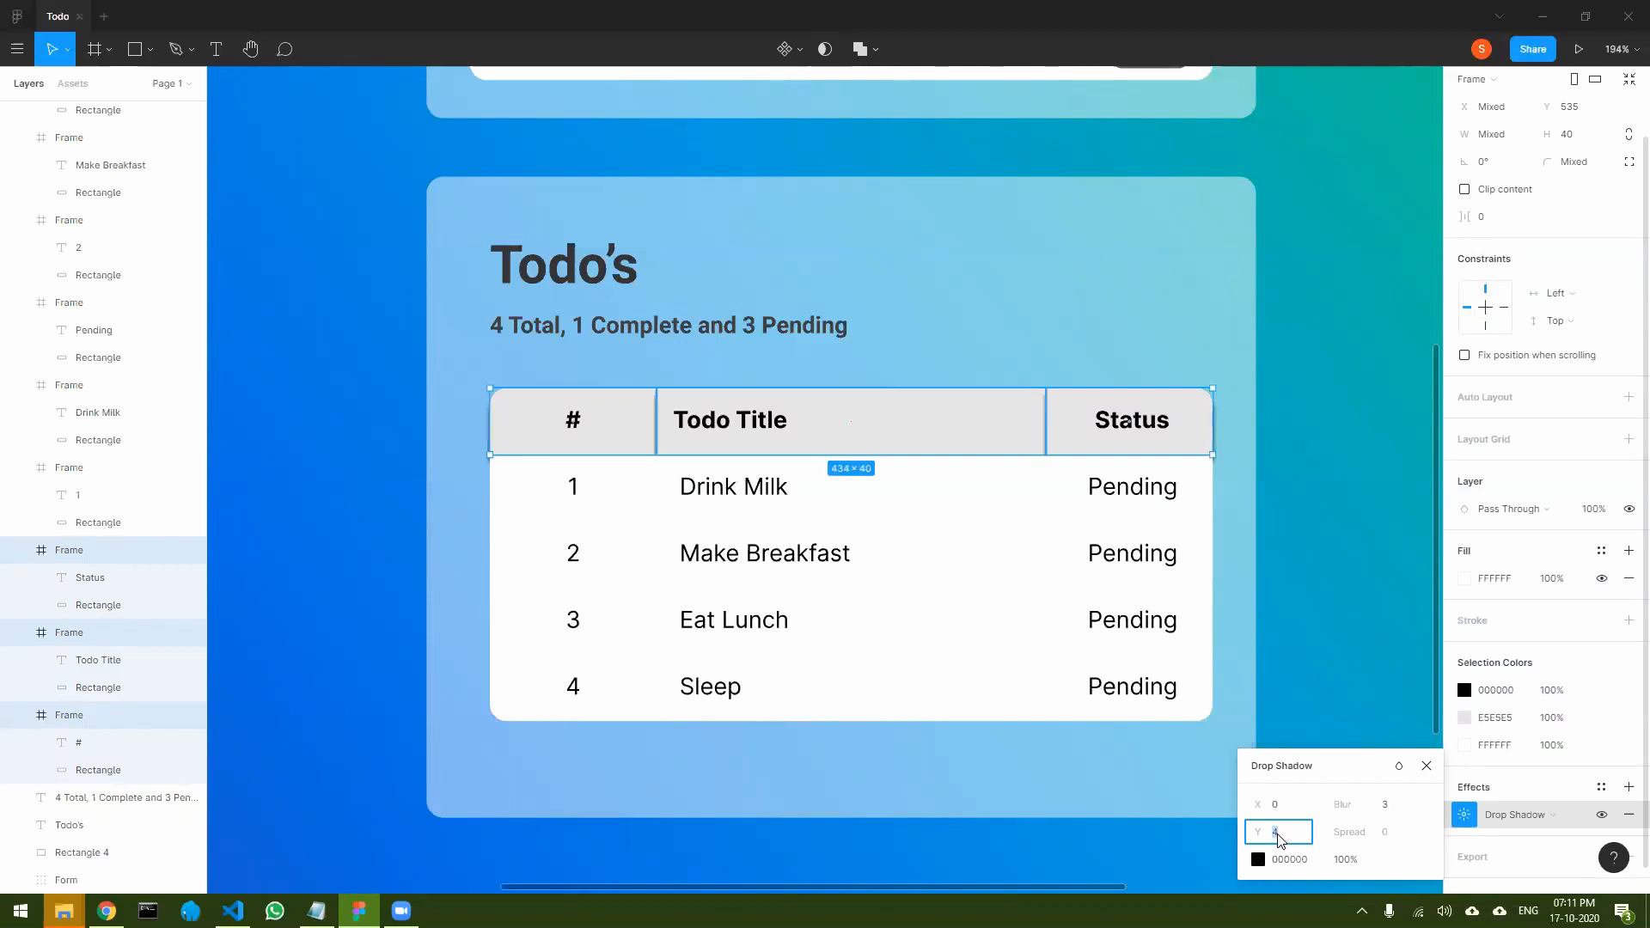
left_click(1385, 805)
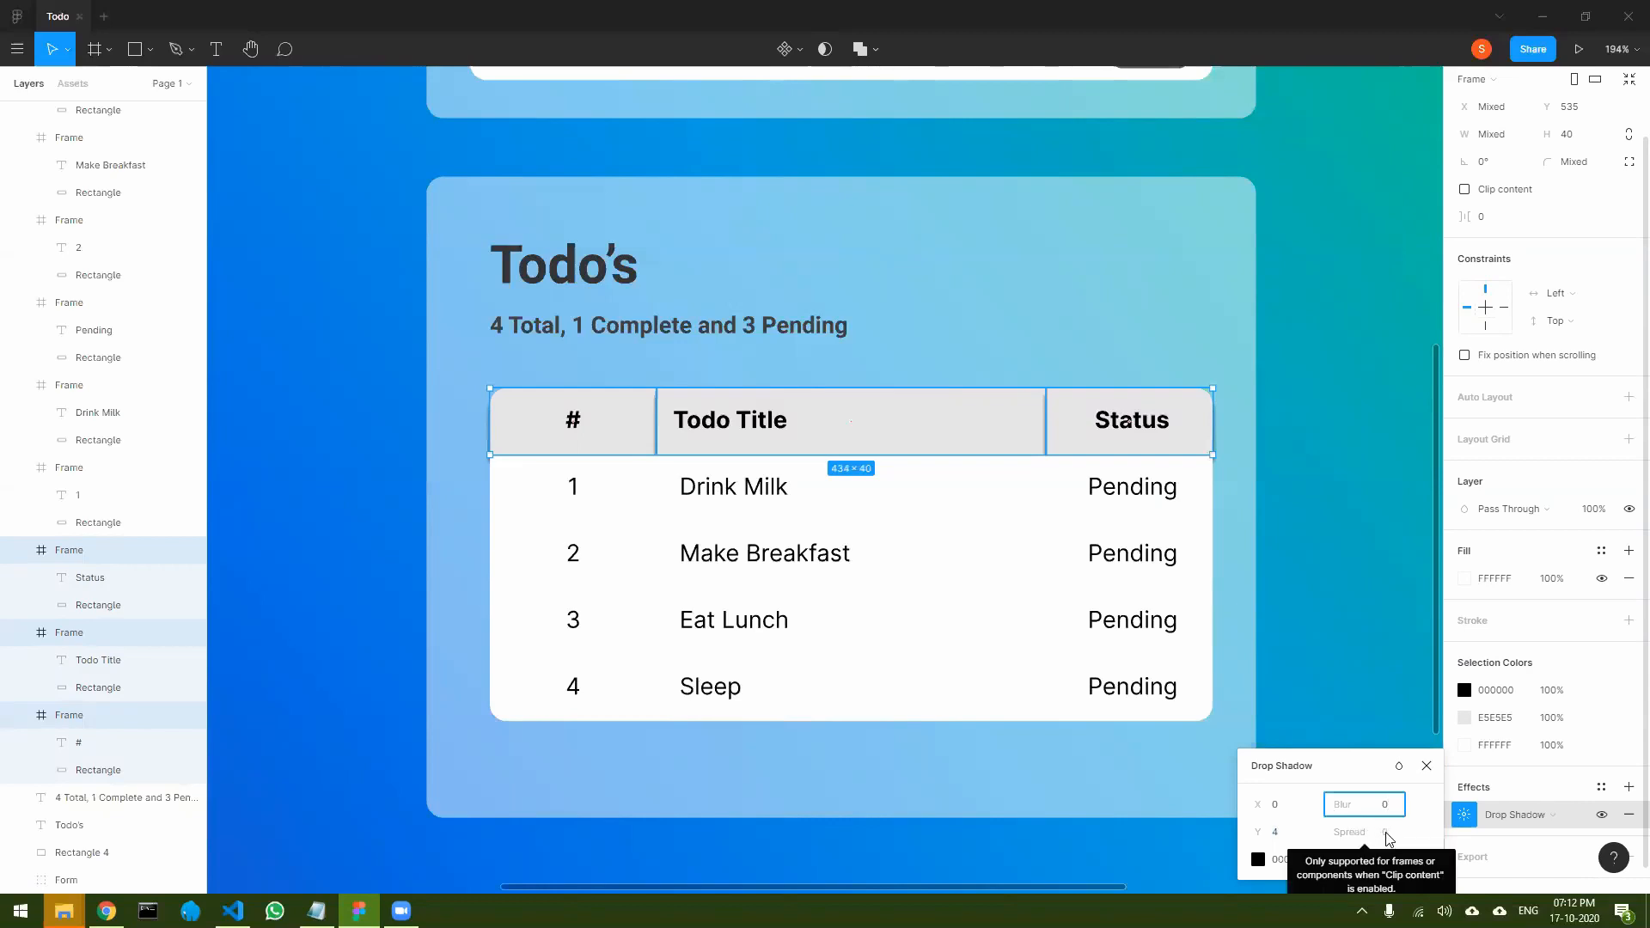
left_click(1389, 838)
- Try a Y offset of -4 for the header drop shadow, then set it to 2
left_click(1285, 836)
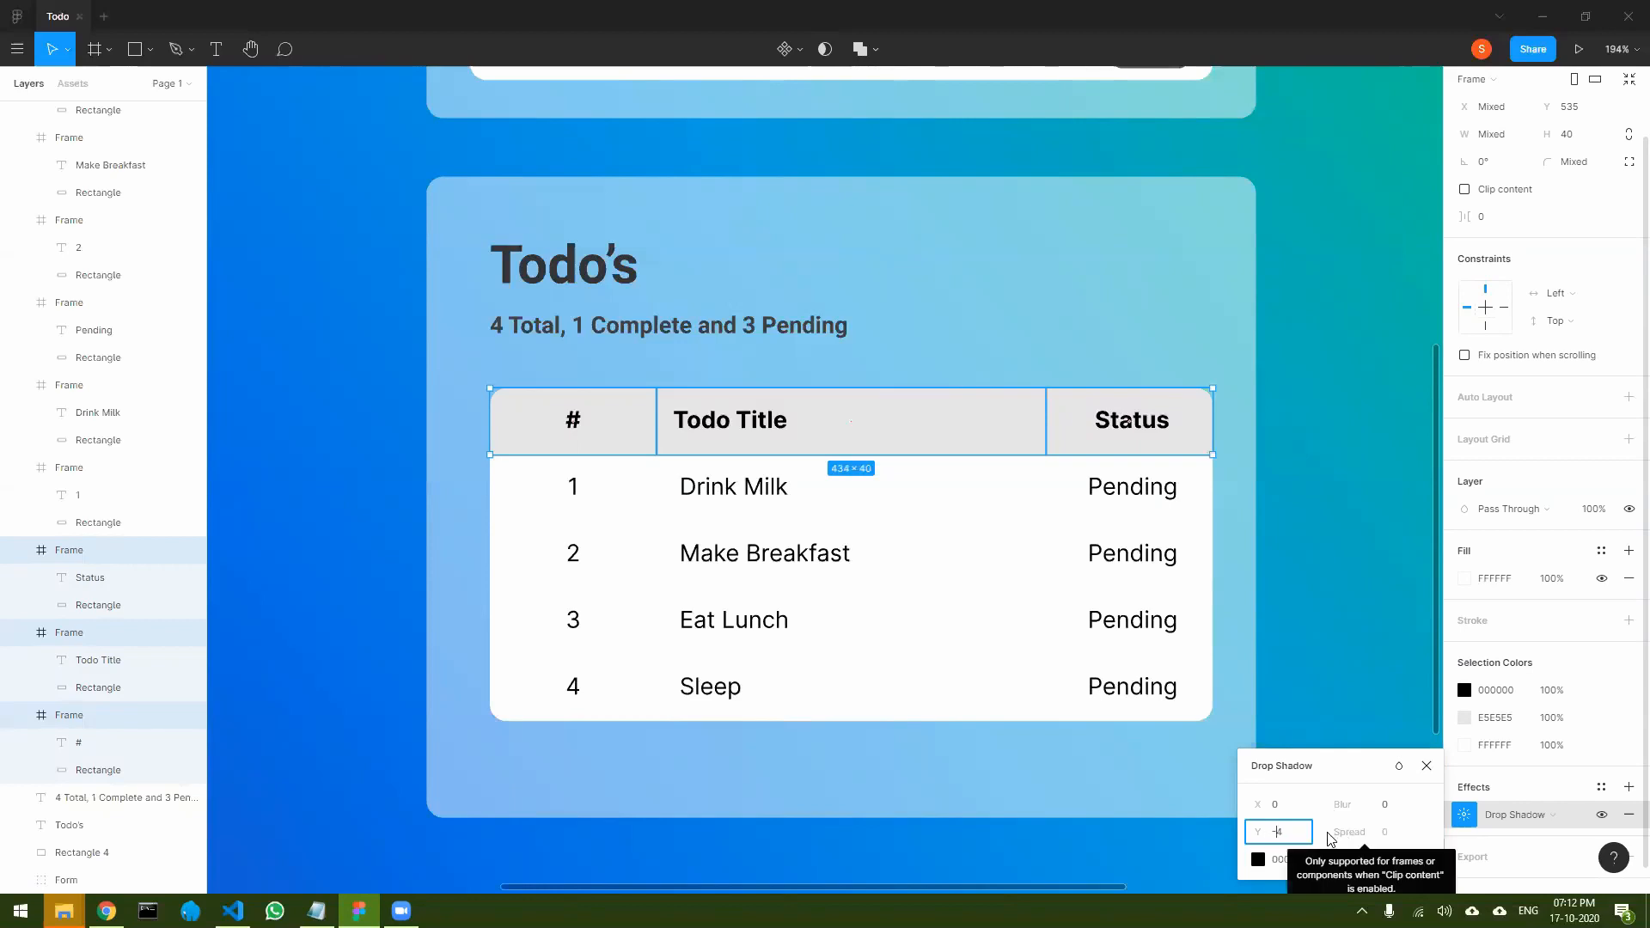
left_click(1295, 811)
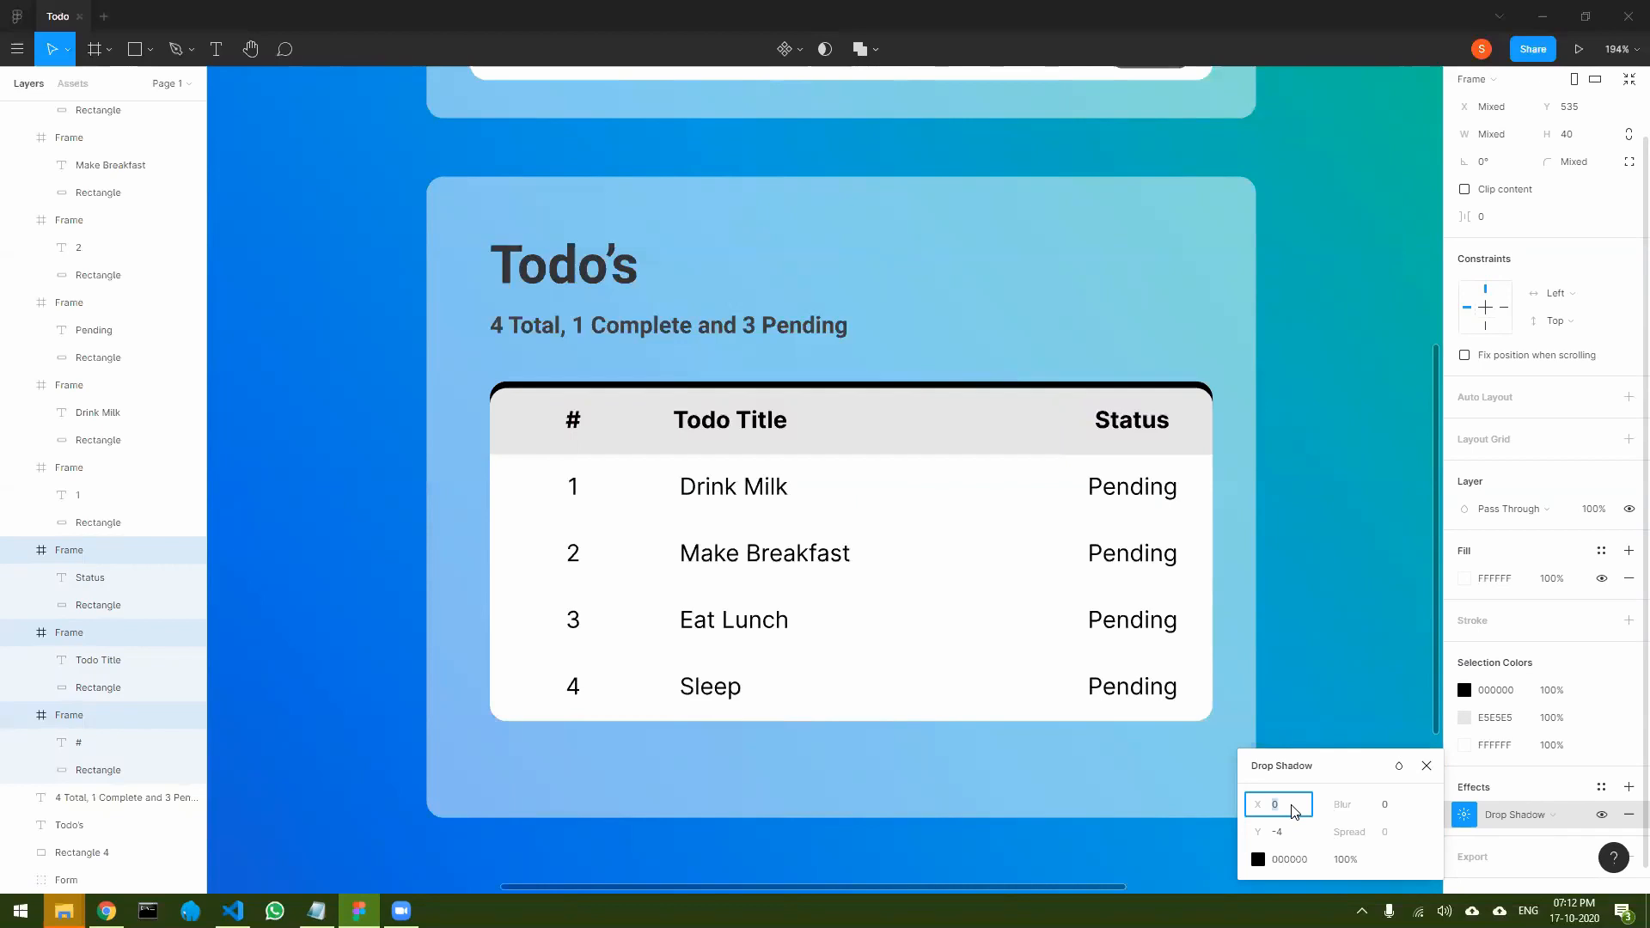
left_click(1289, 833)
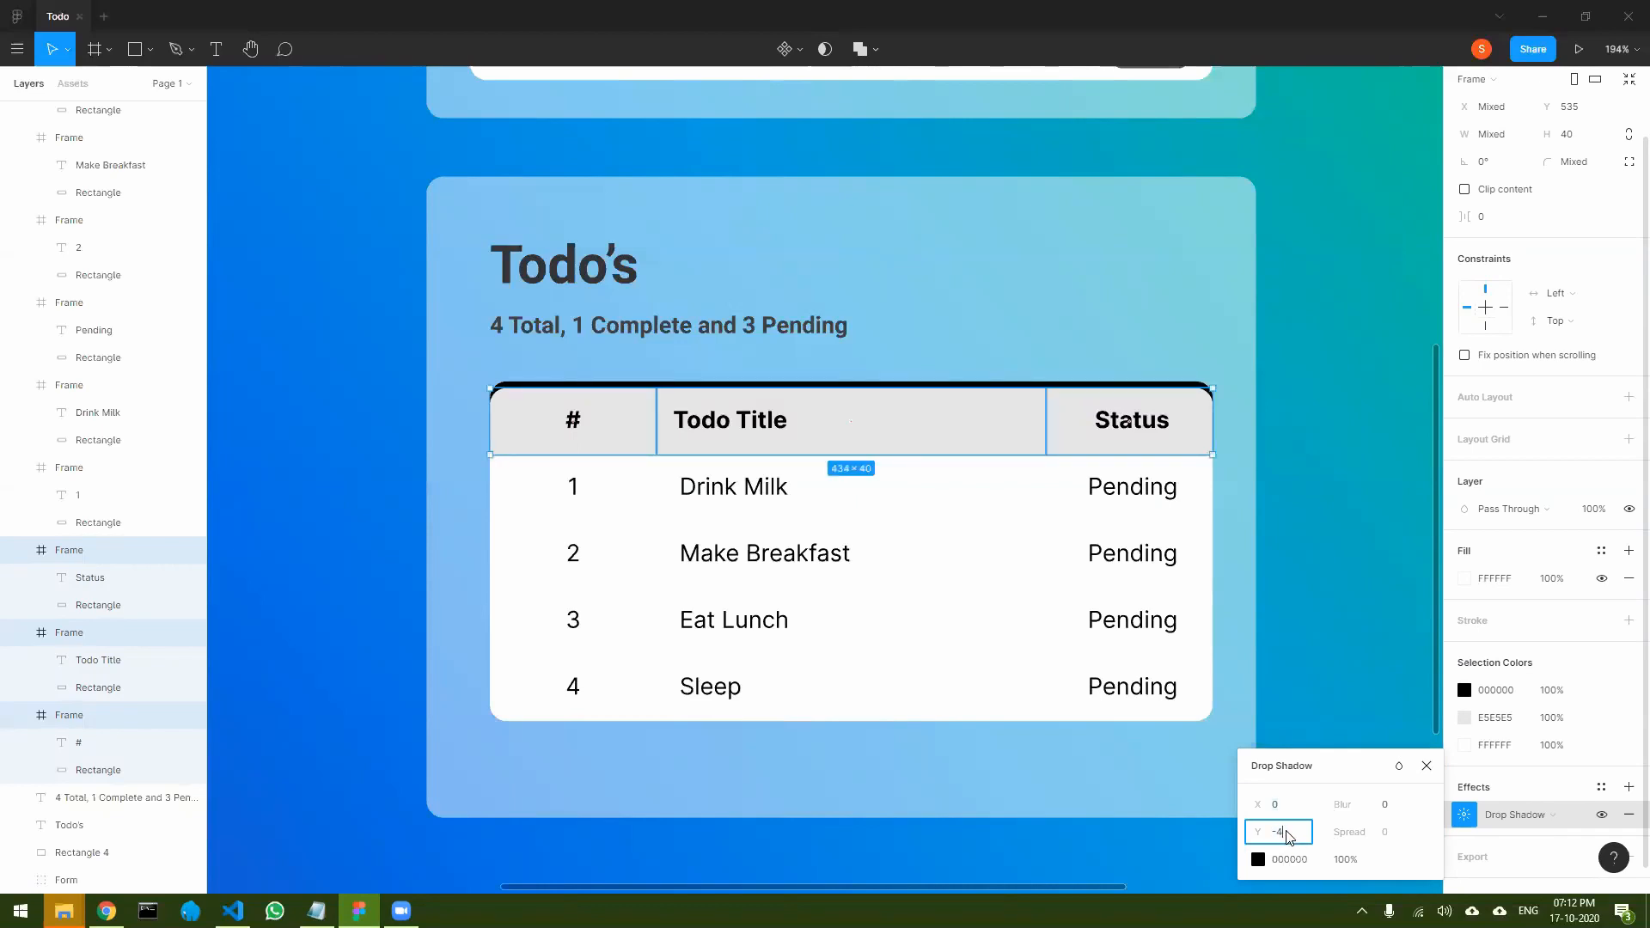
type("2")
left_click(1295, 812)
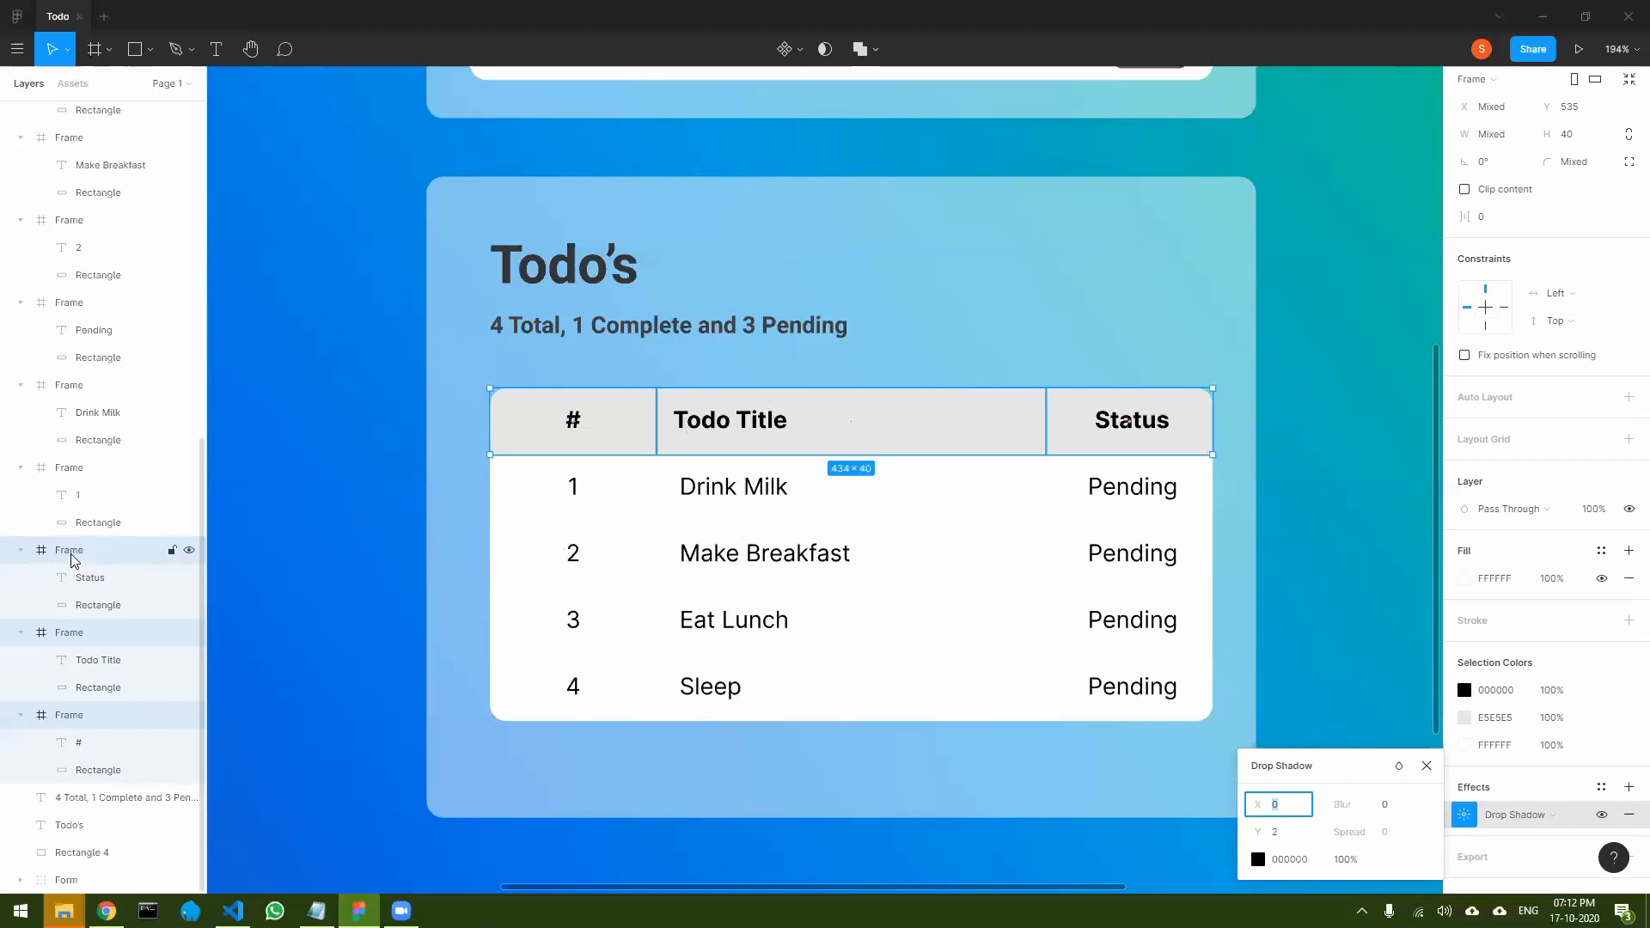
- Move the three header cell frames to the top of the layer order inside the Desktop - 1 frame
scroll(72, 560, "up", 5)
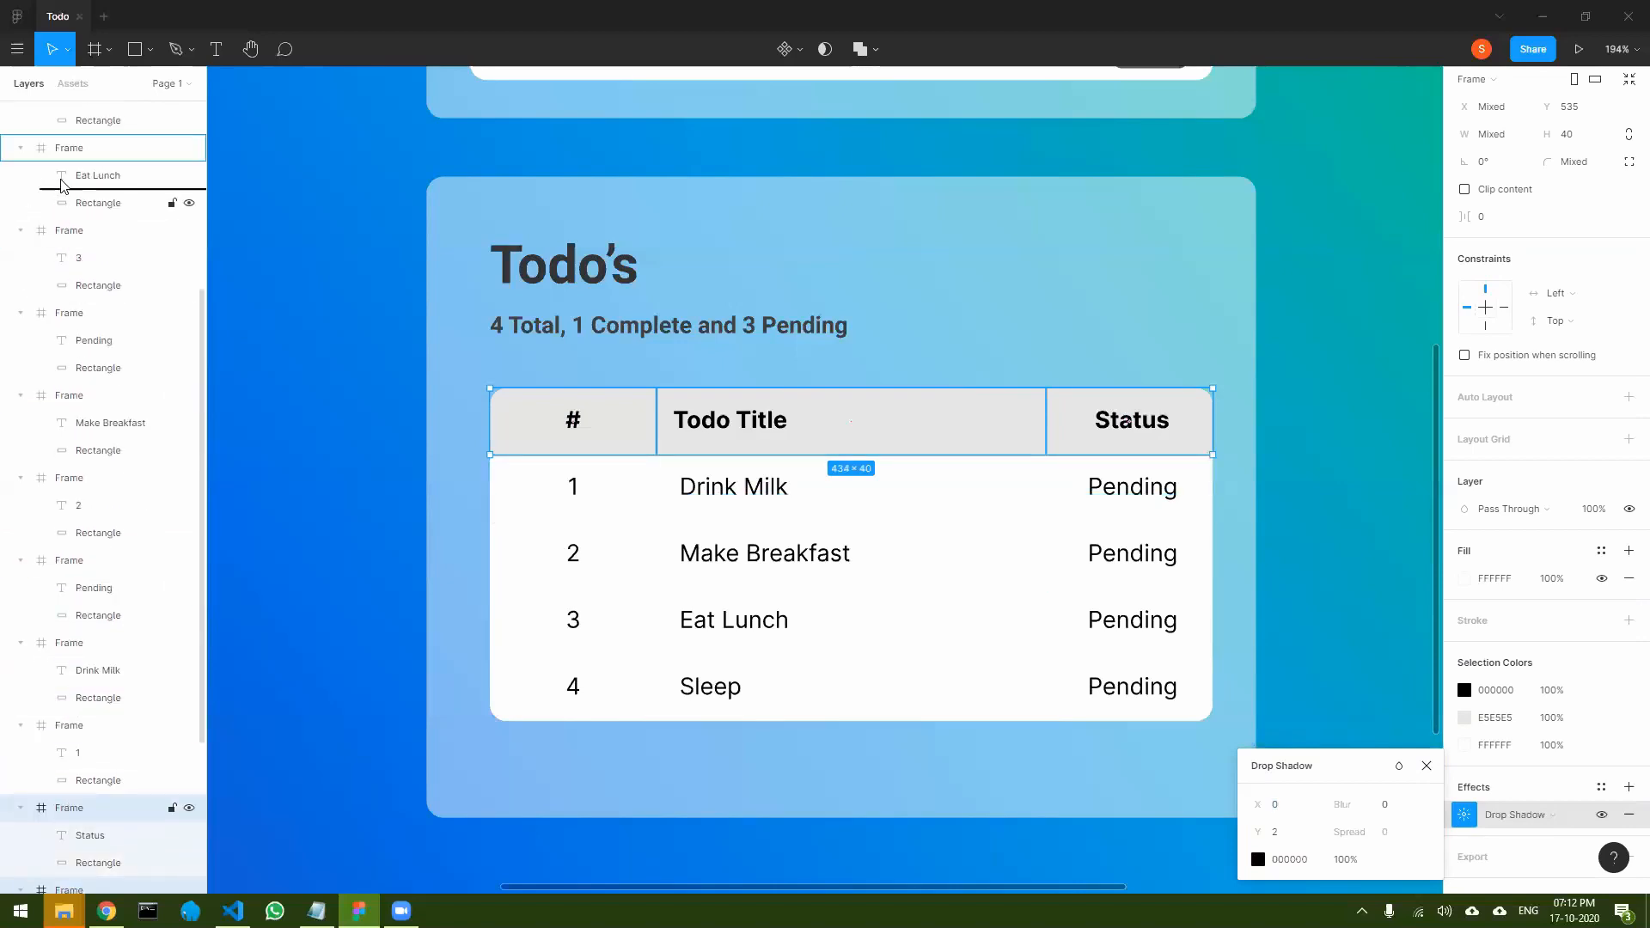
left_click_drag(61, 165, 59, 137)
scroll(187, 454, "up", 4)
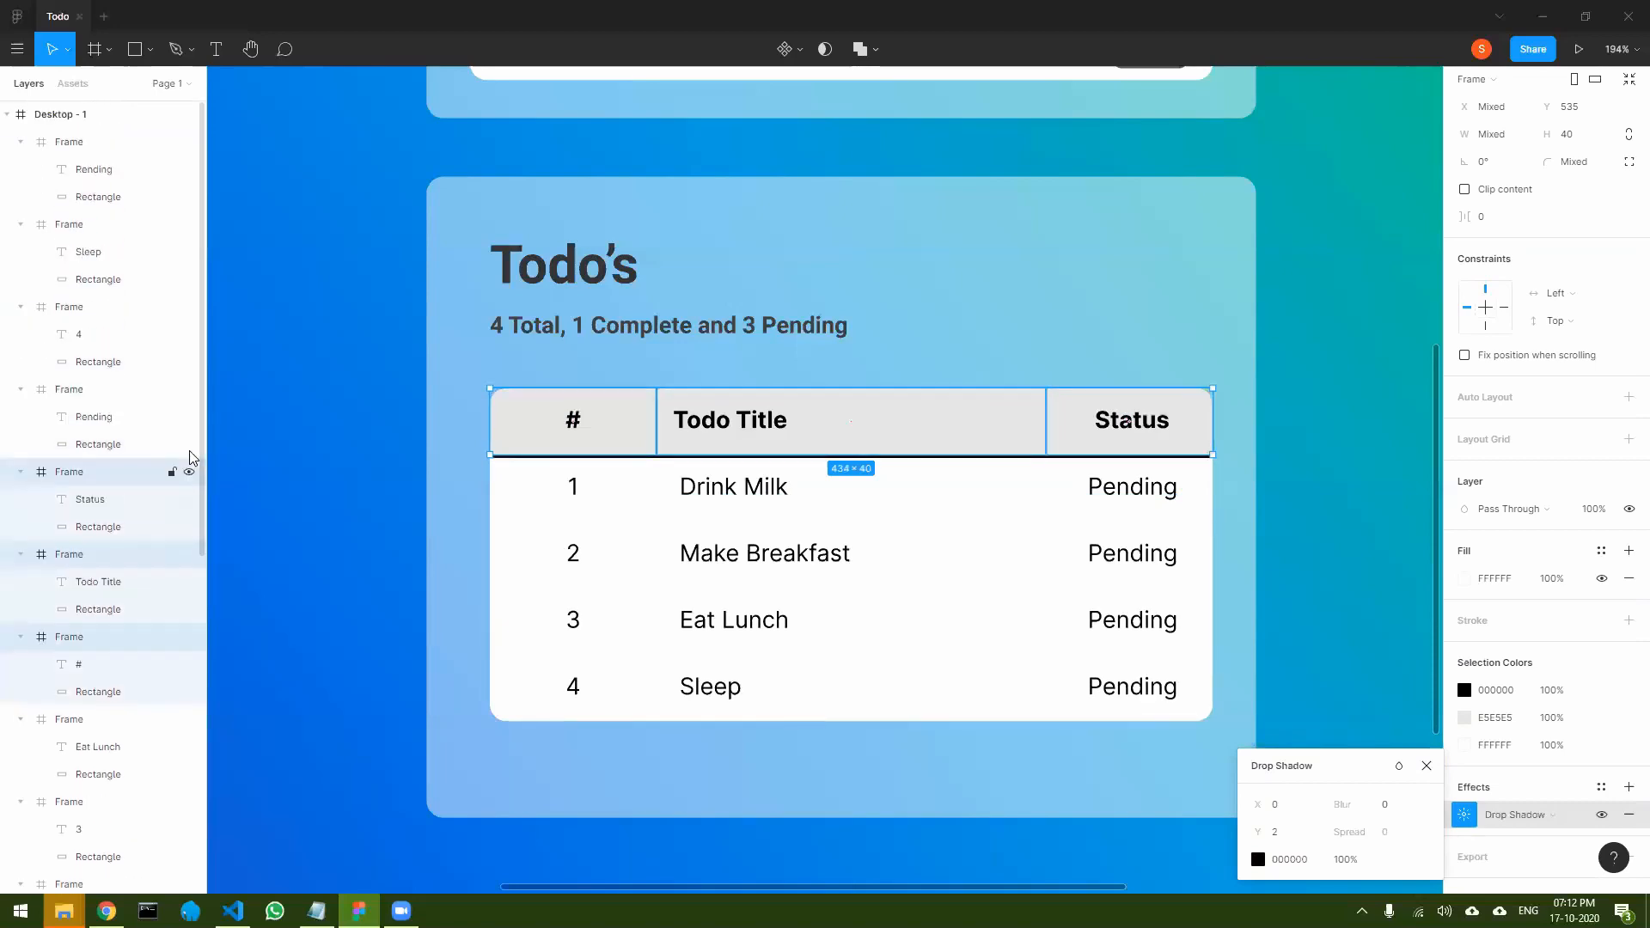
left_click_drag(66, 478, 59, 155)
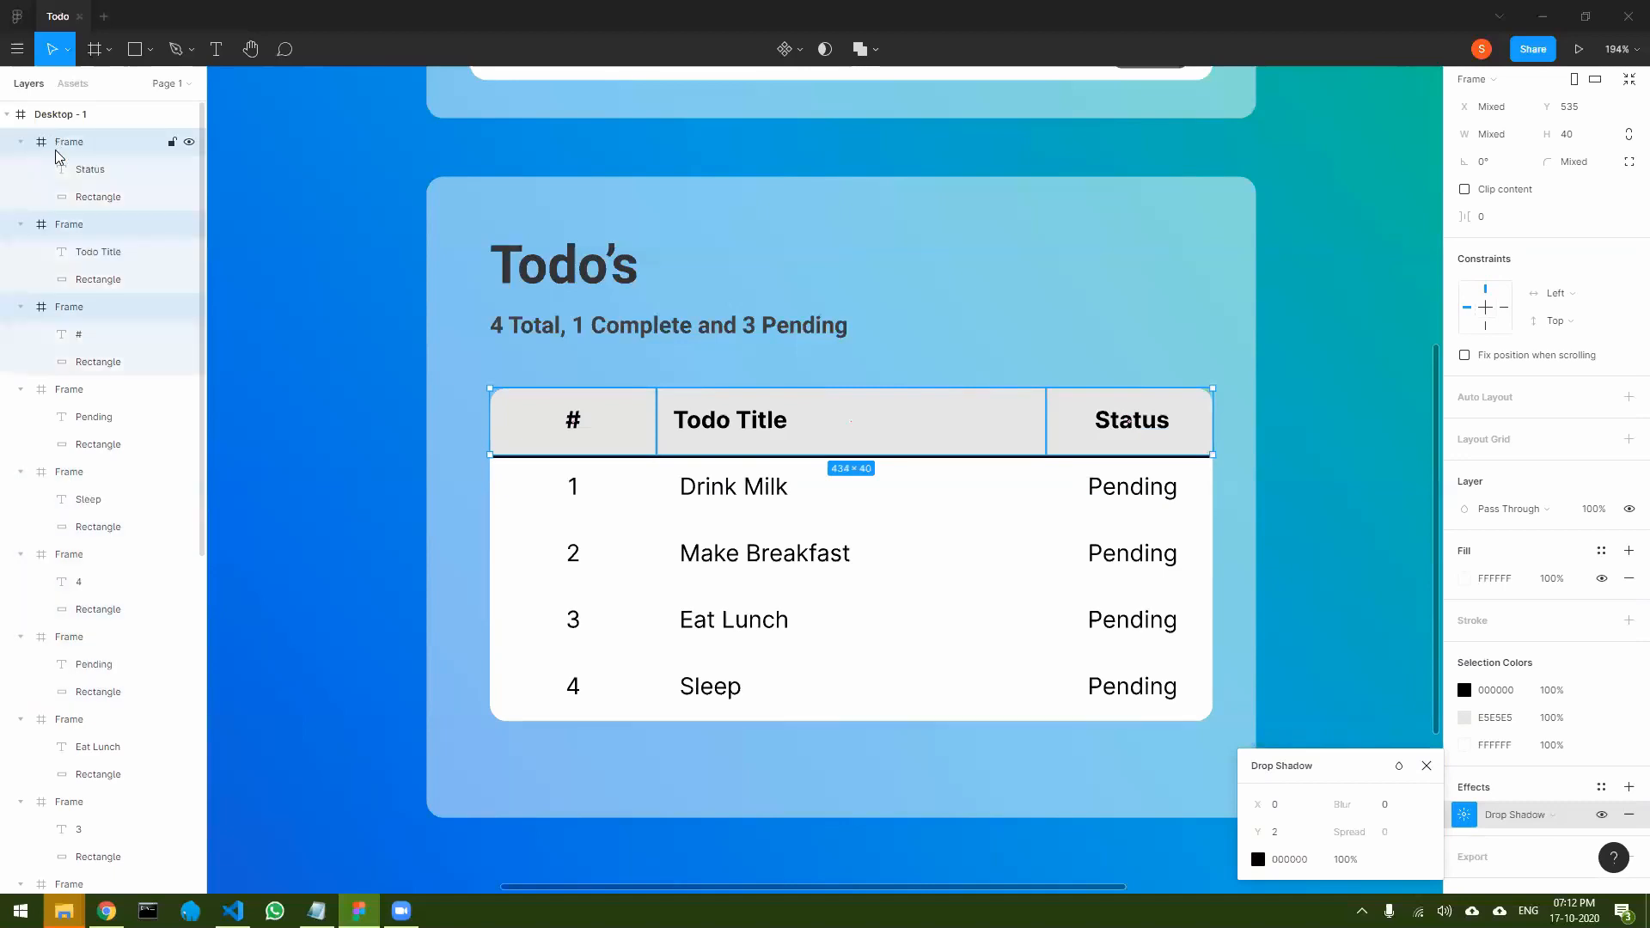
left_click(433, 534)
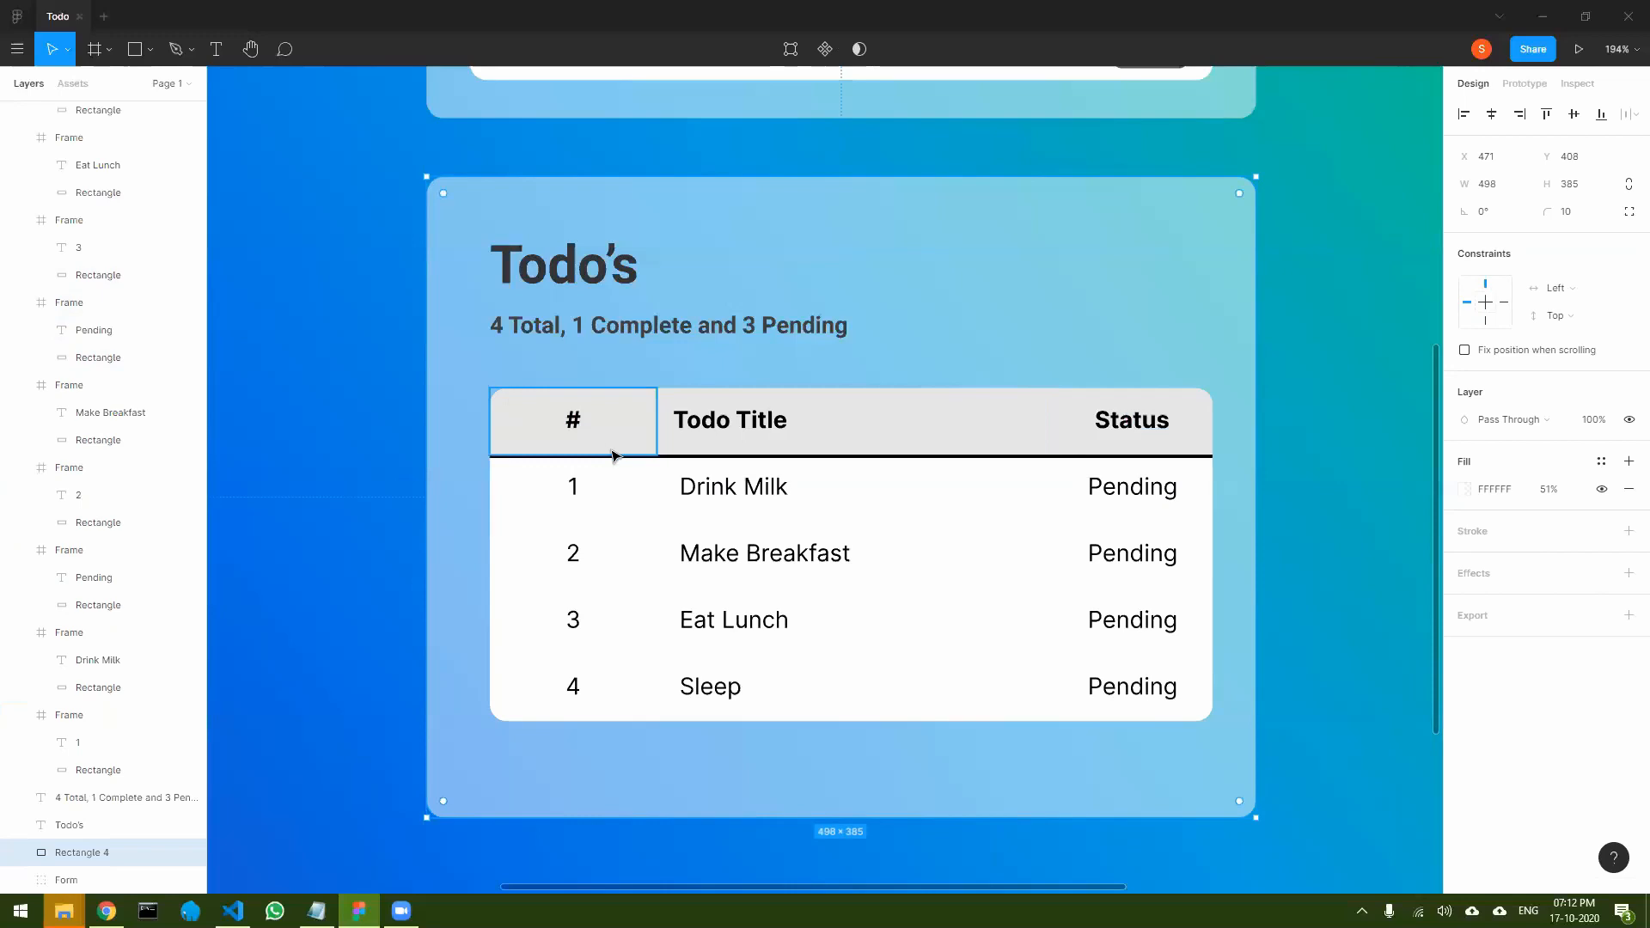
- Change the drop shadow colour of the #, Todo Title and Status header cells to grey 585858 and clear the selection
left_click(962, 433, "shift")
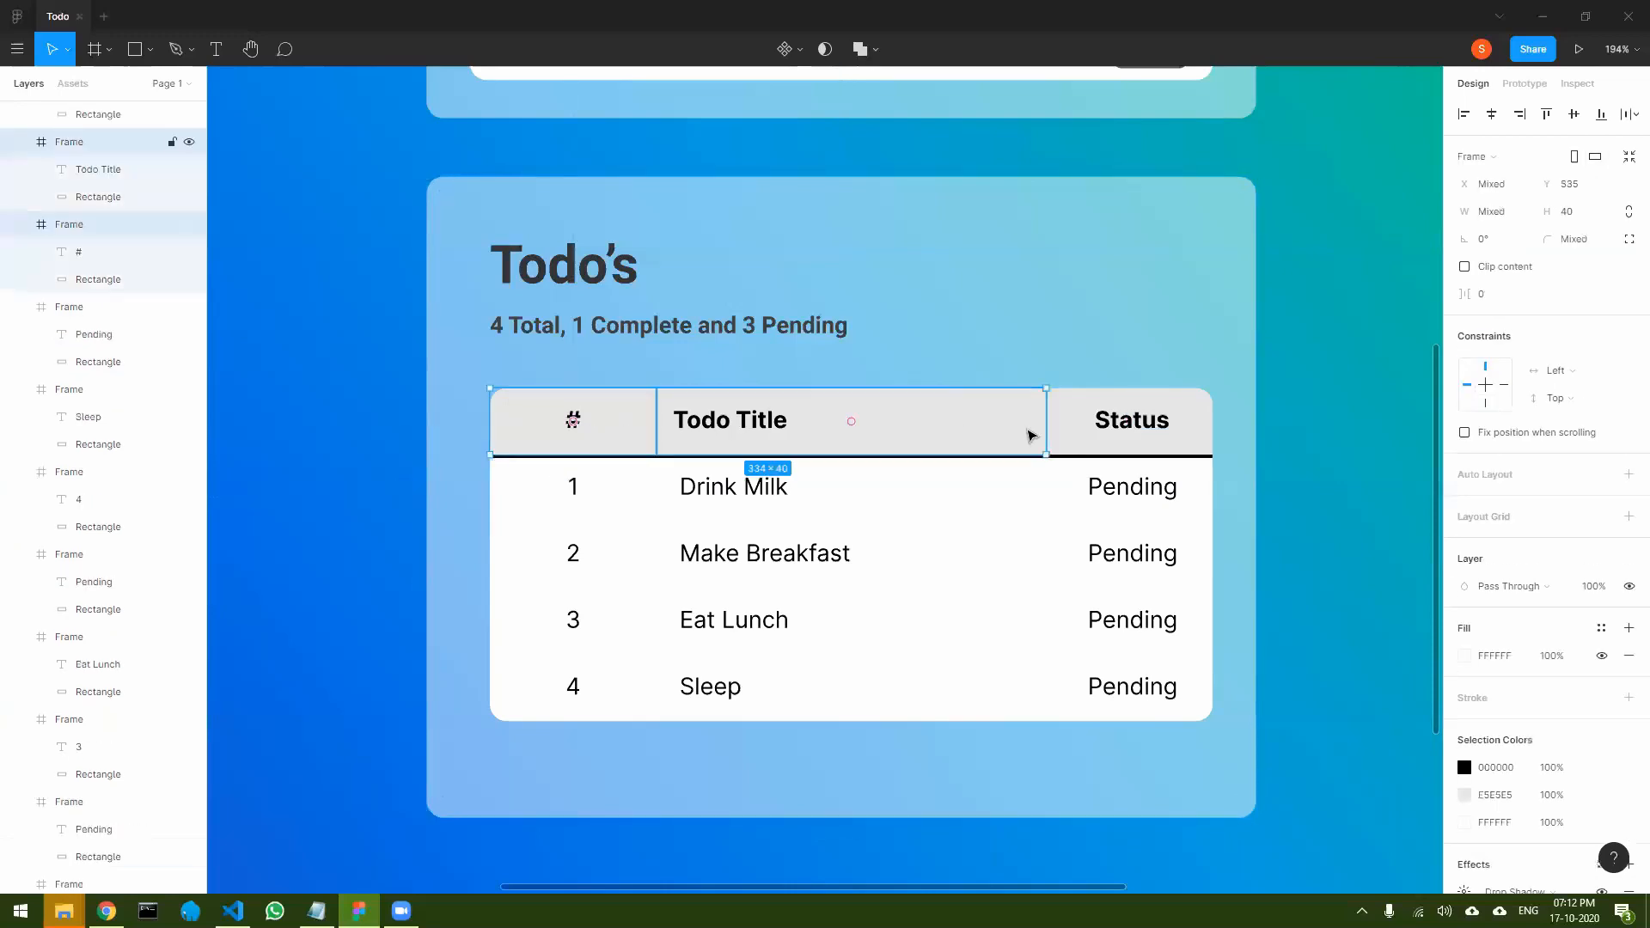
left_click(1126, 434, "shift")
scroll(1498, 581, "down", 2)
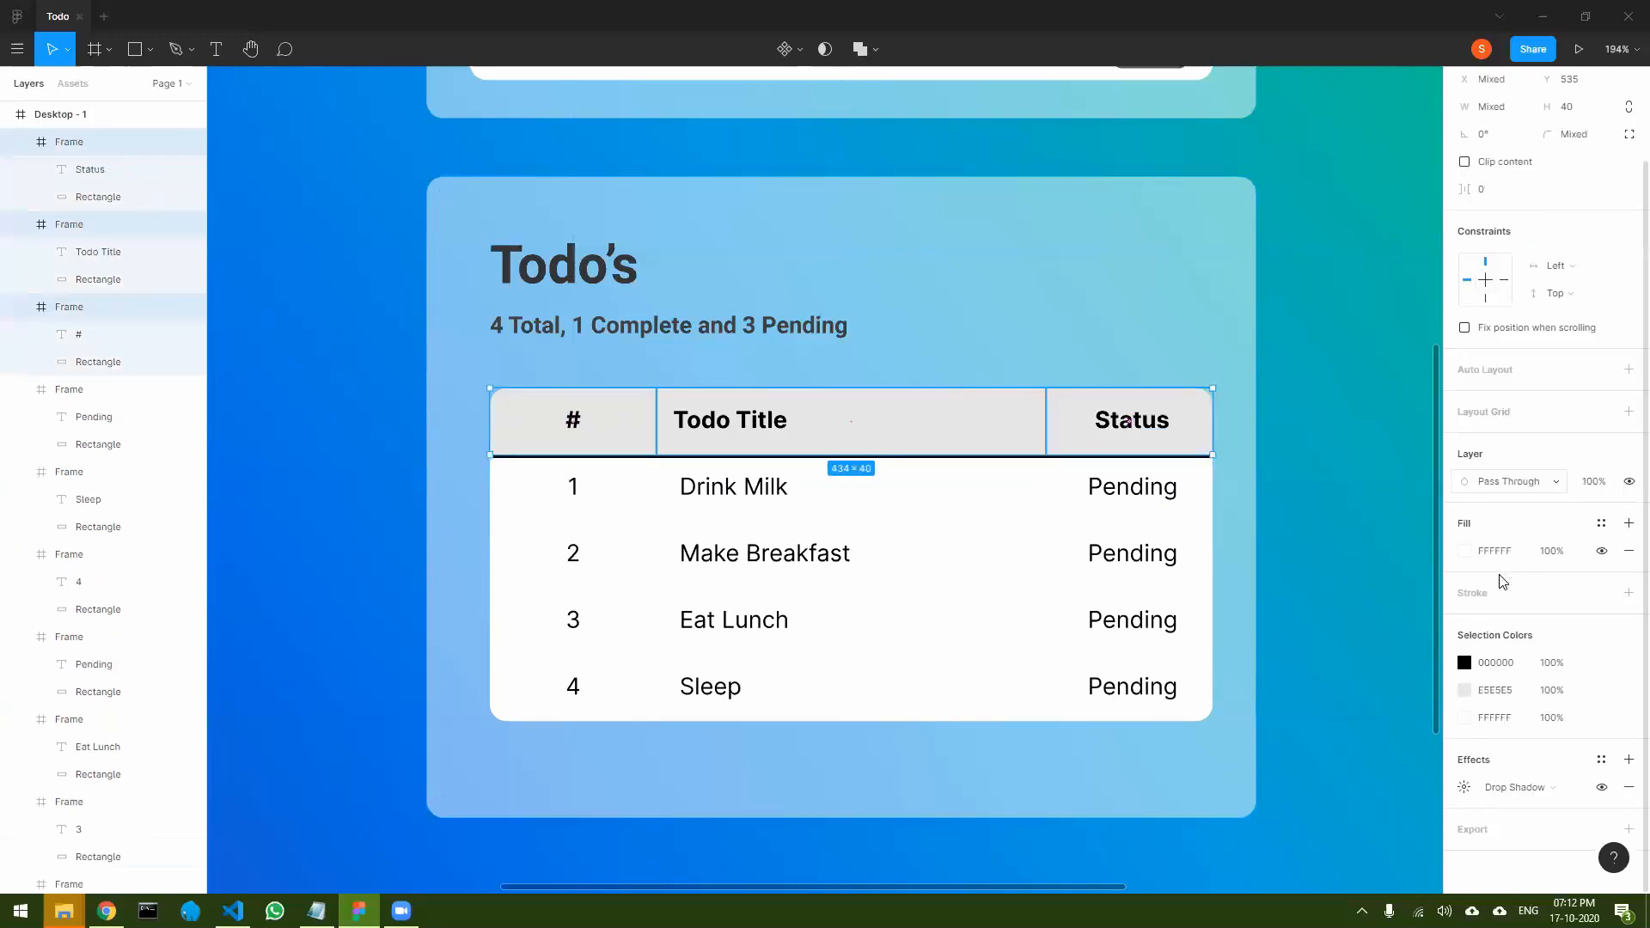
left_click(1463, 789)
left_click(1261, 855)
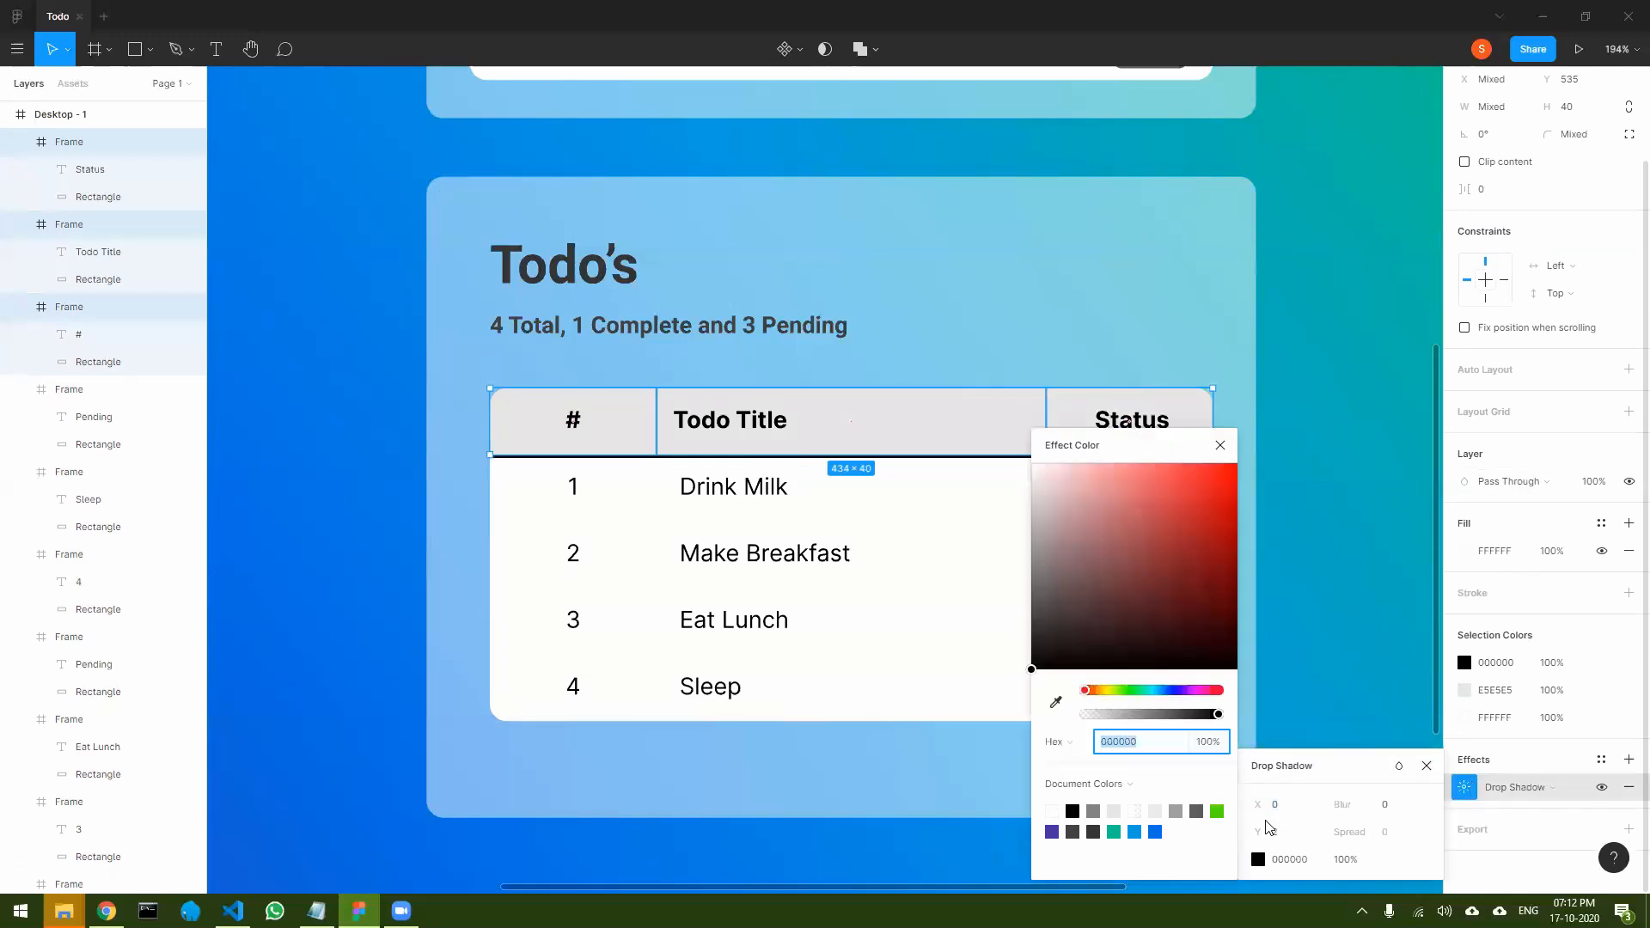
left_click(1043, 633)
left_click_drag(1004, 626, 978, 611)
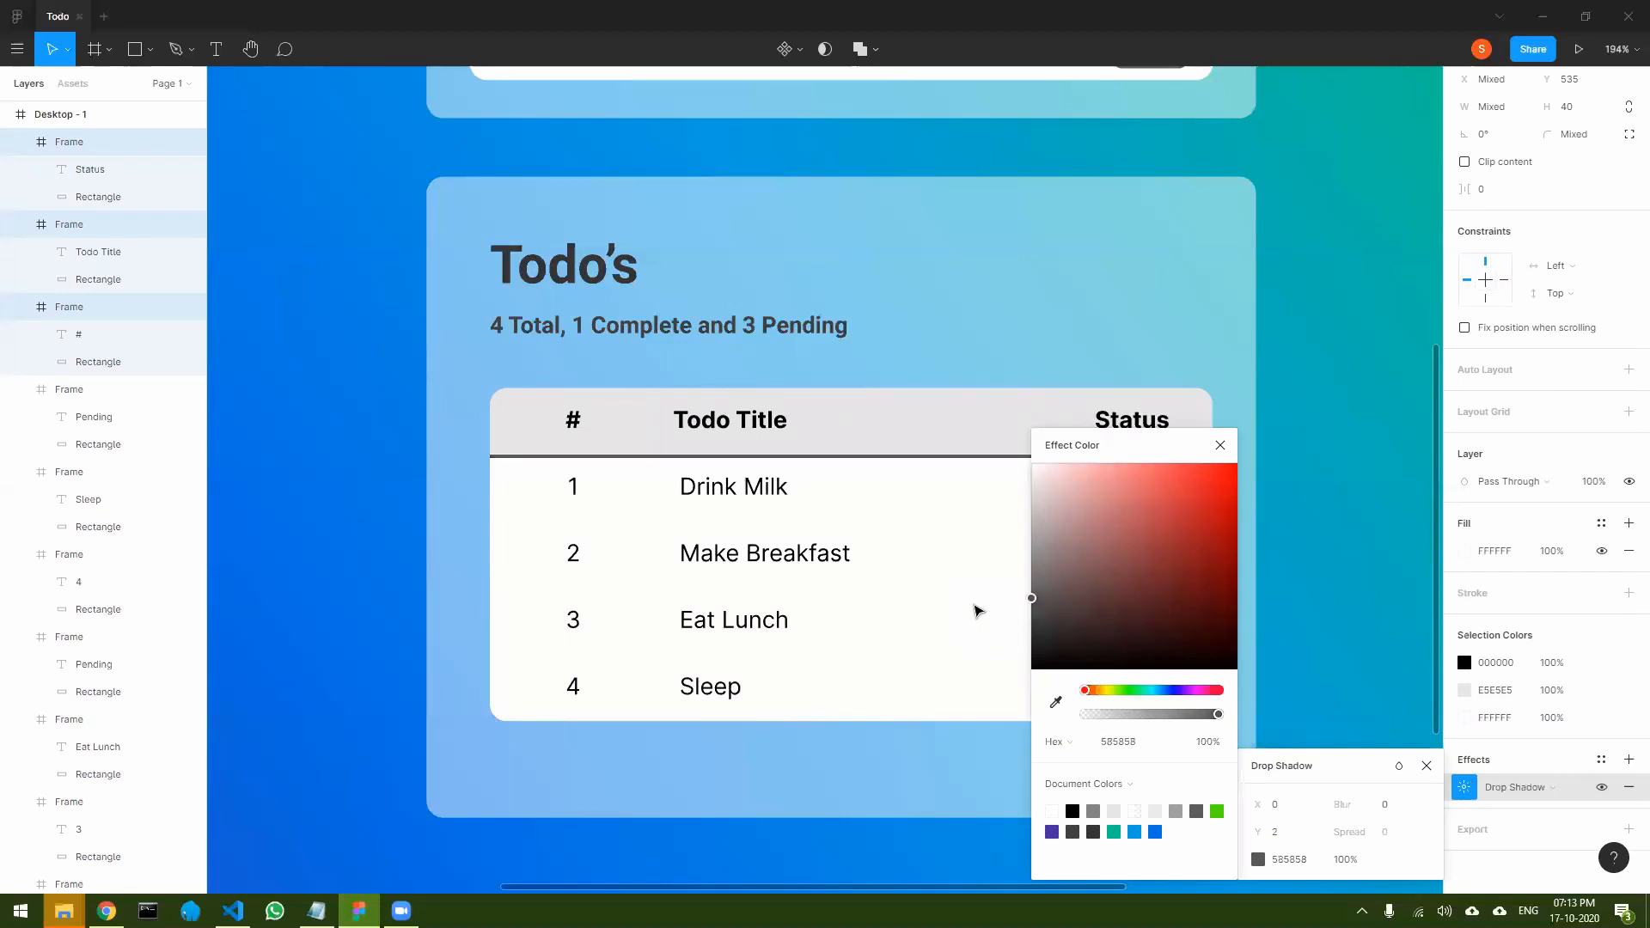
left_click(1221, 445)
left_click(1346, 521)
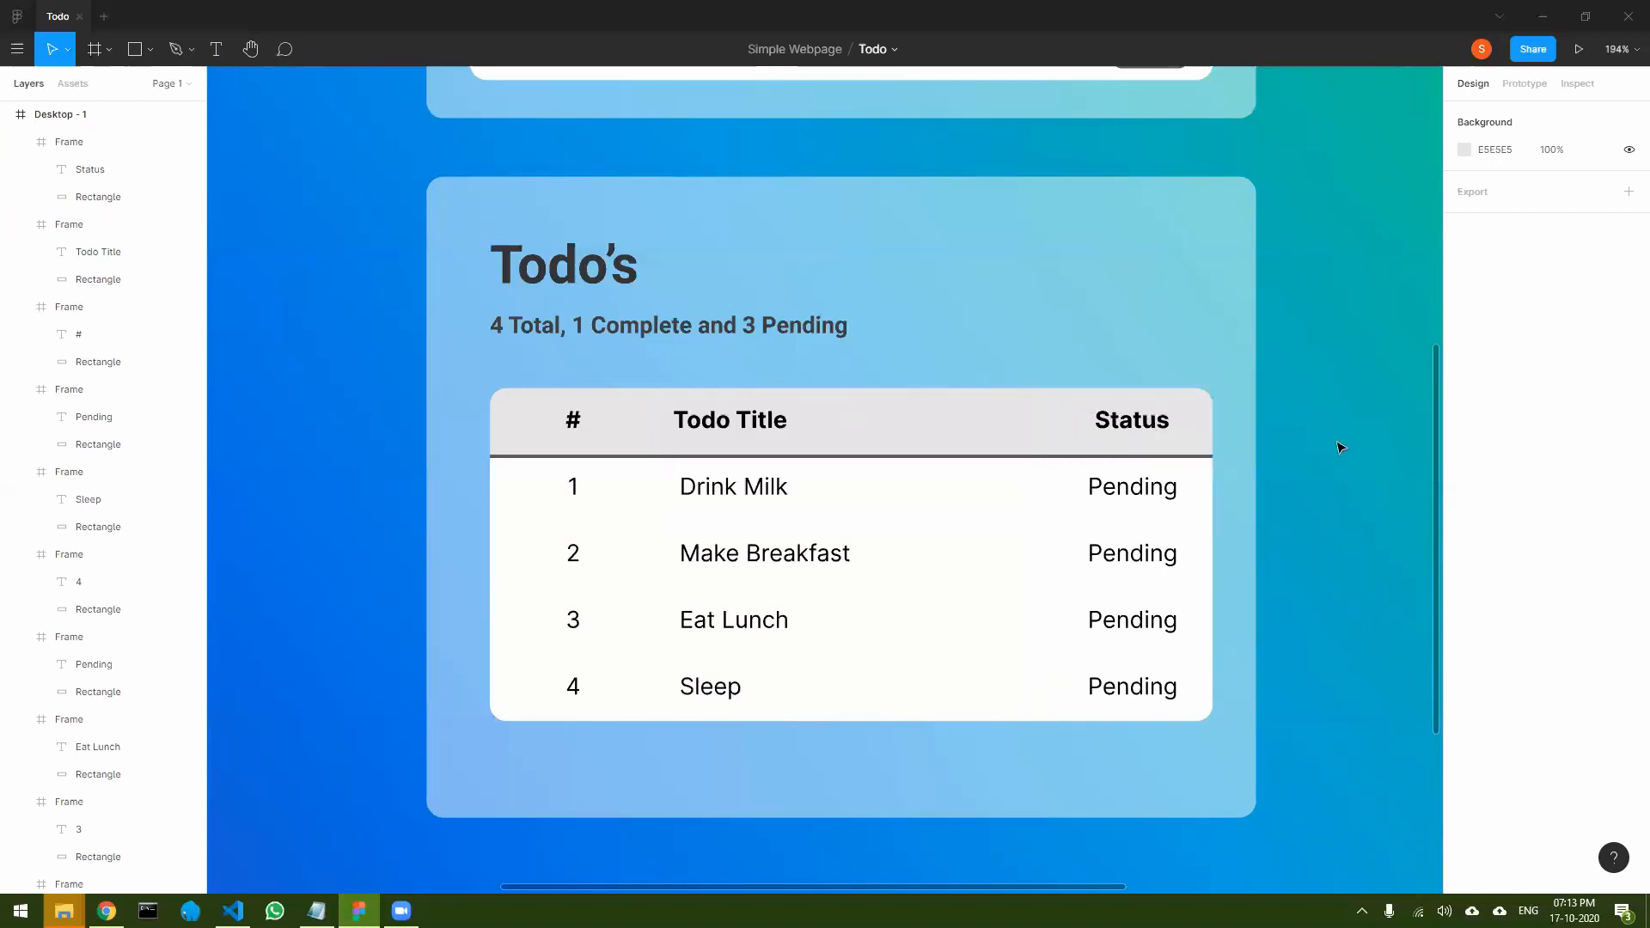
scroll(1341, 447, "up", 3)
scroll(1340, 448, "down", 5)
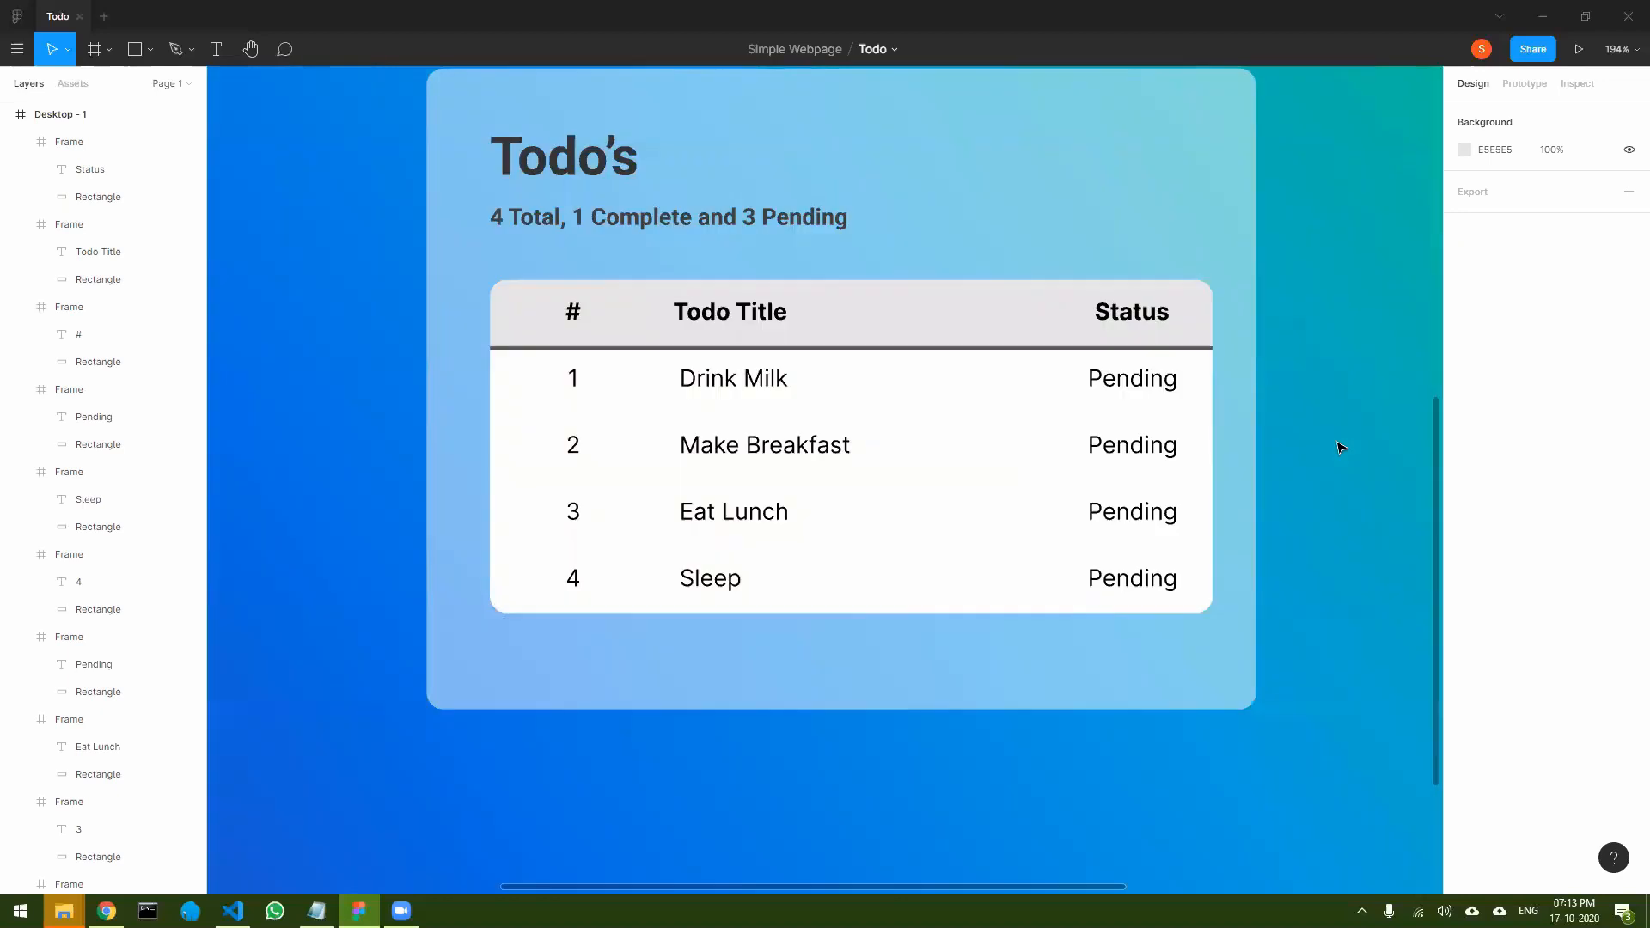
scroll(1334, 447, "down", 3)
left_click_drag(1334, 392, 1143, 488)
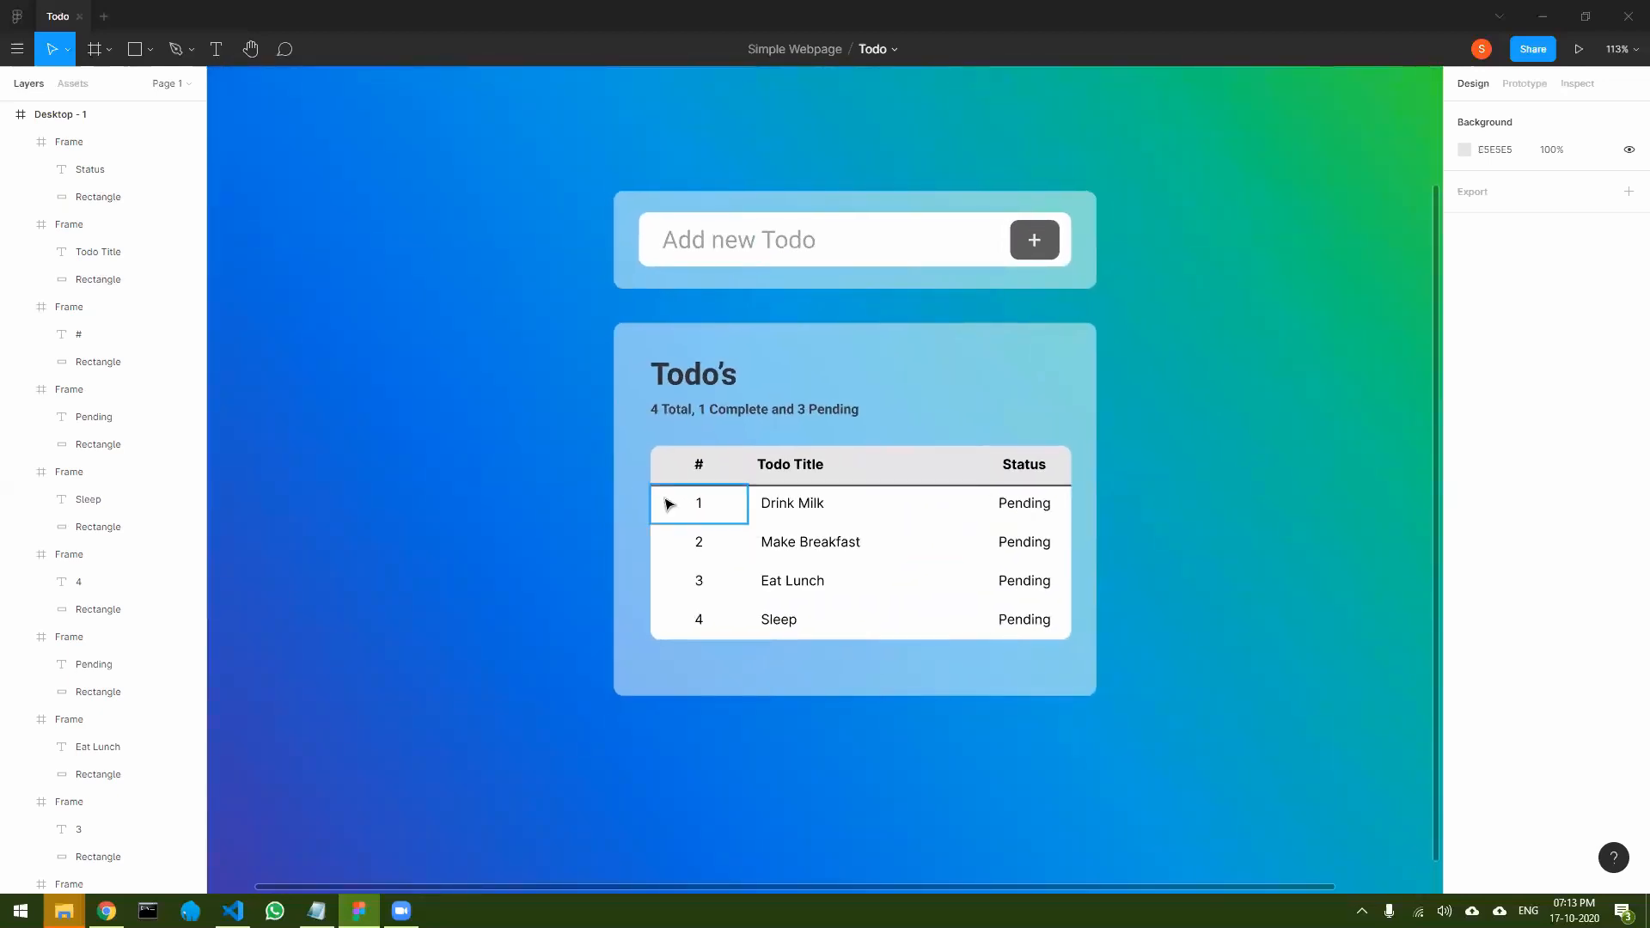
left_click(694, 511)
left_click(849, 508, "shift")
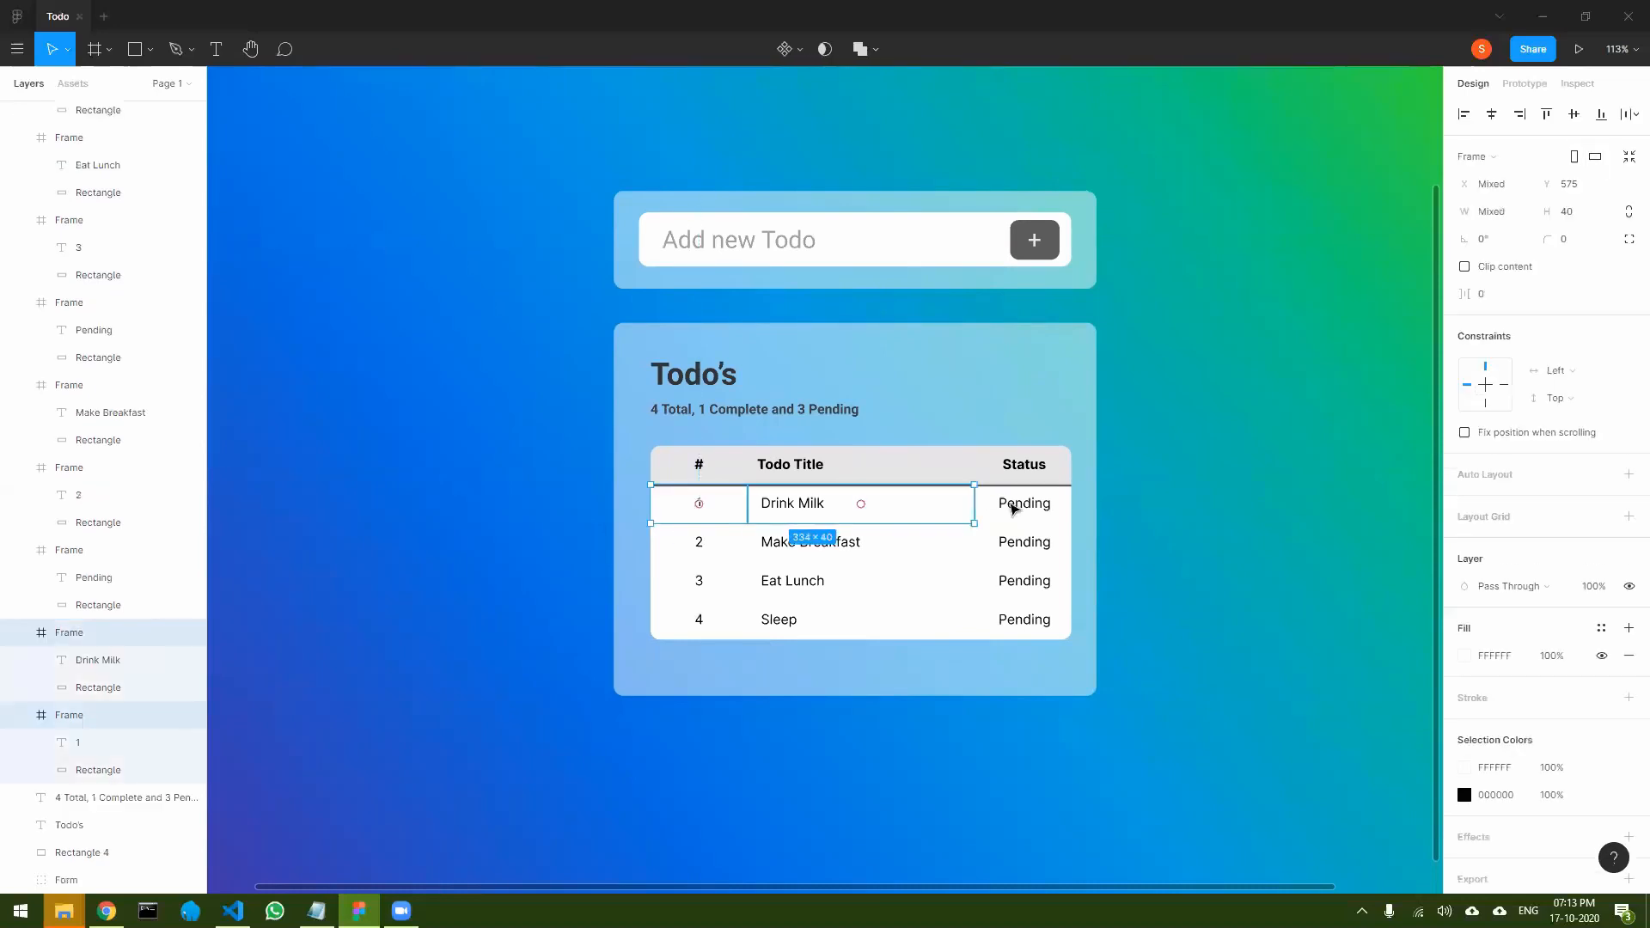
left_click(1028, 507, "shift")
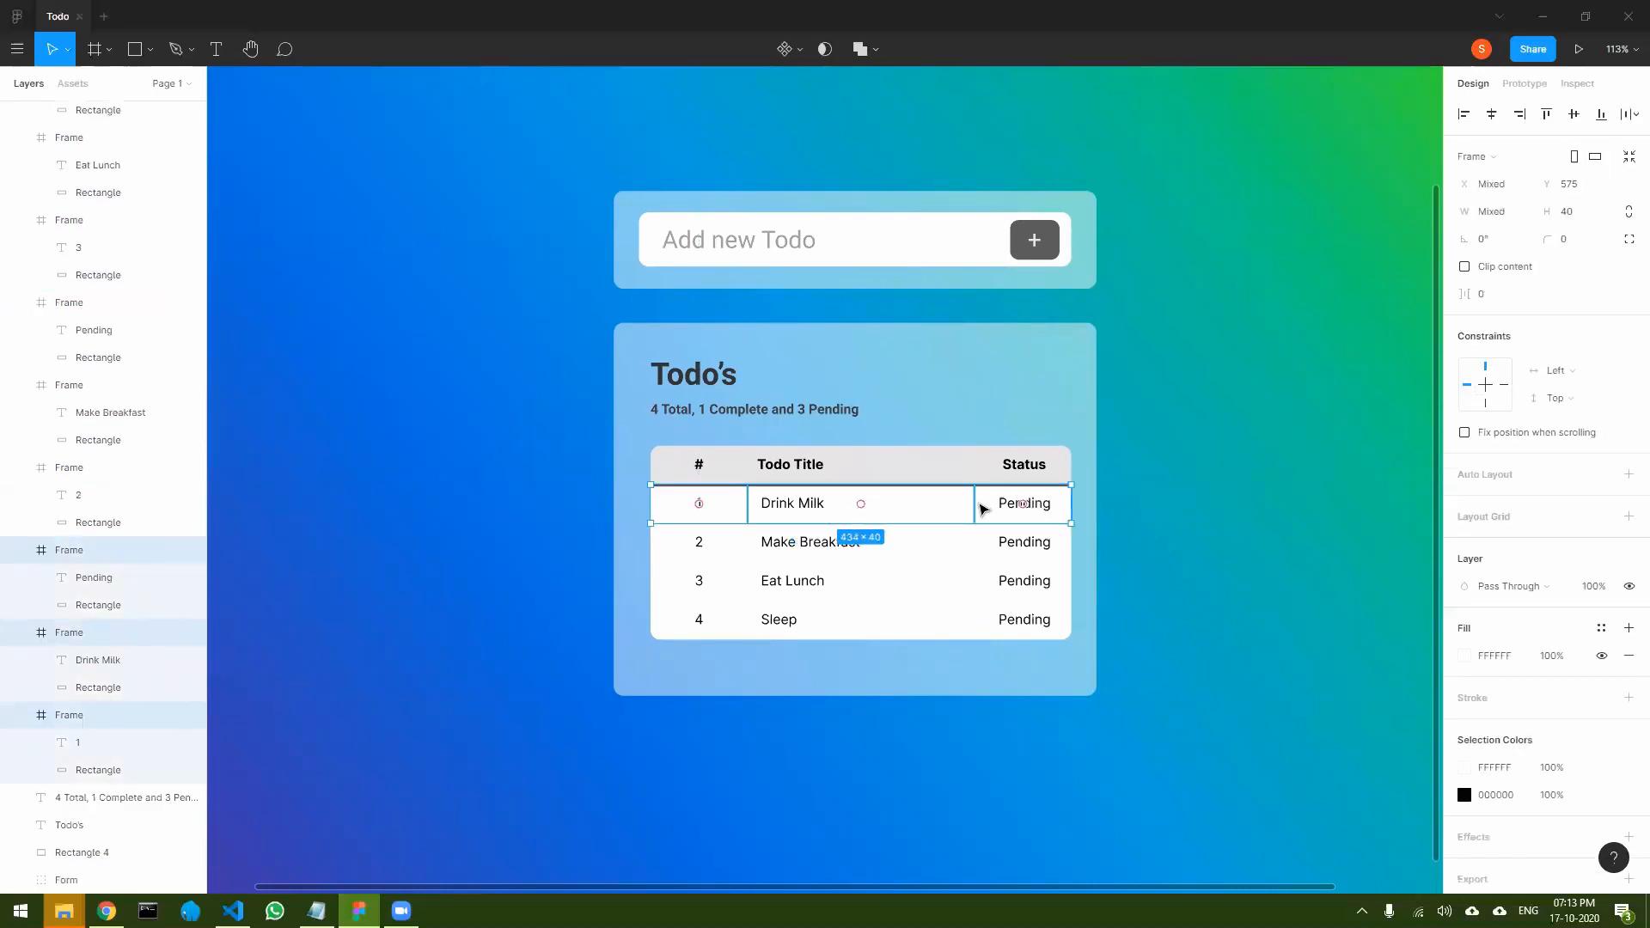
left_click(701, 542)
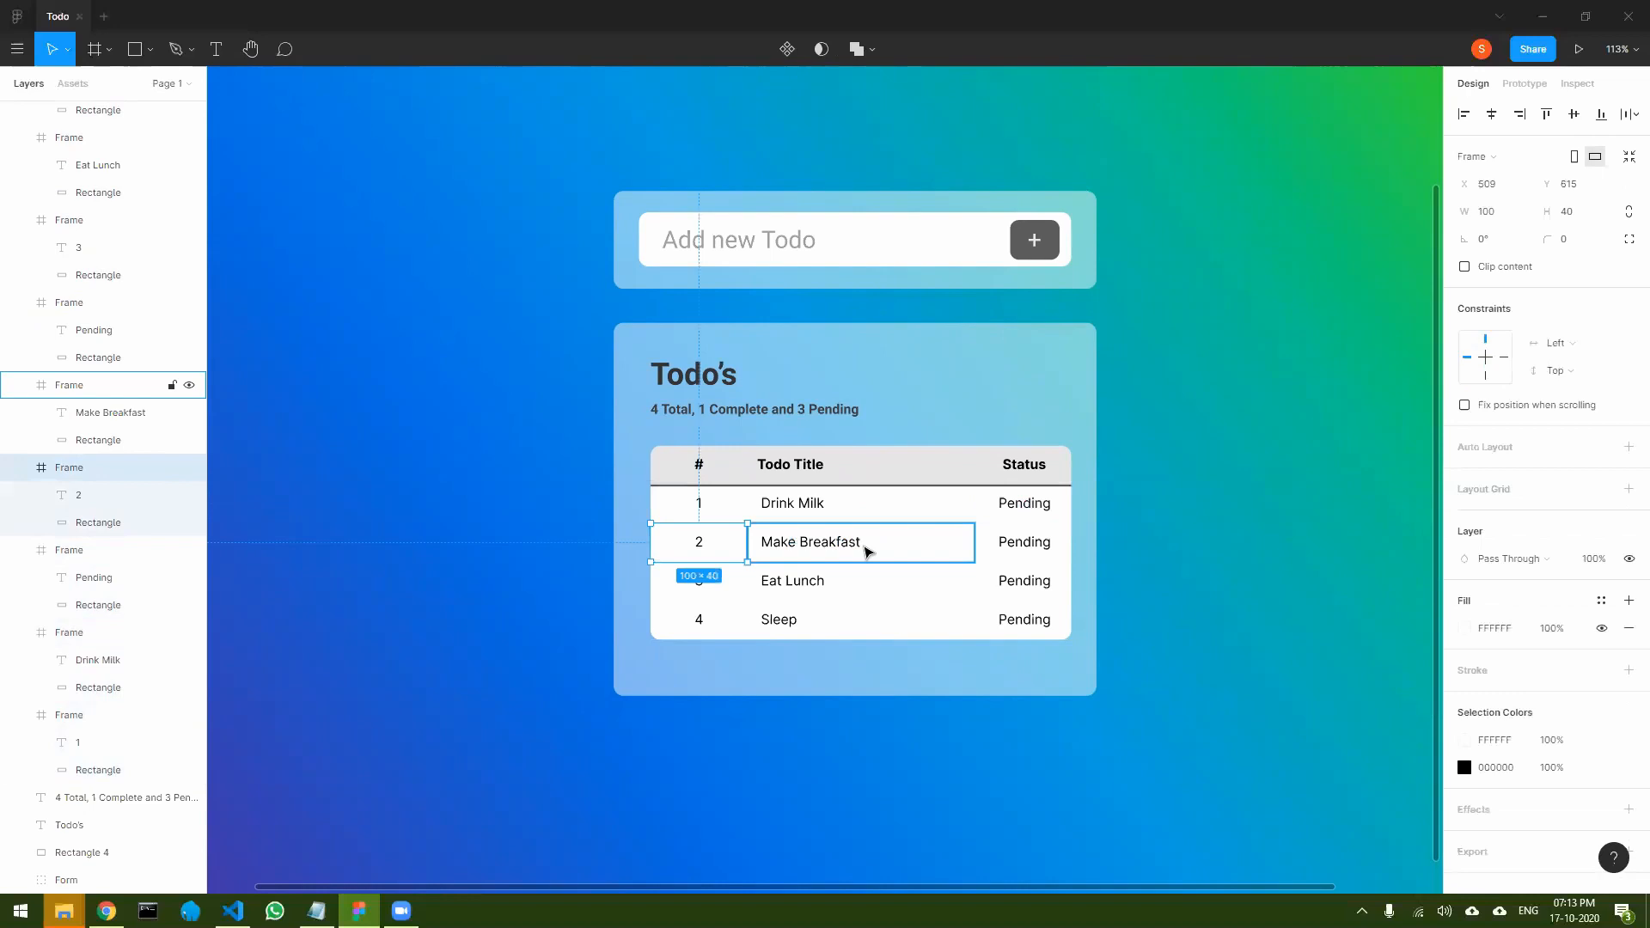
left_click(864, 547, "shift")
left_click(1053, 550, "shift")
left_click(1252, 546)
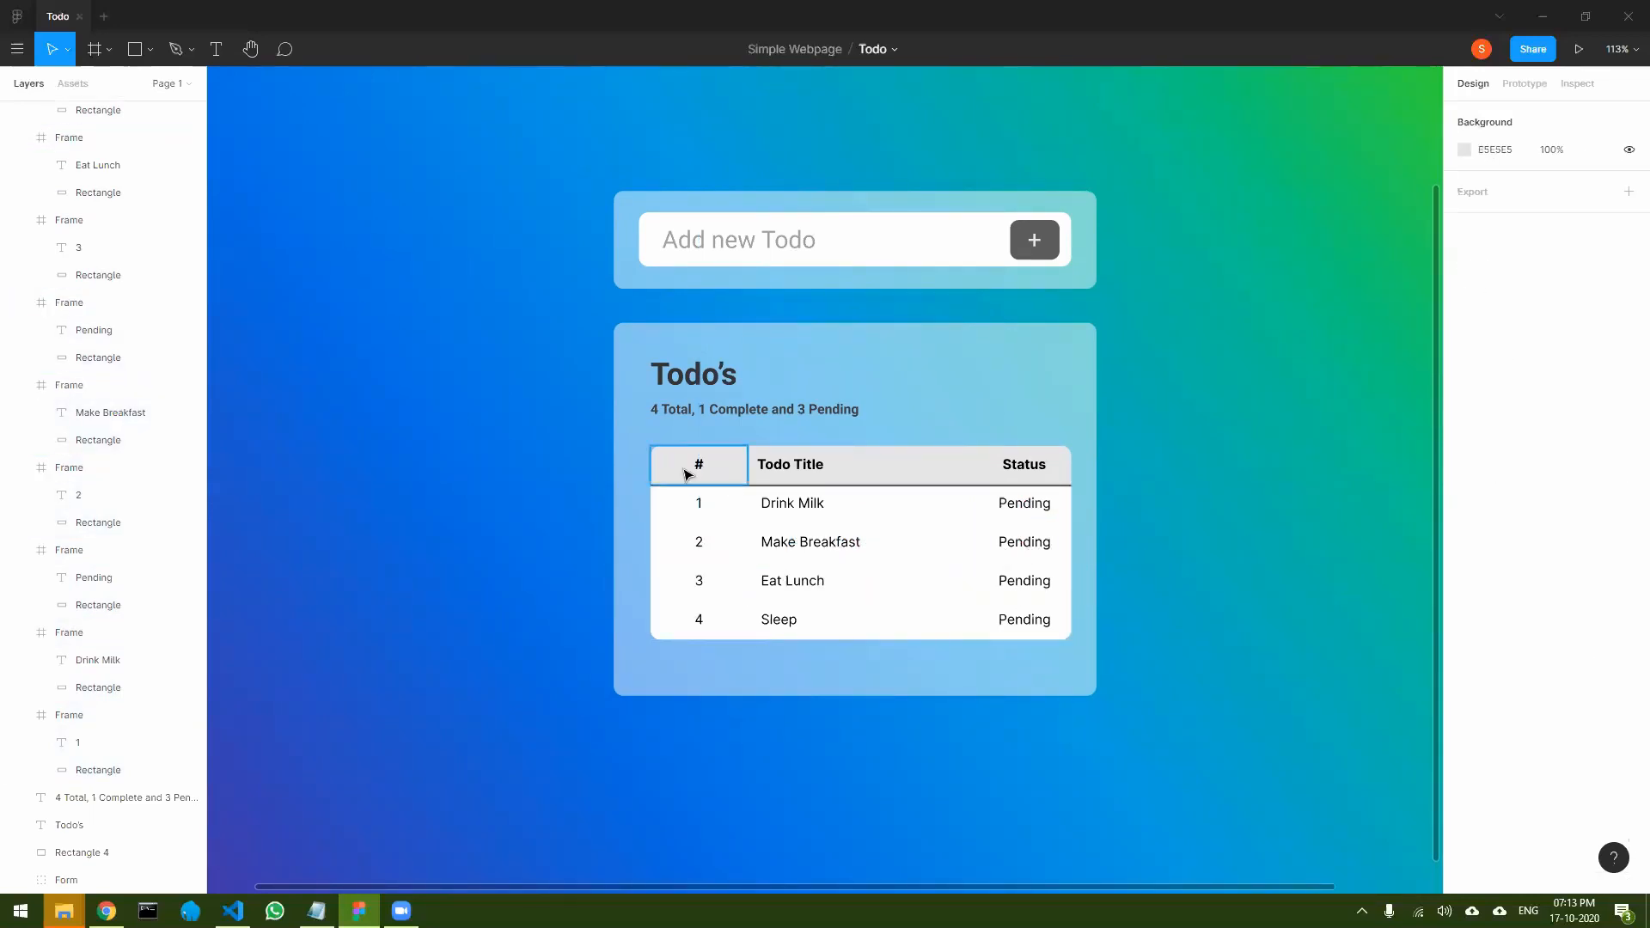
- Recolour the grey E5E5E5 background of the #, Todo Title and Status header cells to red AD0606
left_click(698, 465)
left_click(861, 464, "shift")
left_click(1022, 464, "shift")
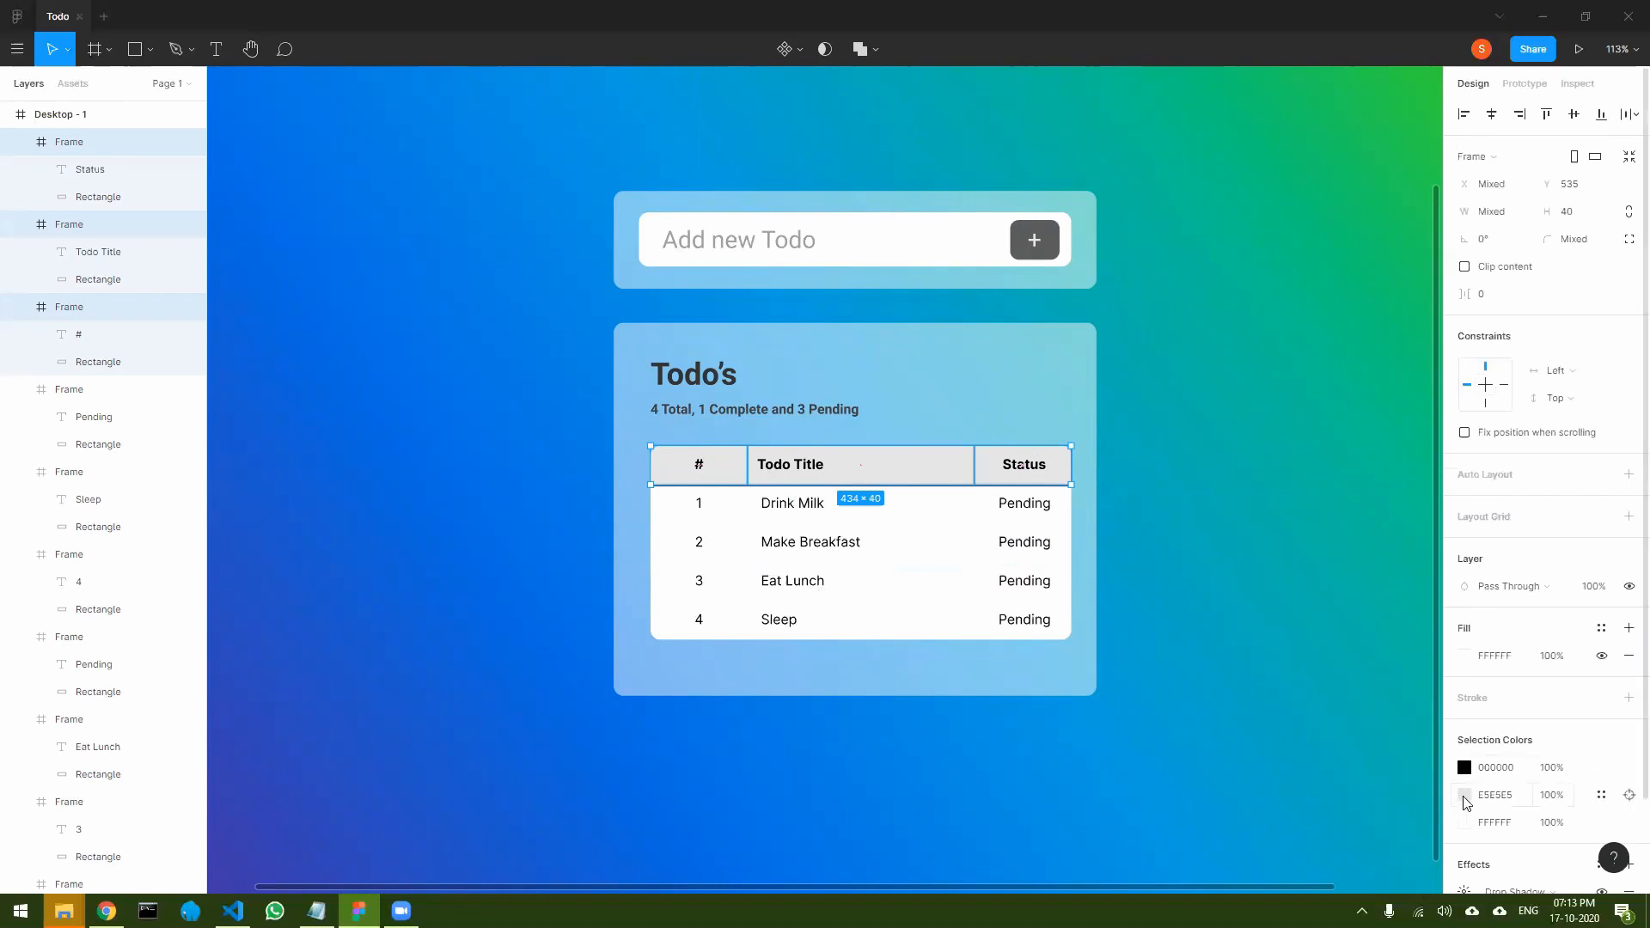
left_click(1465, 795)
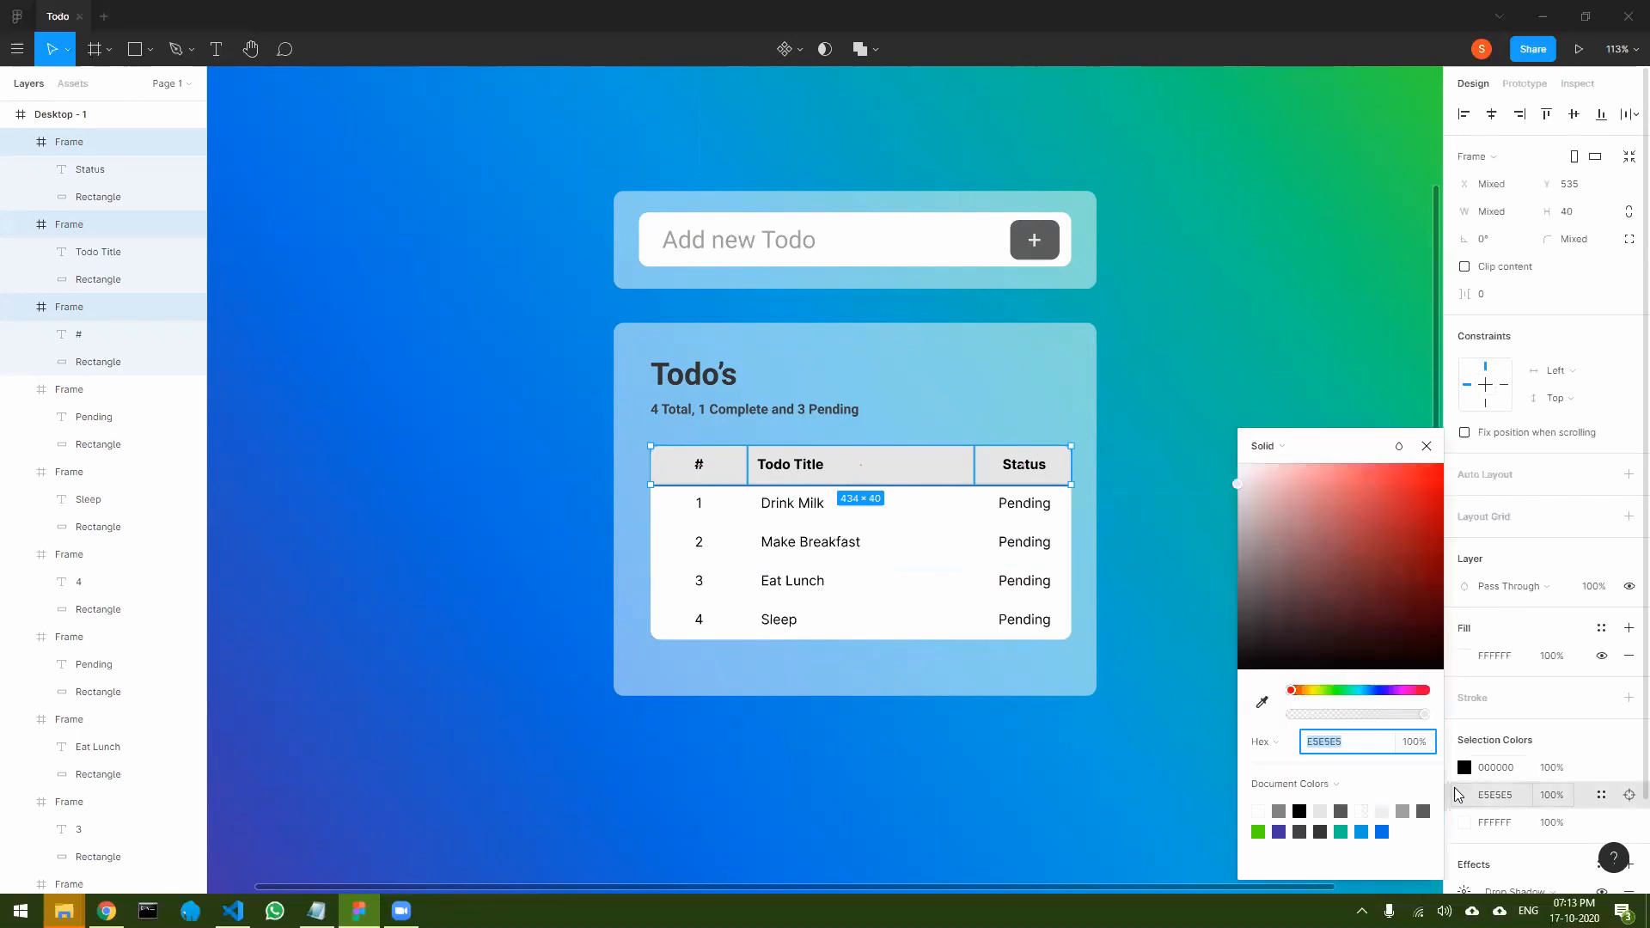
left_click_drag(1368, 563, 1429, 533)
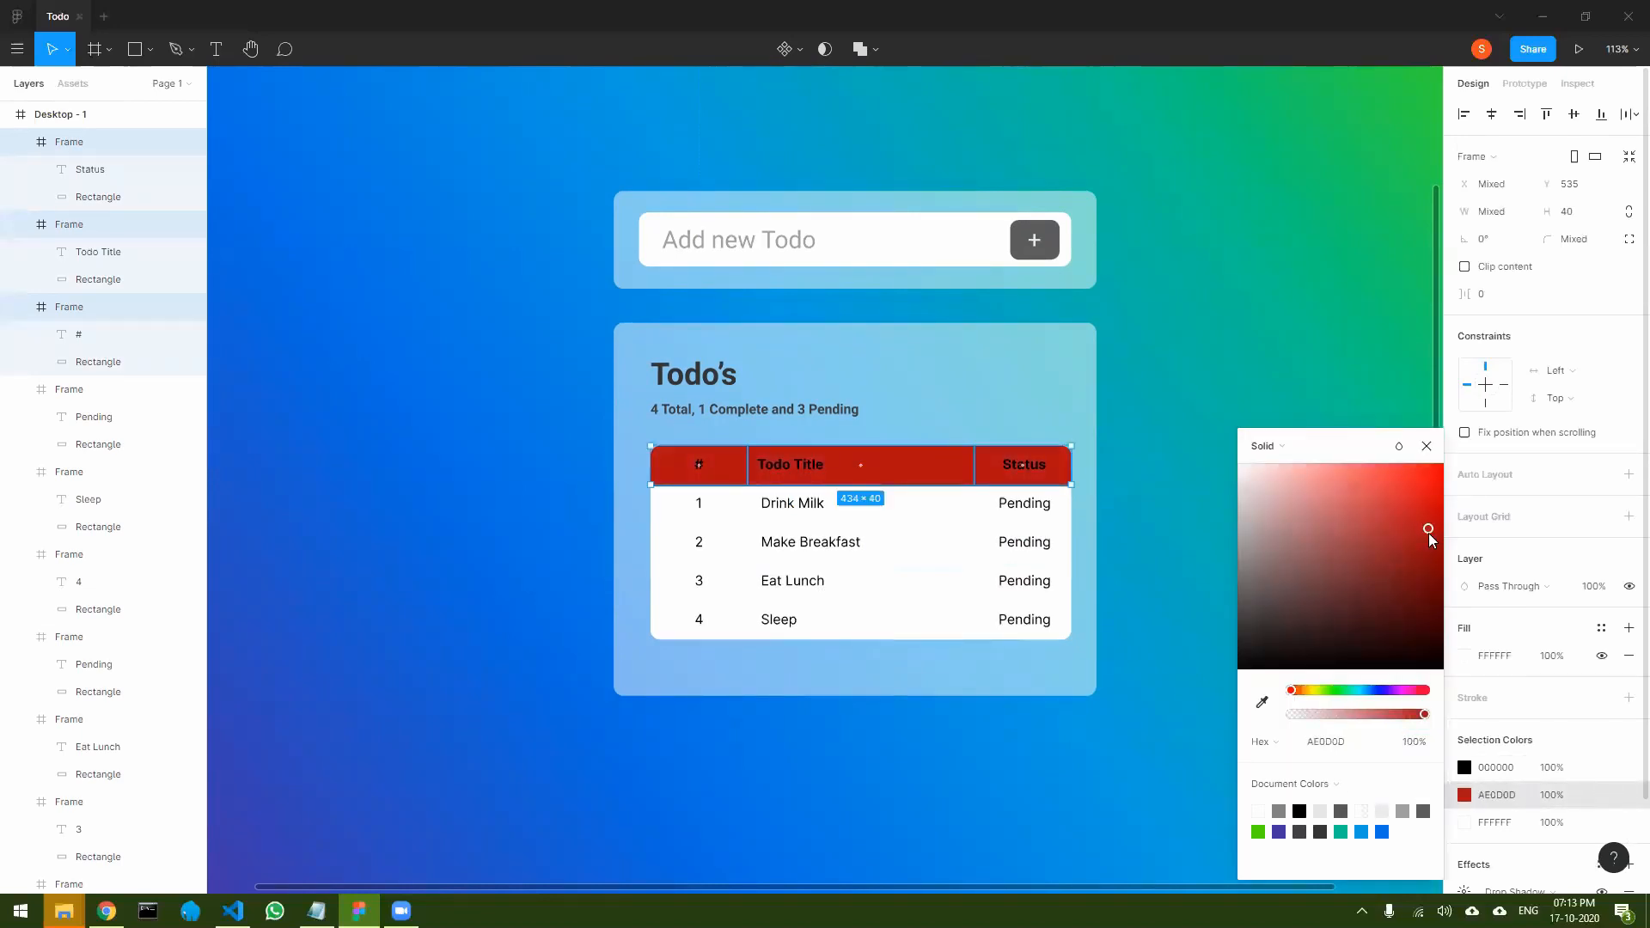
left_click_drag(1431, 532, 1437, 534)
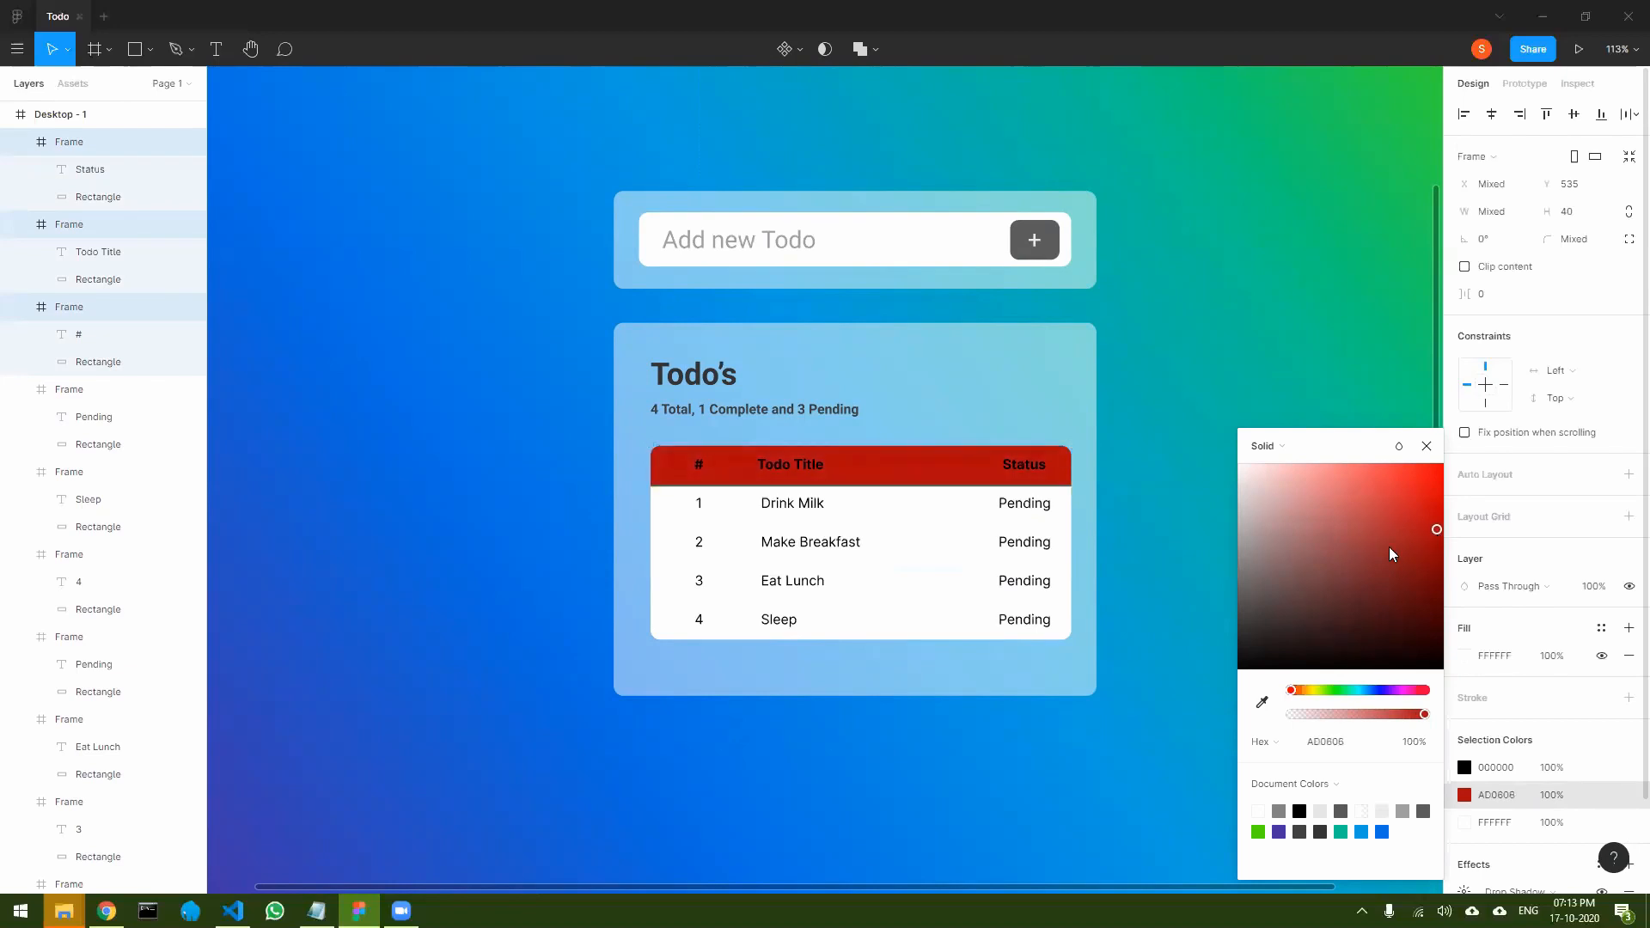
- Recolour the red background of the #, Todo Title and Status header cells to purple 3D39AA, sampled from the page gradient's lower-left corner
left_click(1261, 701)
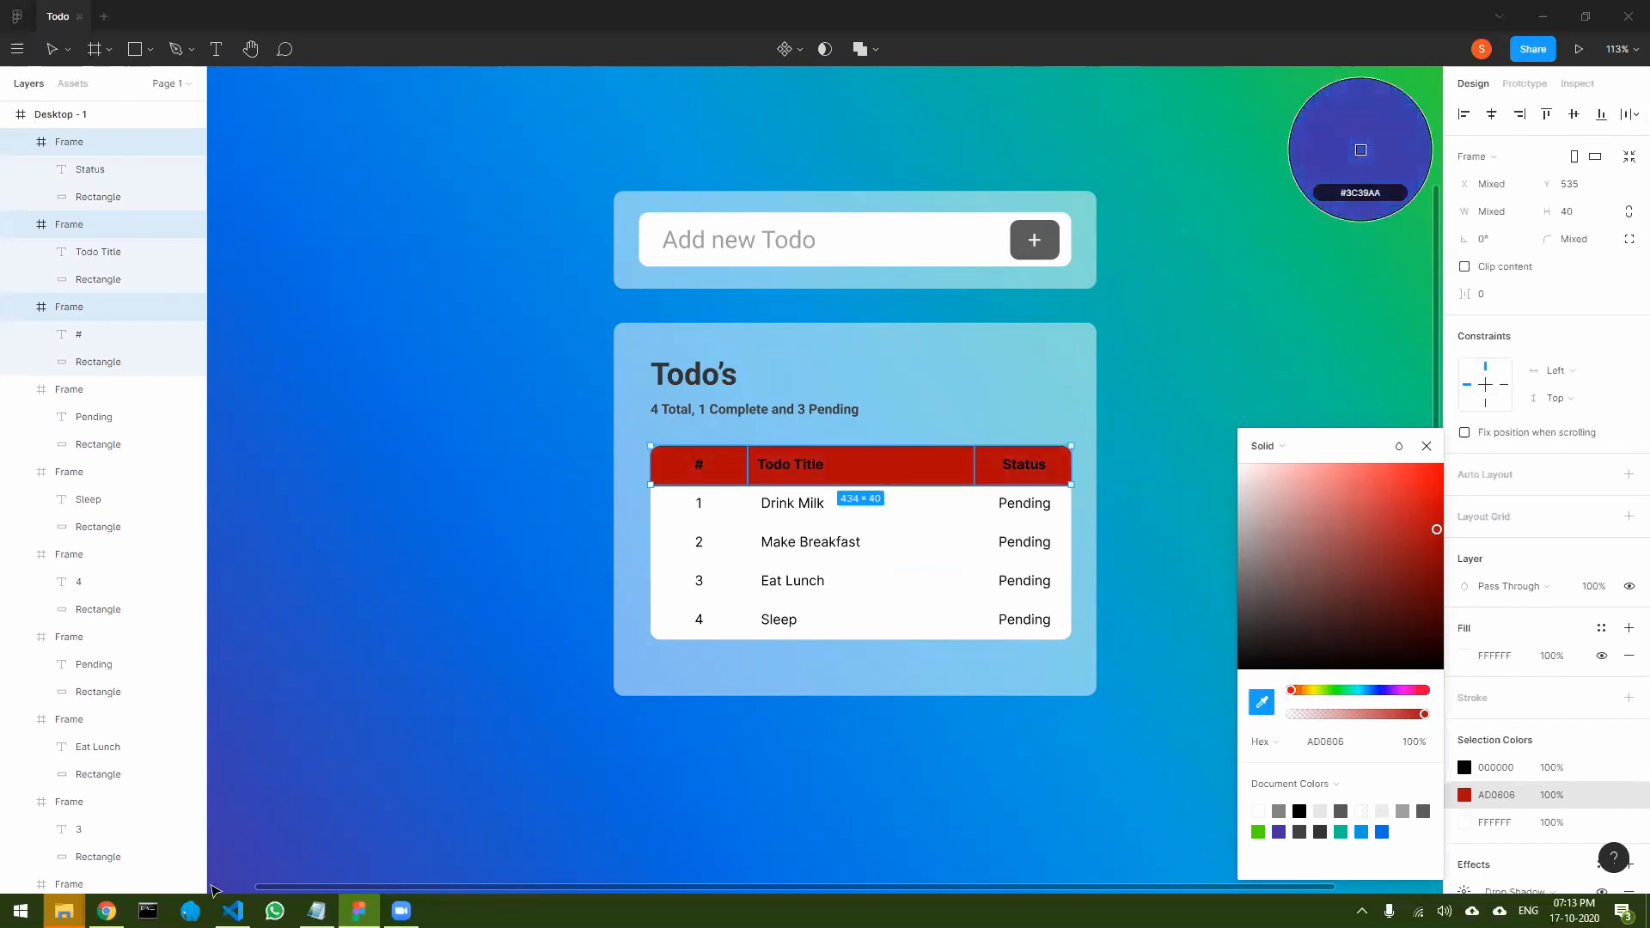
left_click(224, 866)
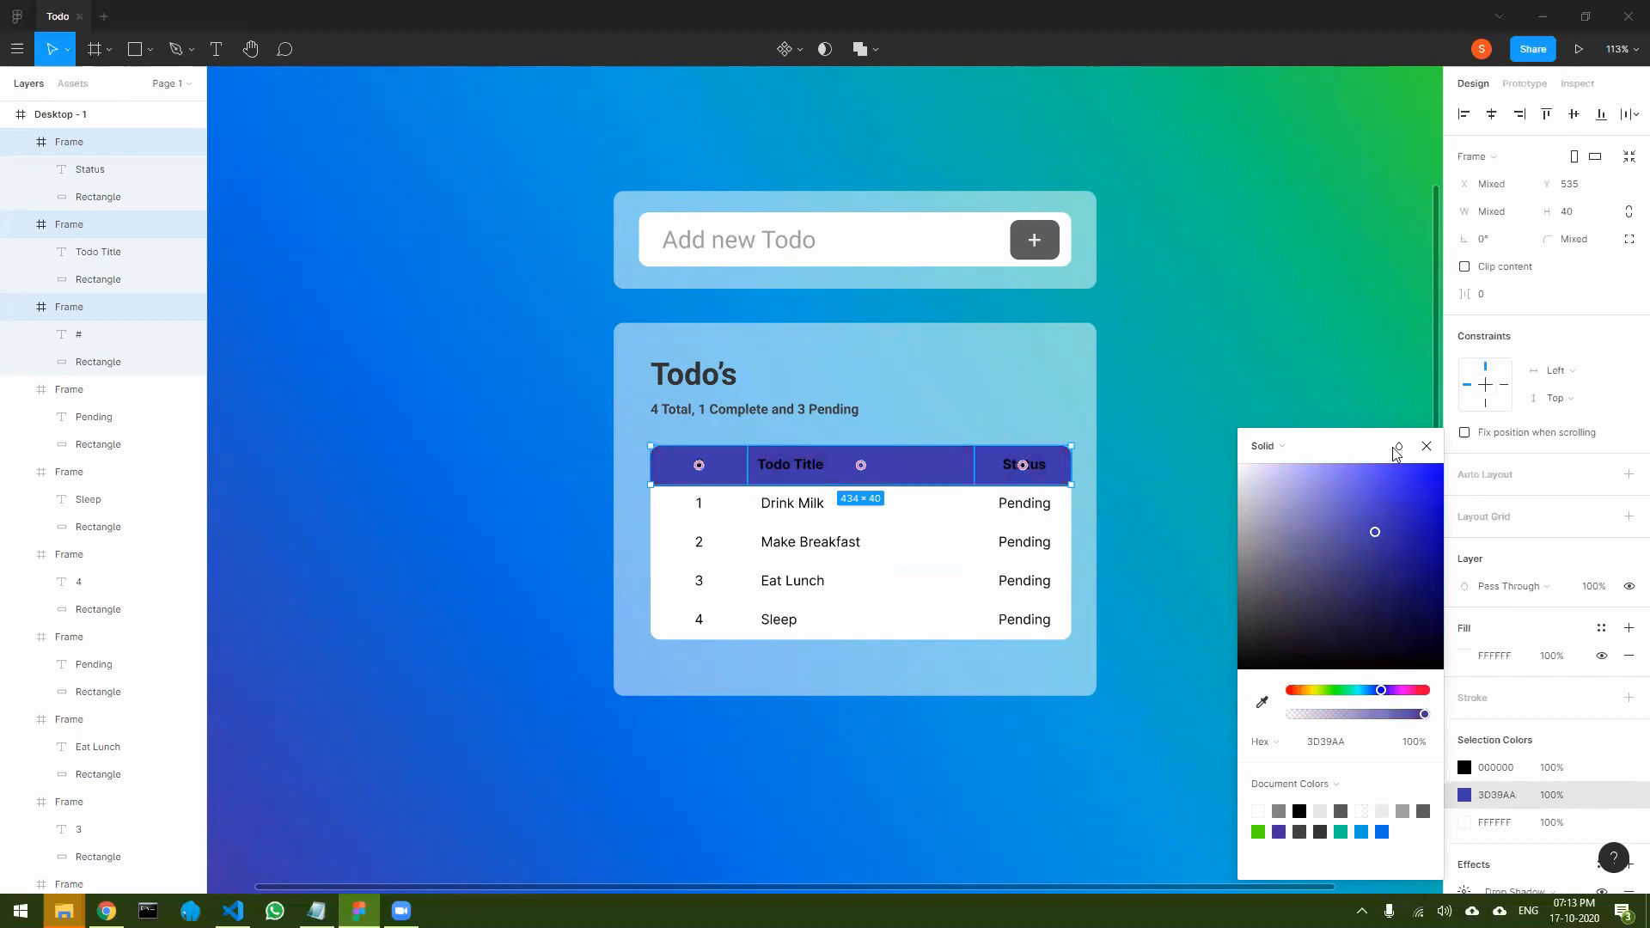
left_click(1427, 447)
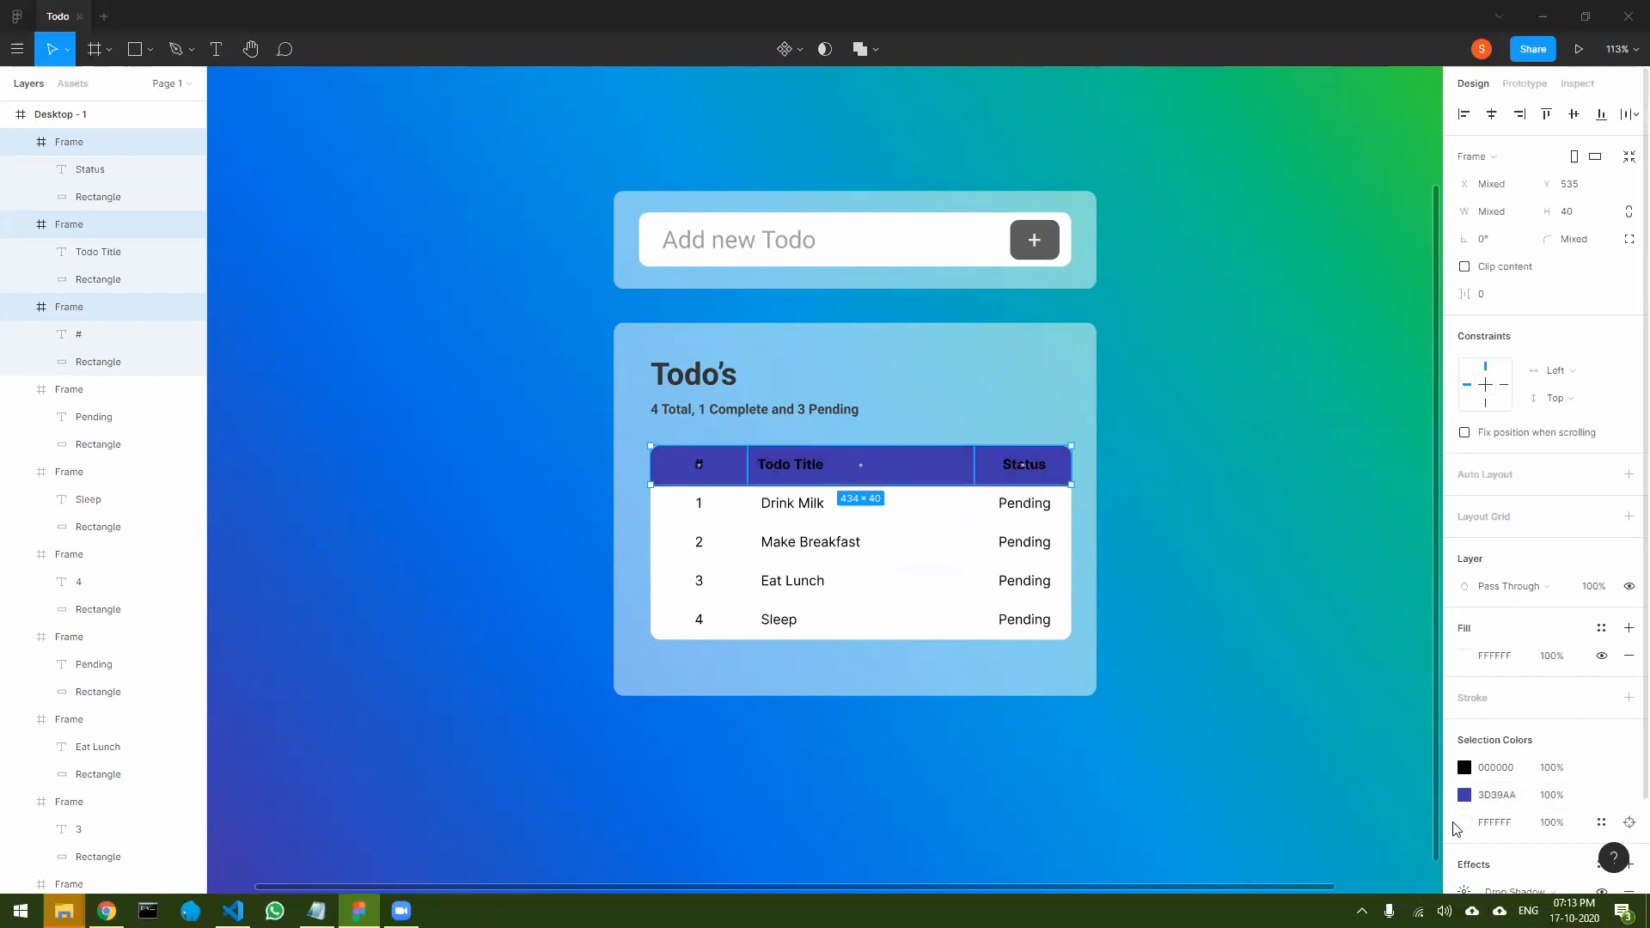
left_click(1464, 822)
left_click_drag(1315, 634, 1179, 441)
left_click(1426, 447)
scroll(1495, 761, "down", 2)
scroll(1495, 761, "up", 2)
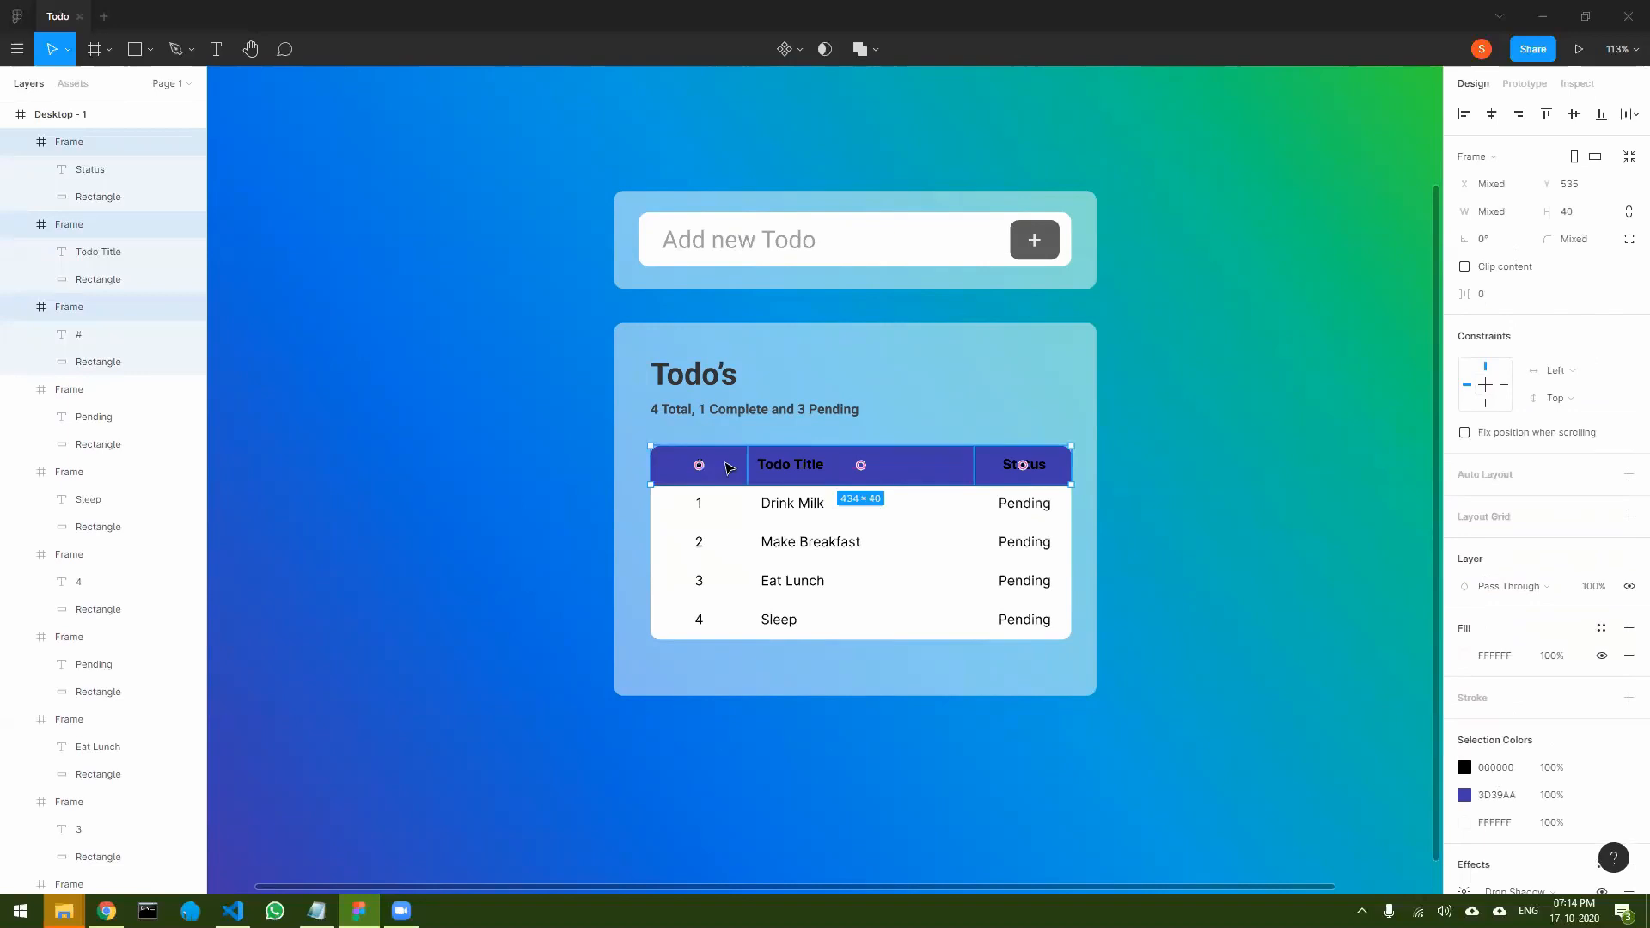
- Change the Todo Title header text colour to white FFFFFF
left_click(785, 469)
left_click(785, 468)
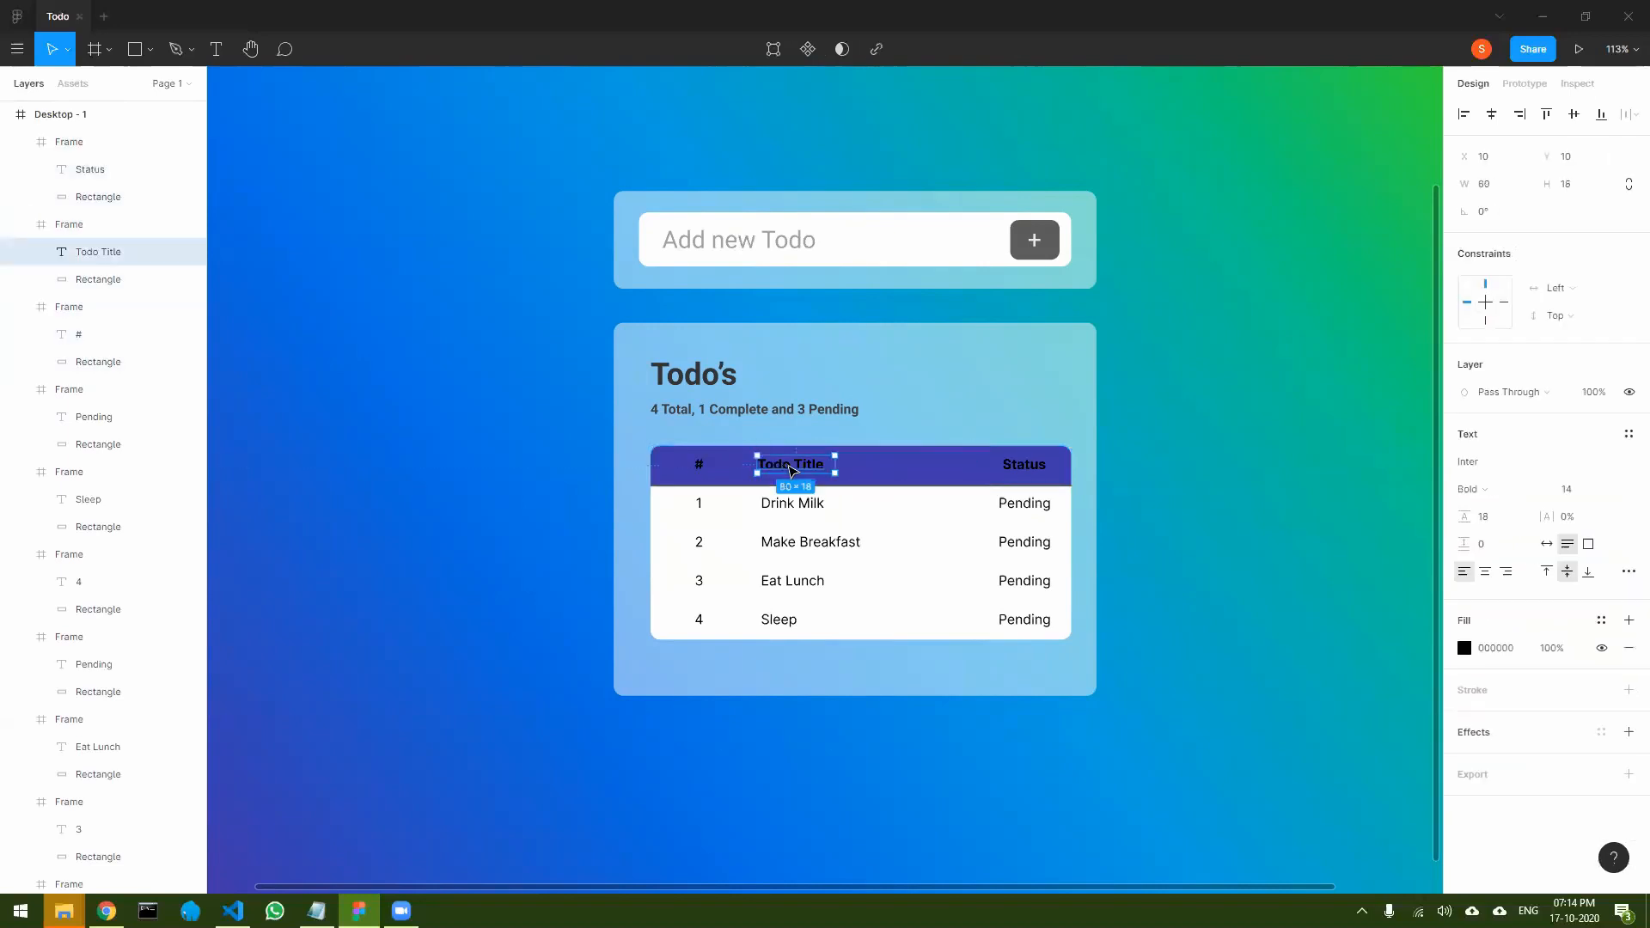
left_click(1021, 470, "shift")
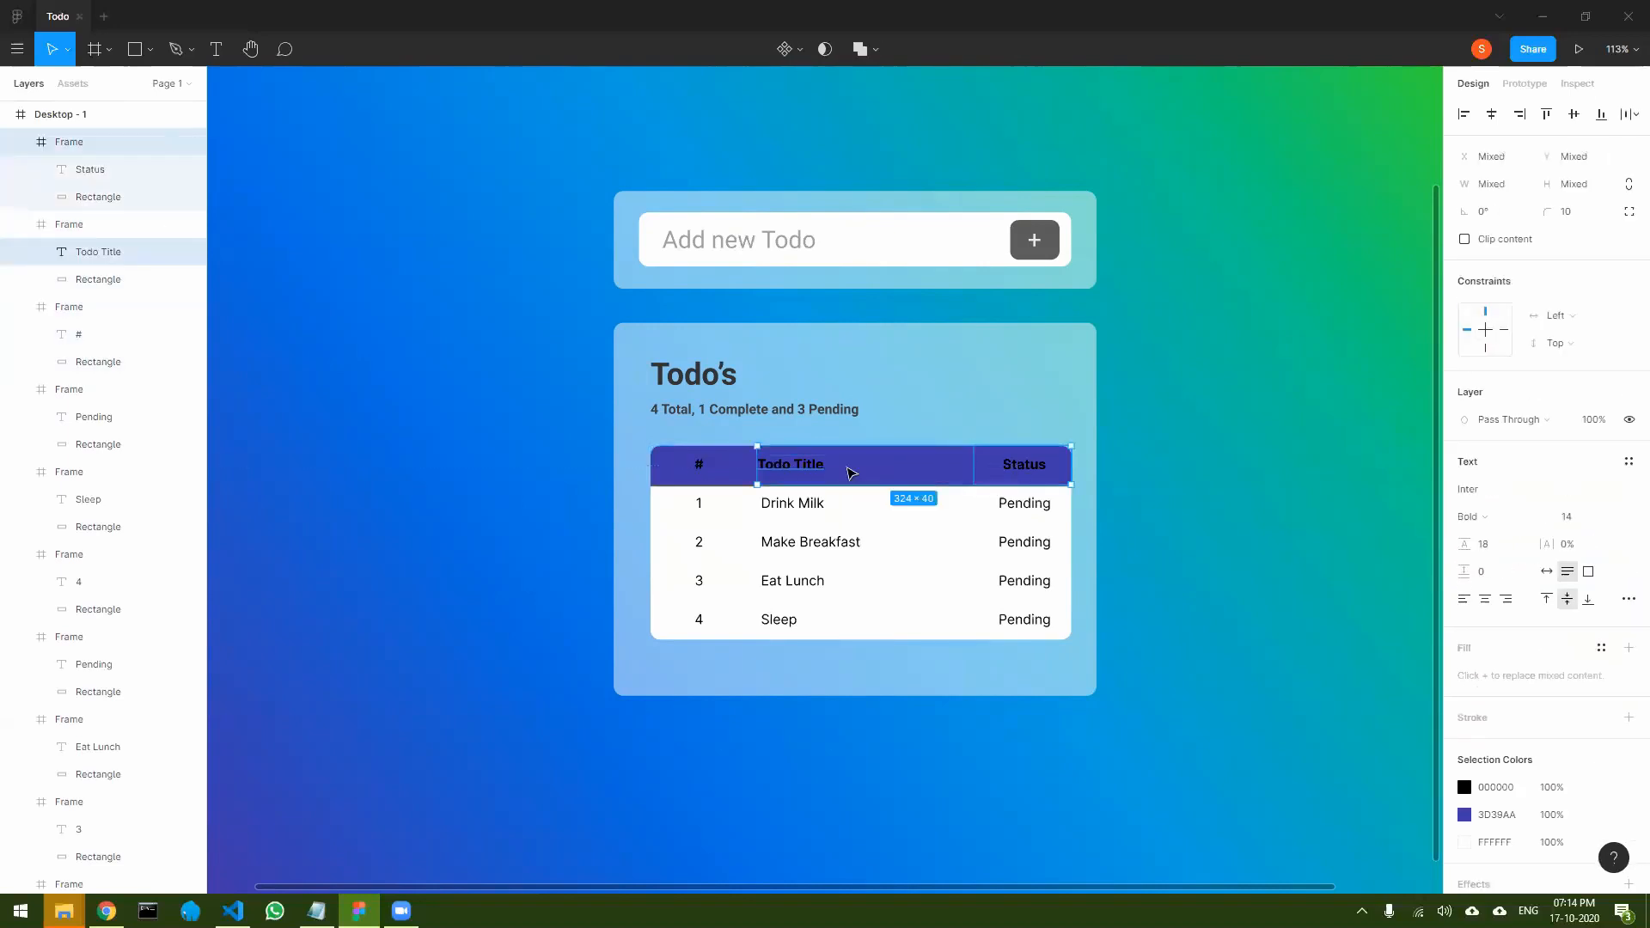
double_click(812, 468)
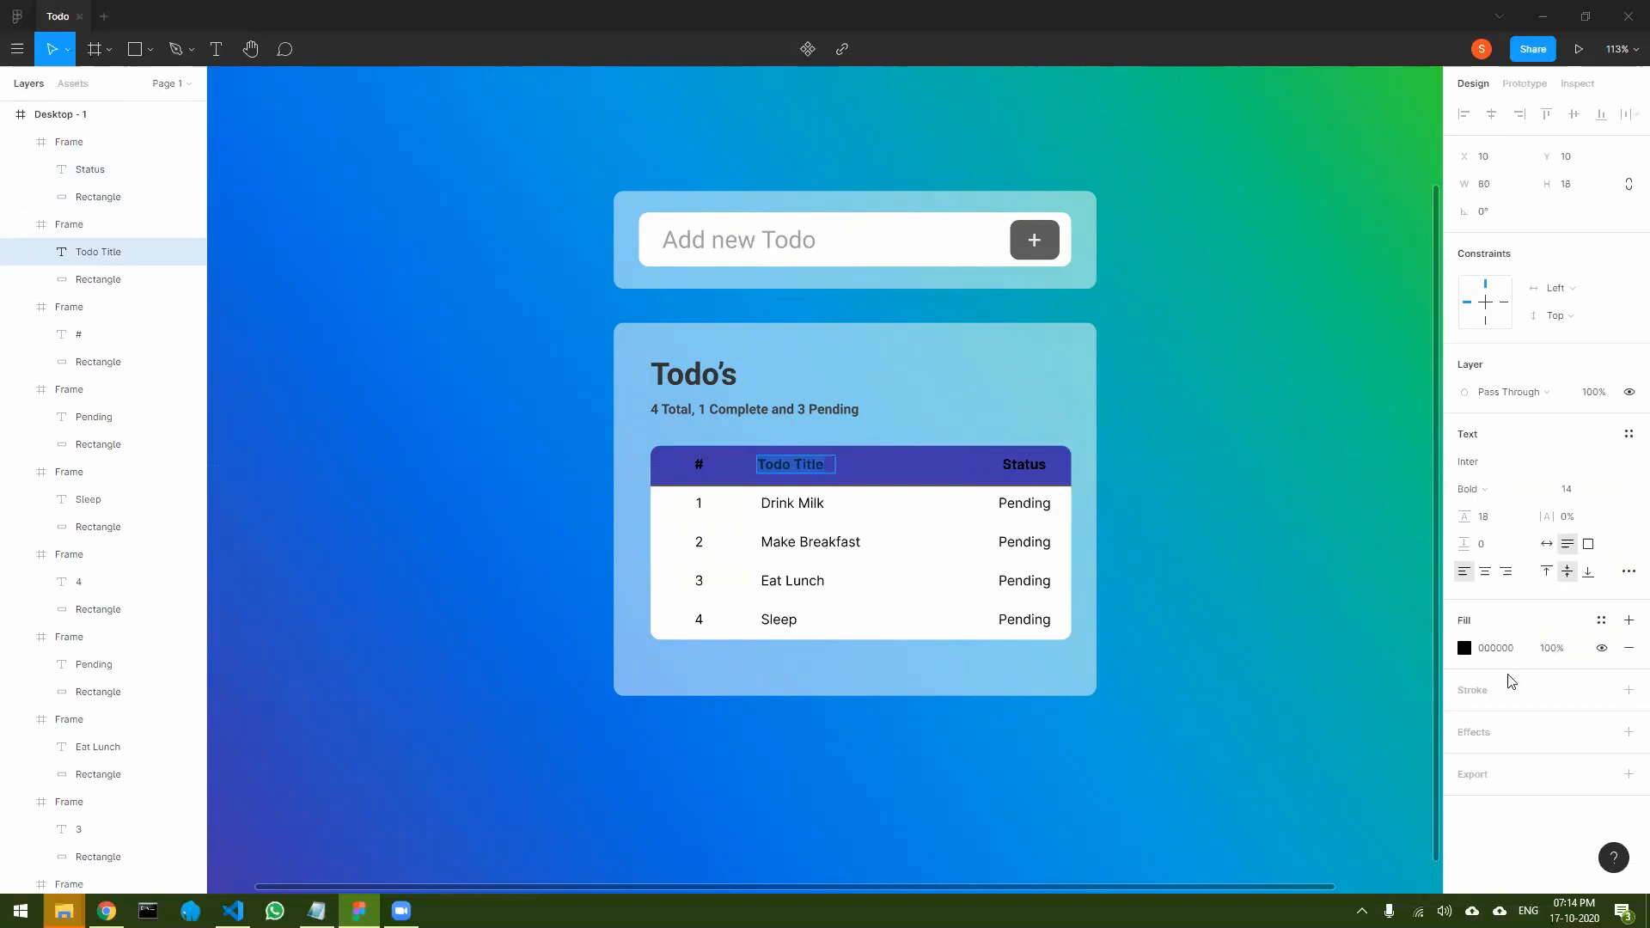
left_click(1463, 651)
left_click_drag(1271, 550, 1170, 432)
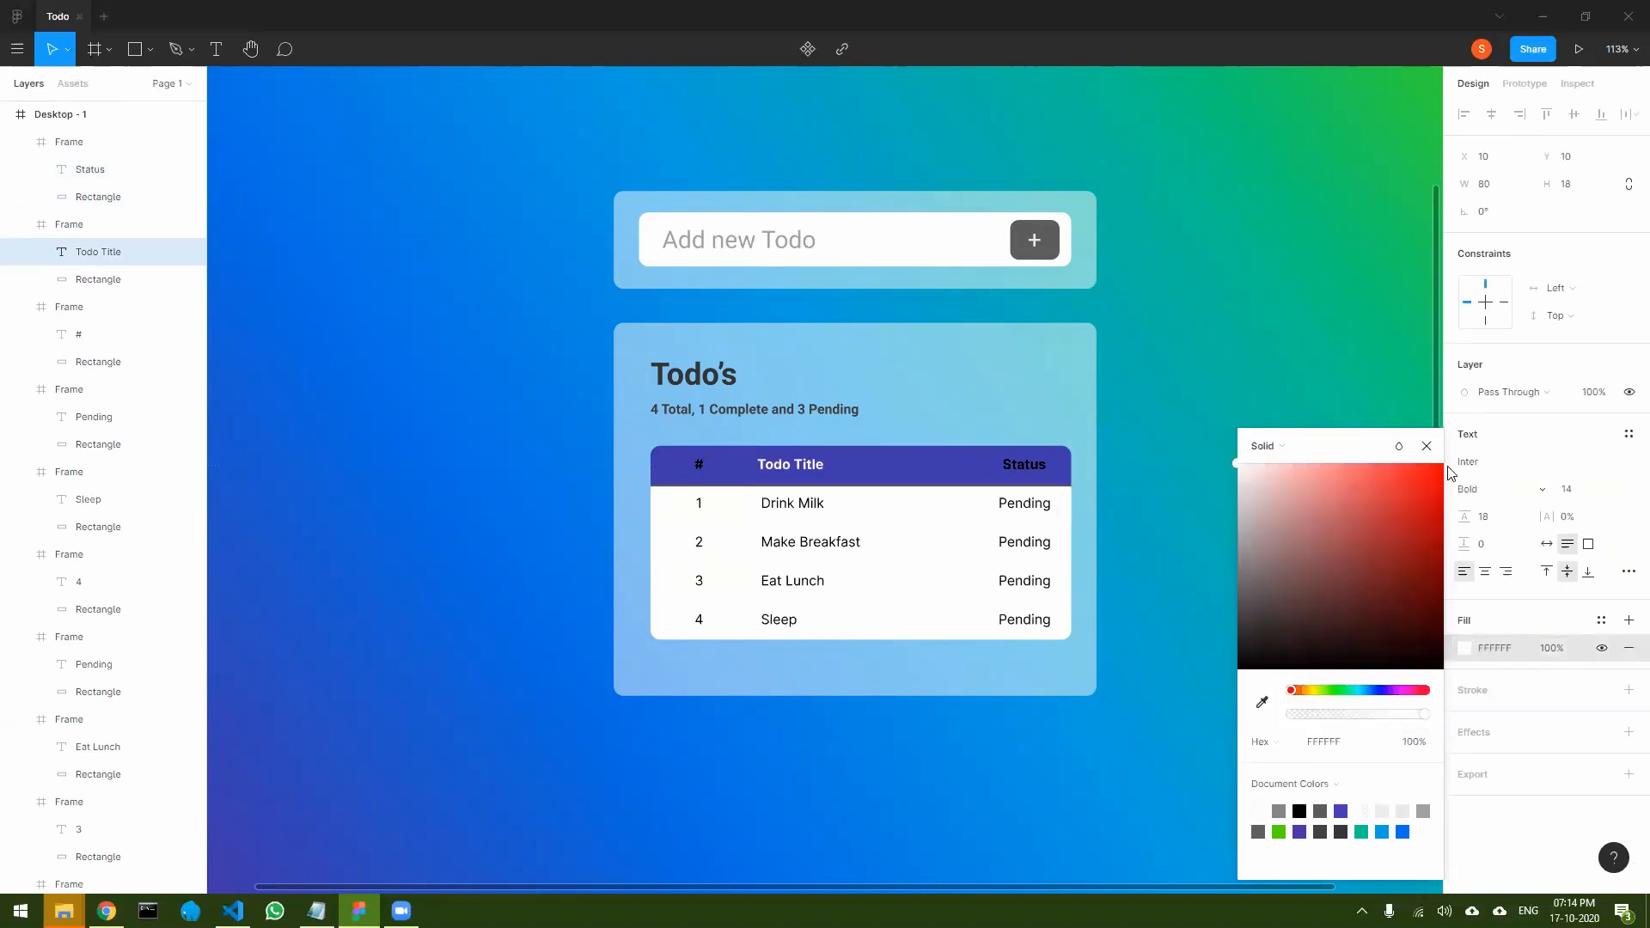
key("Escape")
- Change the Status and # header text colours to white FFFFFF and clear the selection
double_click(1028, 465)
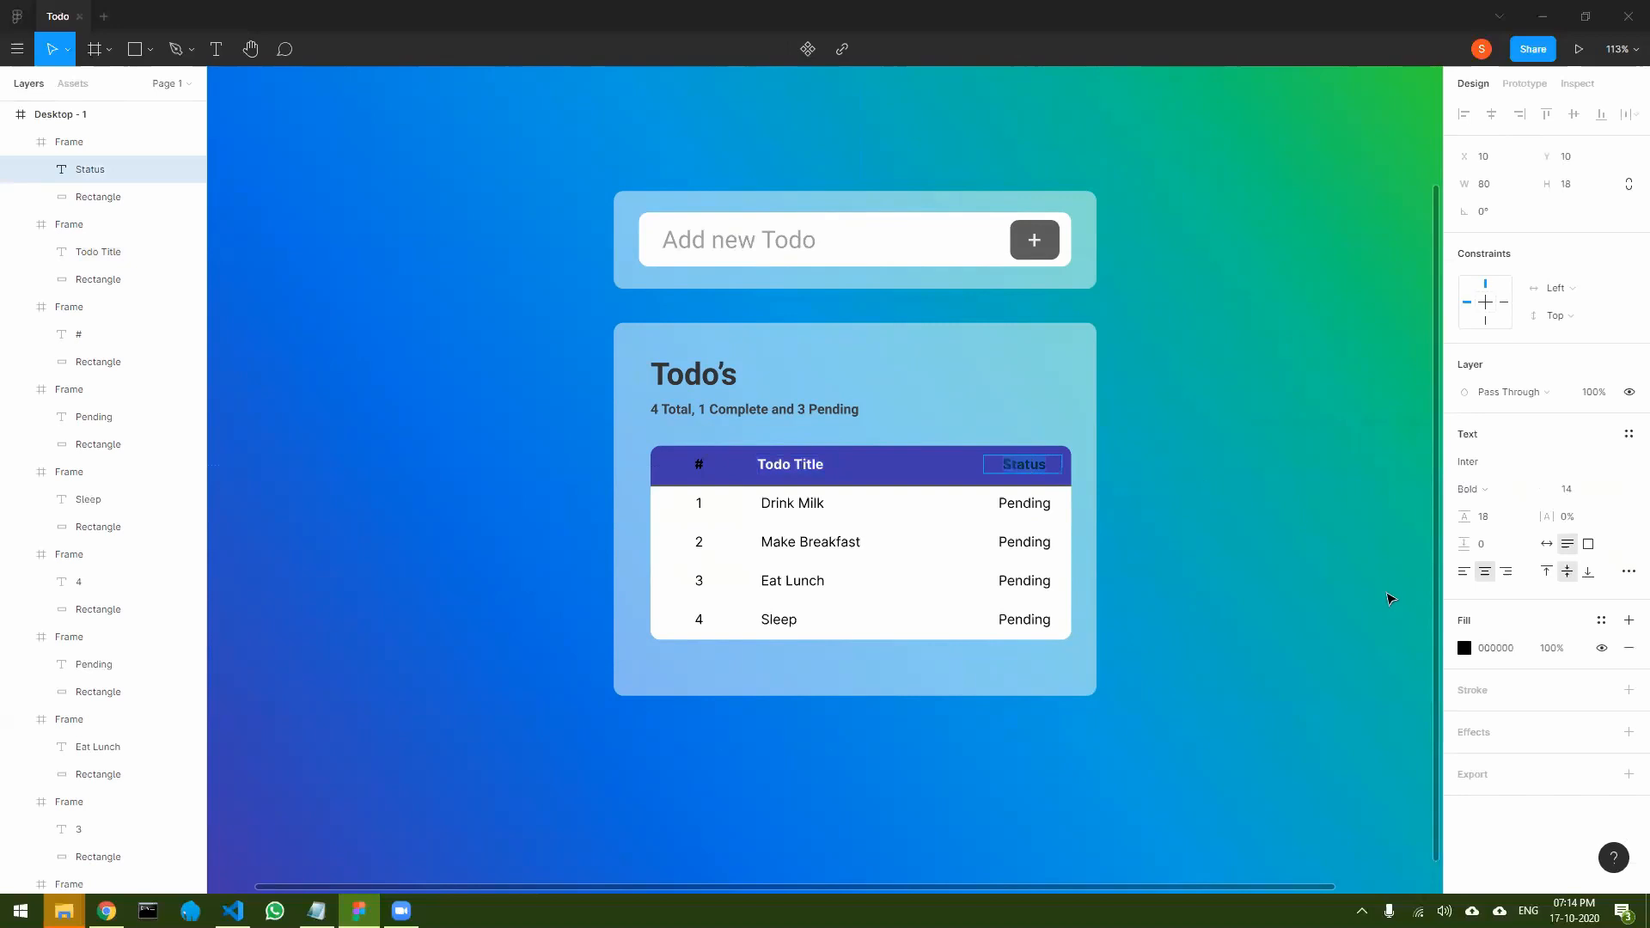
left_click(1465, 650)
left_click_drag(1239, 487, 1079, 451)
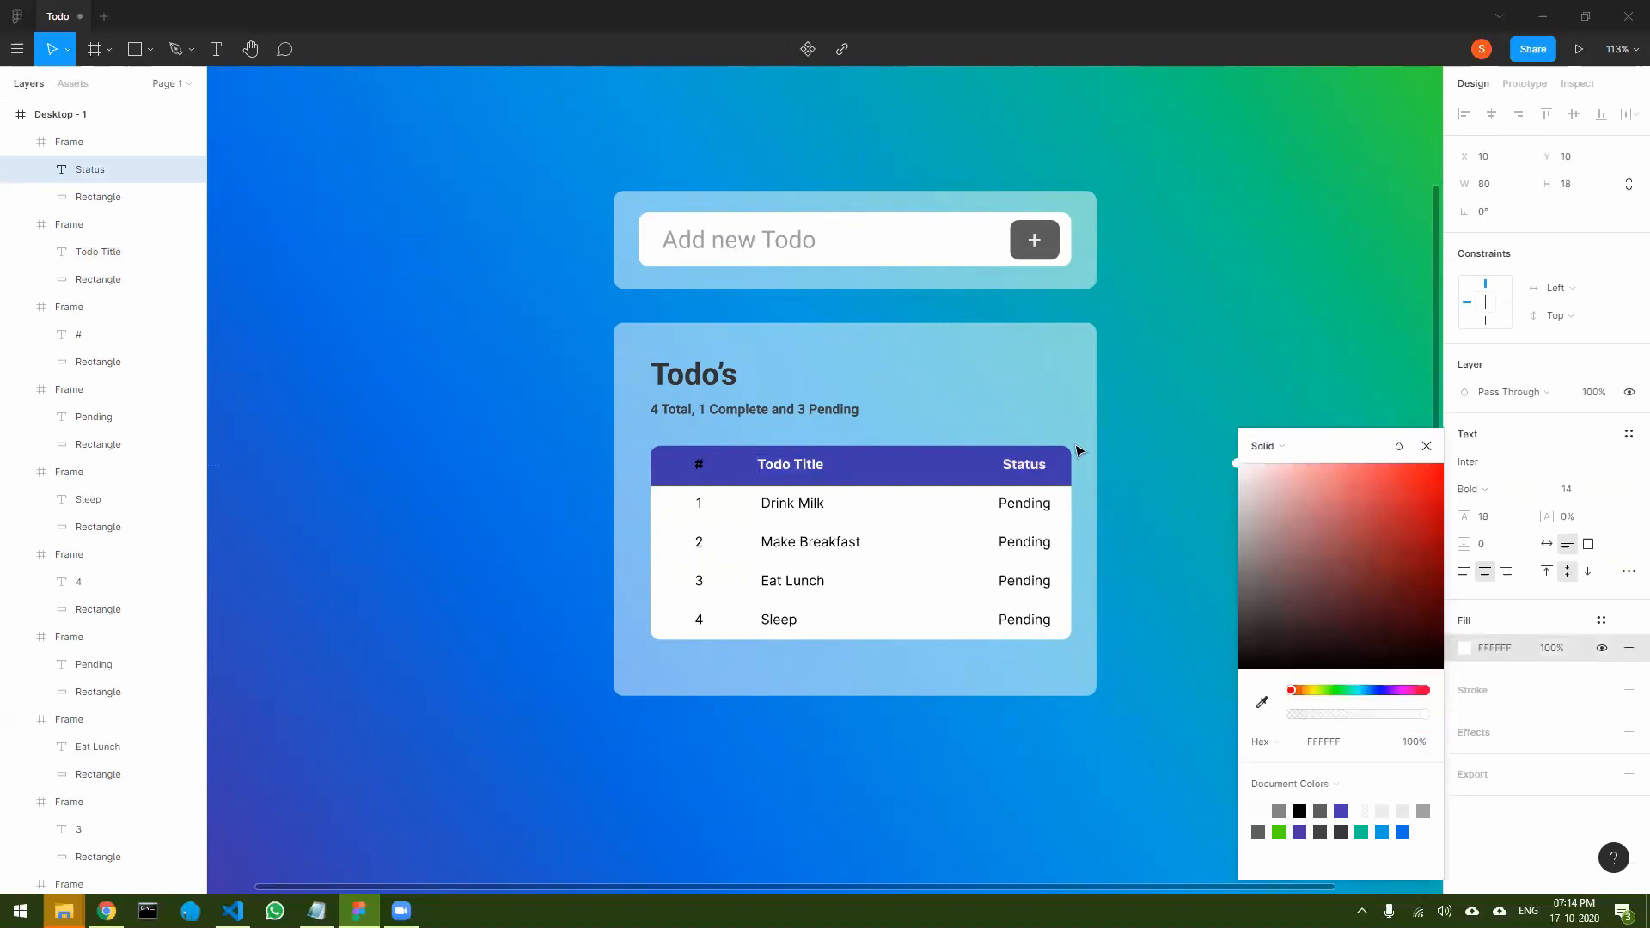
double_click(693, 460)
left_click(1464, 648)
left_click_drag(1382, 600, 1183, 402)
left_click(1426, 447)
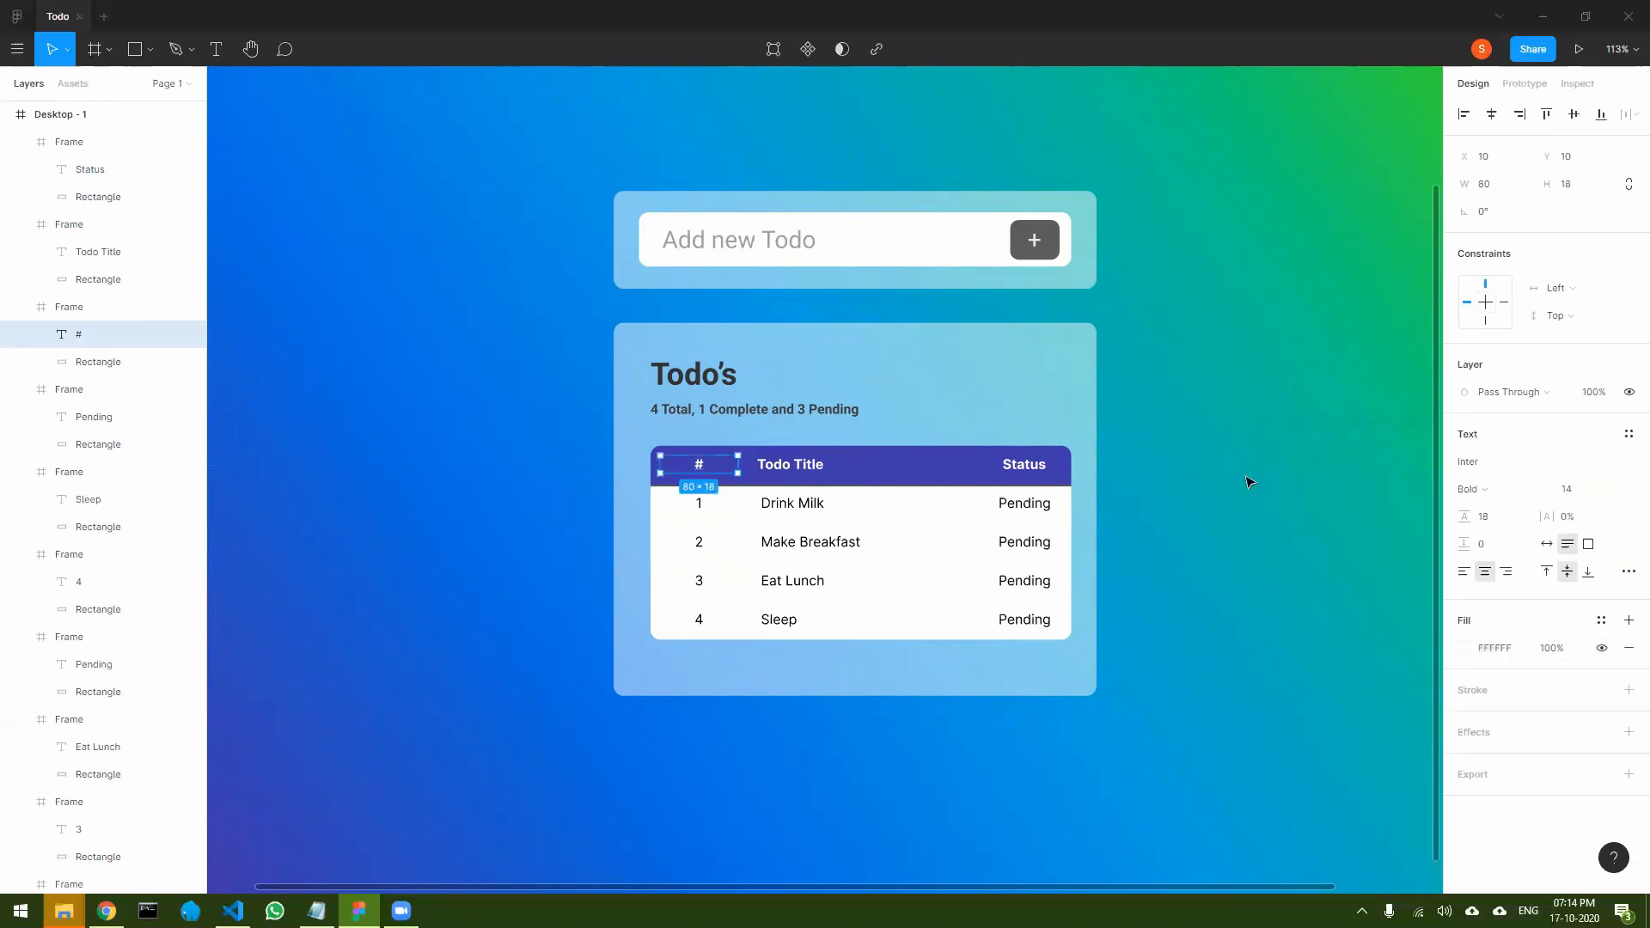
left_click(1199, 718)
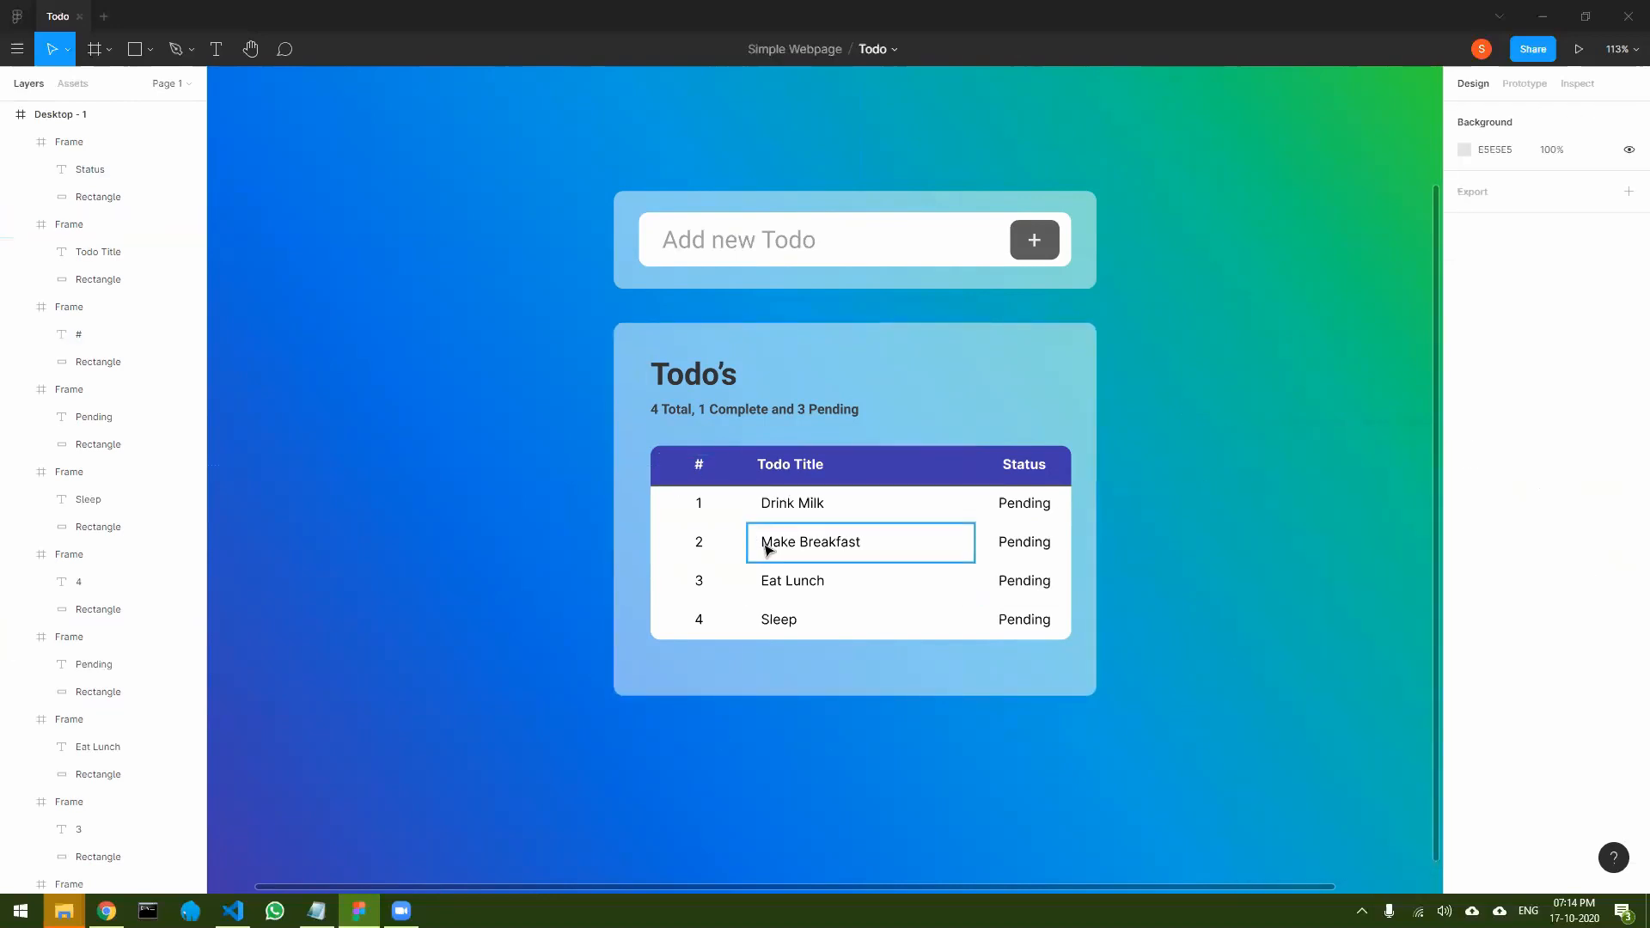
- Recolour the white background of the three Make Breakfast row cells to light grey F0F0F0
mouse_move(744, 549)
left_mouse_down()
mouse_move(894, 557)
mouse_move(719, 544)
left_mouse_up()
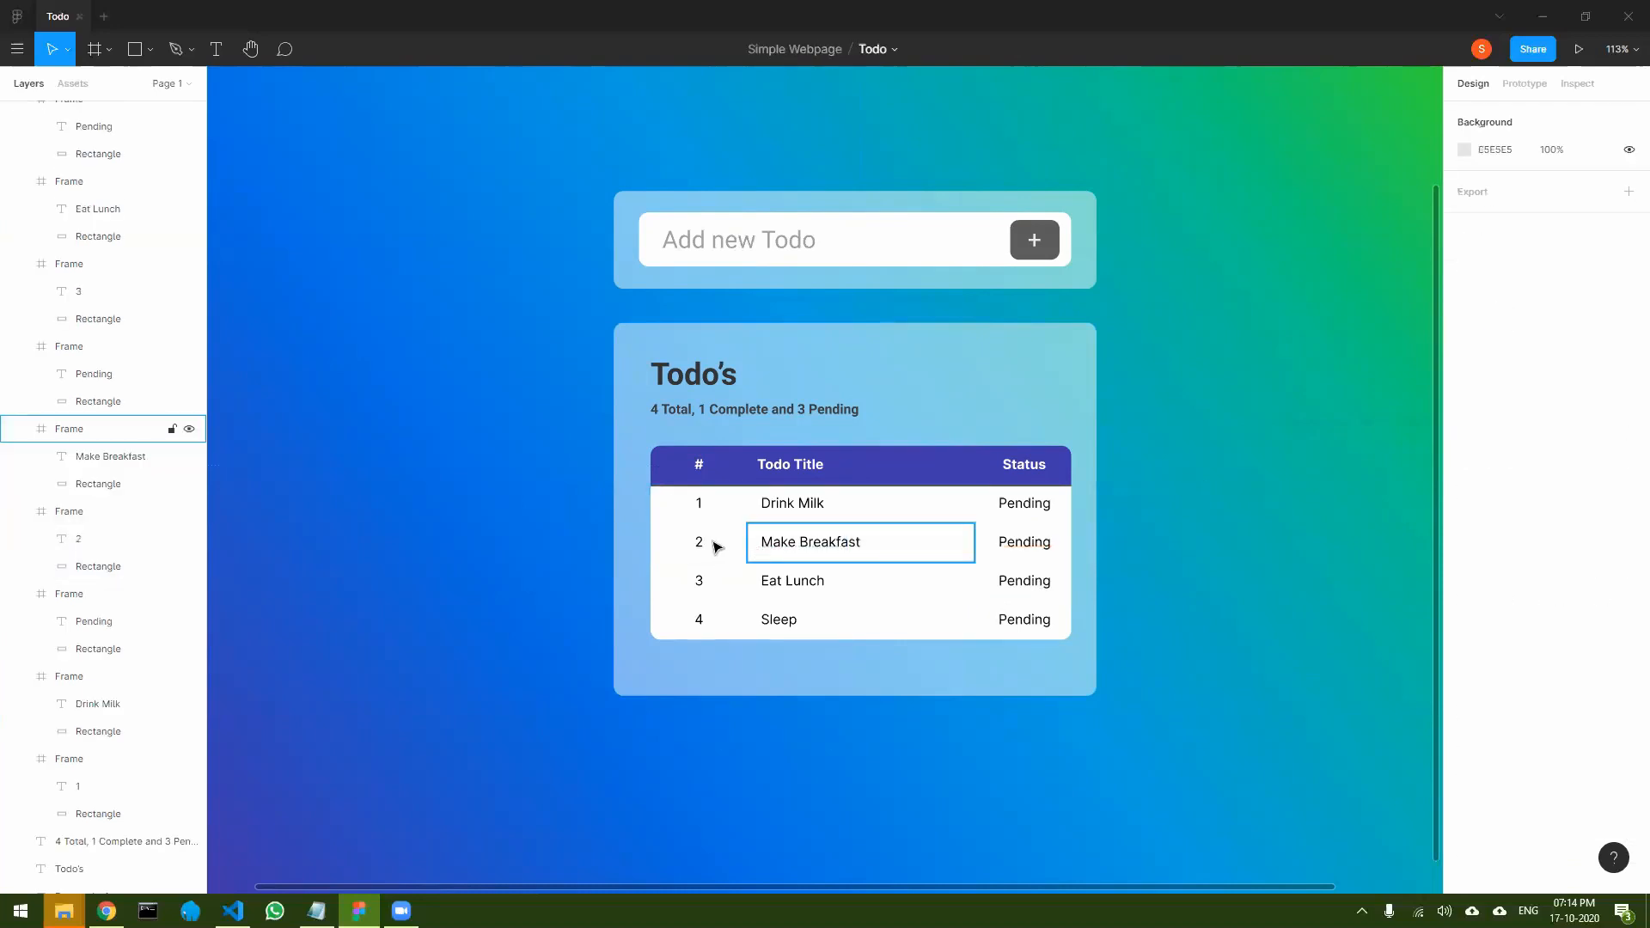
left_click(807, 544, "shift")
left_click(1014, 547, "shift")
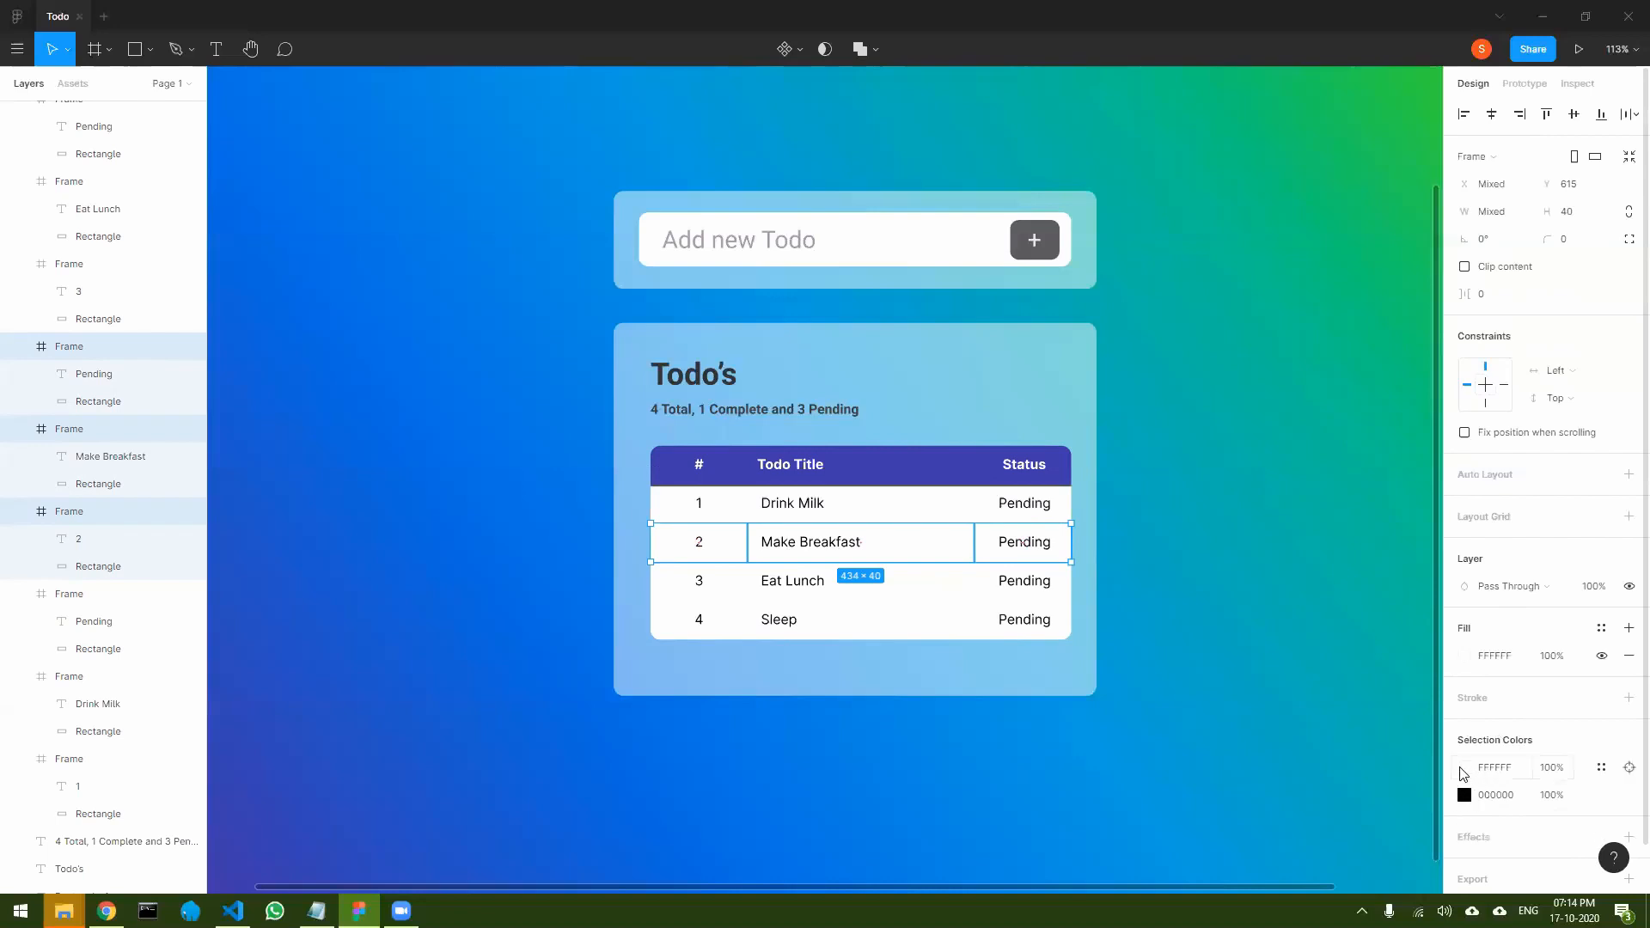
left_click(1466, 771)
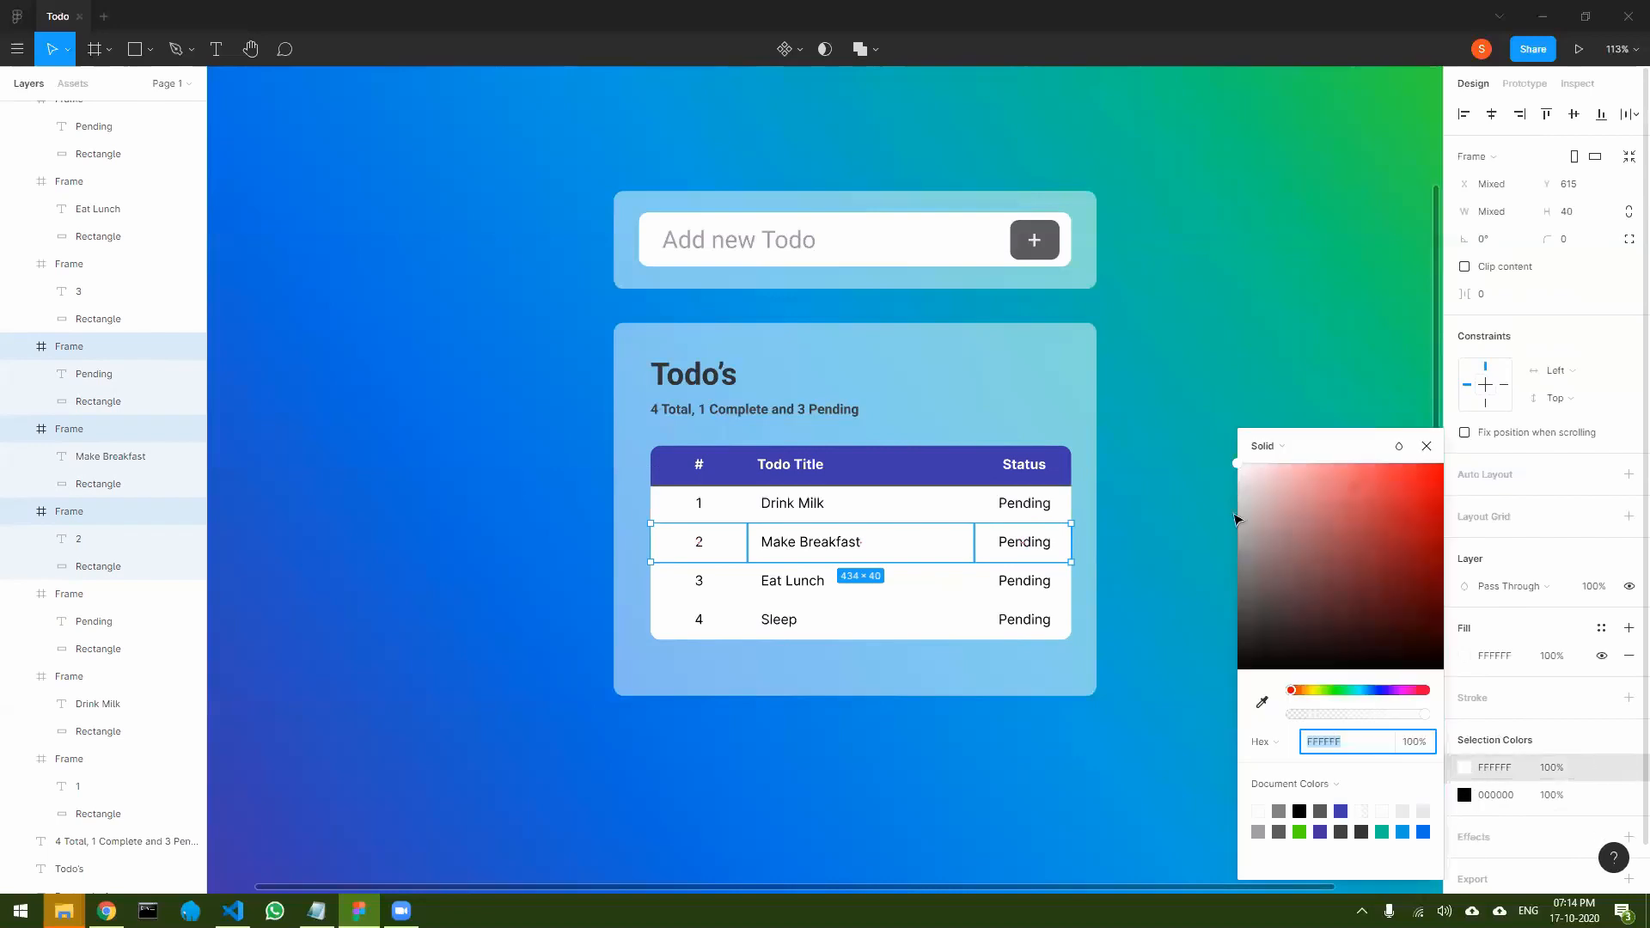
left_click_drag(1249, 482, 1226, 482)
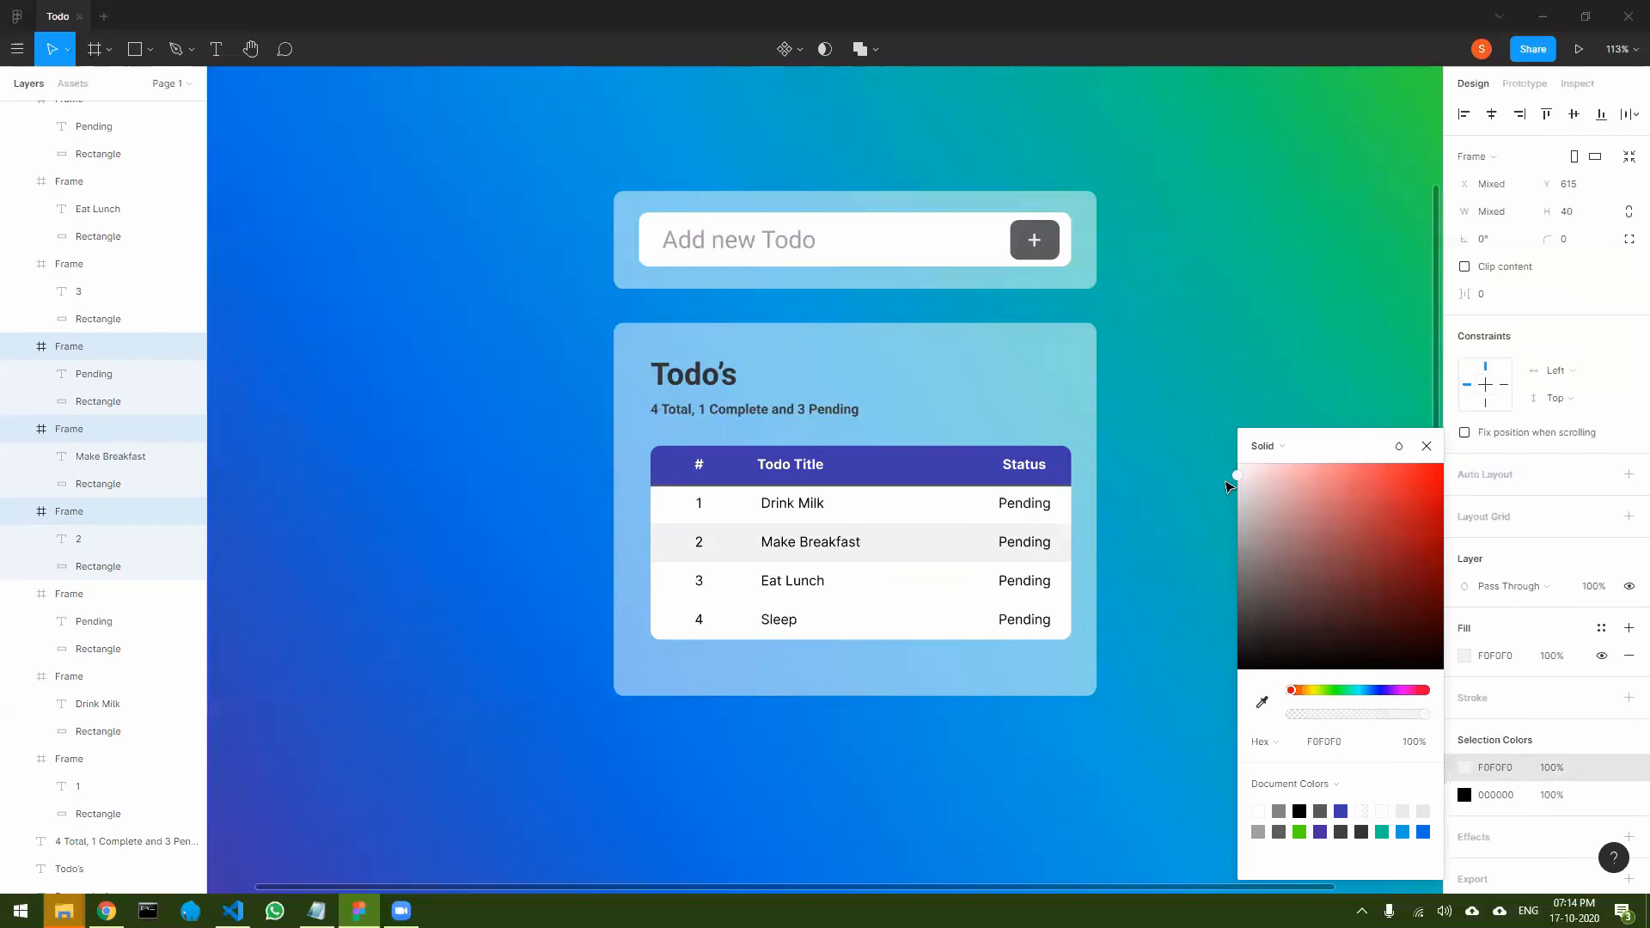
left_click(1426, 446)
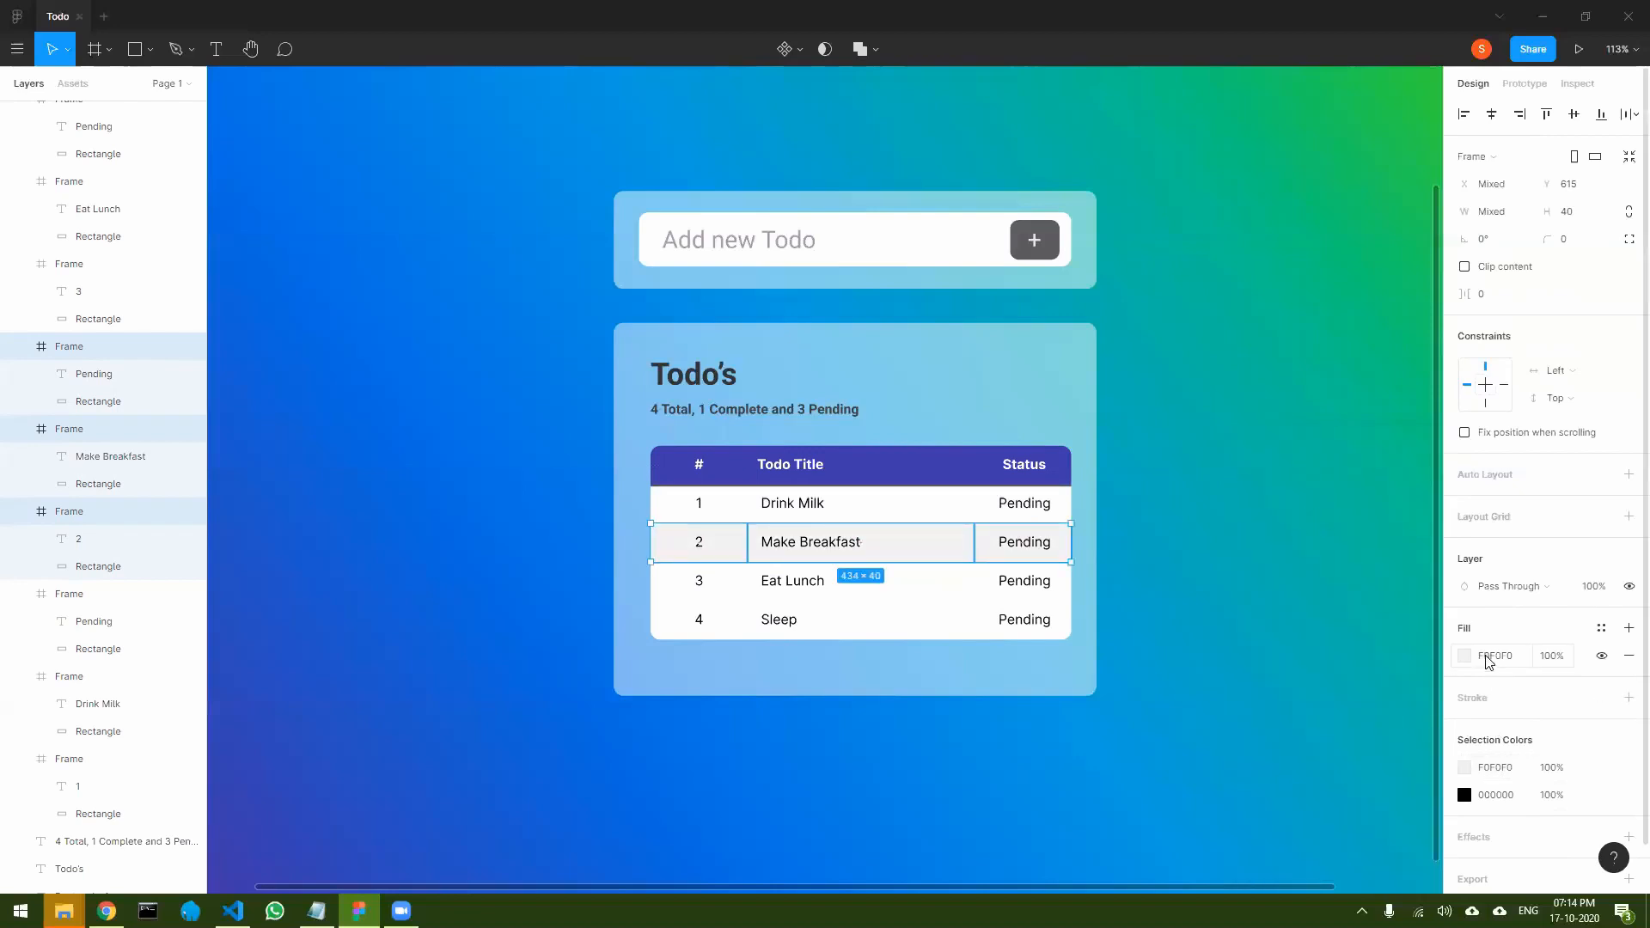
- Recolour the white background of the three Sleep row cells to light grey F0F0F0 and clear the selection
left_click(700, 618)
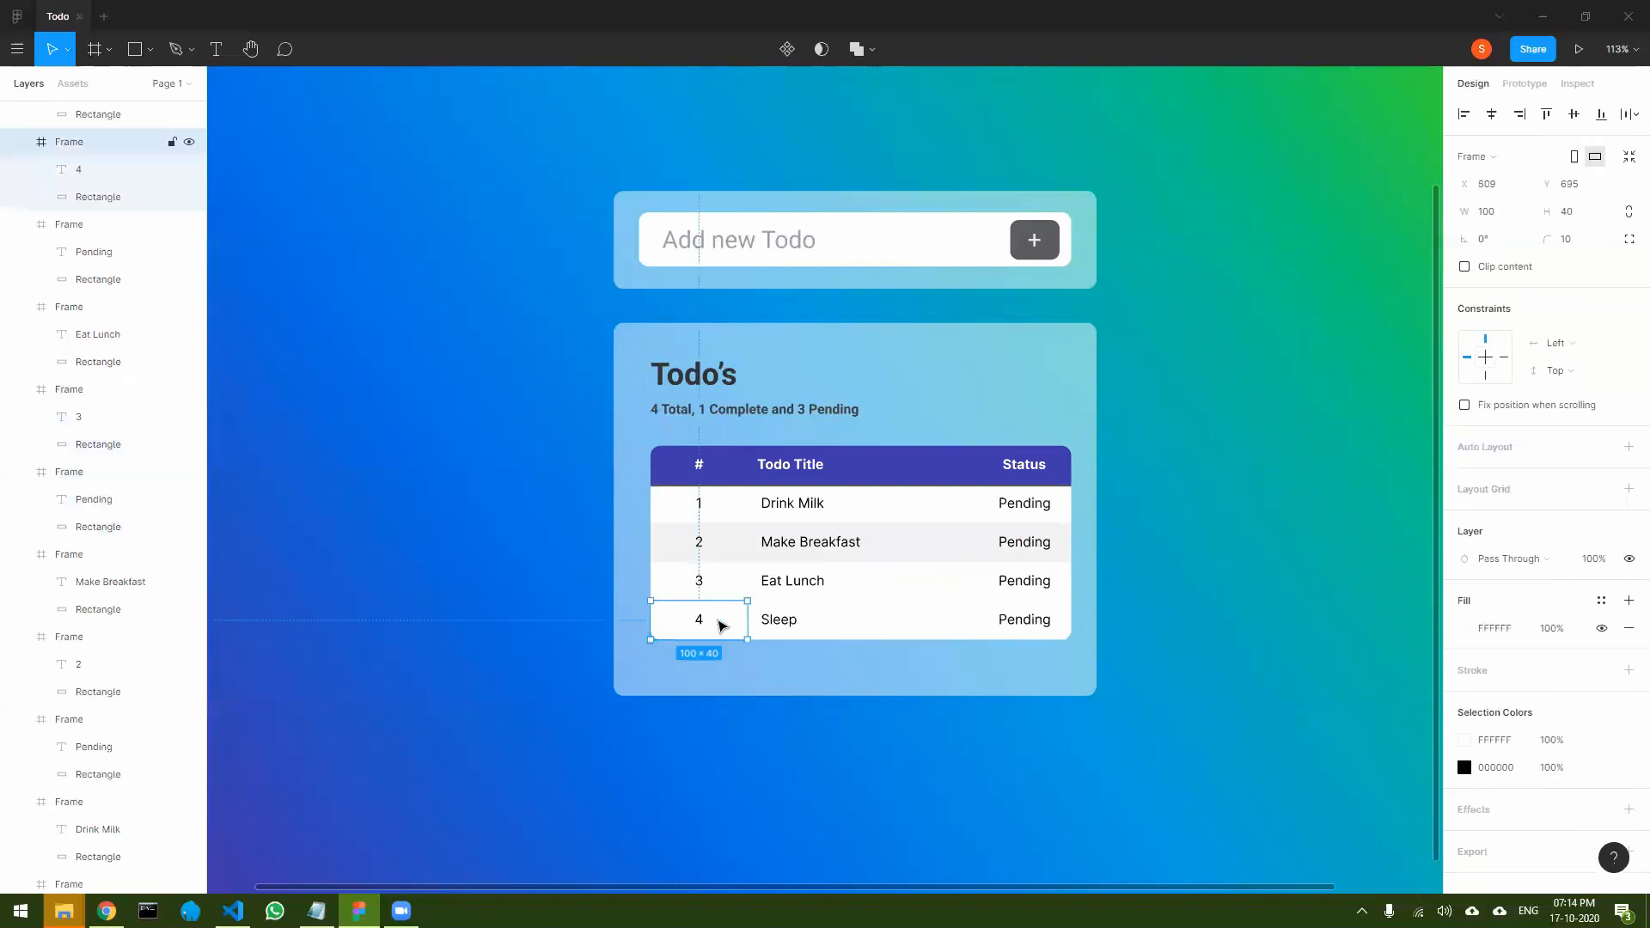
left_click(888, 622, "shift")
left_click(1063, 626, "shift")
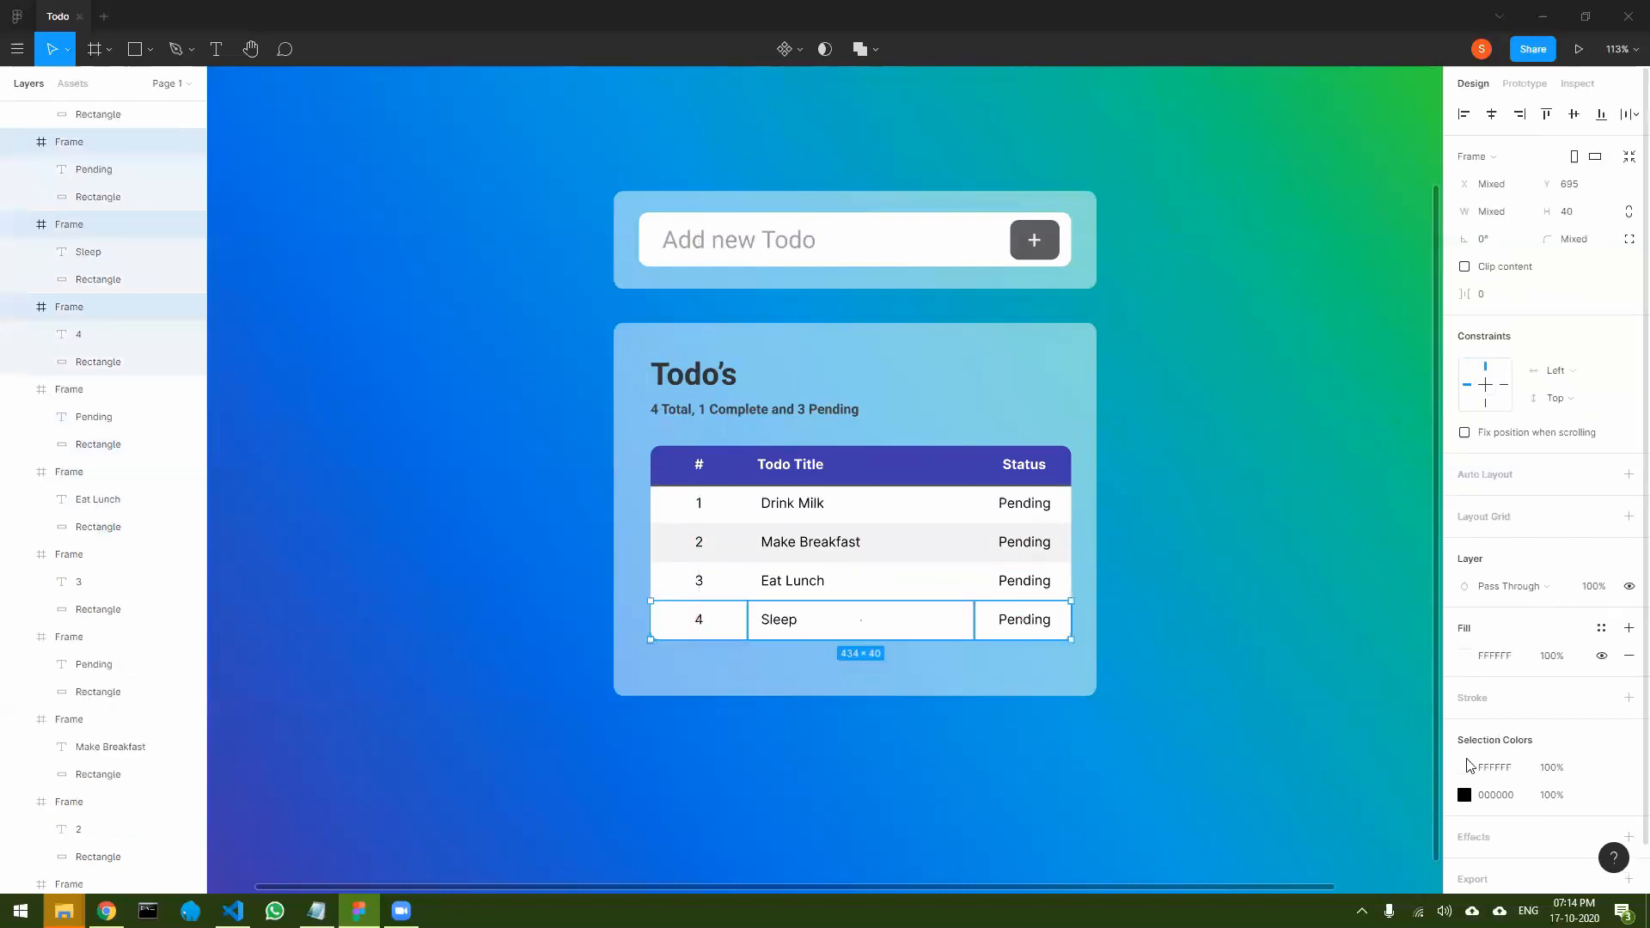
left_click(1466, 769)
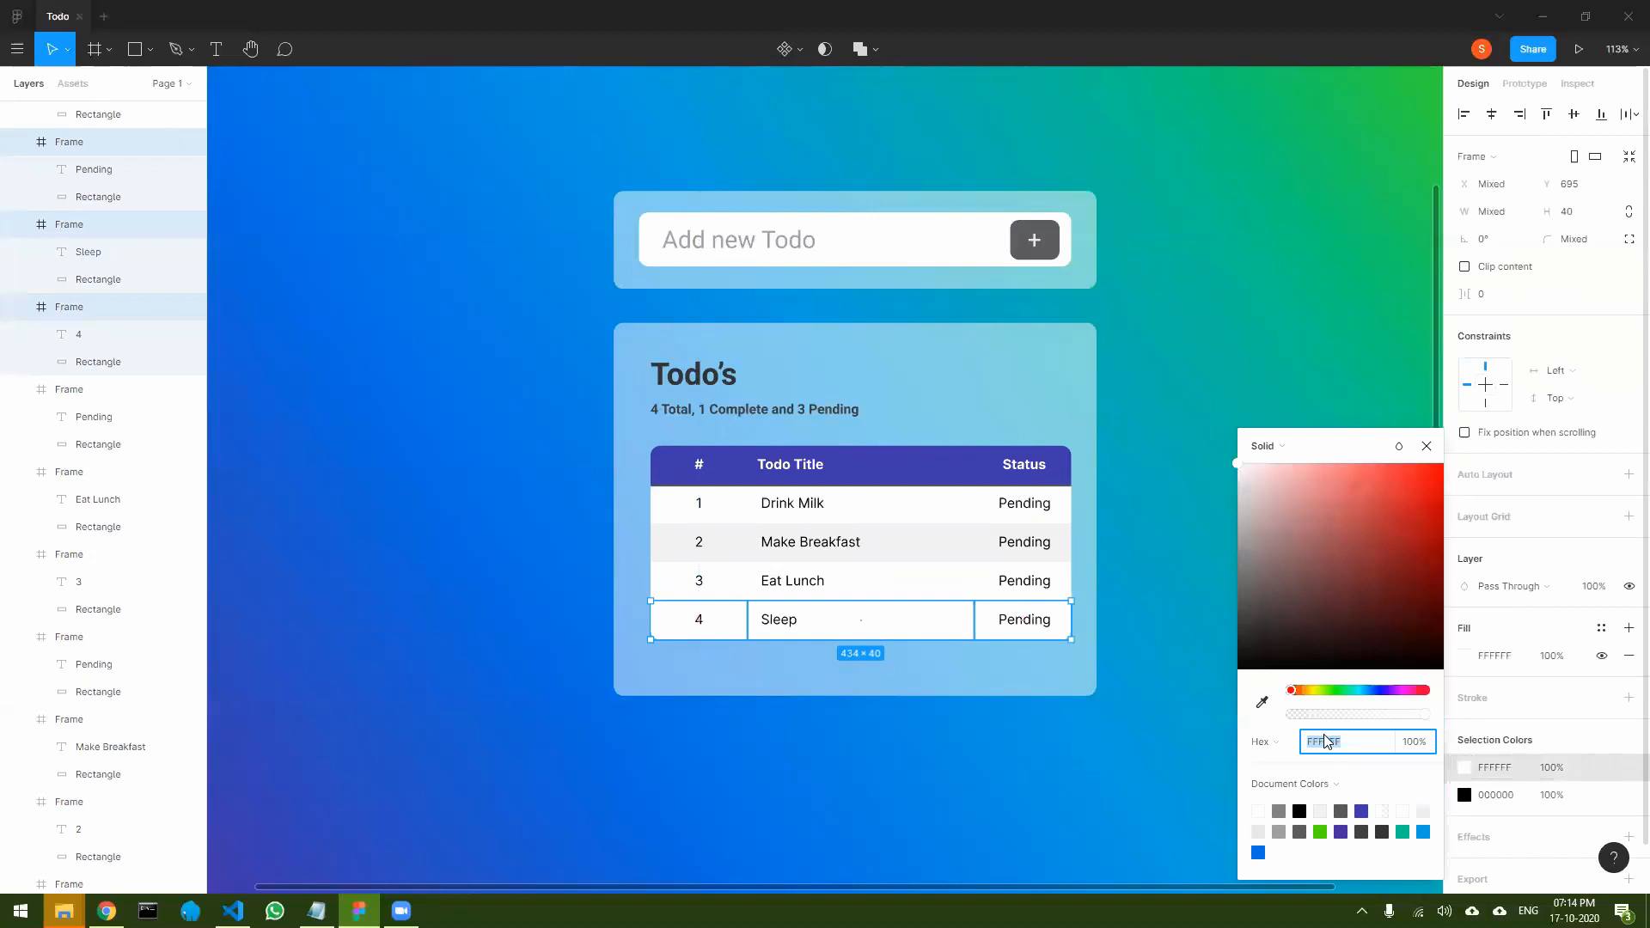
type("F0F0")
key("Return")
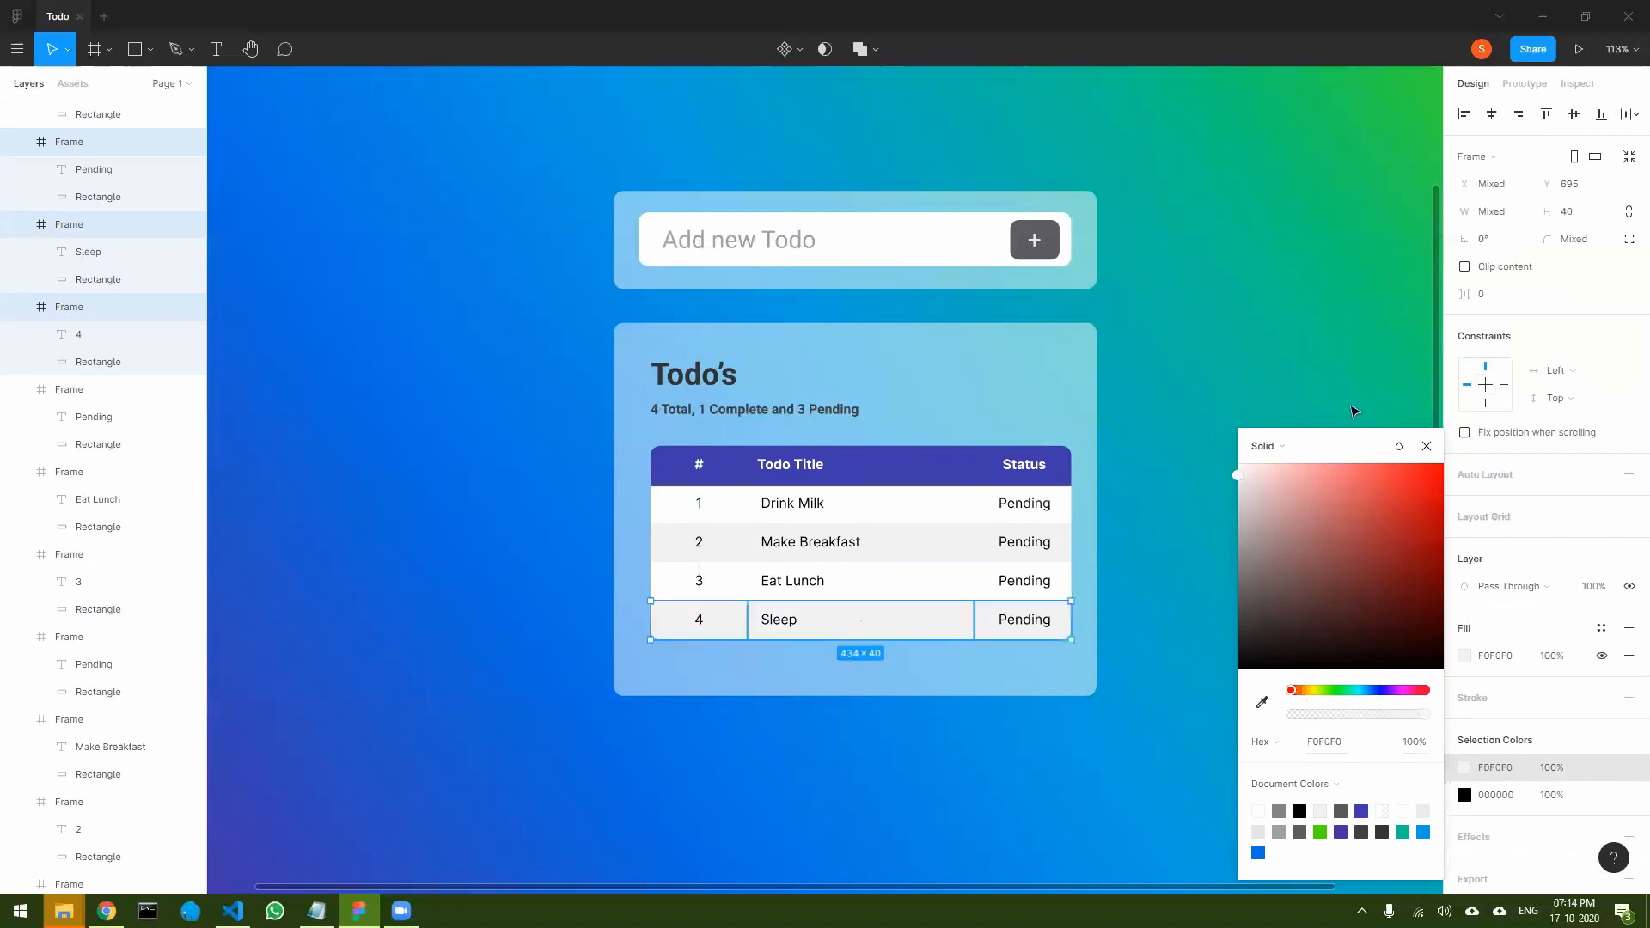
left_click(1427, 445)
left_click(1365, 410)
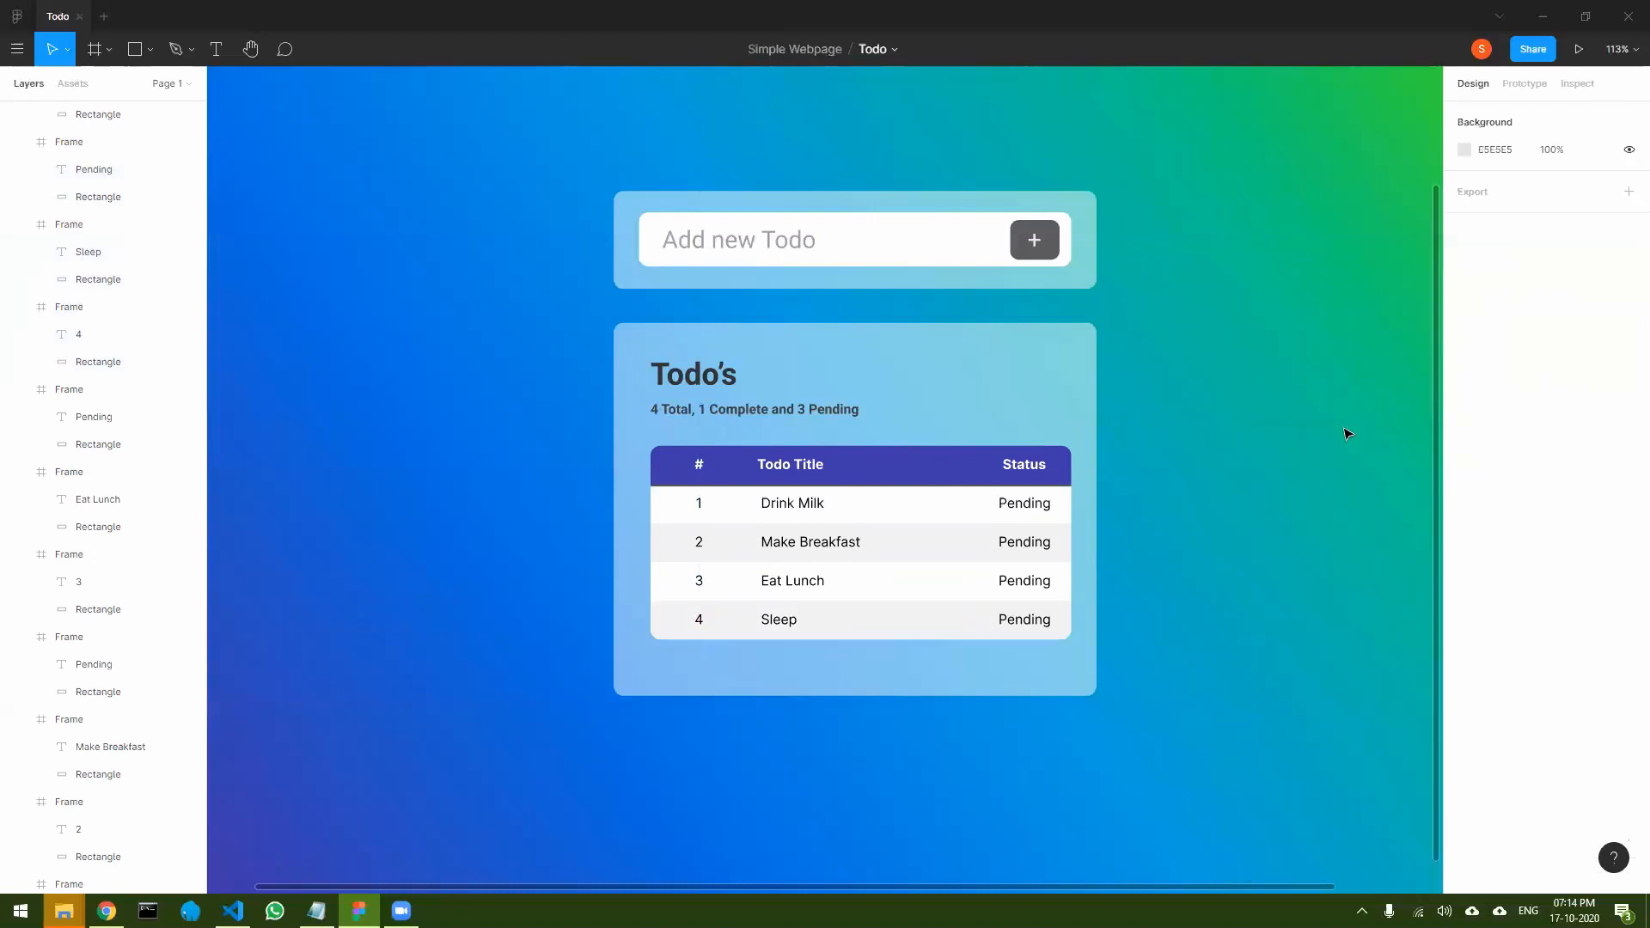
- Shorten the translucent card behind the todo table from its bottom edge to a height of 355
left_click(925, 675)
left_click_drag(886, 694, 889, 667)
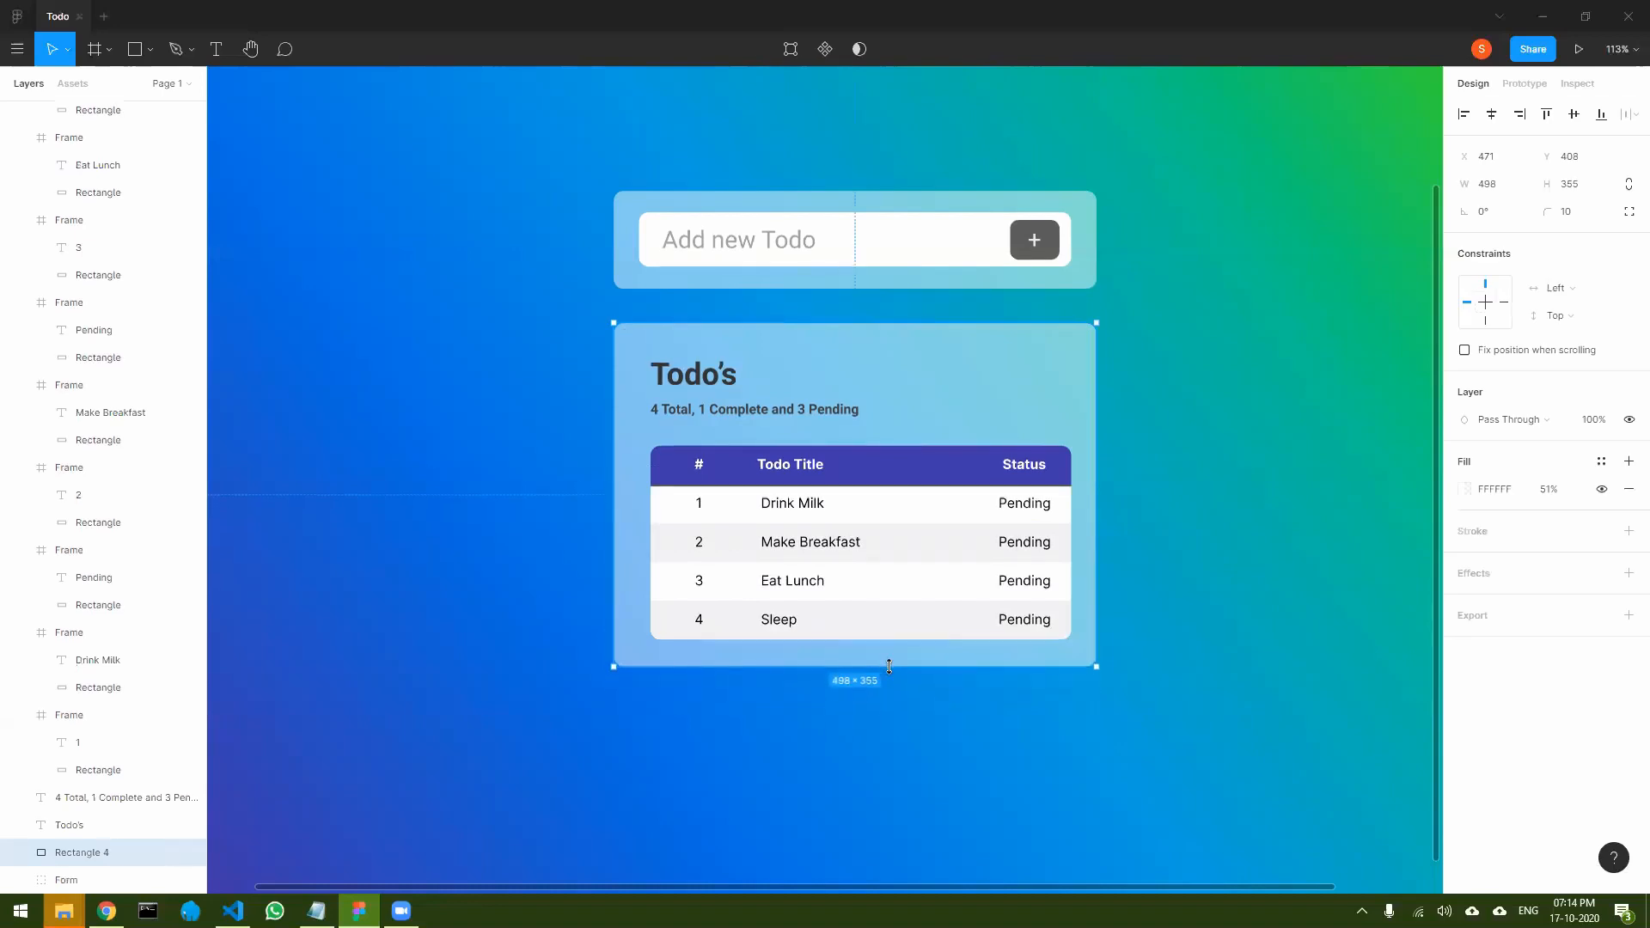
left_click(1178, 652)
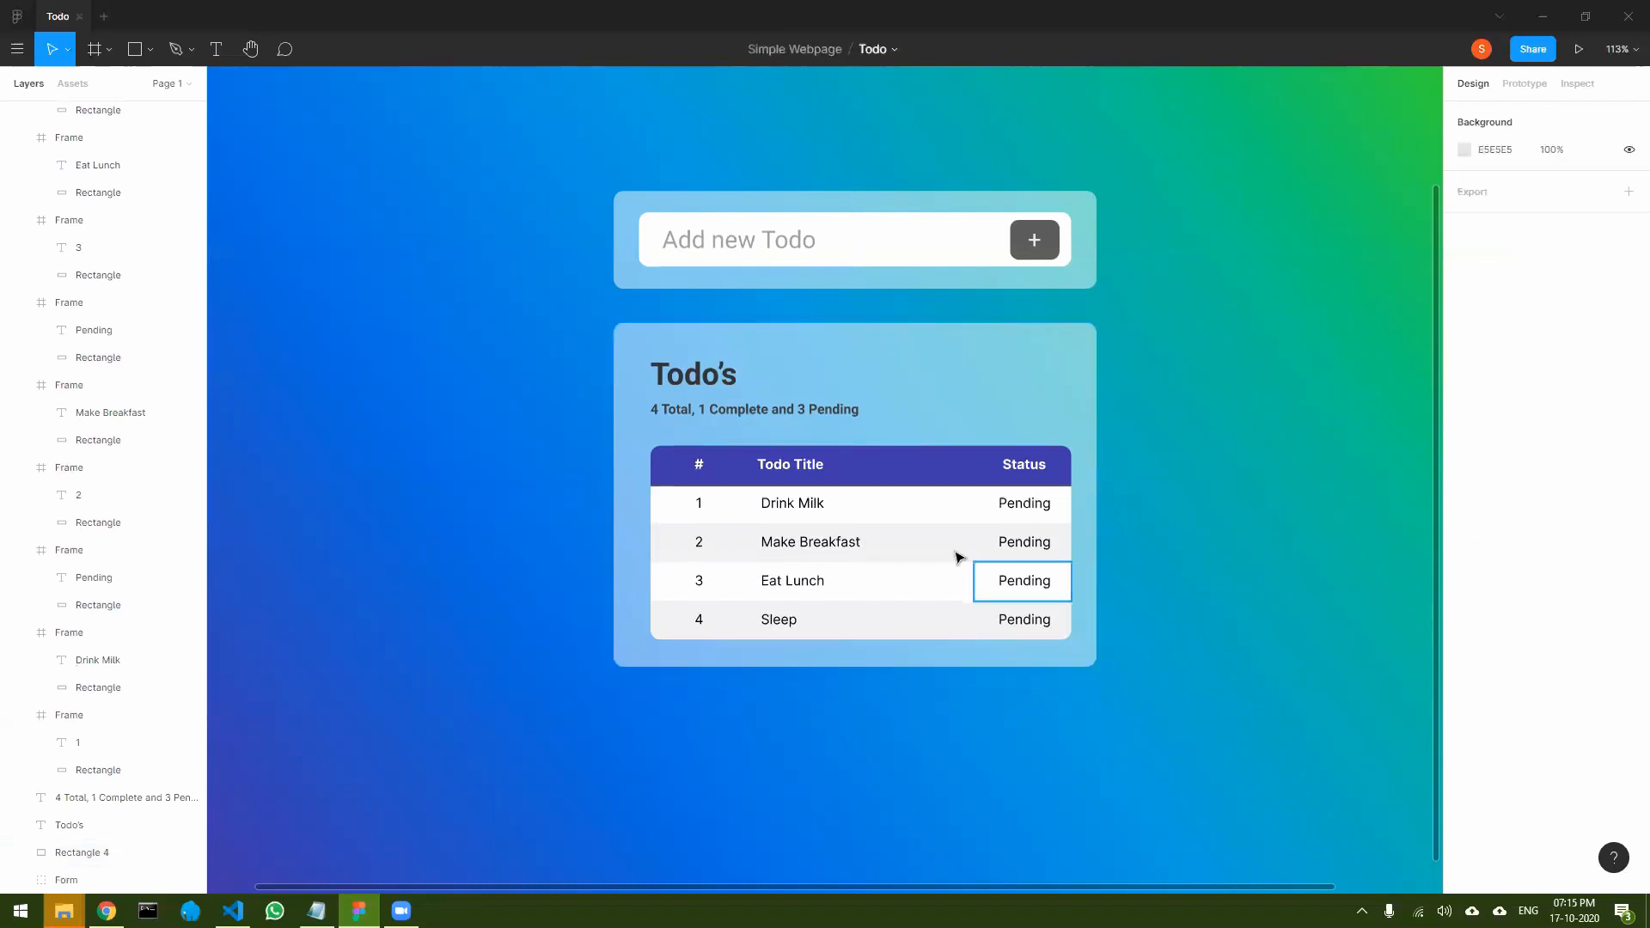
- Move the summary line down to Y 504 and the Todo's title to Y 457, and lower the card's top edge for a height of 325
left_click_drag(760, 409, 773, 431)
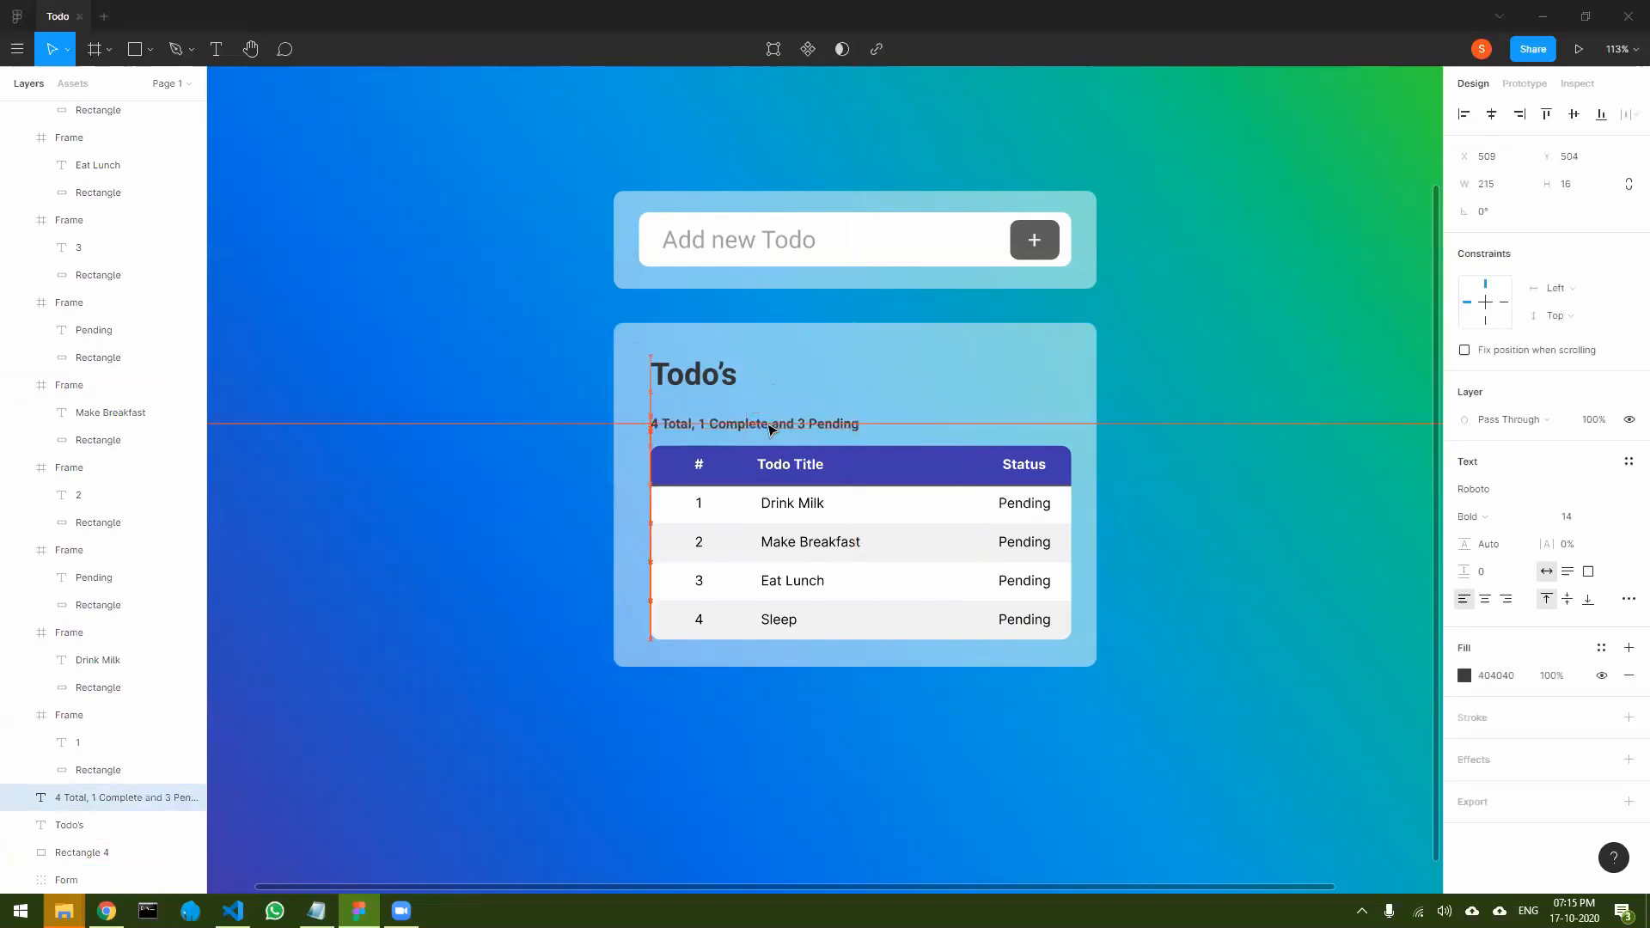
left_click_drag(713, 376, 716, 395)
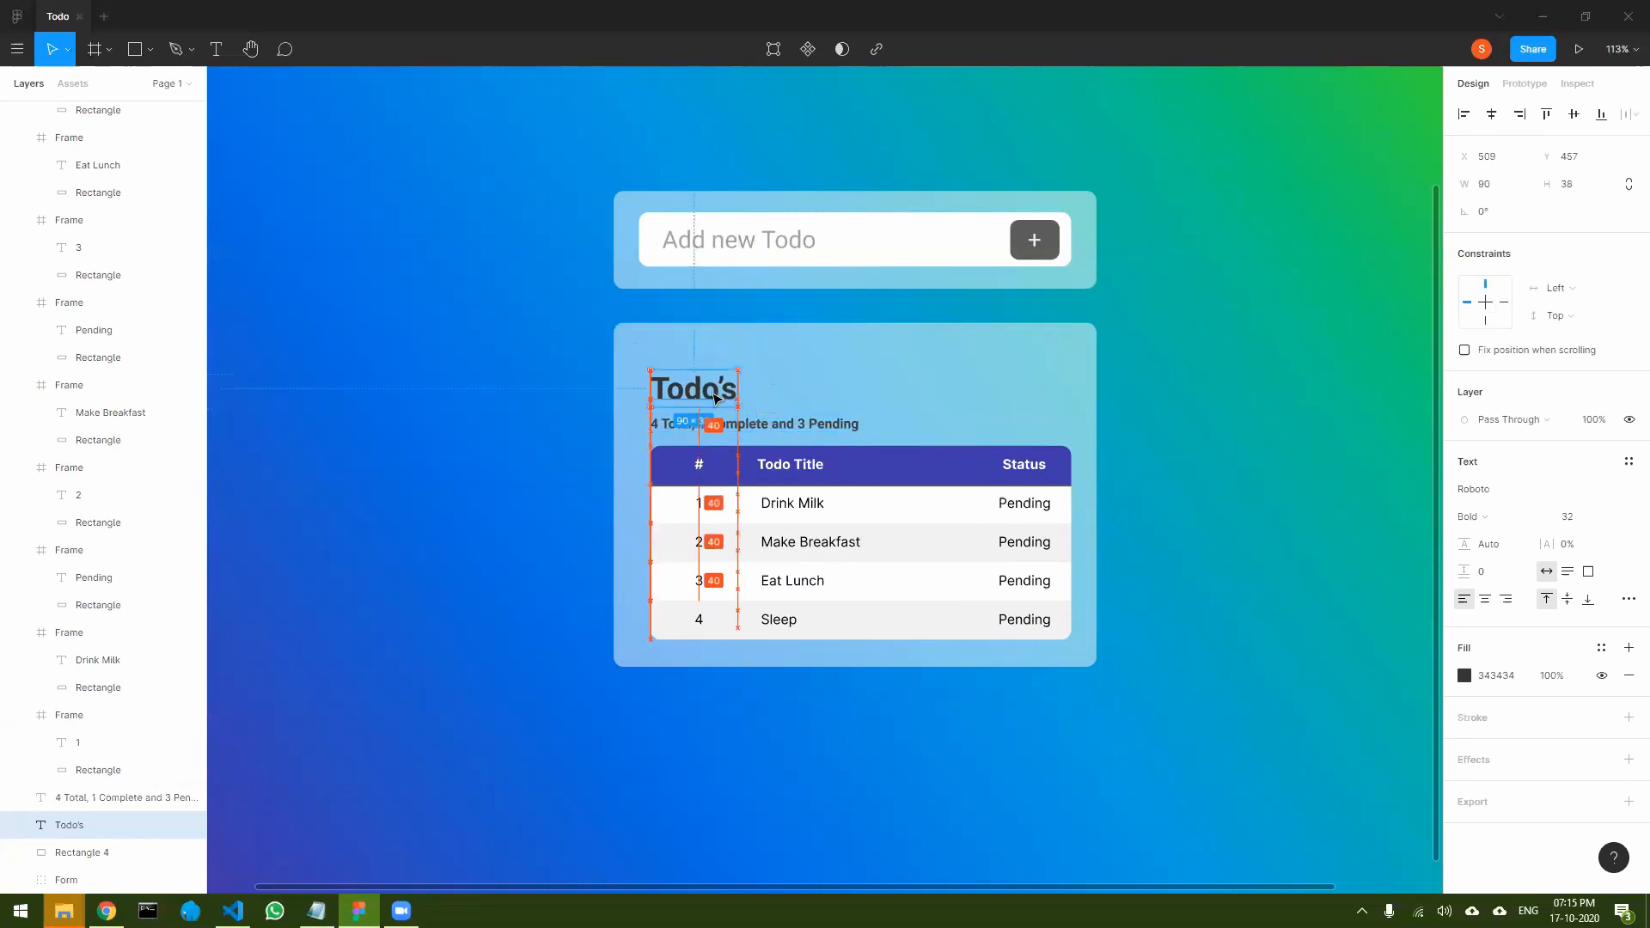
left_click(769, 352)
left_click_drag(806, 323, 802, 352)
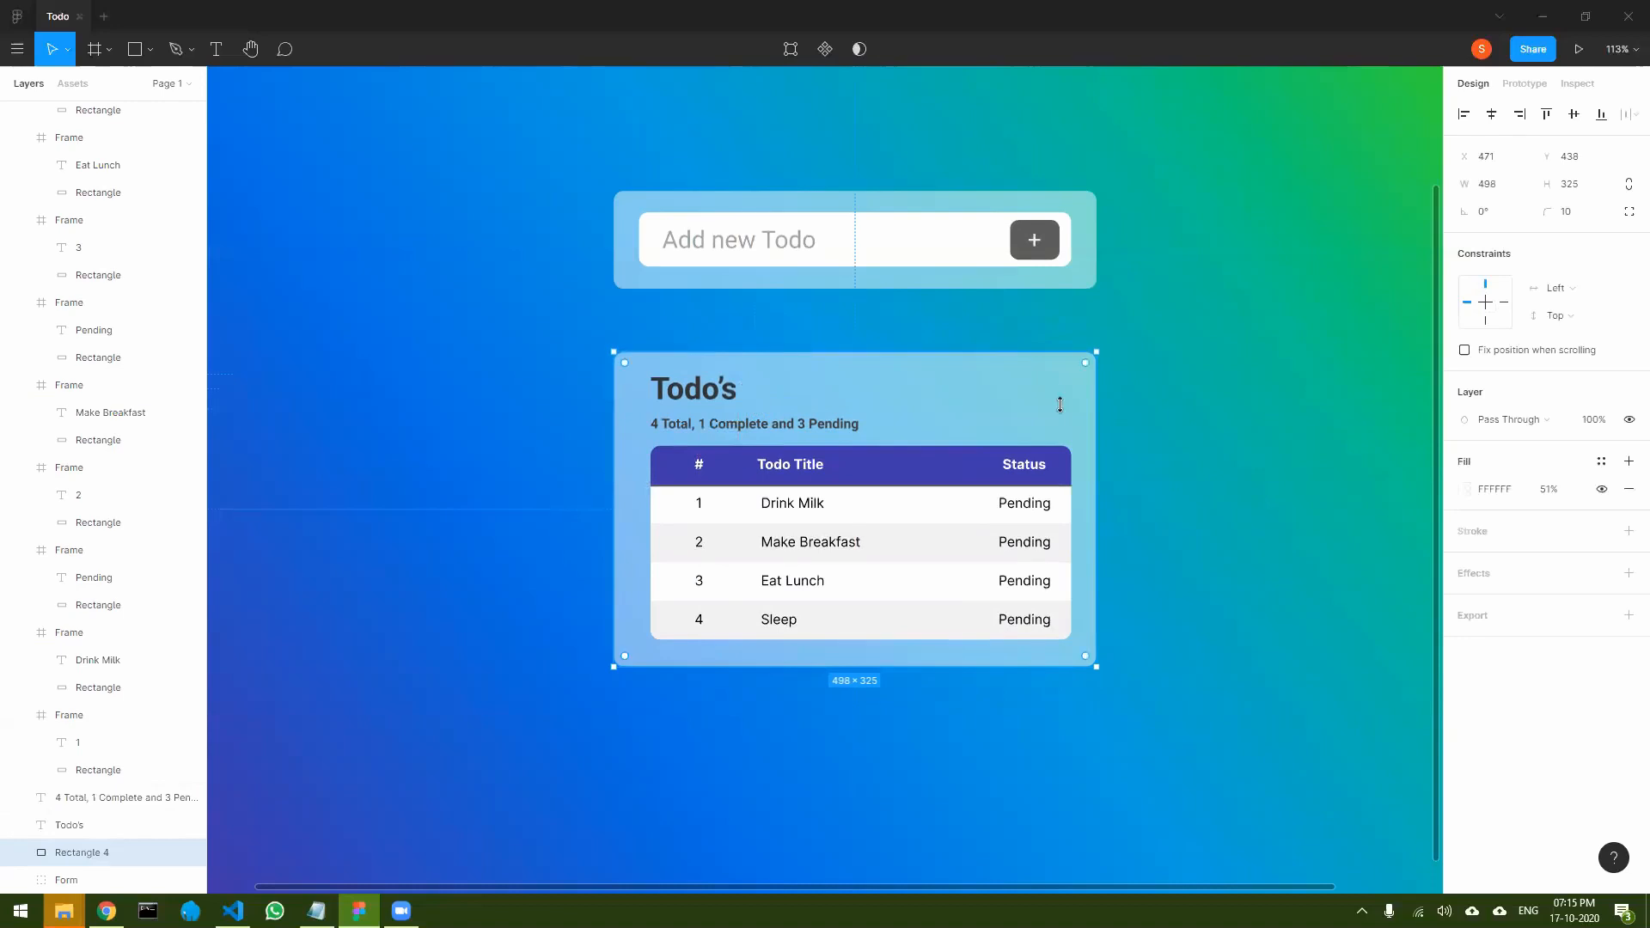
left_click(1261, 614)
- Move the Form group down to Y 316, closer to the Todo's card, keeping it horizontally aligned with the card
left_click_drag(909, 269, 920, 321)
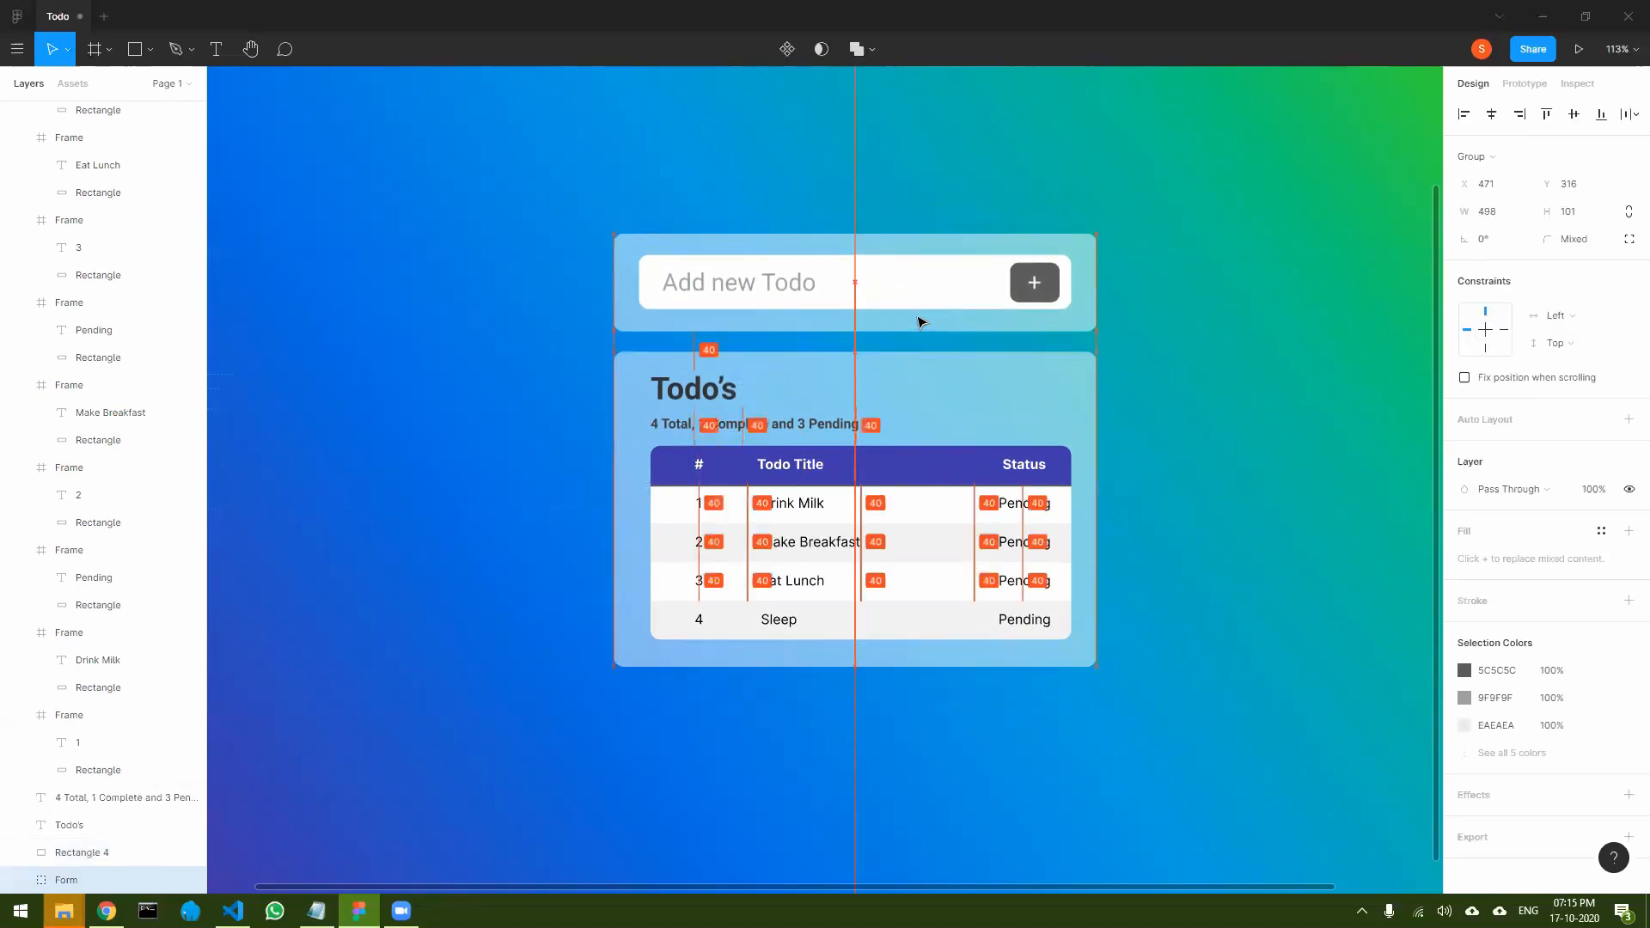
left_click(1278, 554)
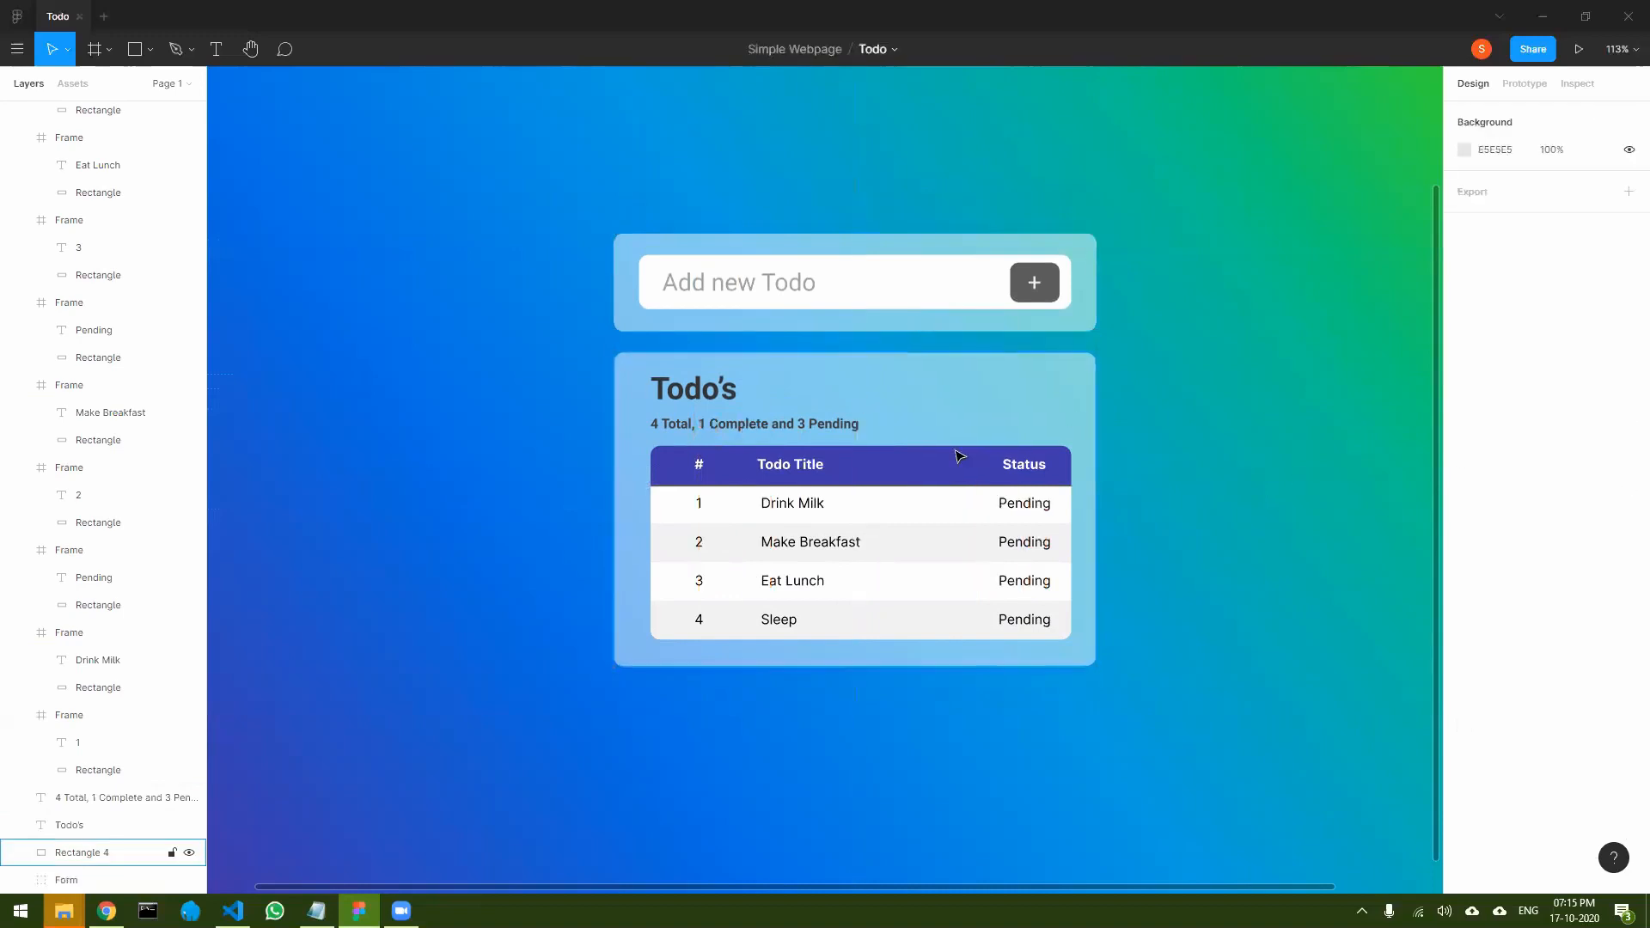
- Group the Todo's title with its summary line and rename the group Heading
left_click(690, 391)
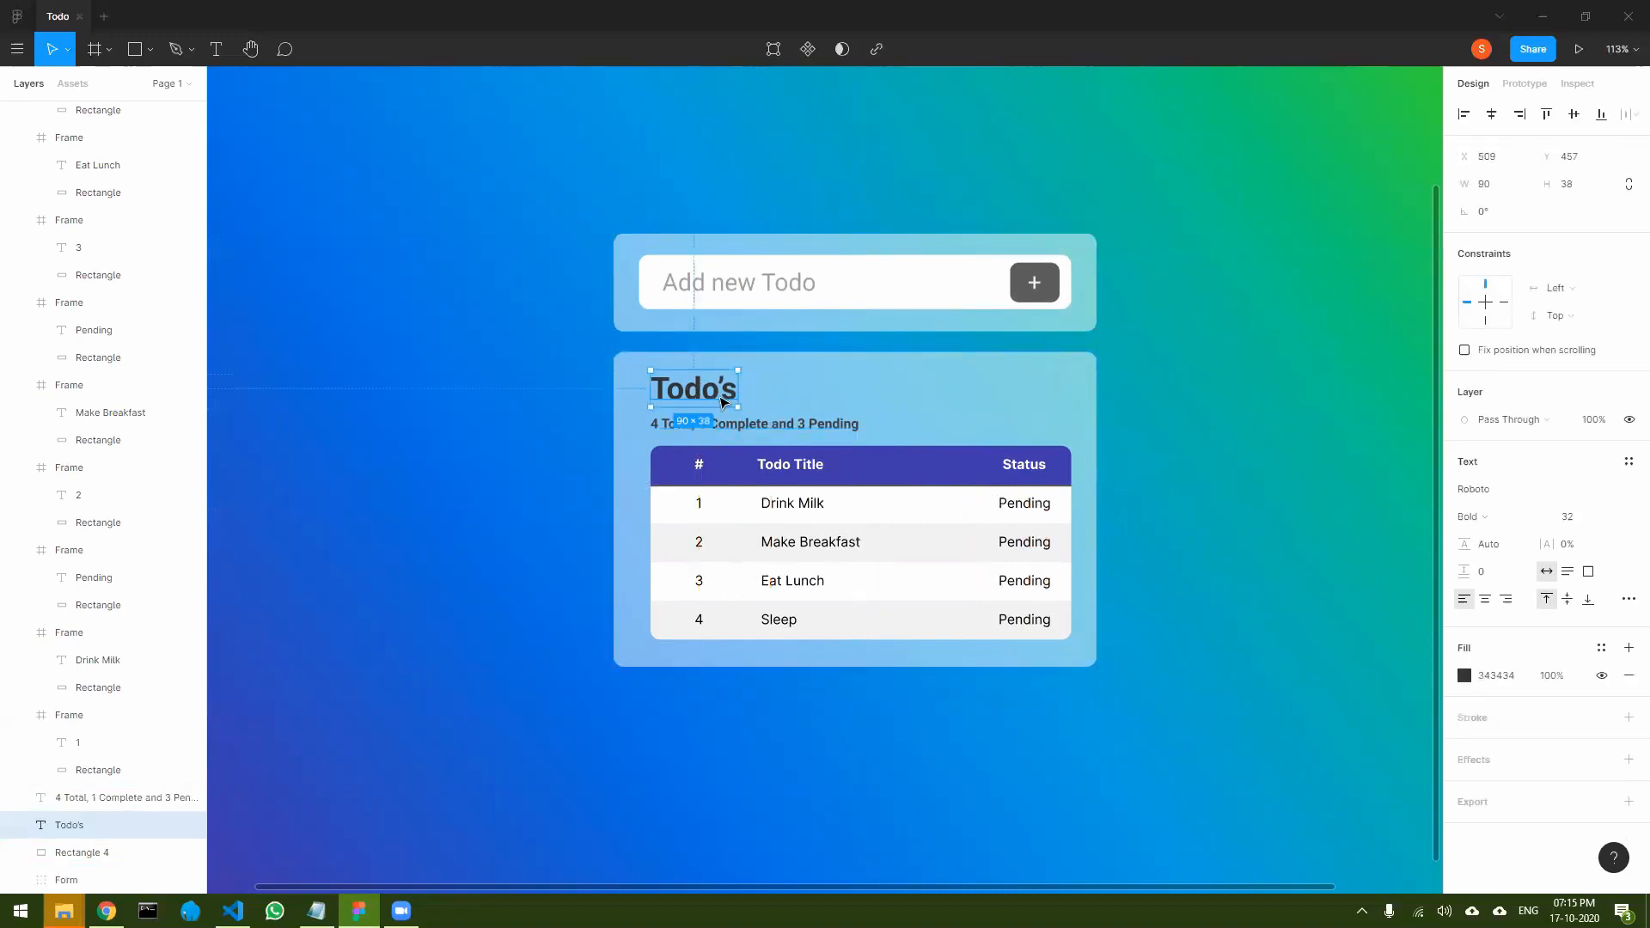
left_click(791, 430, "shift")
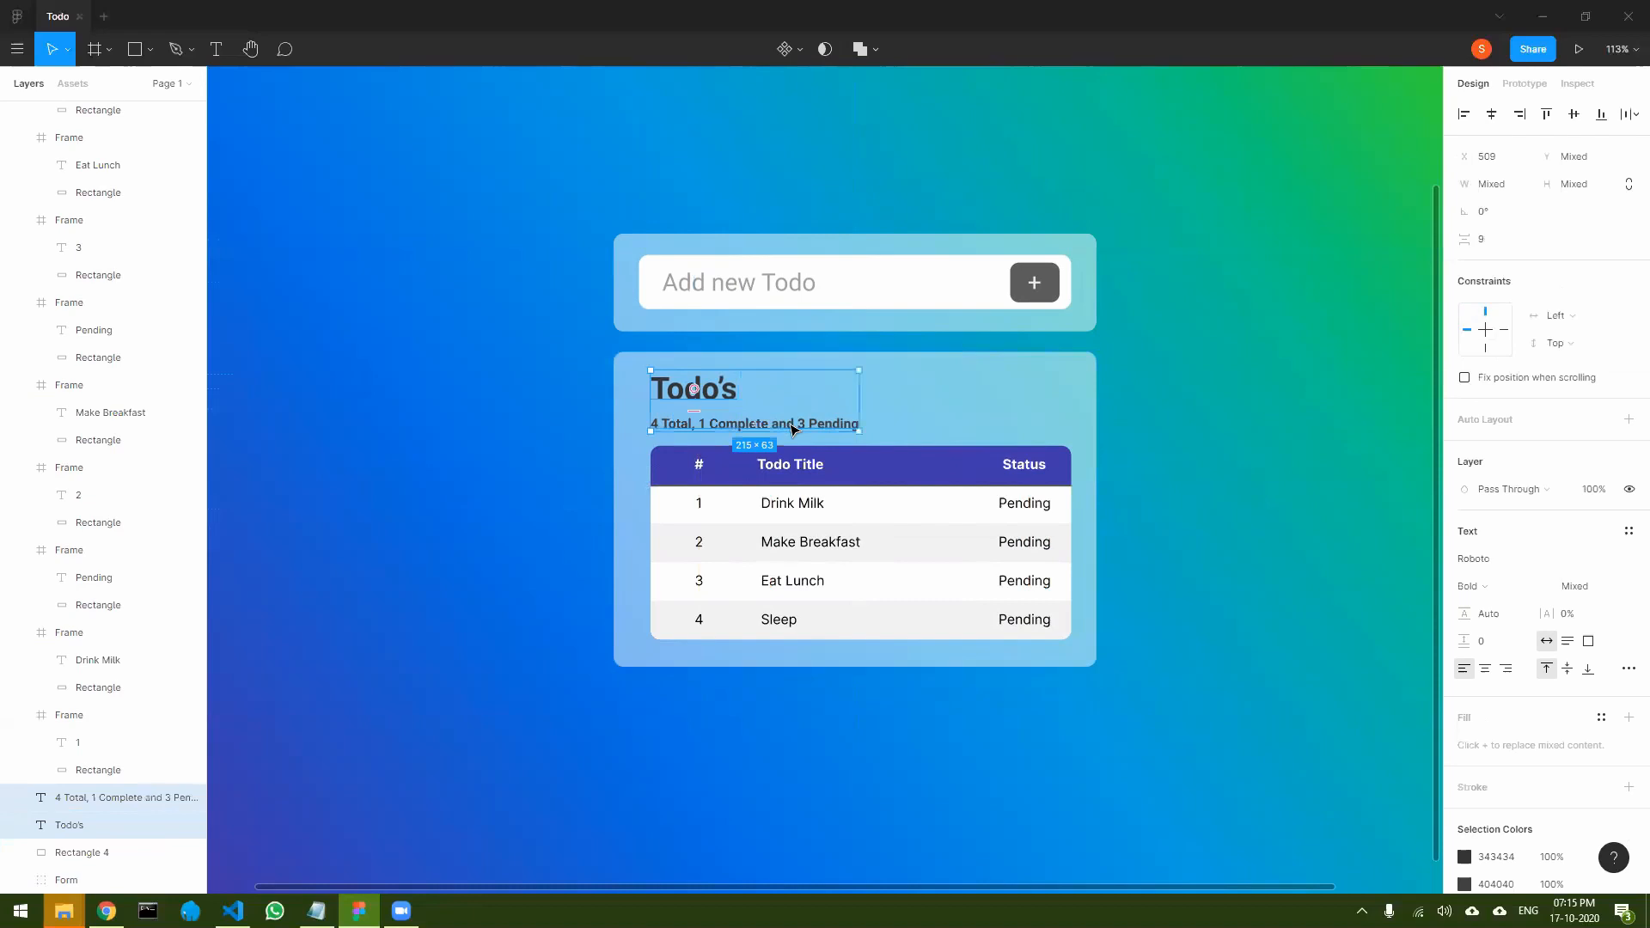
key("ctrl+g")
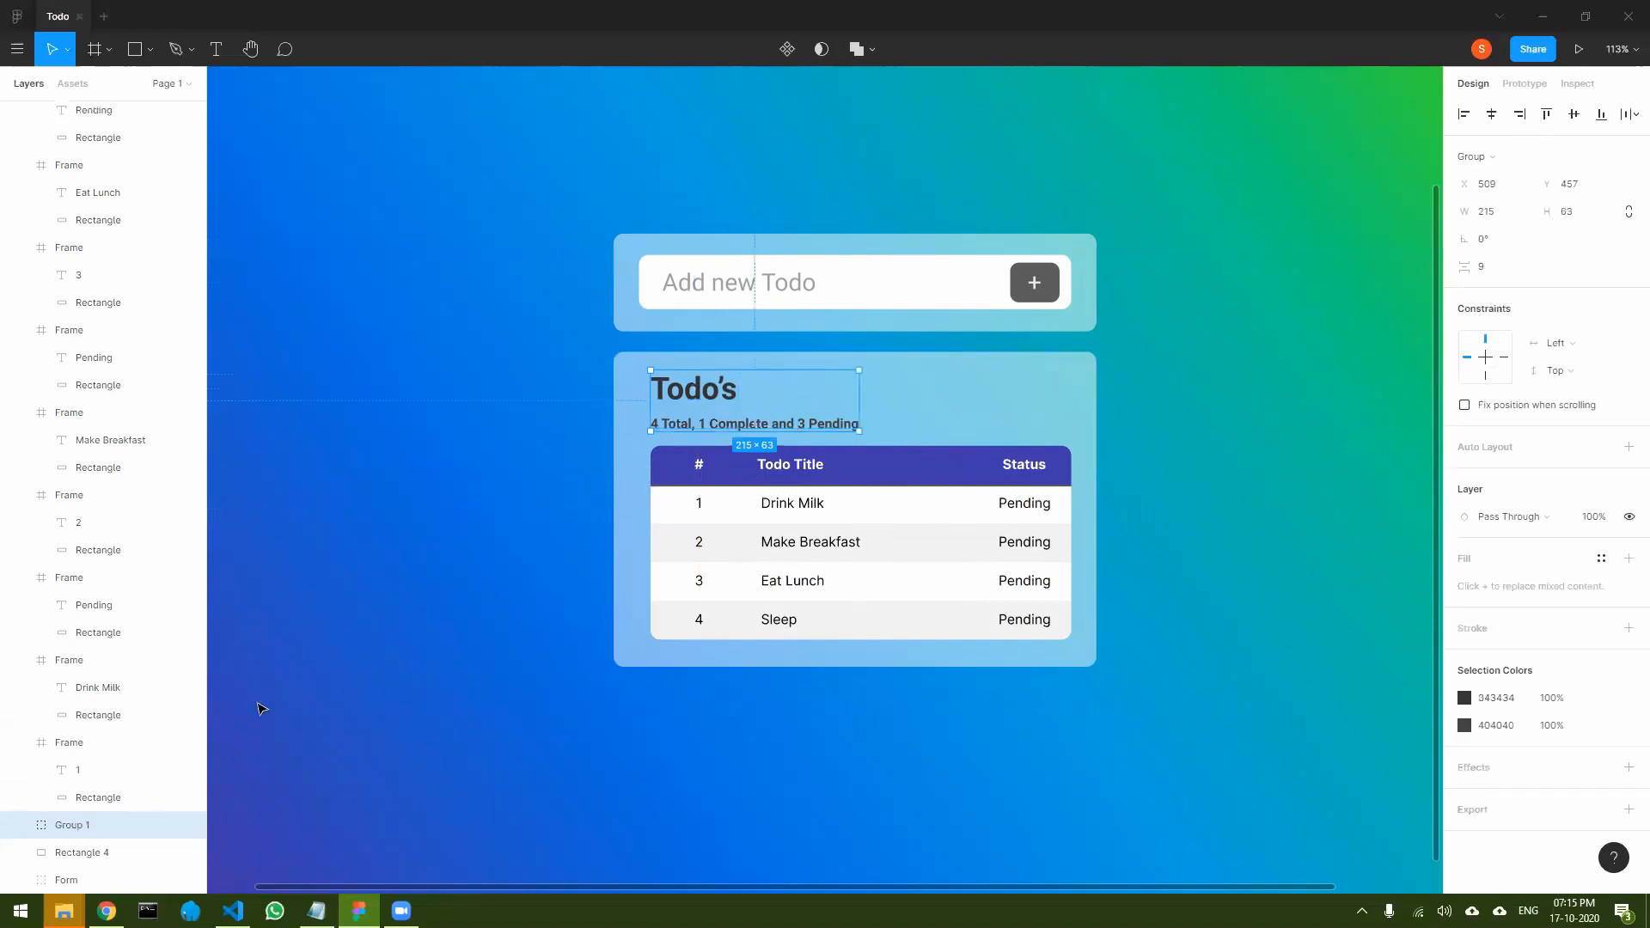
double_click(75, 826)
type("Heading")
key("Return")
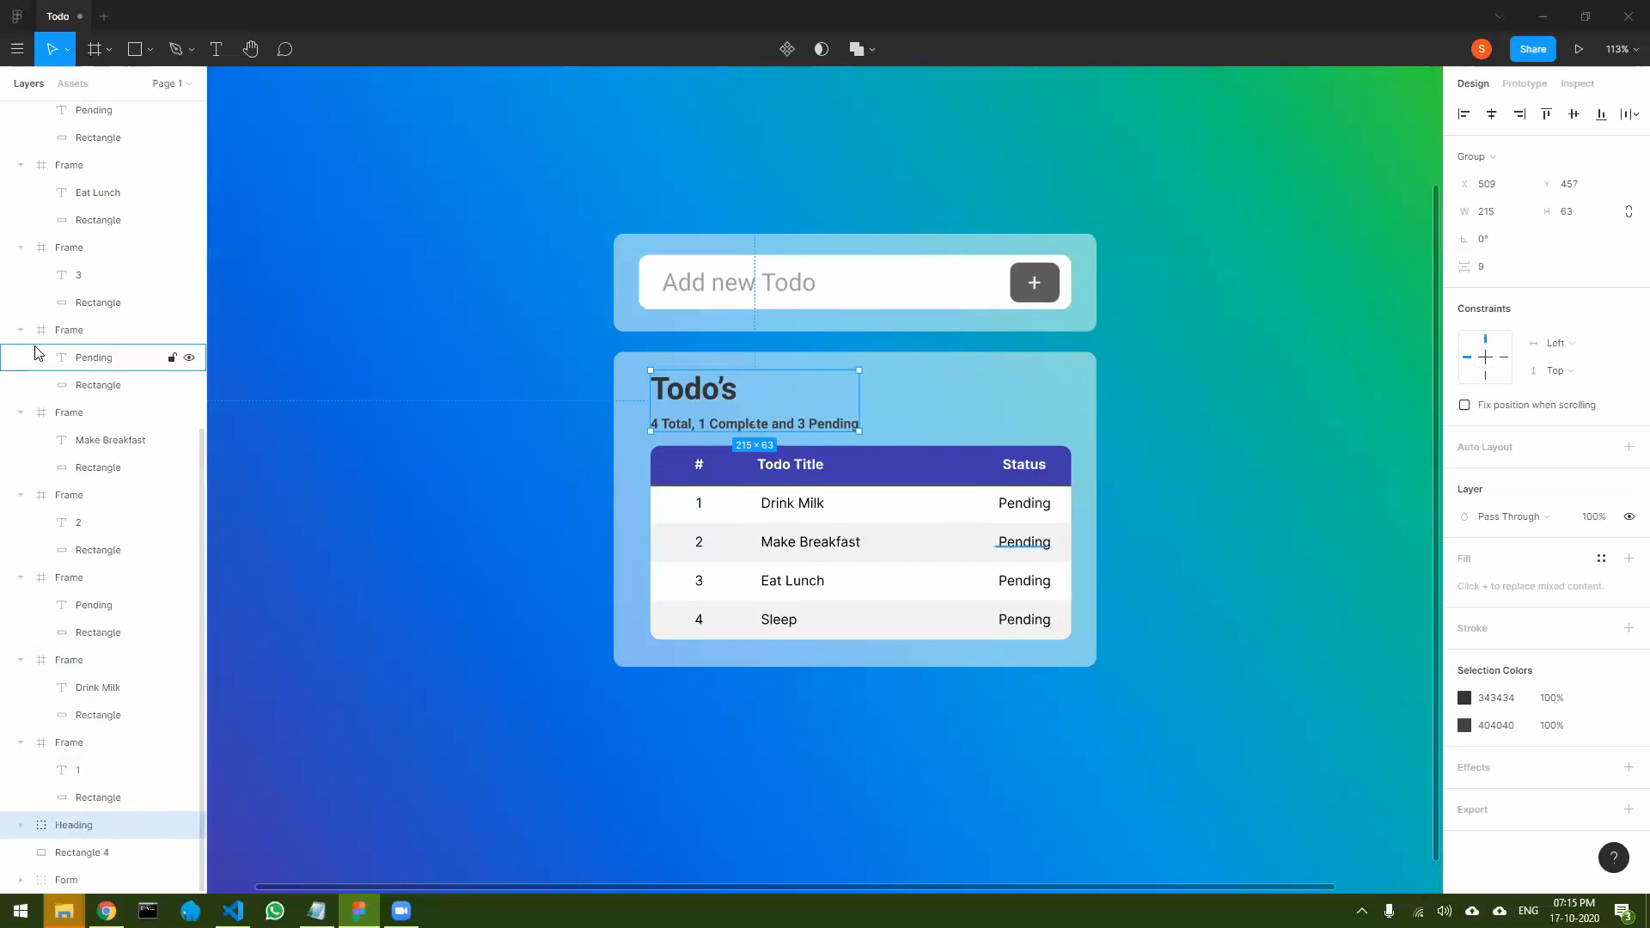
- Group all the cell frames of the todo table and rename the group Table
scroll(52, 344, "up", 5)
scroll(98, 303, "up", 1)
left_click(69, 146)
scroll(100, 402, "down", 5)
scroll(103, 413, "down", 1)
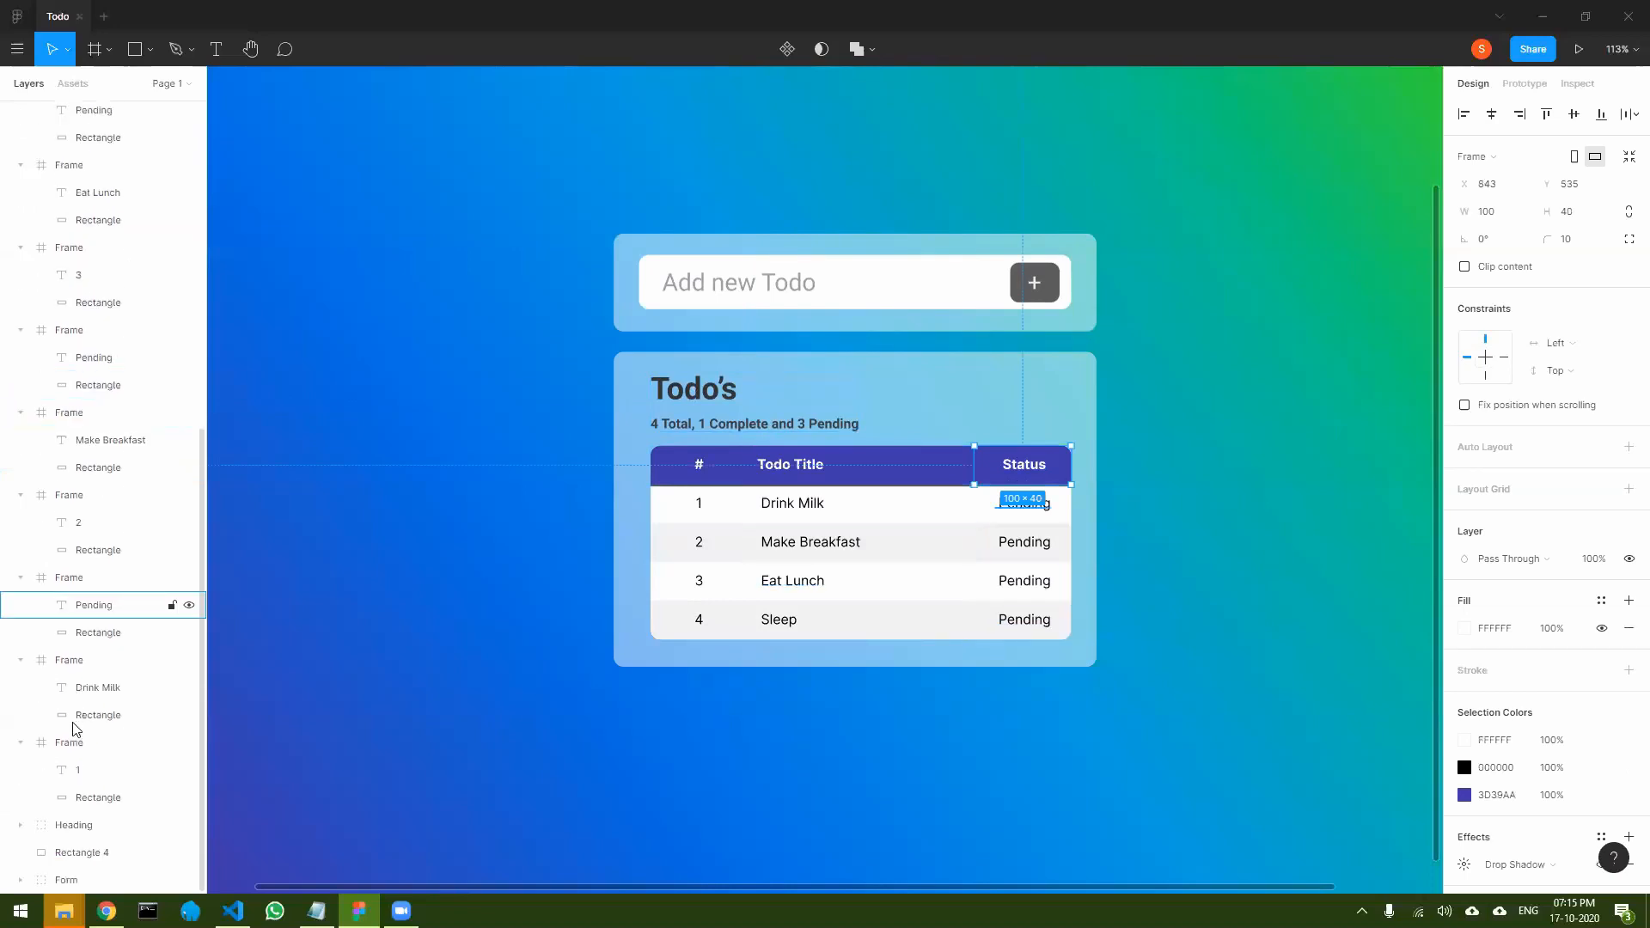
left_click(82, 744, "shift")
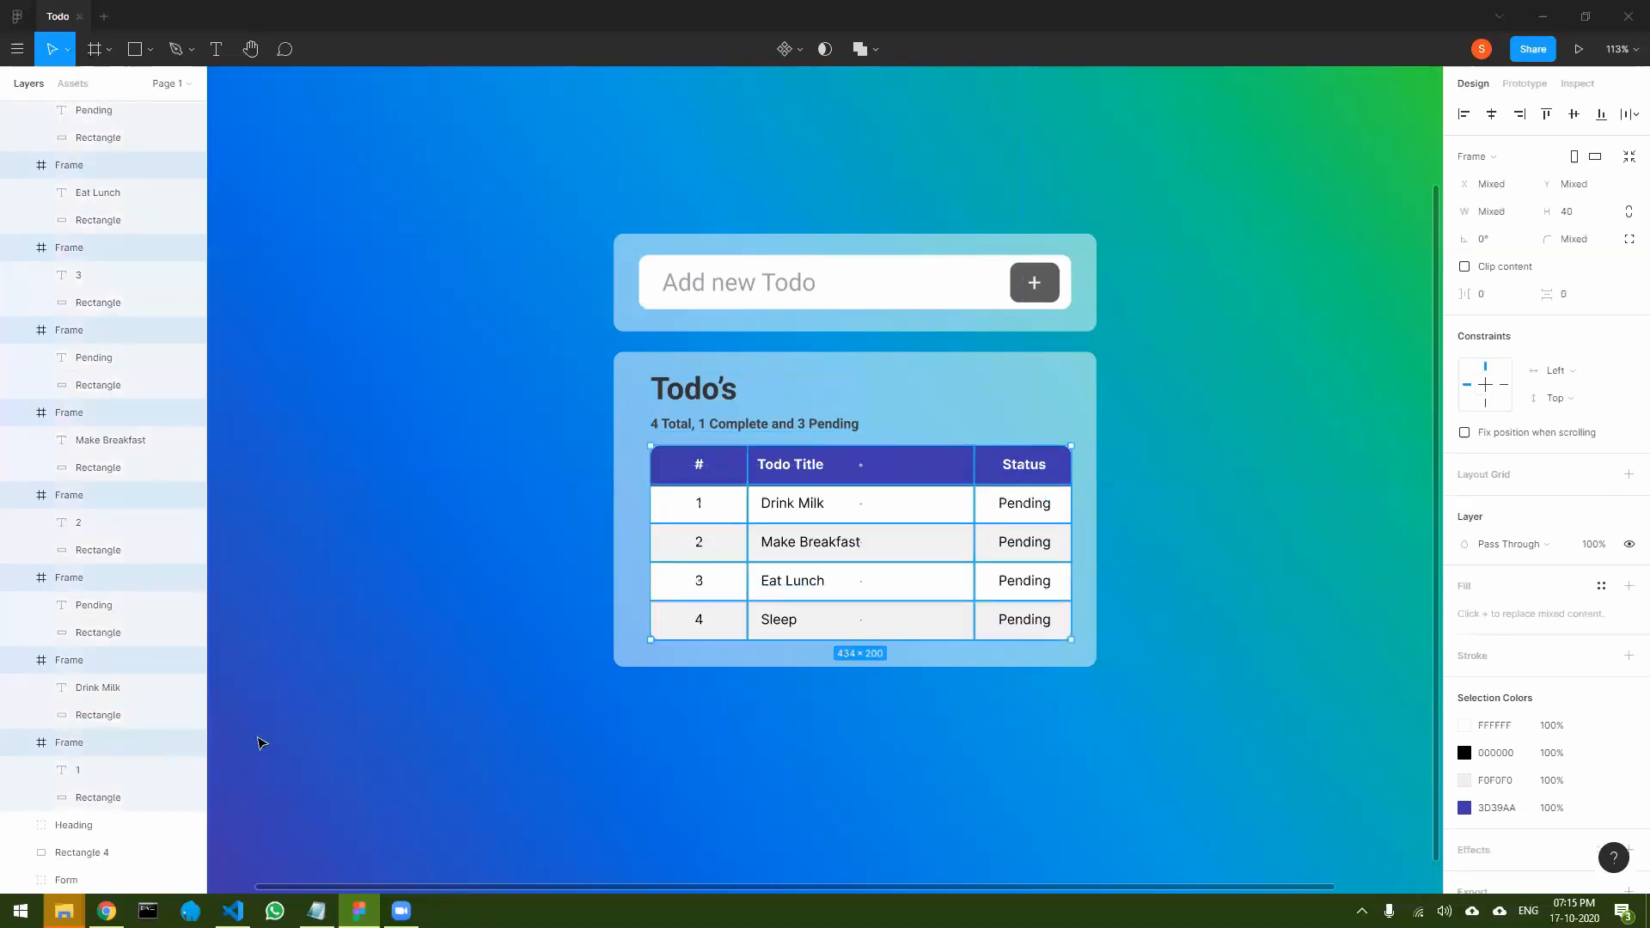
key("ctrl+g")
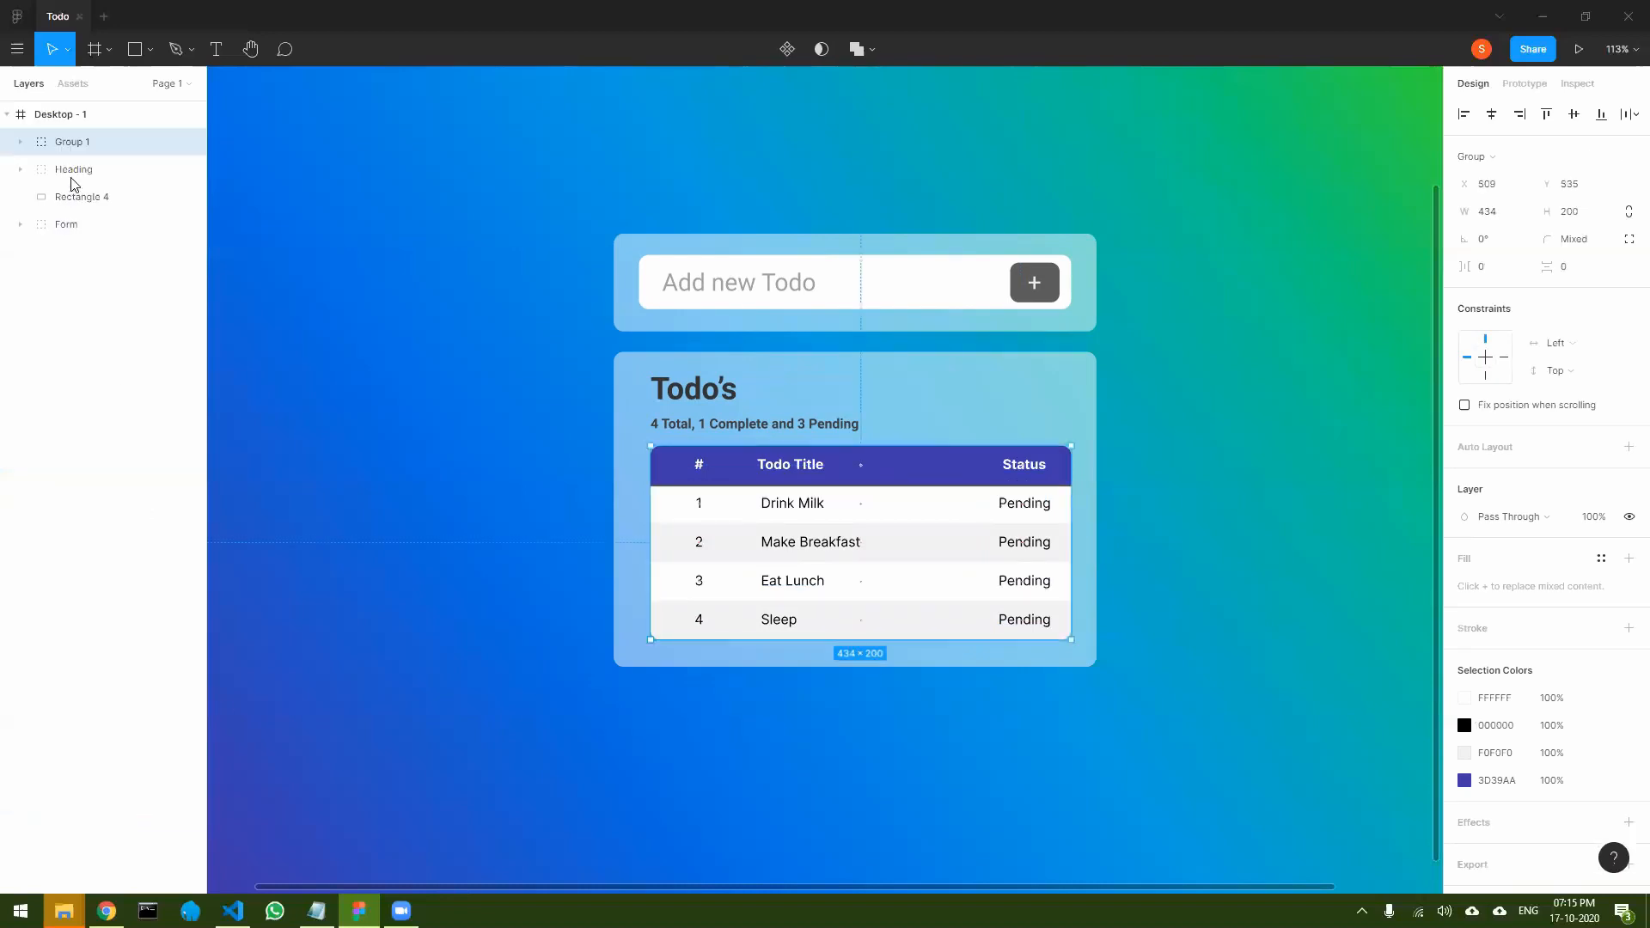
double_click(75, 144)
type("T")
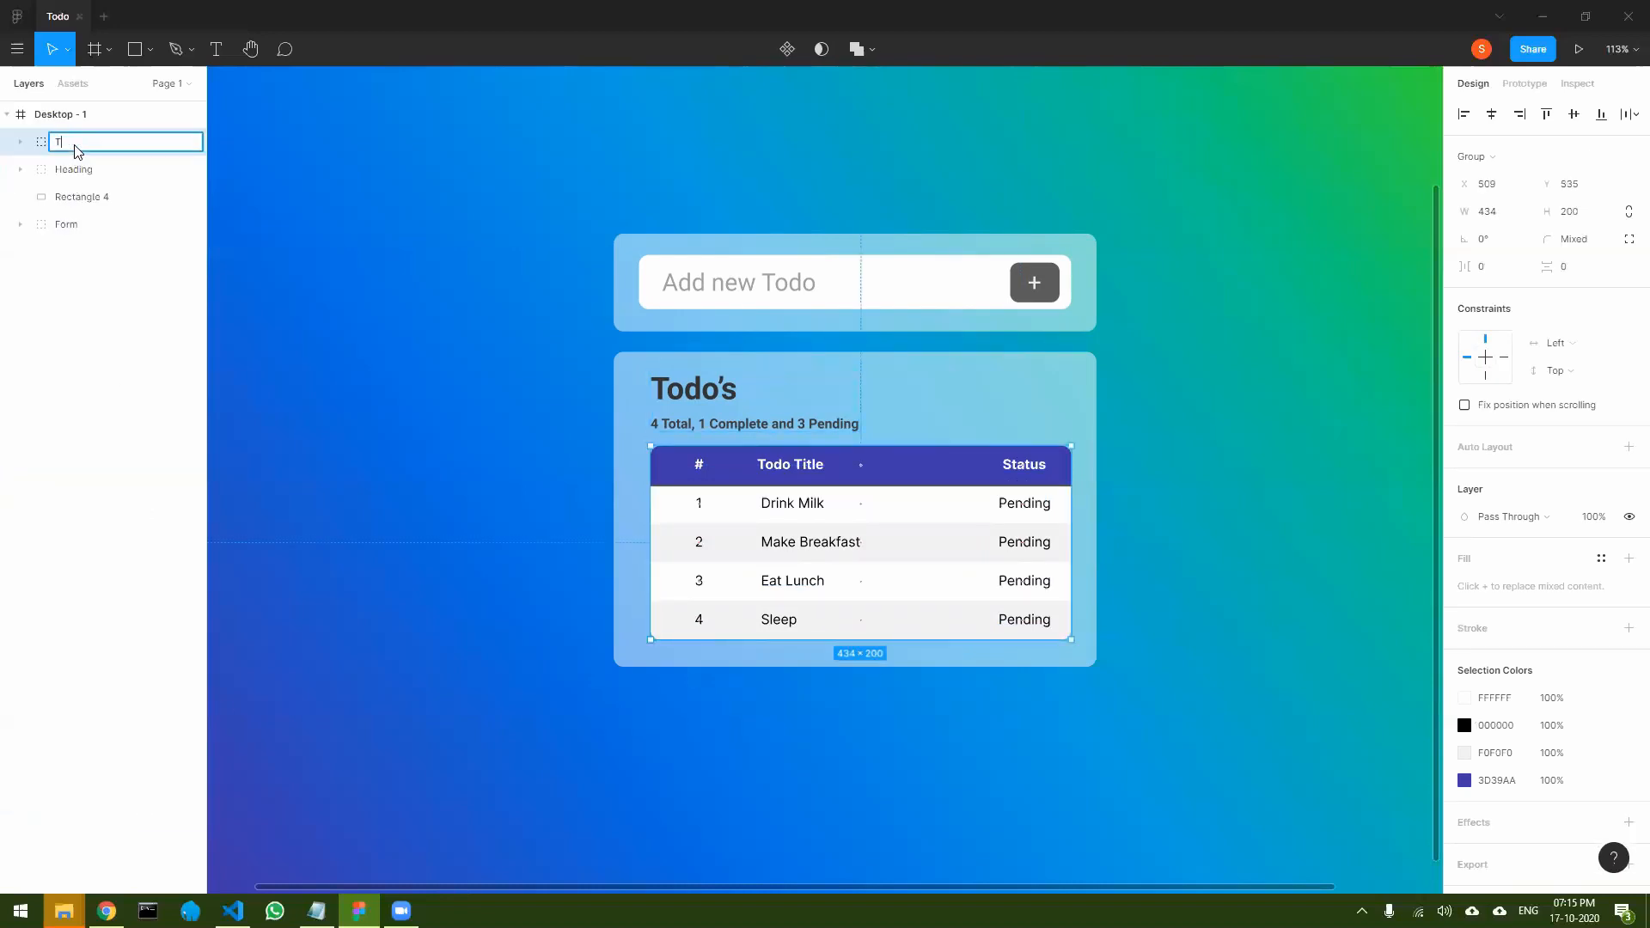
type("able")
key("Return")
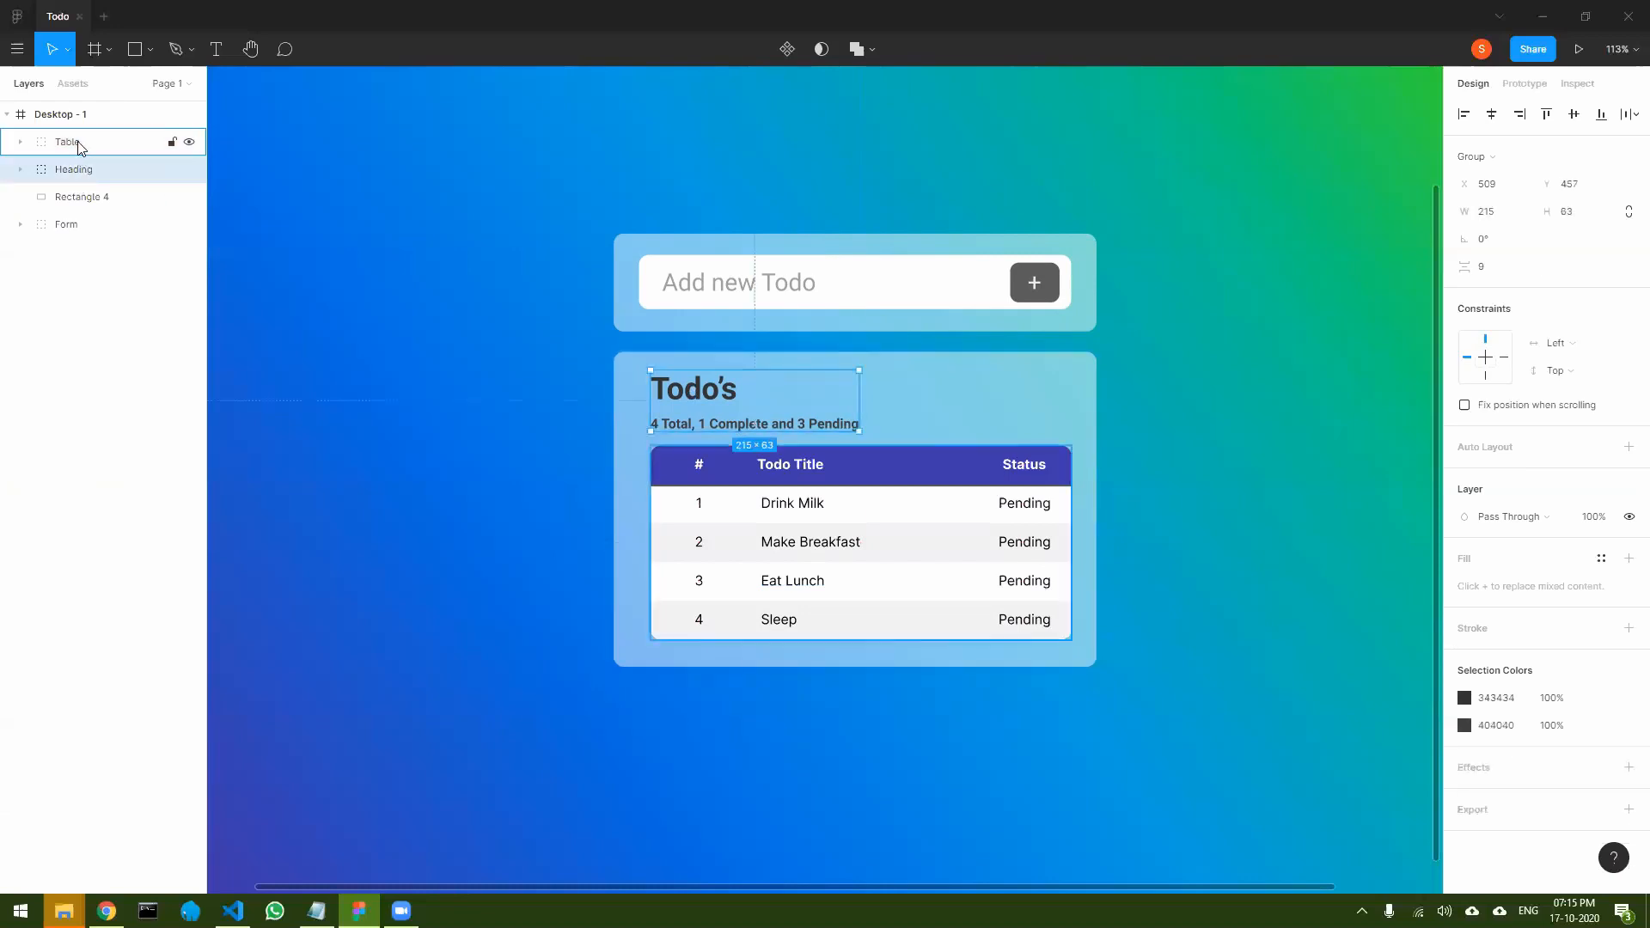
- Group the Table, the Heading and the card rectangle behind them, and rename the group Todo
left_click(90, 208)
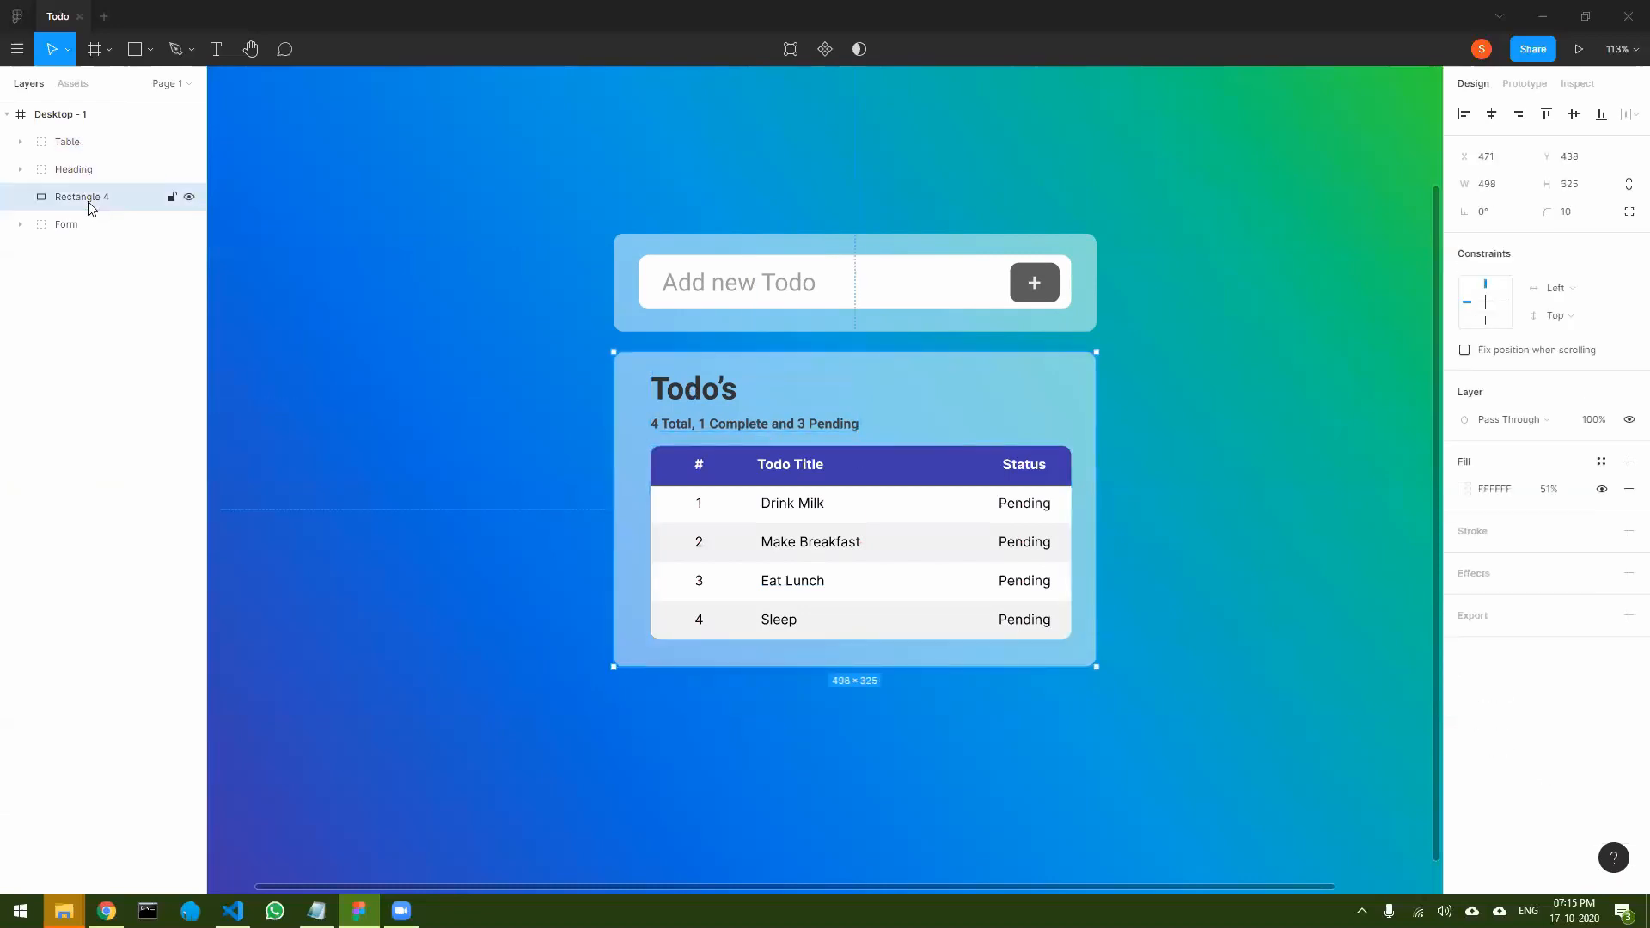
left_click(88, 176, "shift")
left_click(78, 143, "shift")
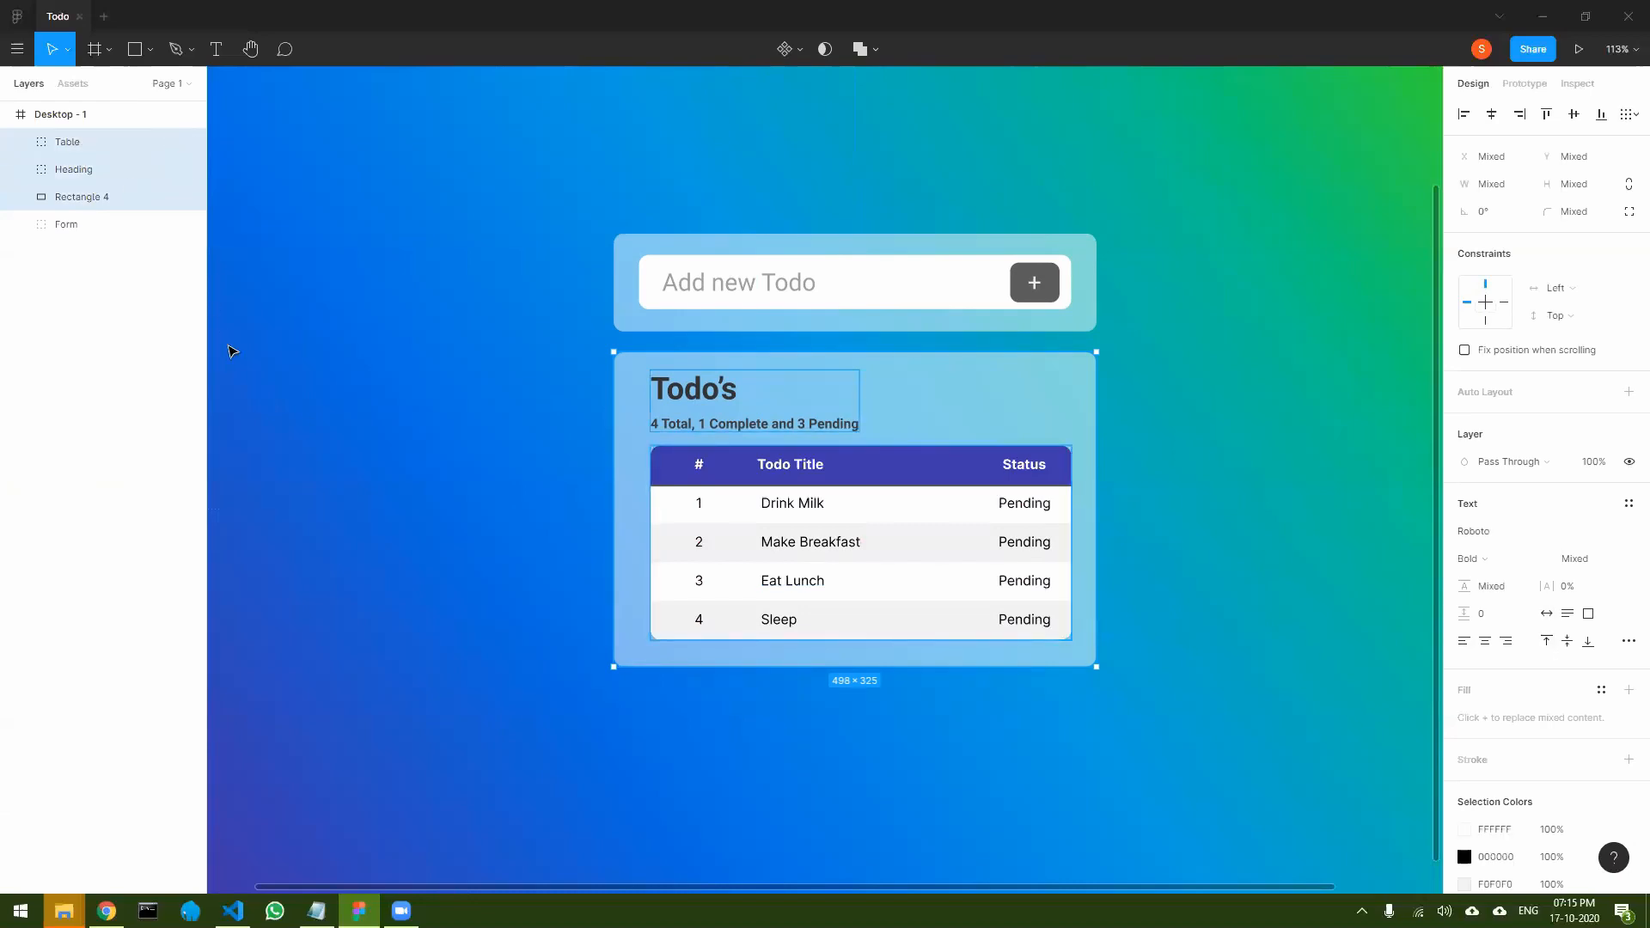
key("ctrl+g")
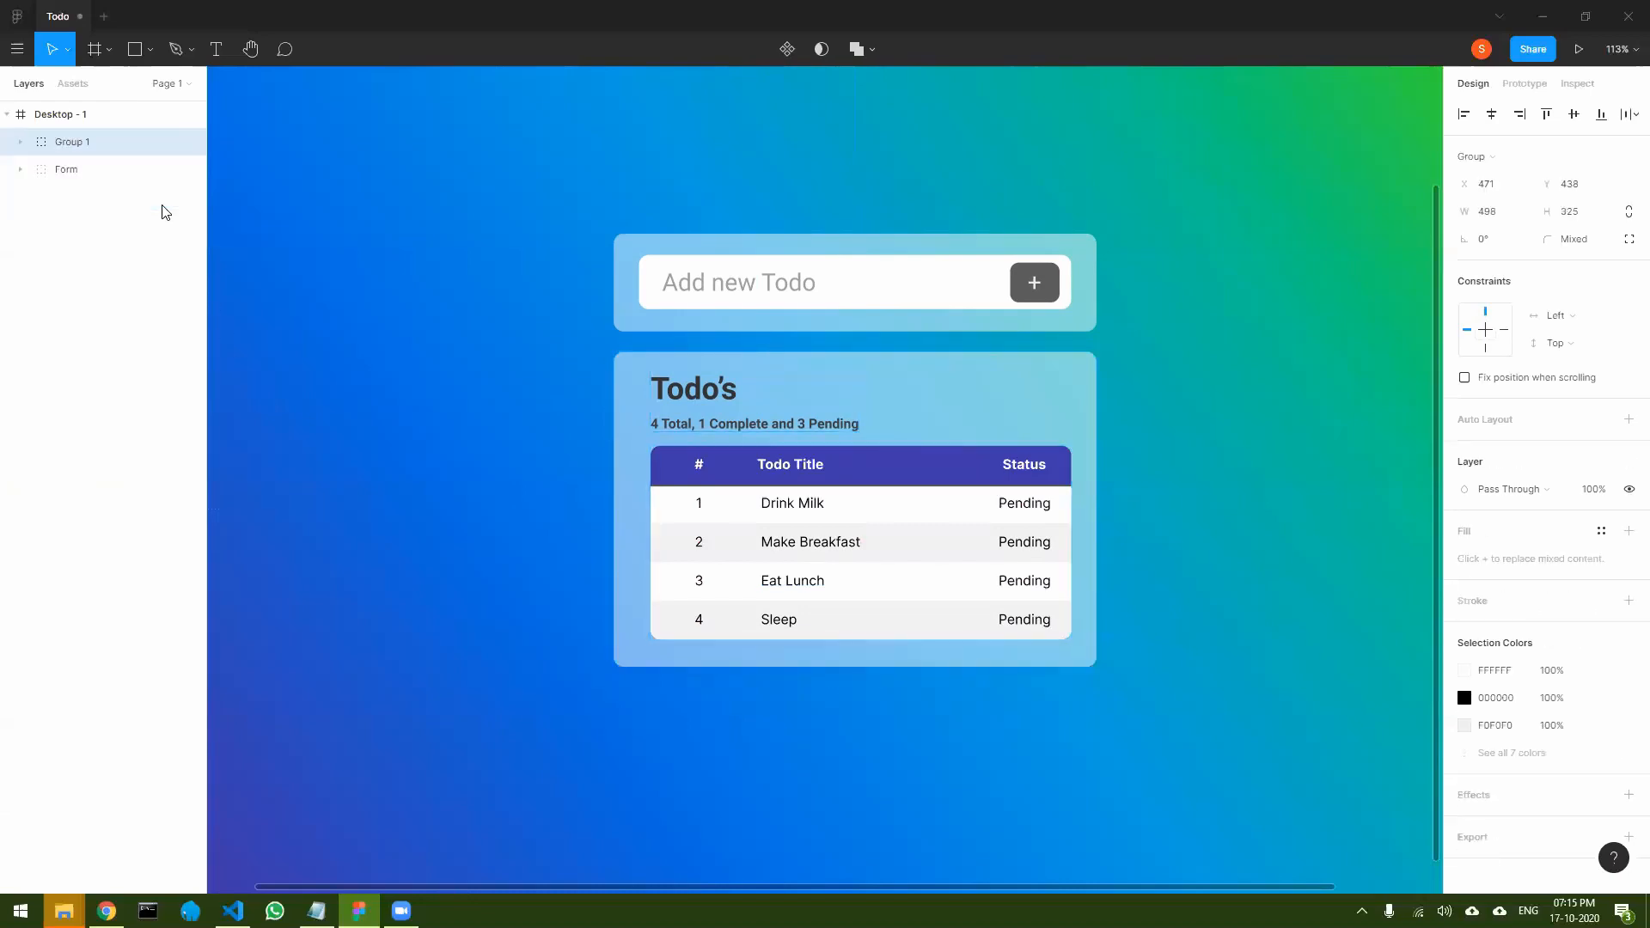
double_click(72, 143)
type("Todo")
key("Return")
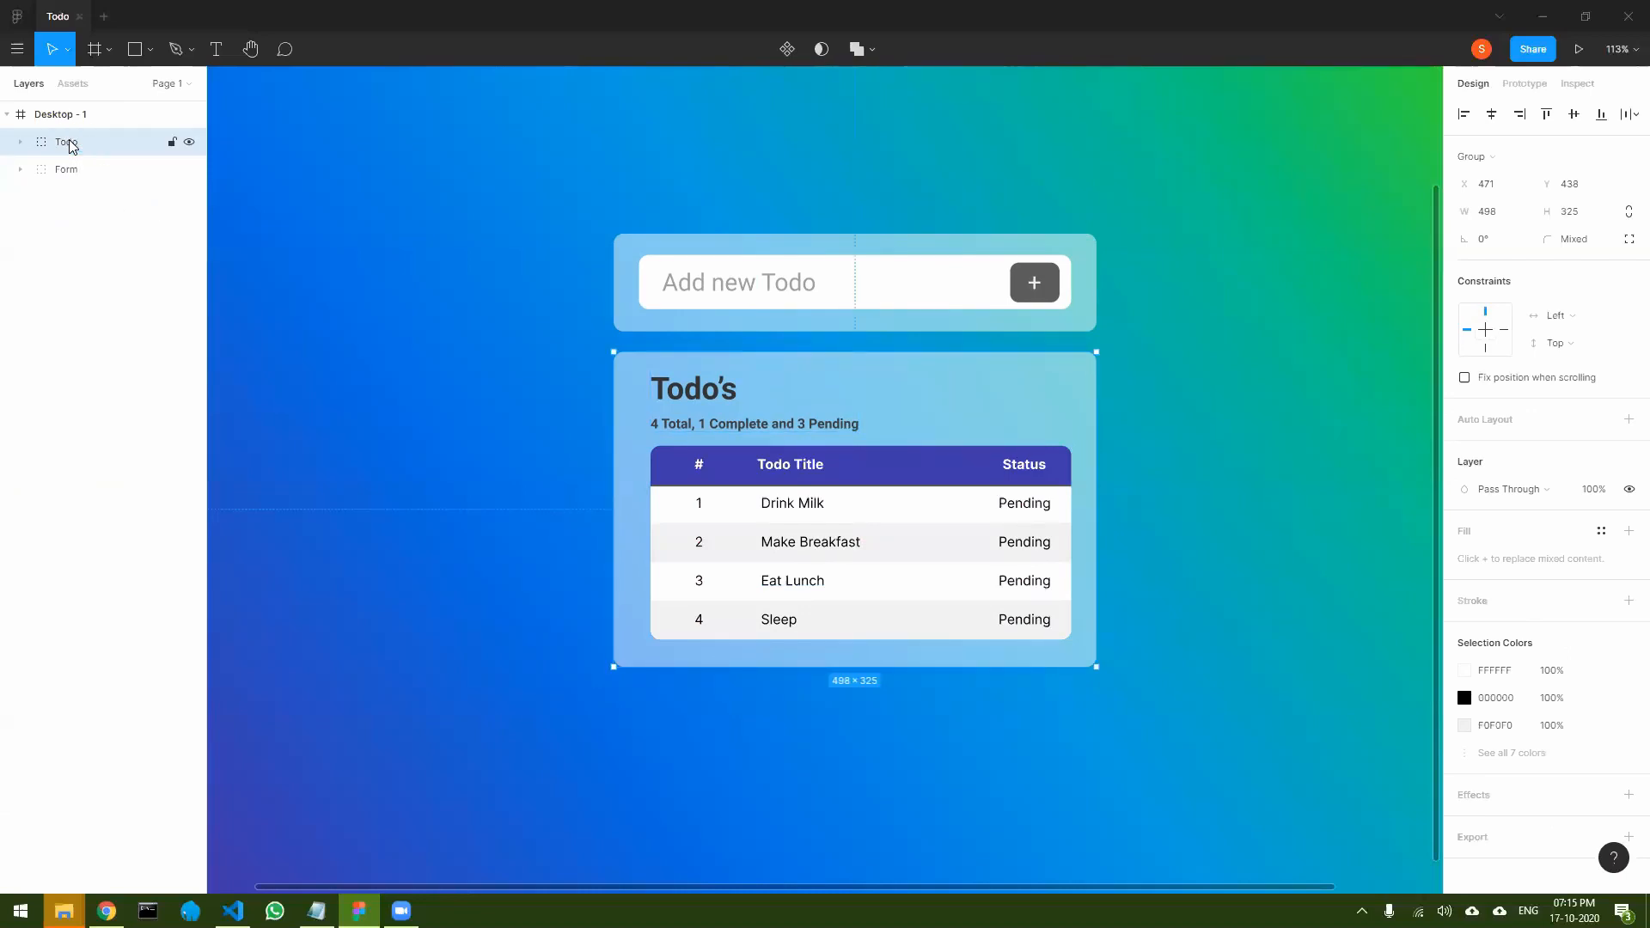
left_click(439, 374)
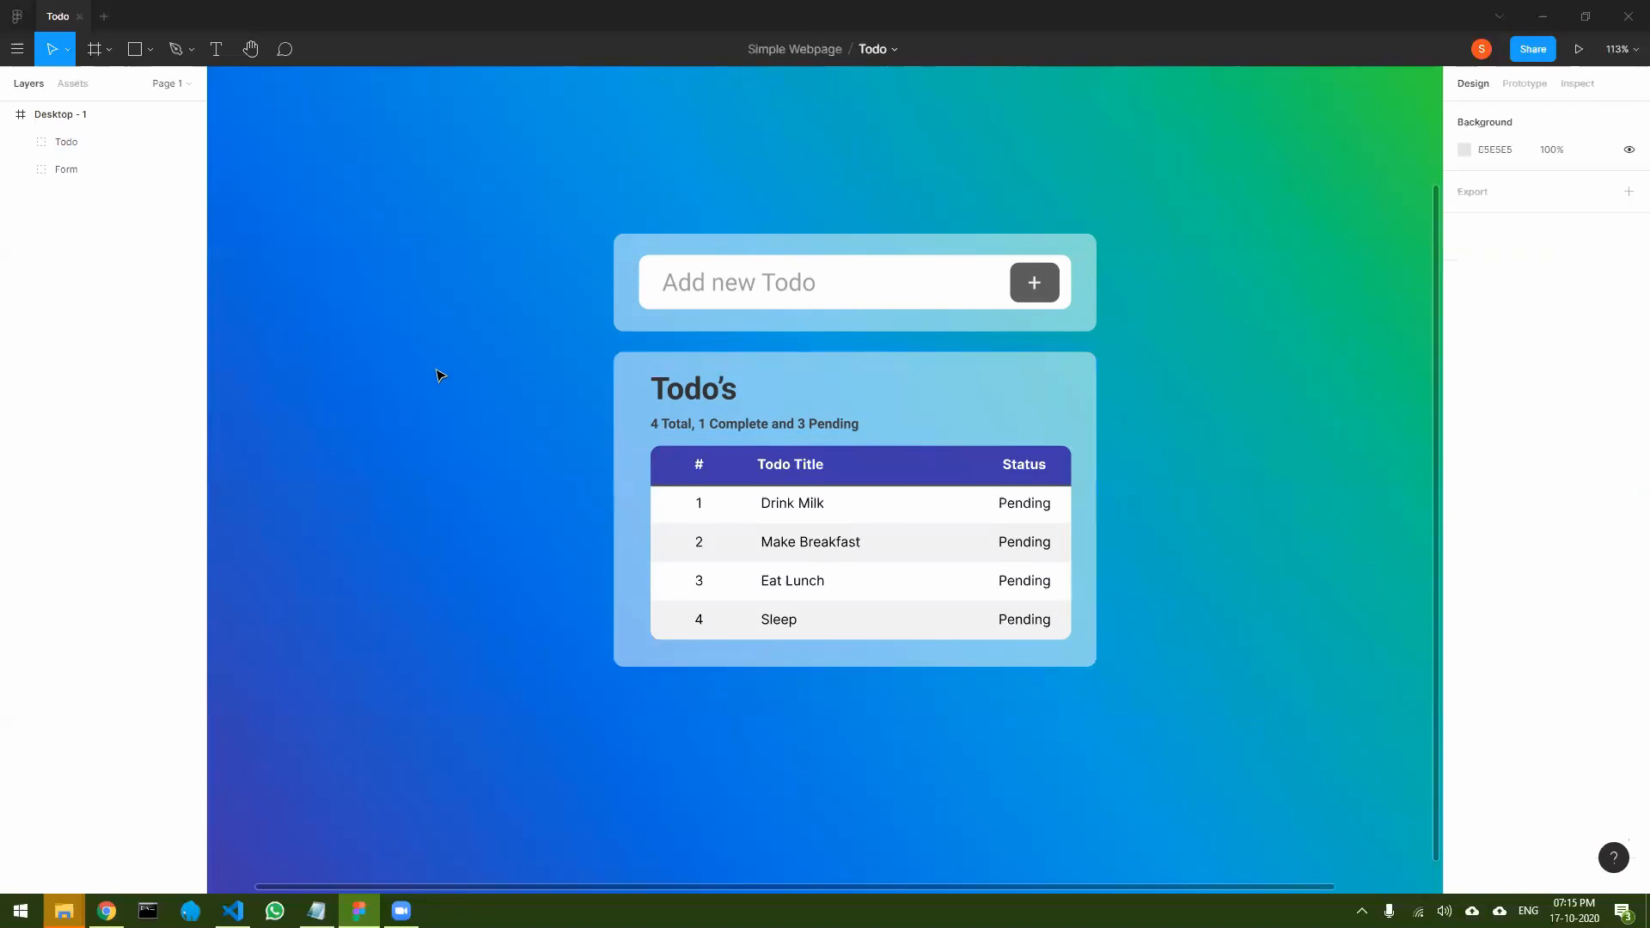
- Move the Form and Todo groups up together to centre them vertically on the page, with the Todo group at Y 410
left_click(74, 171)
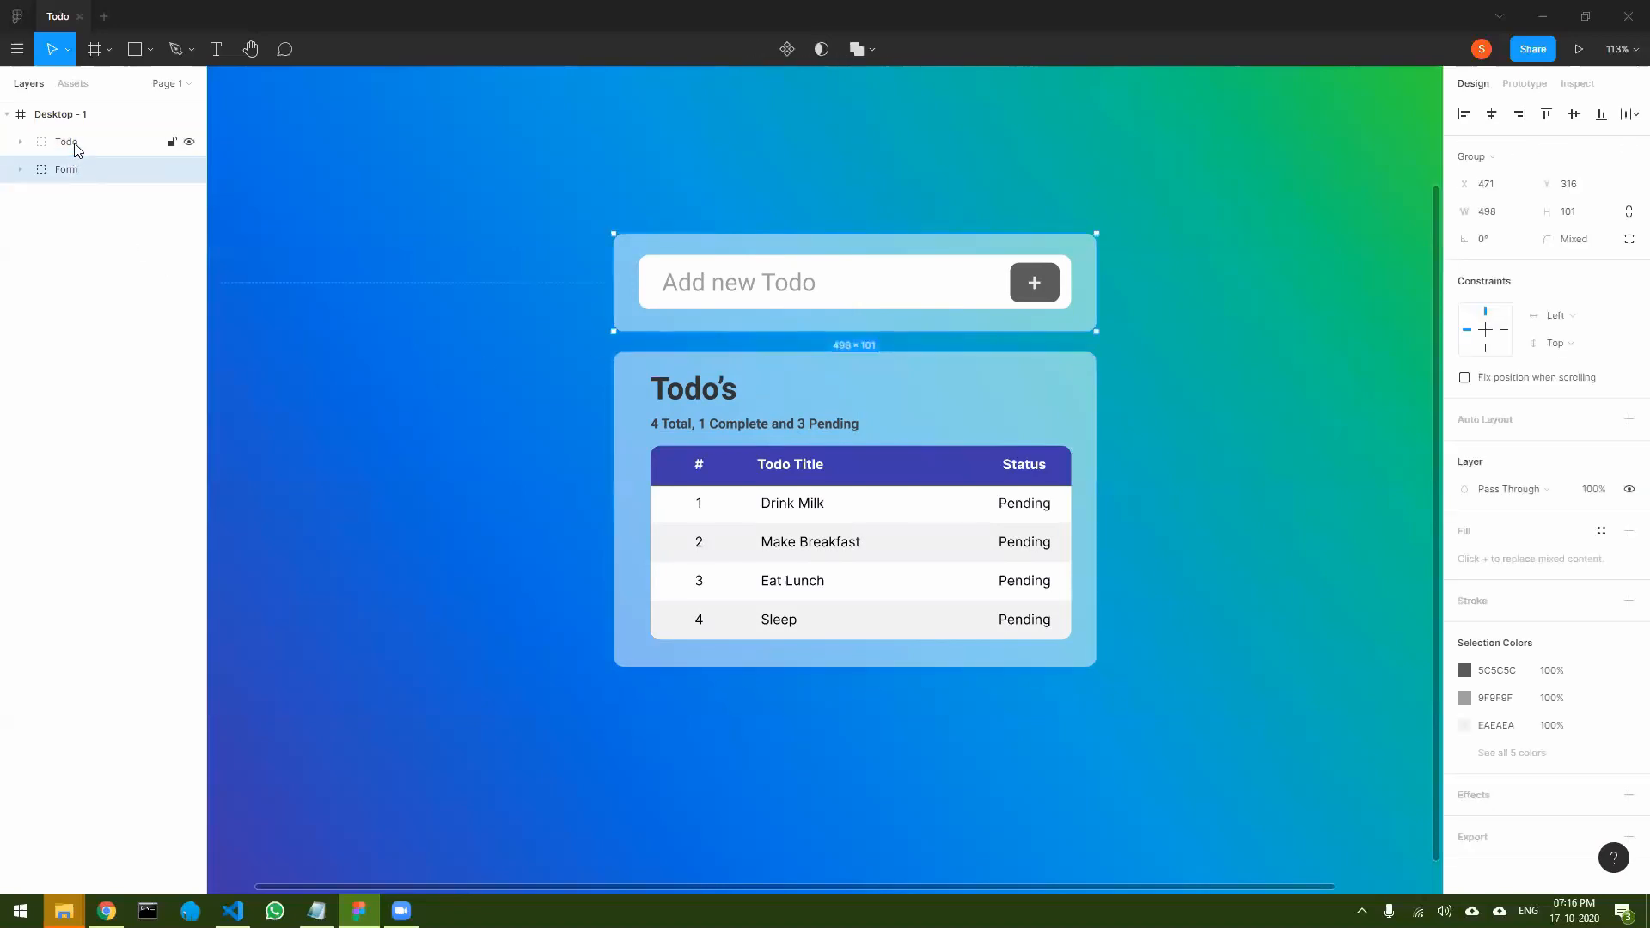
left_click(838, 391)
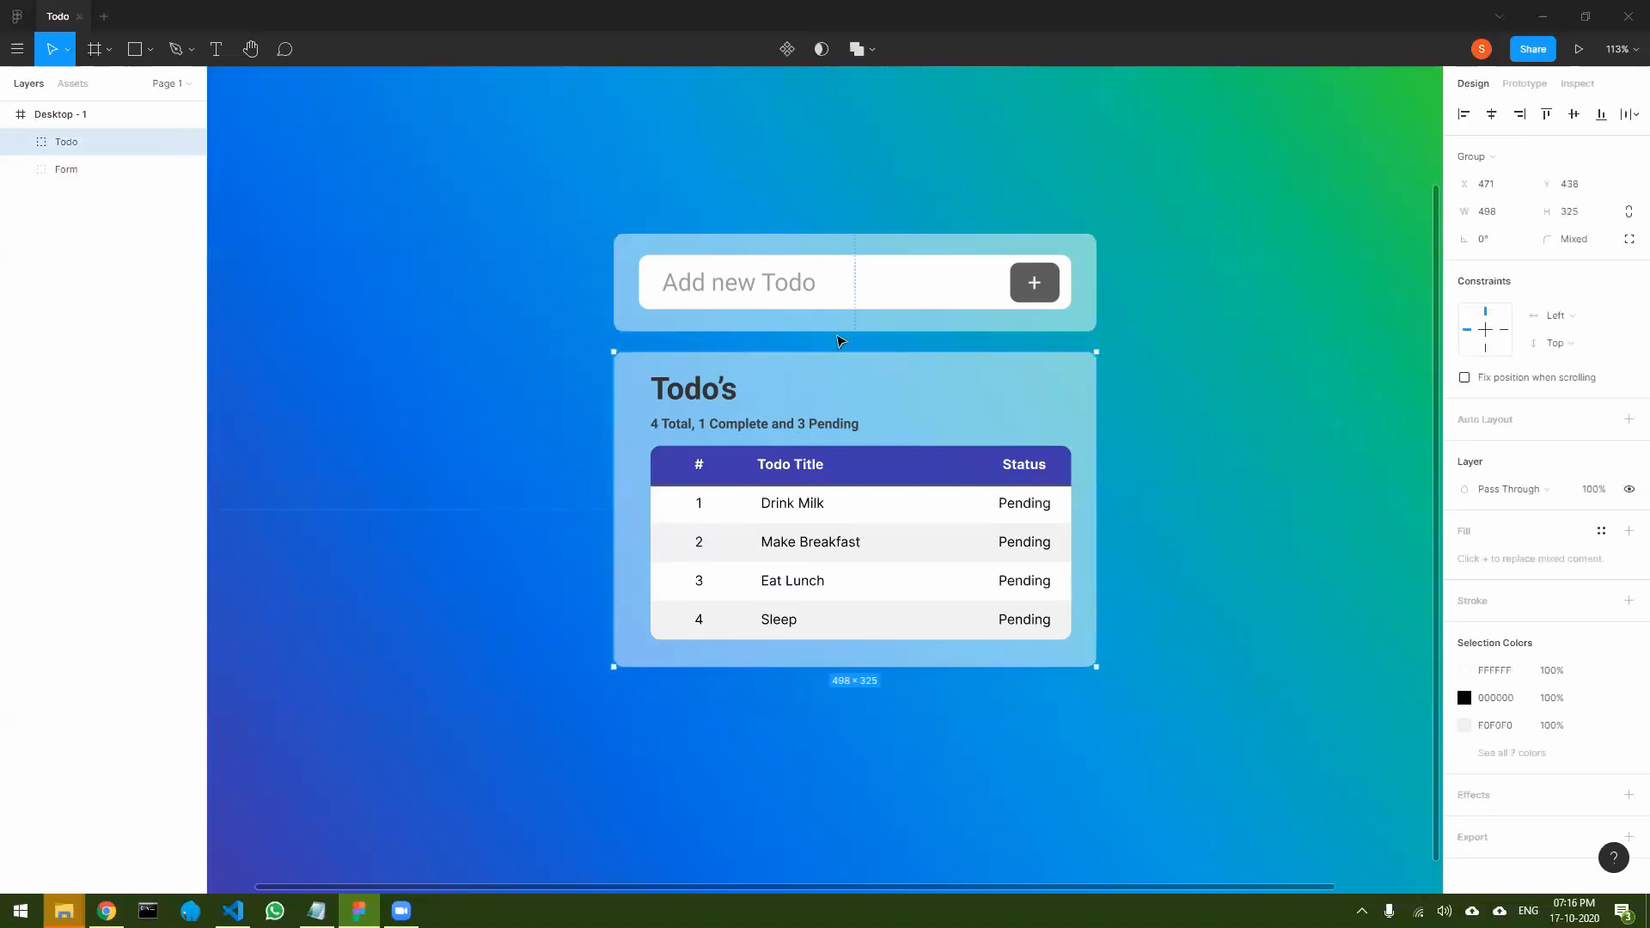
left_click(839, 329, "shift")
scroll(839, 329, "down", 3)
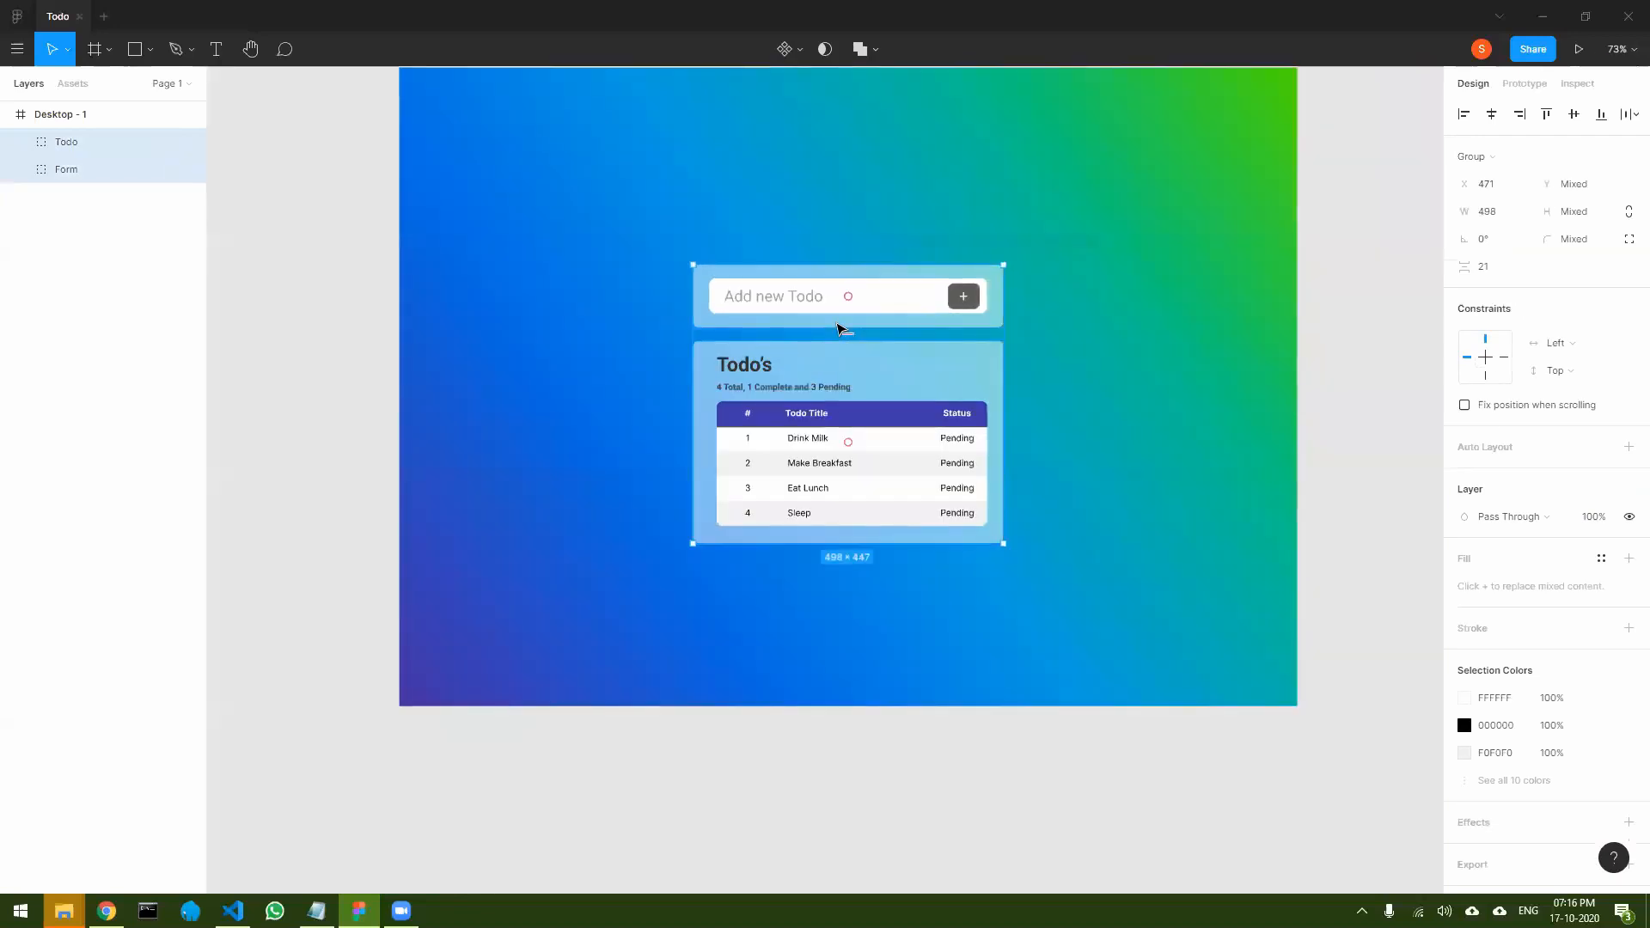
scroll(1126, 420, "up", 3)
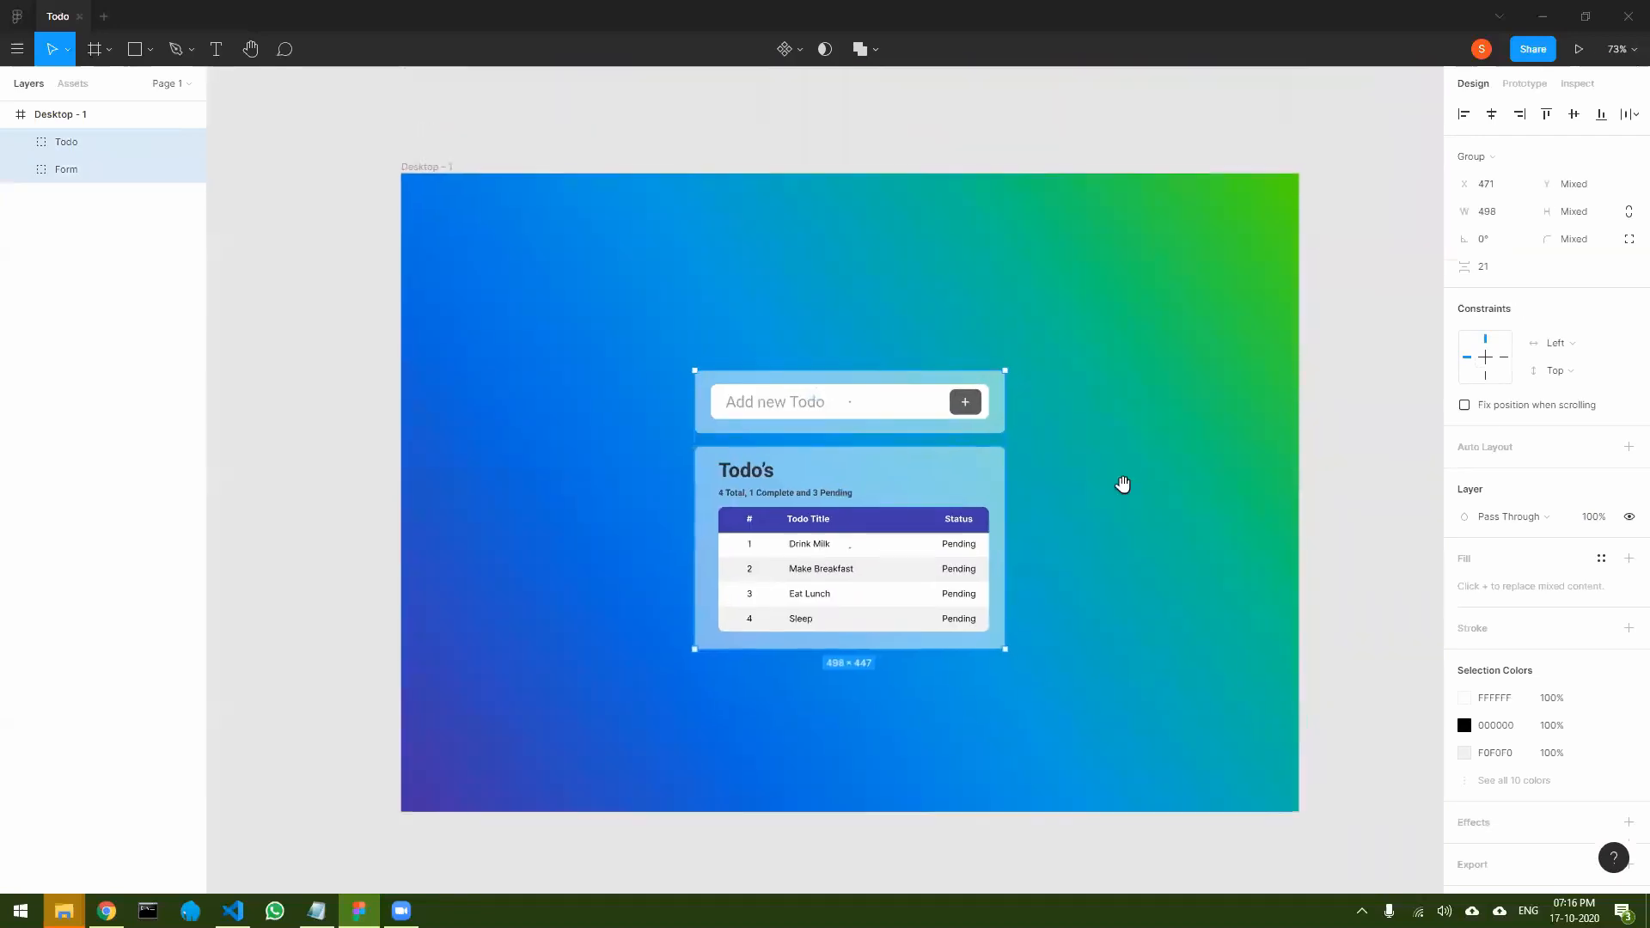
left_click_drag(869, 474, 869, 457)
left_click_drag(872, 458, 869, 453)
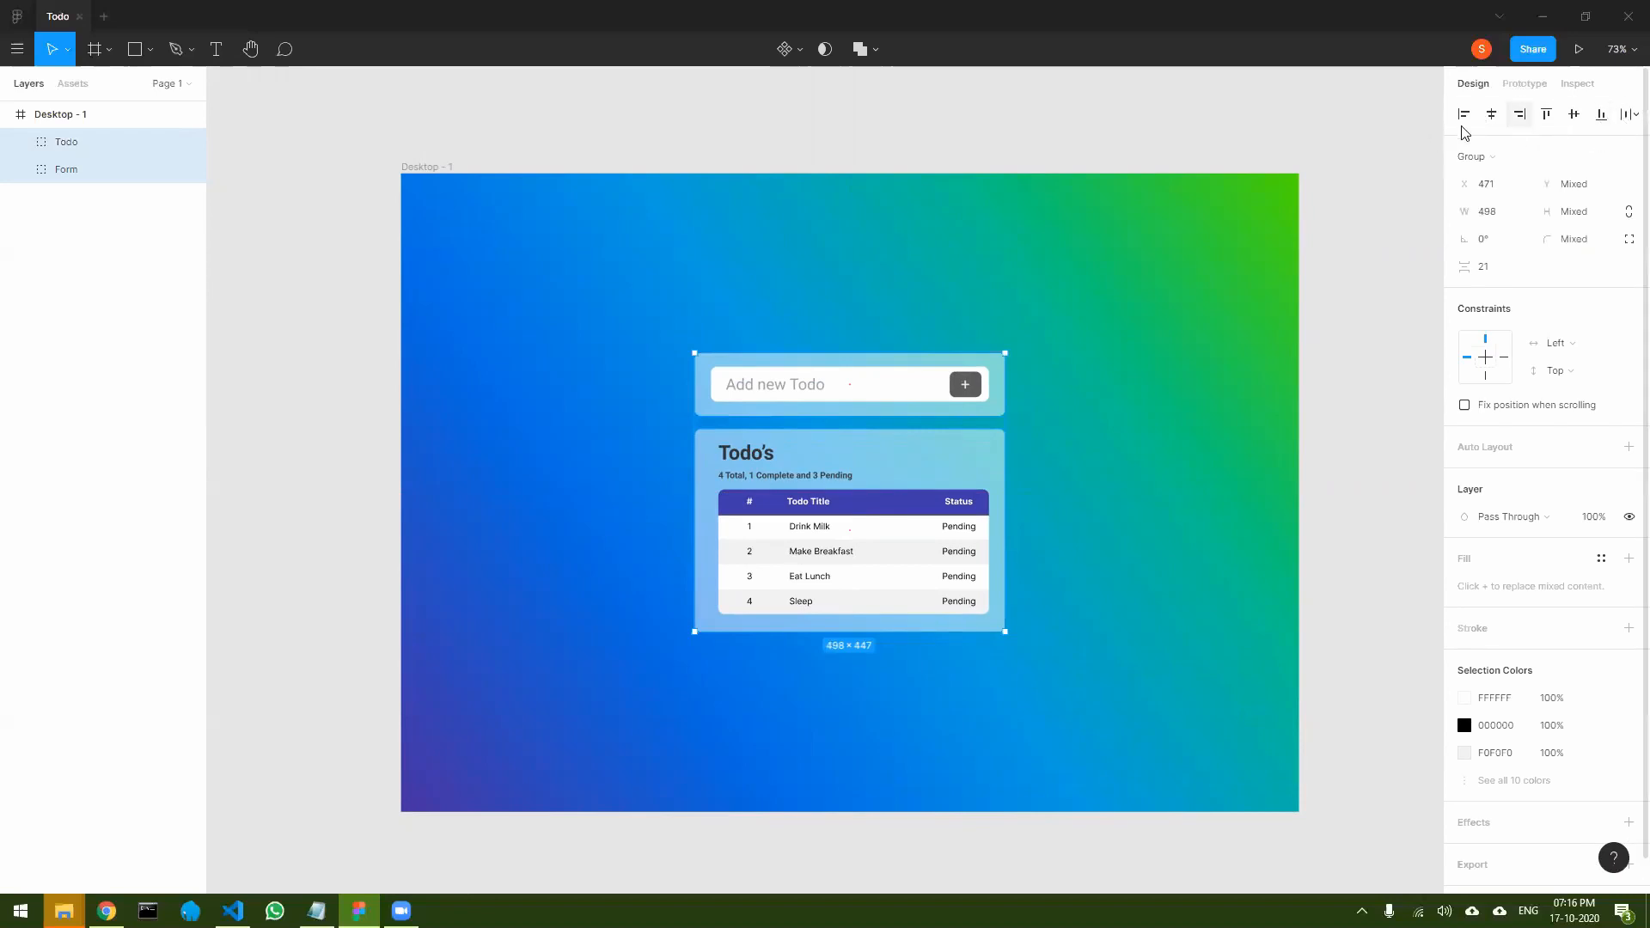
left_click(1354, 619)
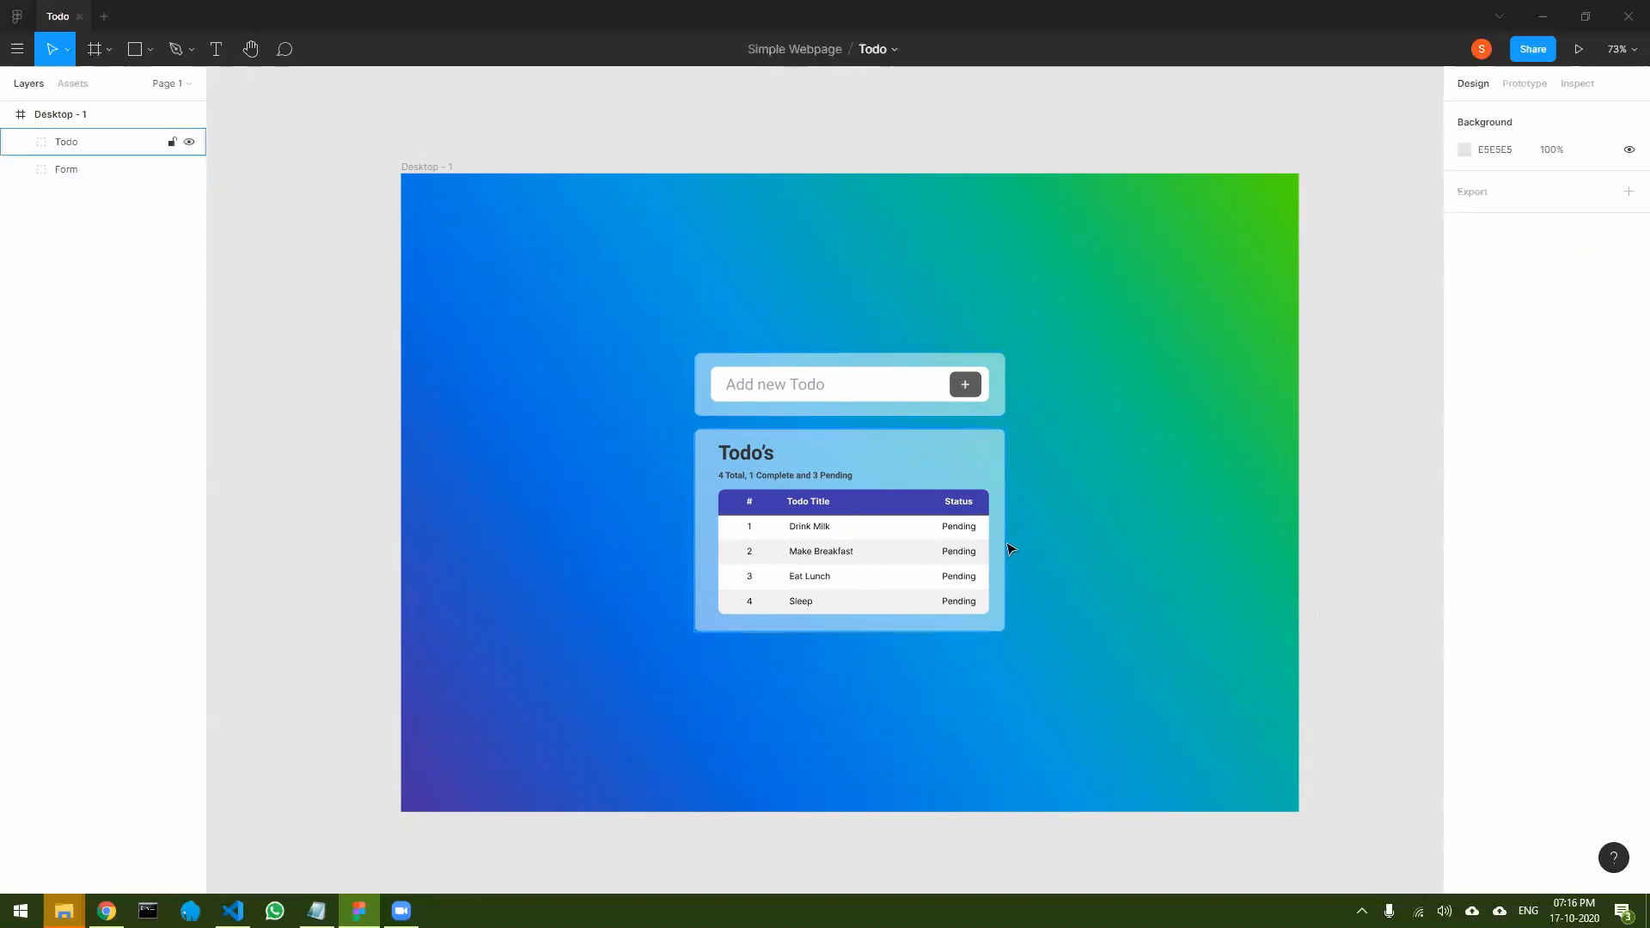
- Move the Table group inside the Todo card to X 503, Y 512, centring it horizontally in the card
scroll(1011, 546, "up", 5)
scroll(1011, 547, "up", 1)
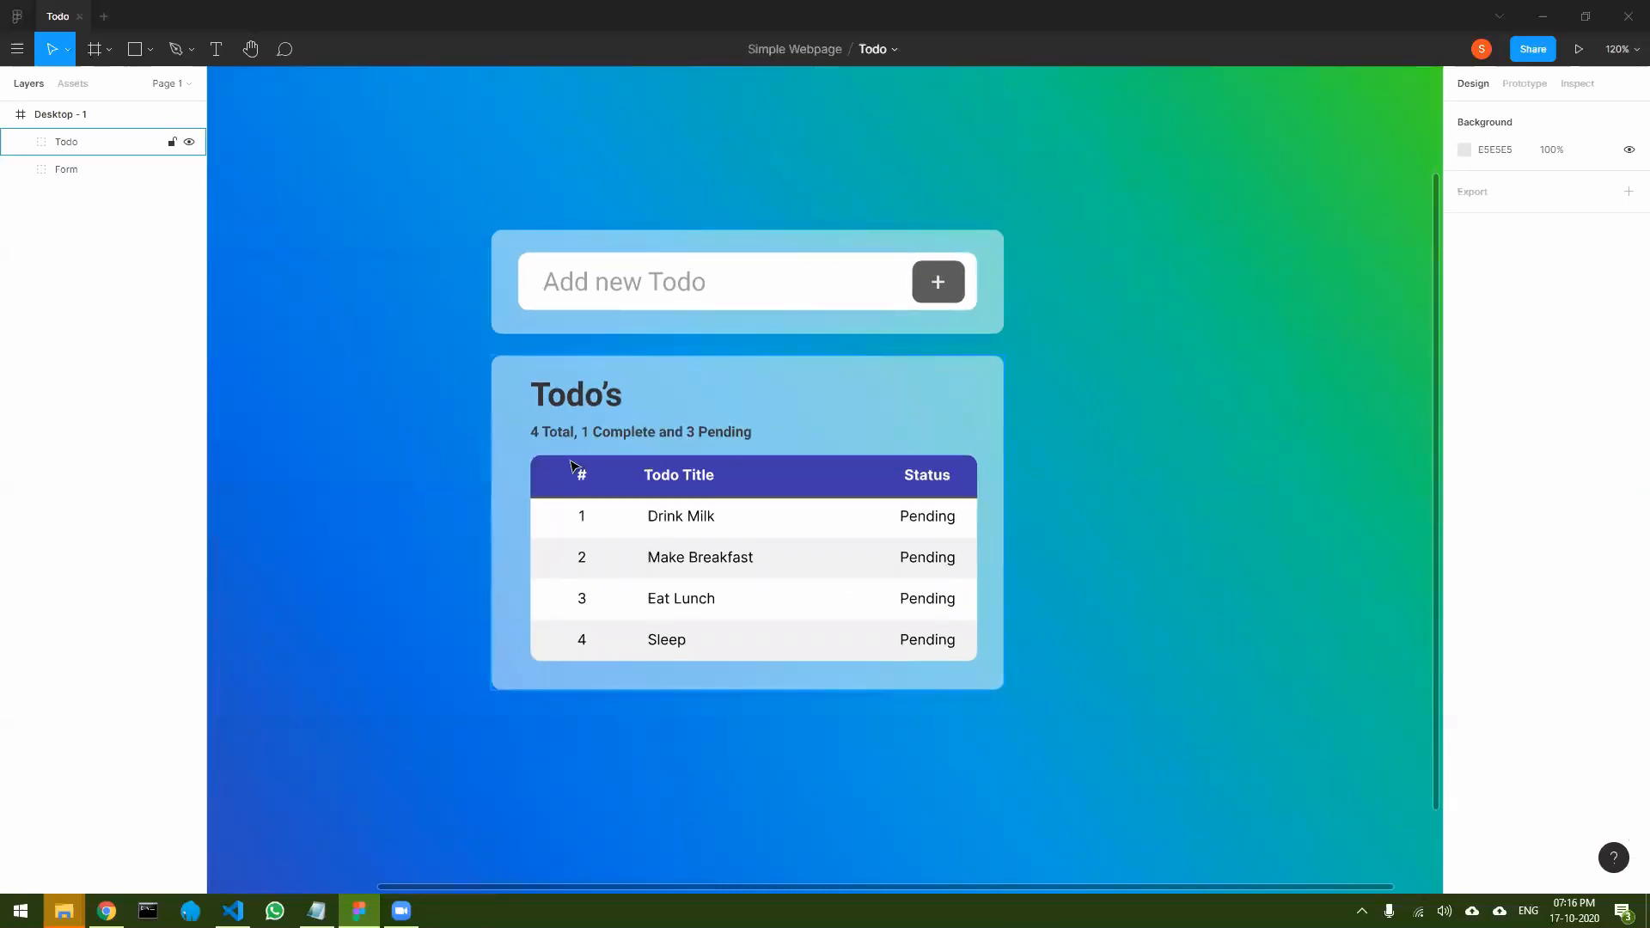
left_click(932, 483)
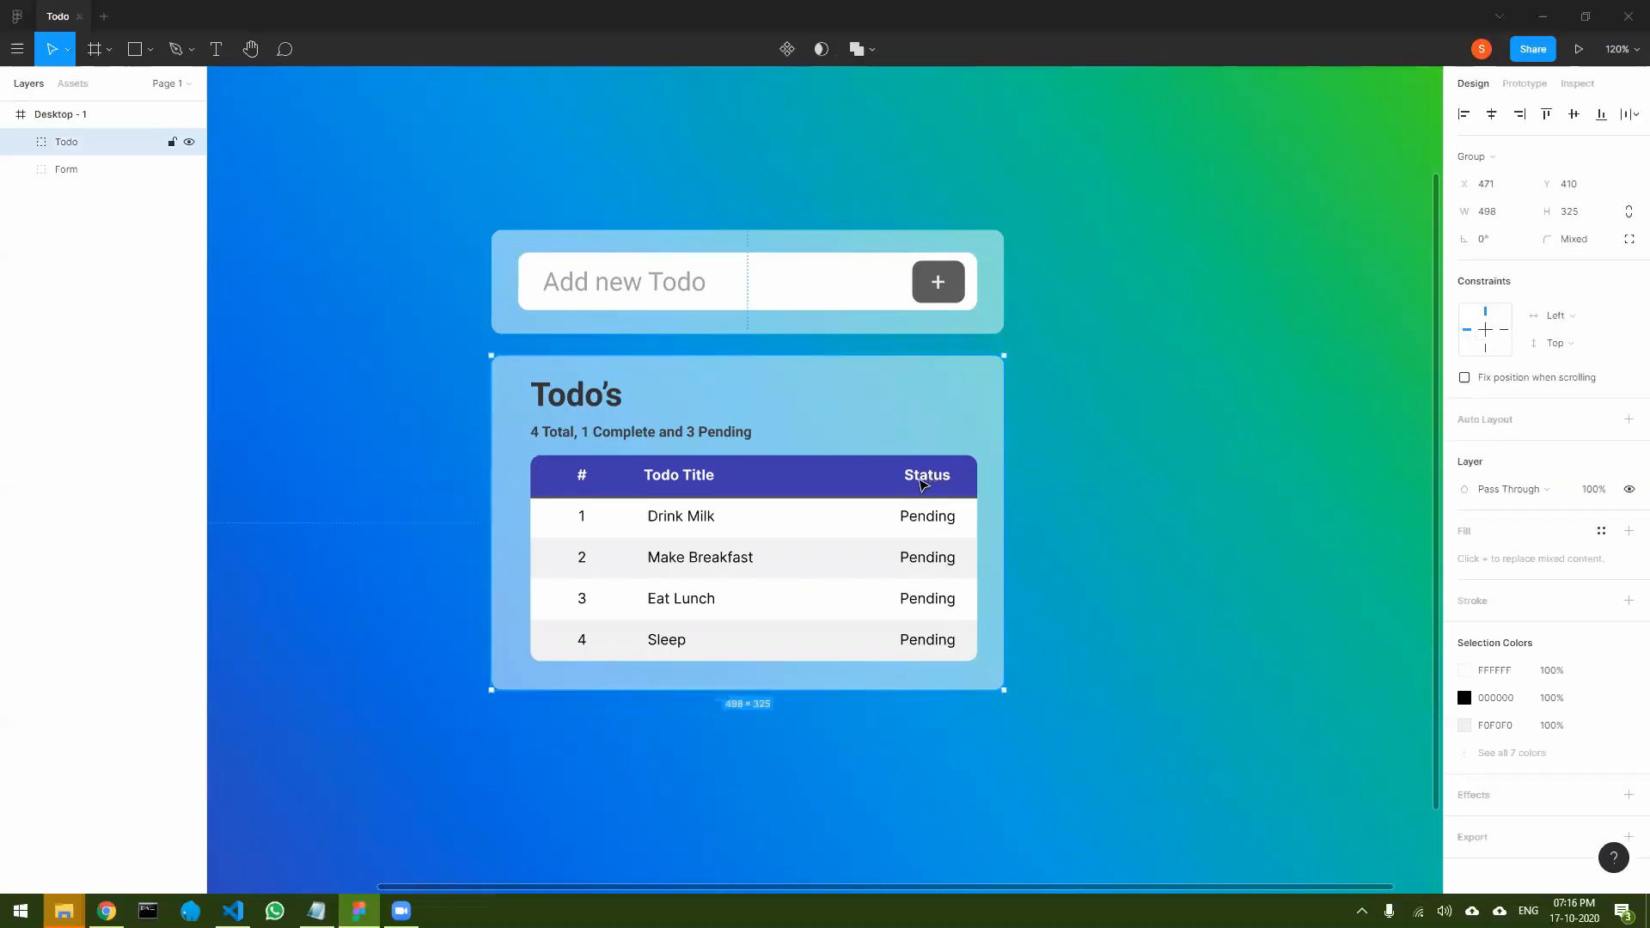
double_click(932, 482)
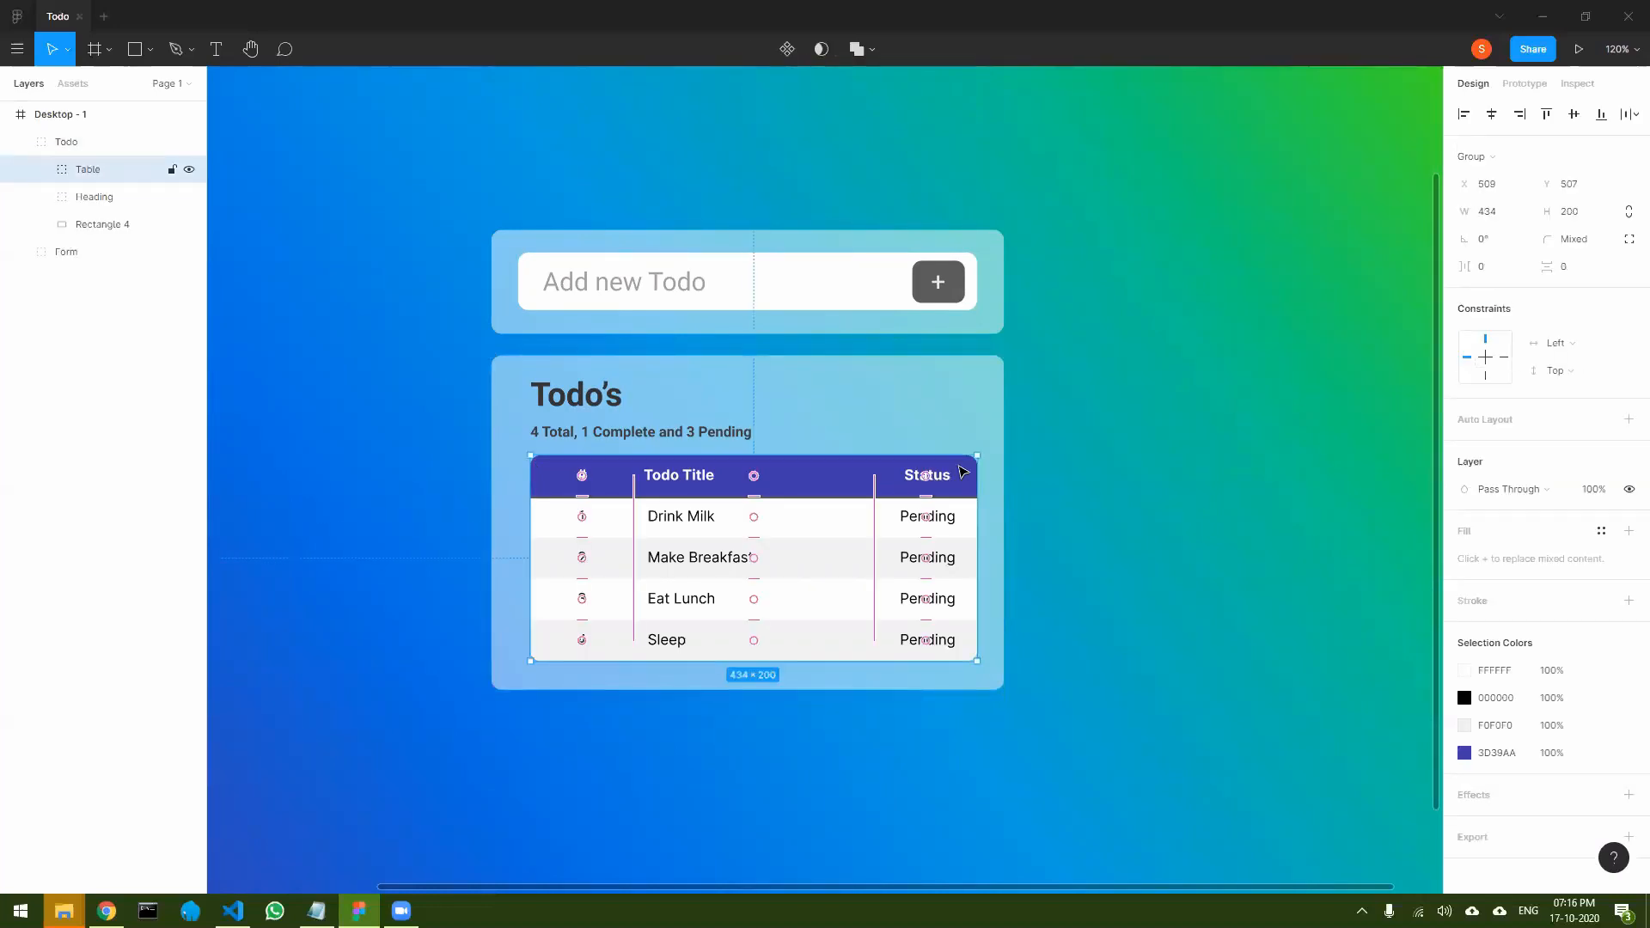
left_click_drag(963, 471, 958, 471)
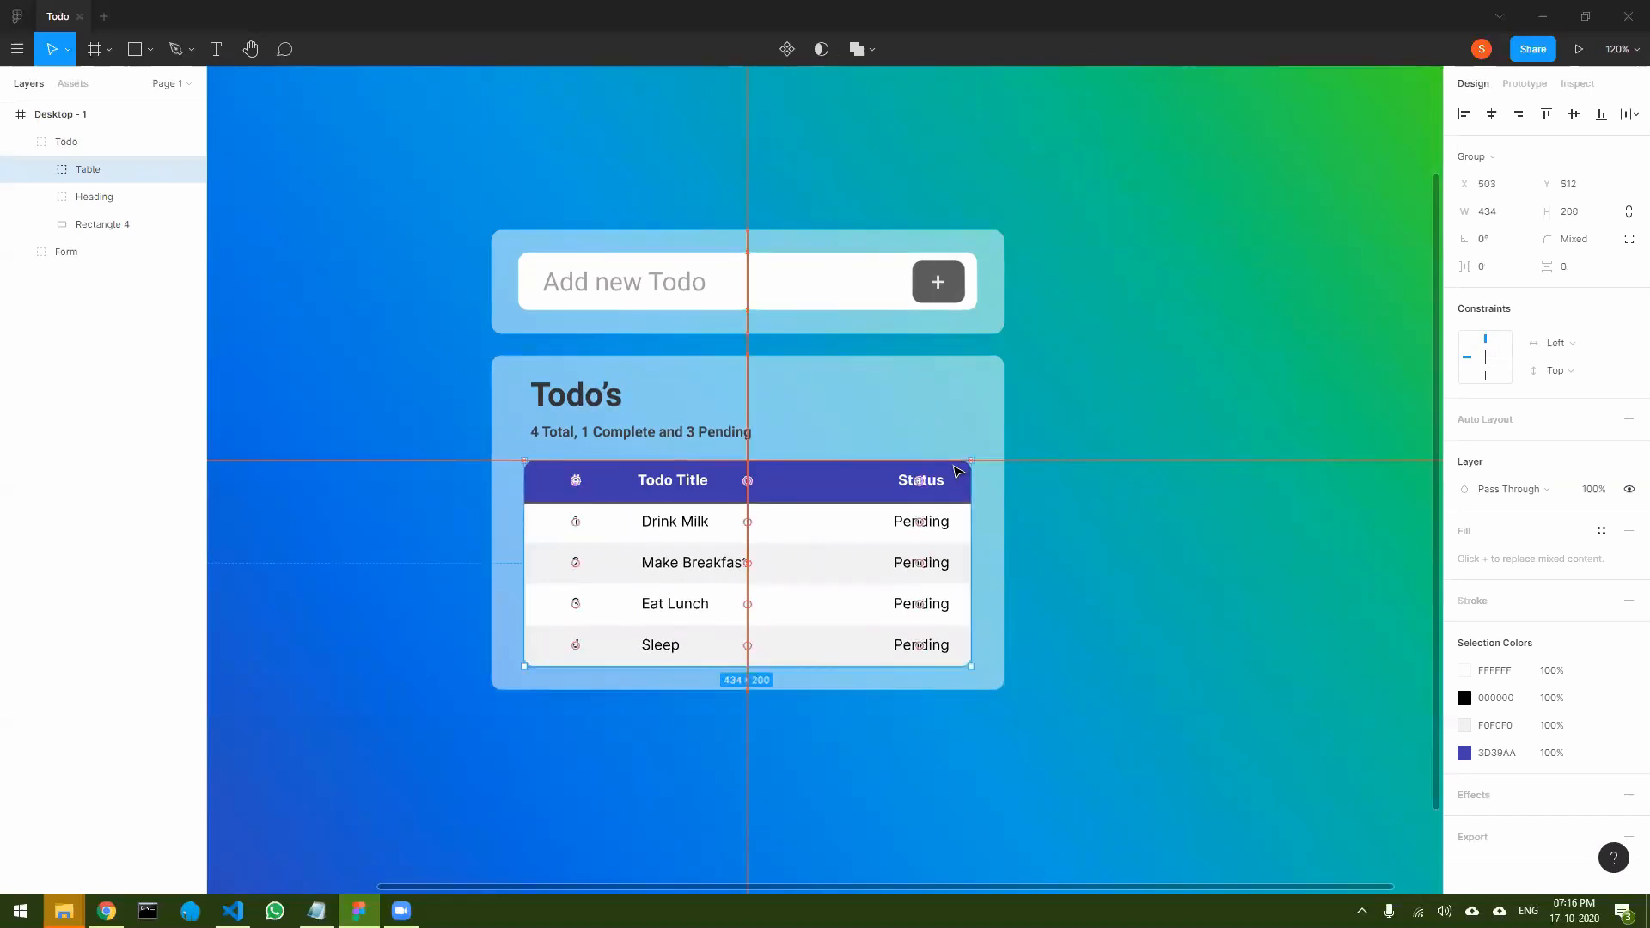
left_click_drag(954, 466, 949, 479)
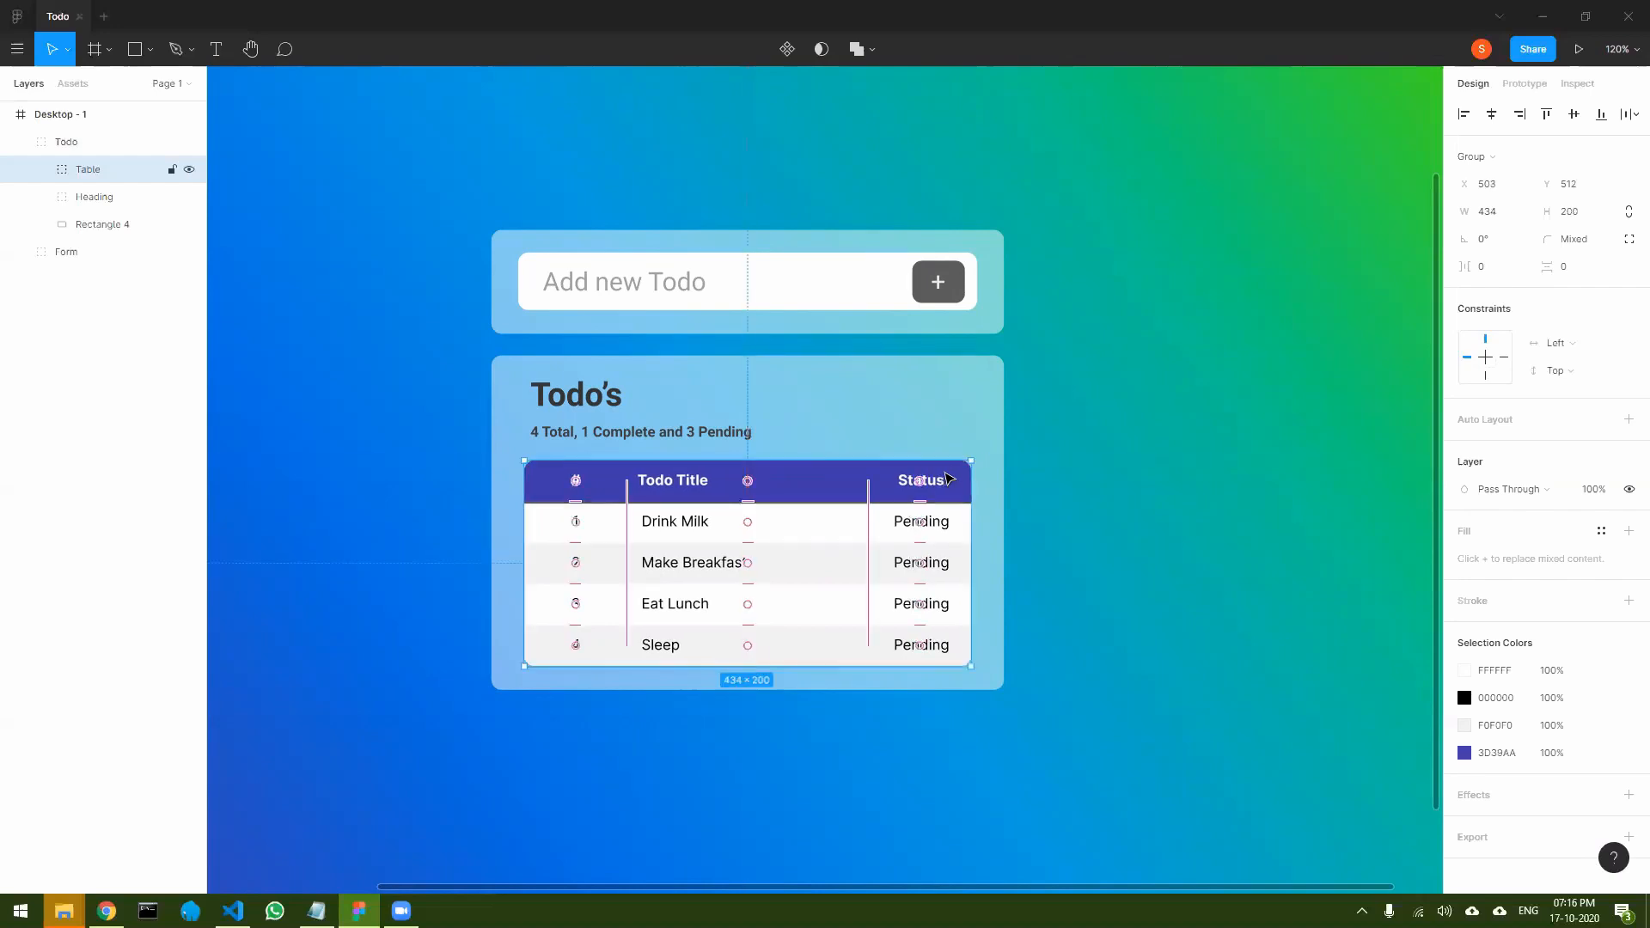
left_click(1103, 539)
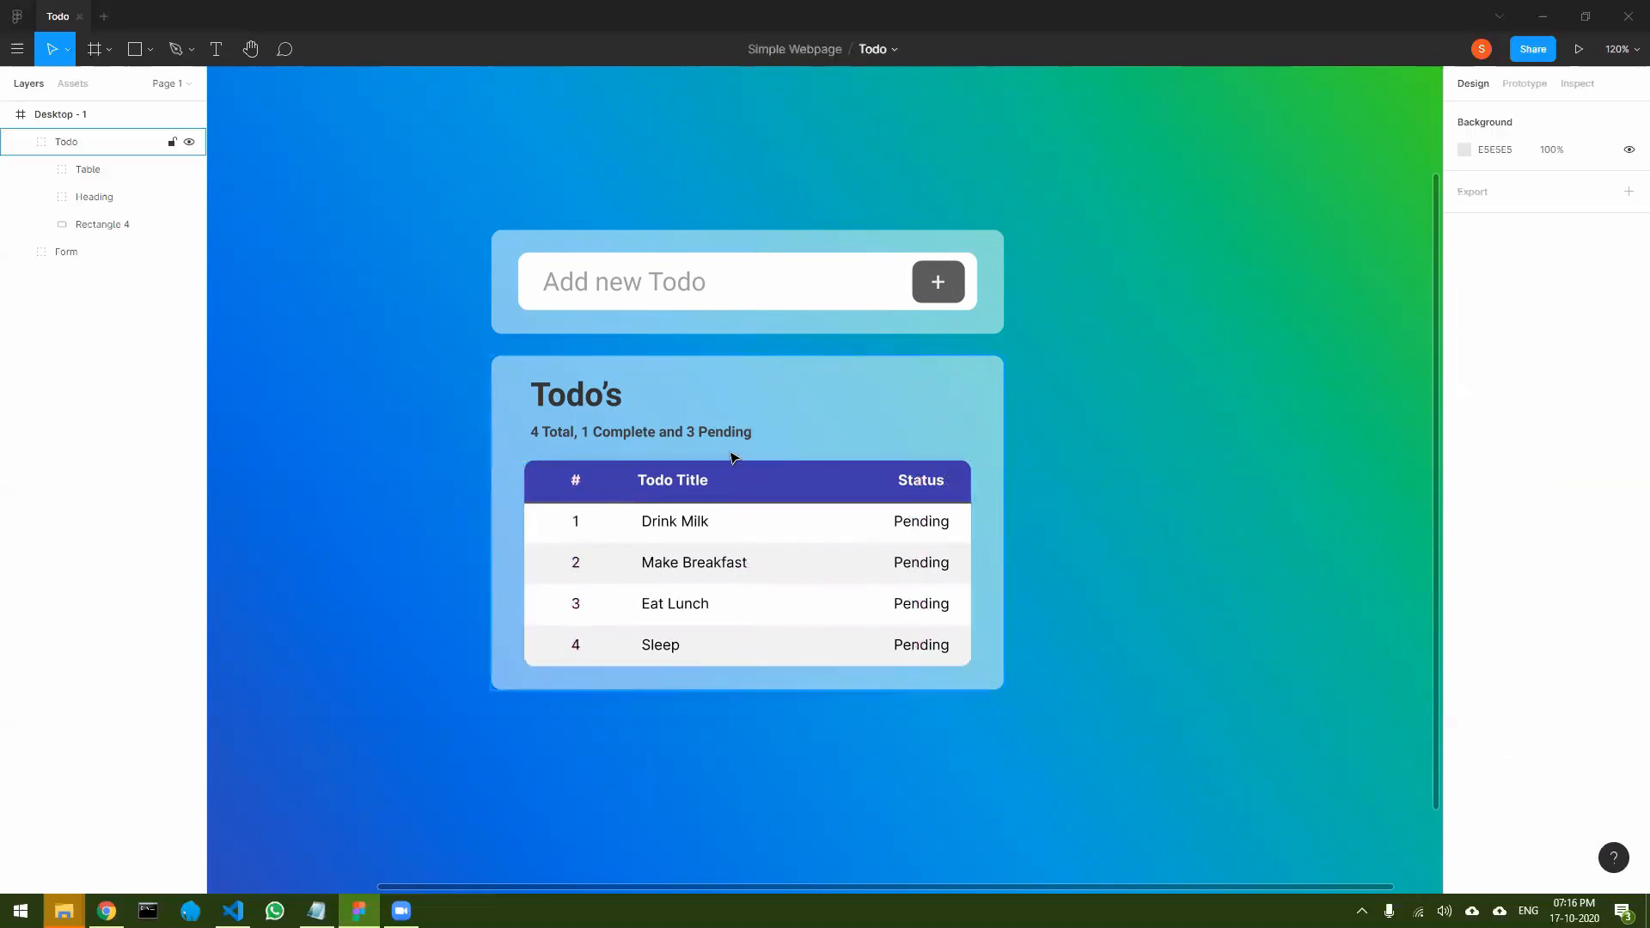
- Move the Heading group to X 503, Y 433, aligning it with the table's left edge
left_click(712, 433)
double_click(722, 437)
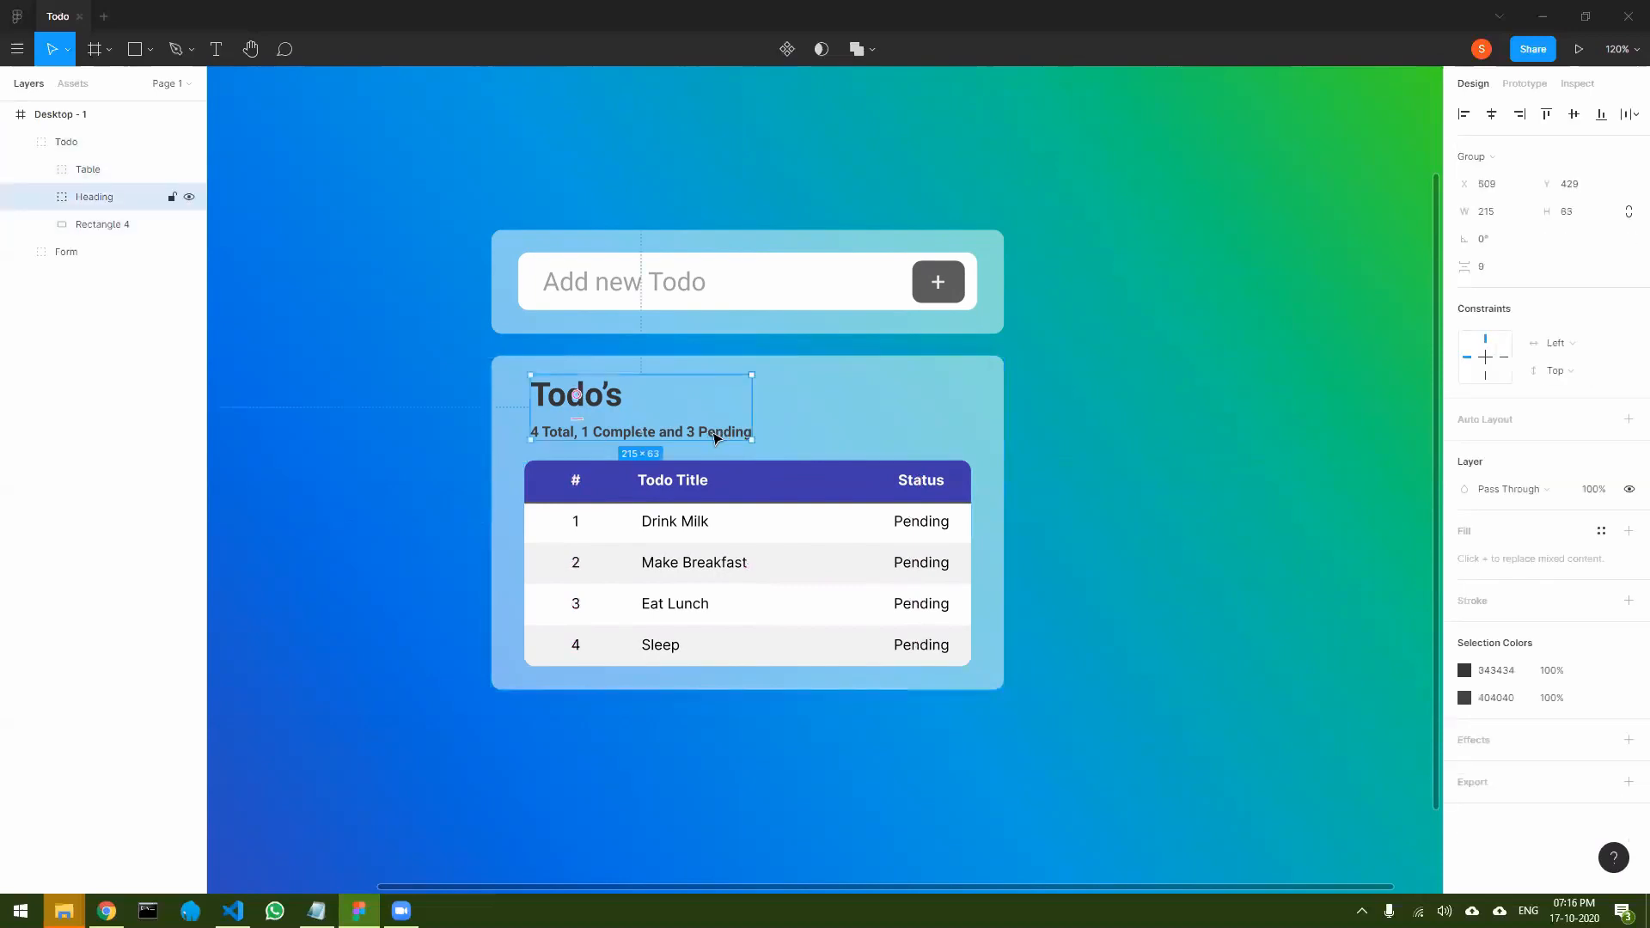
left_click_drag(721, 436, 709, 441)
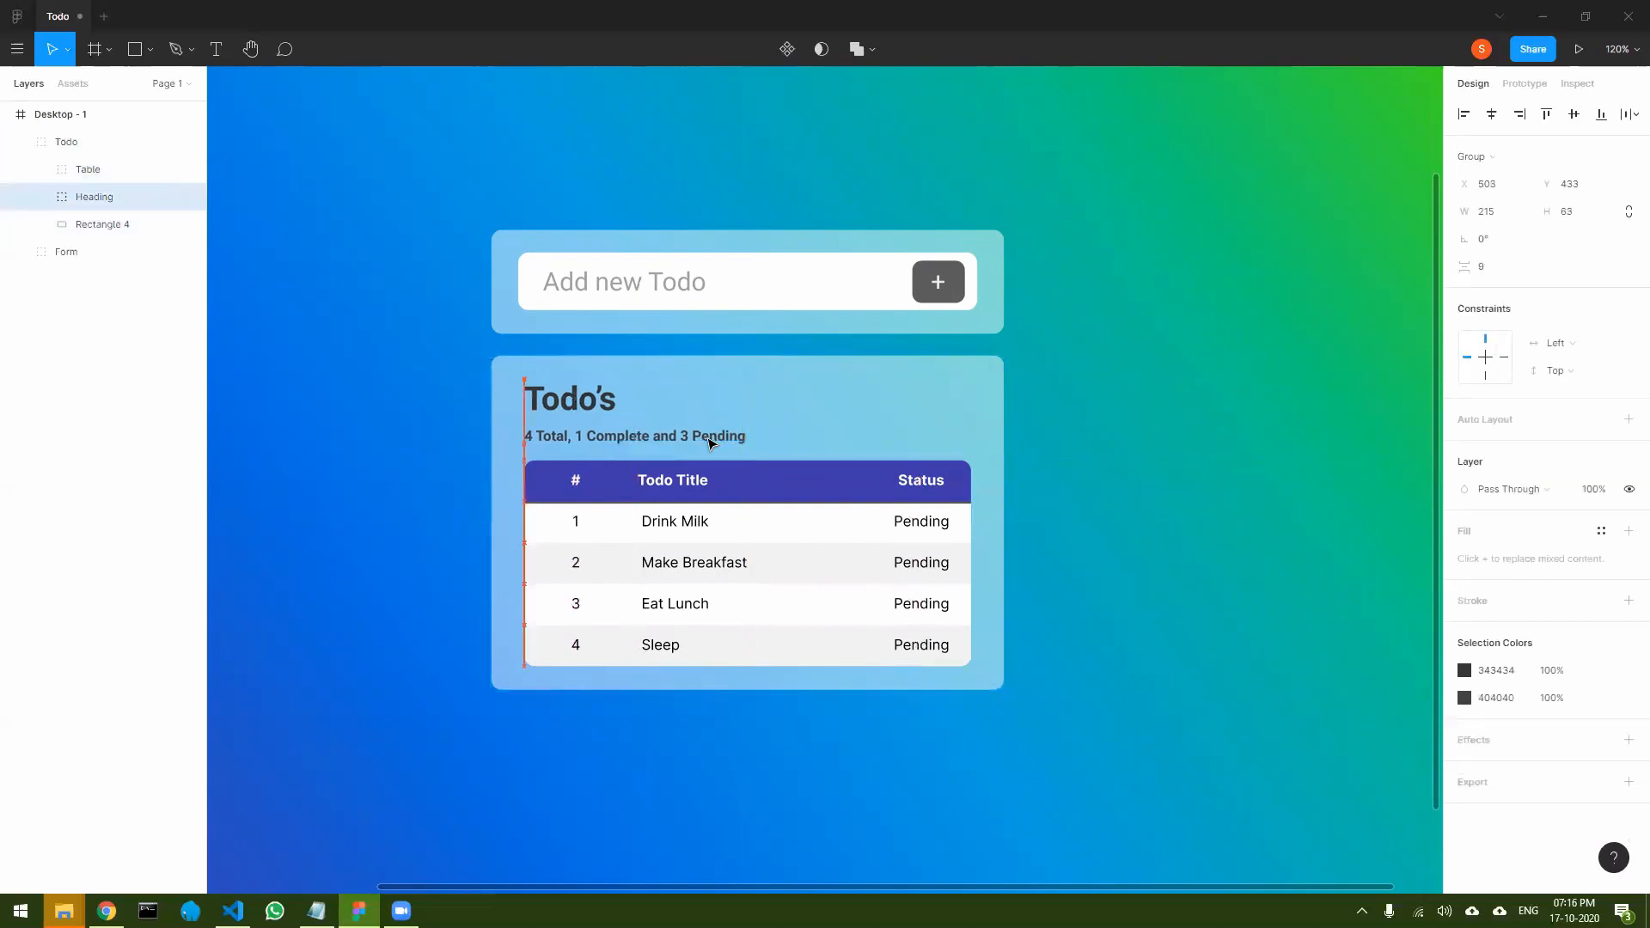
left_click(1152, 507)
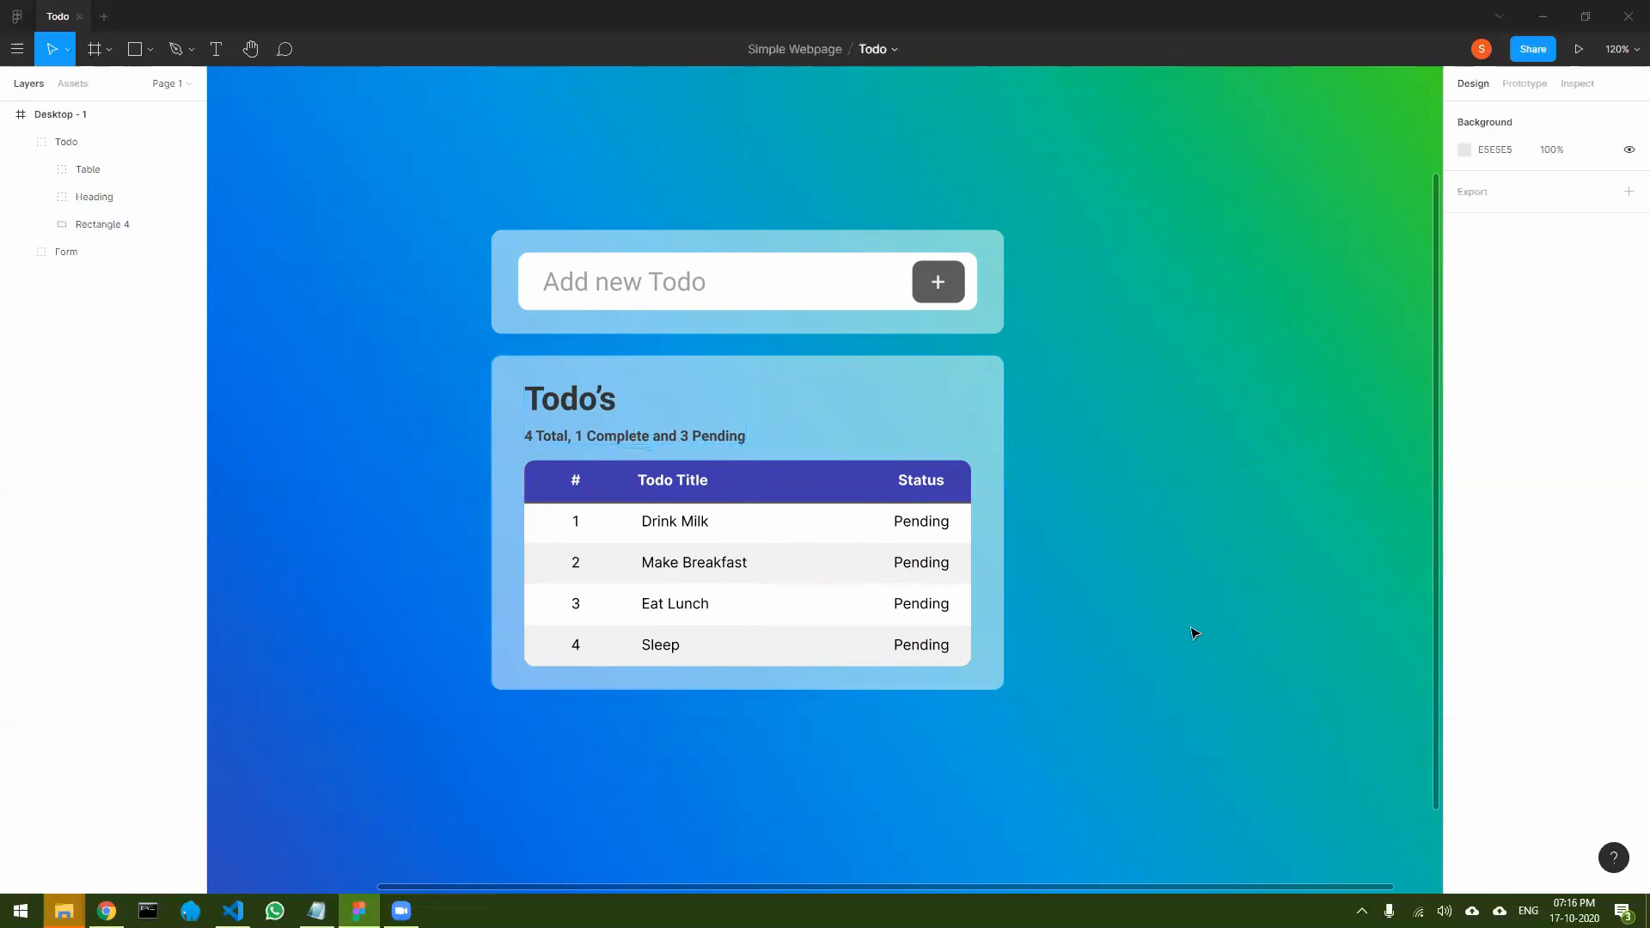
- View the whole page design and open it in presentation mode
scroll(1091, 567, "down", 5, "ctrl")
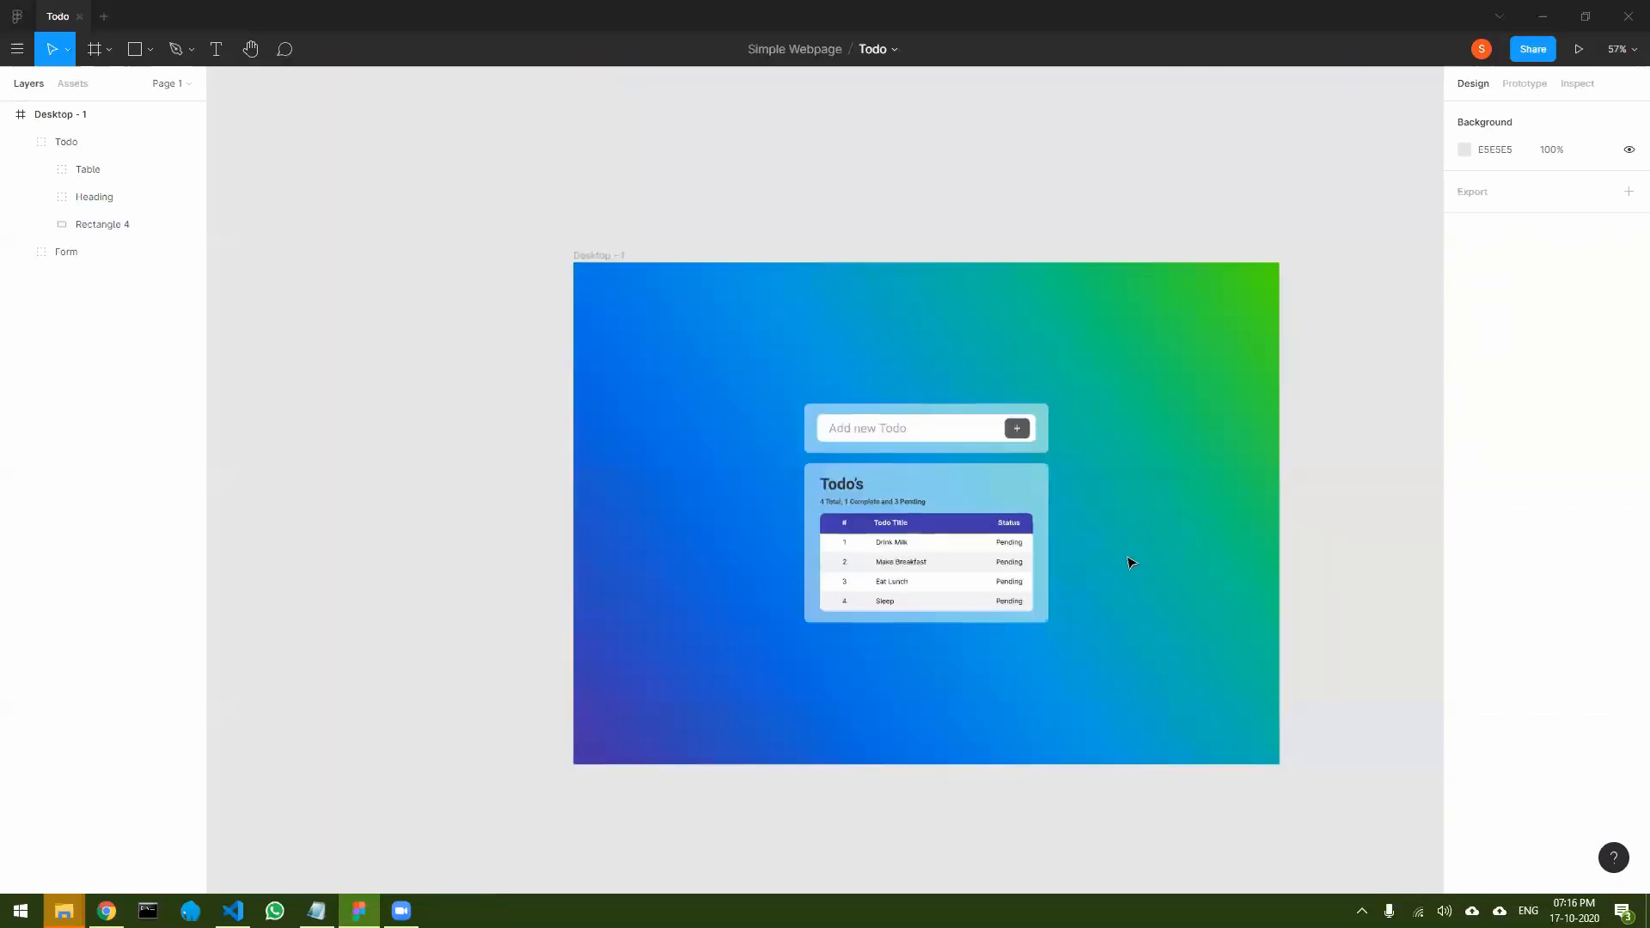
left_click_drag(1356, 515, 1345, 457)
scroll(1249, 470, "up", 5, "ctrl")
scroll(1250, 470, "down", 3, "ctrl")
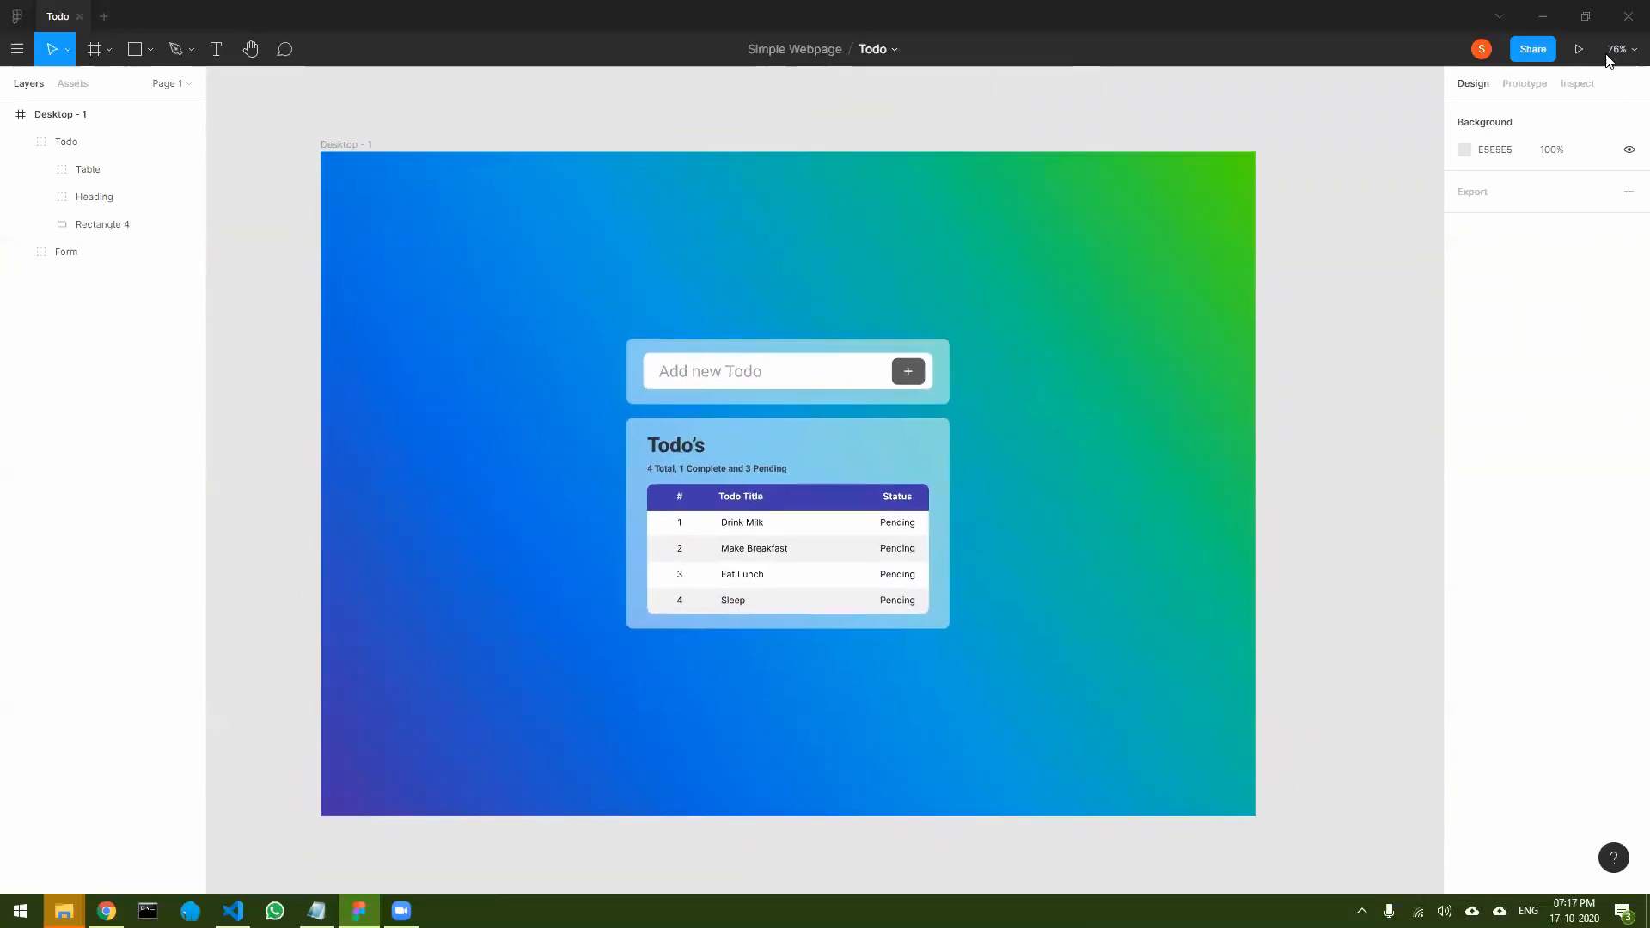
left_click(1580, 50)
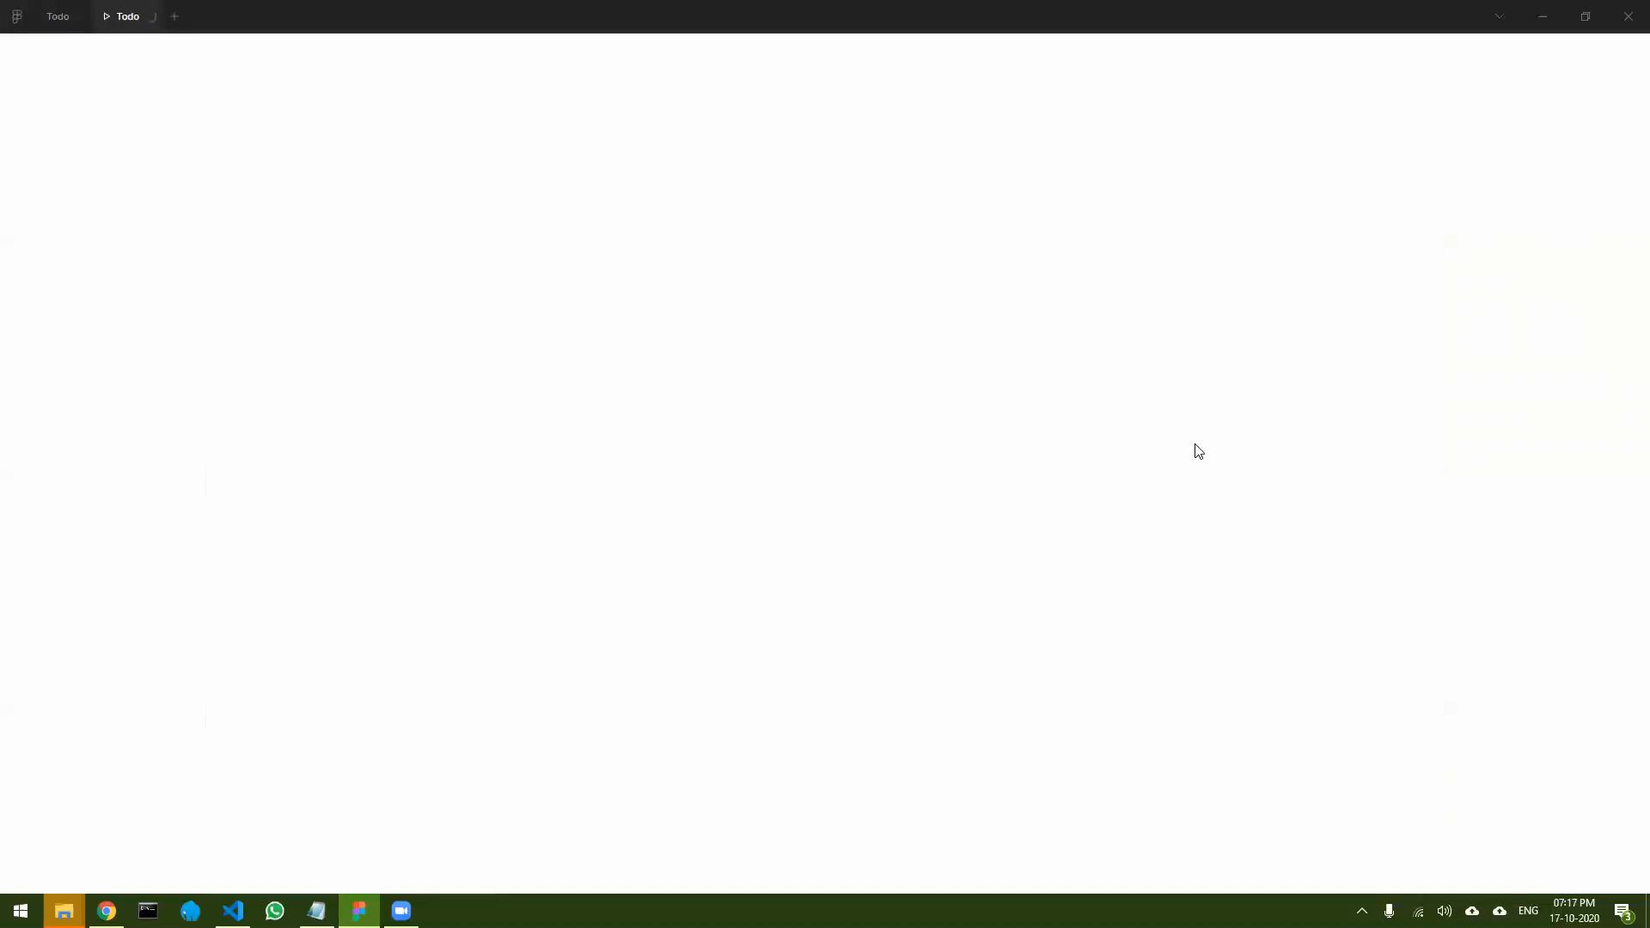